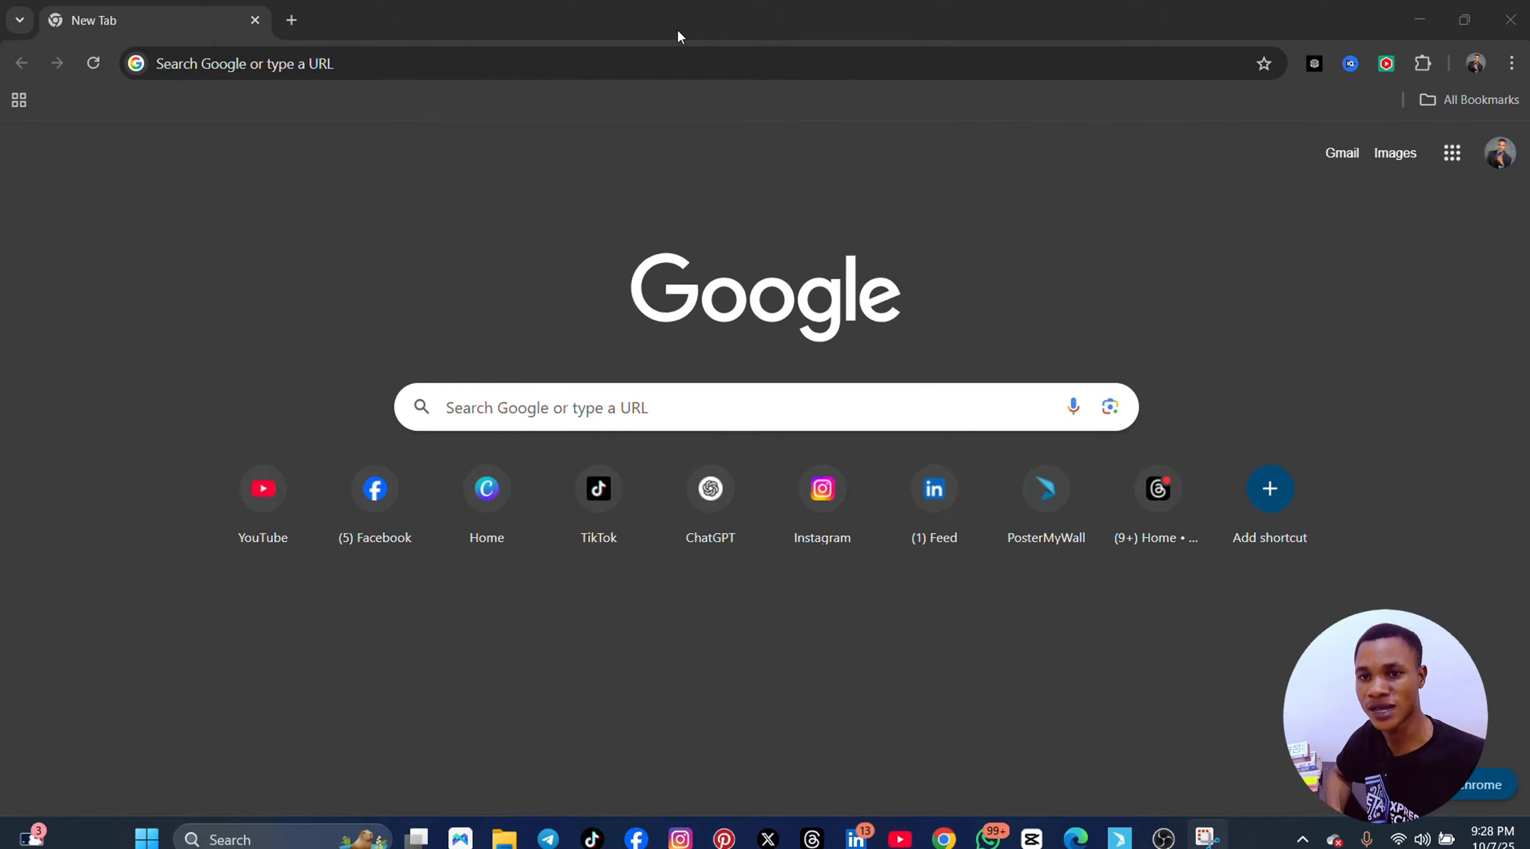
- Search Google for "TRLLO SIGN UP"
click(592, 396)
text(TRLL)
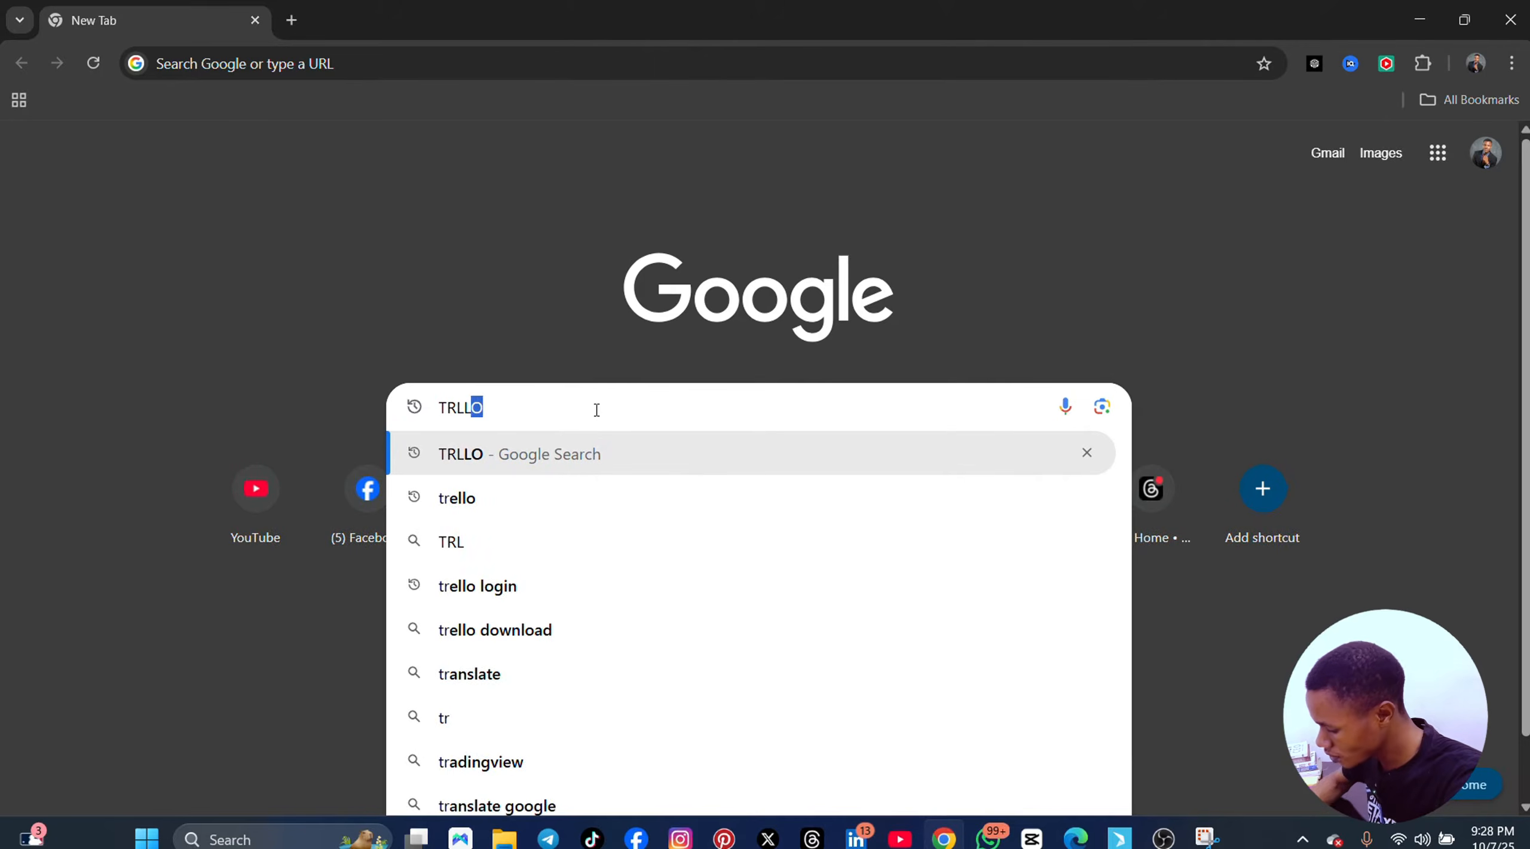
text(O SIGN U)
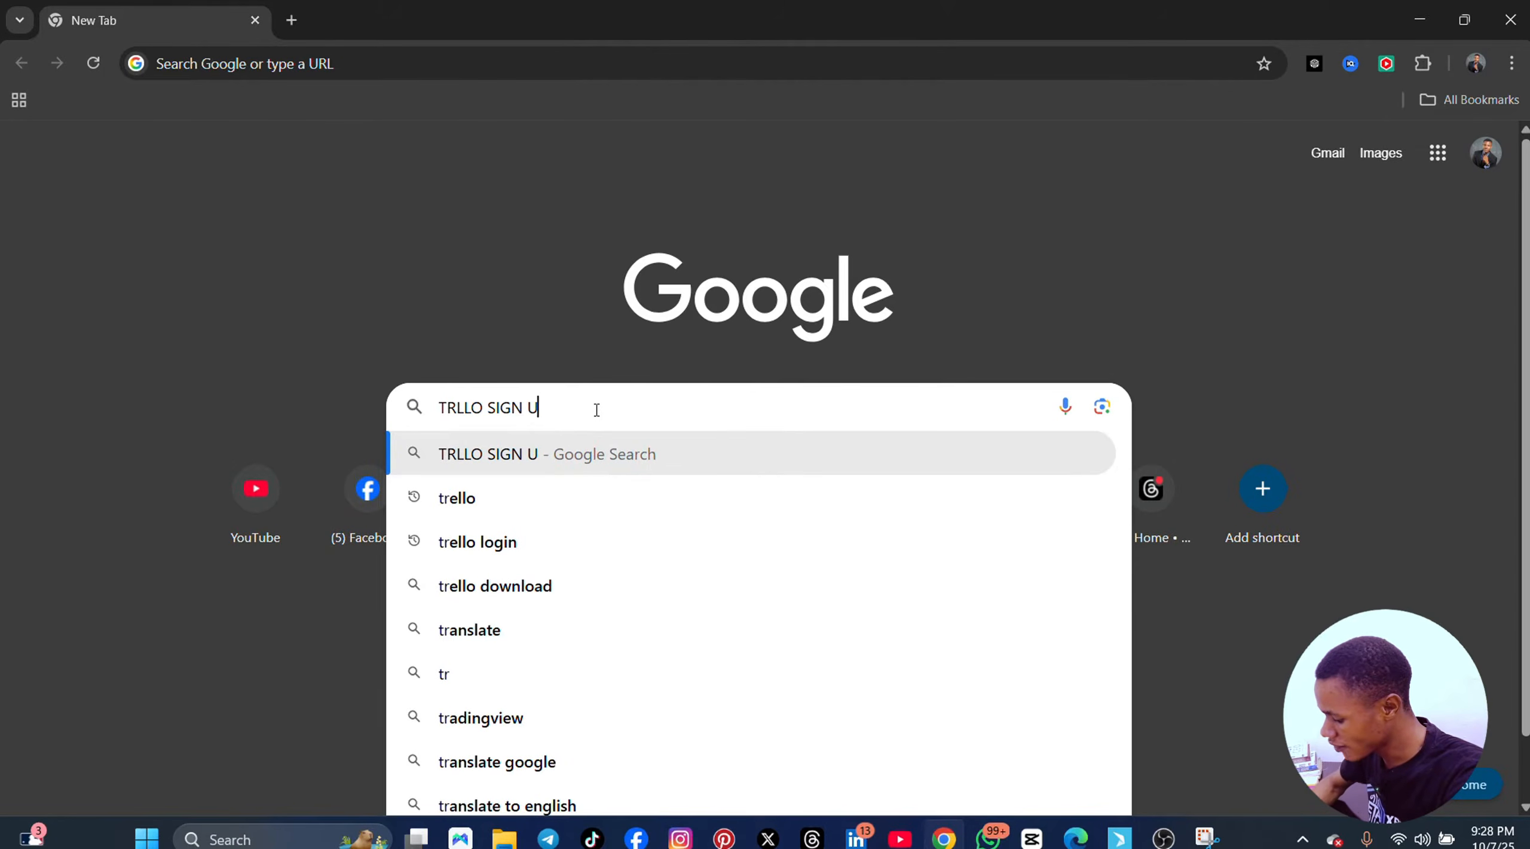
text(P)
key(Return)
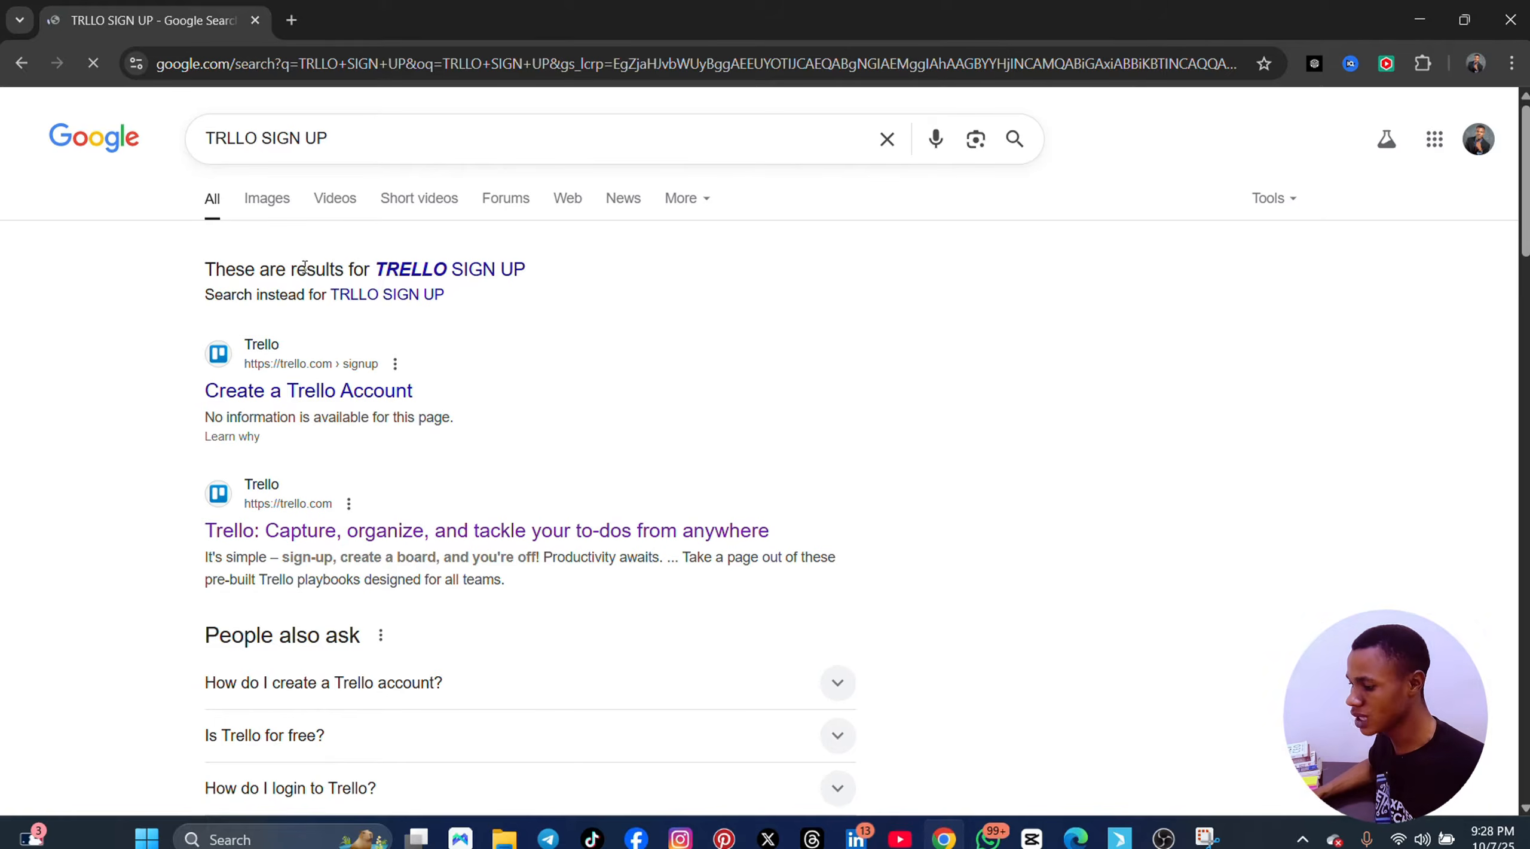
- Open the Create a Trello Account result in a new tab, view the sign-up page, and dismiss the Google sign-in prompt
right_click(273, 399)
click(334, 422)
click(360, 32)
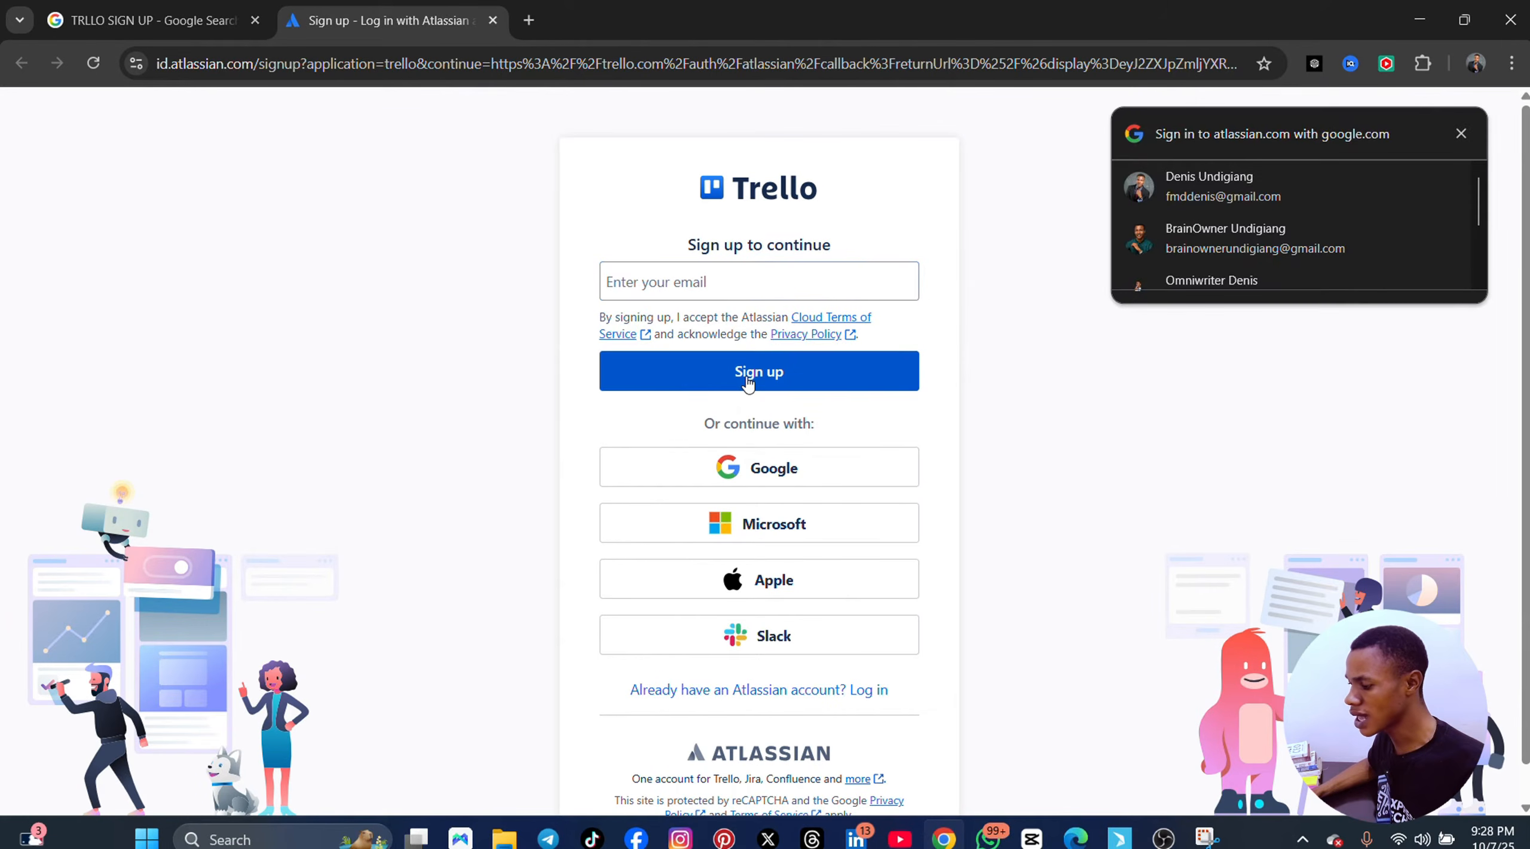
click(1461, 133)
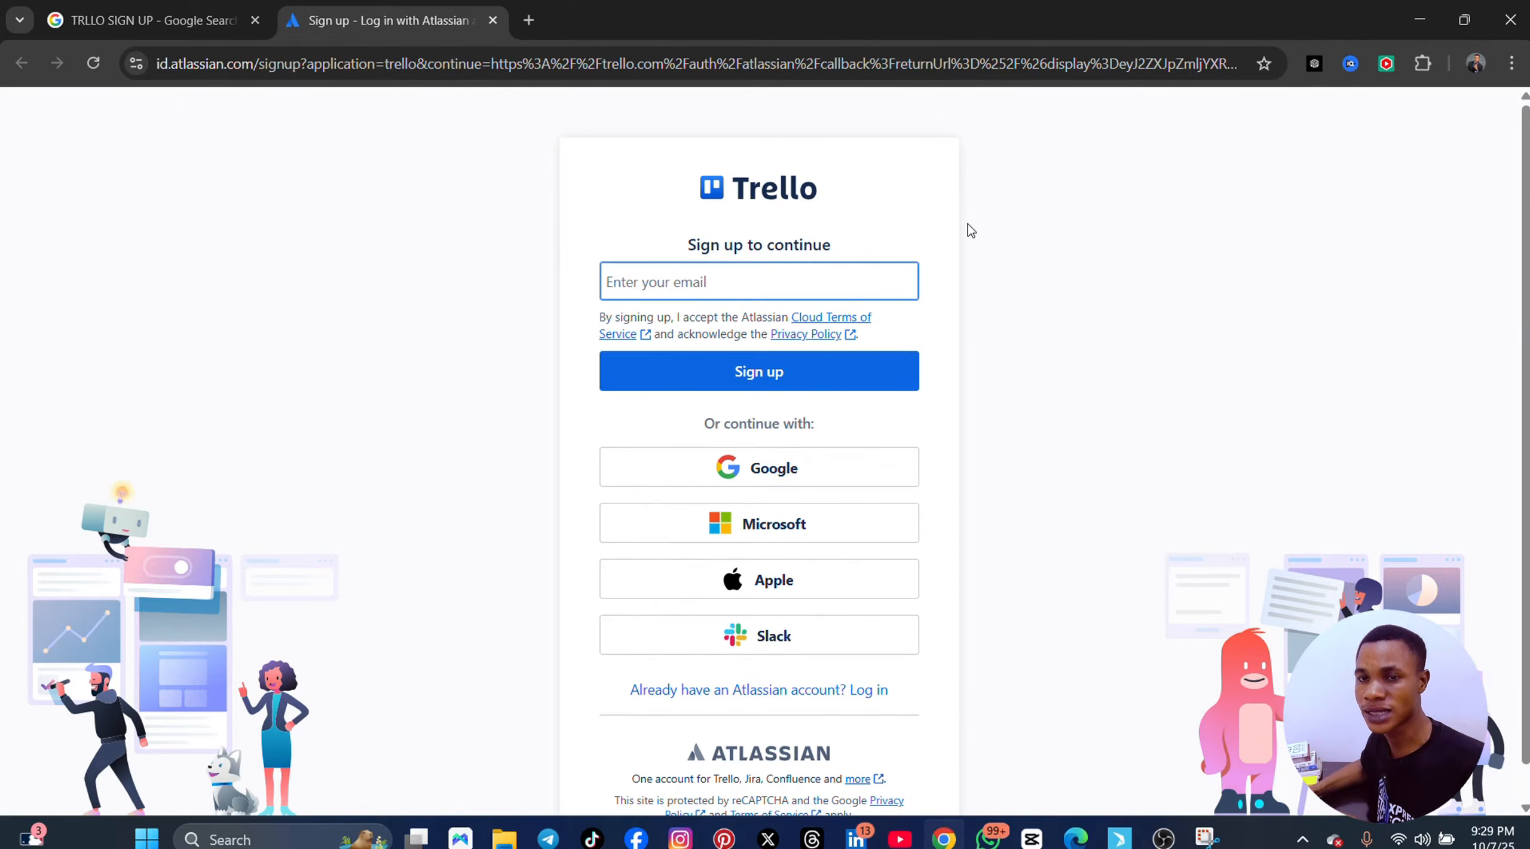
- Open the main Trello site from the search results and start a new board titled "va WITH eta"
click(191, 24)
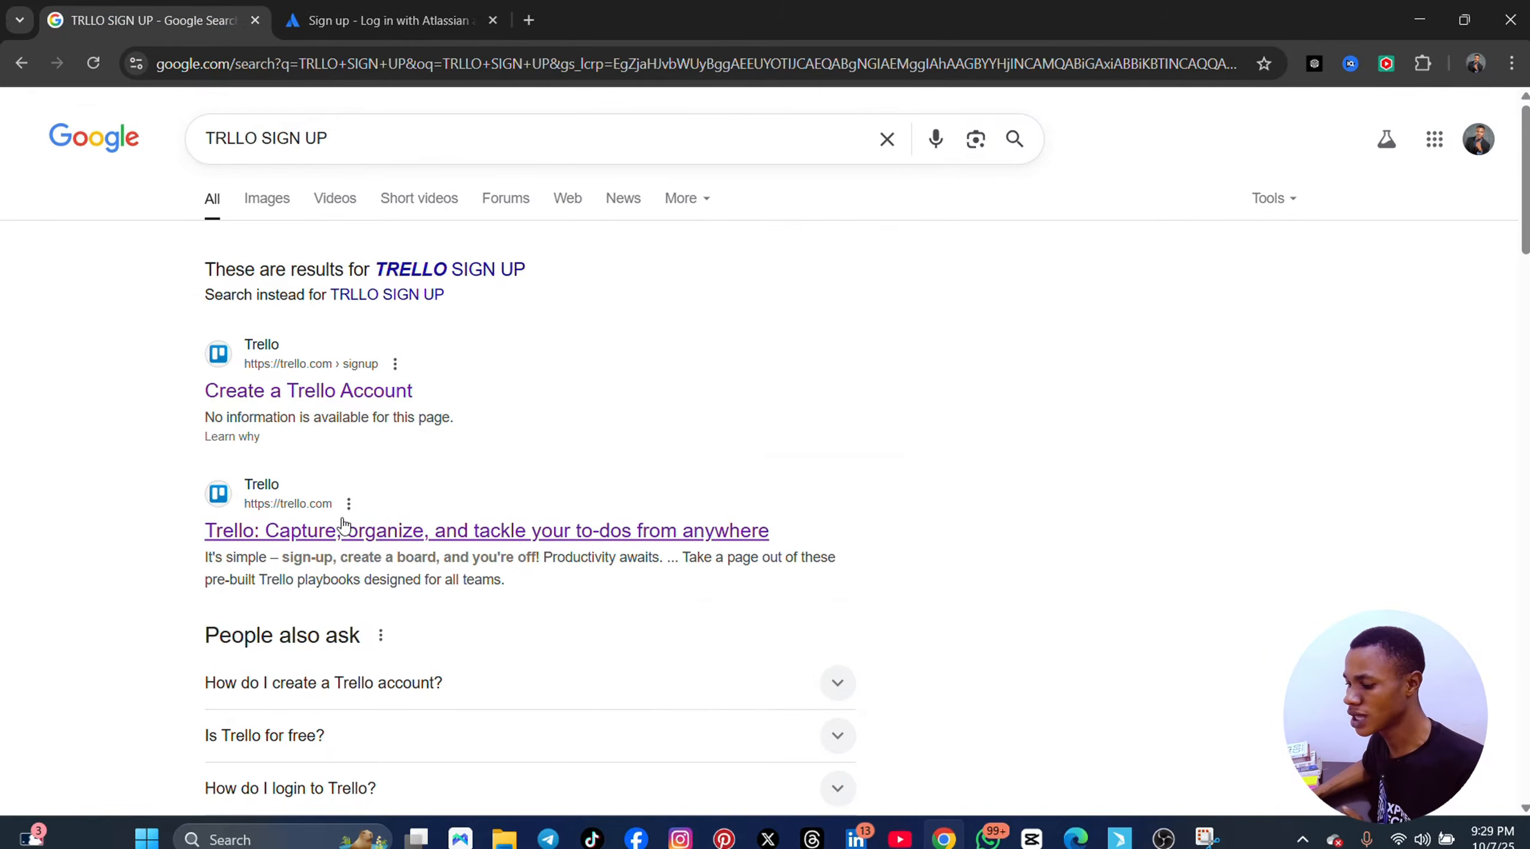
click(325, 531)
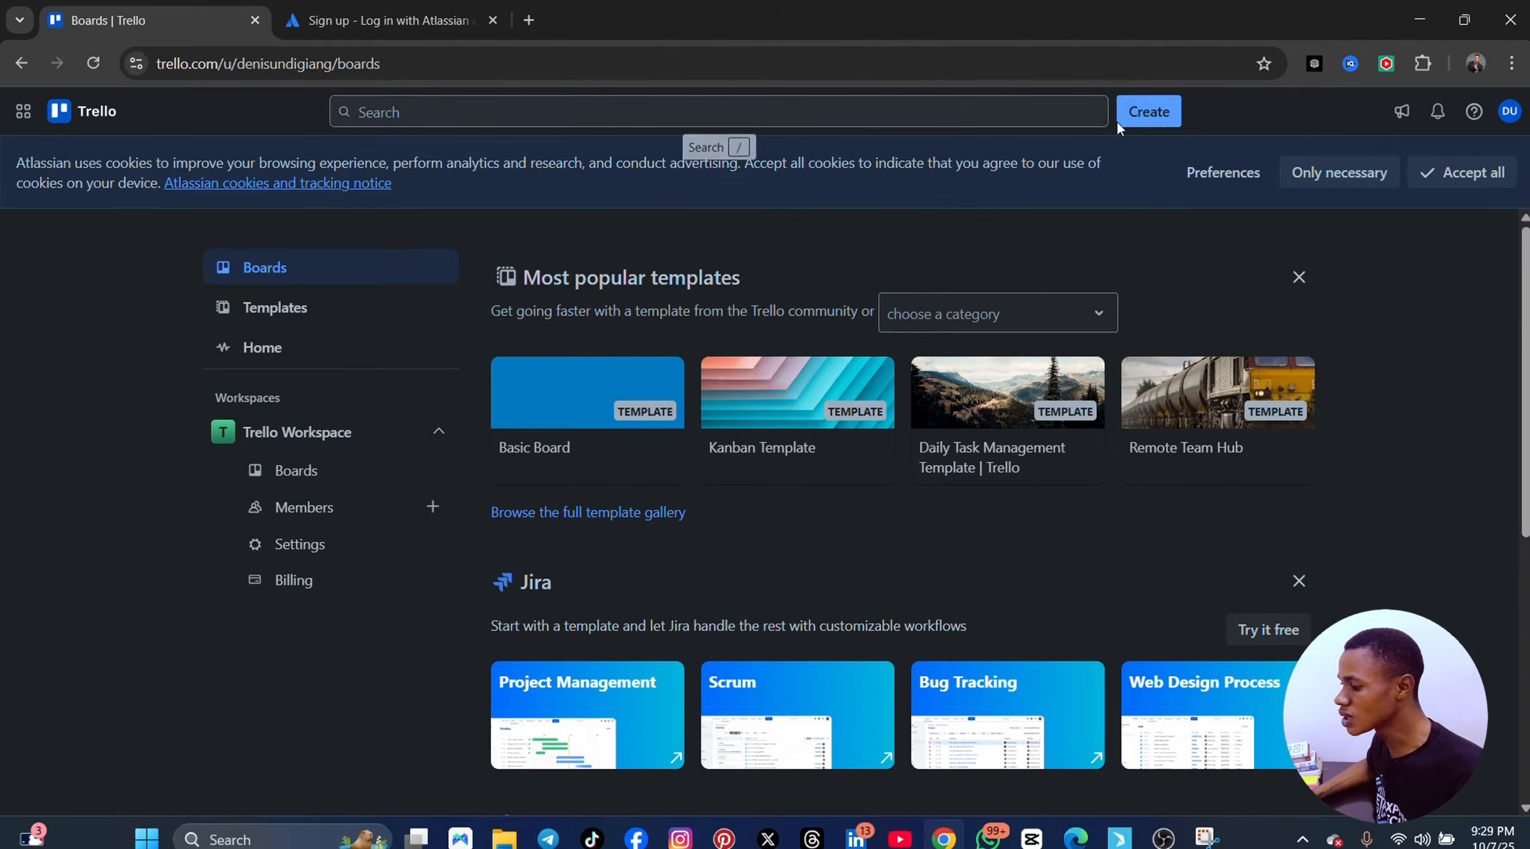
click(1149, 114)
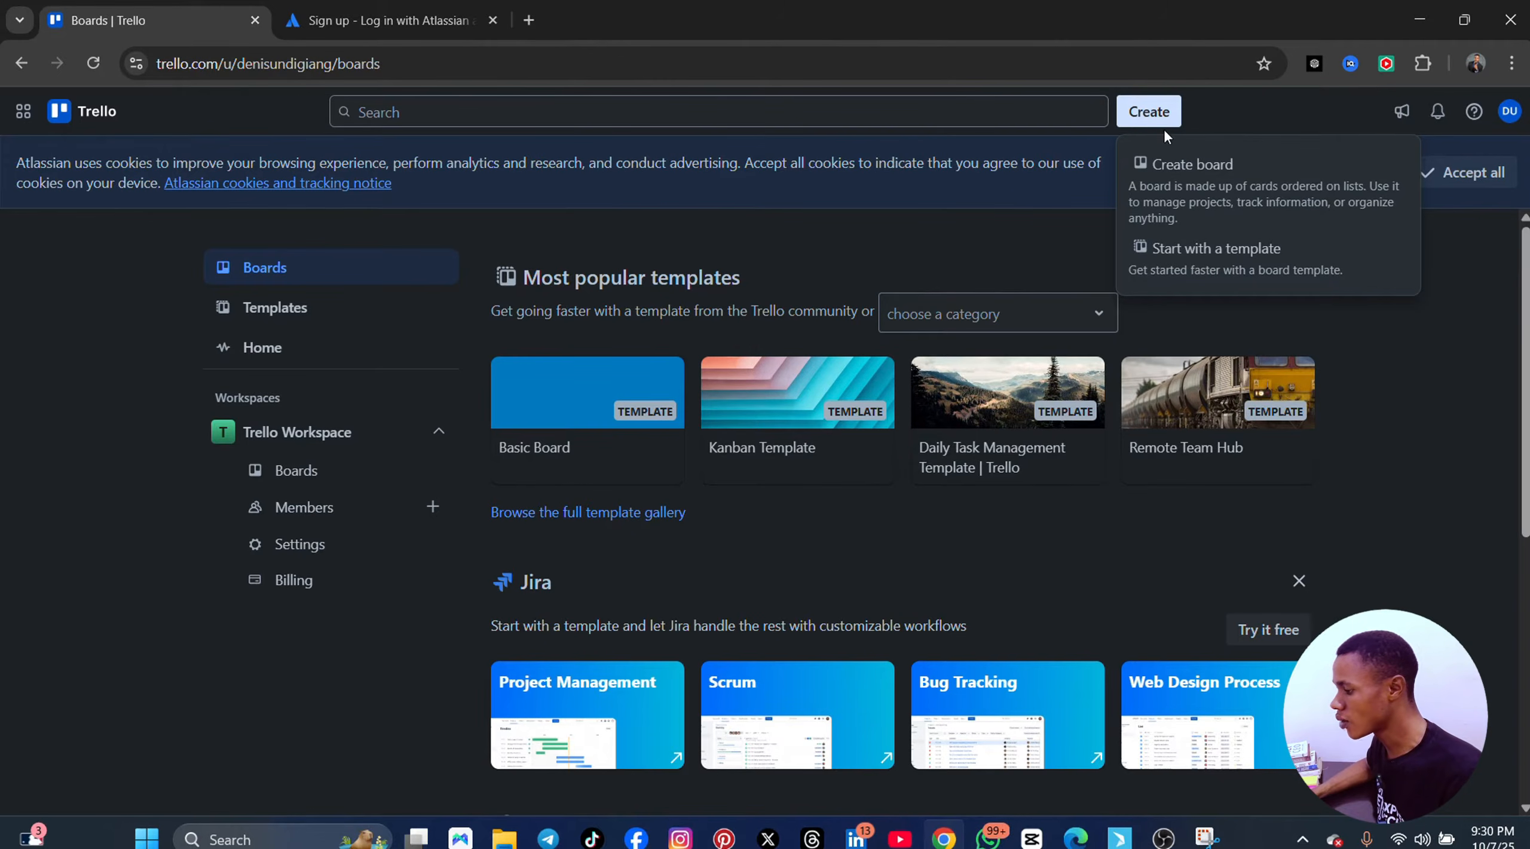
click(1187, 180)
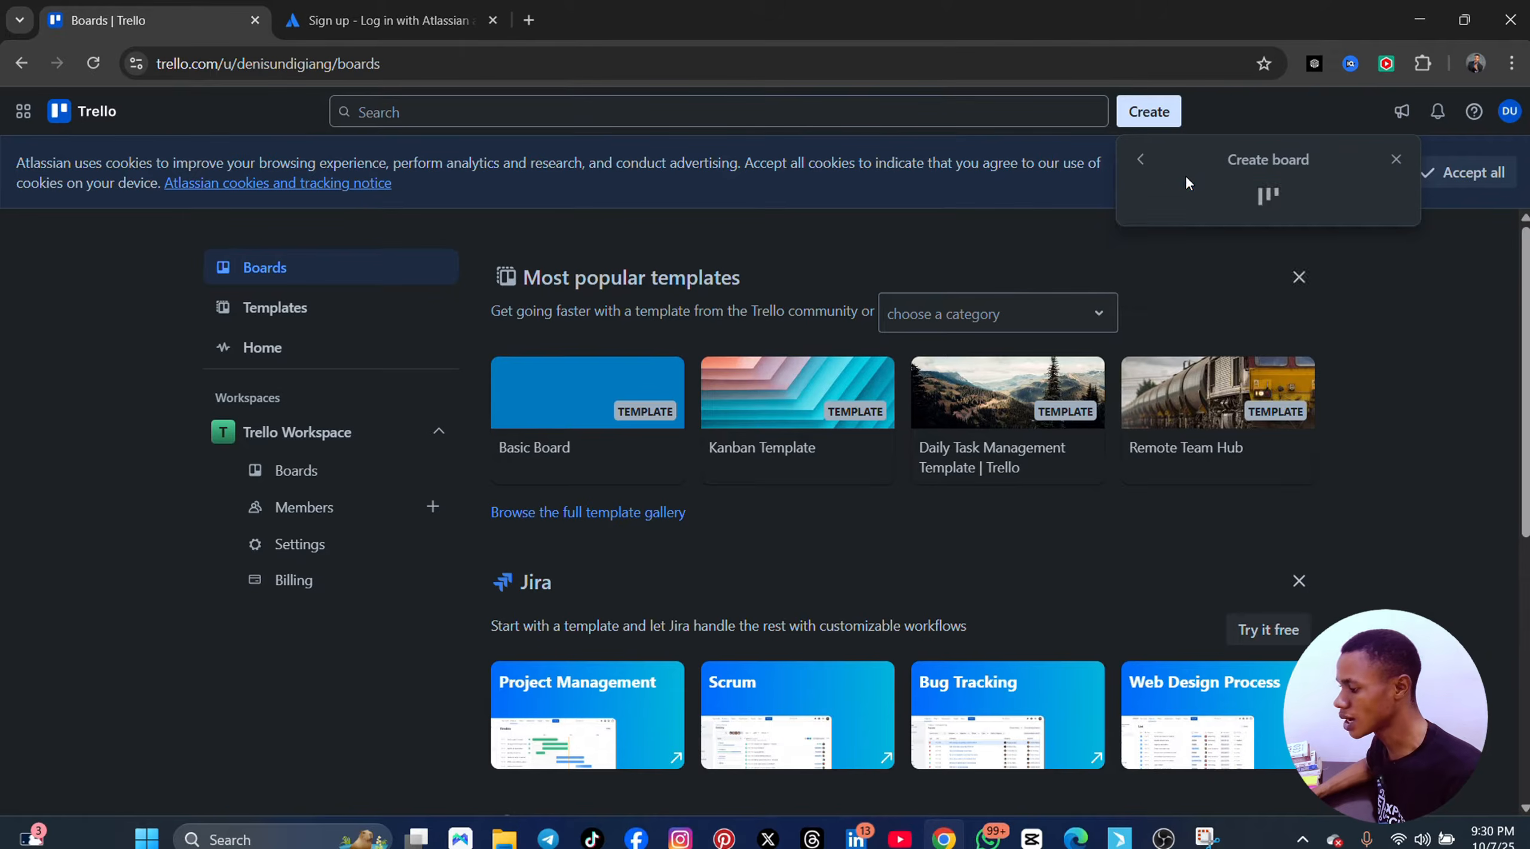
click(1189, 443)
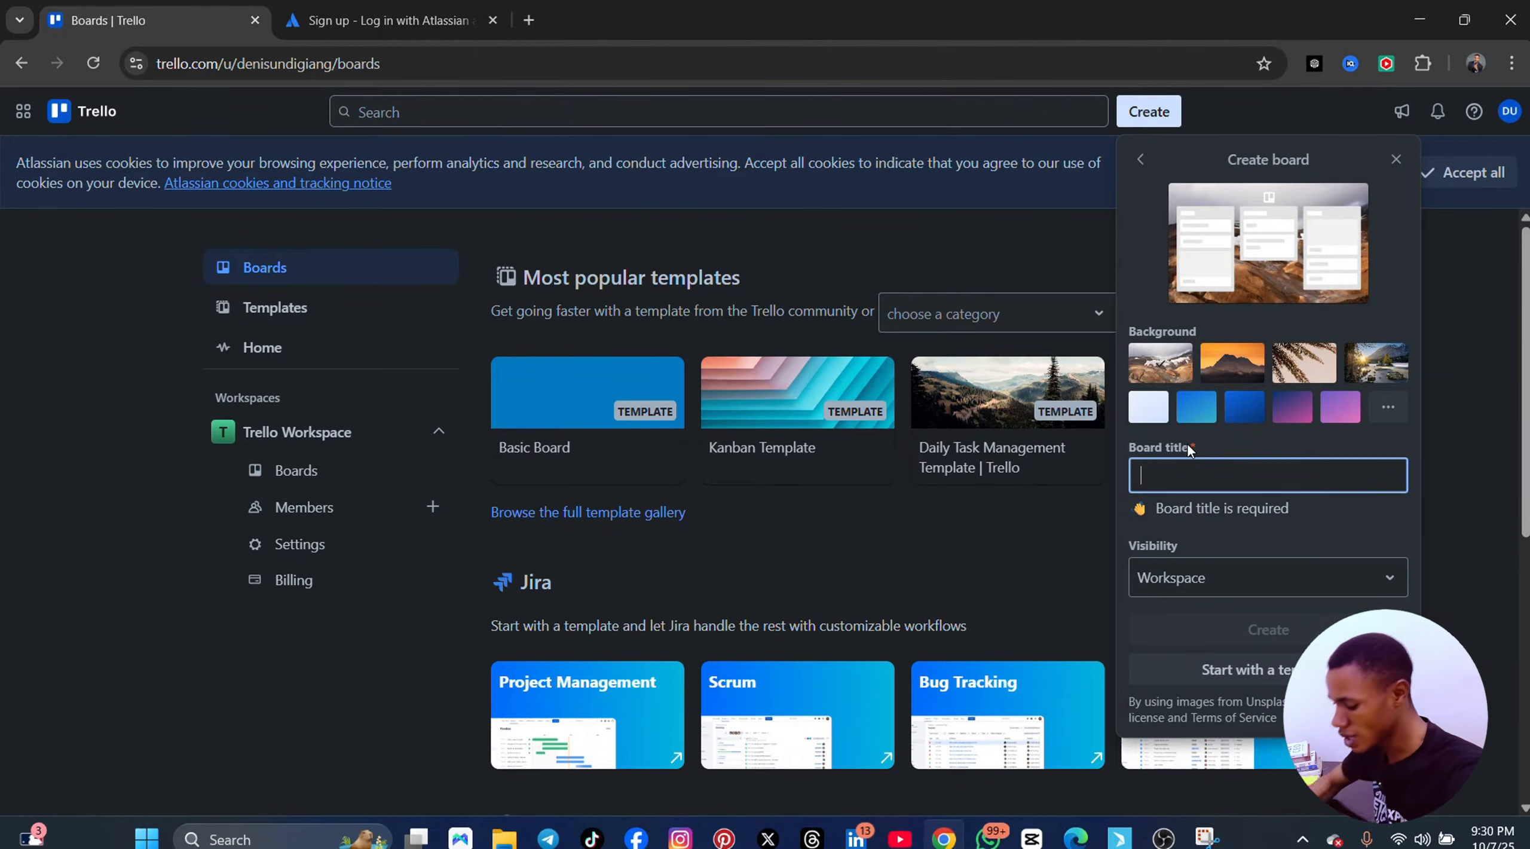
text(va)
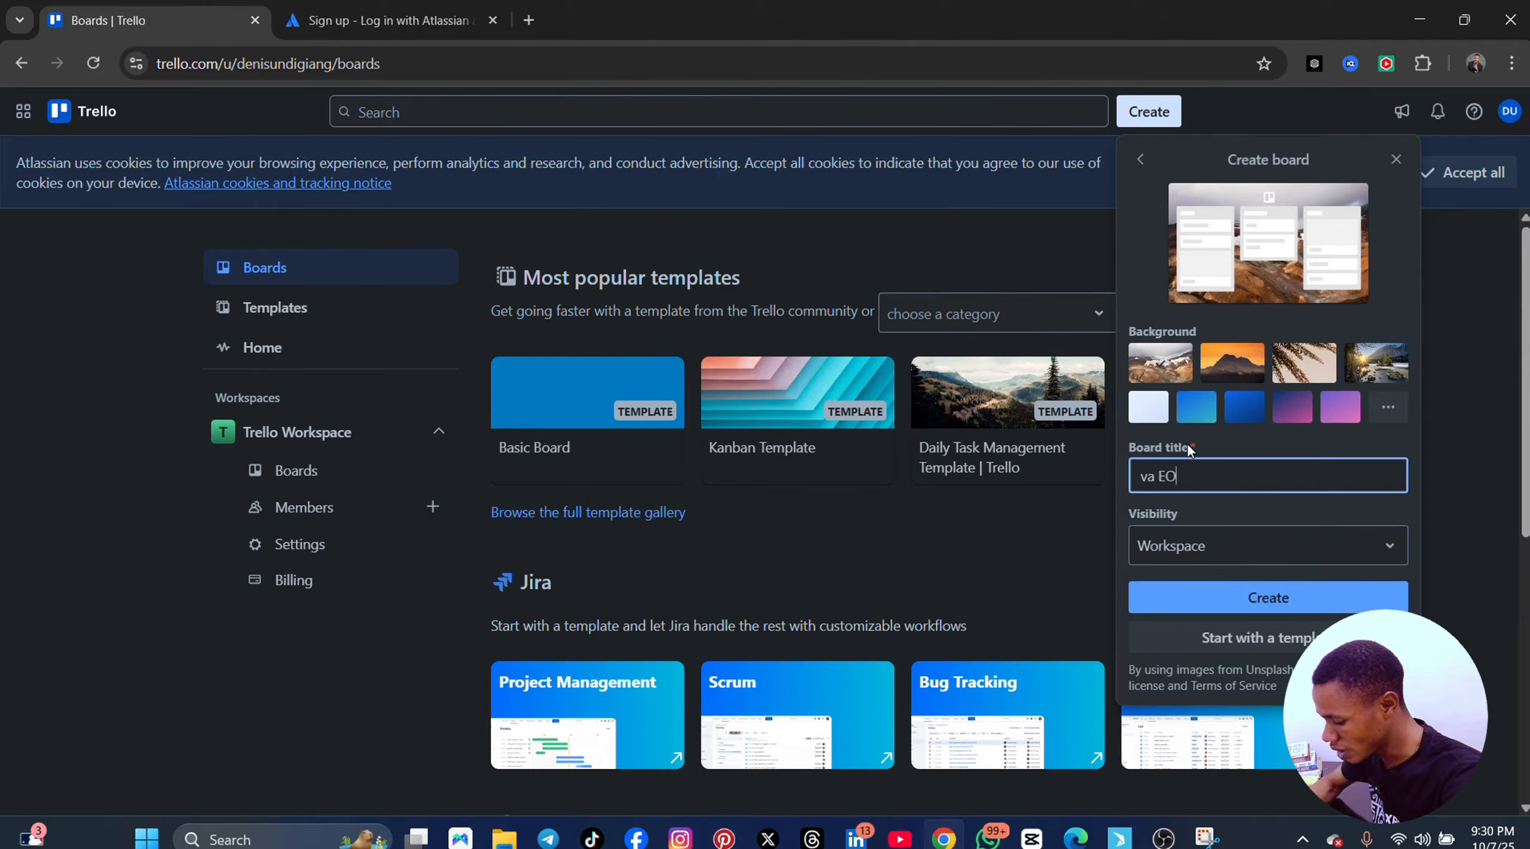
text( WITH e)
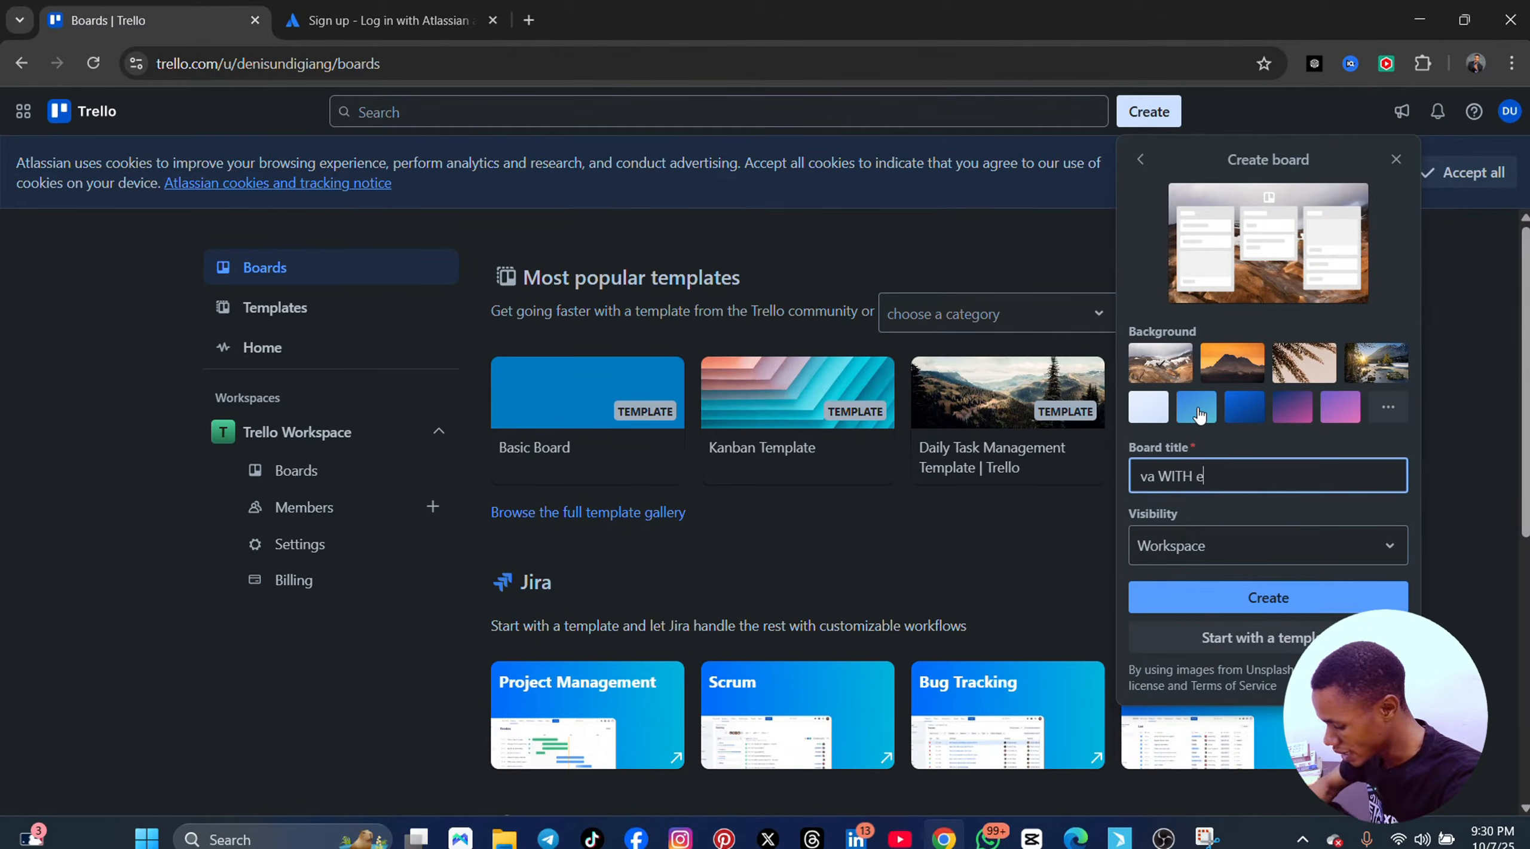
text(ta)
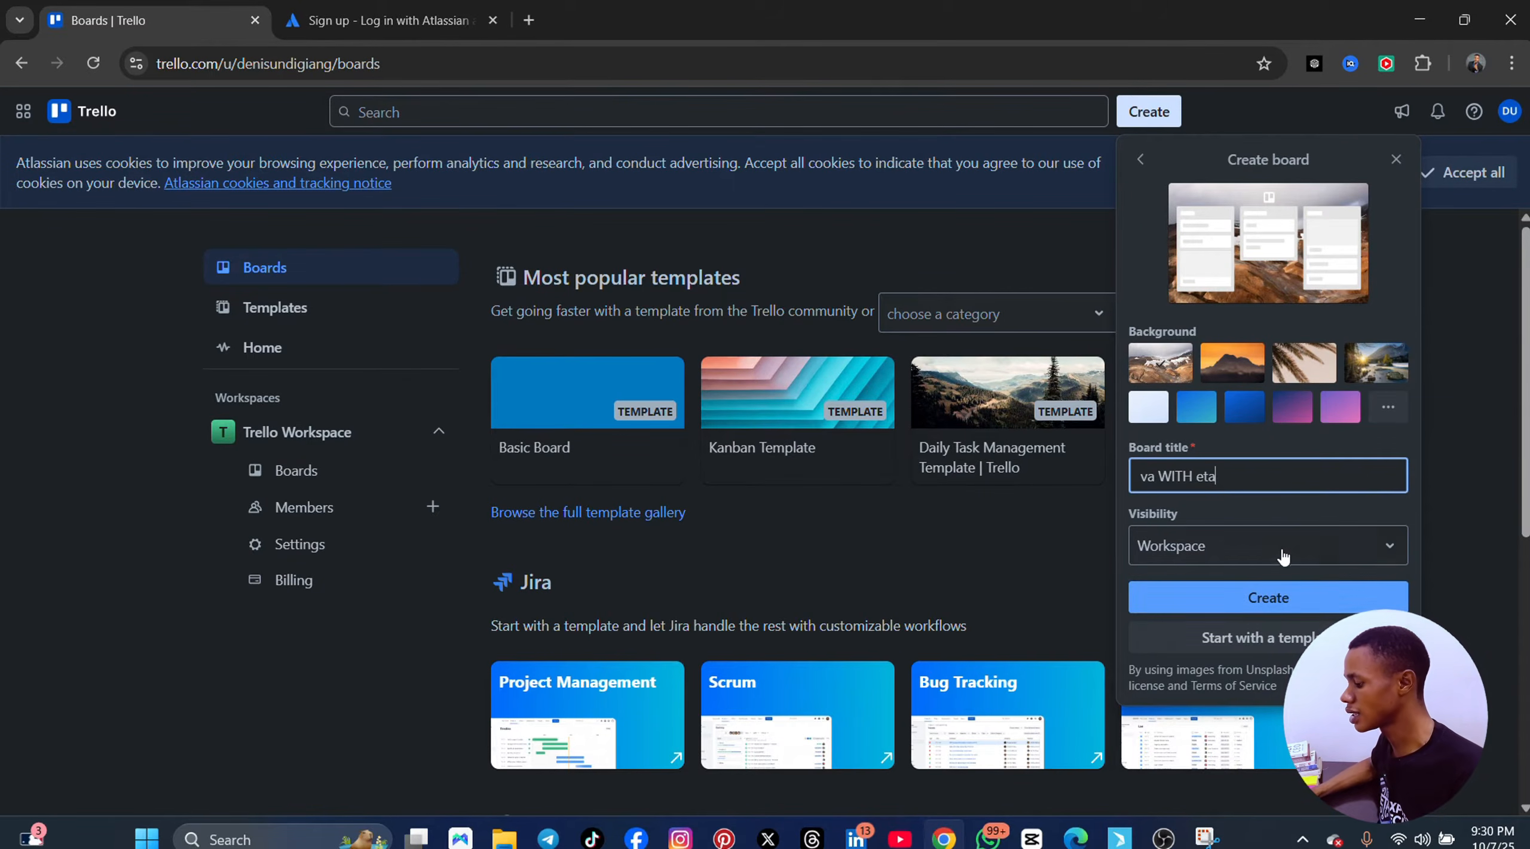
- Set the new board's visibility to Private and create the board
click(1282, 556)
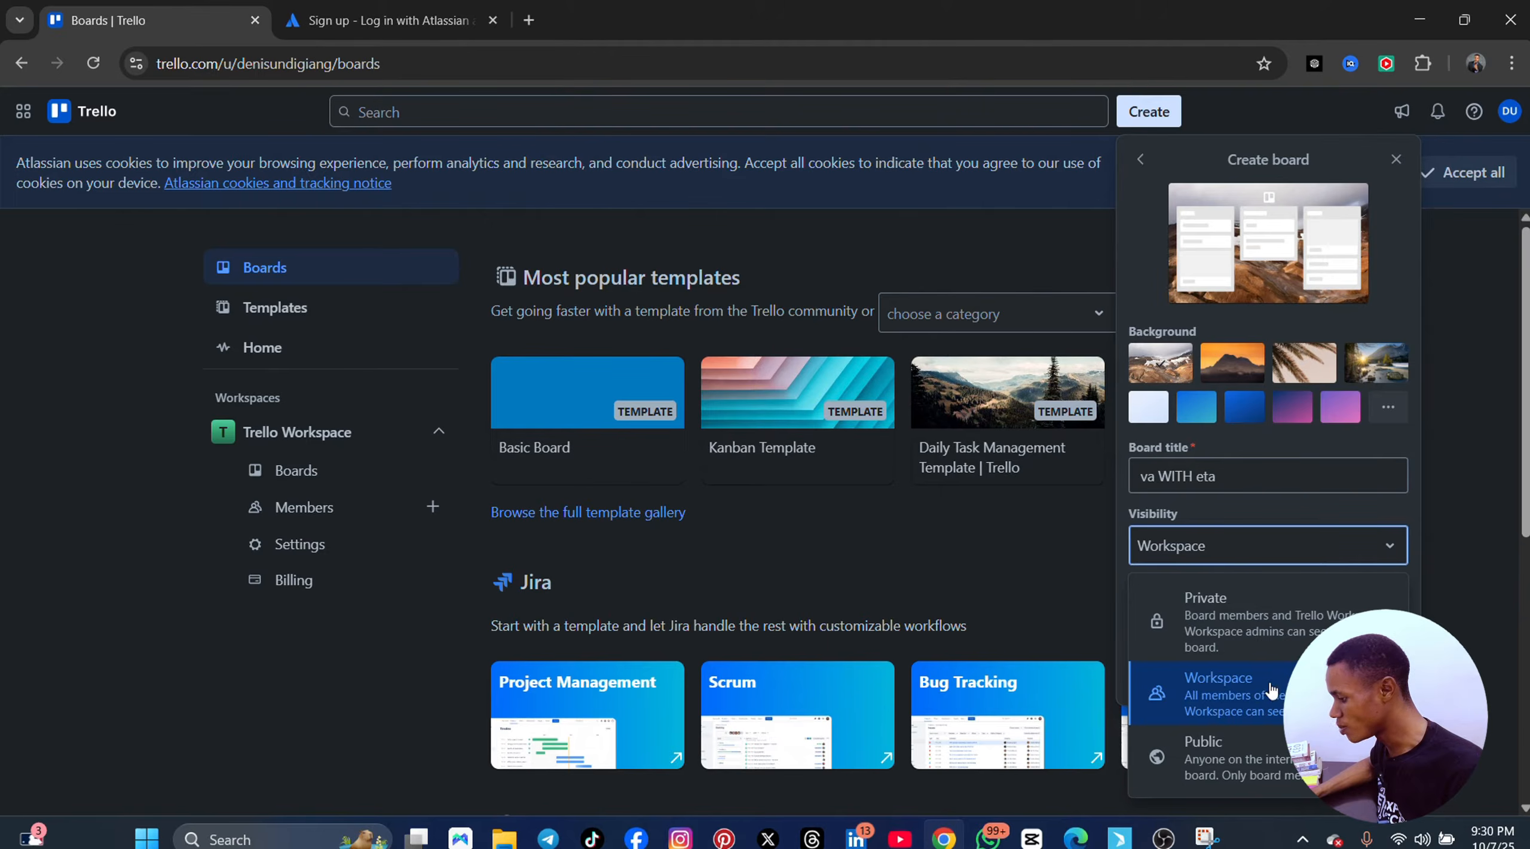
click(1260, 628)
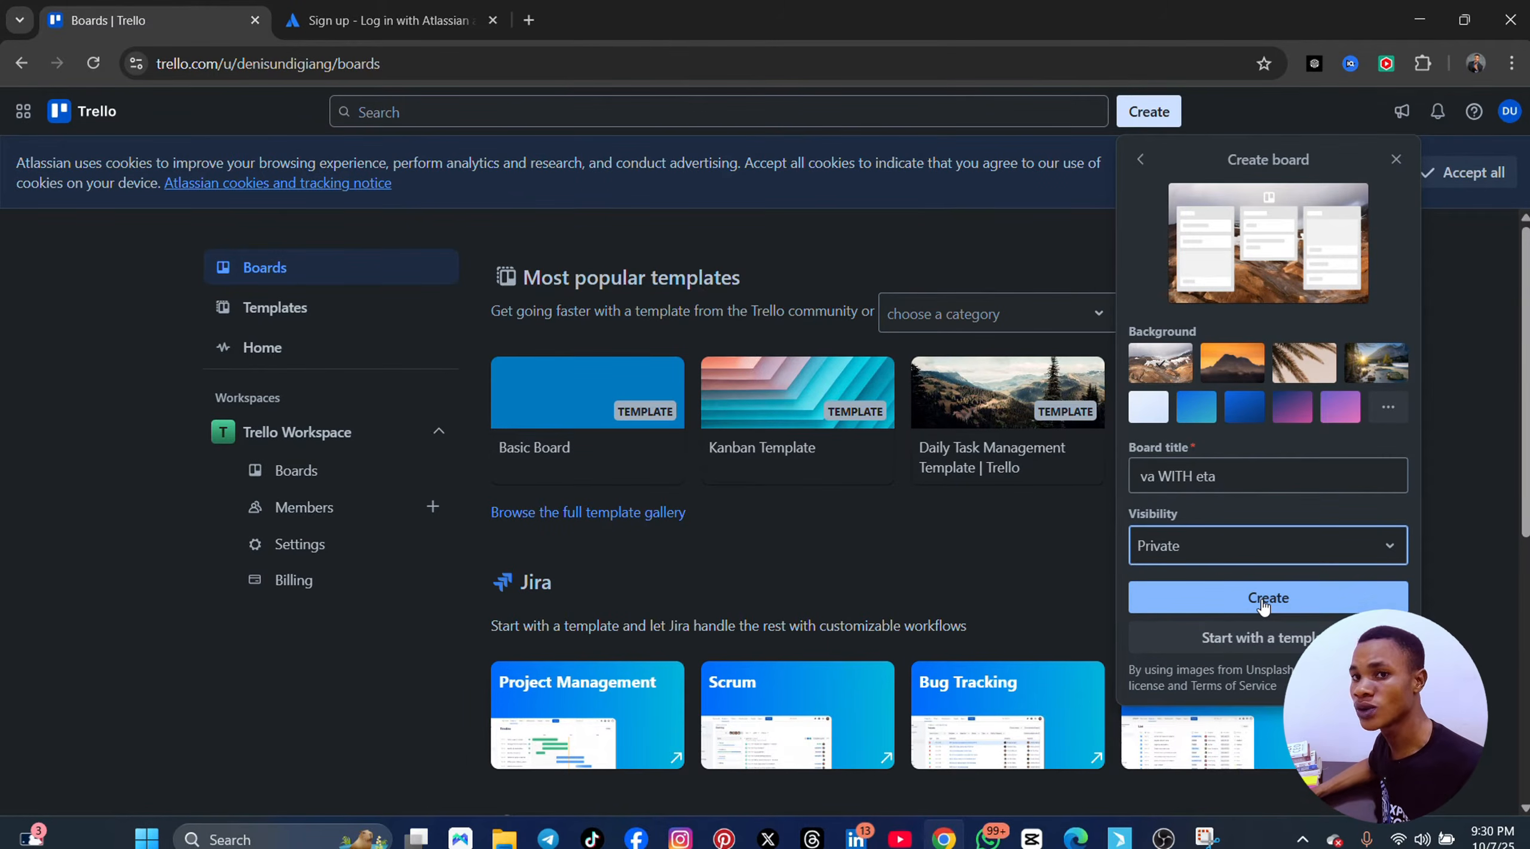
click(1267, 547)
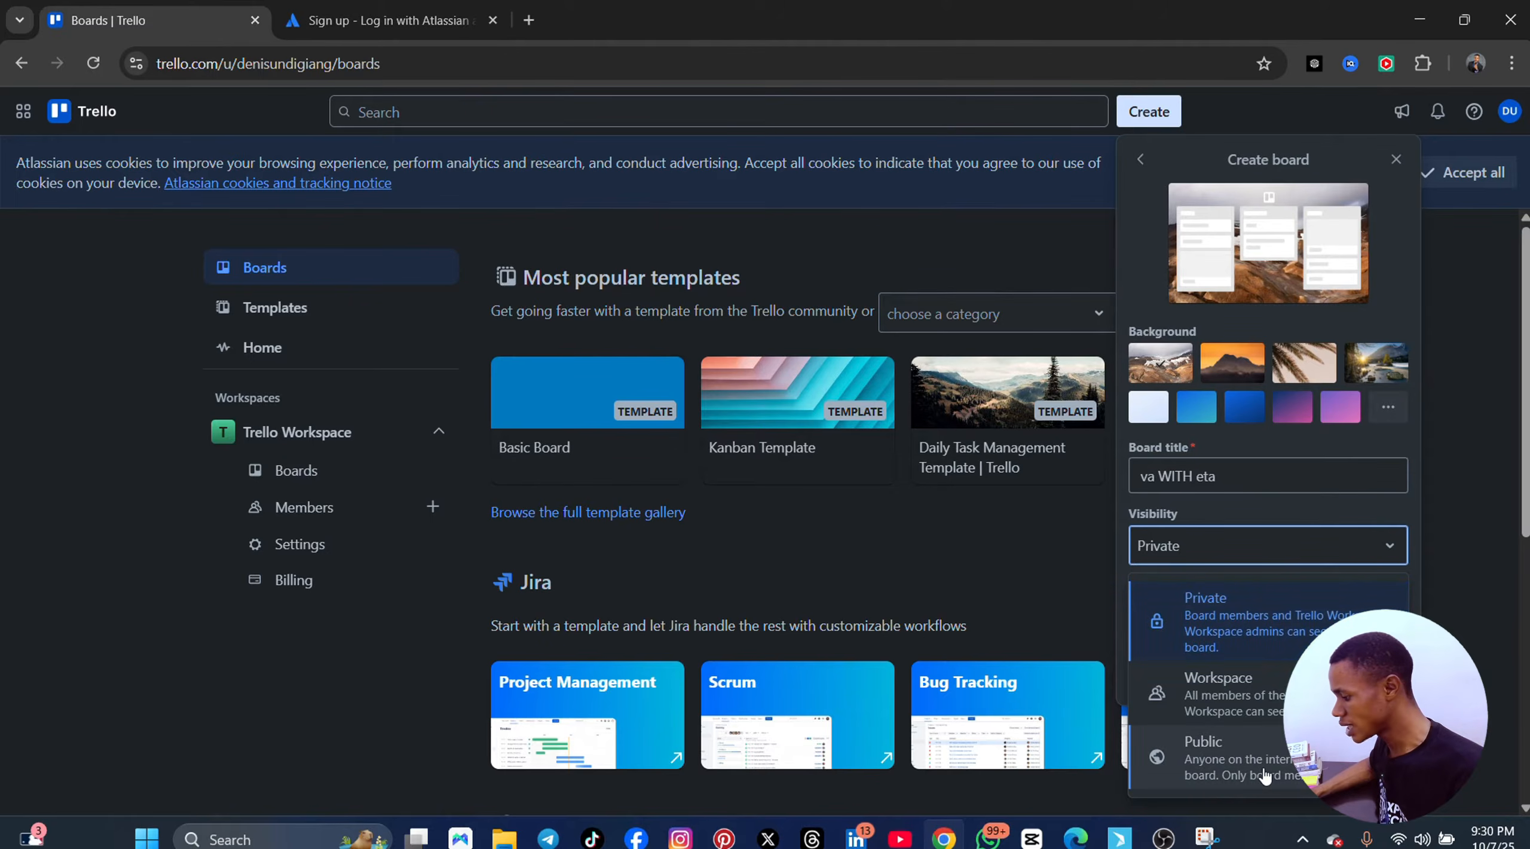
click(1251, 558)
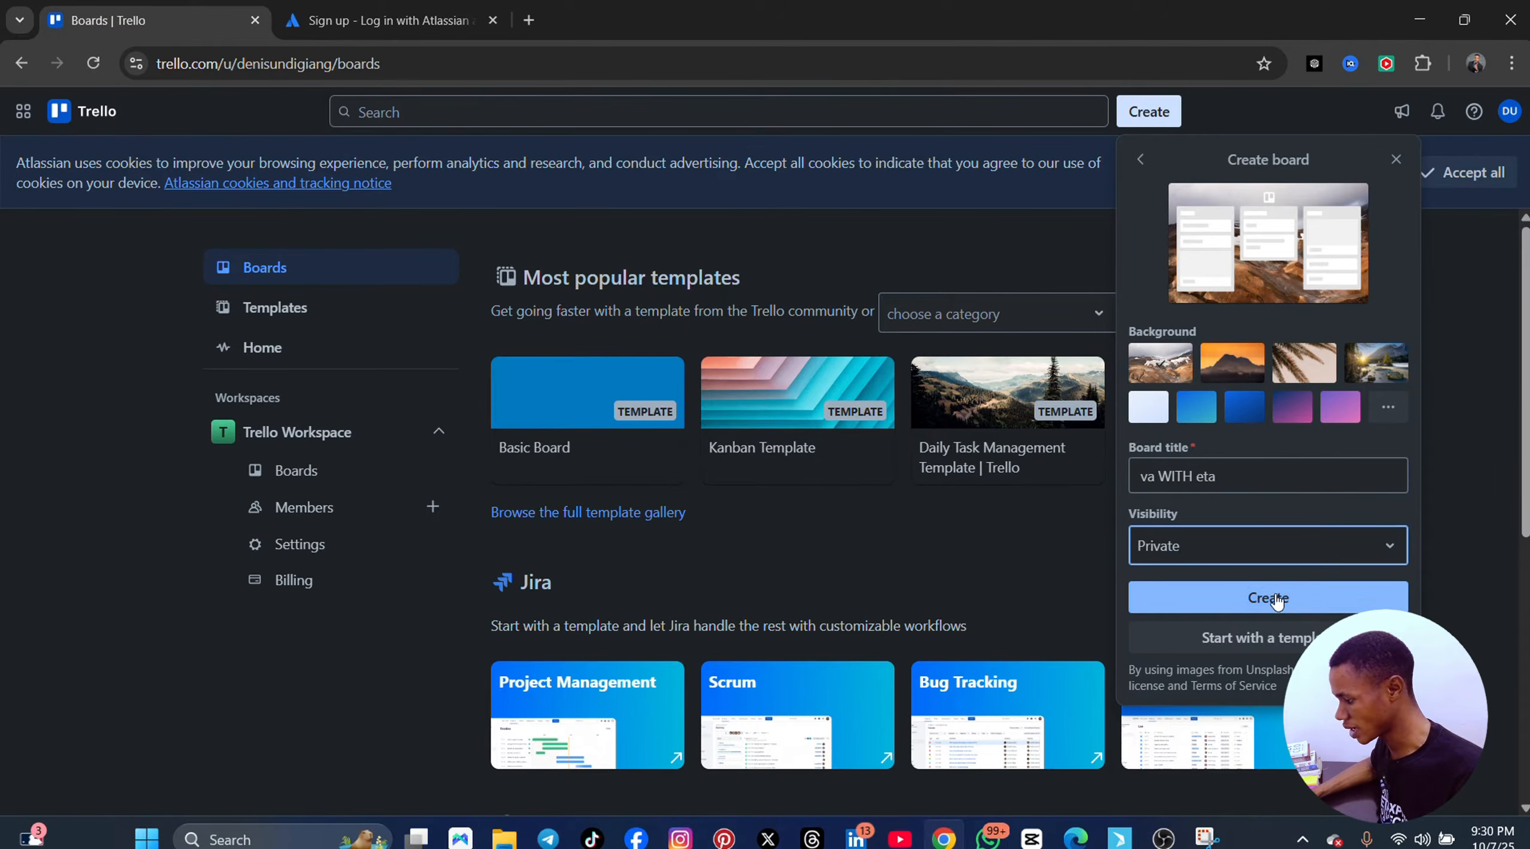
click(1274, 598)
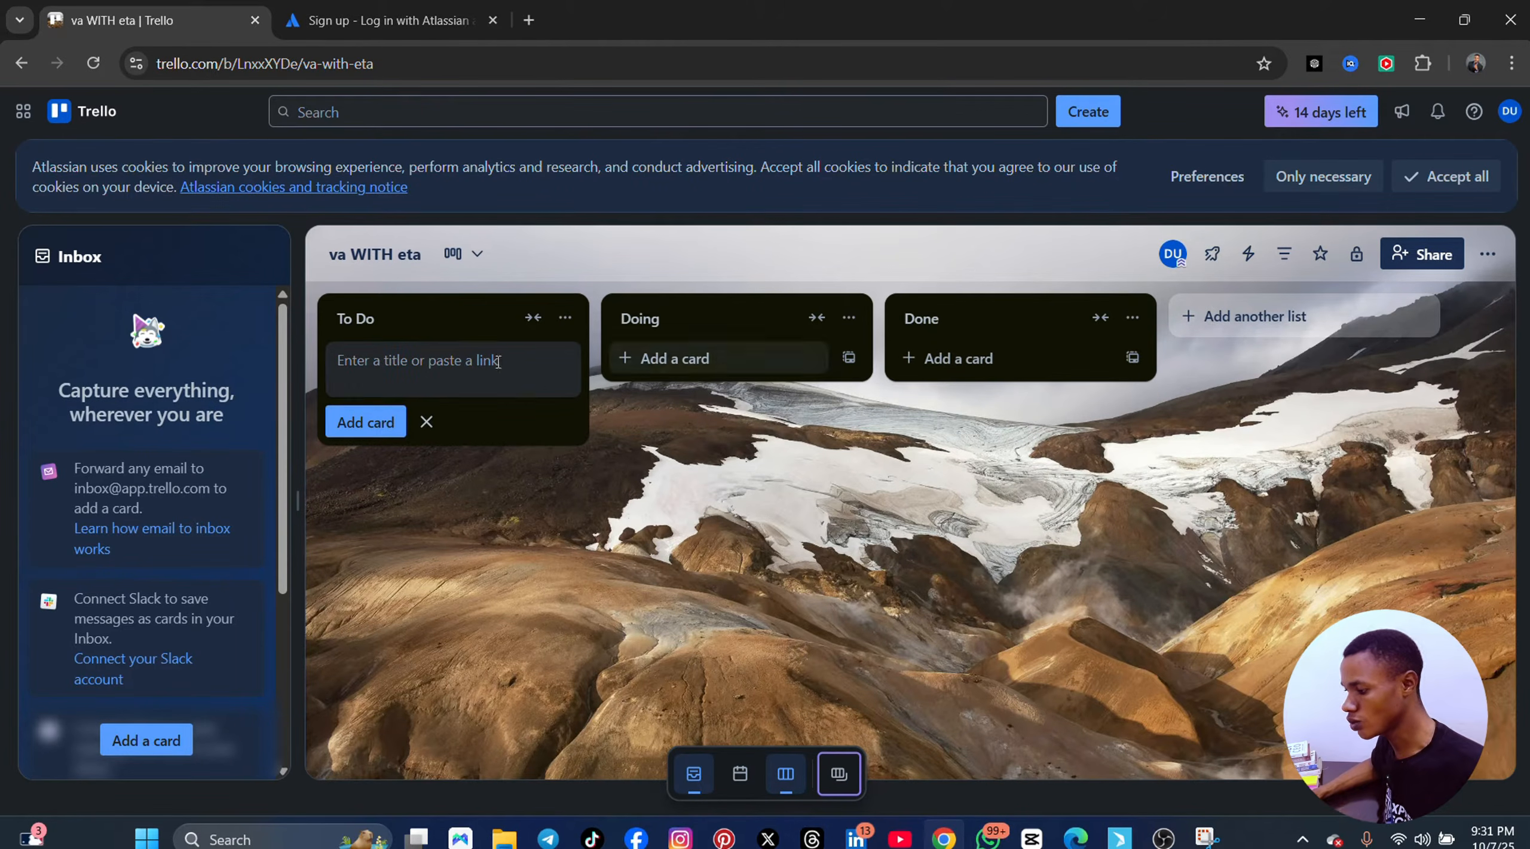
click(302, 349)
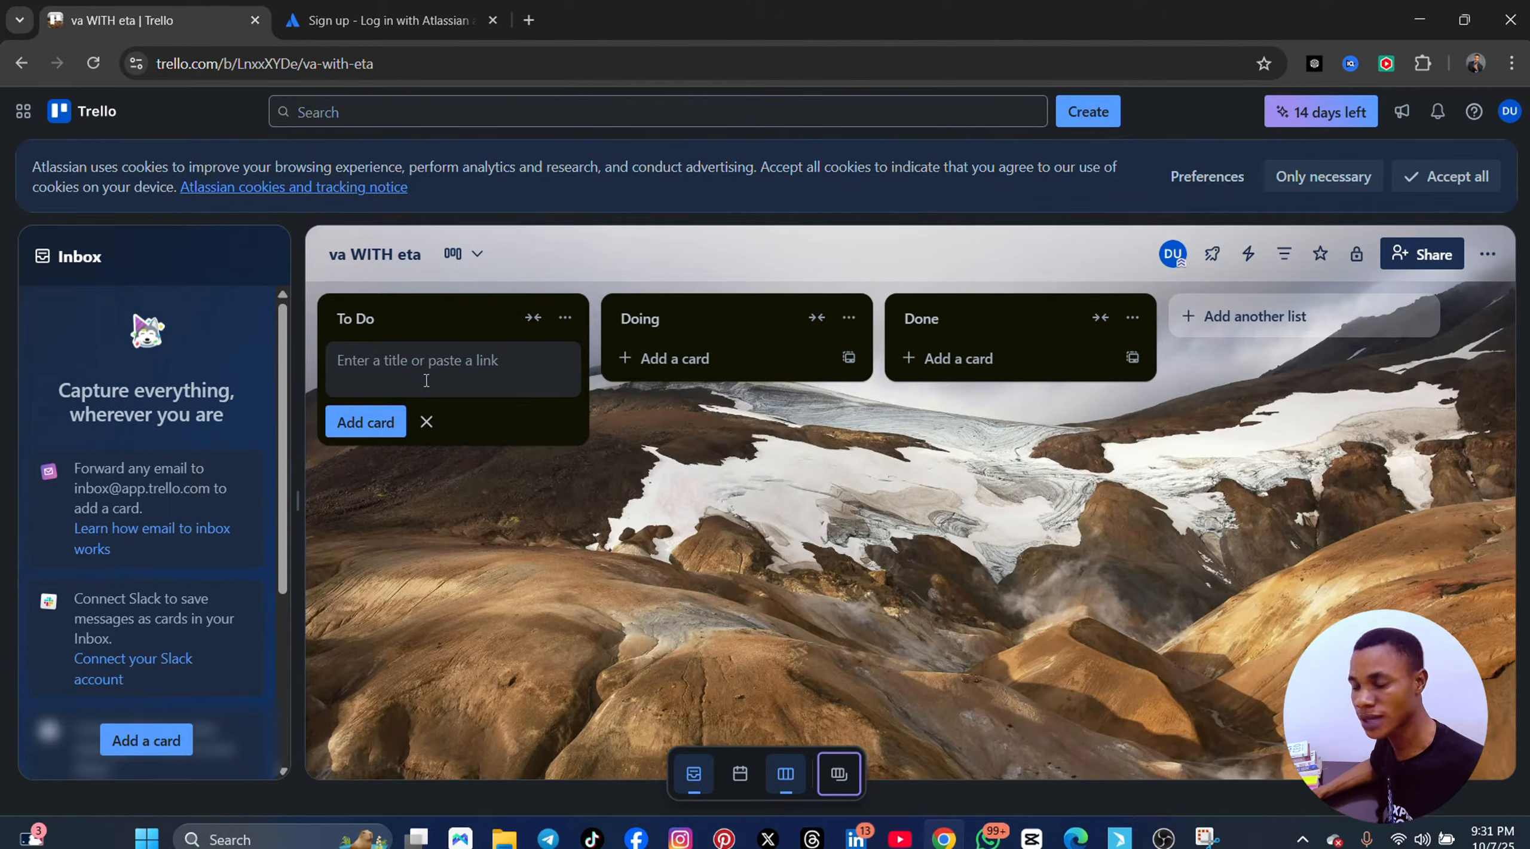
click(441, 371)
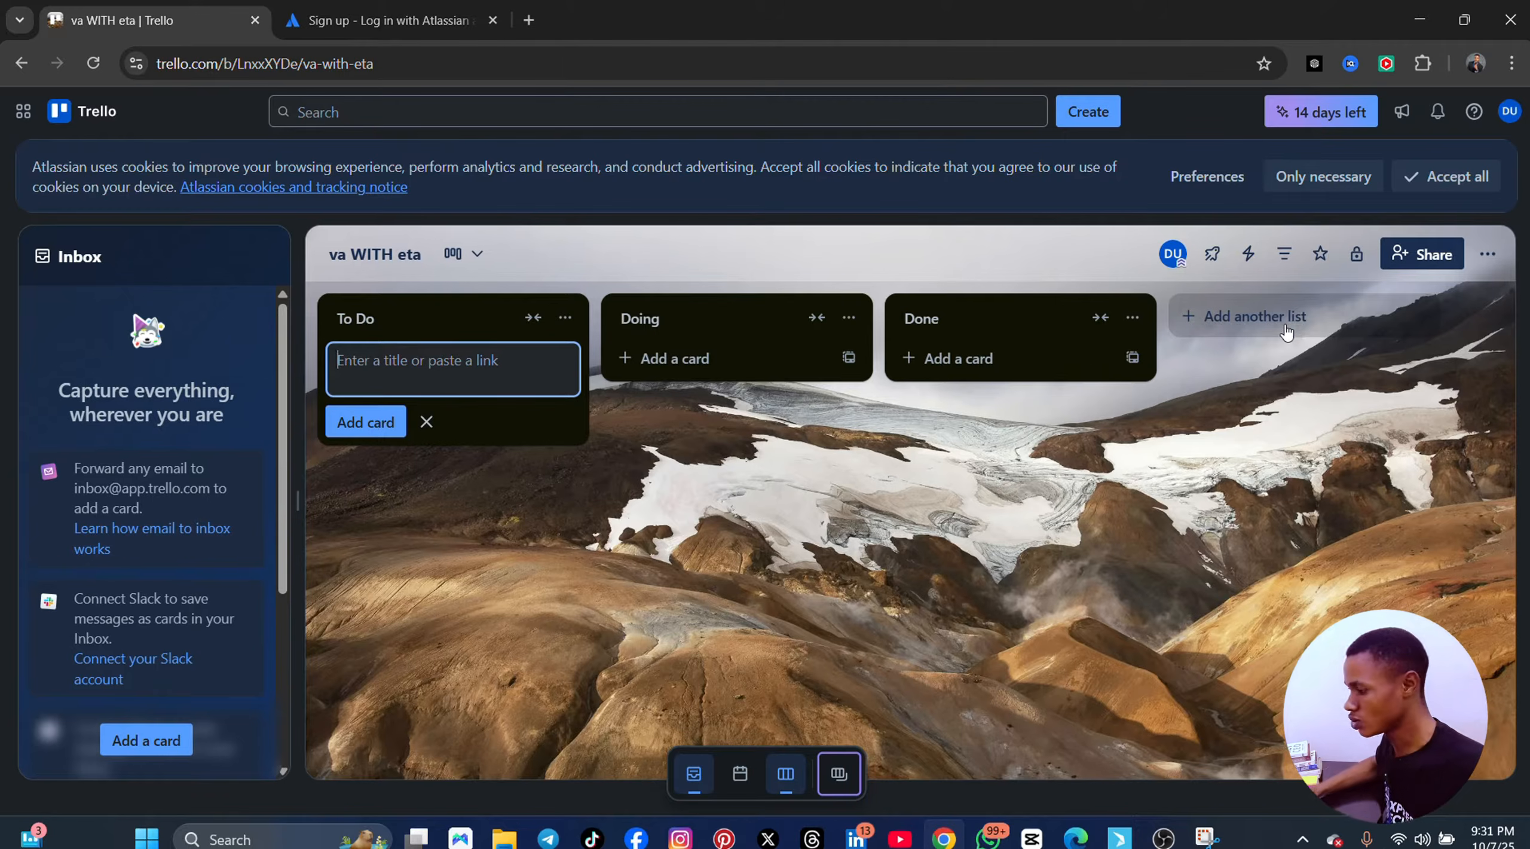
- Add a list named "DAY 1: INTRODUCTION TO VA" after the Done list
click(1242, 322)
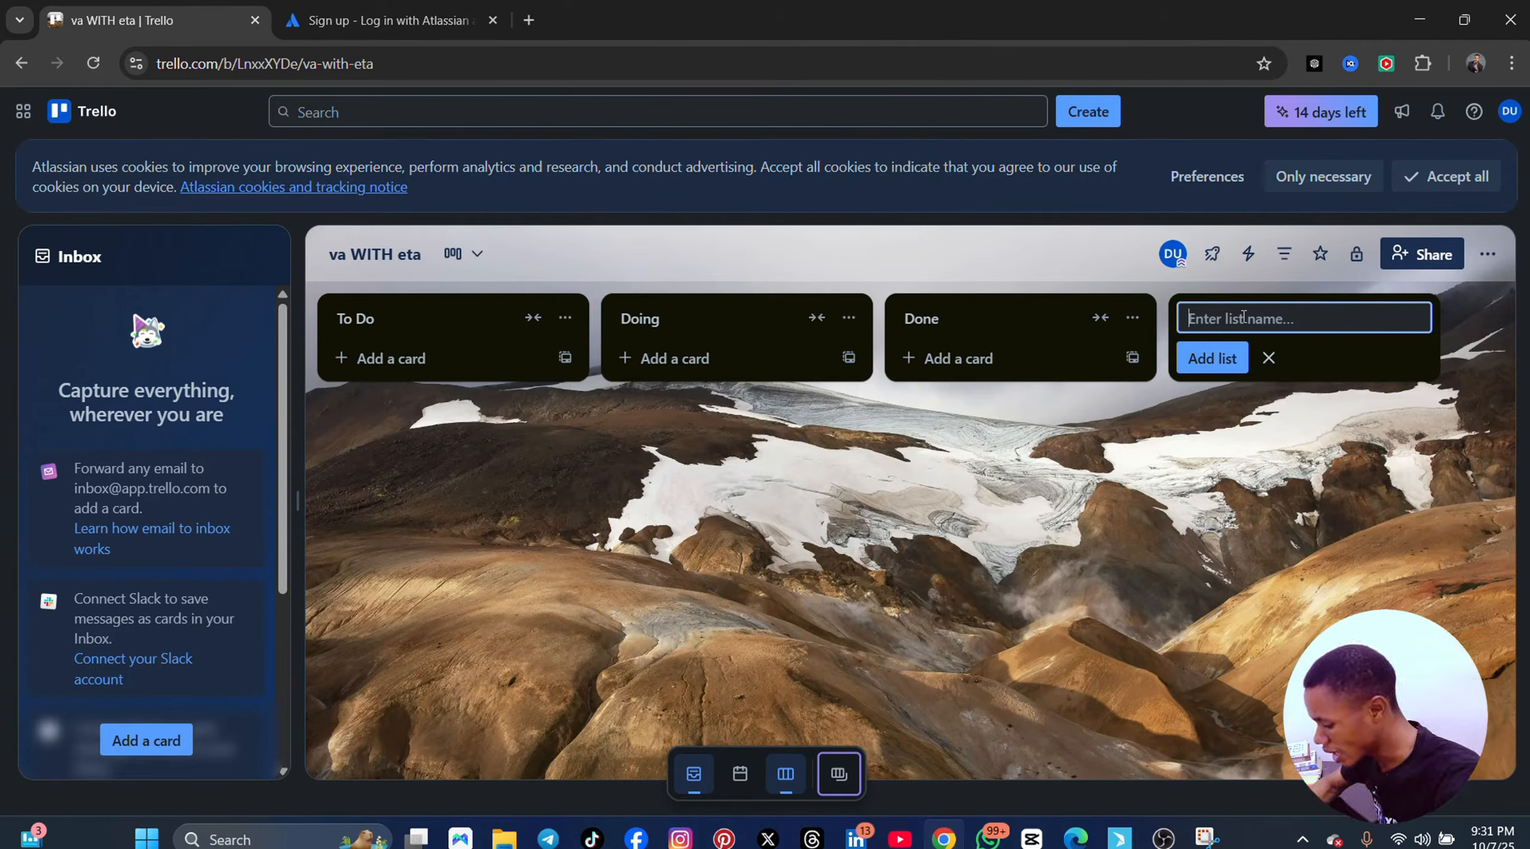
text(DAY)
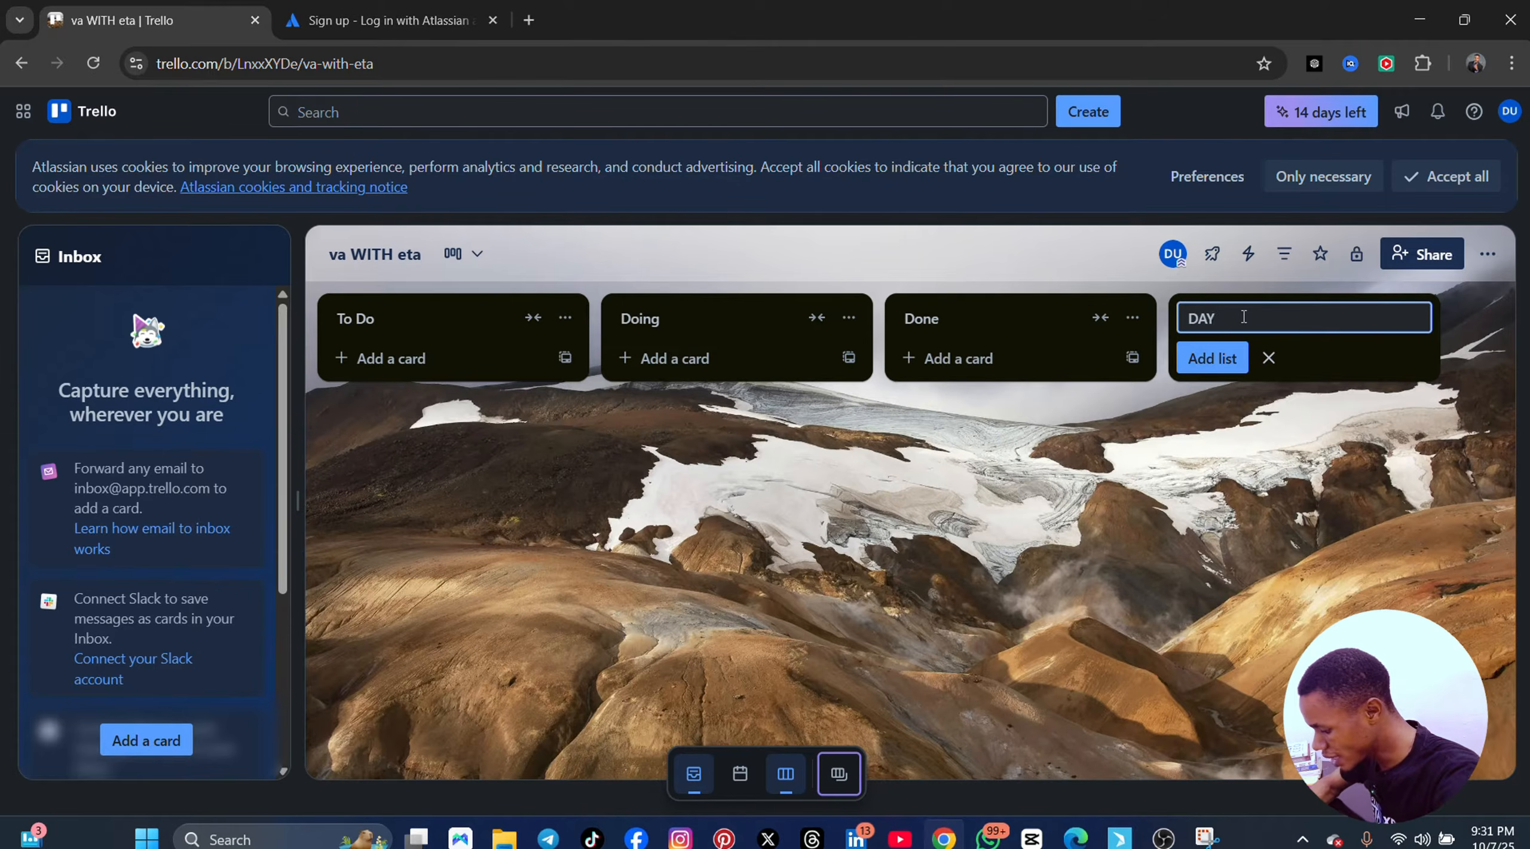
text( 1: )
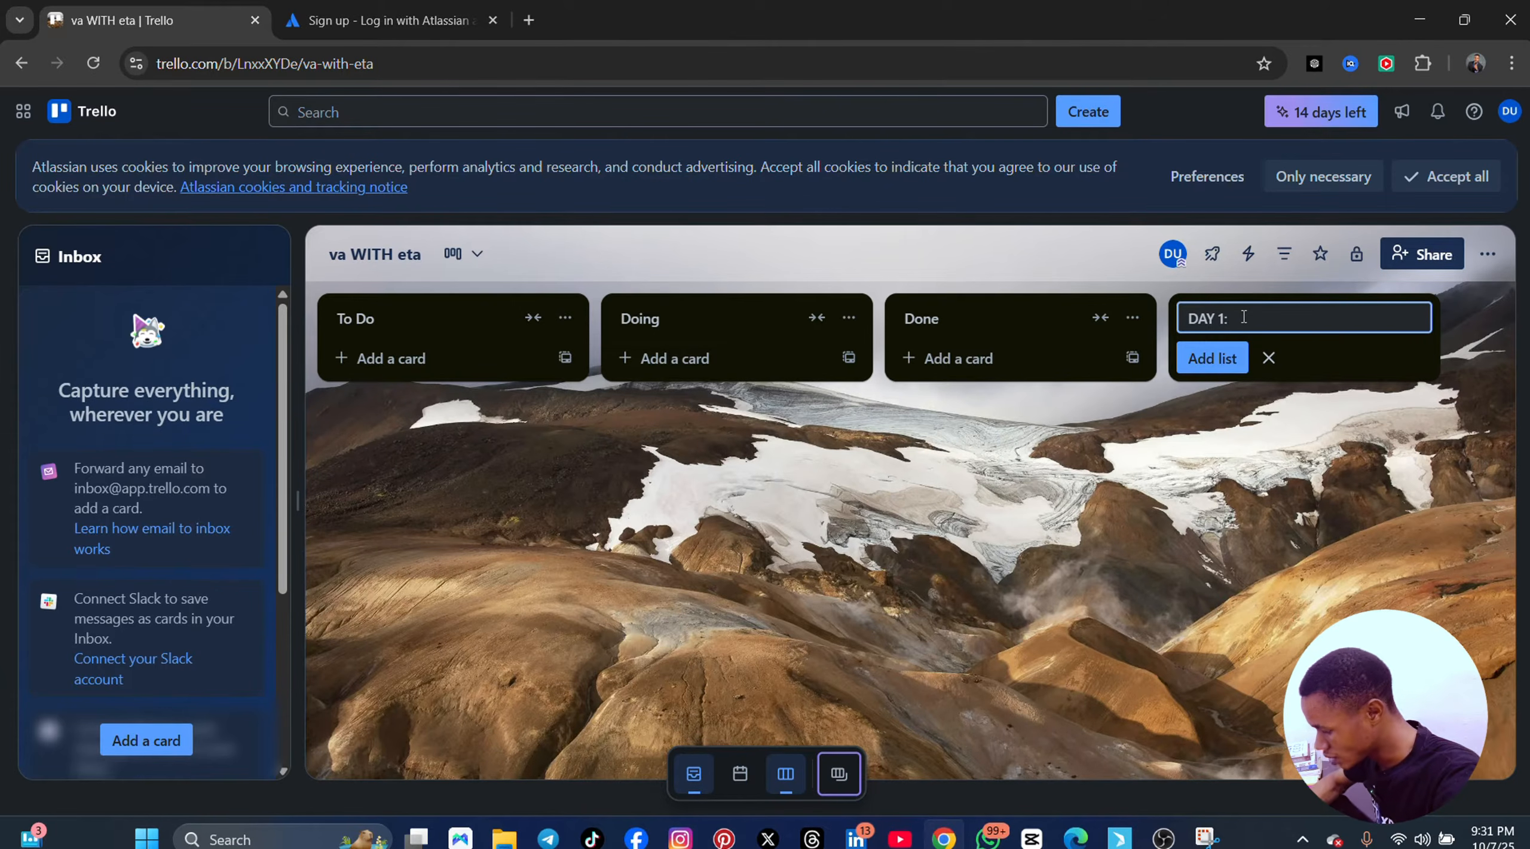
text(INTRODU)
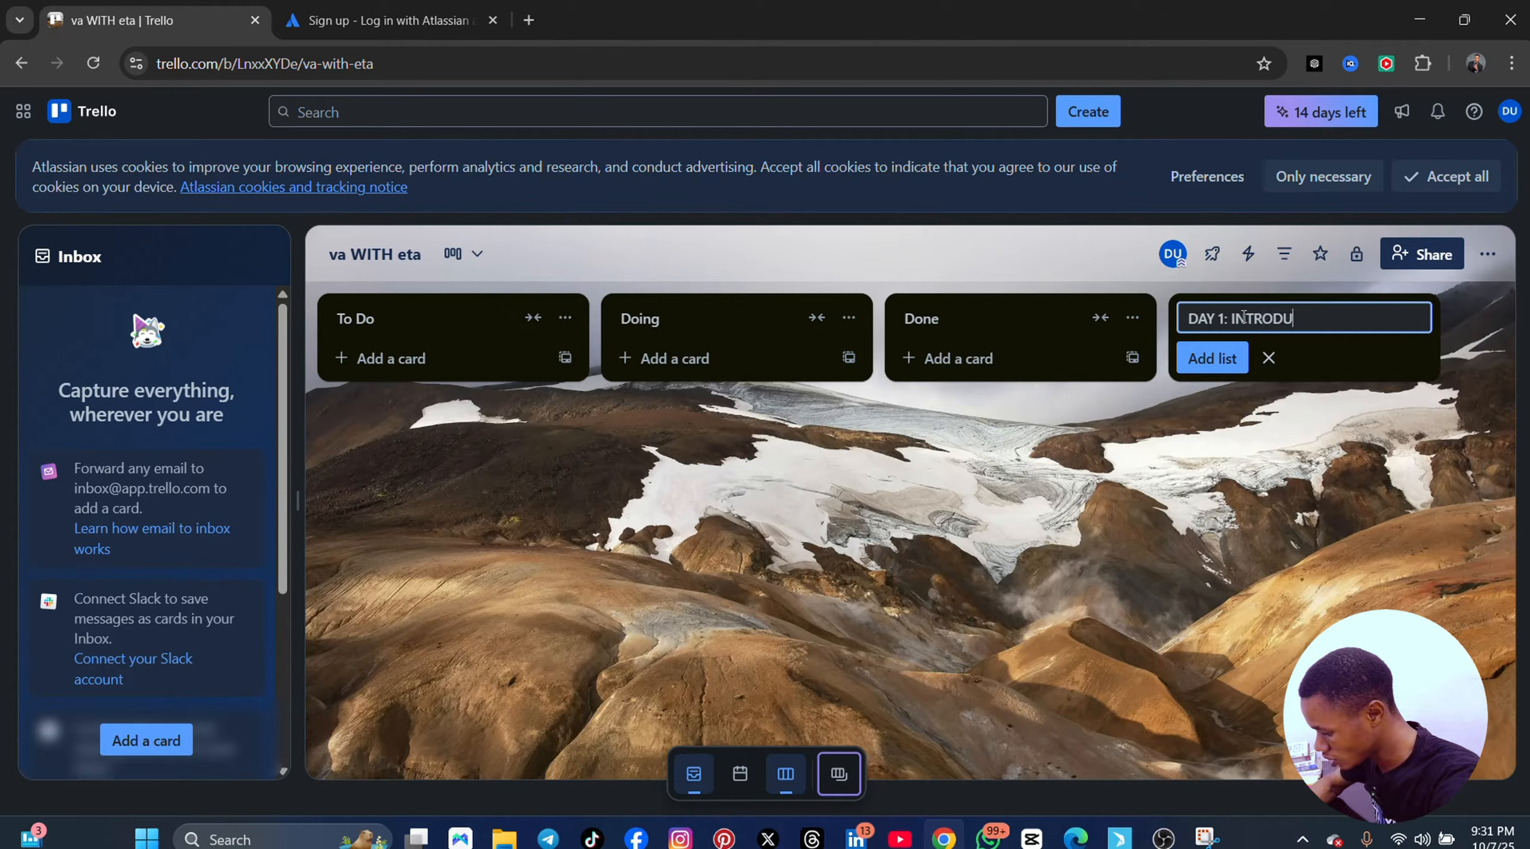
text(CTION TO VA)
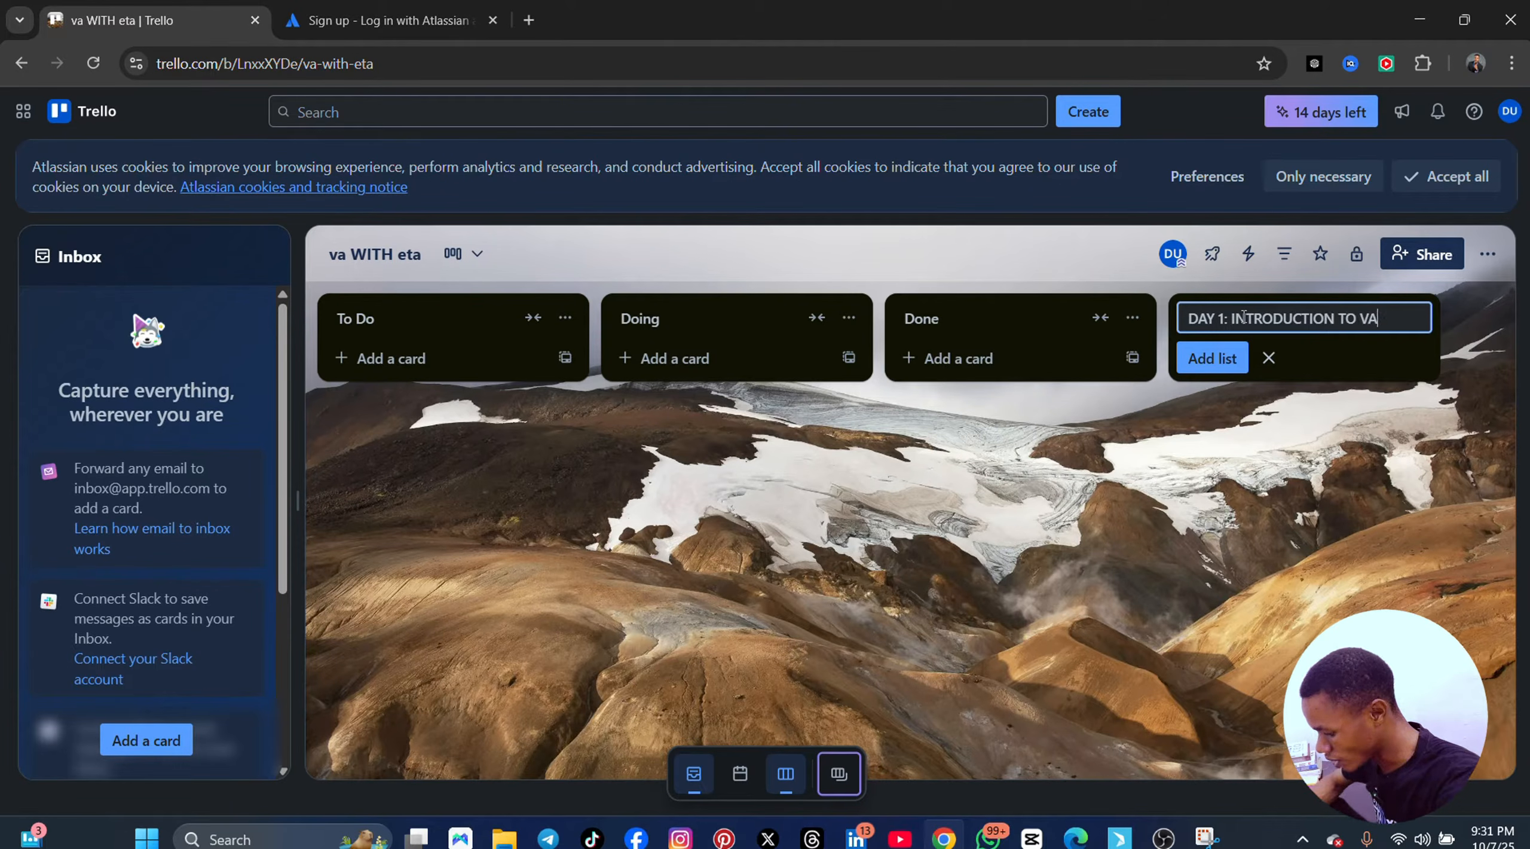
click(1212, 358)
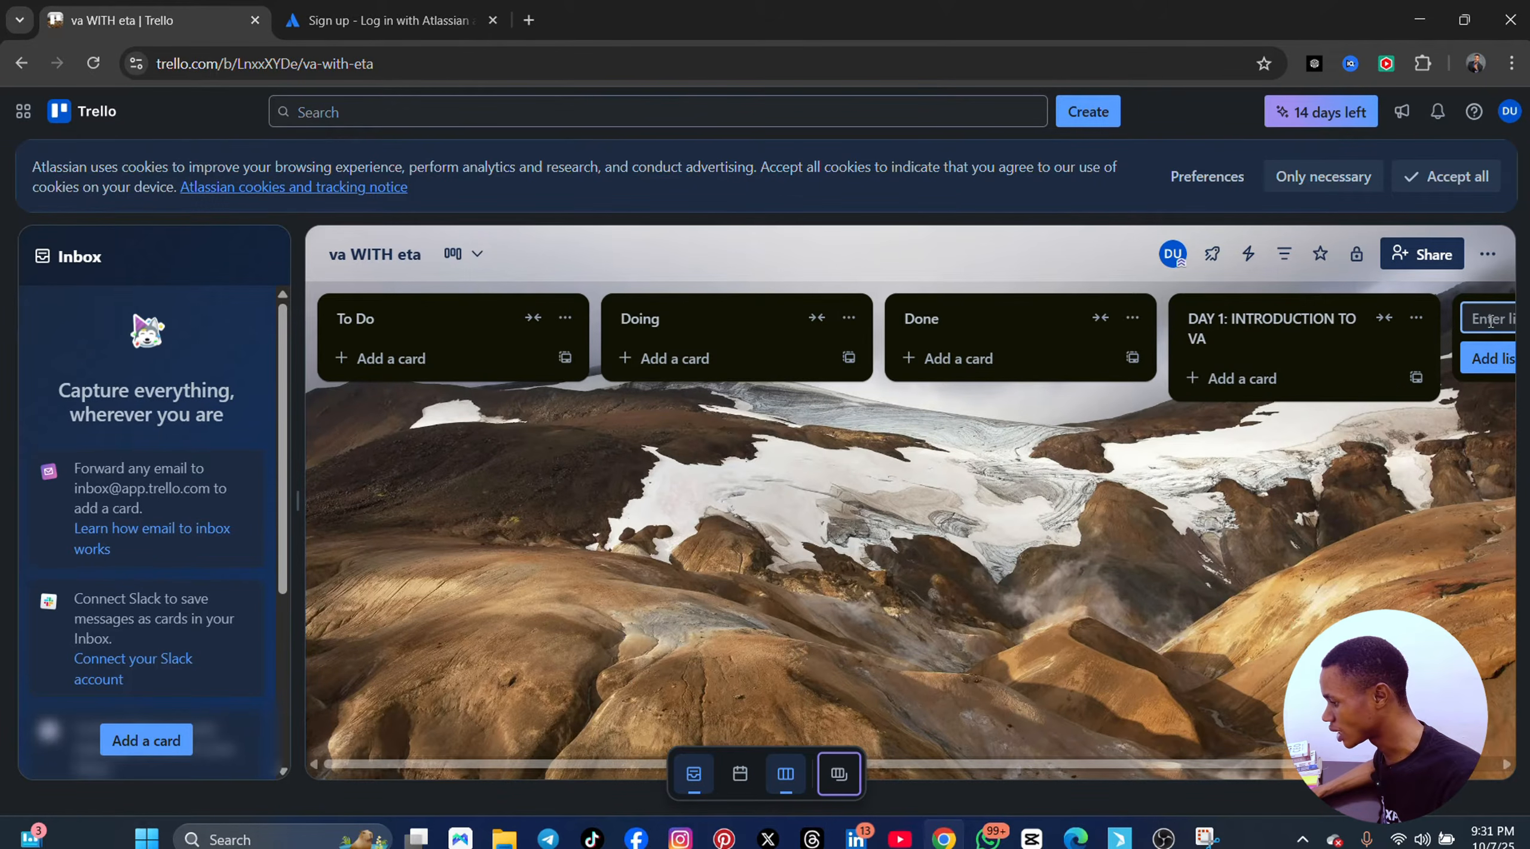
- Add a list named "DAY 2 JHOW TO USE GOOGKLE WORKSPACE TOOLS AND CRM TYOOLS" after the Day 1 list
text(W)
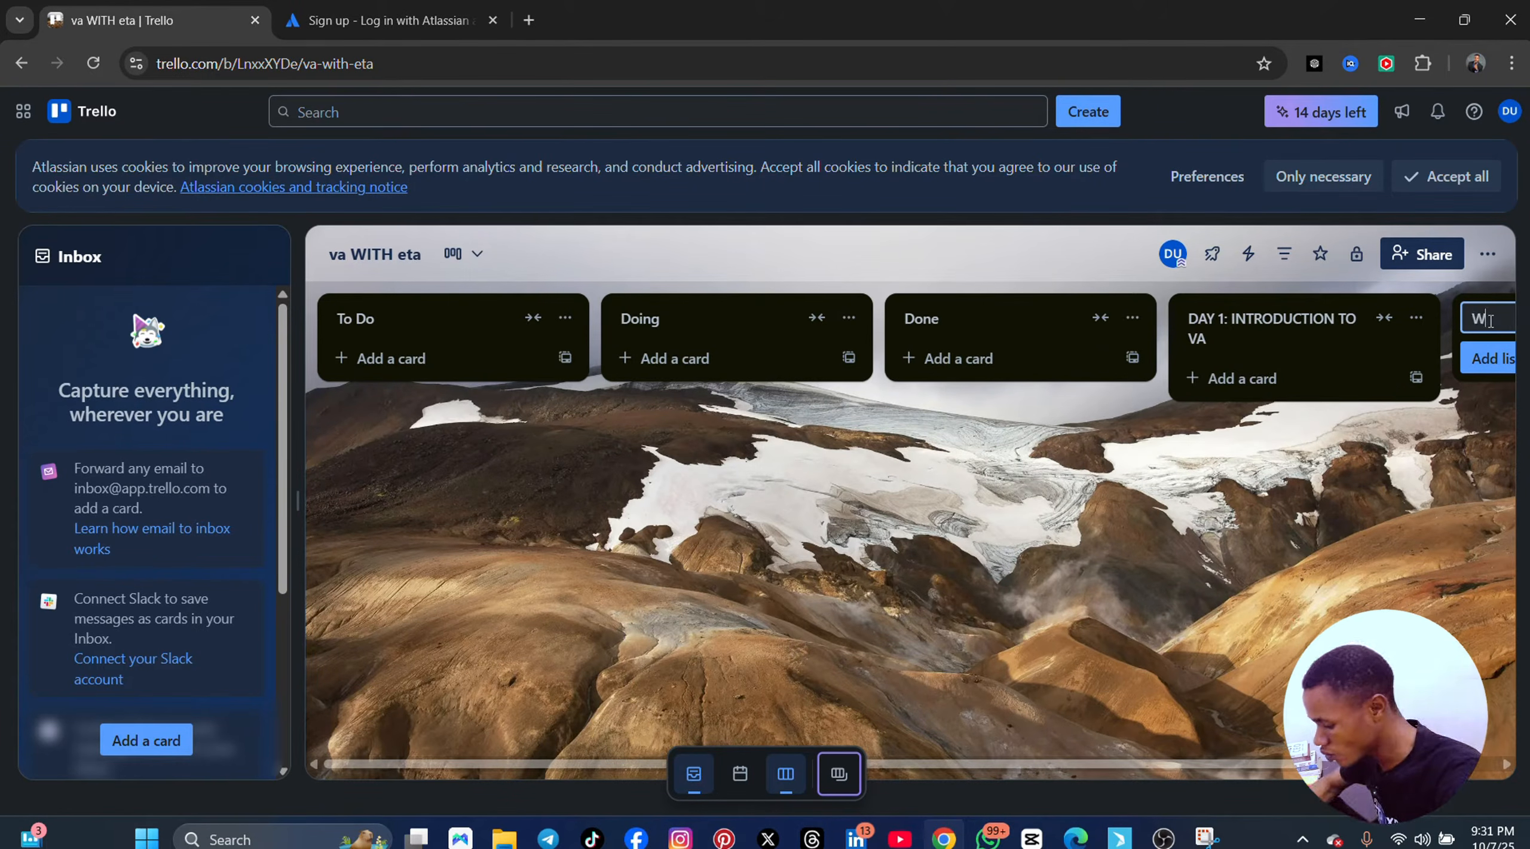
key(BackSpace)
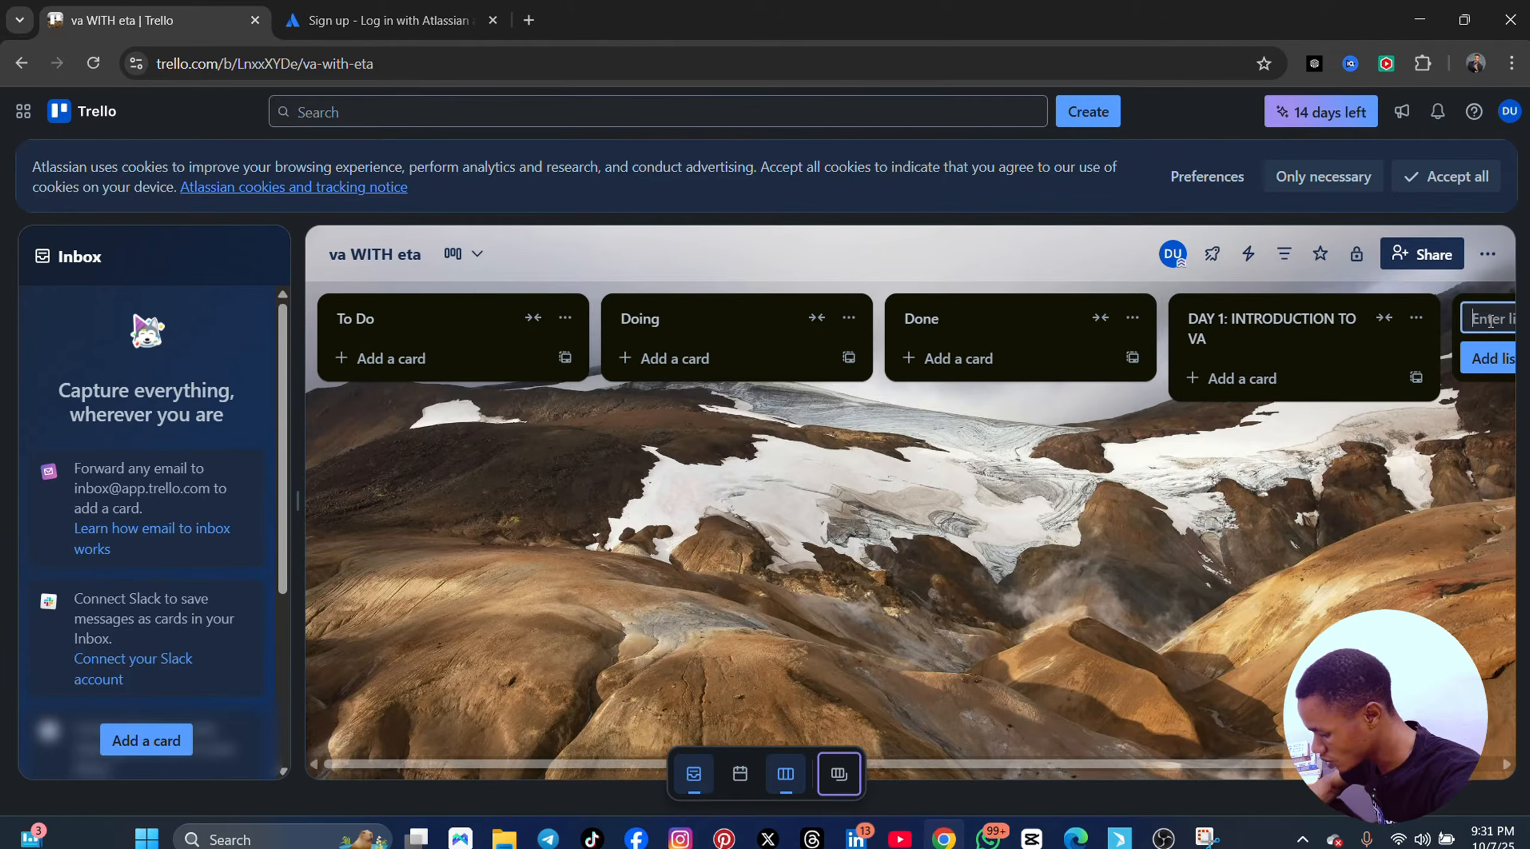
text(DAY)
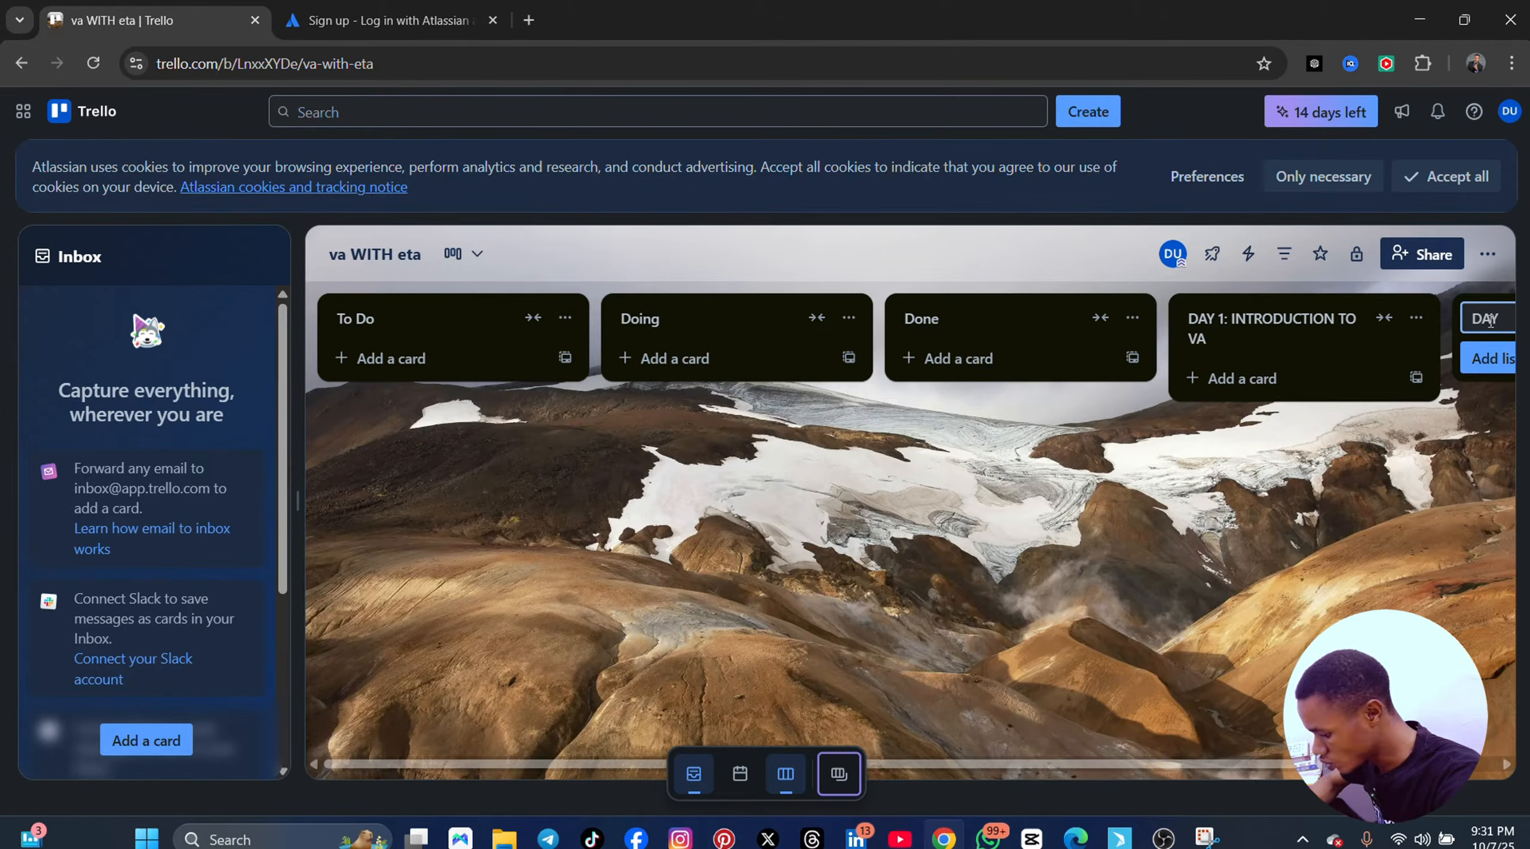
text( 2 JH)
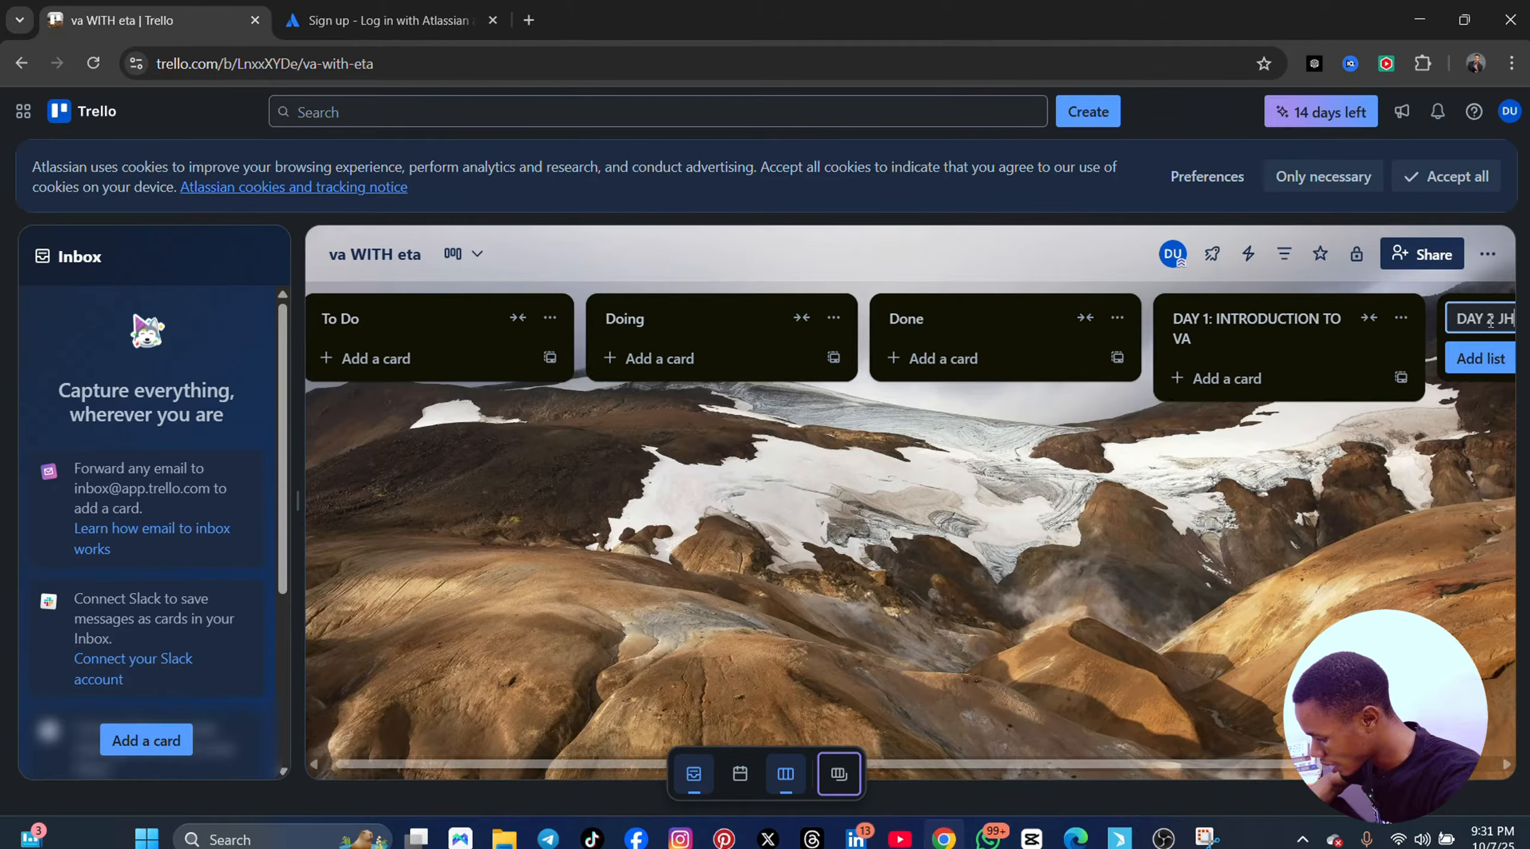
text(OW TO USE GO)
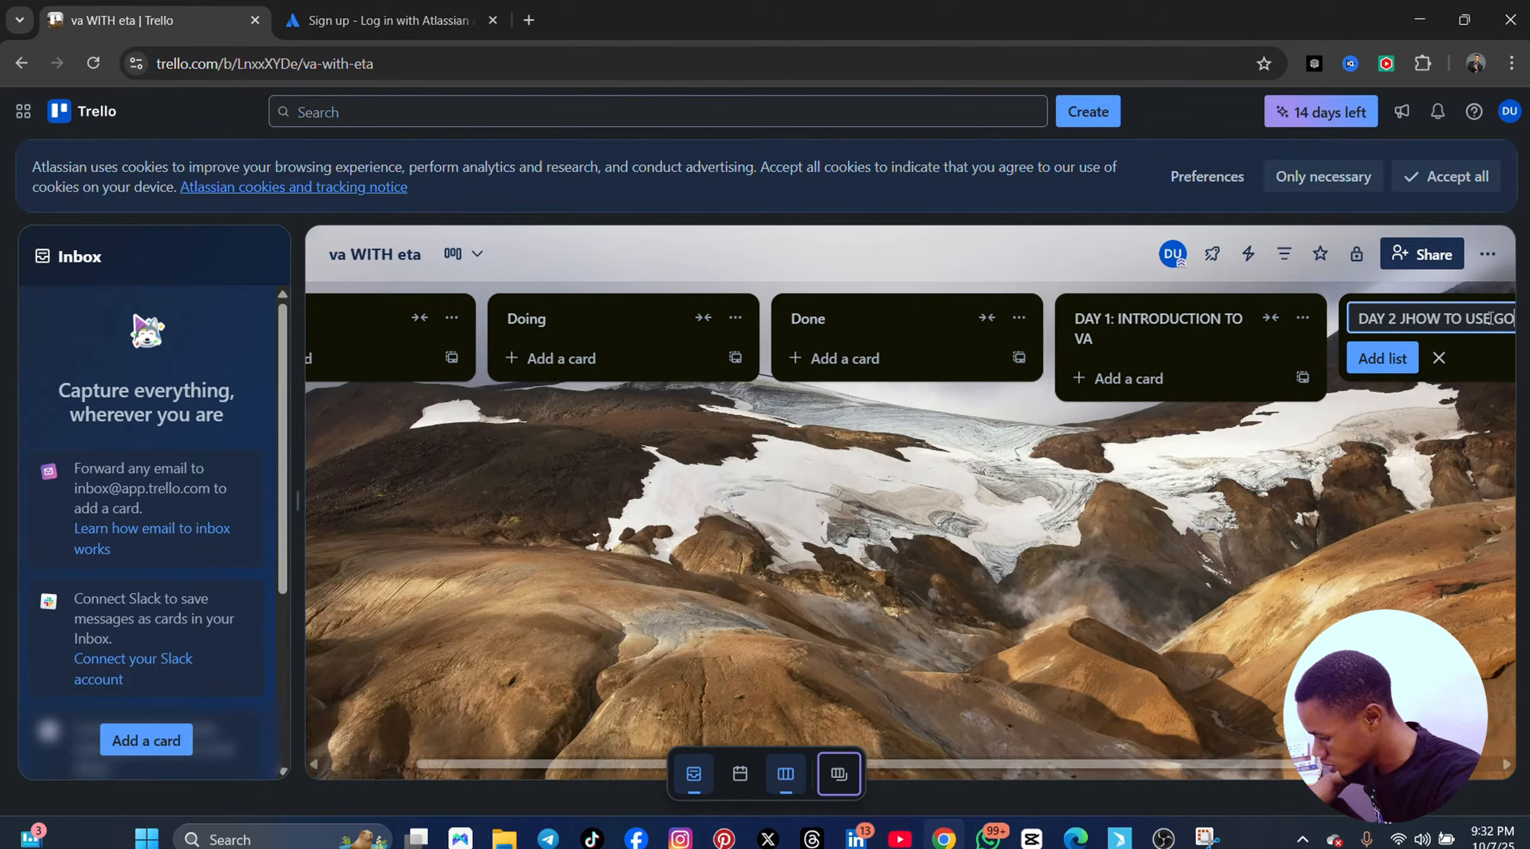
text(OGKLE WORKSPA)
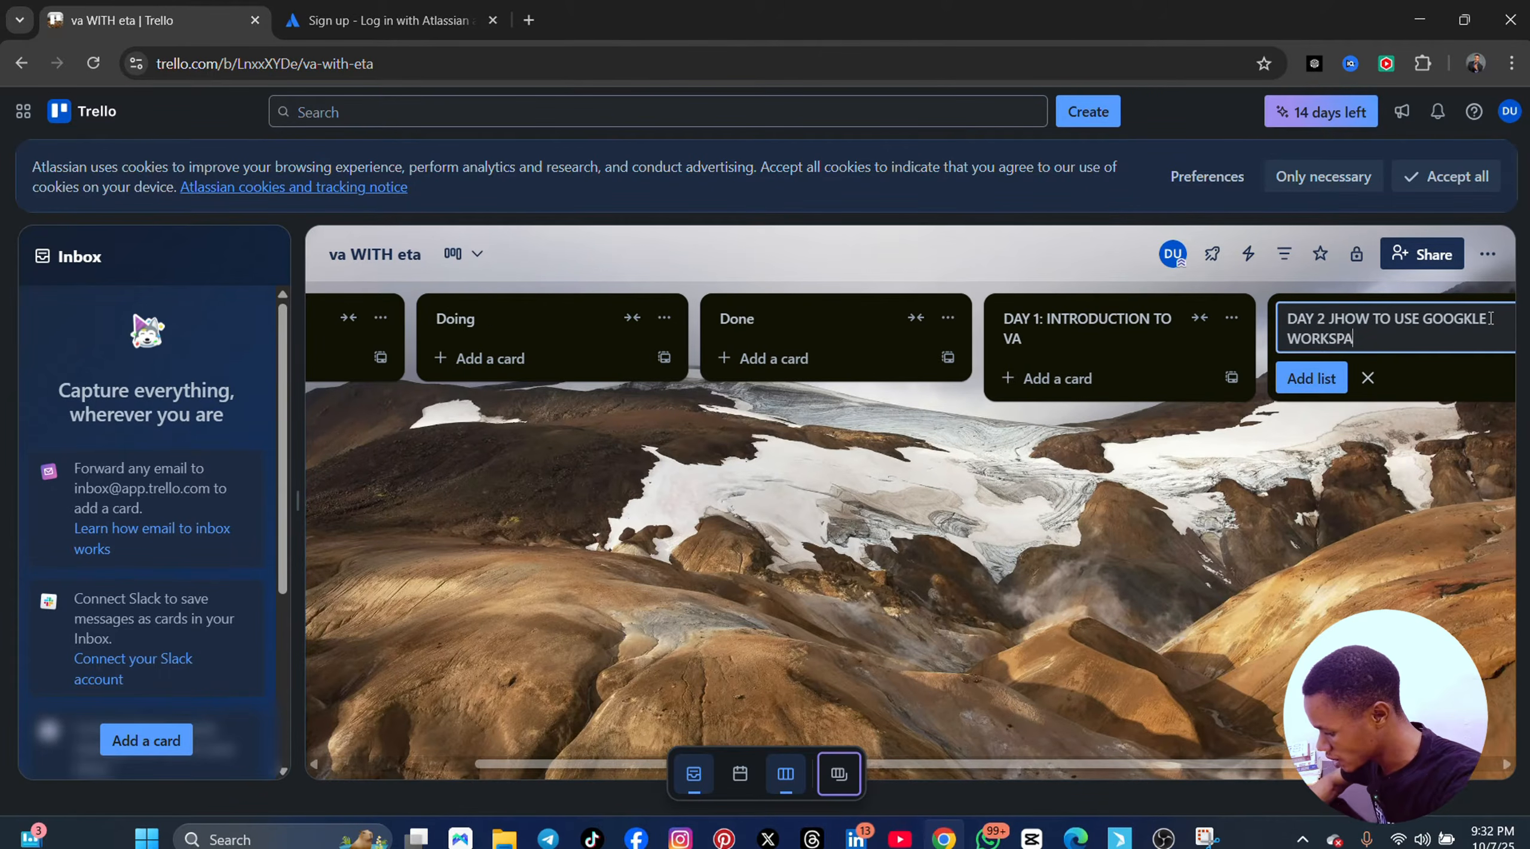
text(CE TOOLS AND)
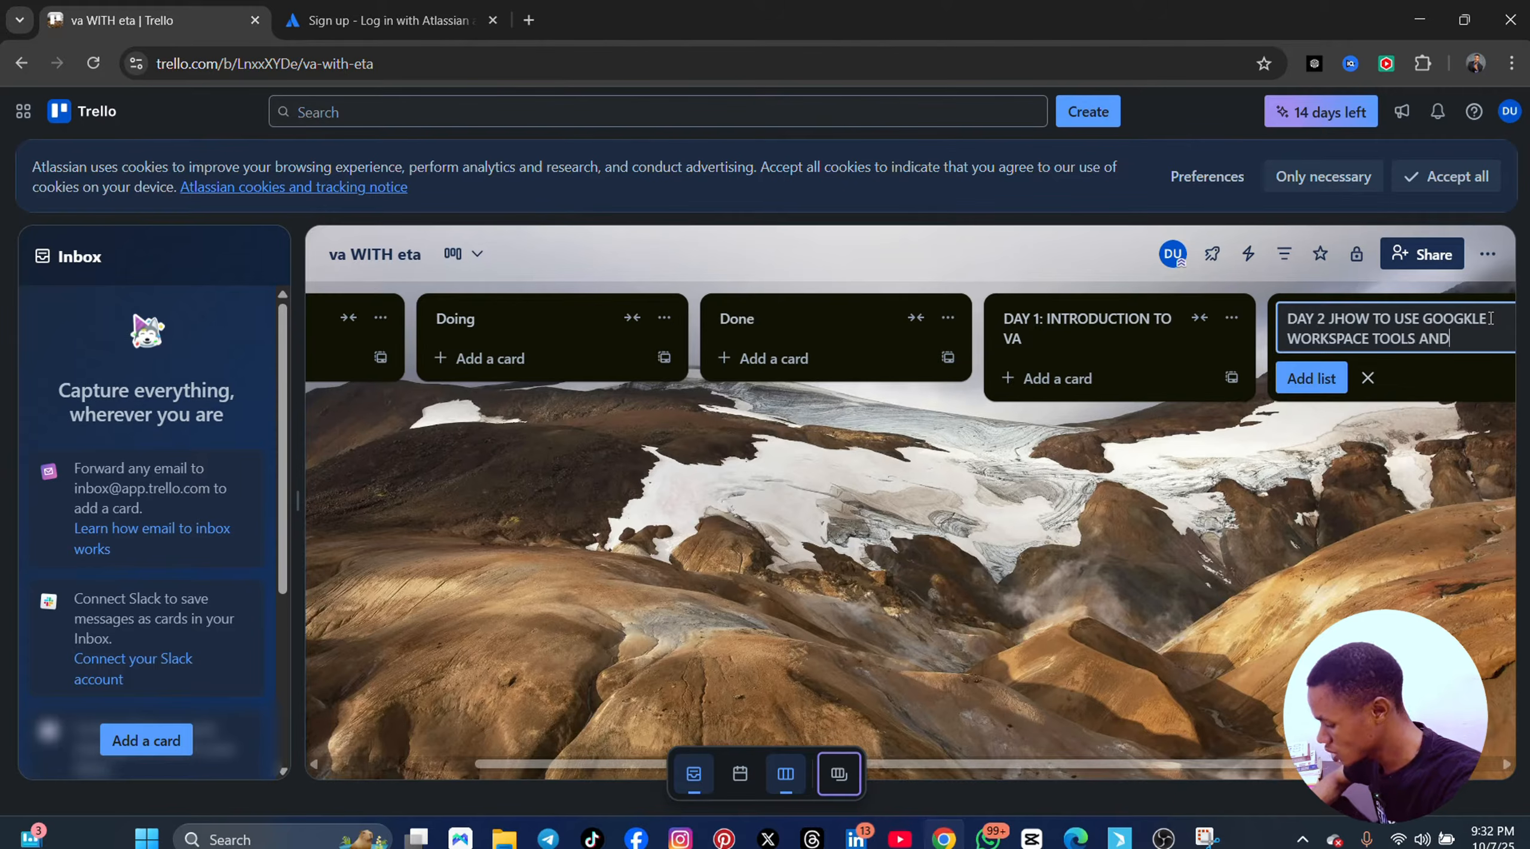
text( CRM )
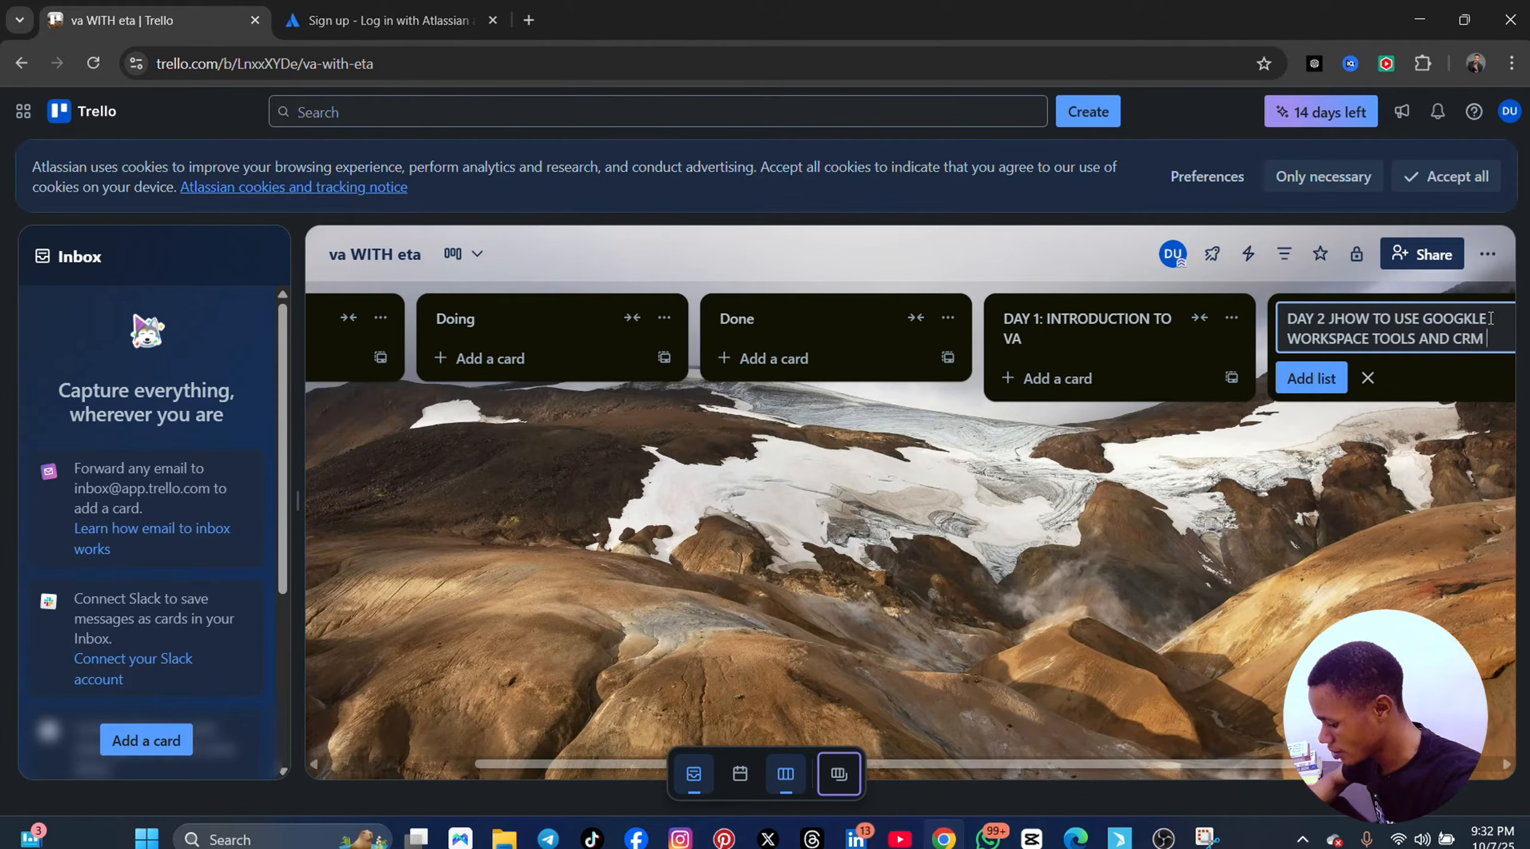
text(TYOOLS)
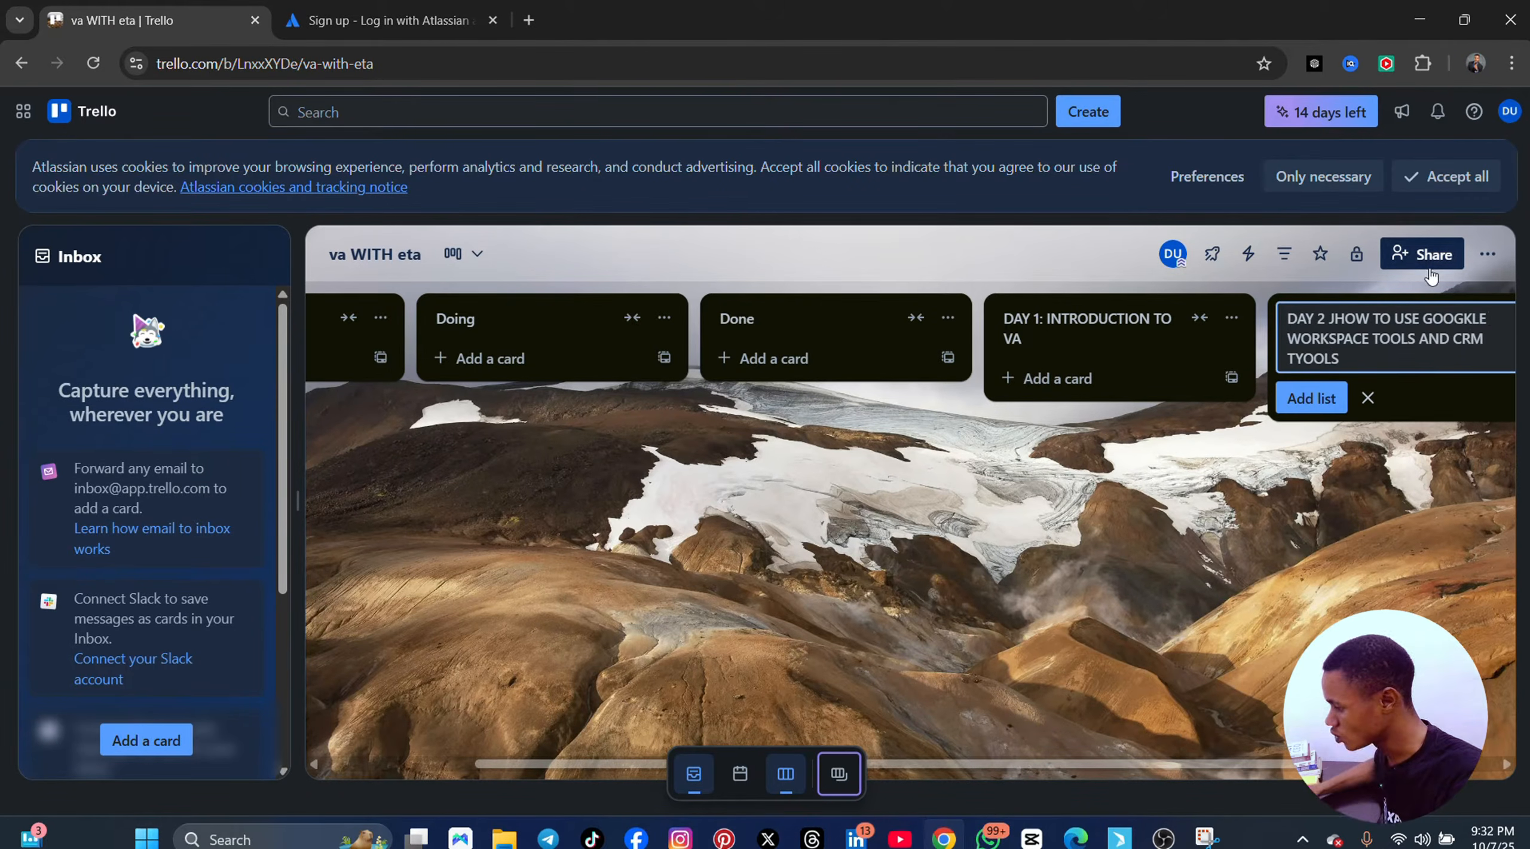
click(1337, 399)
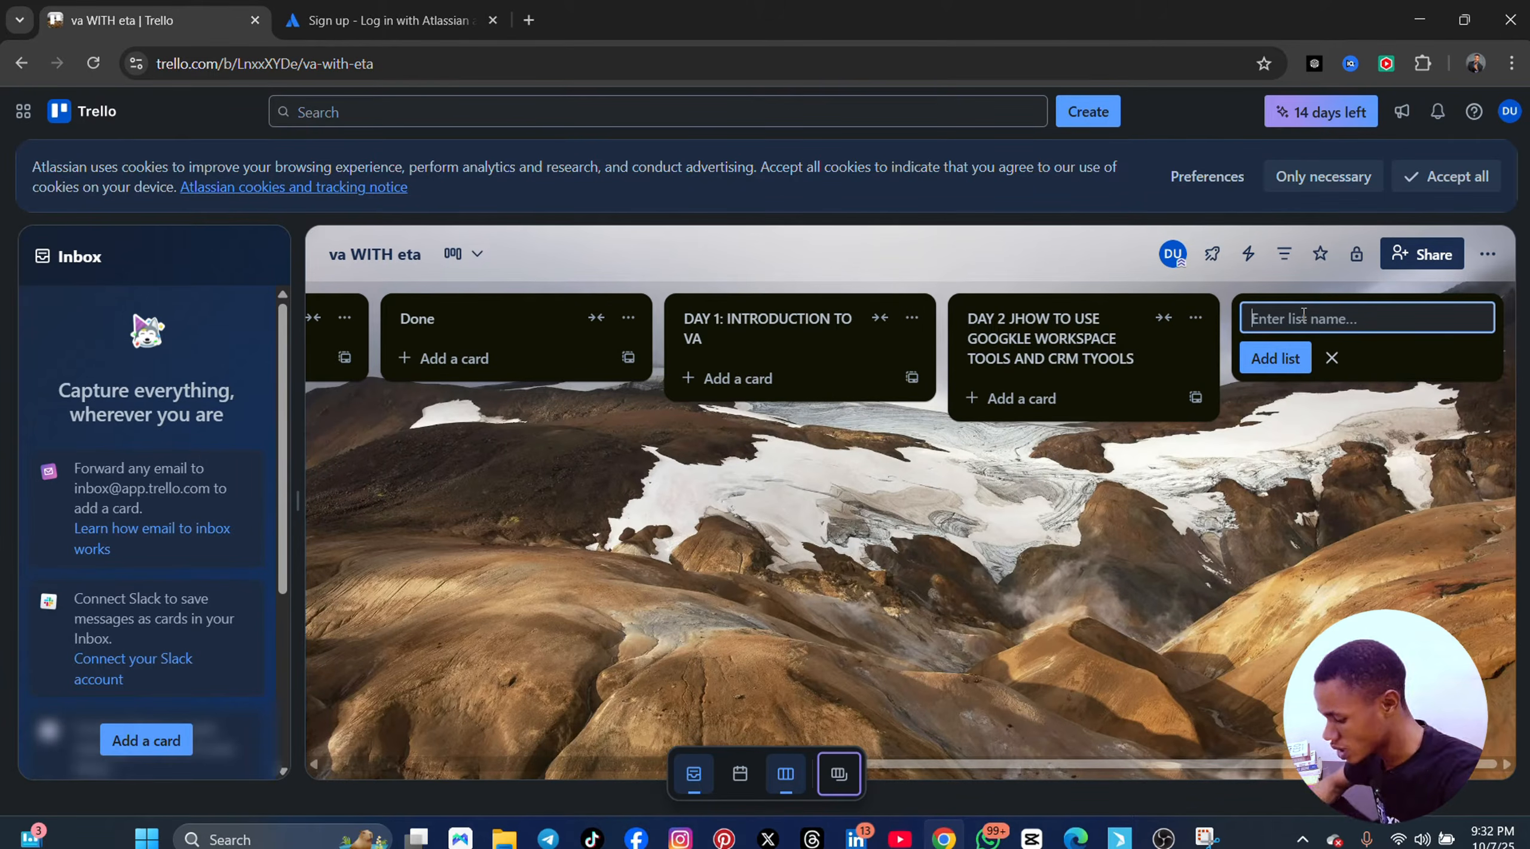
- Add a list named "MASTERING ARRANGEMENT AS A VA" after the Day 2 list
text(MASTERING )
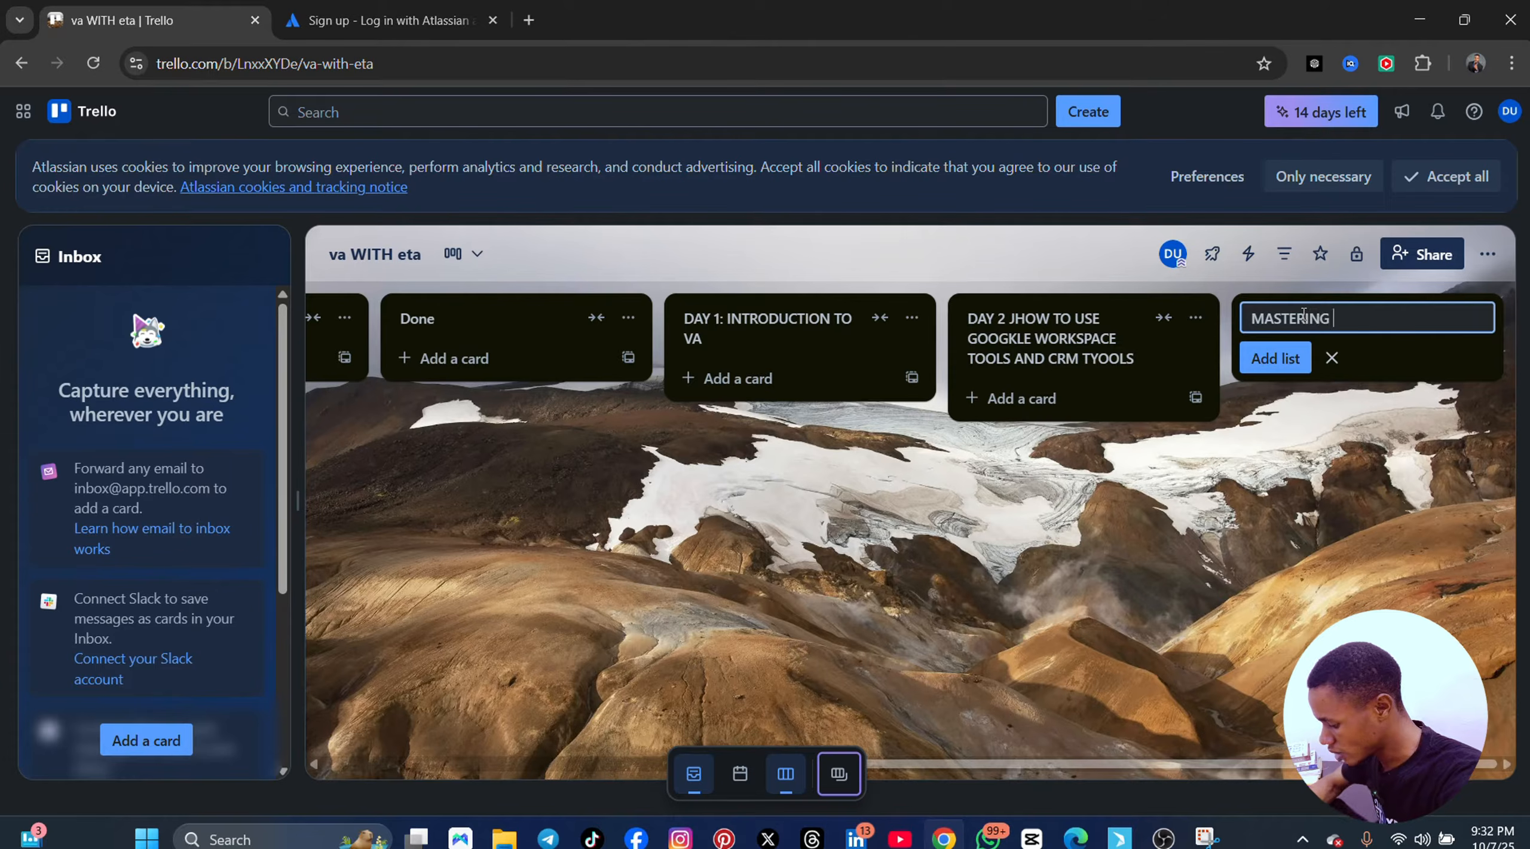
text(ARRANGEM)
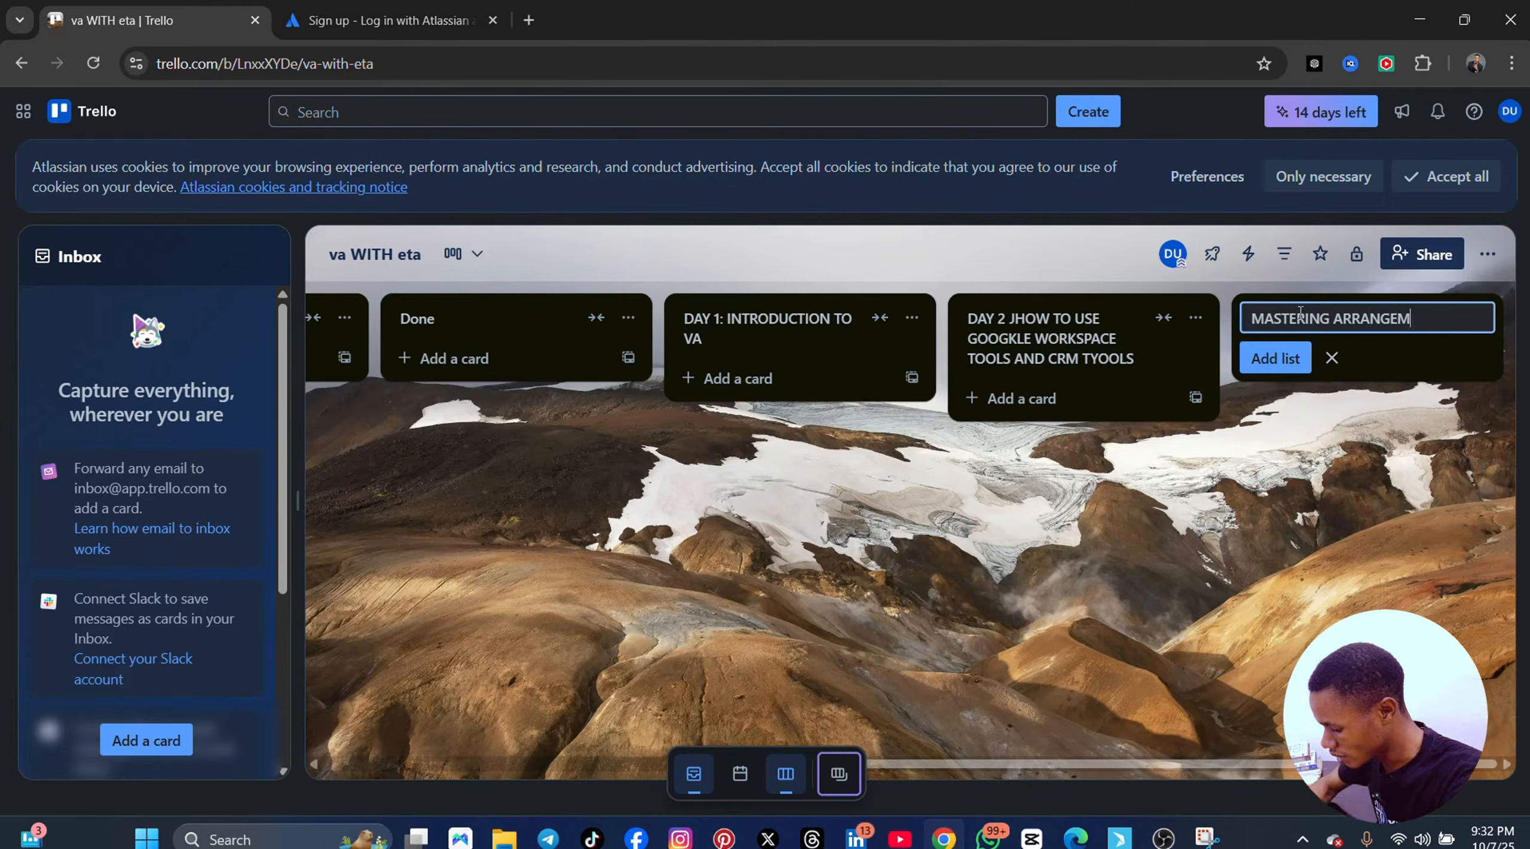
text(ENT AS A VA)
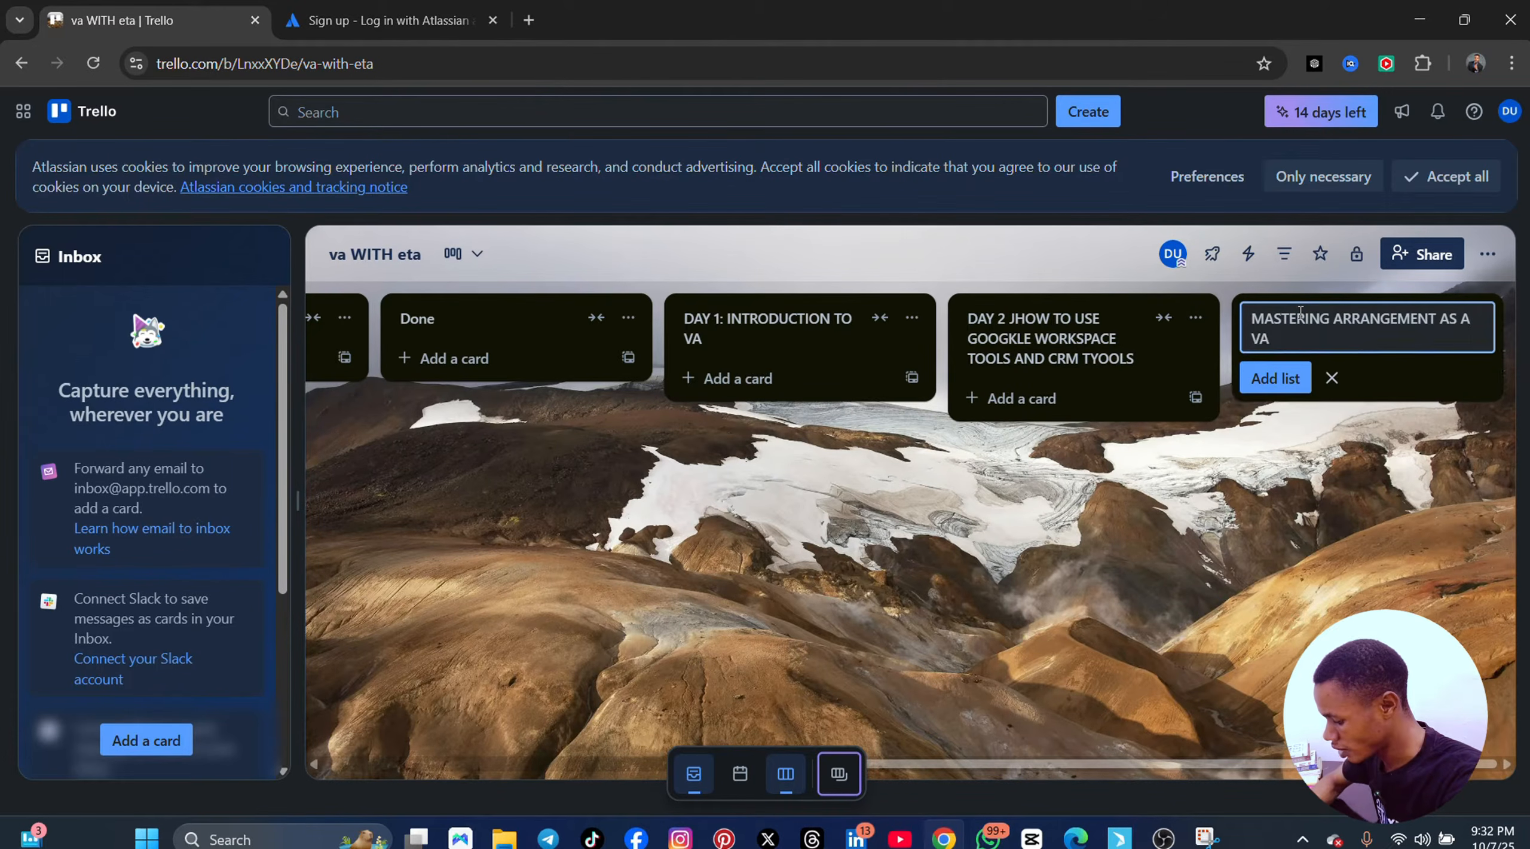
click(1294, 380)
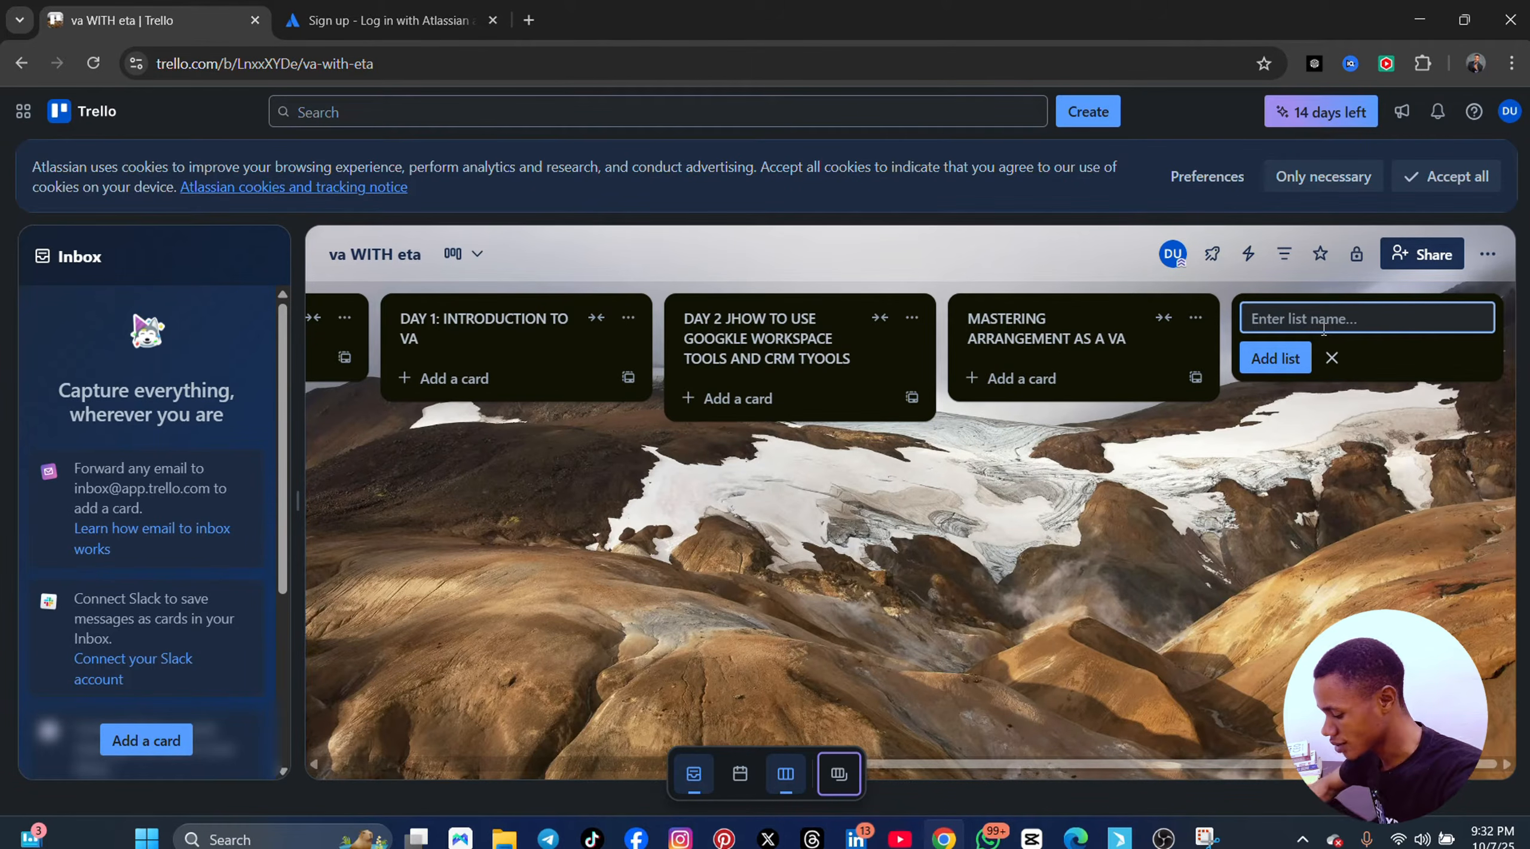
- Add a list named "DATA ENTRY, RESEARCH AND M,EETING MANAGEMNT" after the MASTERING ARRANGEMENT AS A VA list
text(DATA)
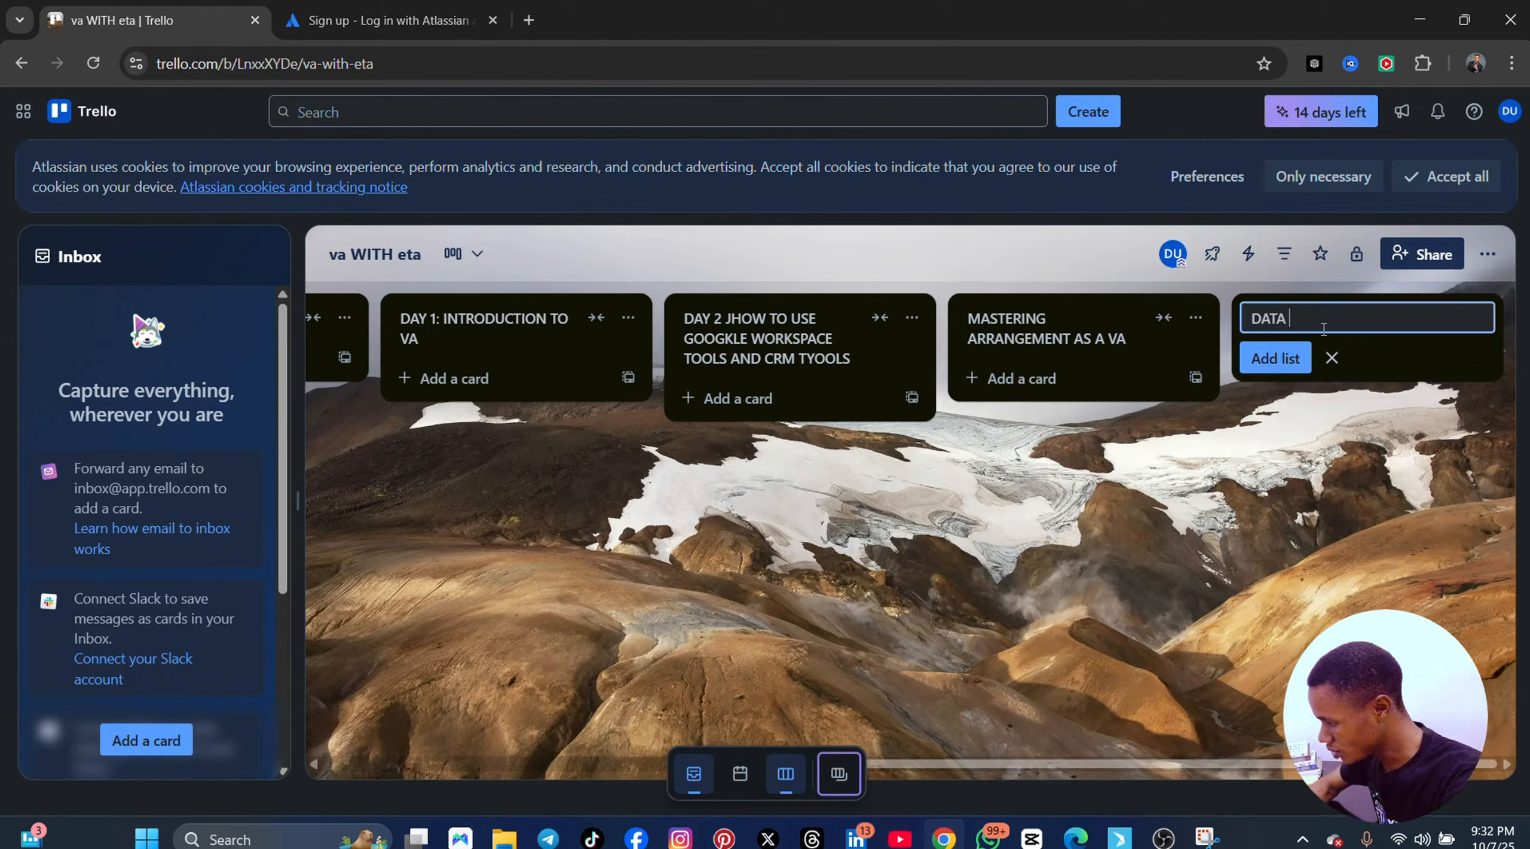
text( ENTRY, R)
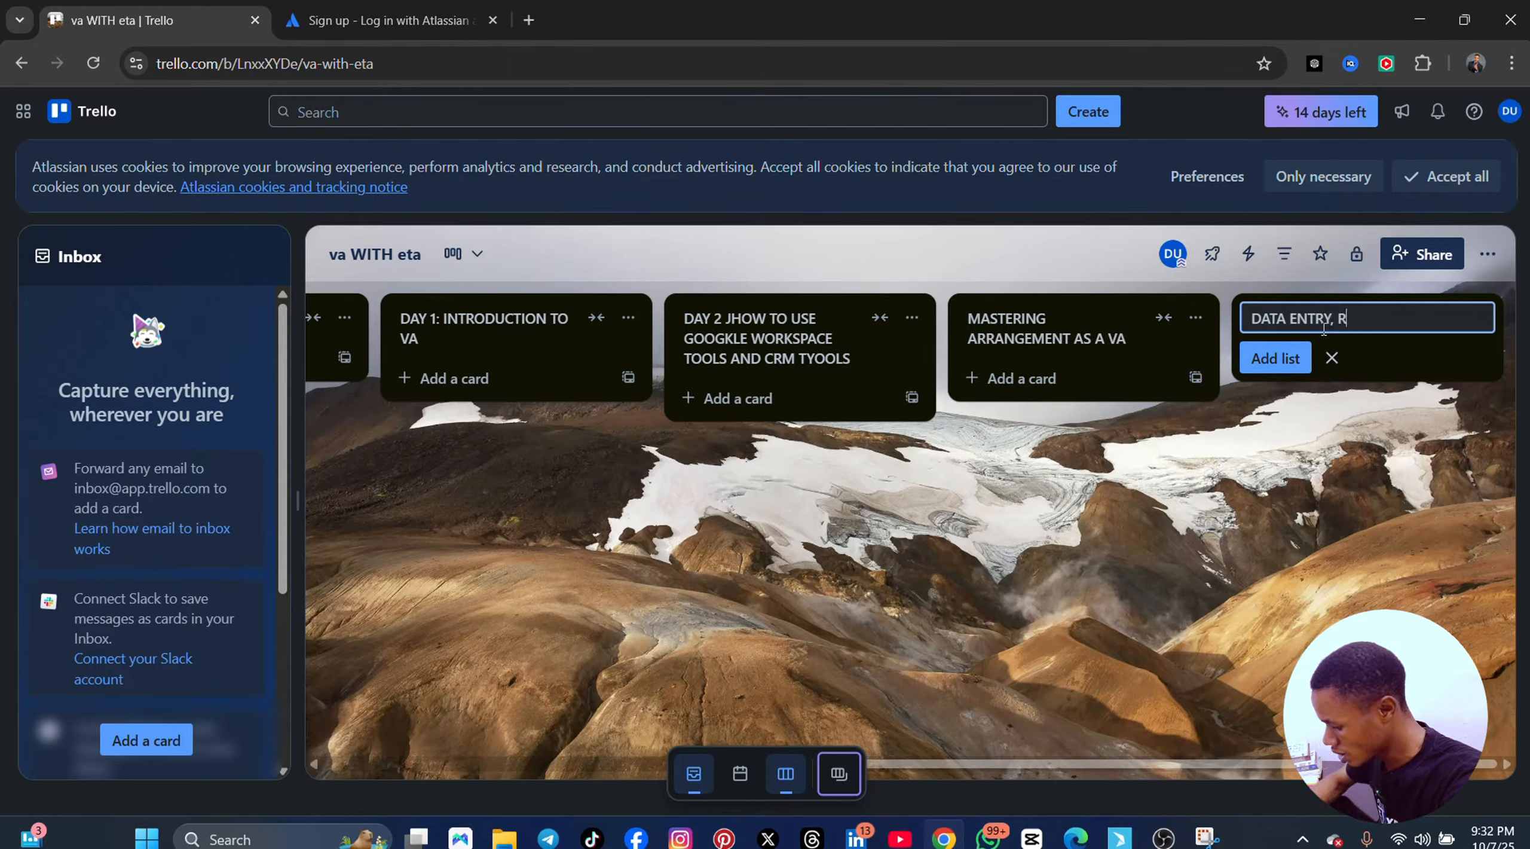
text(ESEARCH A)
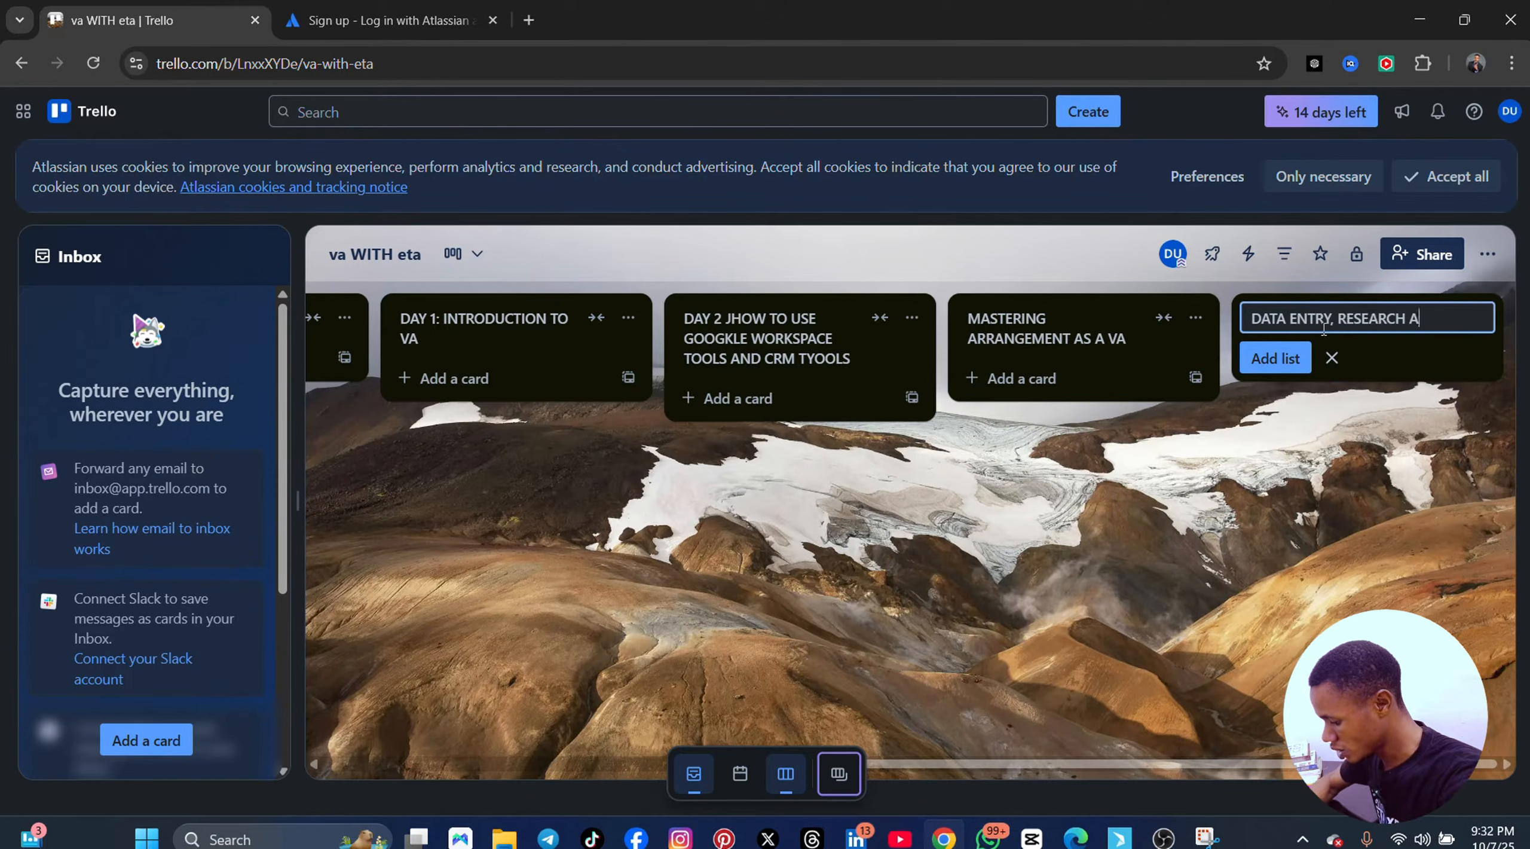
text(ND M,EETING MA)
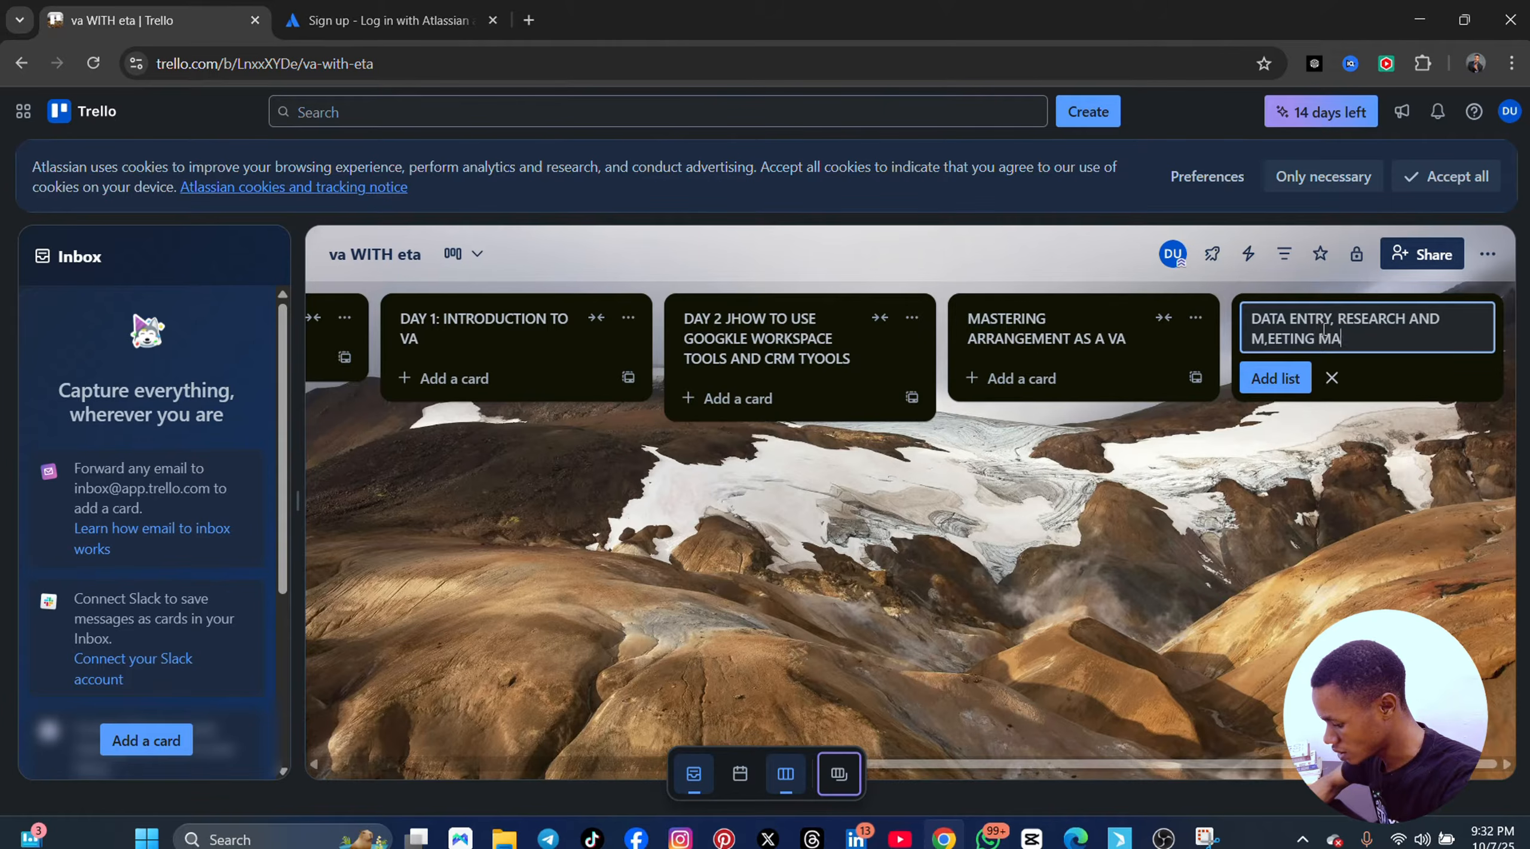
text(NAGEMNT)
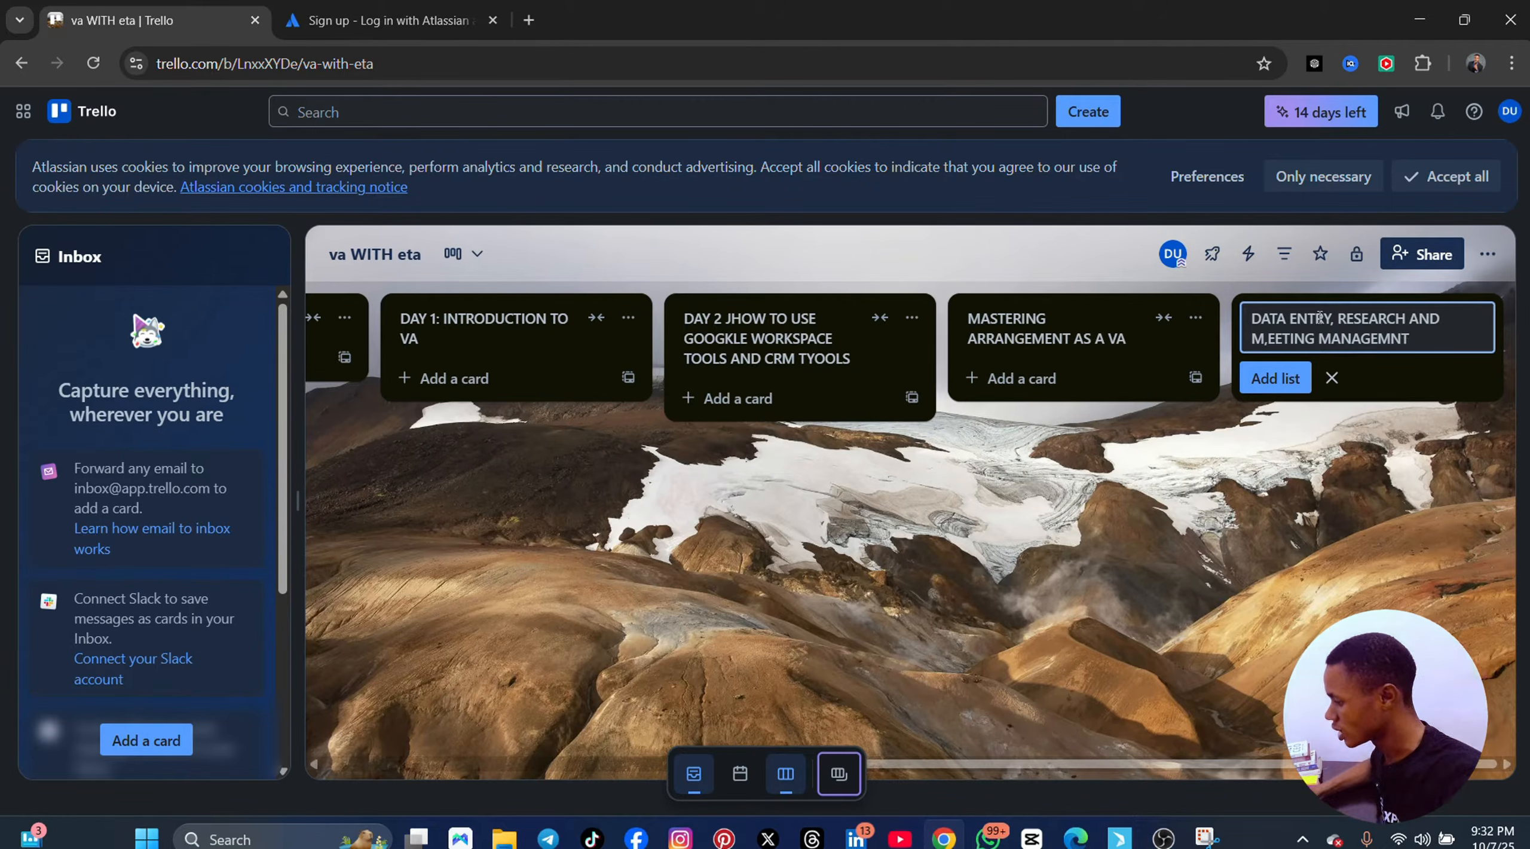
click(1298, 379)
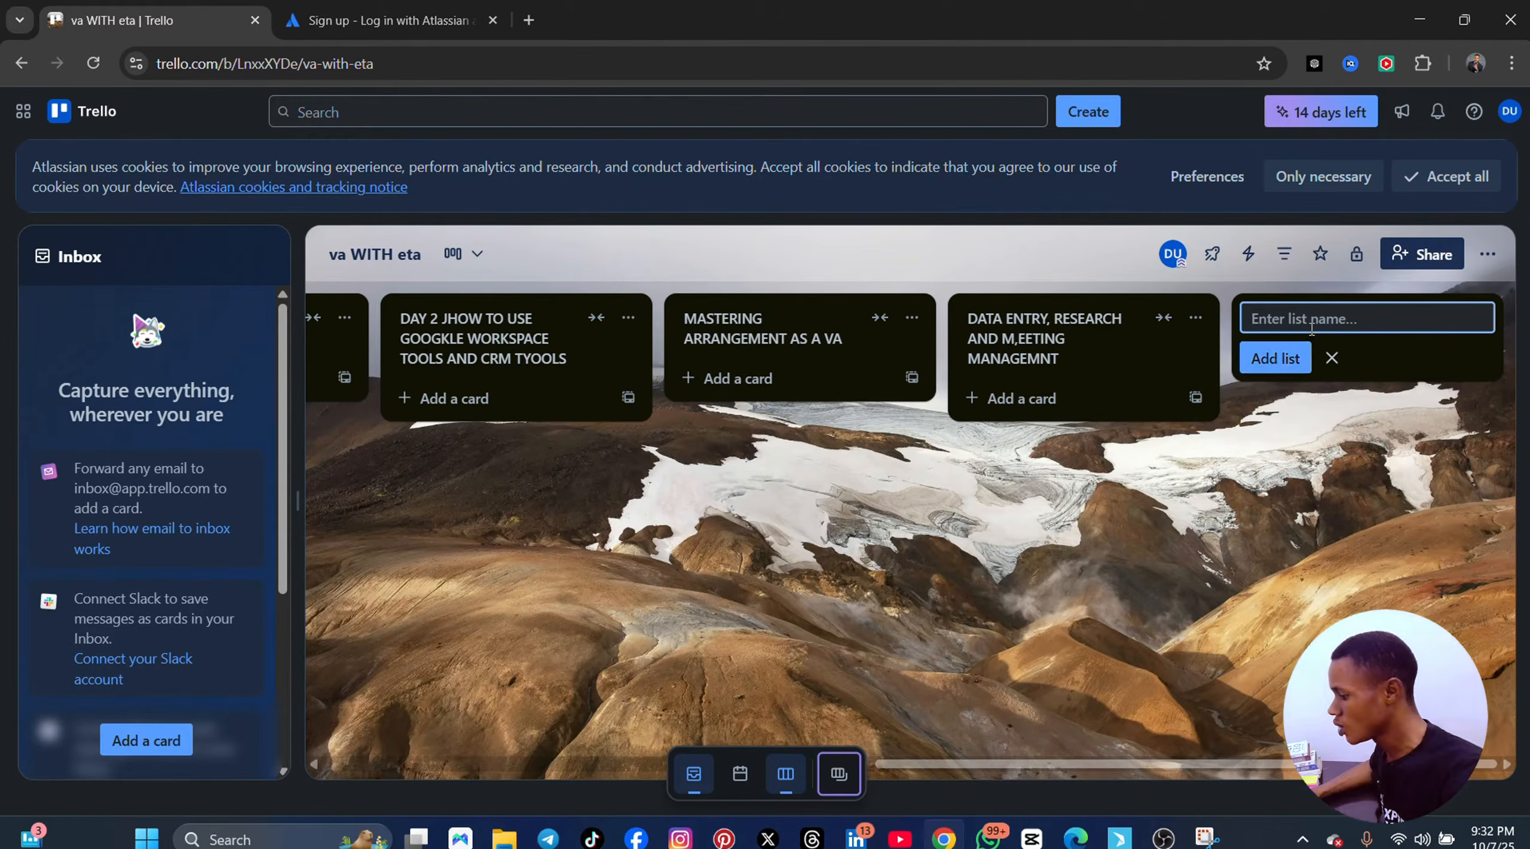
- Add a list named "PROJECT MANGEMENT" after the data entry and research list
text(PROJ)
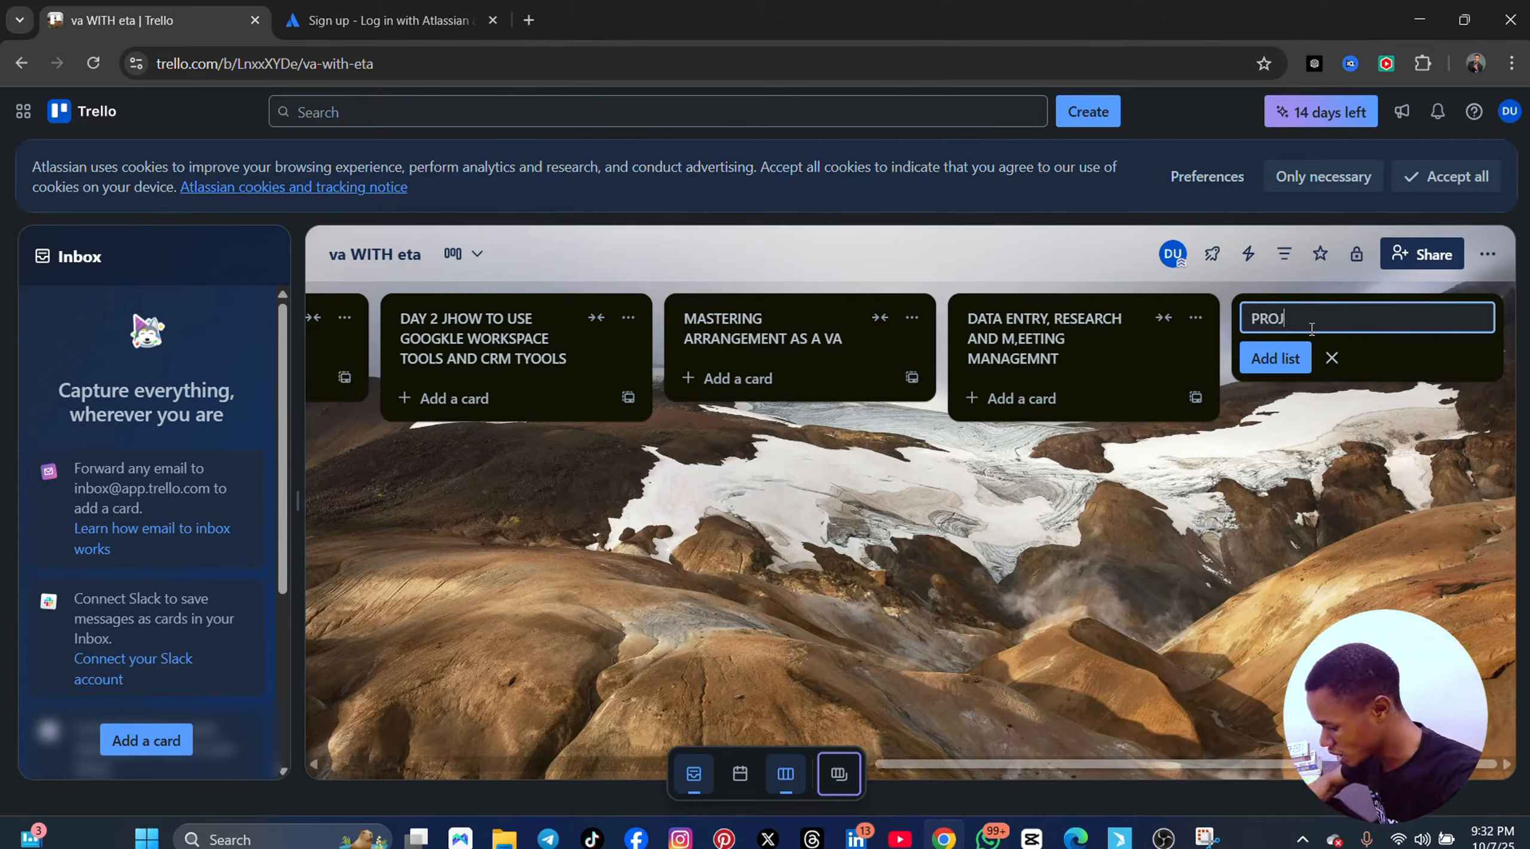
text(ECT MANGEM,ENT)
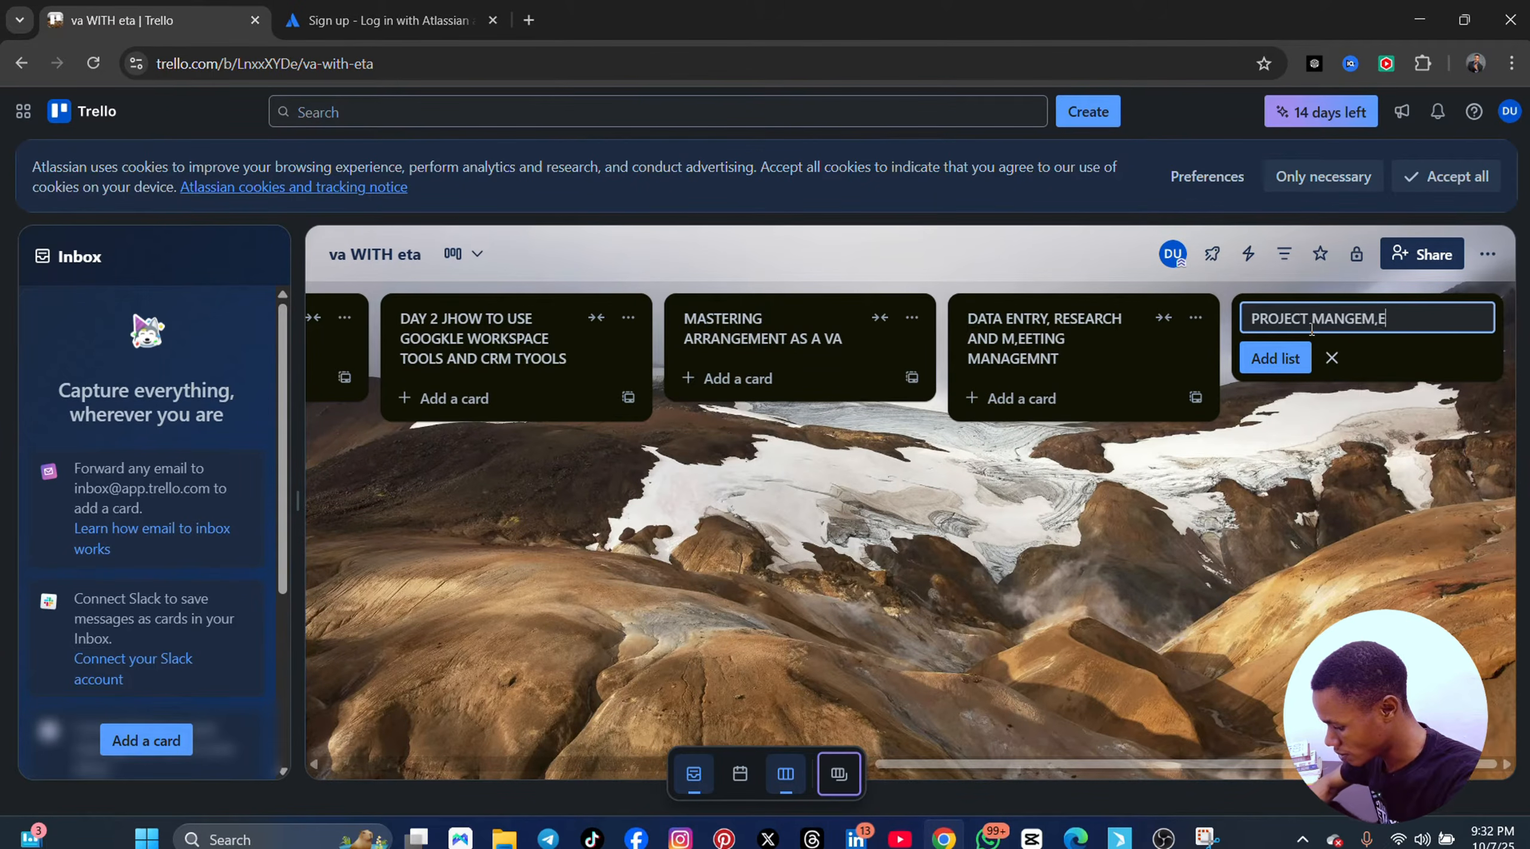
key(BackSpace)
key(BackSpace)
key(BackSpace)
key(BackSpace)
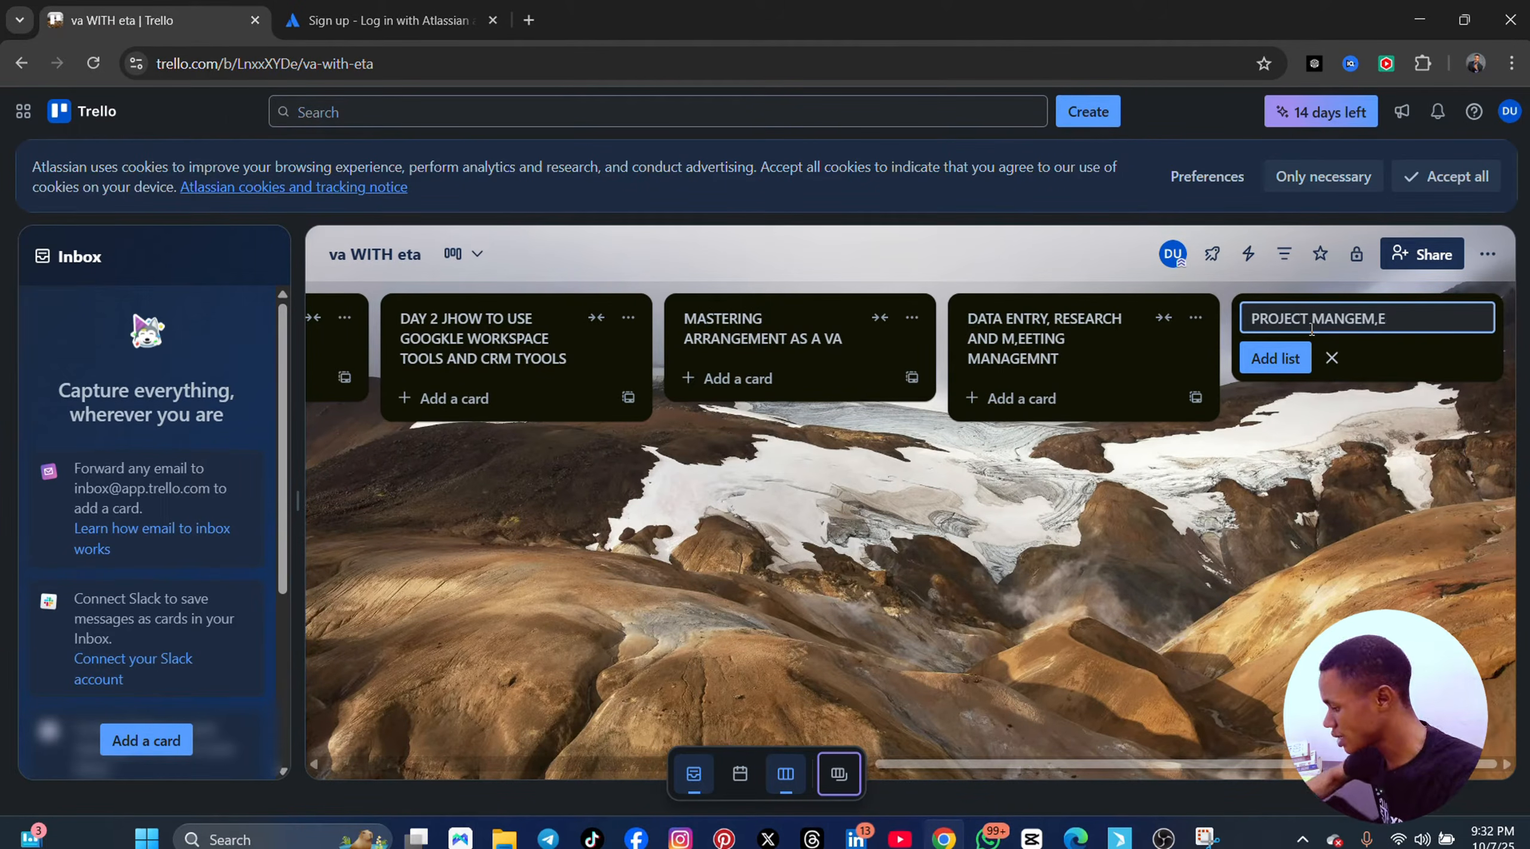
text(ENT)
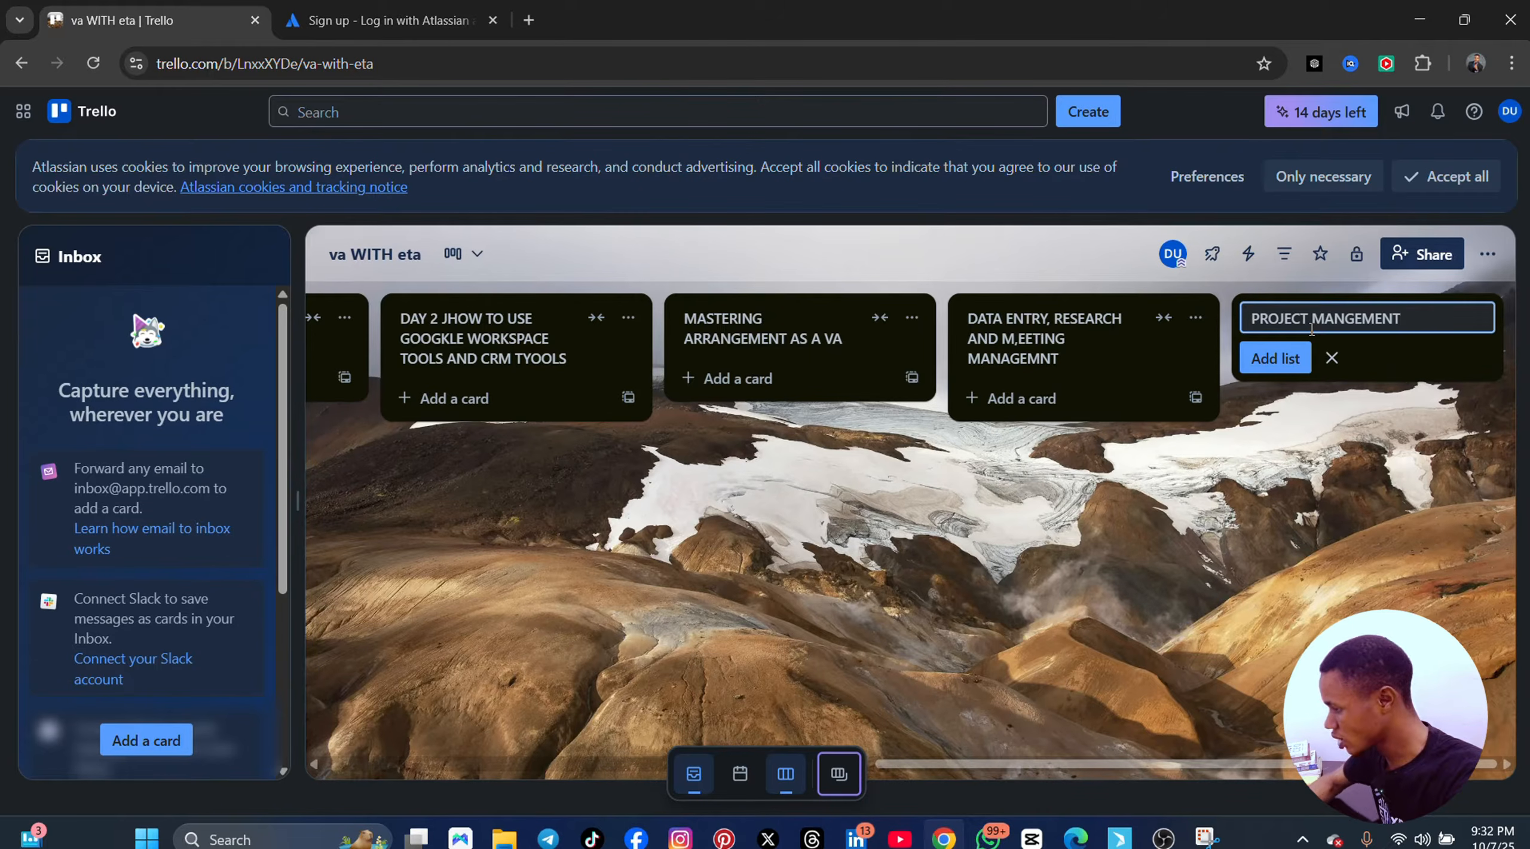
key(Return)
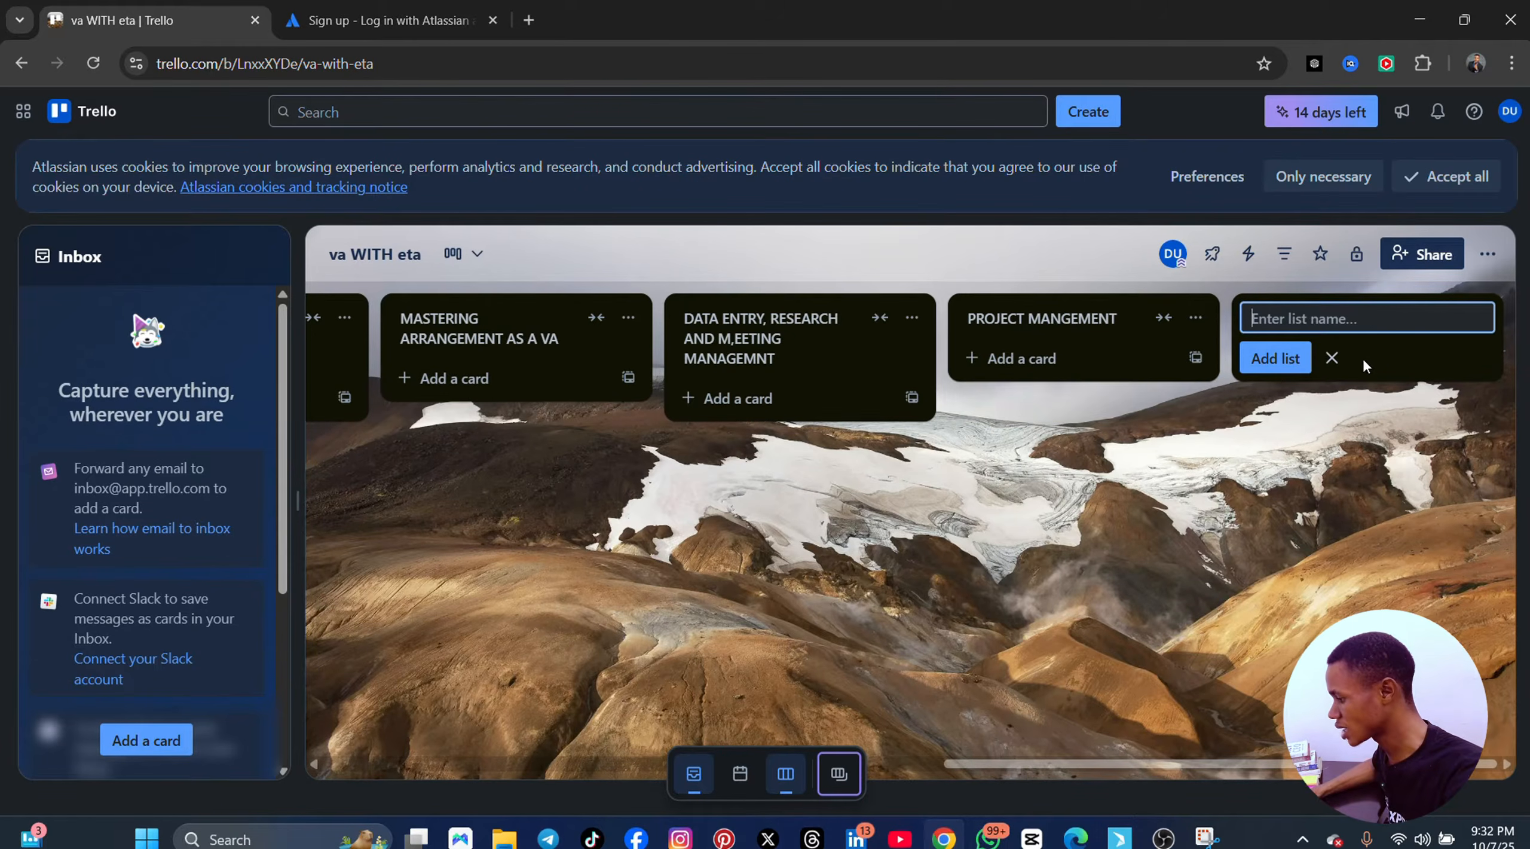
- Add a list named "PORTFOLIO" at the end of the board and close the new-list entry
text(PRO)
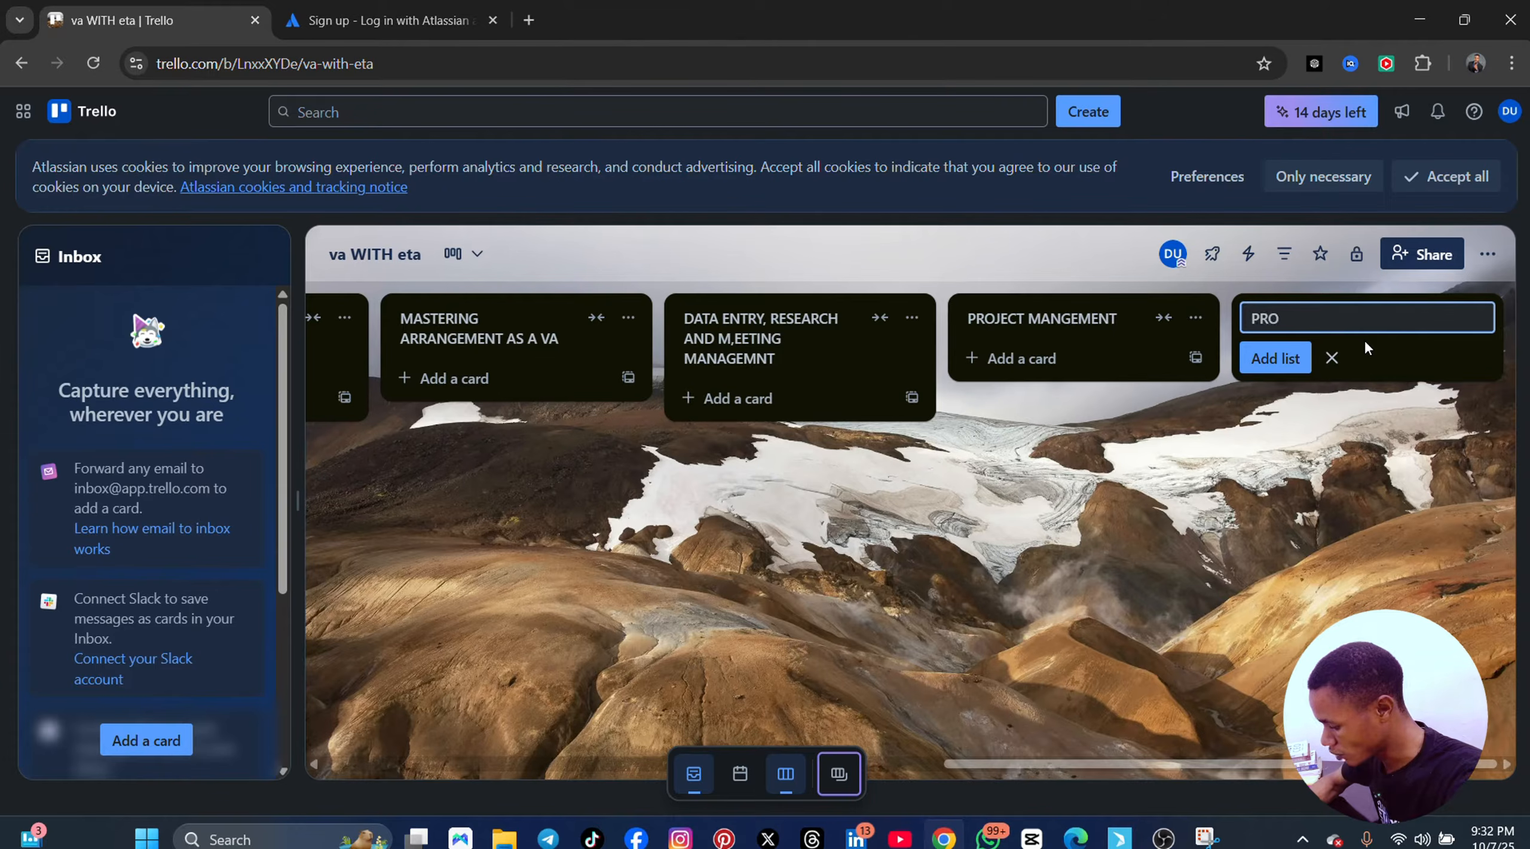
key(BackSpace)
key(BackSpace)
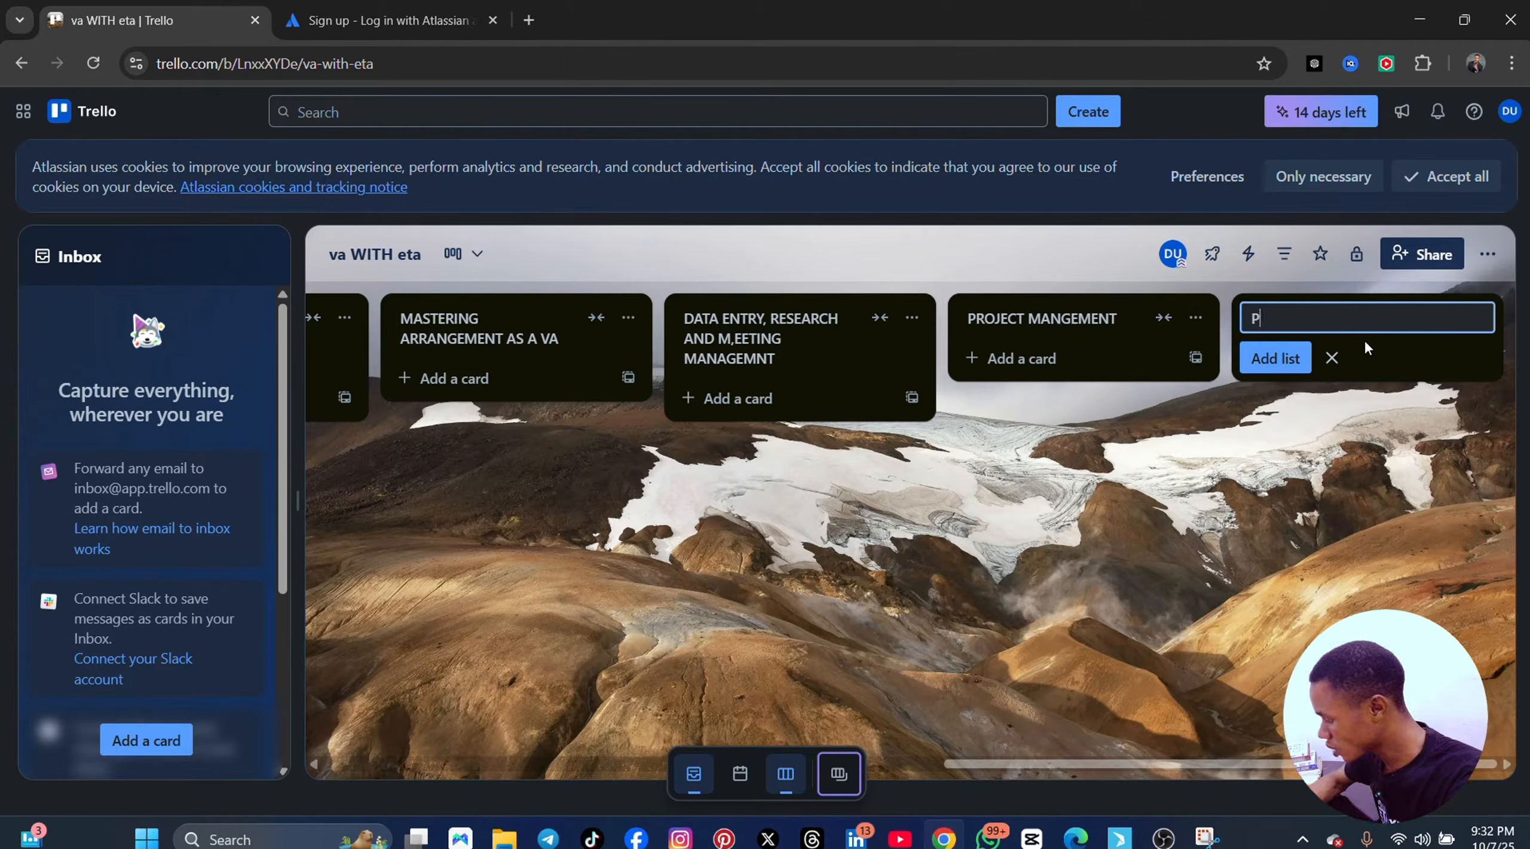
text(ORTFE)
key(BackSpace)
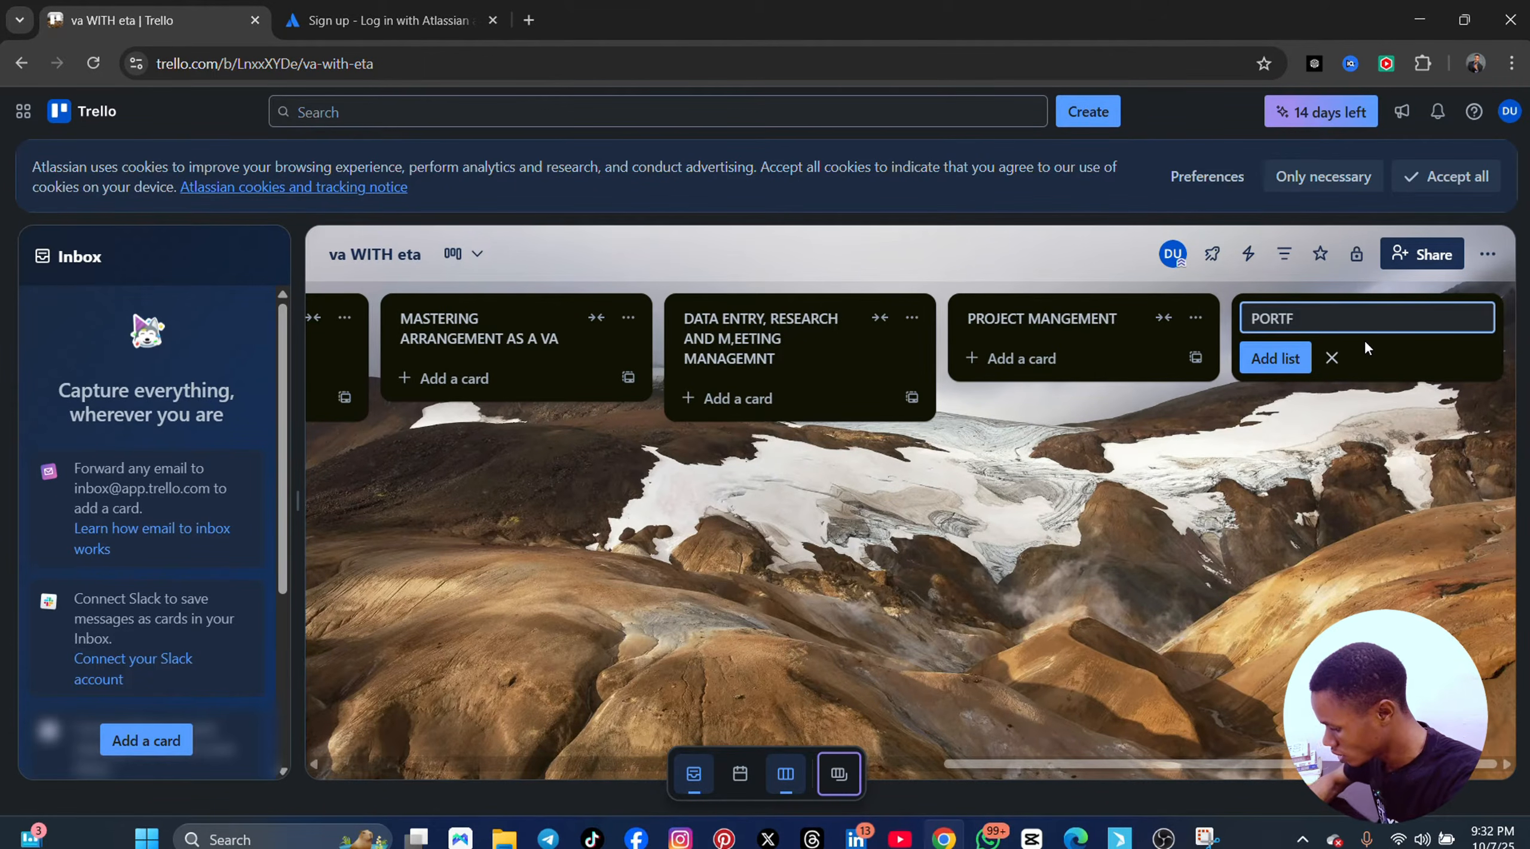
text(OLIO)
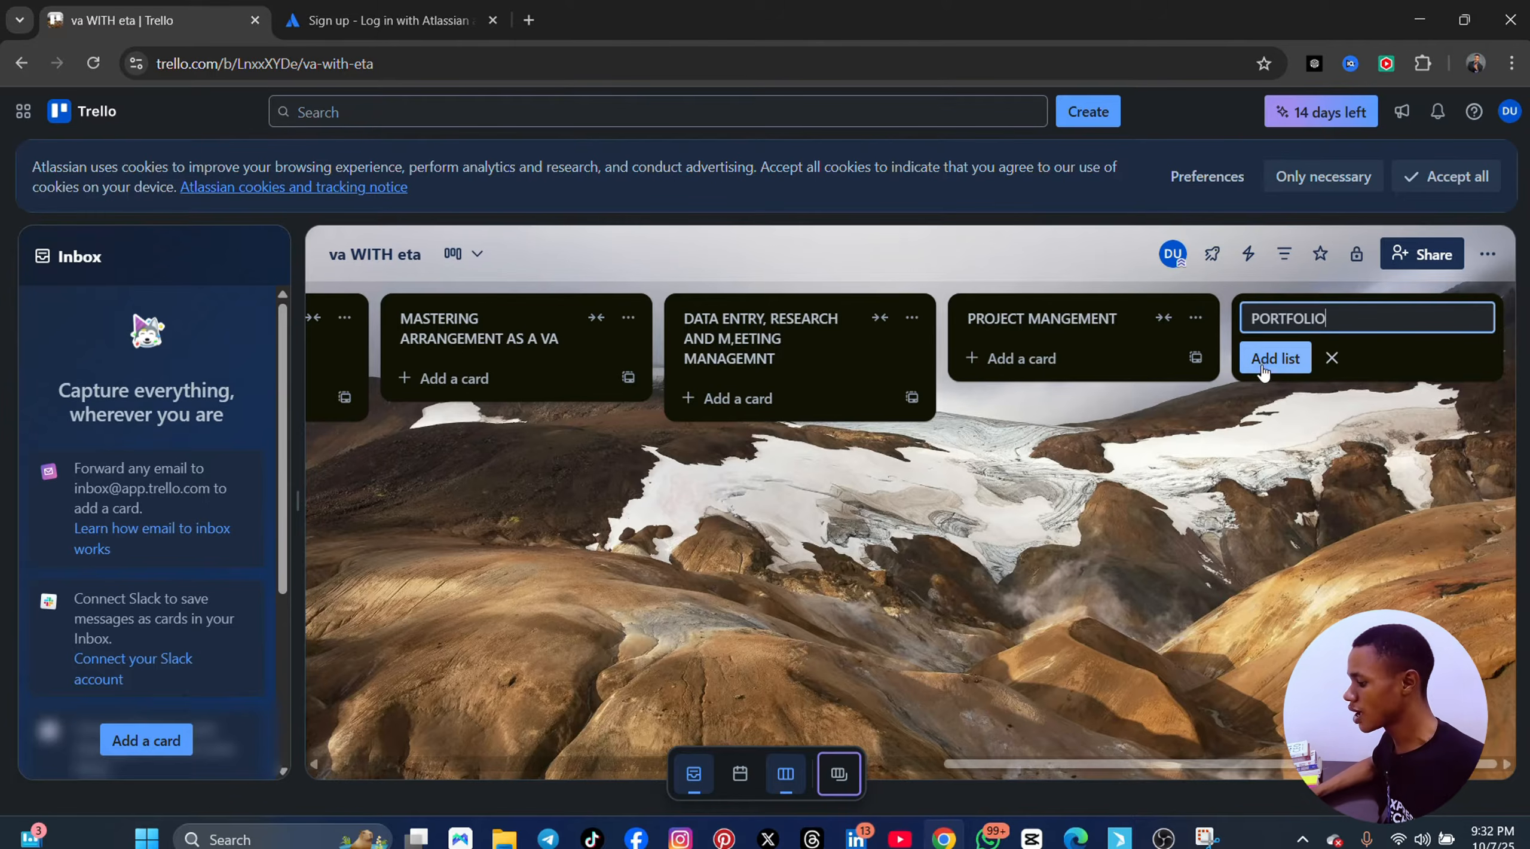
click(1262, 362)
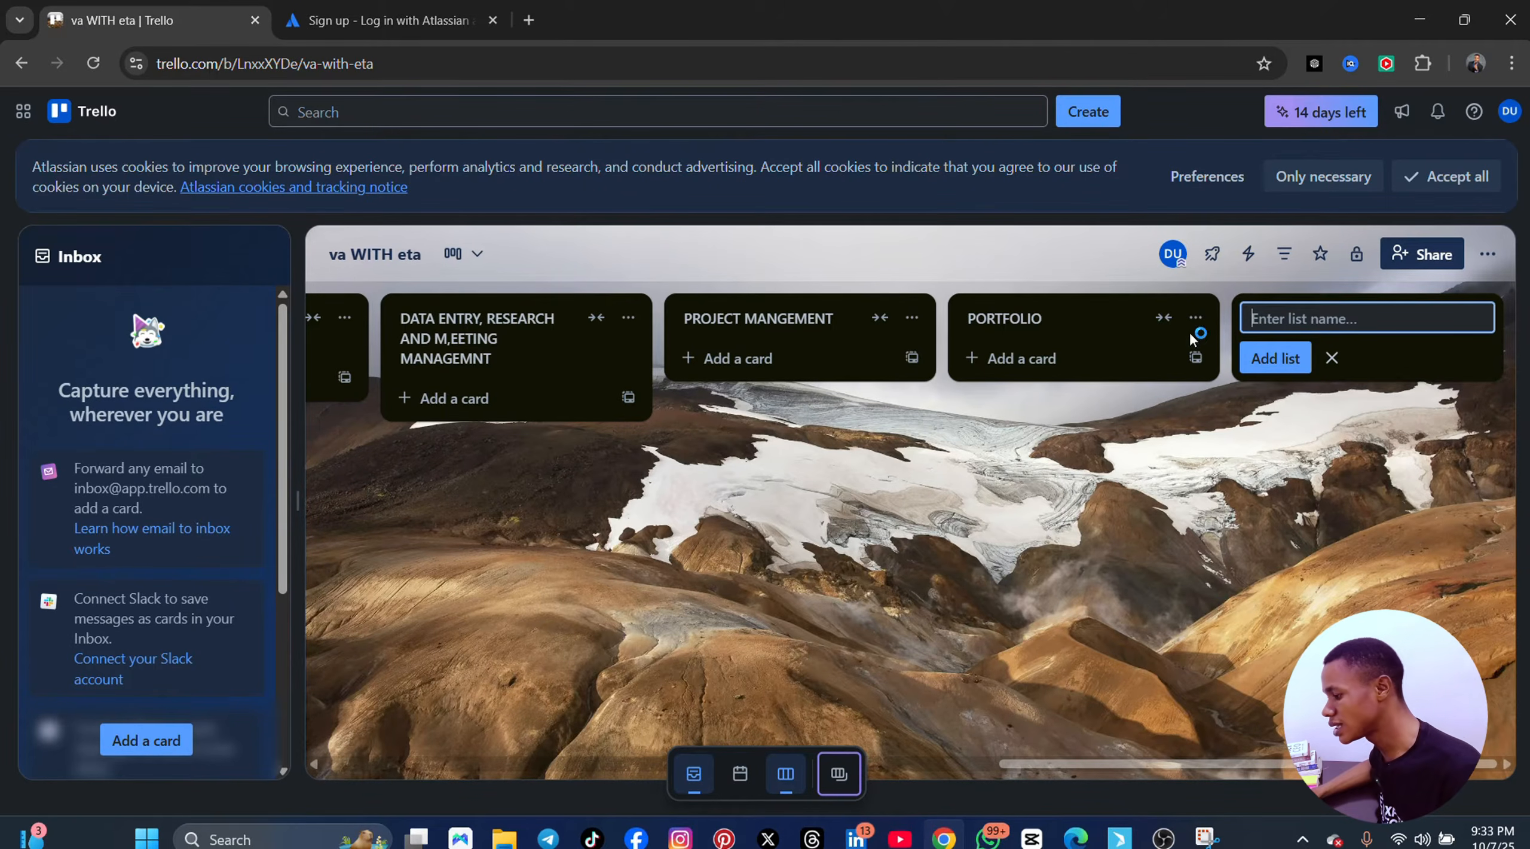
click(910, 593)
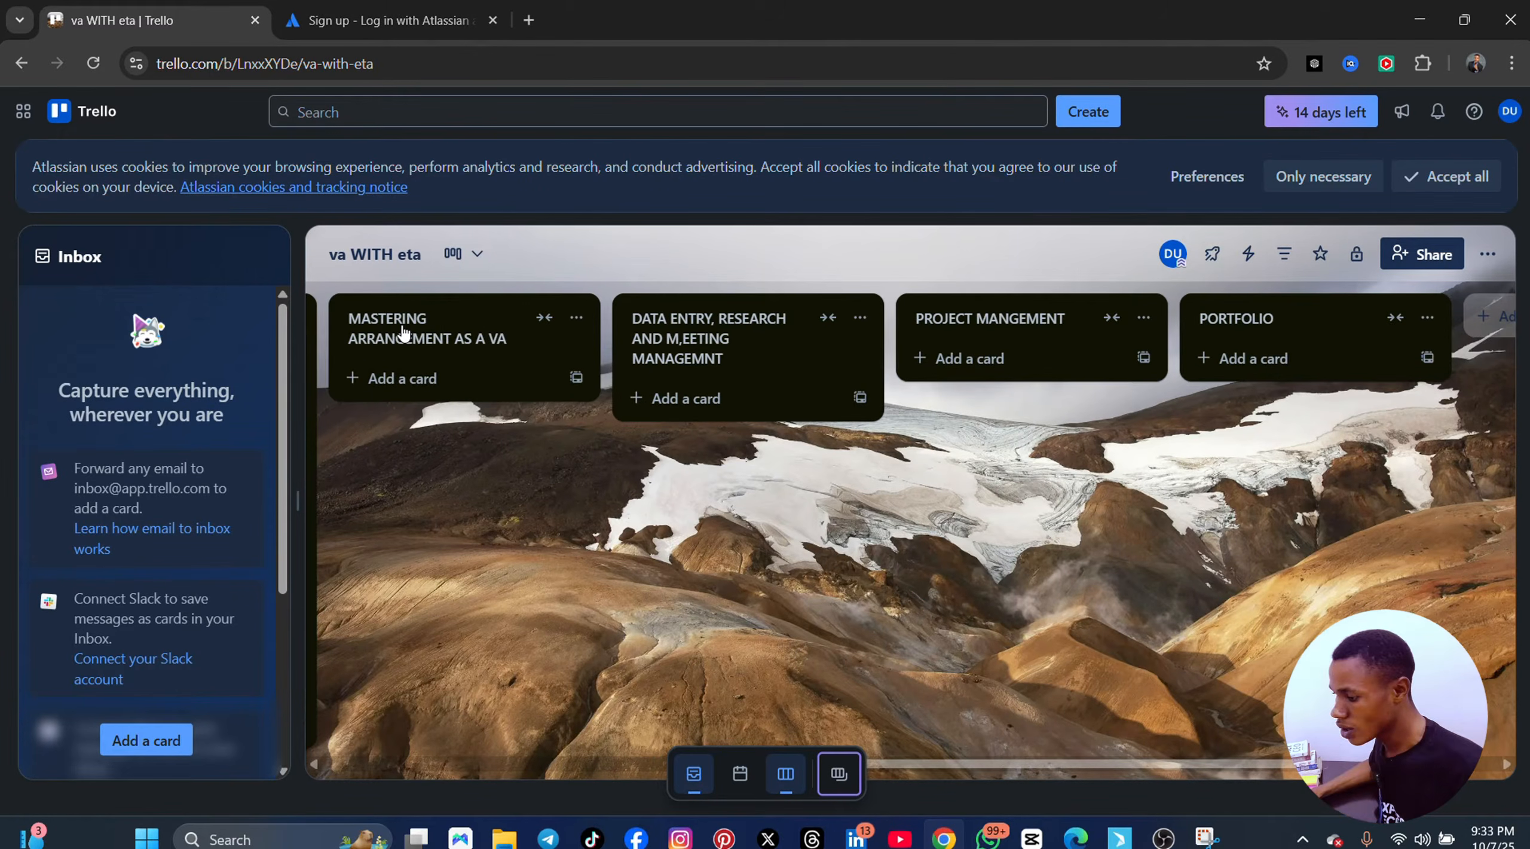
- Add a card titled "USEING CANVA" to the MASTERING ARRANGEMENT AS A VA list
click(417, 383)
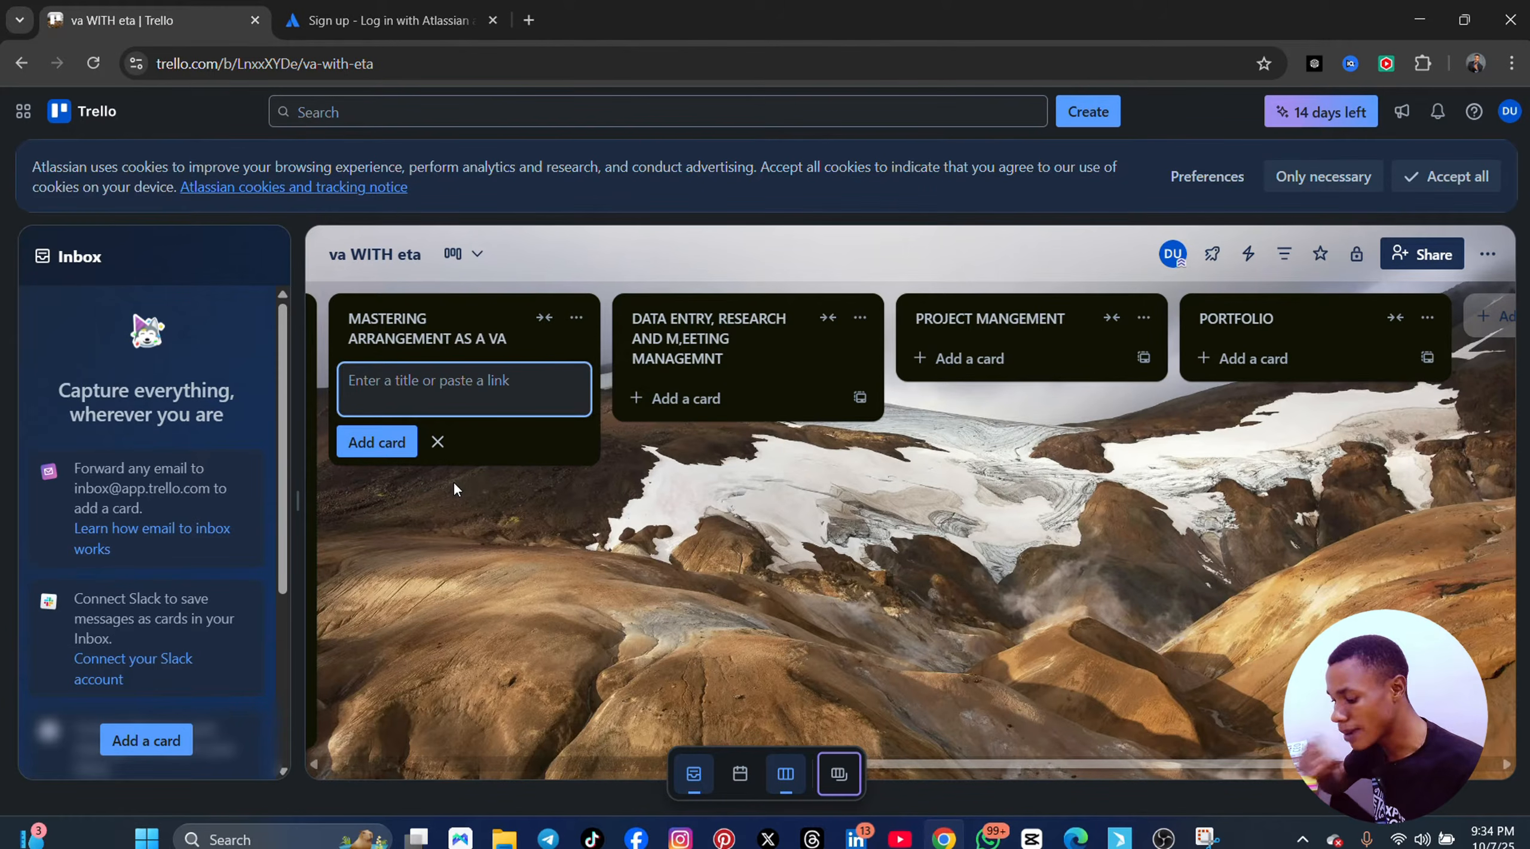
text(USEING )
text(CANE)
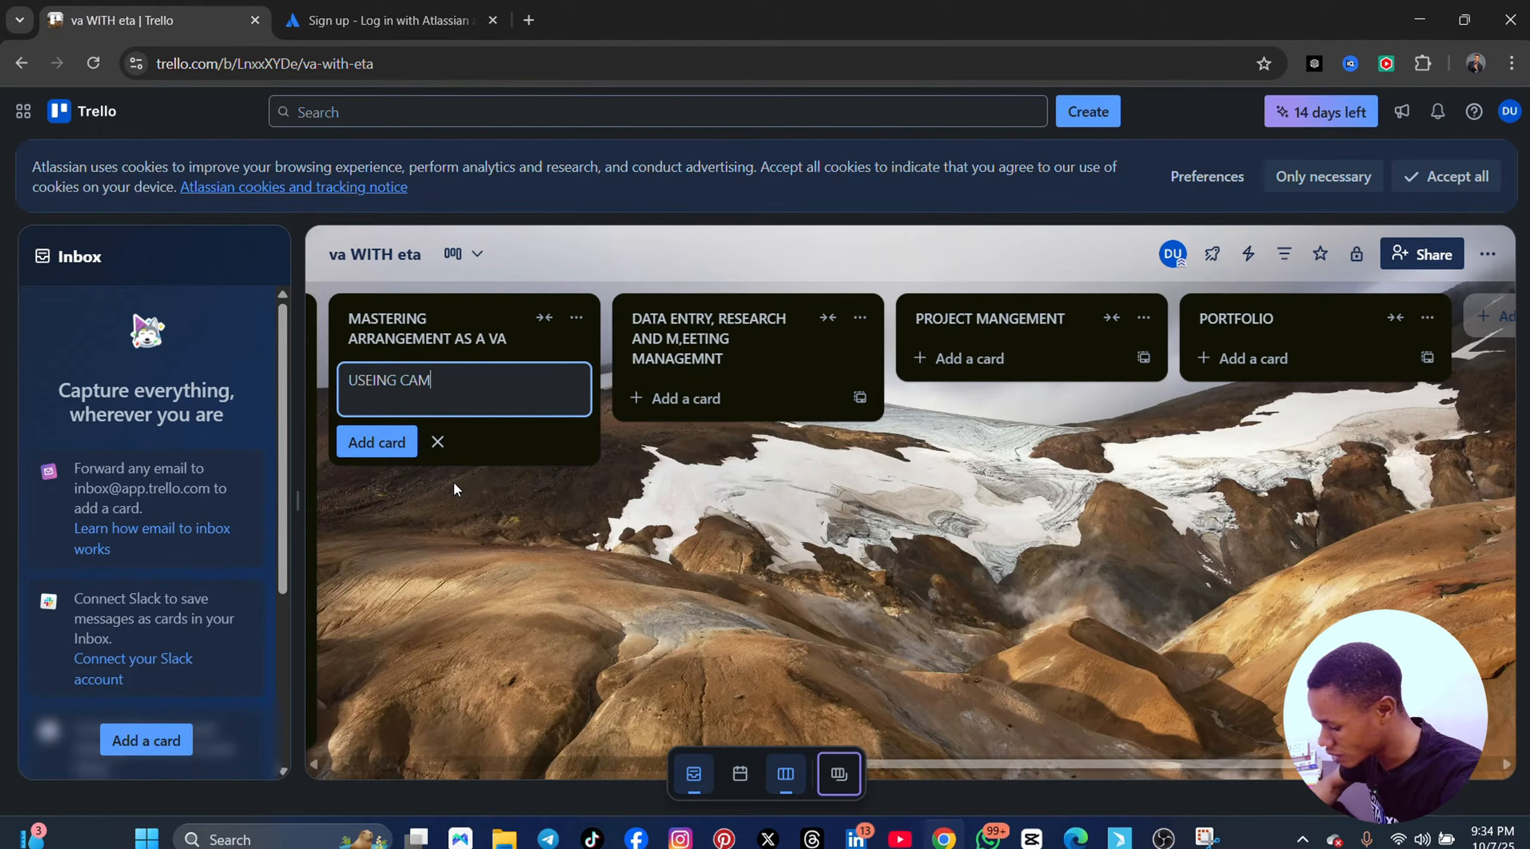
key(BackSpace)
text(VA)
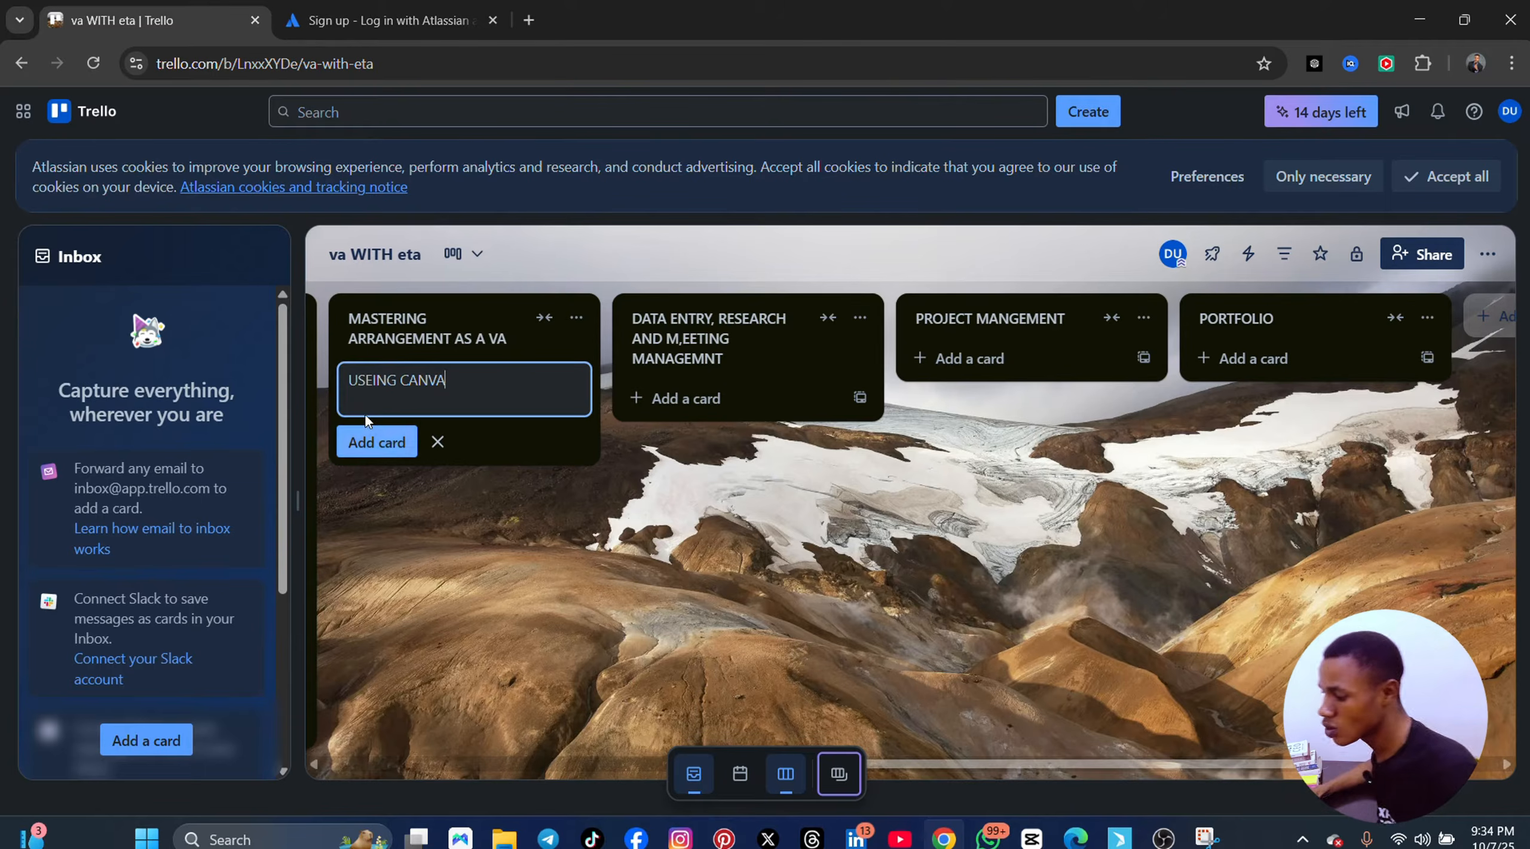
click(389, 442)
- Add cards titled "RESEARCH" and "DTATA ENTRY" to the MASTERING ARRANGEMENT AS A VA list
text(RESEARCH)
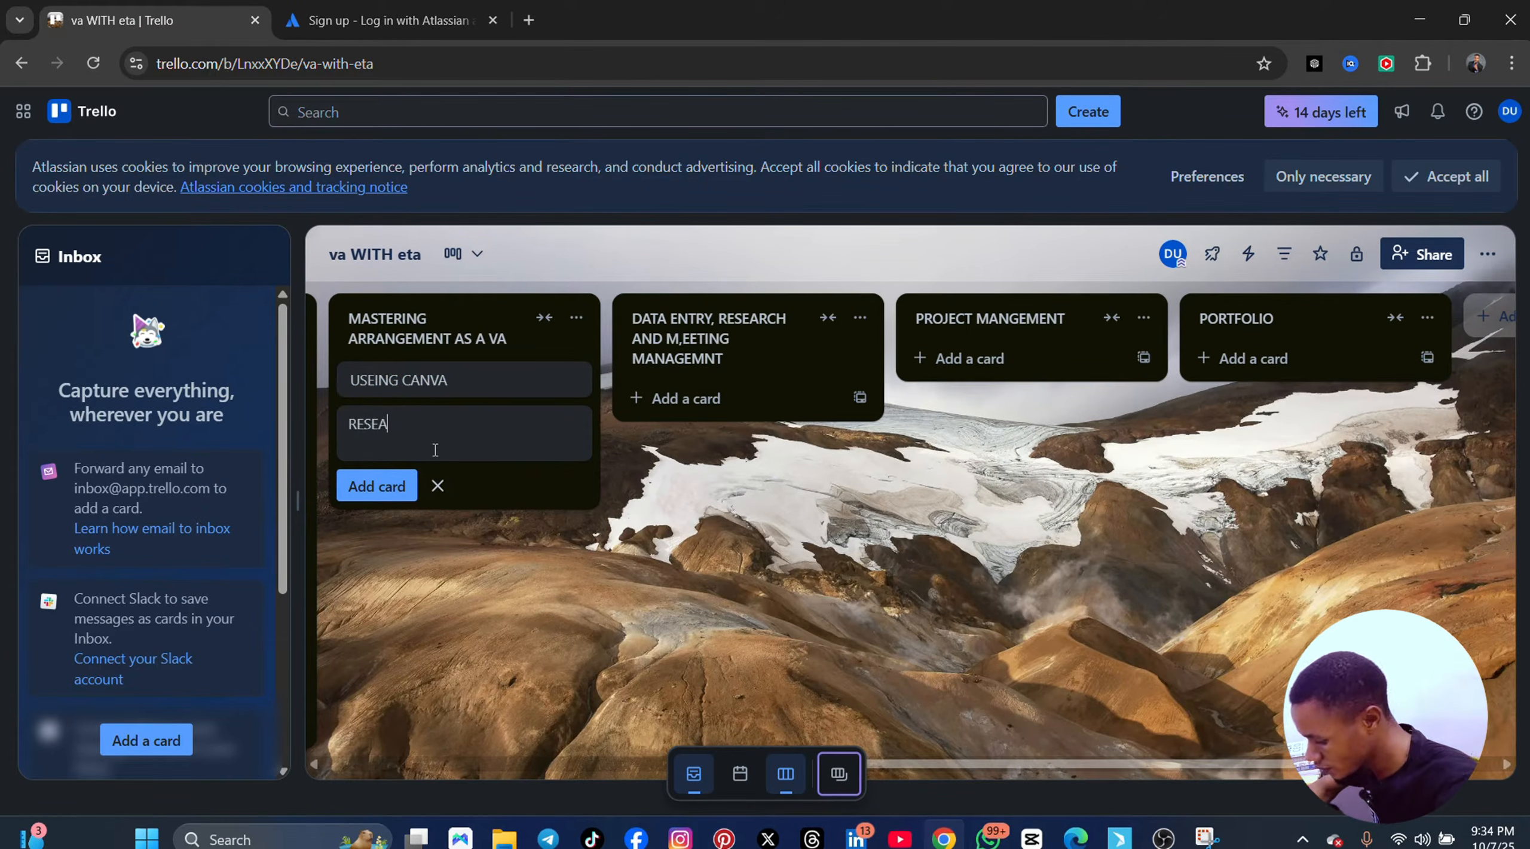
click(377, 486)
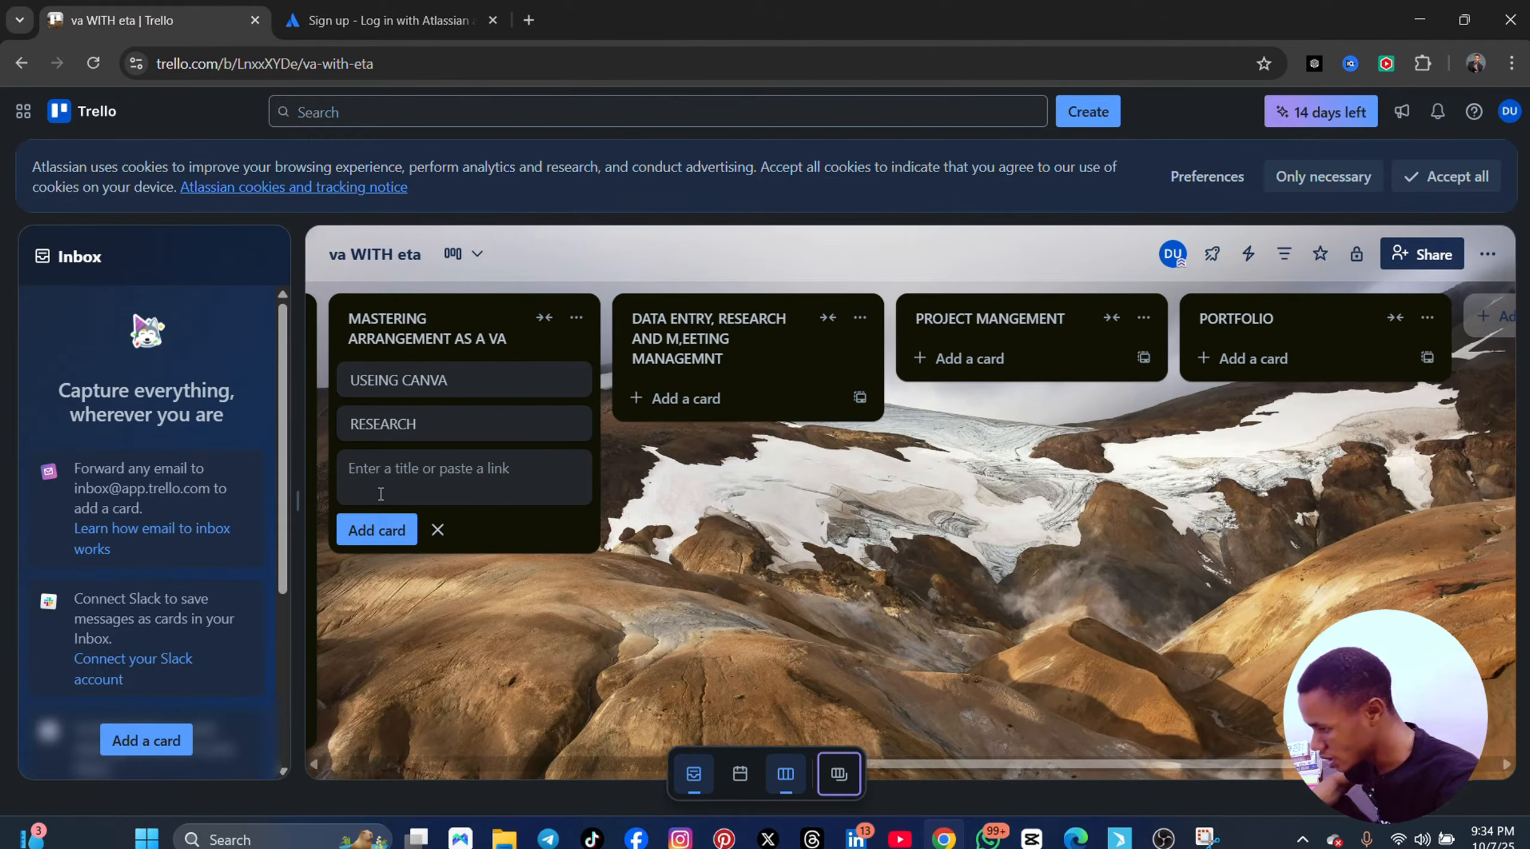
text(DTATA ENT)
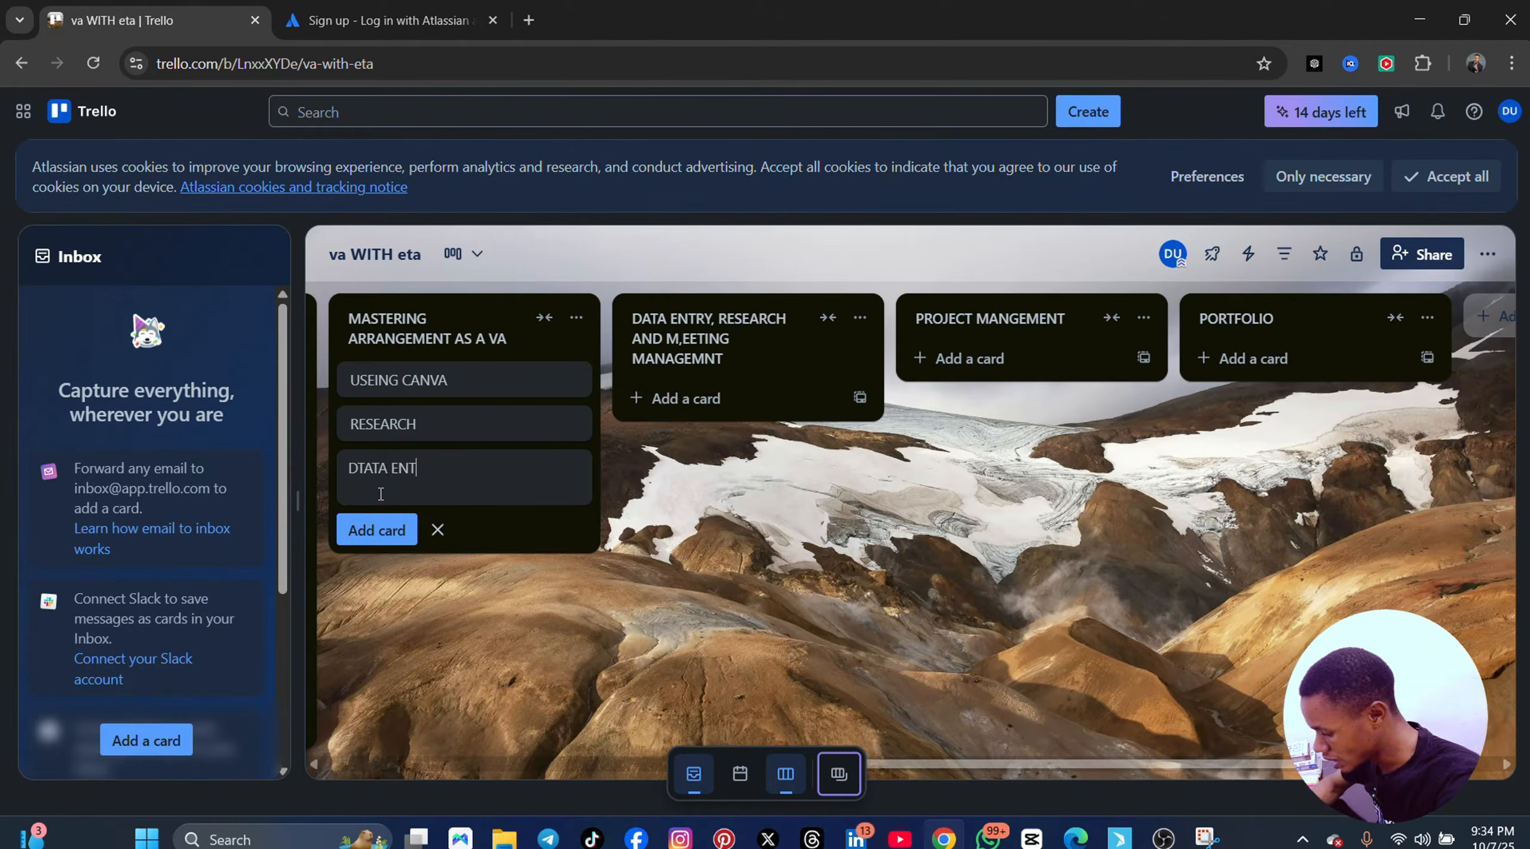
text(RY)
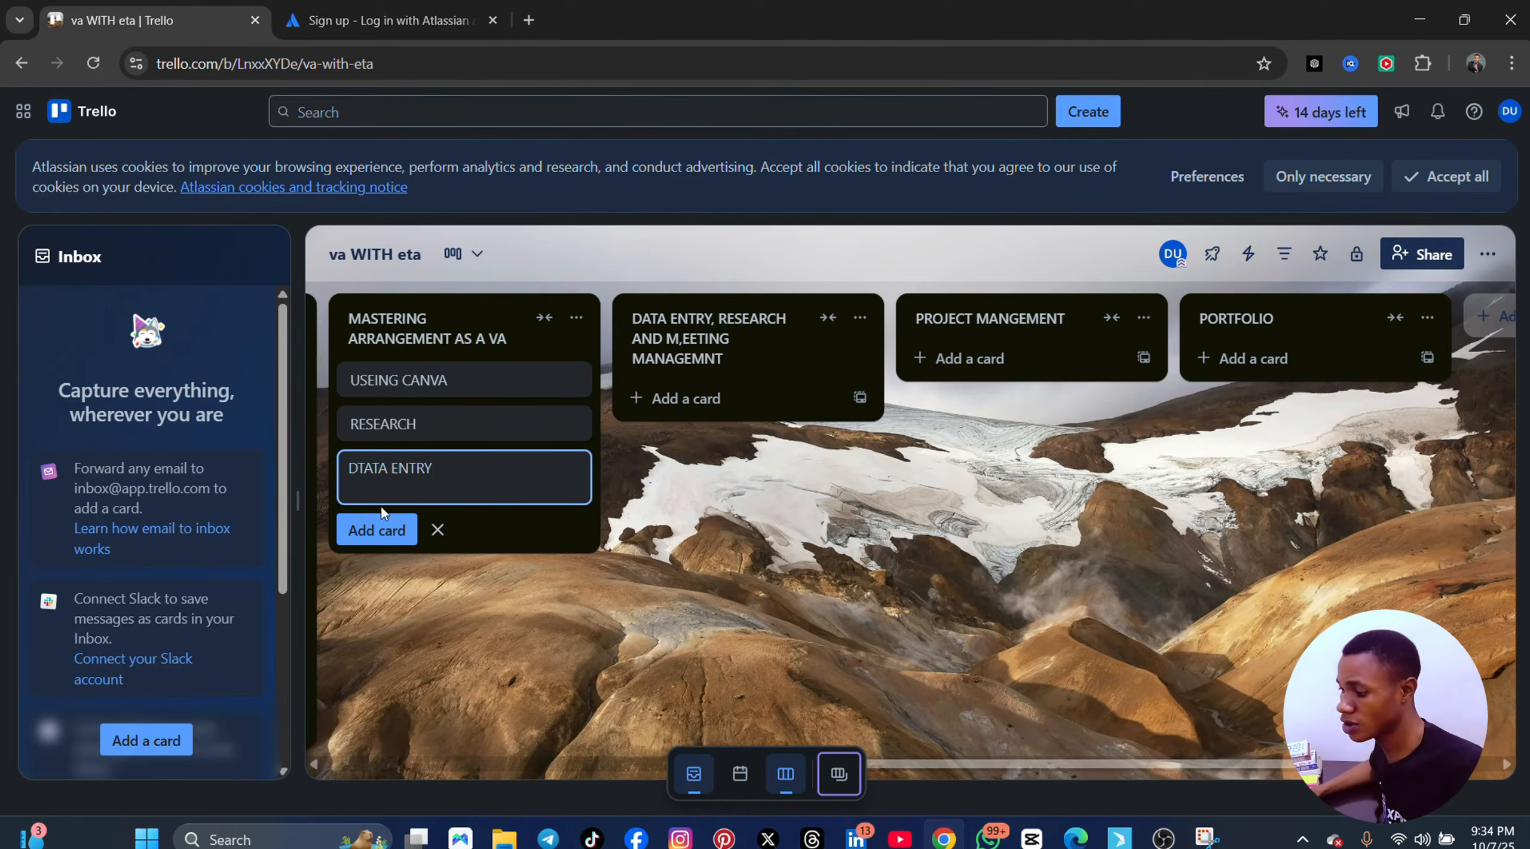
click(393, 530)
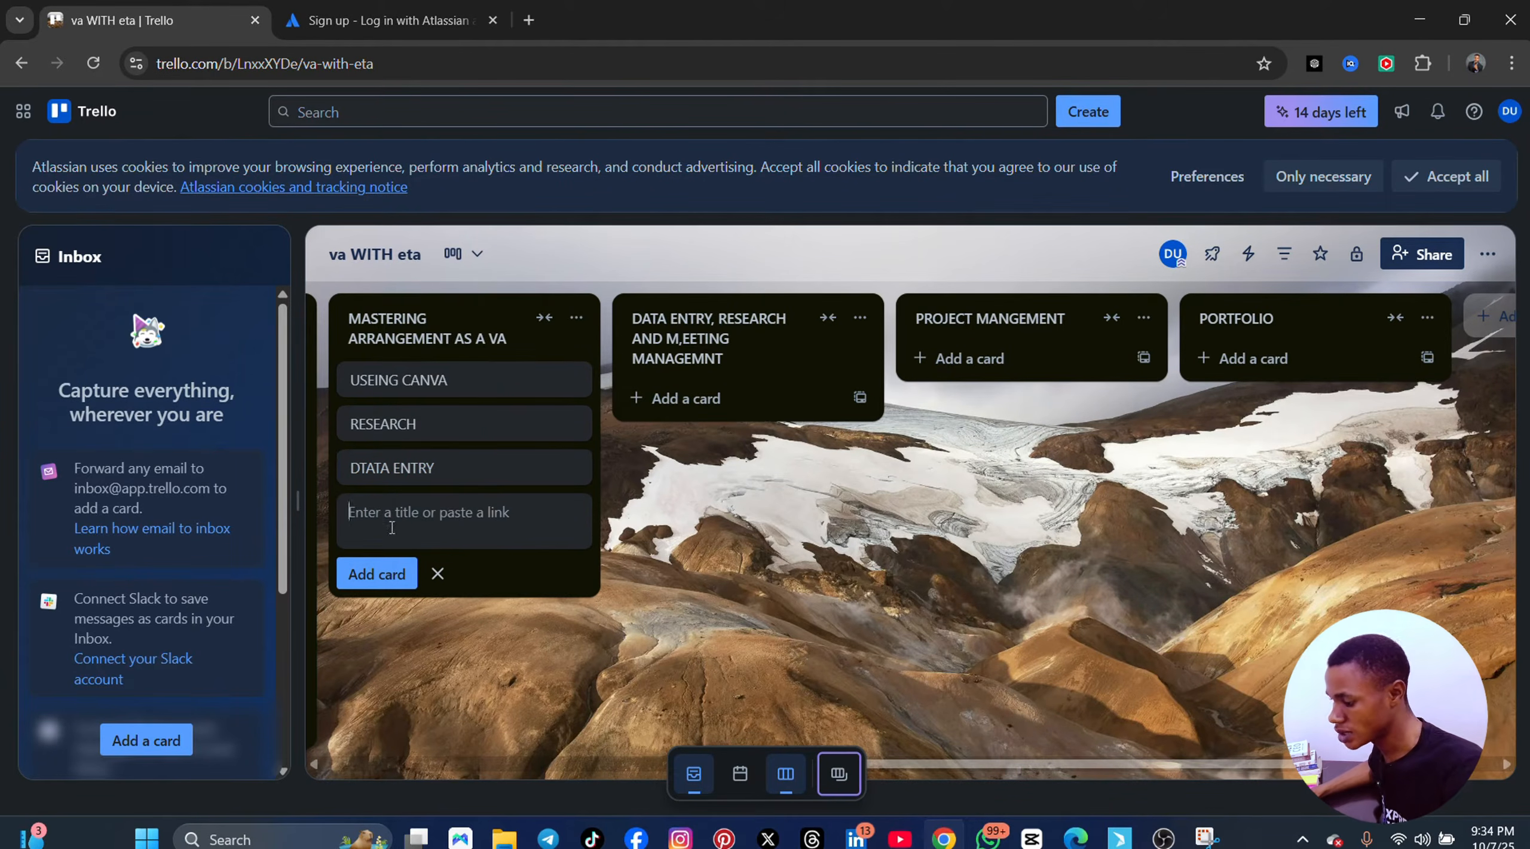
- Add a card titled "TAKING NOTES" below the DTATA ENTRY card in the MASTERING ARRANGEMENT AS A VA list
text(TAJKI=)
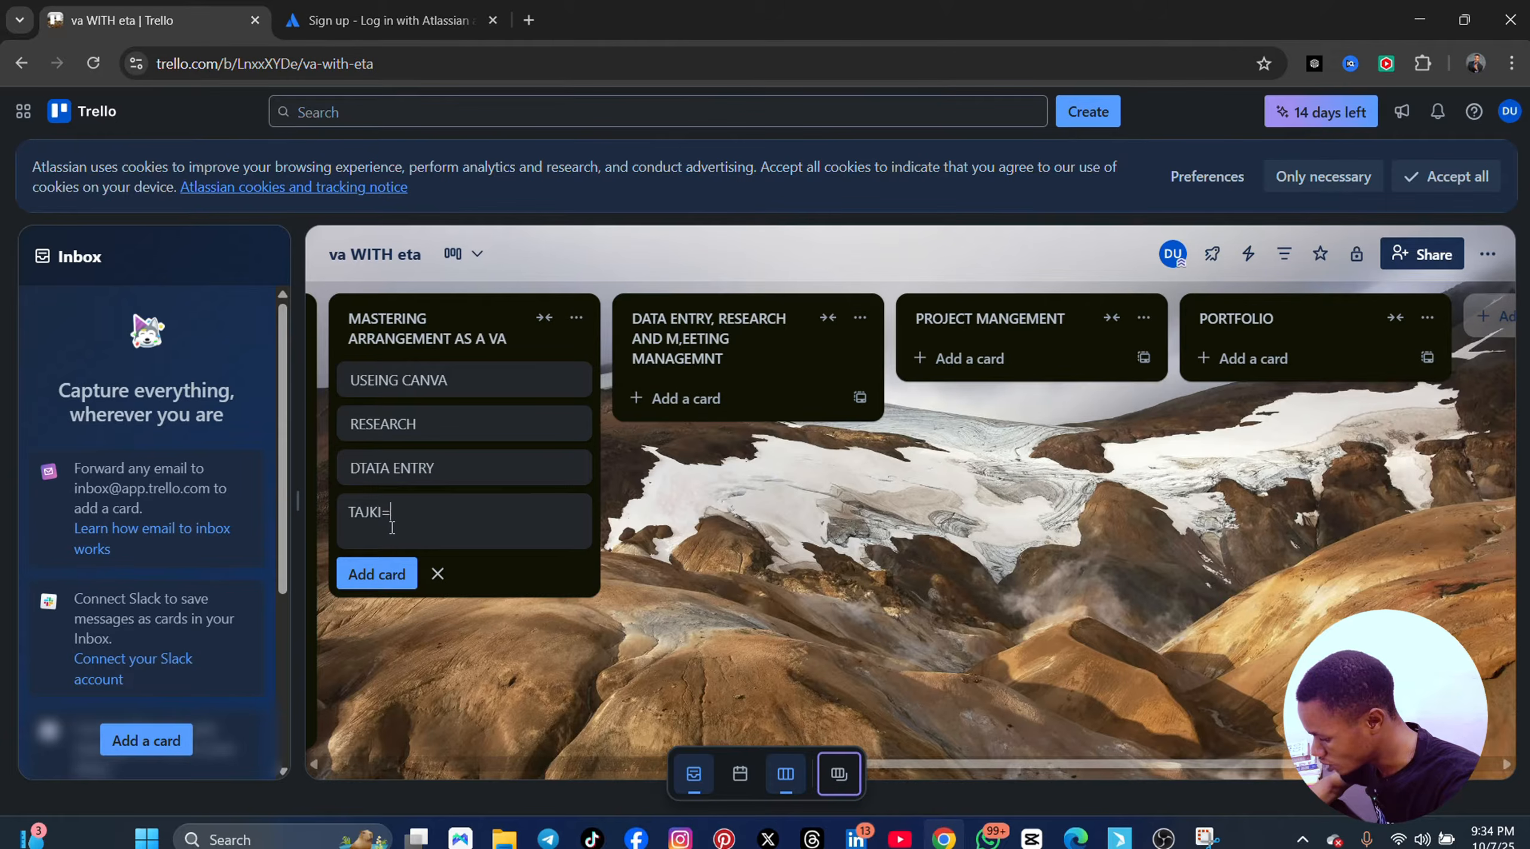
key(BackSpace)
key(BackSpace)
key(BackSpace)
key(BackSpace)
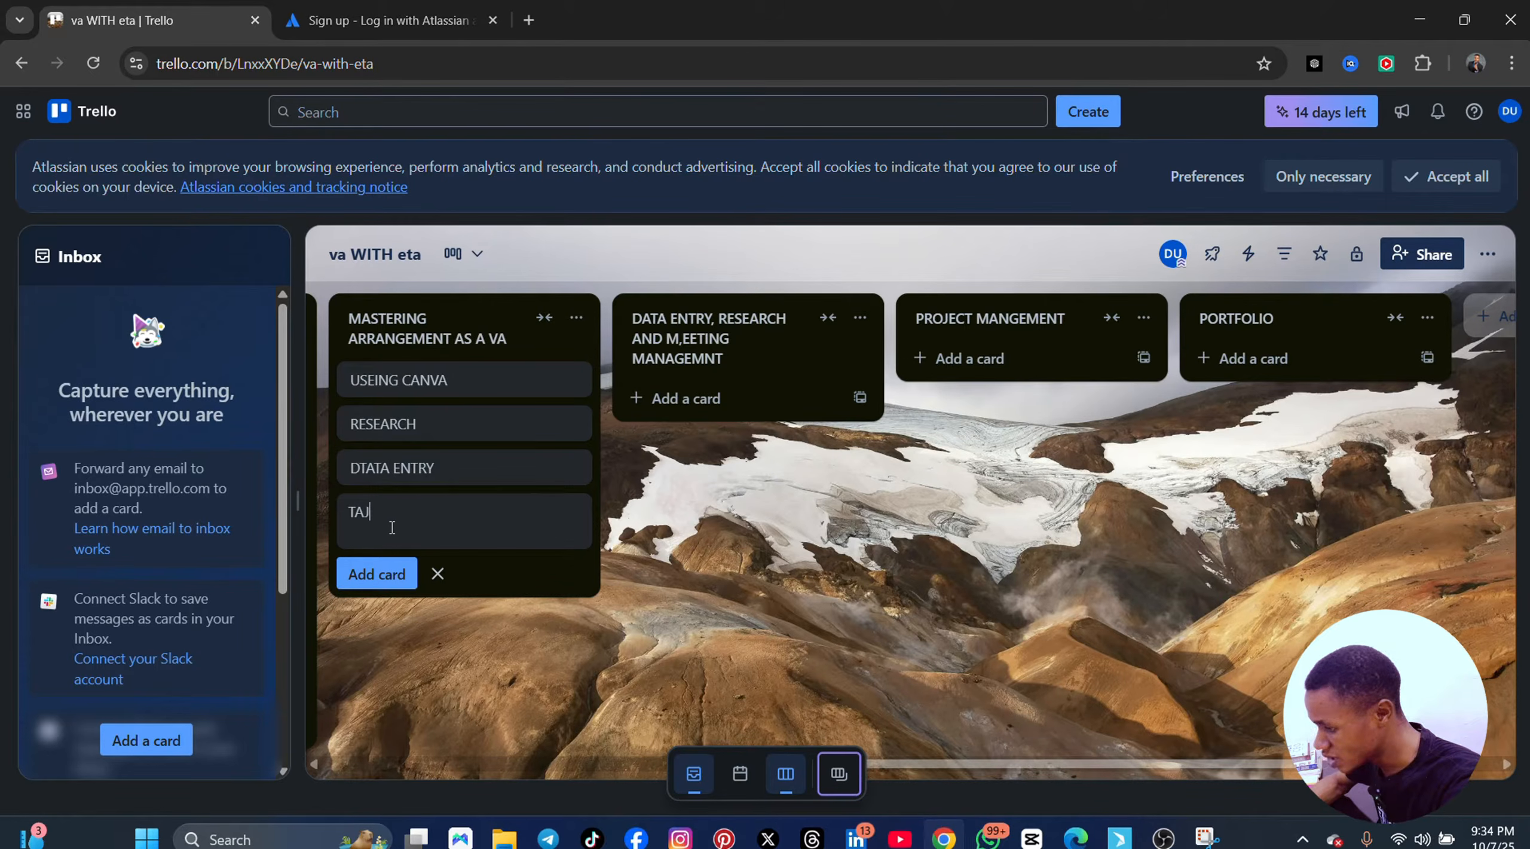
text(KING NOTES)
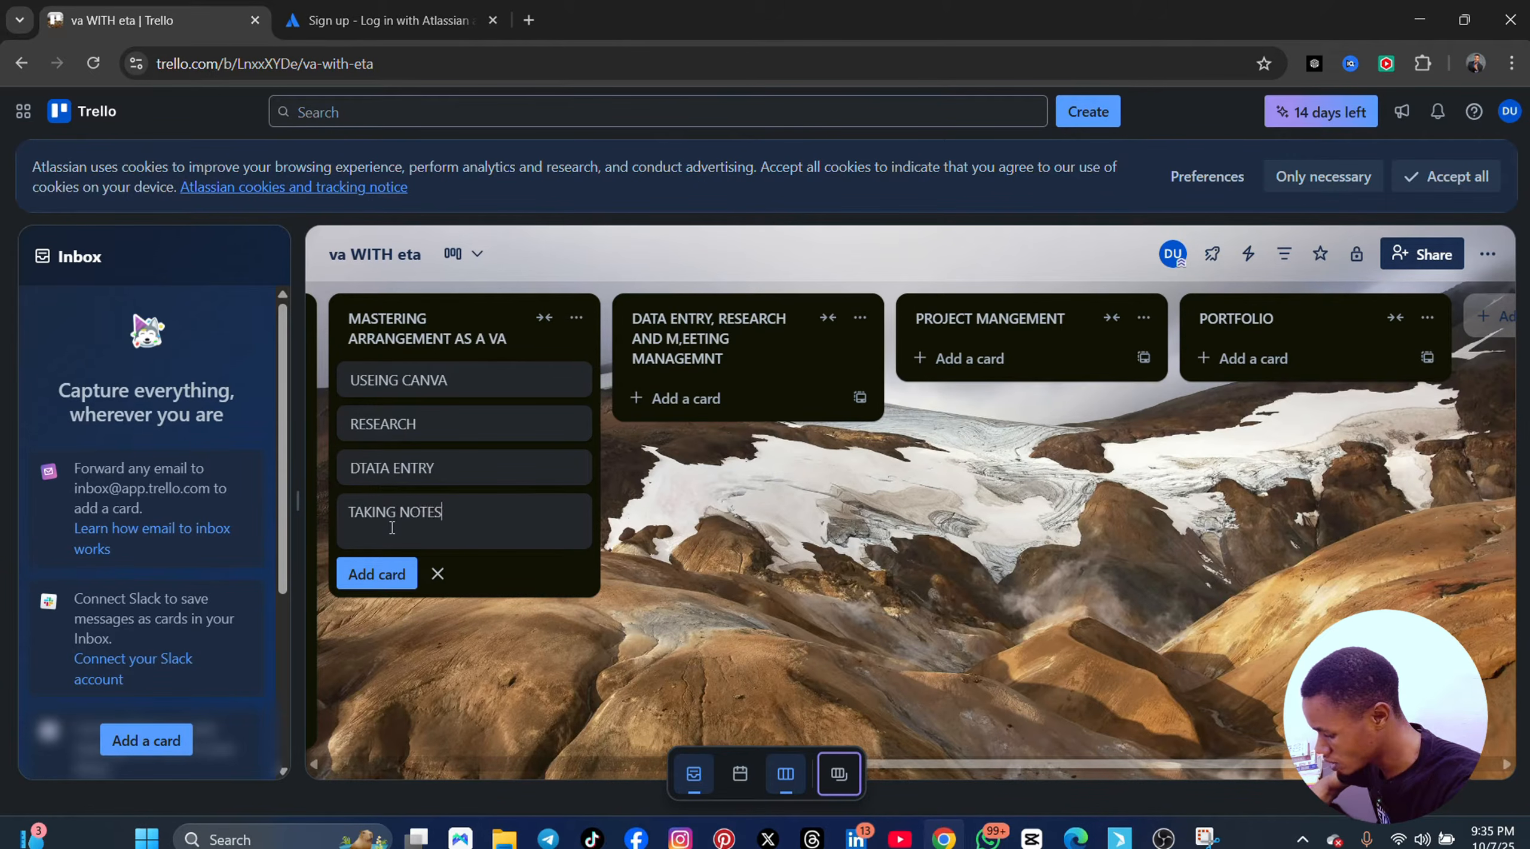
click(376, 574)
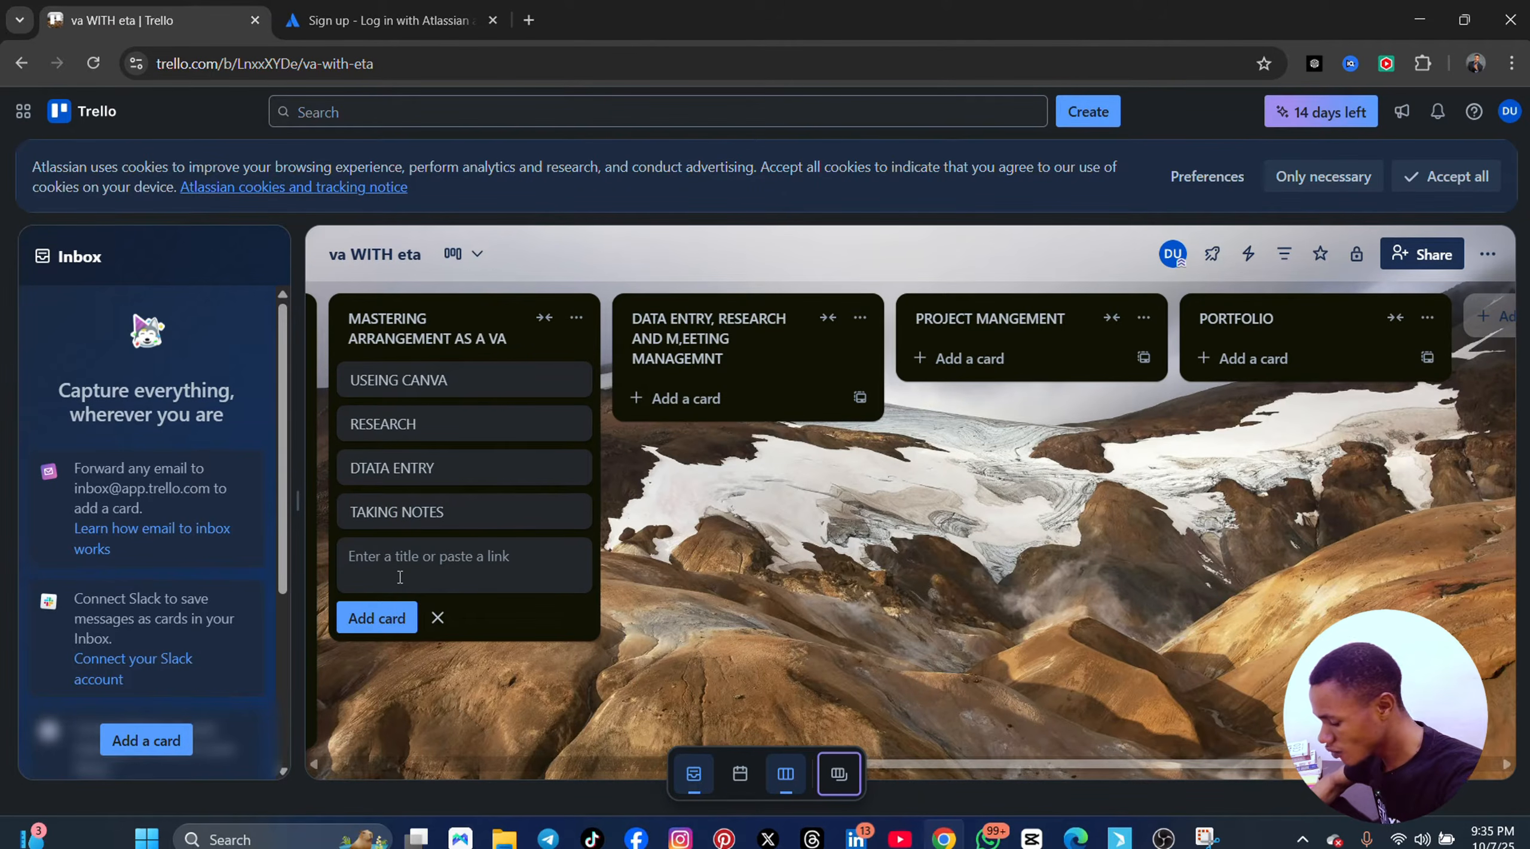
- Add cards titled "TAKING MINUTES" and "TRANSCRIBING" at the end of the MASTERING ARRANGEMENT AS A VA list
text(TAKING)
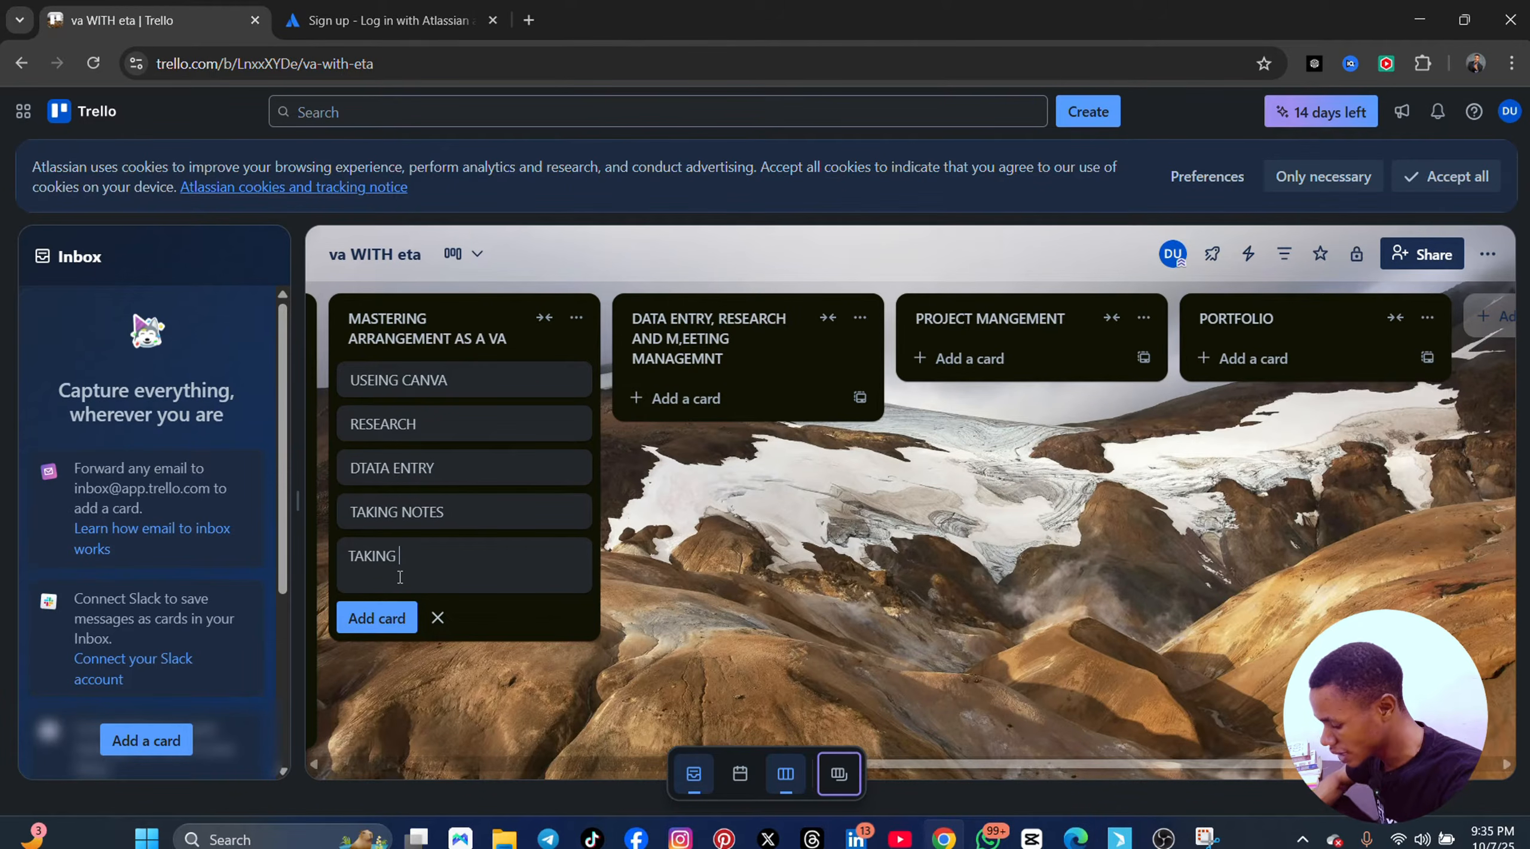
text( MINUTES)
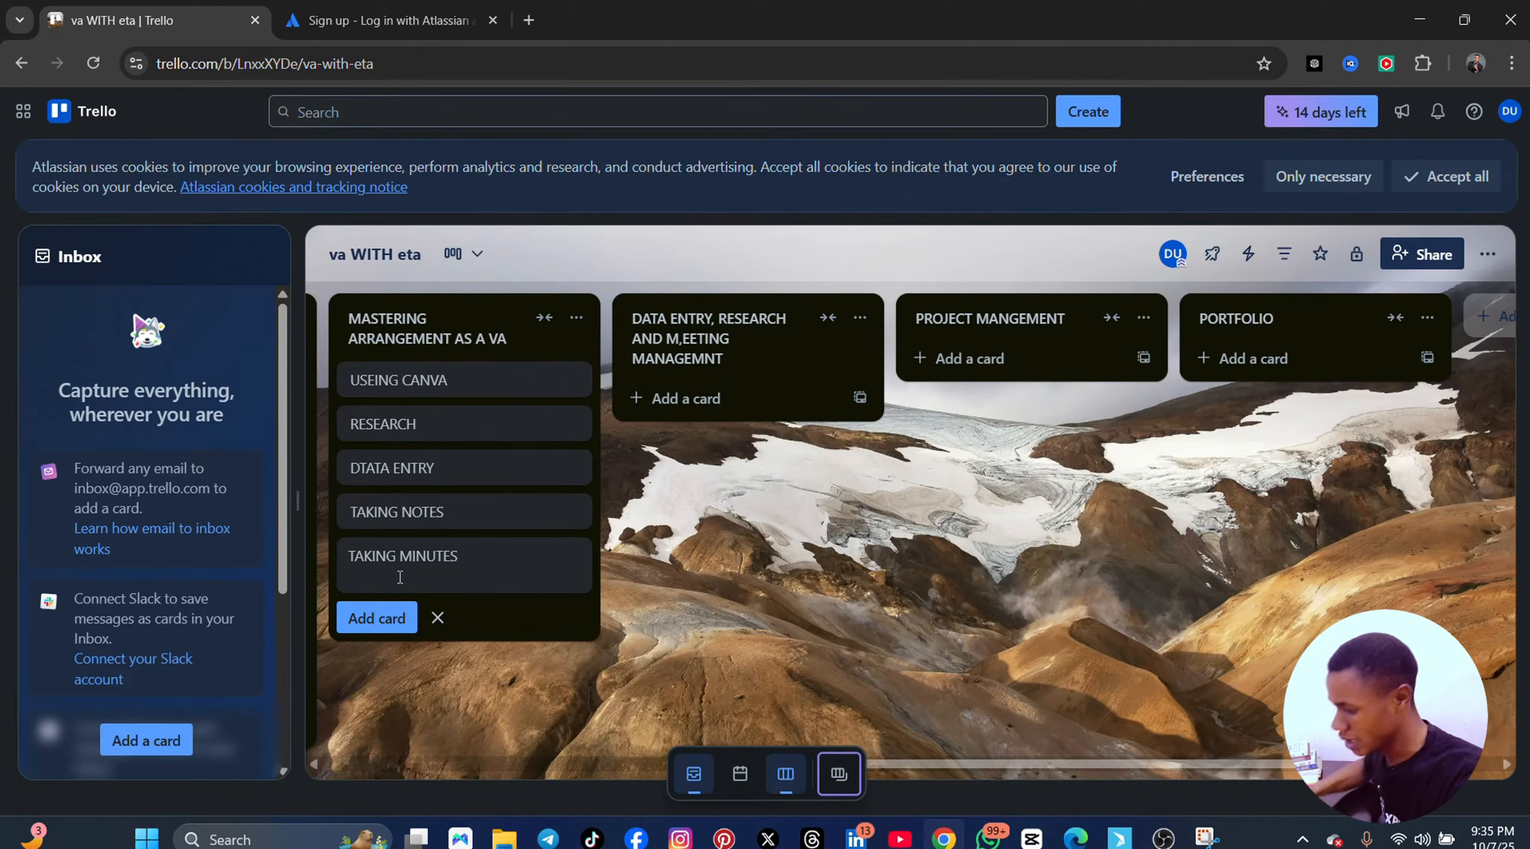
click(364, 624)
text(RAN)
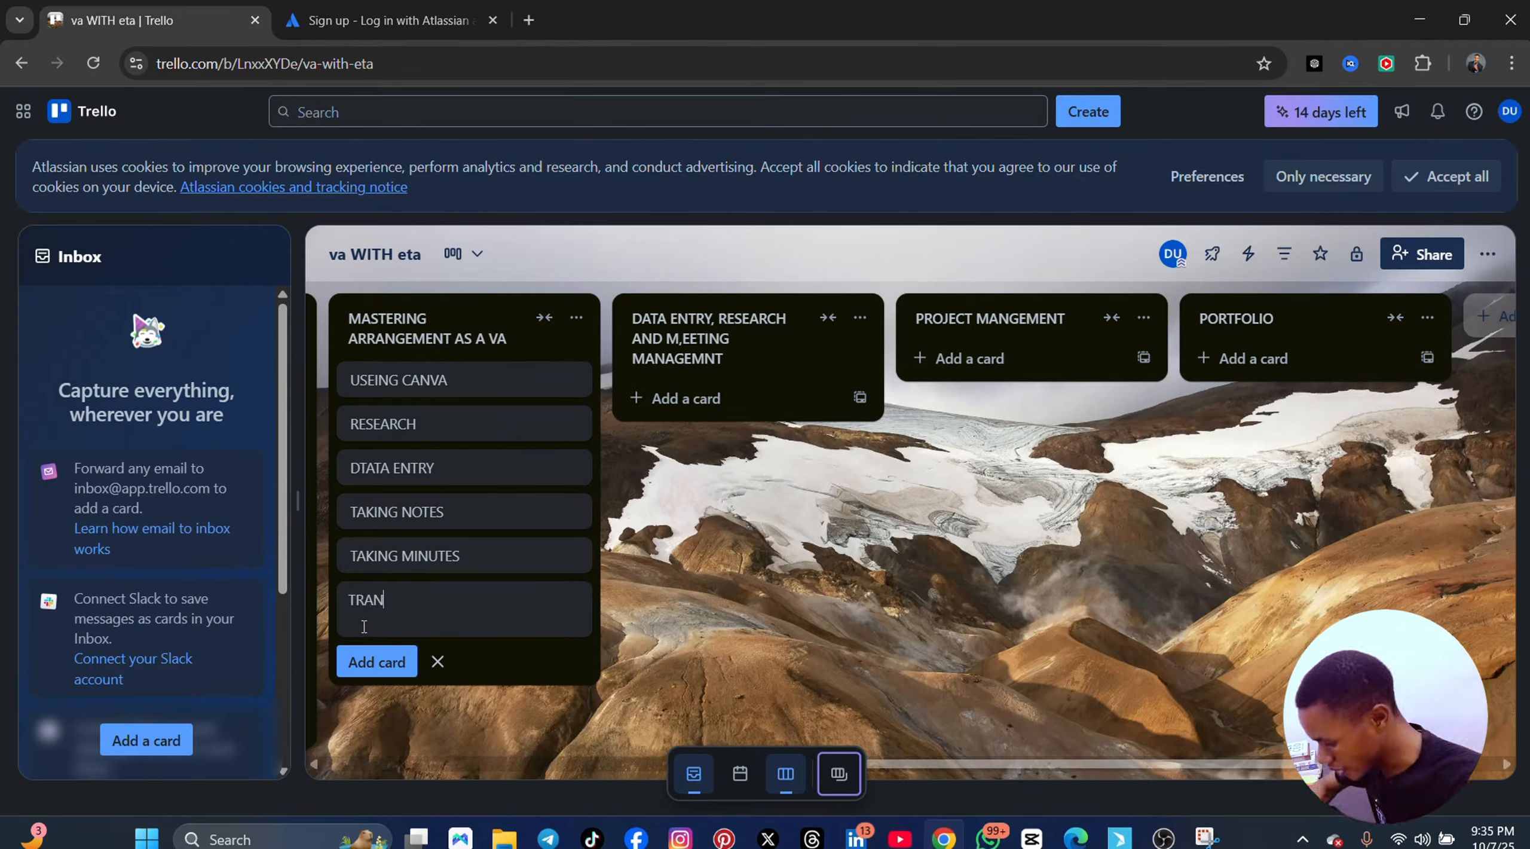
text(SCRIBING)
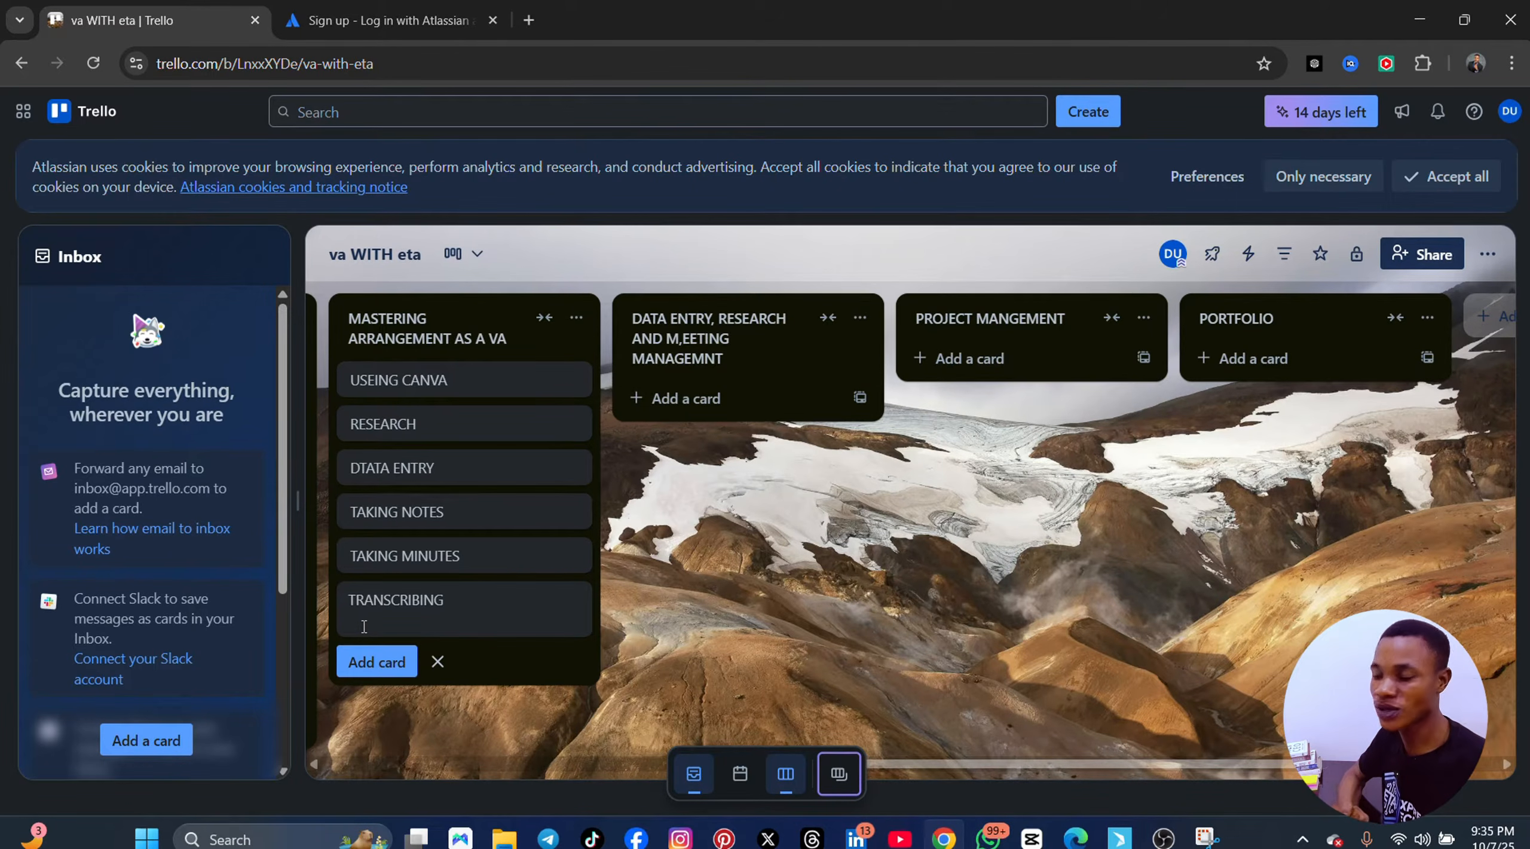
- Add cards titled "RESEARCH" and "DATA ENTRY" to the DATA ENTRY, RESEARCH AND M,EETING MANAGEMNT list
click(685, 399)
text(RESEARCH)
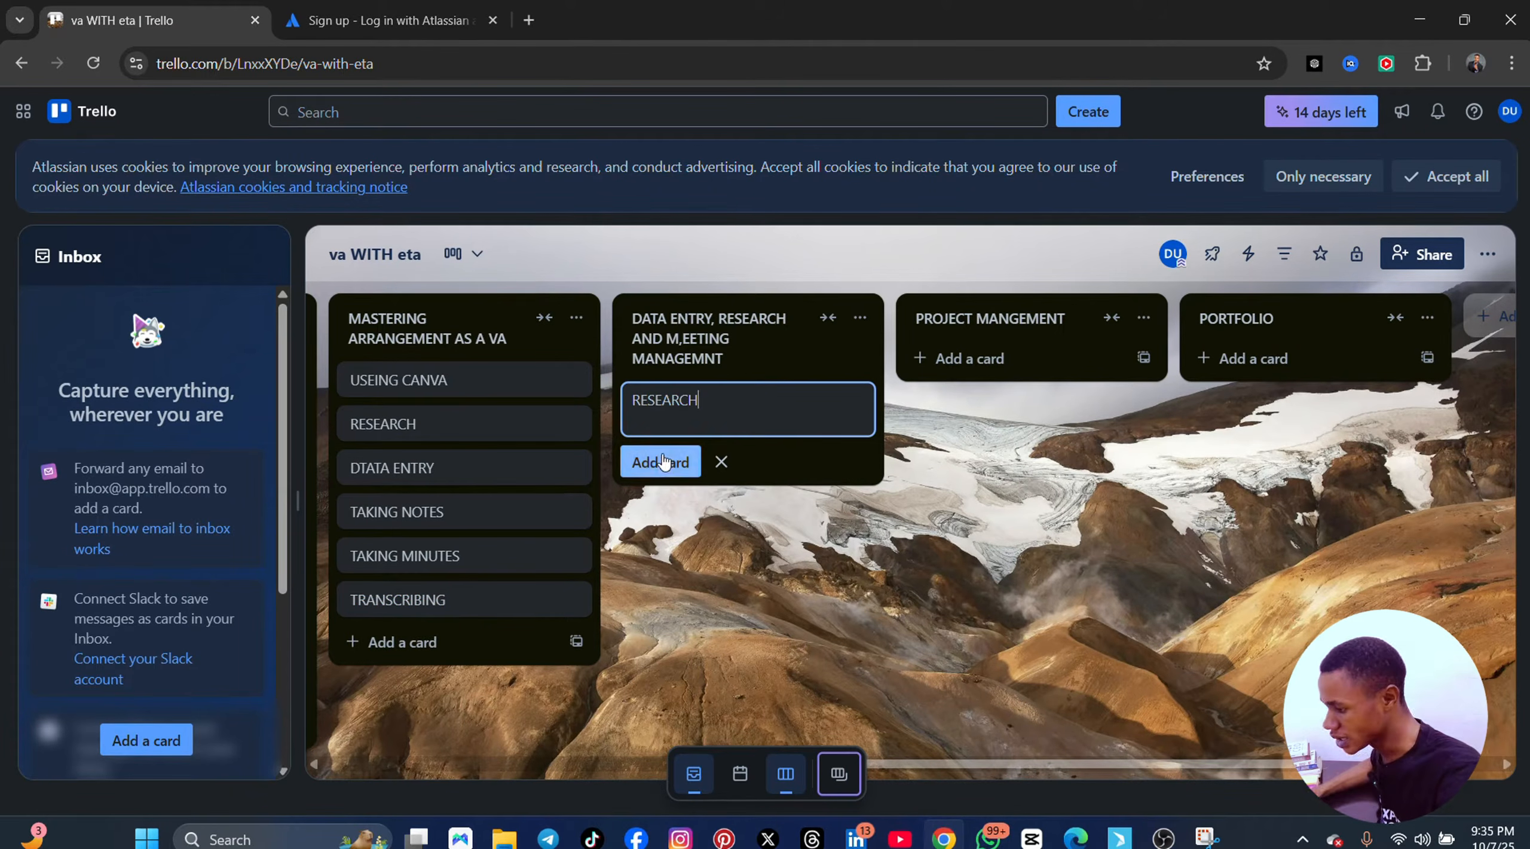
click(672, 462)
text(DATA ENTRY)
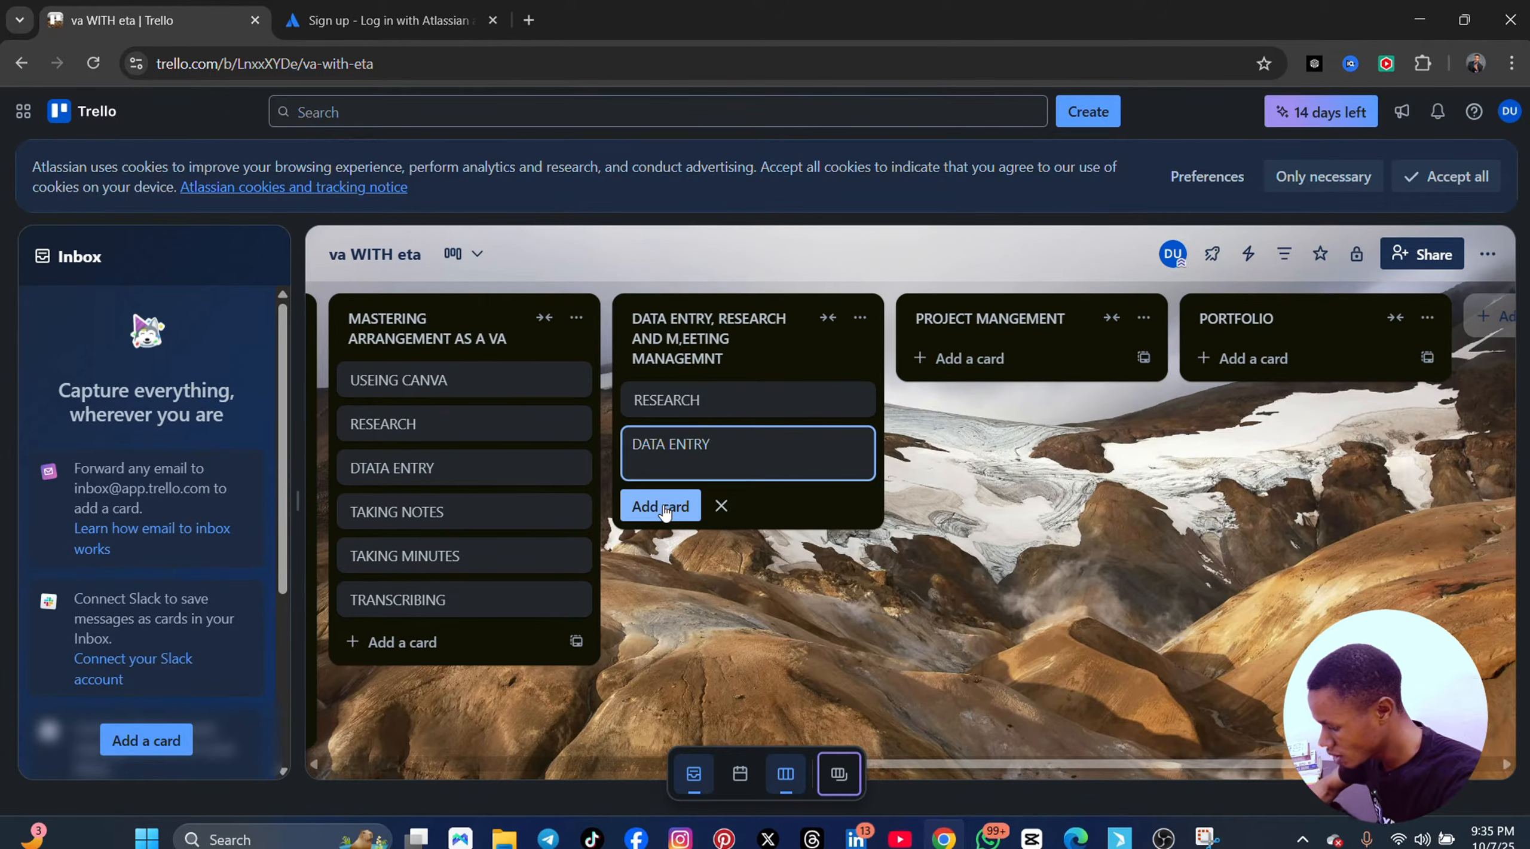
click(670, 509)
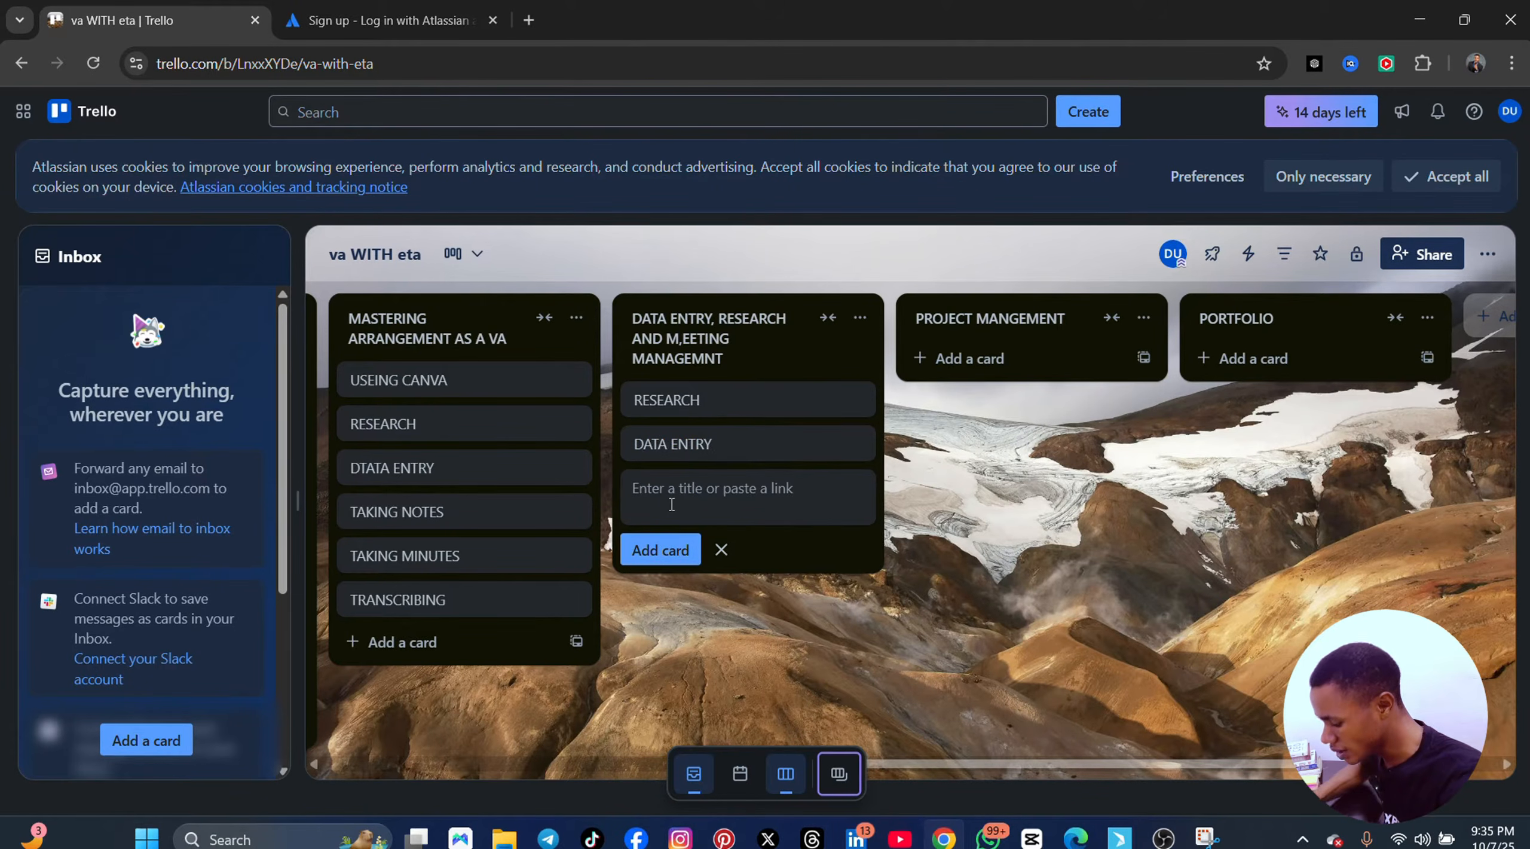
- Add cards titled "MINUTE TAKING" and "TARVEL PLAN" below the DATA ENTRY card in the data entry and research list
text(MINUTE TAKING)
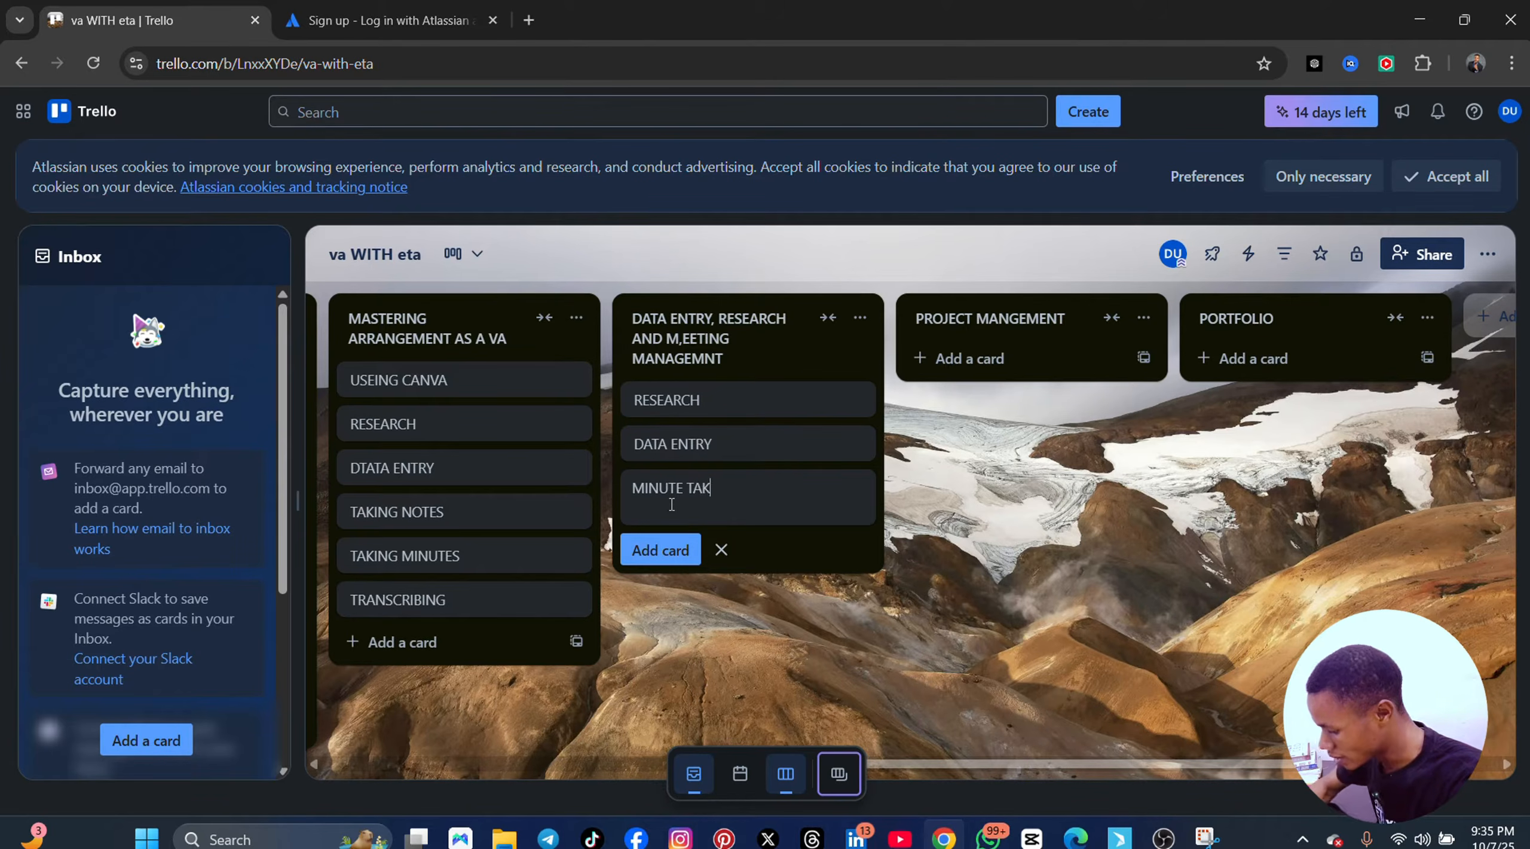
click(653, 550)
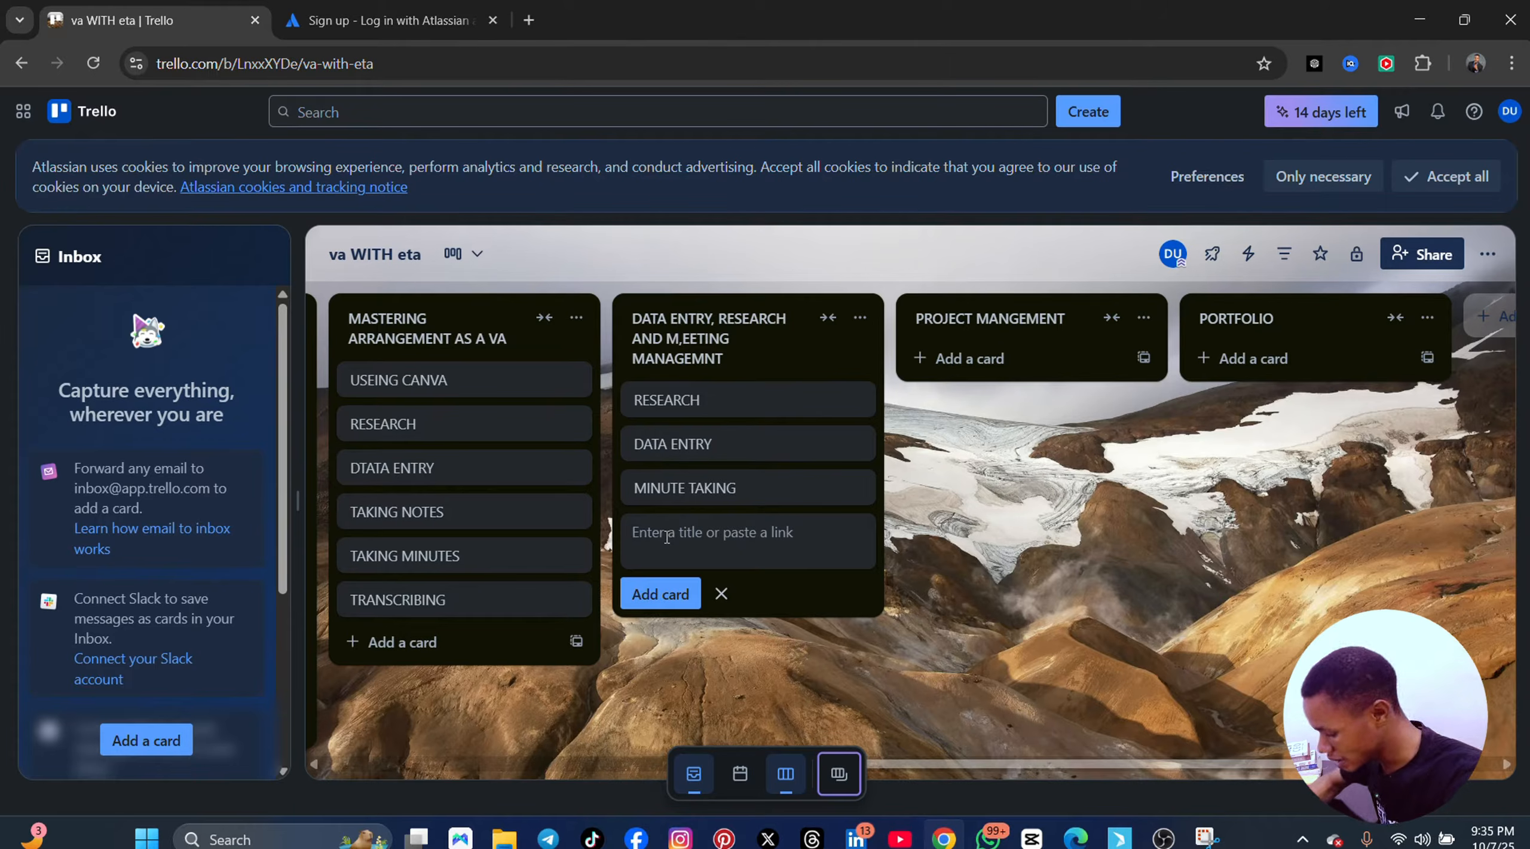
text(TARVEL P)
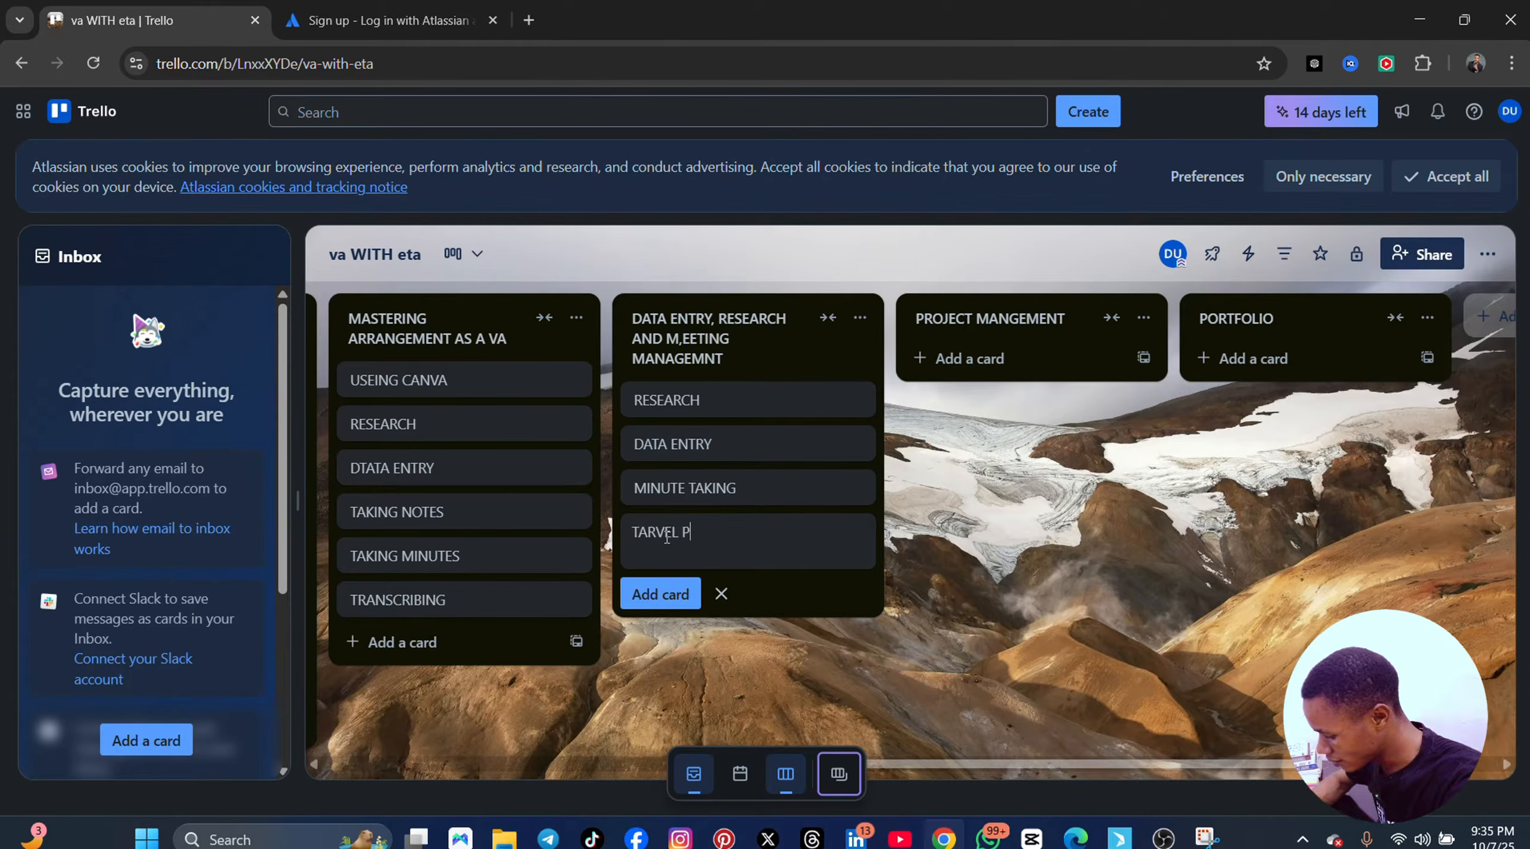
text(LAN)
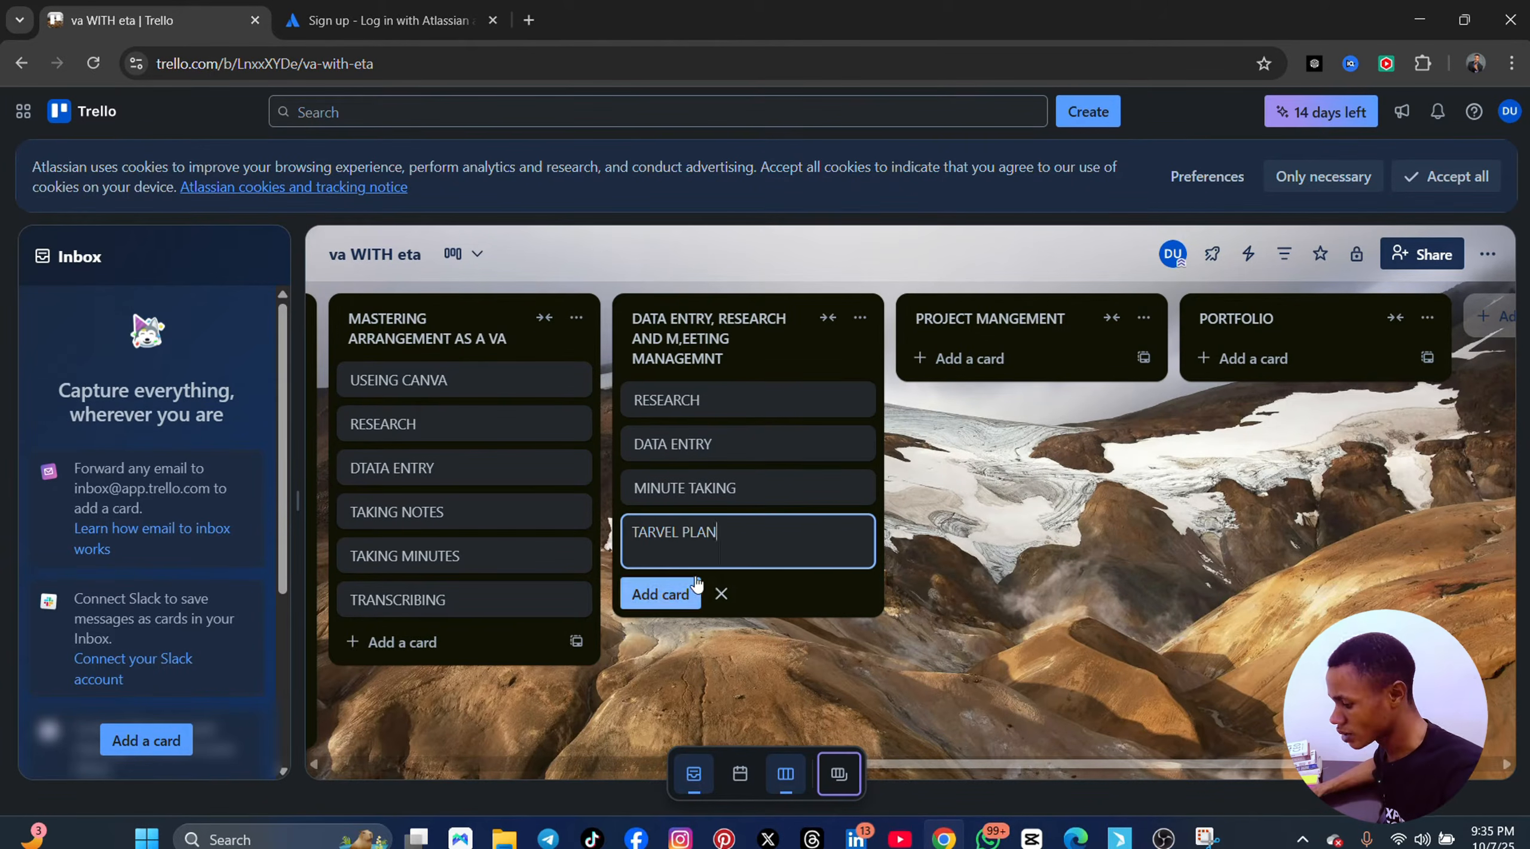
- Add cards titled "USE TRLLO" and "USE ASANA" to the PROJECT MANGEMENT list
click(949, 360)
text(U)
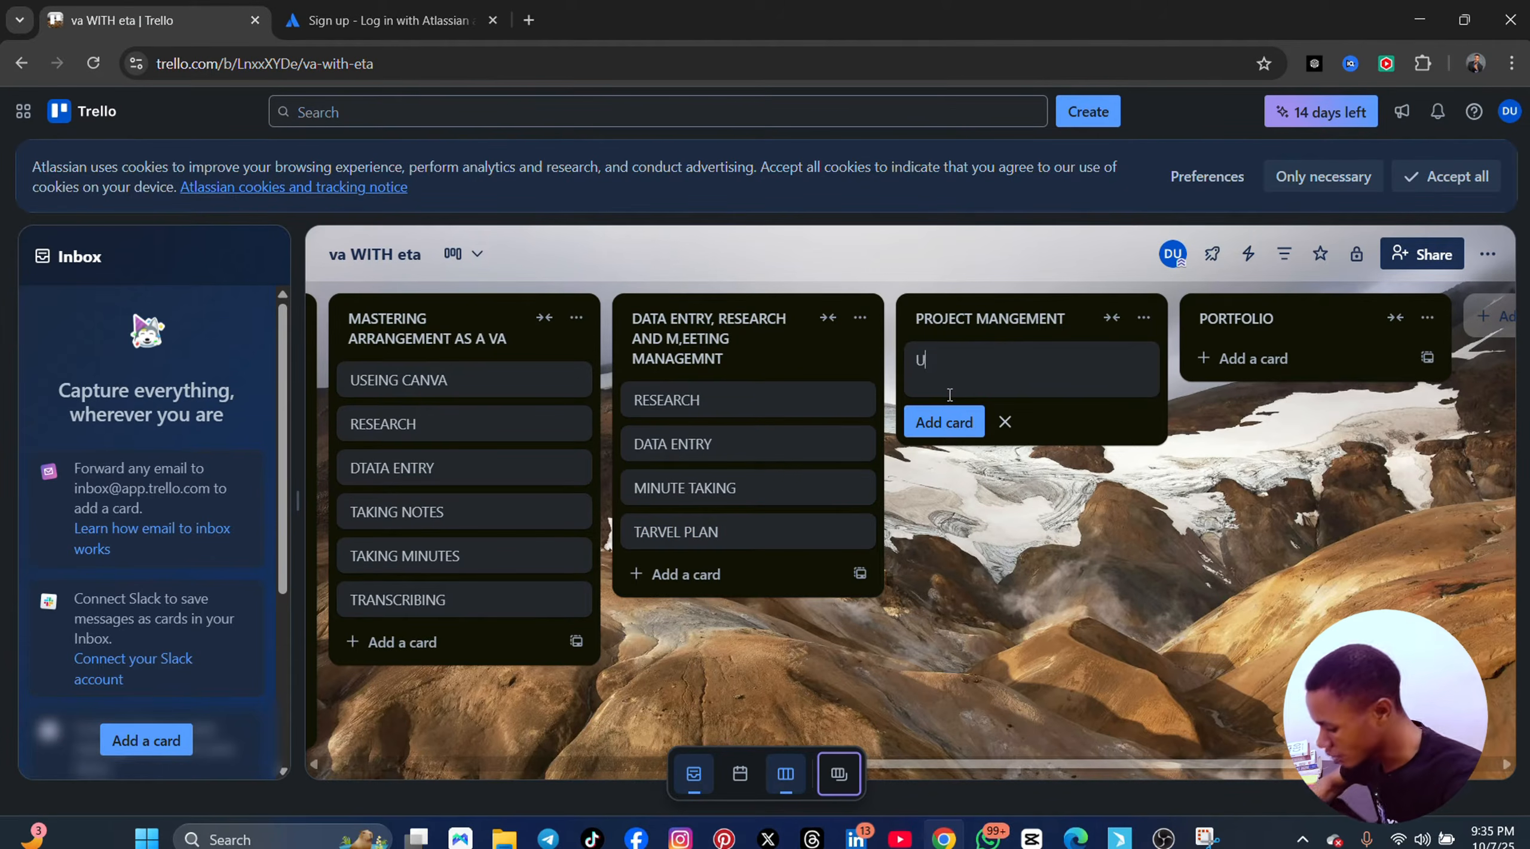
text(SE TRLLO)
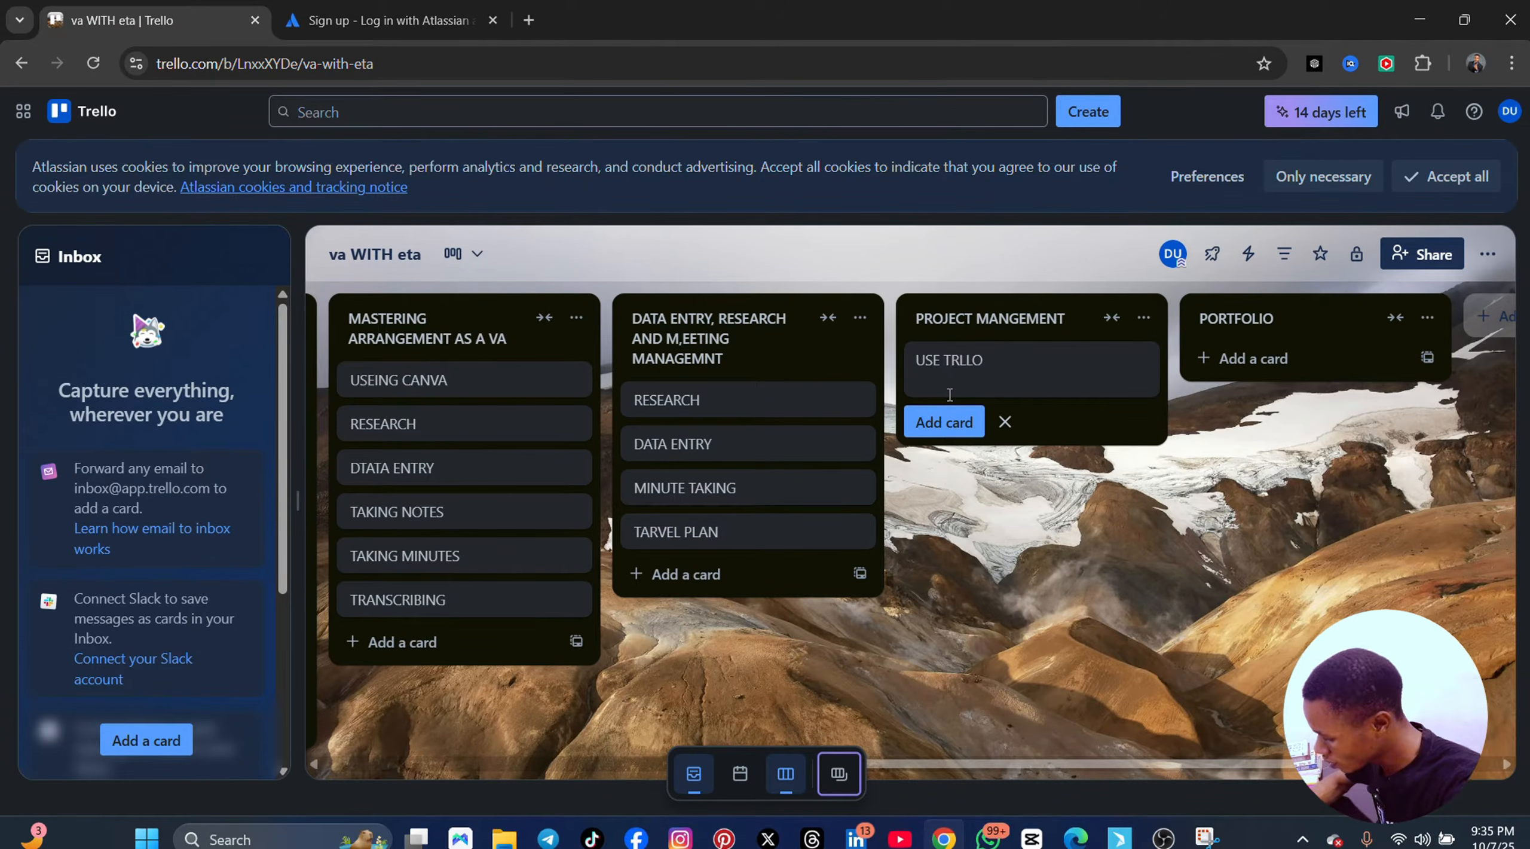
click(945, 422)
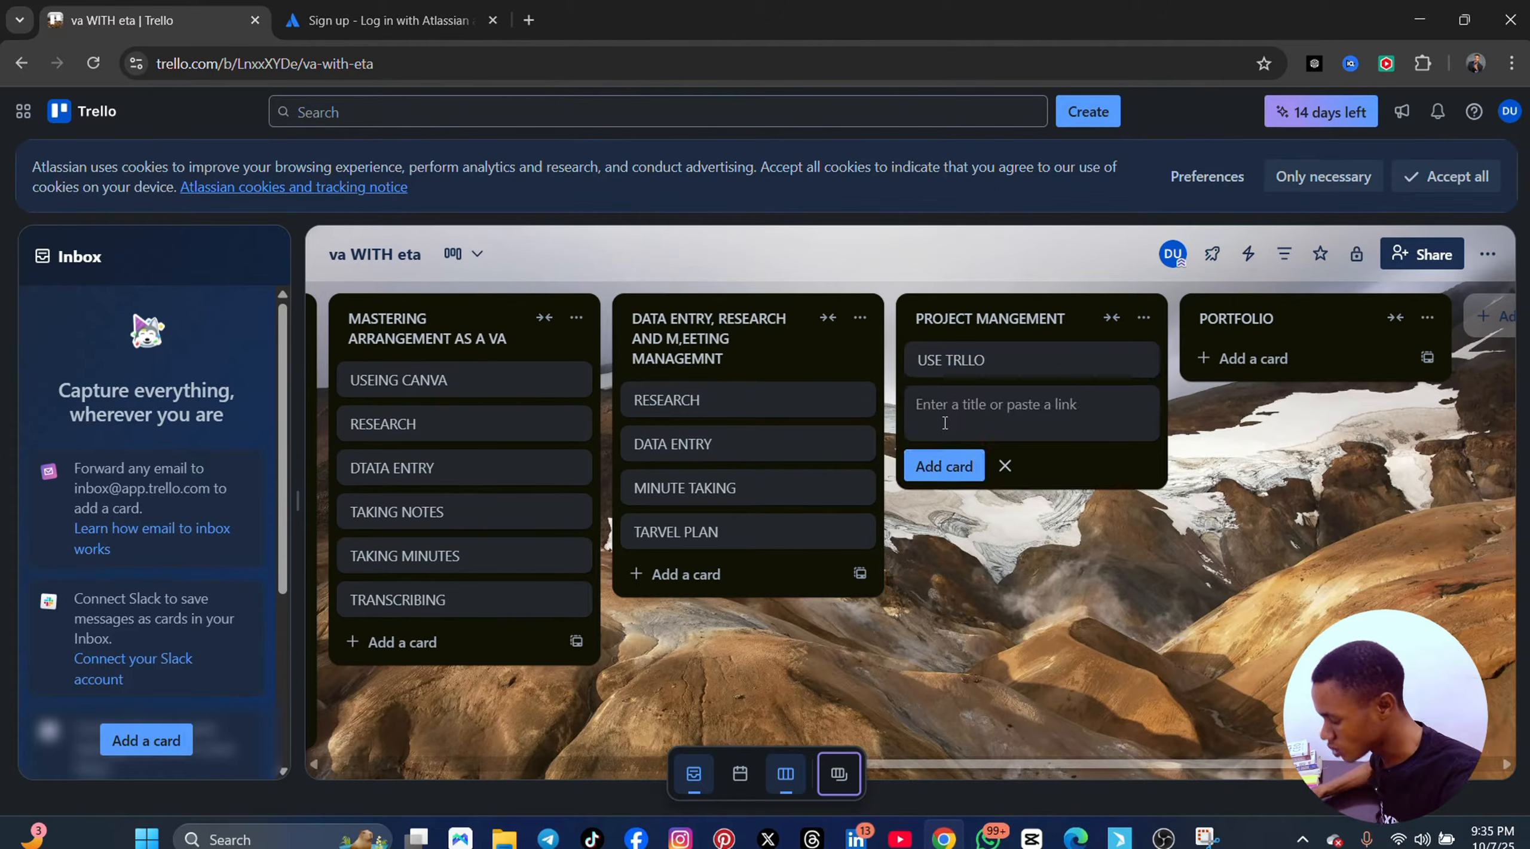
text(USE)
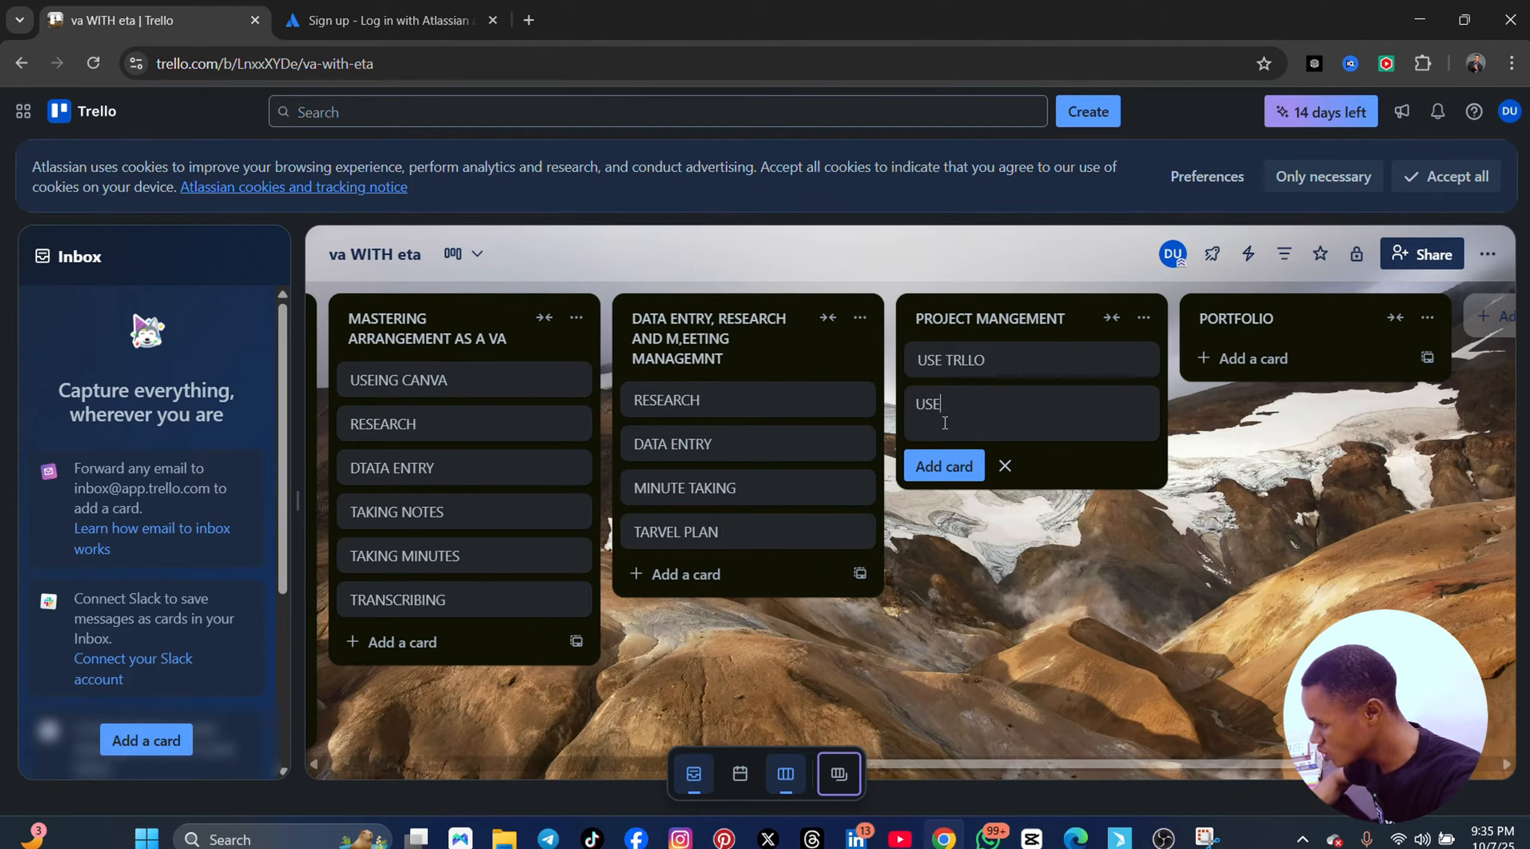
text( ASANA)
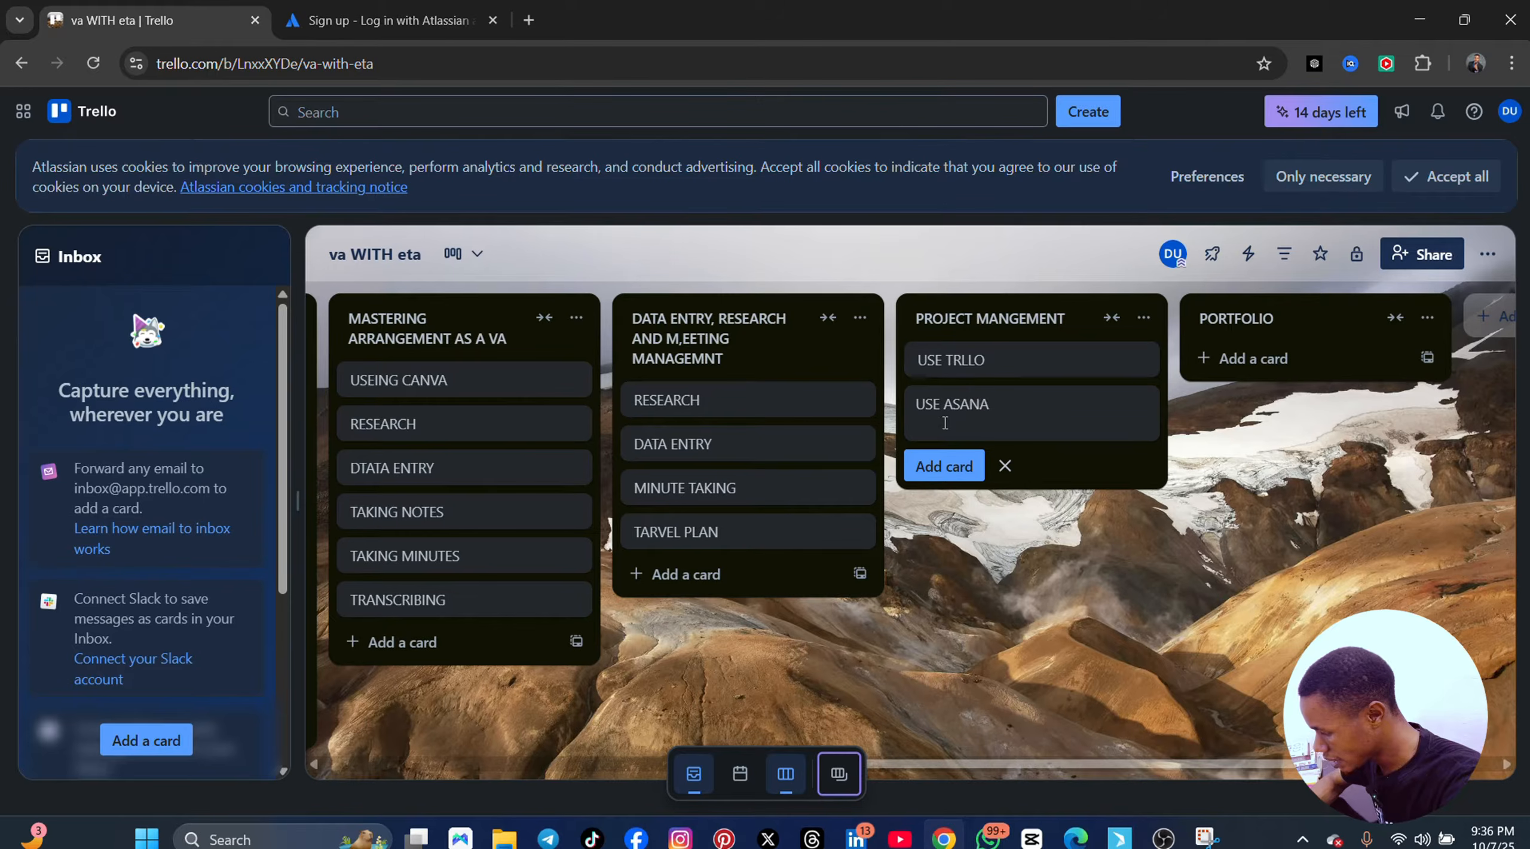
click(954, 468)
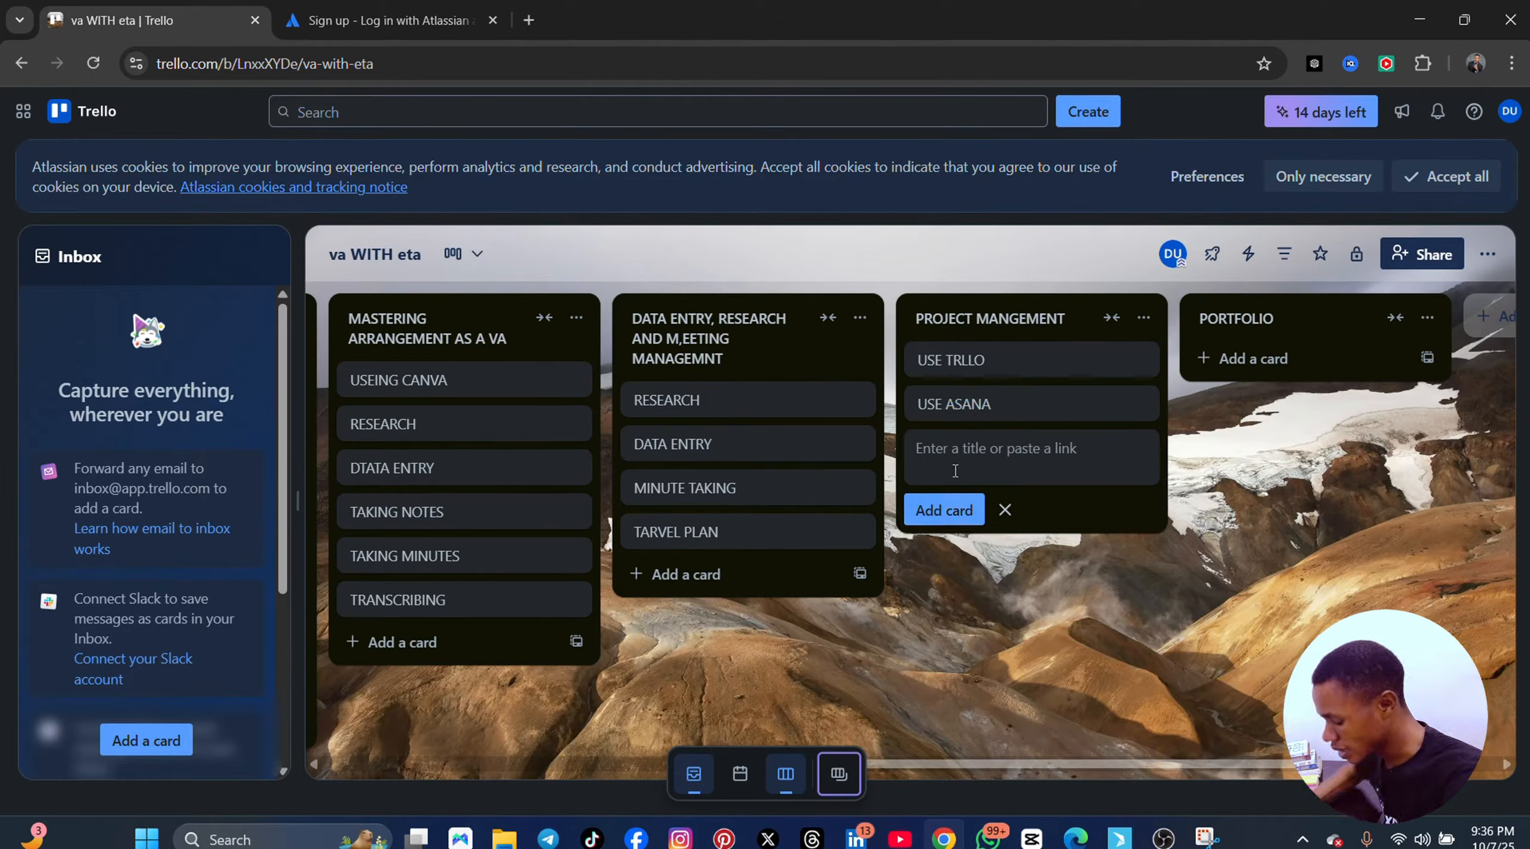
- Add a card titled "AUTOMATE WITH ZAPIER" below the USE ASANA card in the PROJECT MANGEMENT list
text(AUTOMATE W)
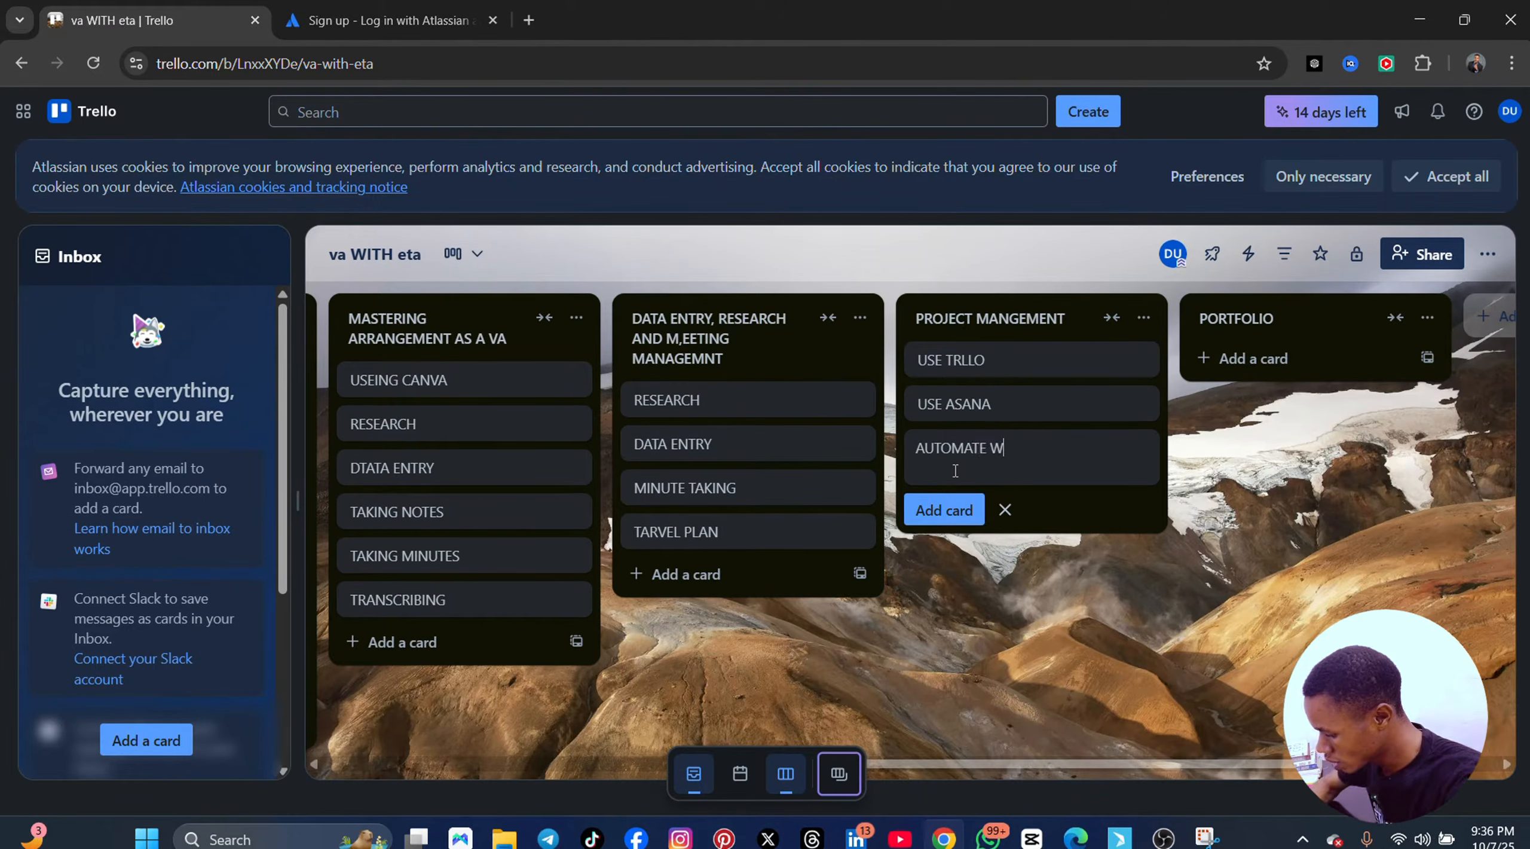
text(ITH )
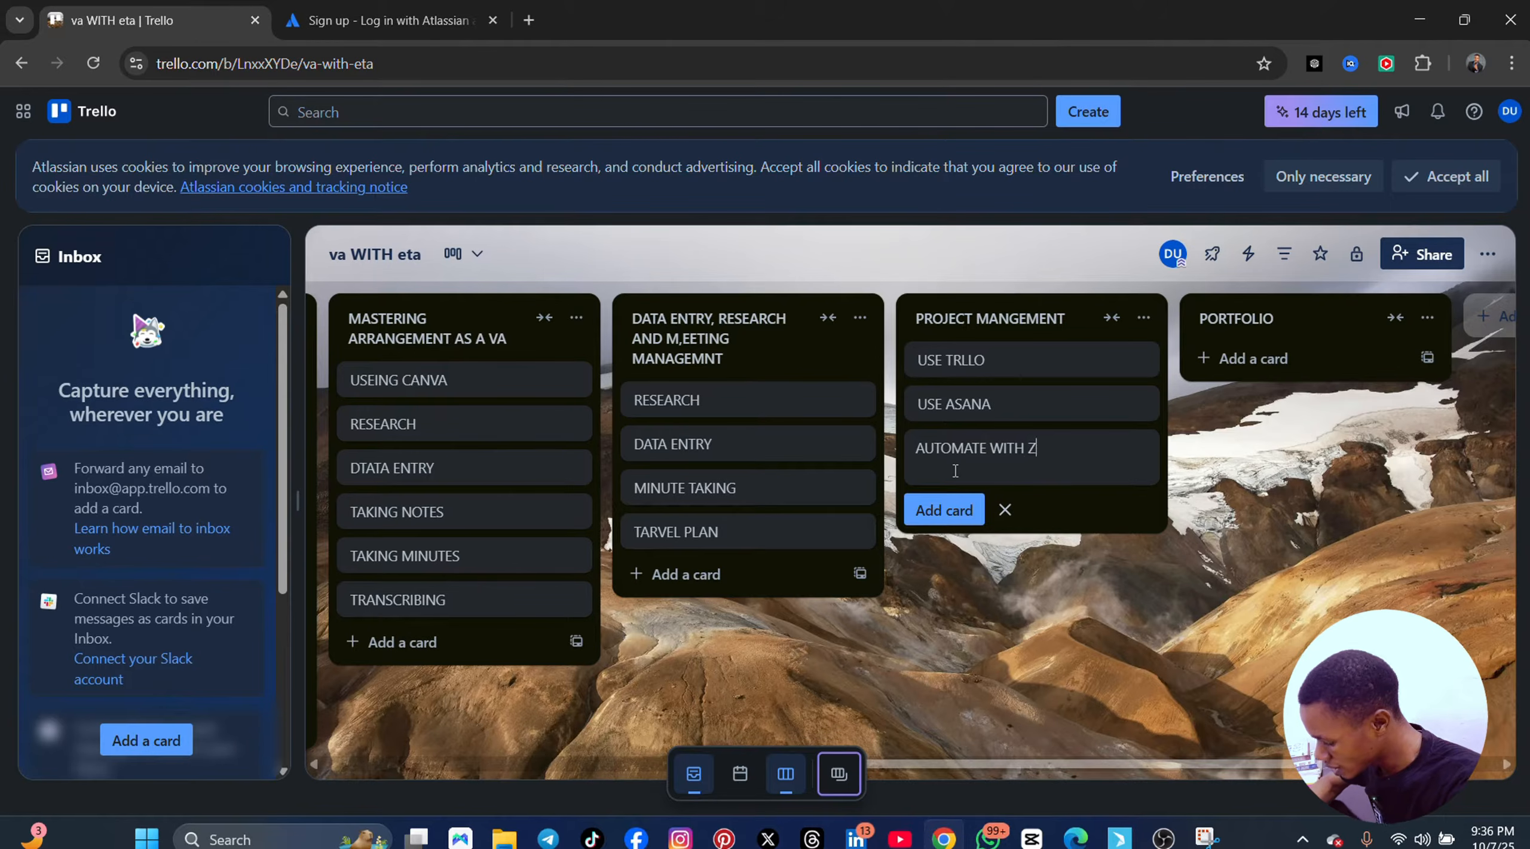
text(ZAPIER)
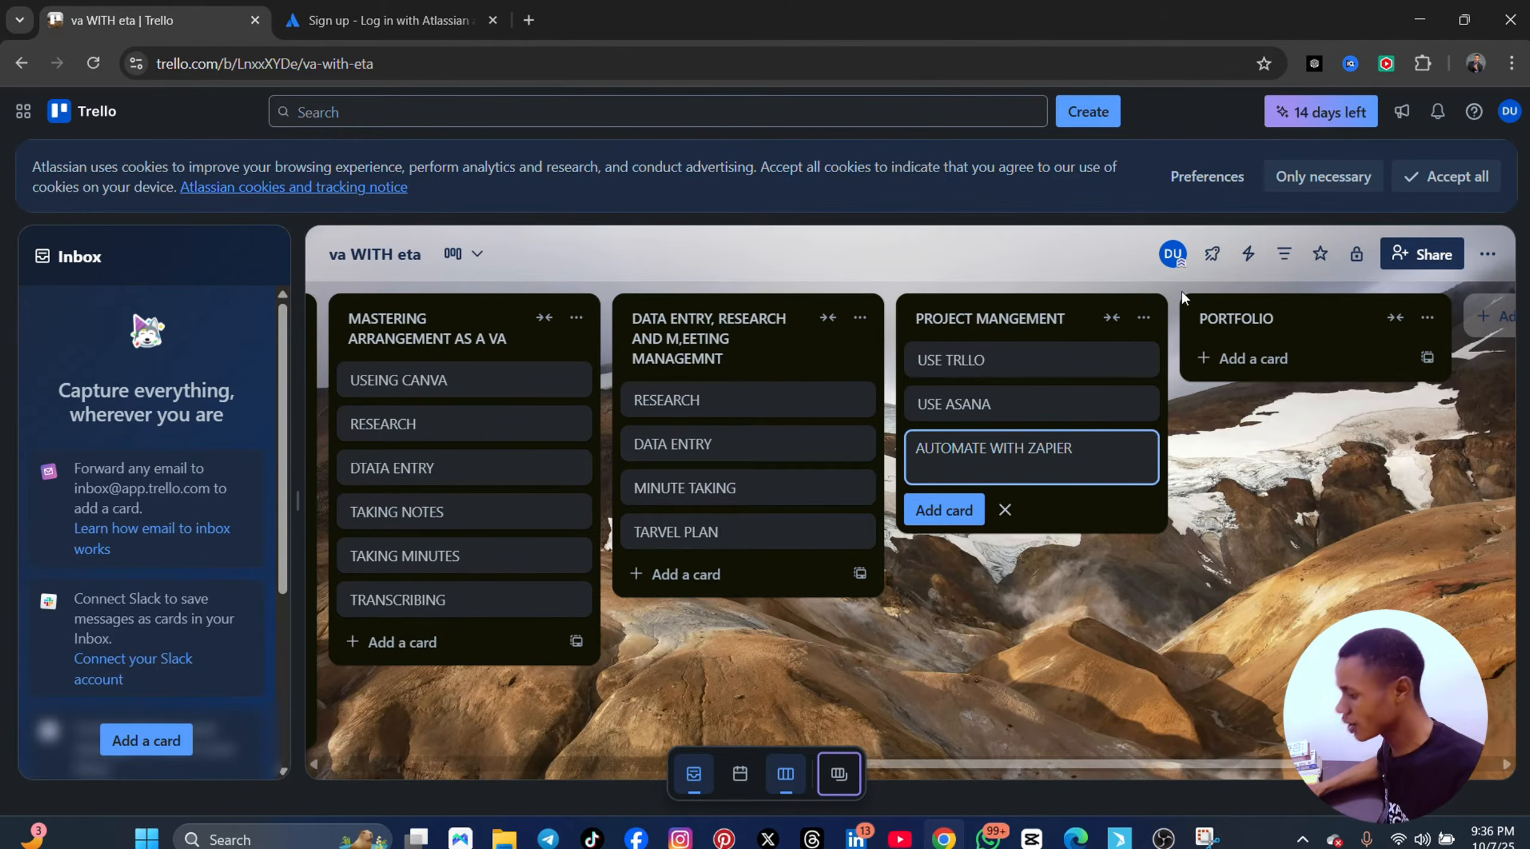
- Add a card titled "CREATING PORTFOLIO WITH CANAV" to the PORTFOLIO list
click(1253, 359)
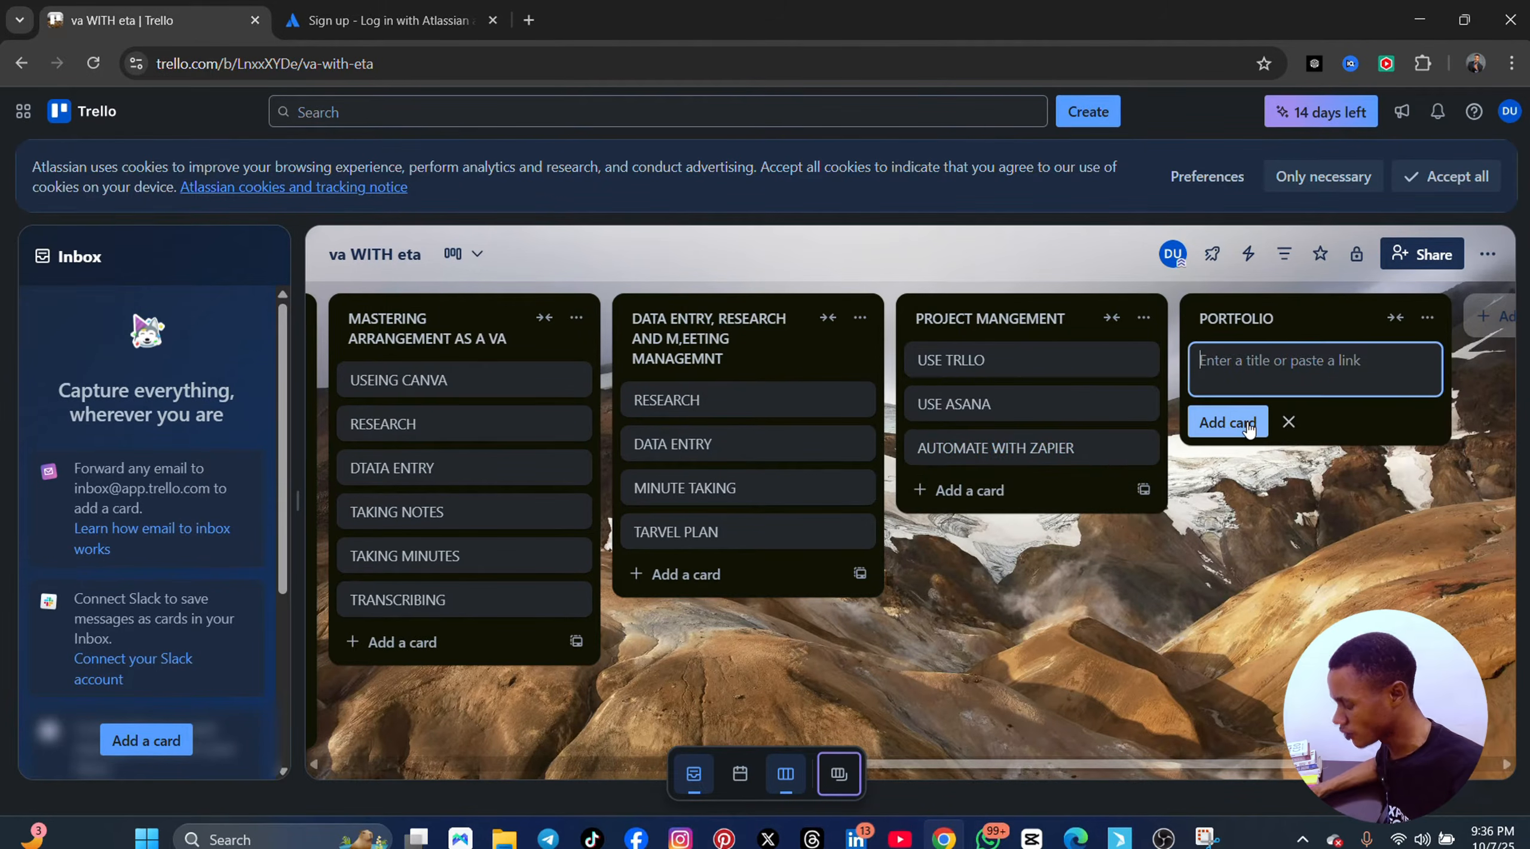
text(CREATING)
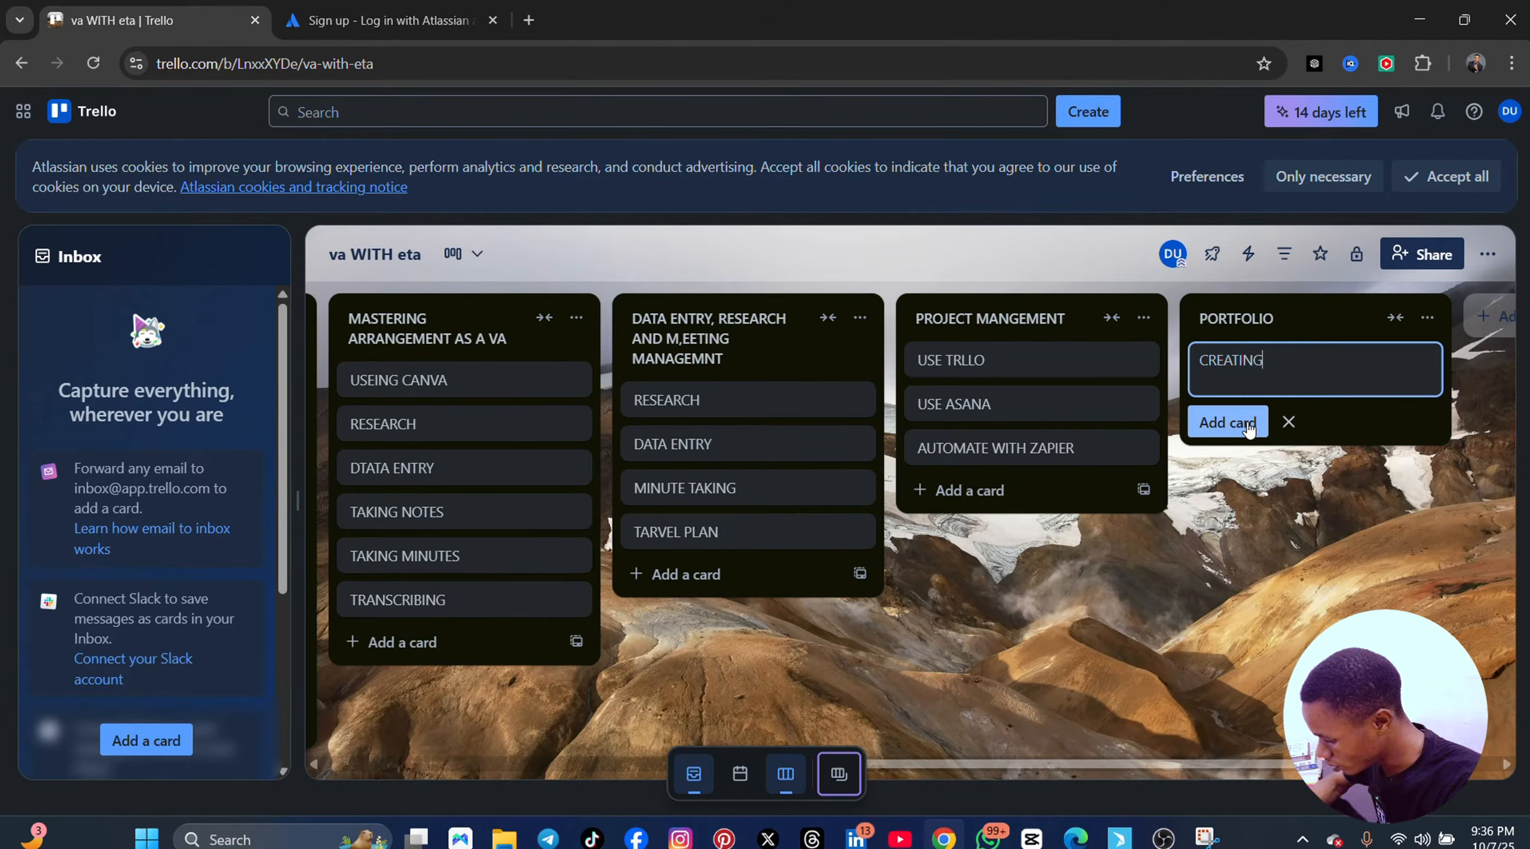
text( PORTFOLIO )
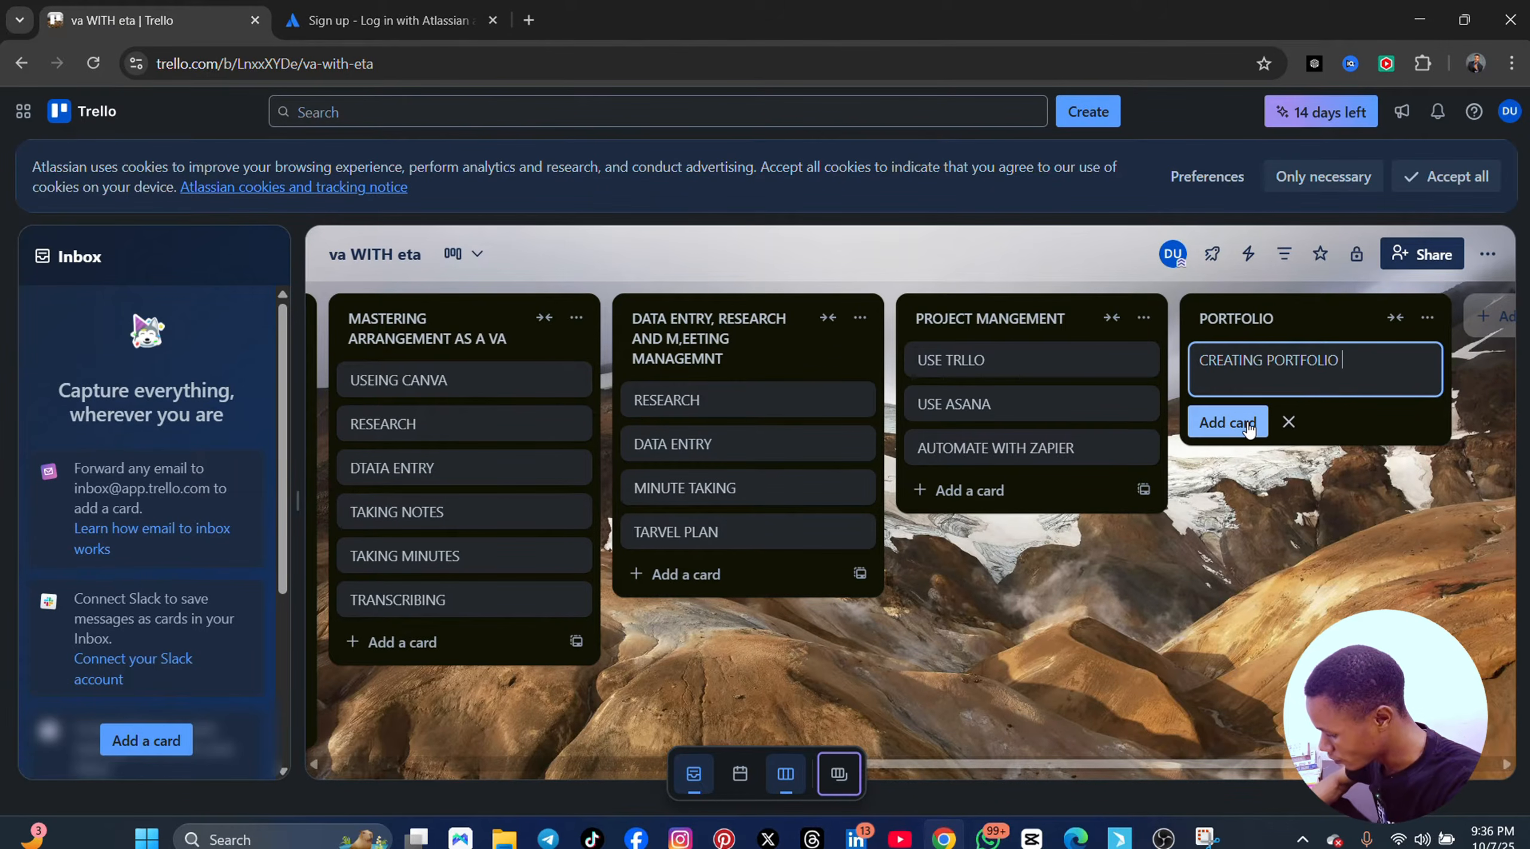
text(WITH CANAV)
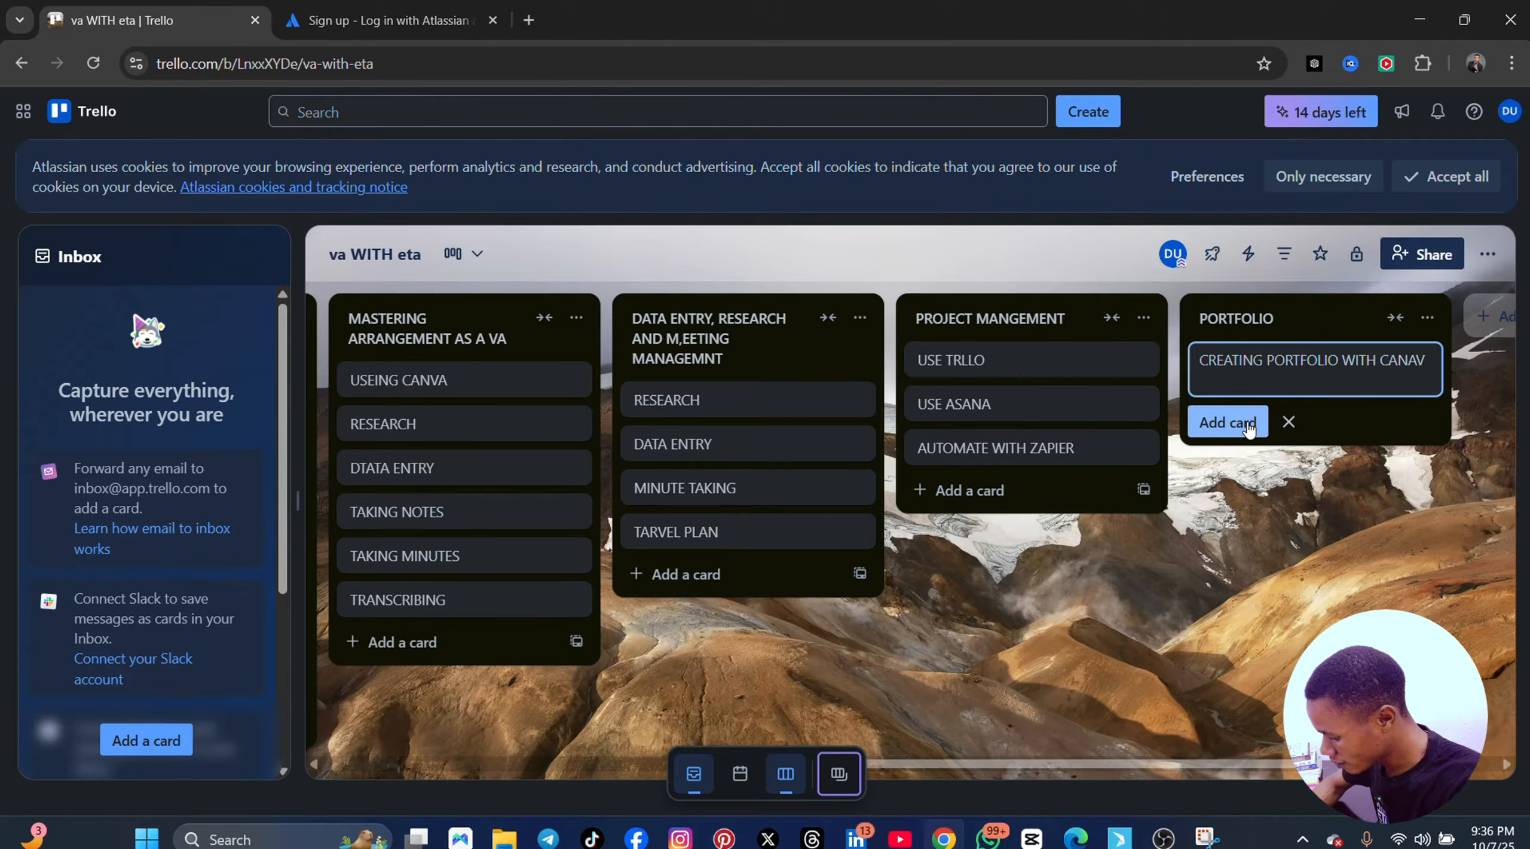
click(1247, 424)
- Add a card titled "WITH GOOGLE SLIDES" below the CREATING PORTFOLIO WITH CANAV card in the PORTFOLIO list
text(WIT)
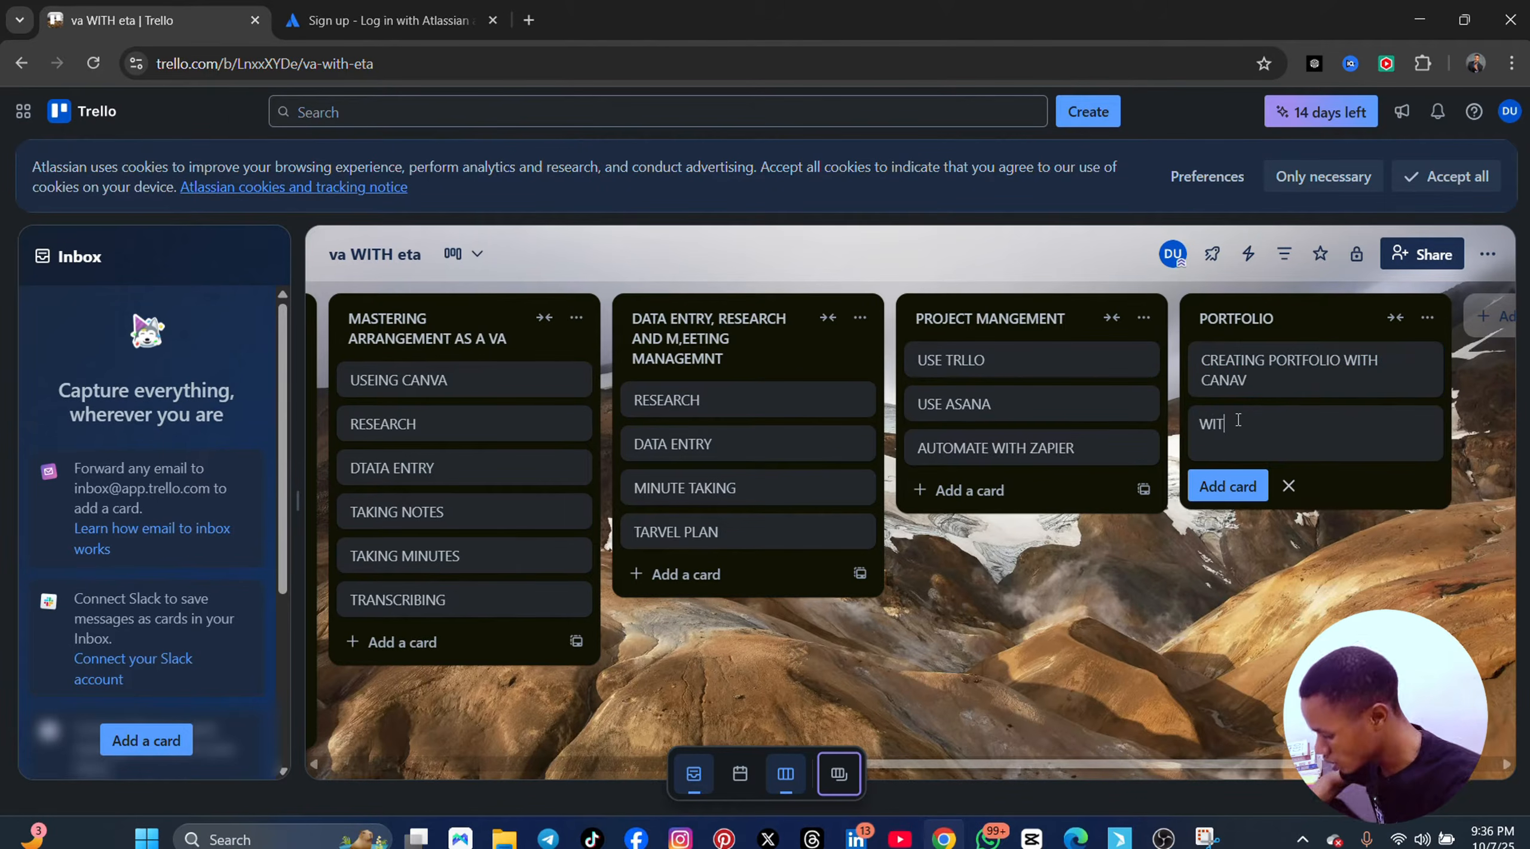
text(H GO)
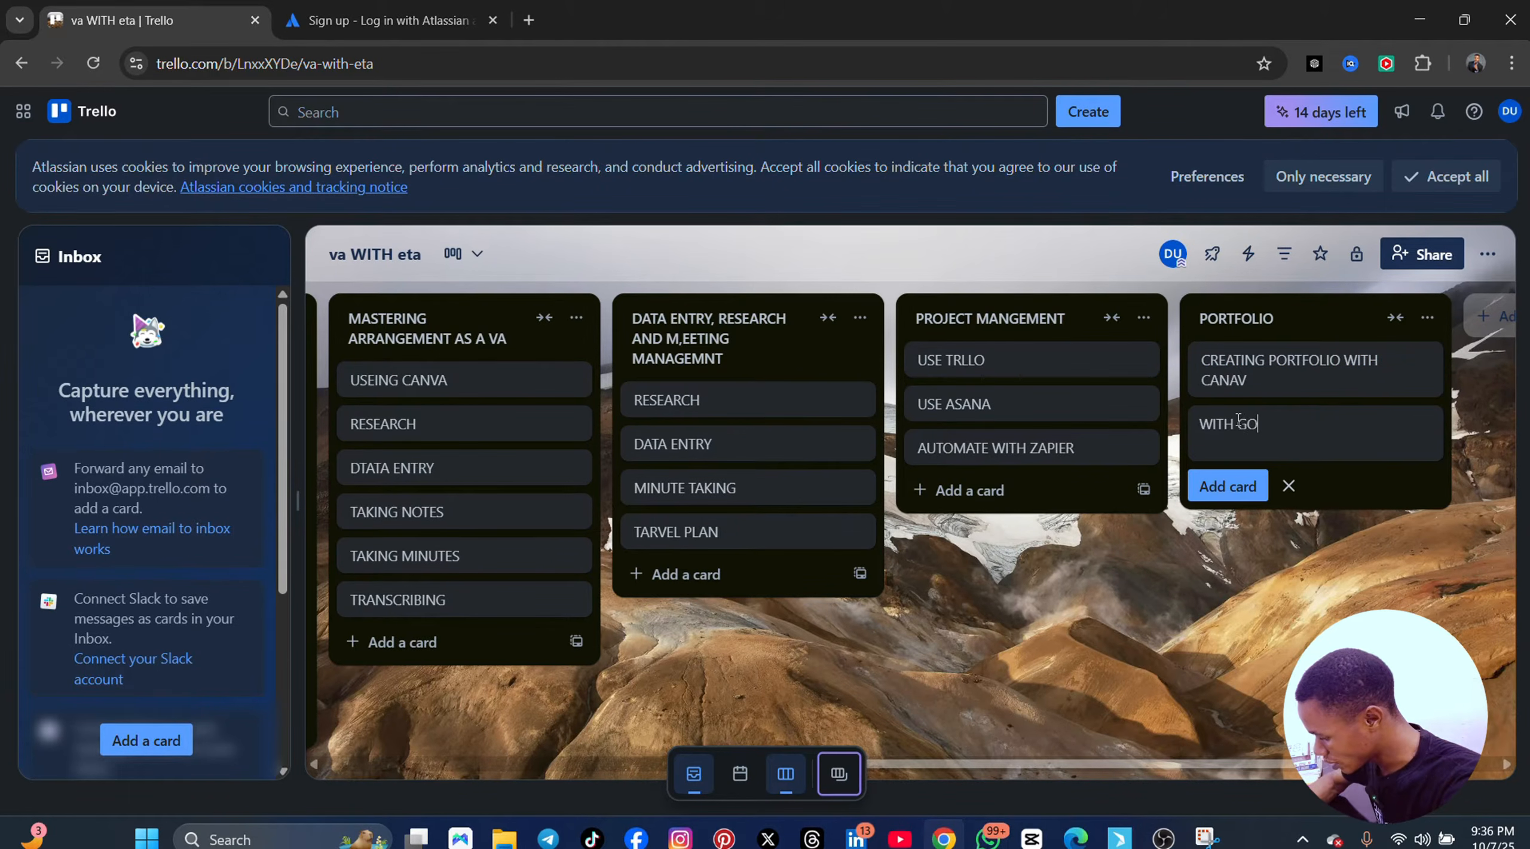
text(OGLE S)
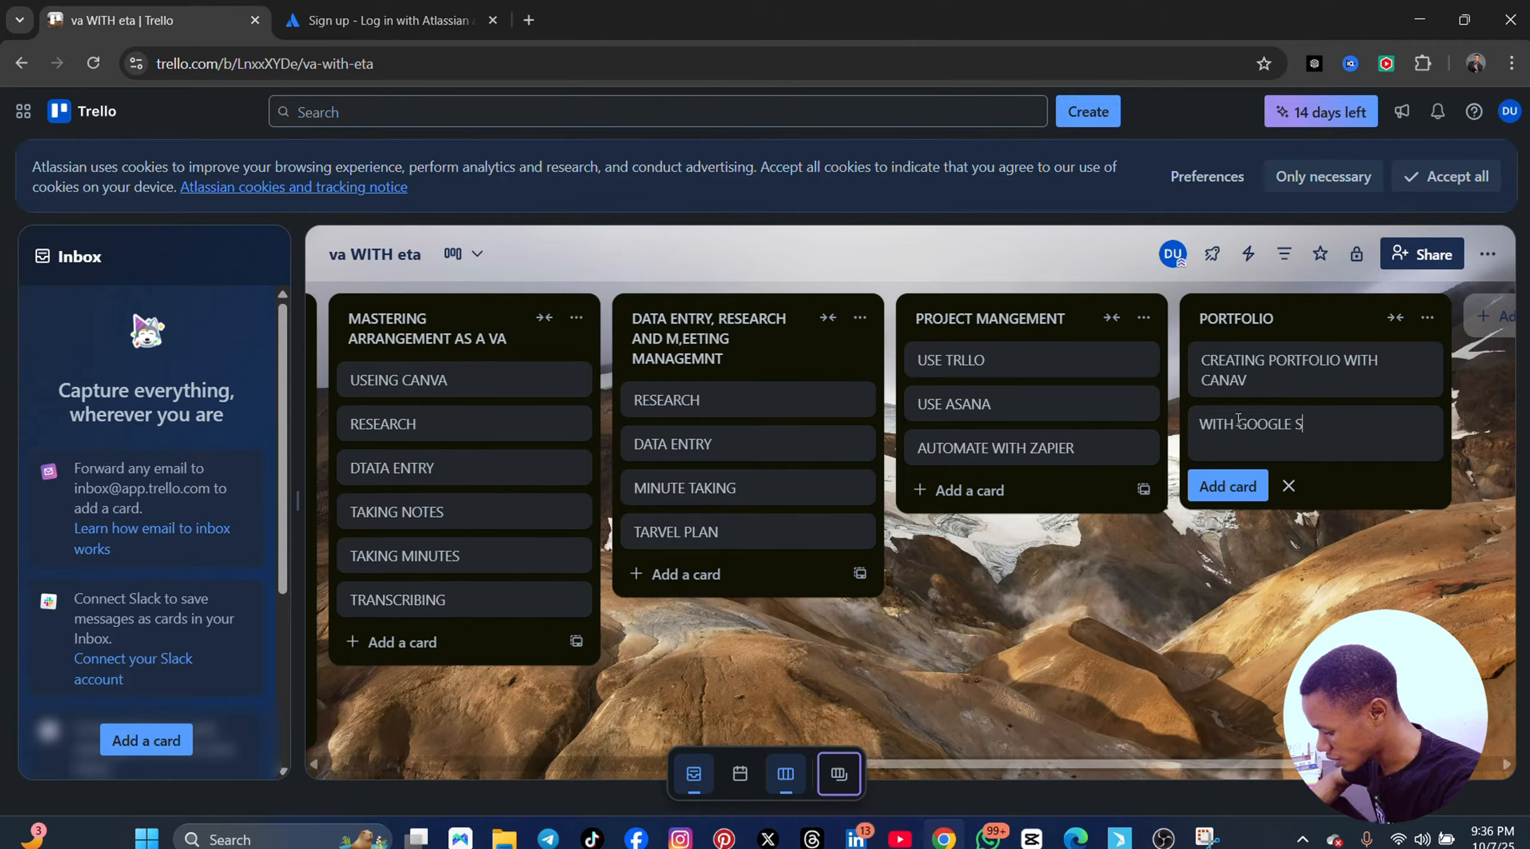
text(LIDES)
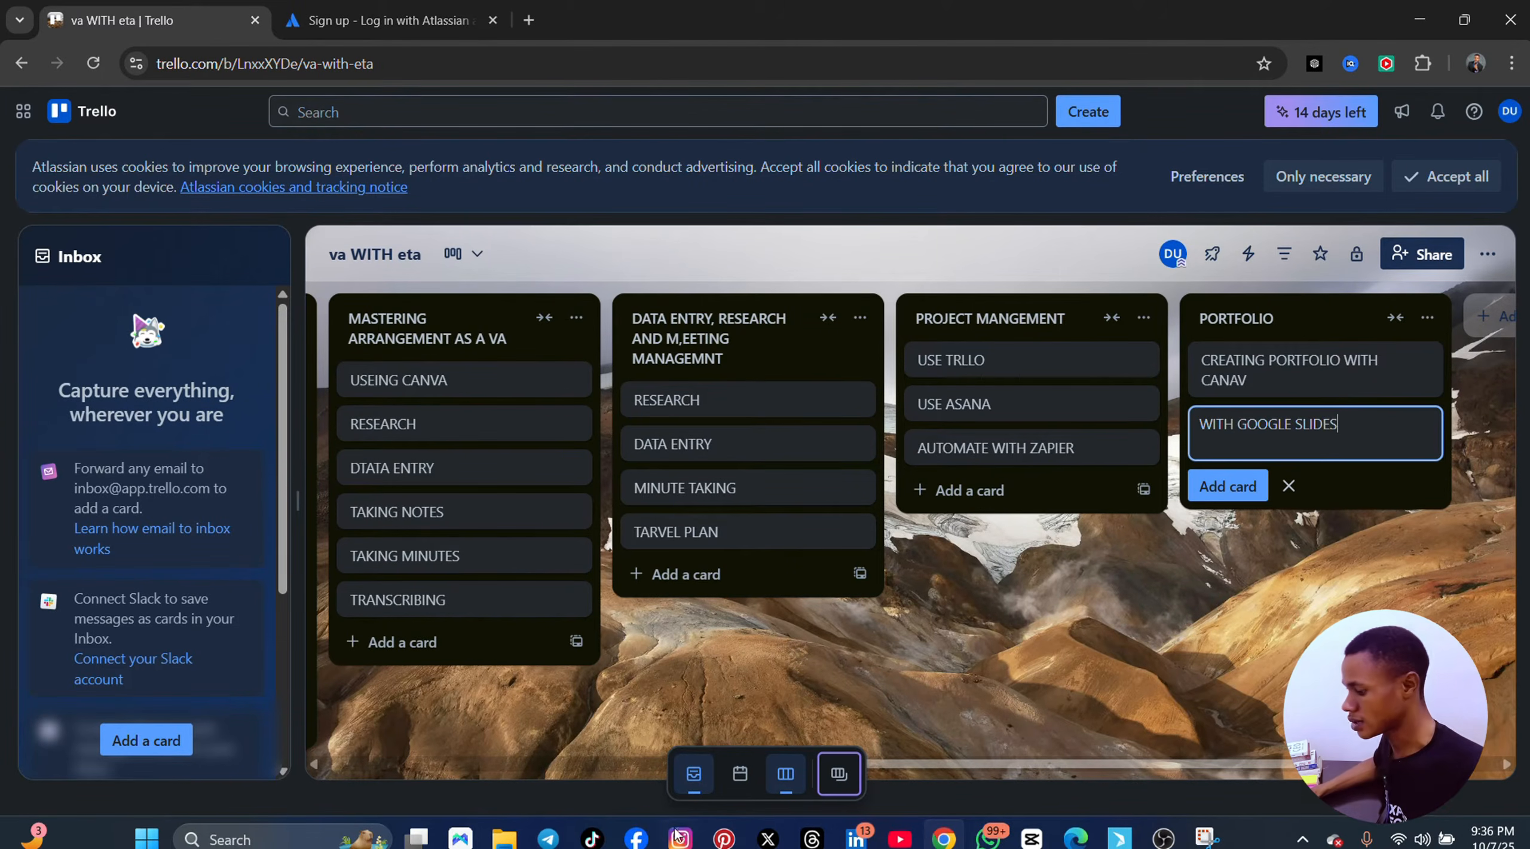
- Add cards titled "HARD SKILLS" and "SIOFT SKILLS" to the DAY 1: INTRODUCTION TO VA list
drag(1033, 762, 746, 829)
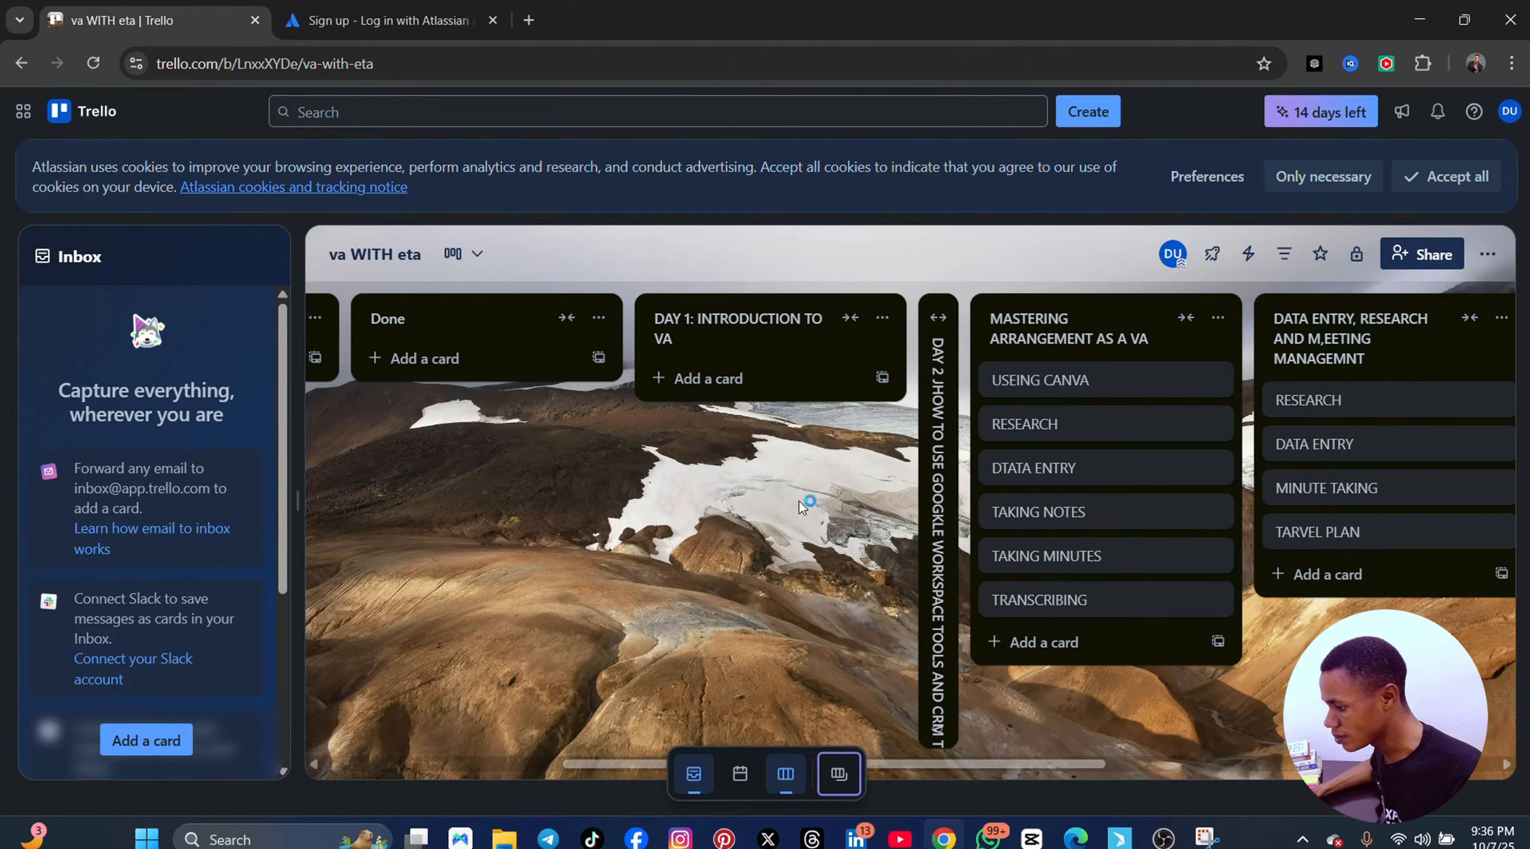
click(706, 378)
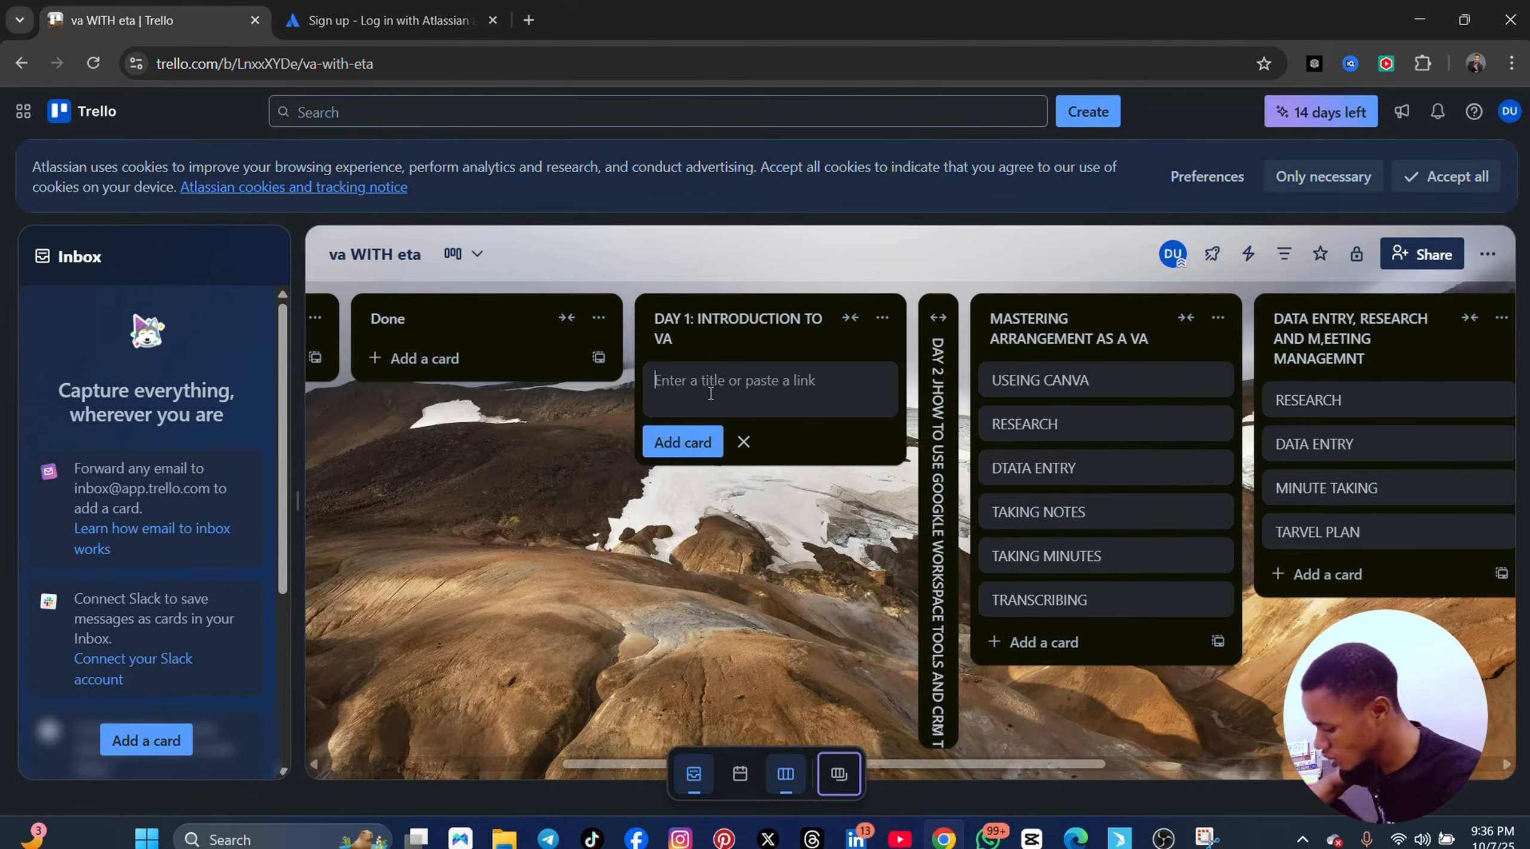
text(HAR)
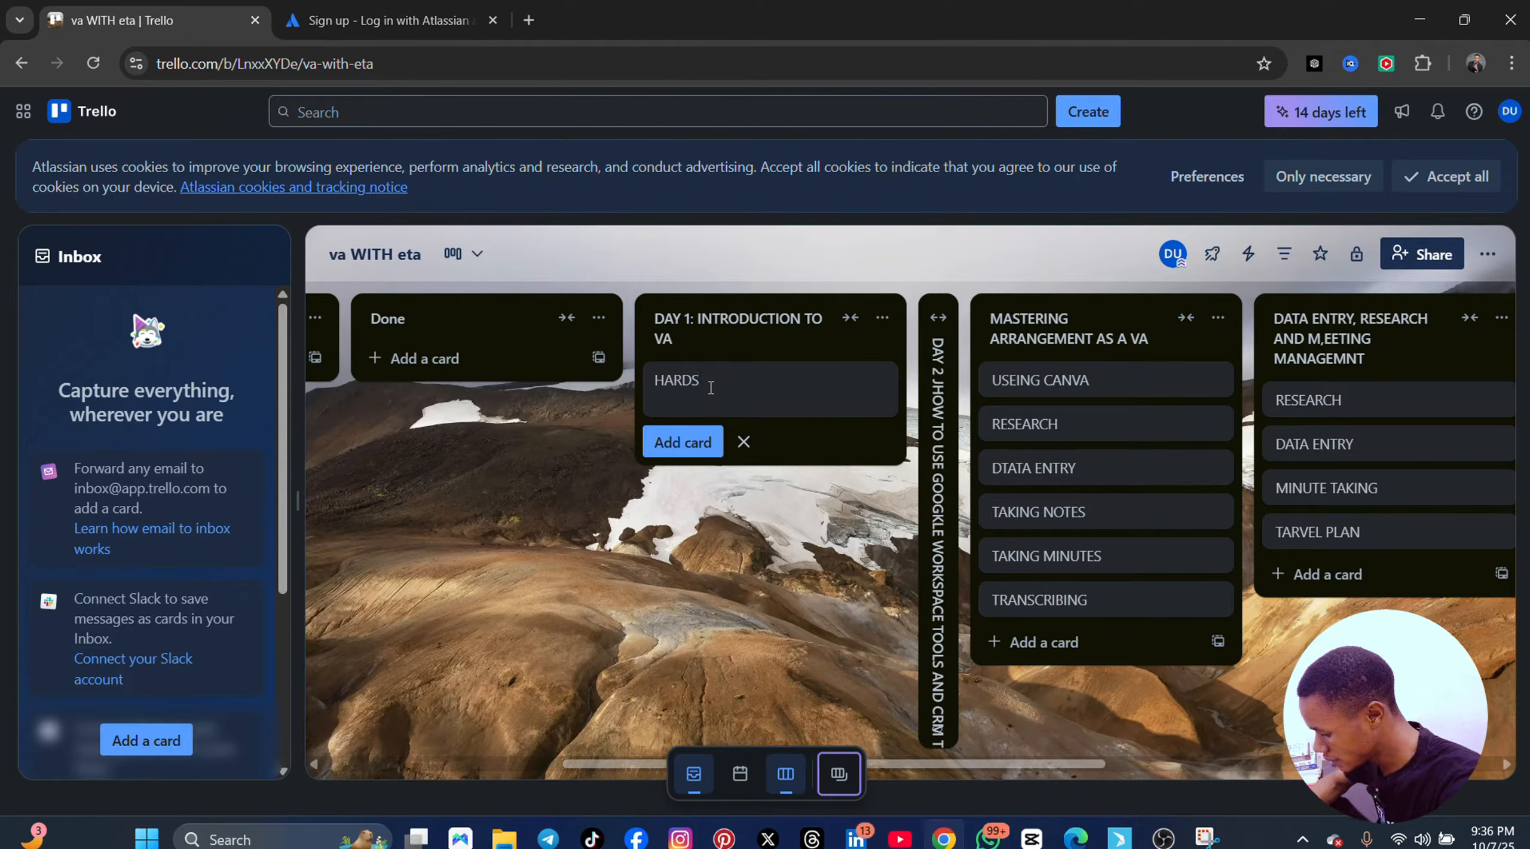
text(D SKILLS)
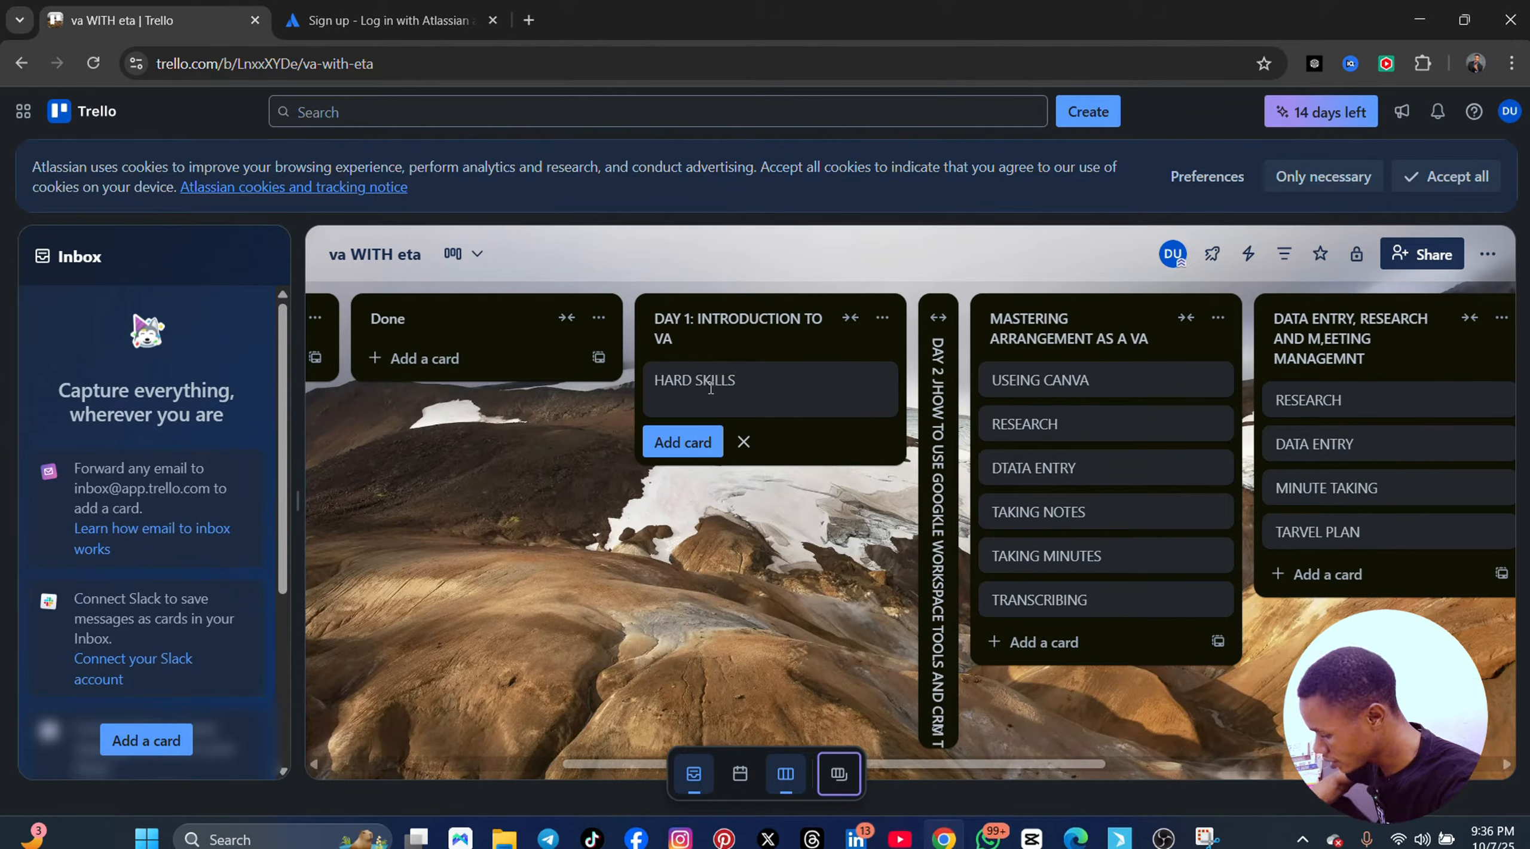
click(673, 446)
text(SIOFT S)
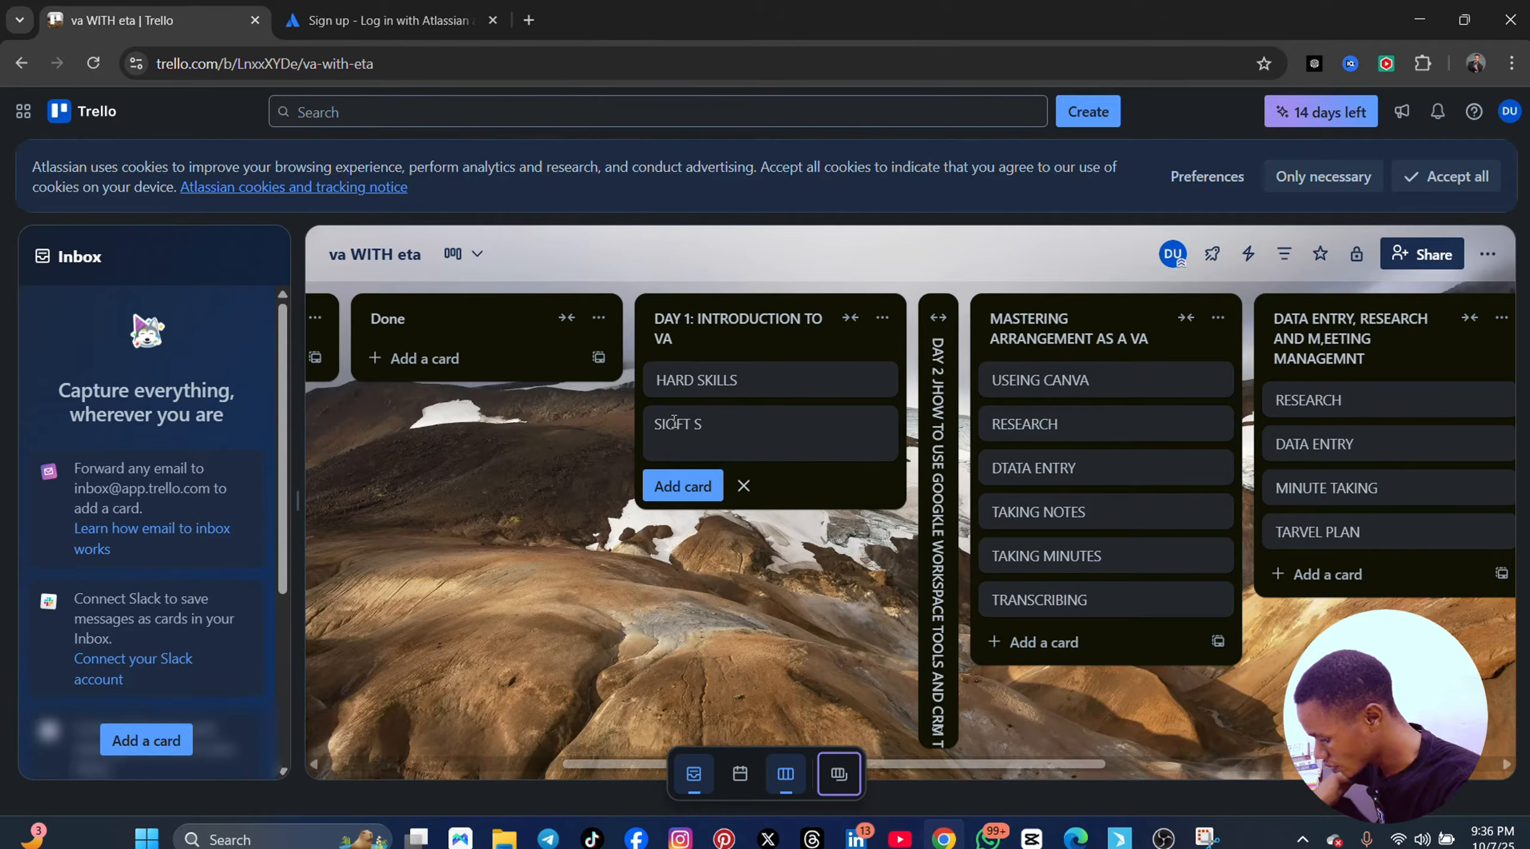
text(KILLS)
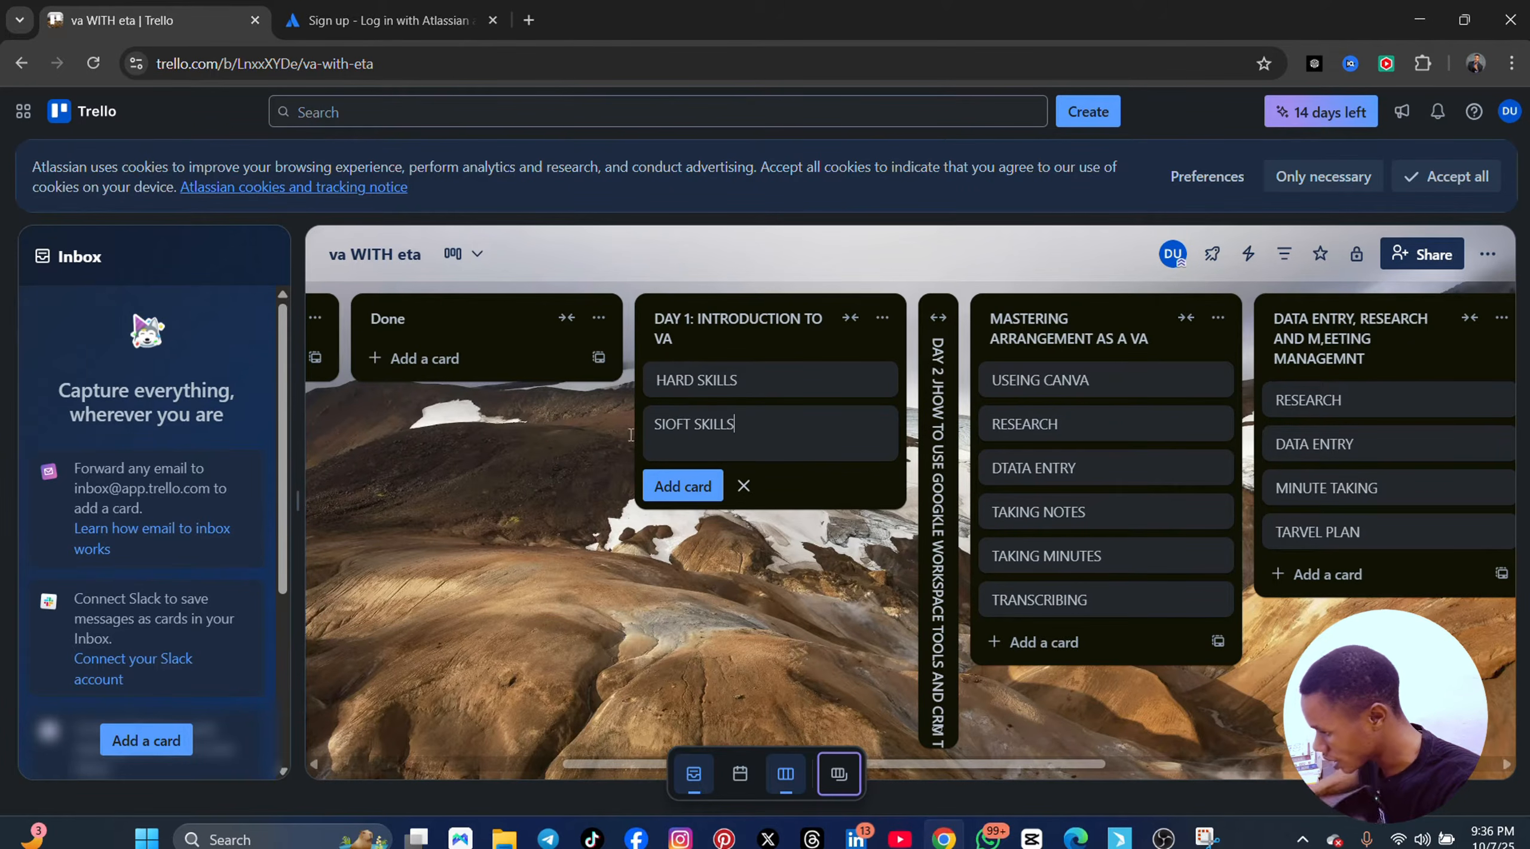
click(660, 485)
- Add cards titled "COMMUNCATION" and "TIME MANAGEMENT" below the SIOFT SKILLS card in the DAY 1 list
text(COMM)
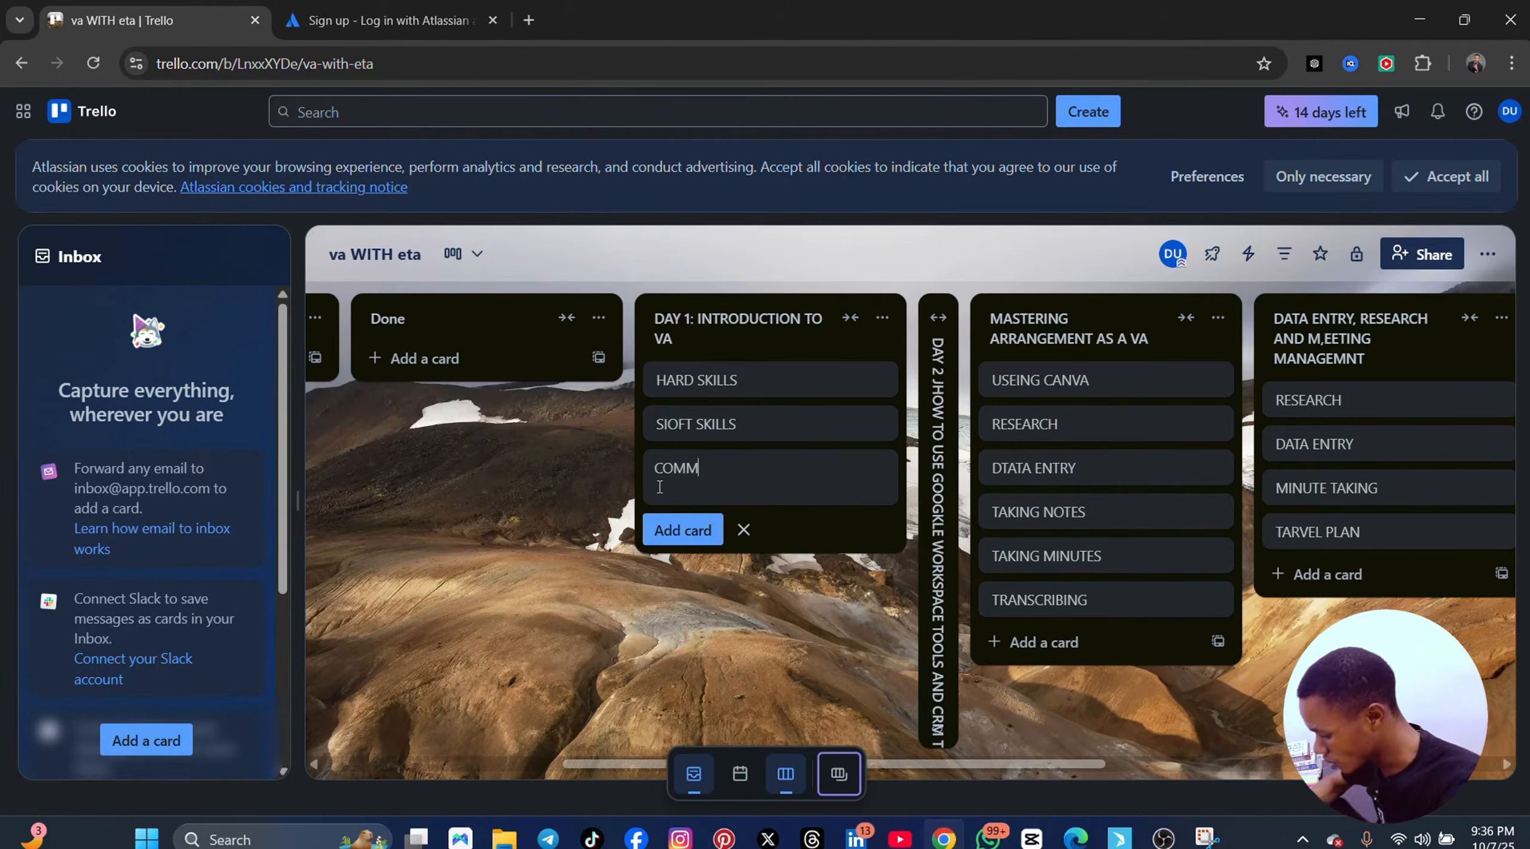
text(UNCATION)
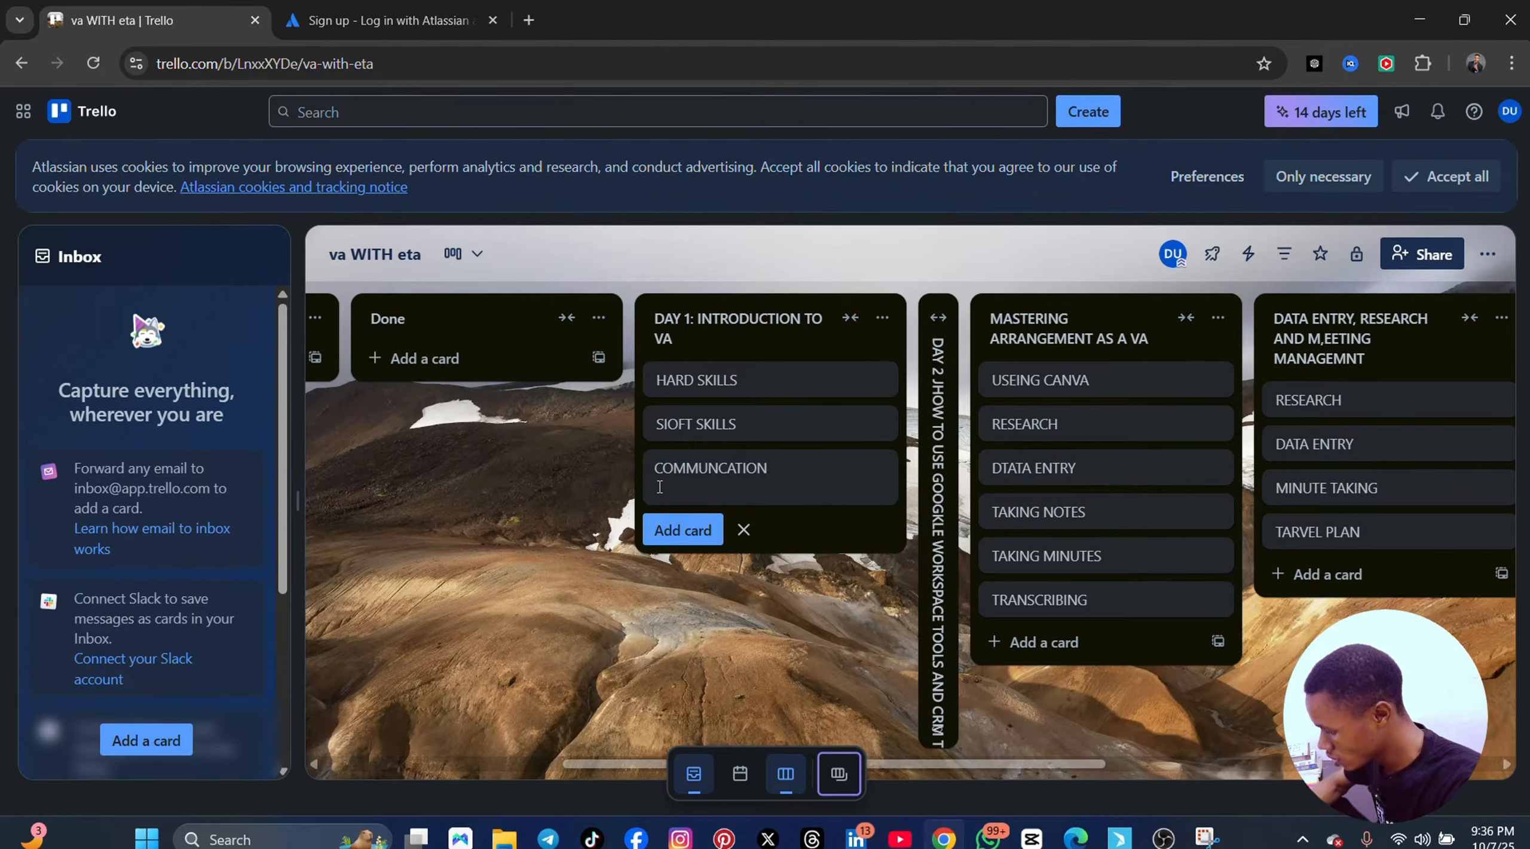
click(681, 527)
text(TI)
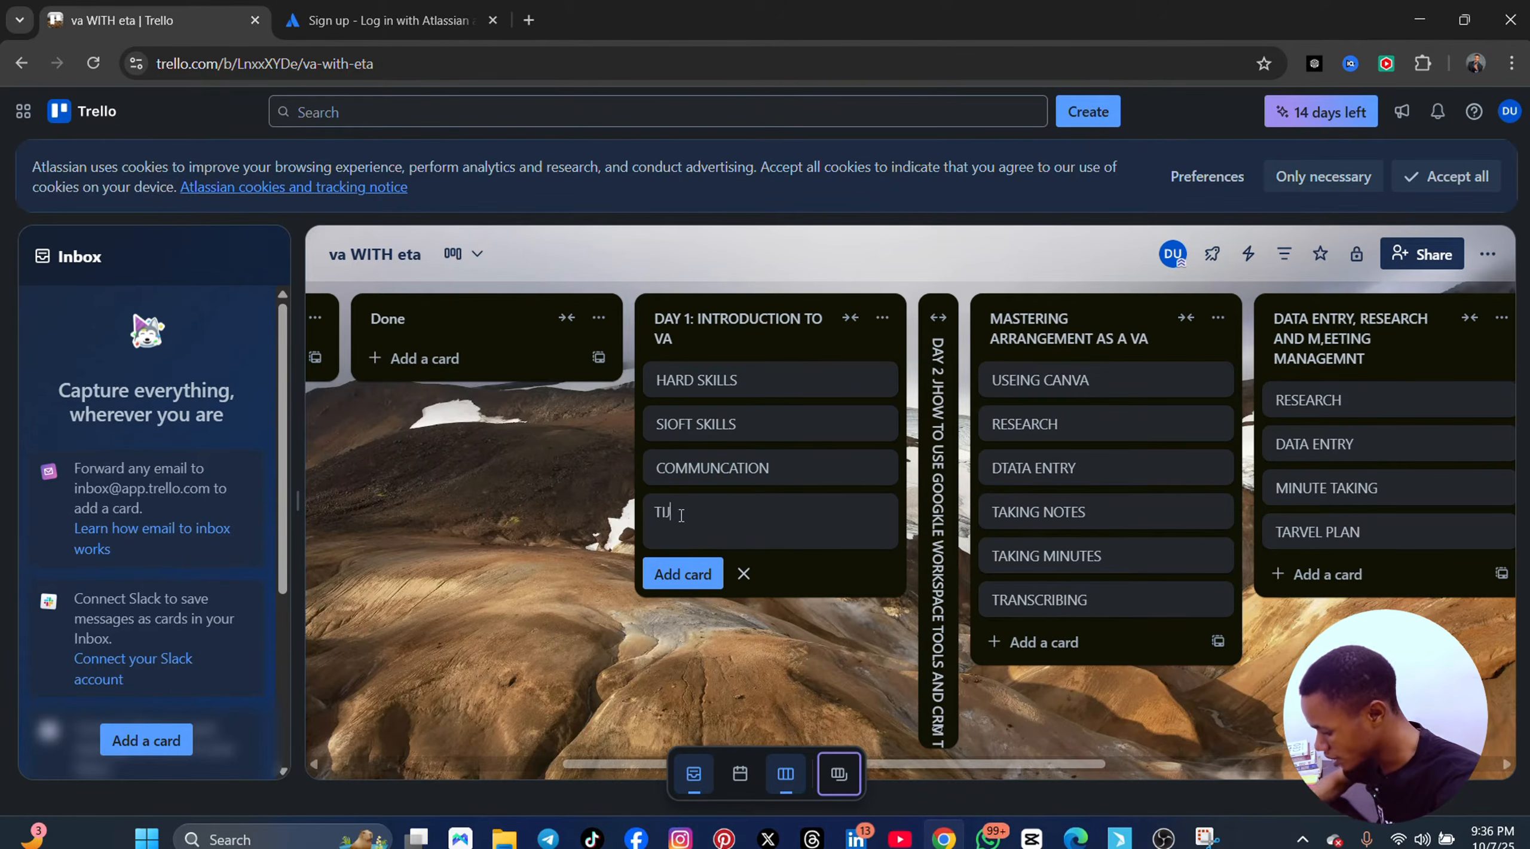
text(ME MANAGEMENT)
click(695, 586)
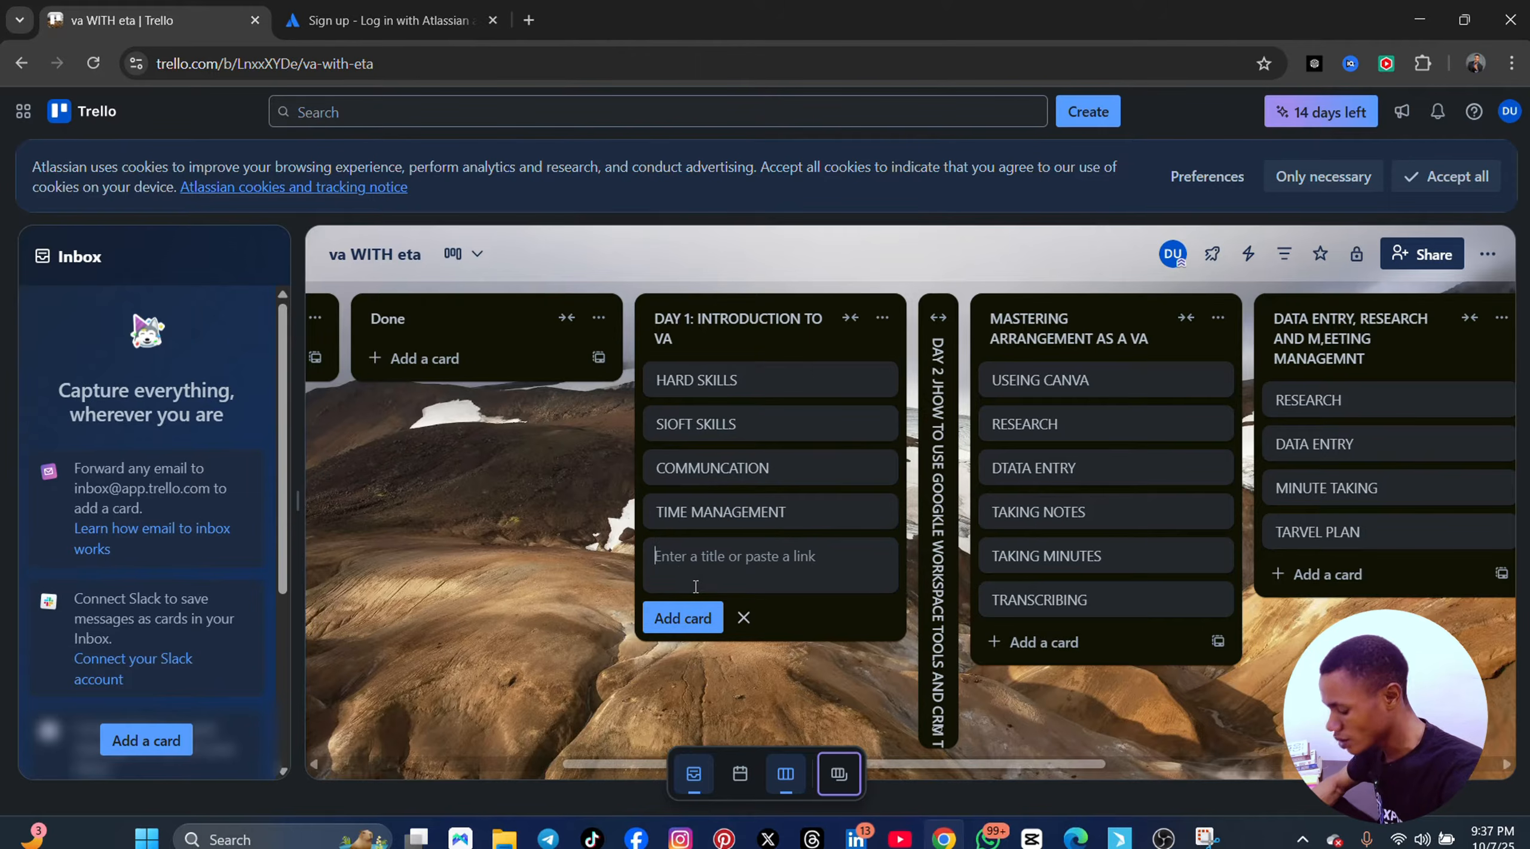
- Enter "LISTENING" as the title of a new card below the TIME MANAGEMENT card in the DAY 1 list
text(KL)
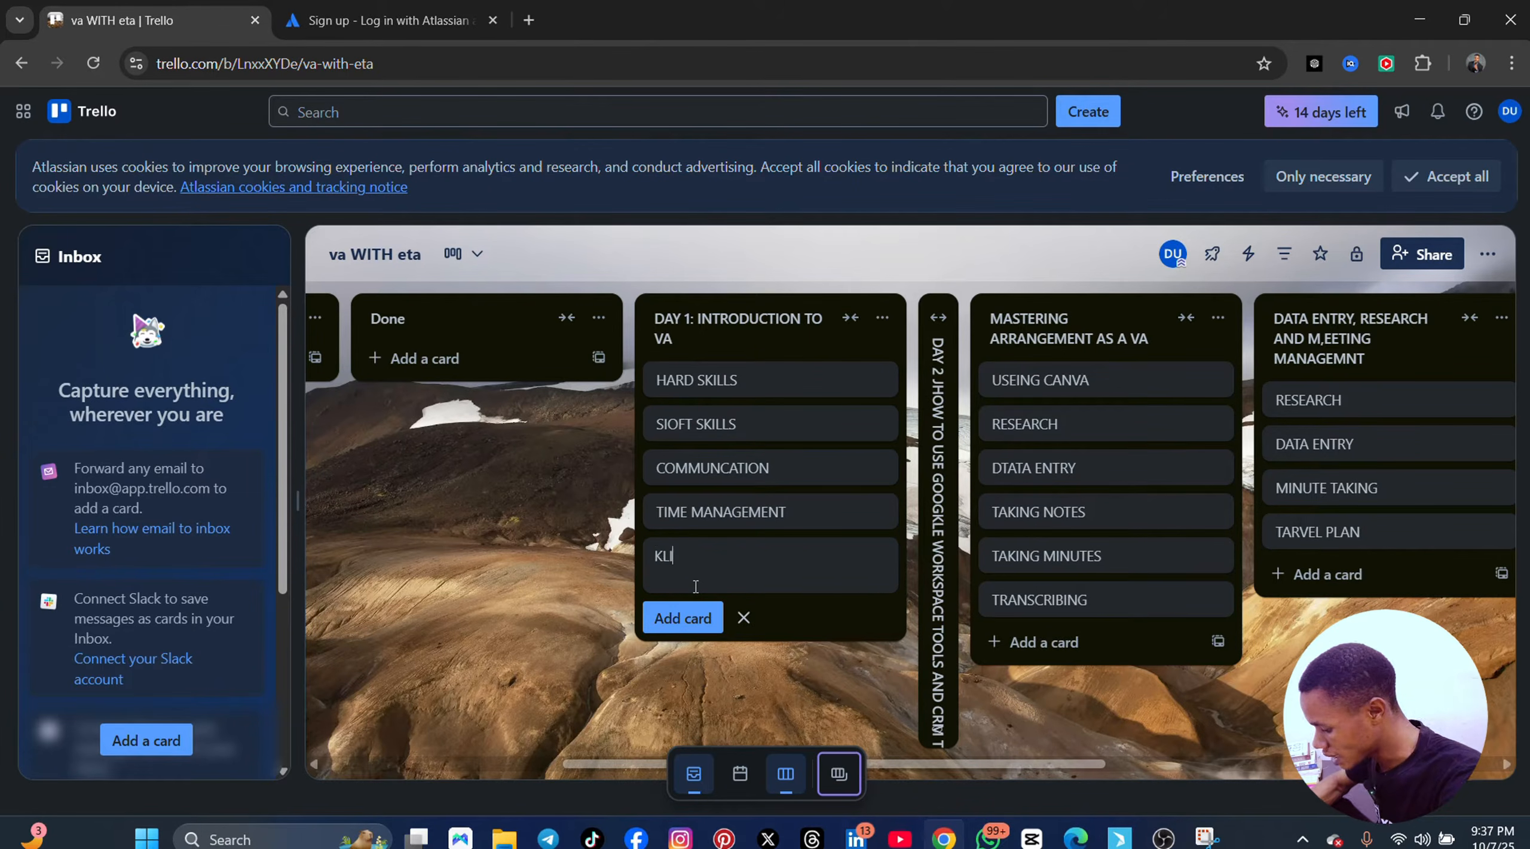
text(ISTER-=)
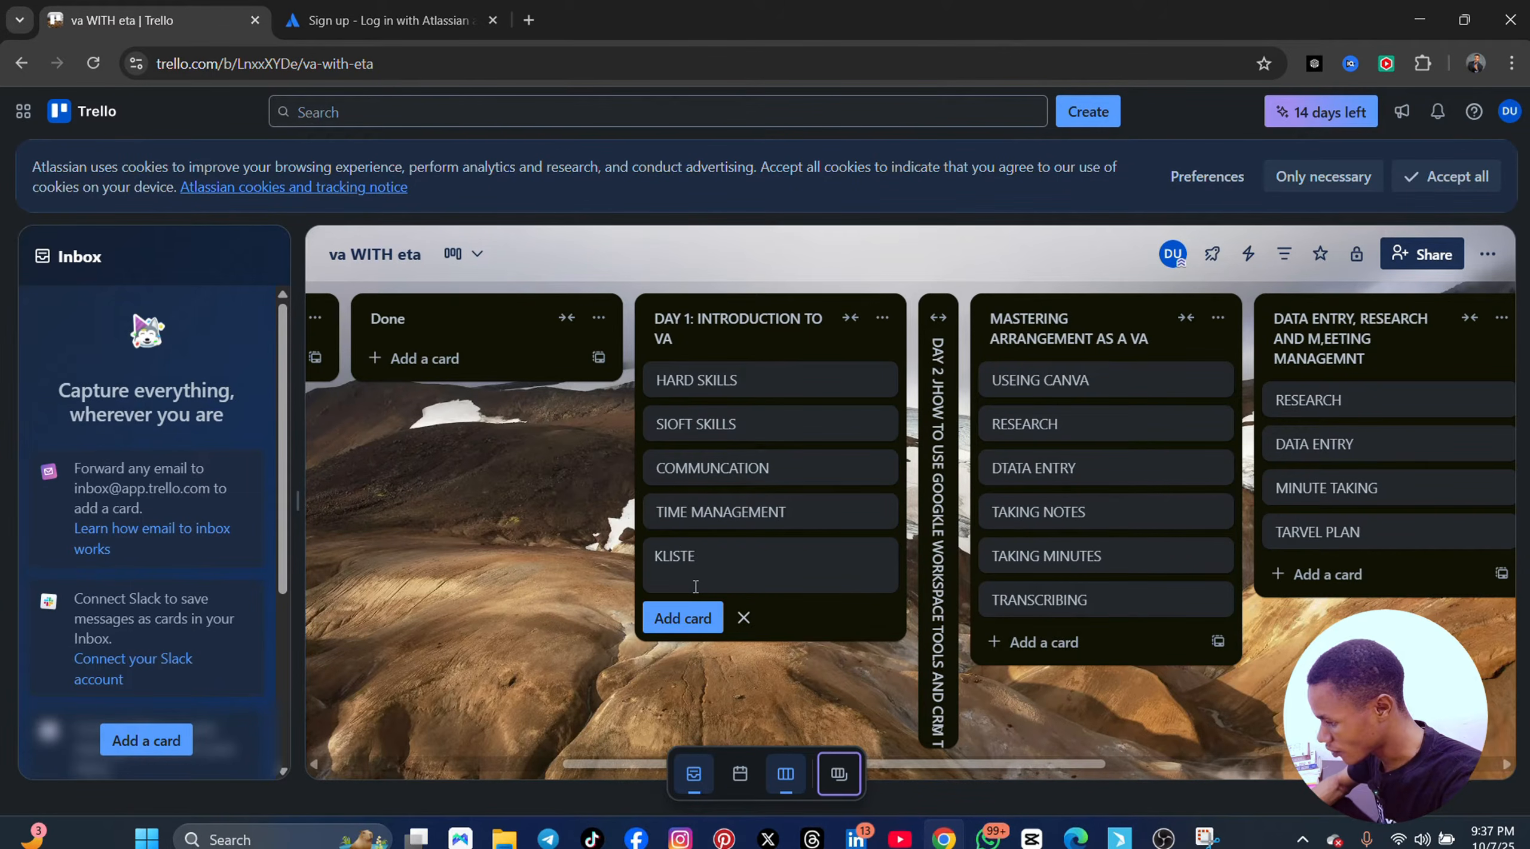
key(BackSpace)
key(BackSpace)
key(BackSpace)
key(BackSpace)
key(BackSpace)
text(LISTENUING)
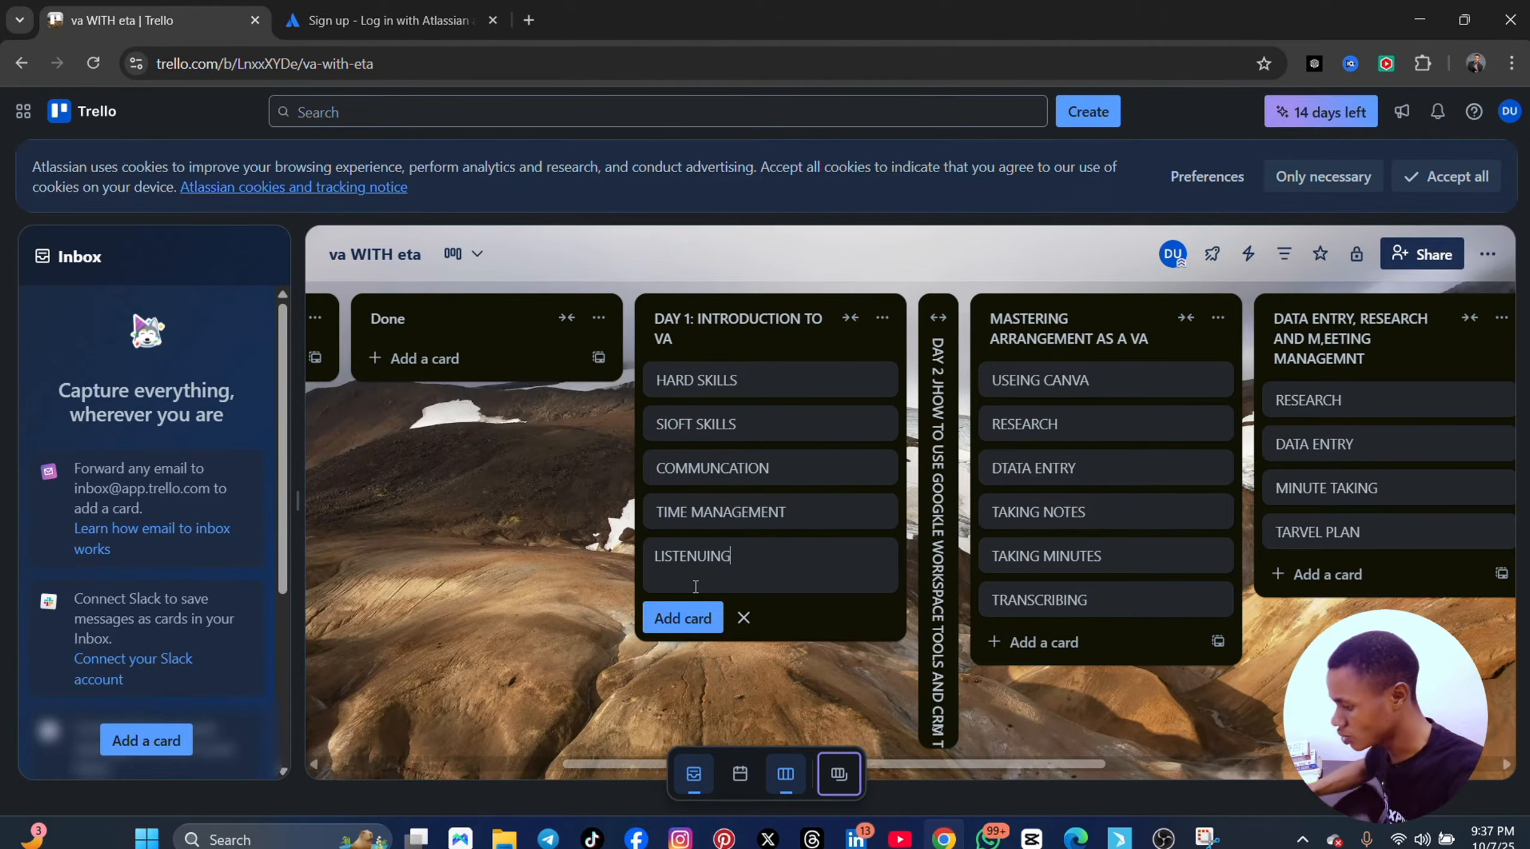
key(BackSpace)
key(BackSpace)
key(BackSpace)
key(BackSpace)
text(ING)
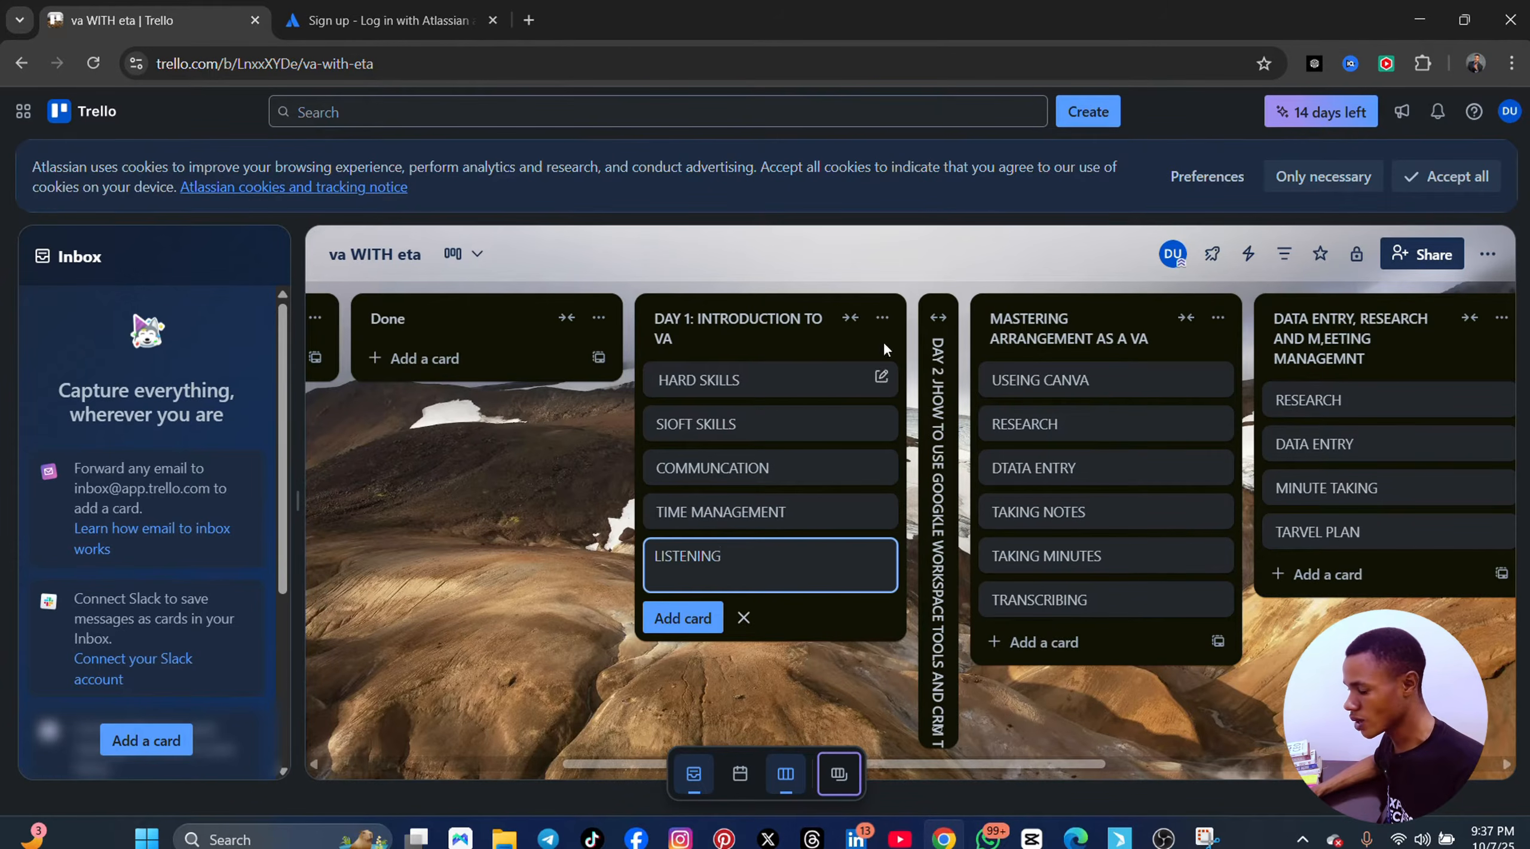
- Expand the collapsed DAY 2 list and add cards titled "DRIVE" and "GOOGLE FORM" to it
click(937, 330)
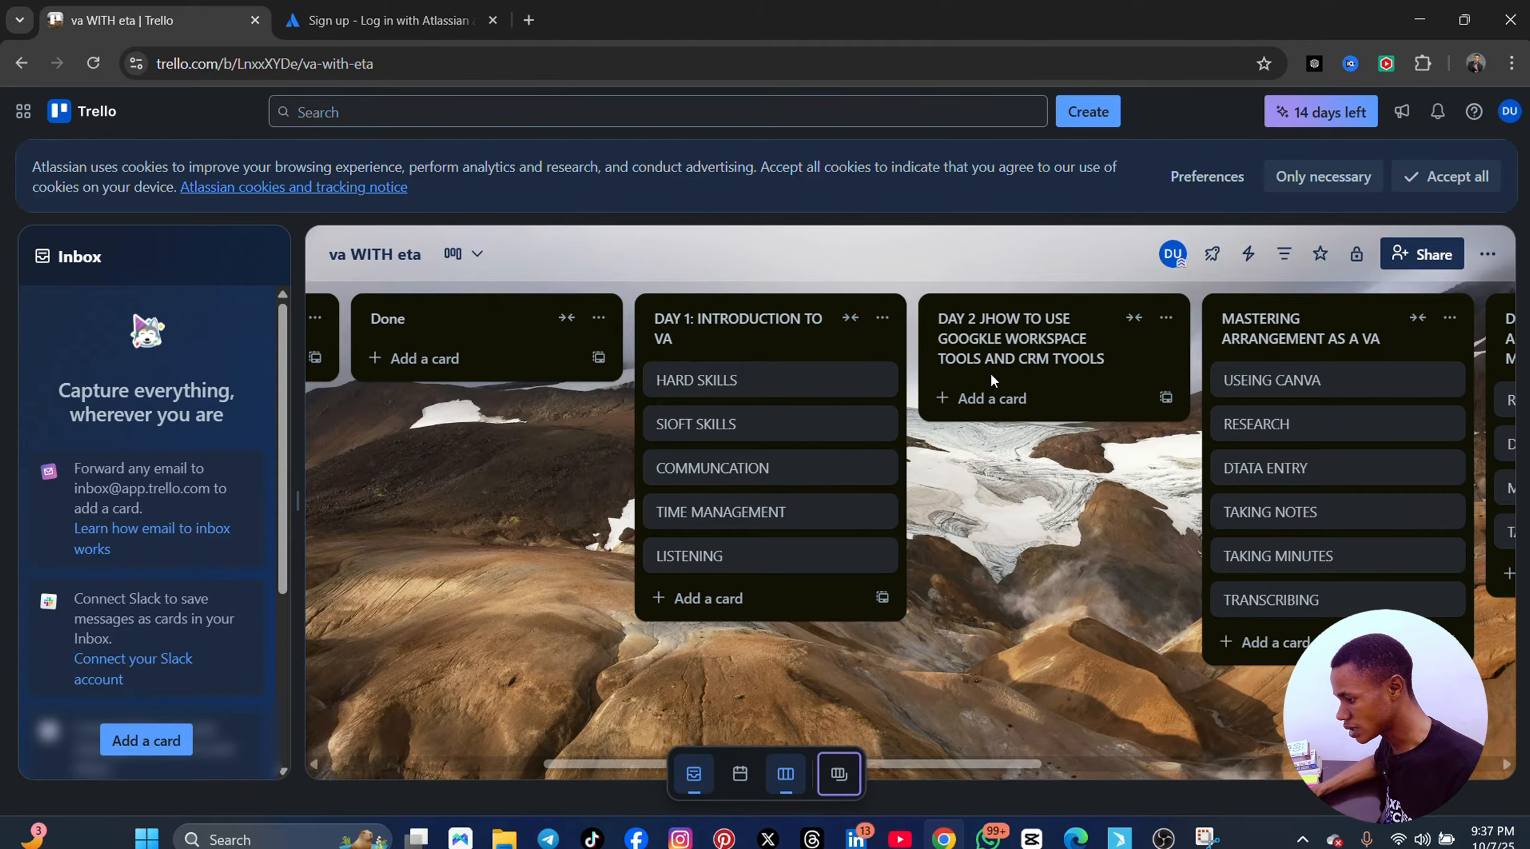
click(1006, 397)
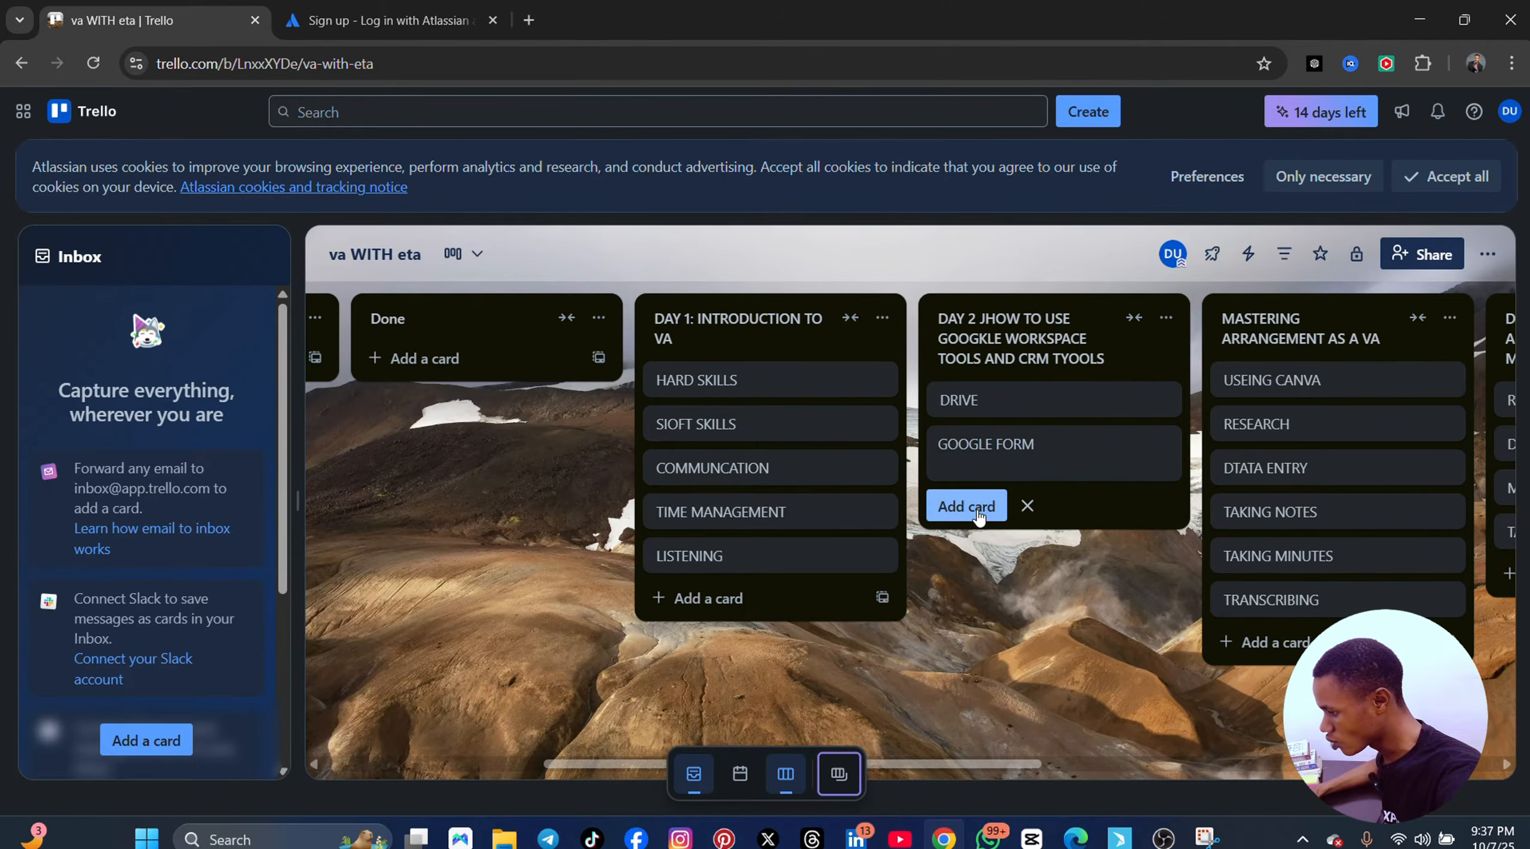
click(979, 508)
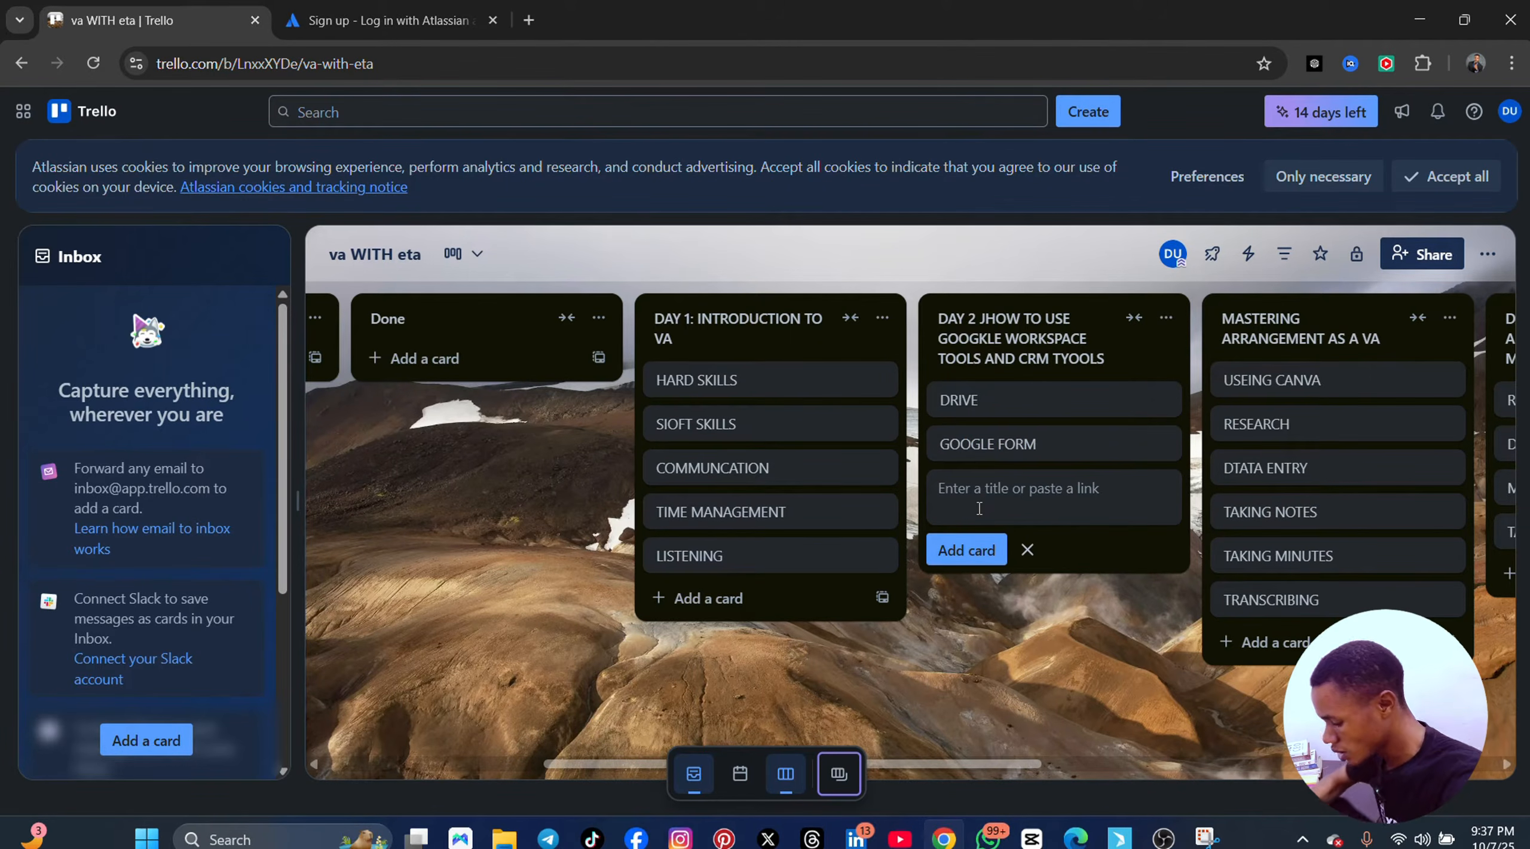
- Add cards titled "DRIVE", "EXCEL" and "SLIDES" below the GOOGLE FORM card in the DAY 2 list
text(DRIVE)
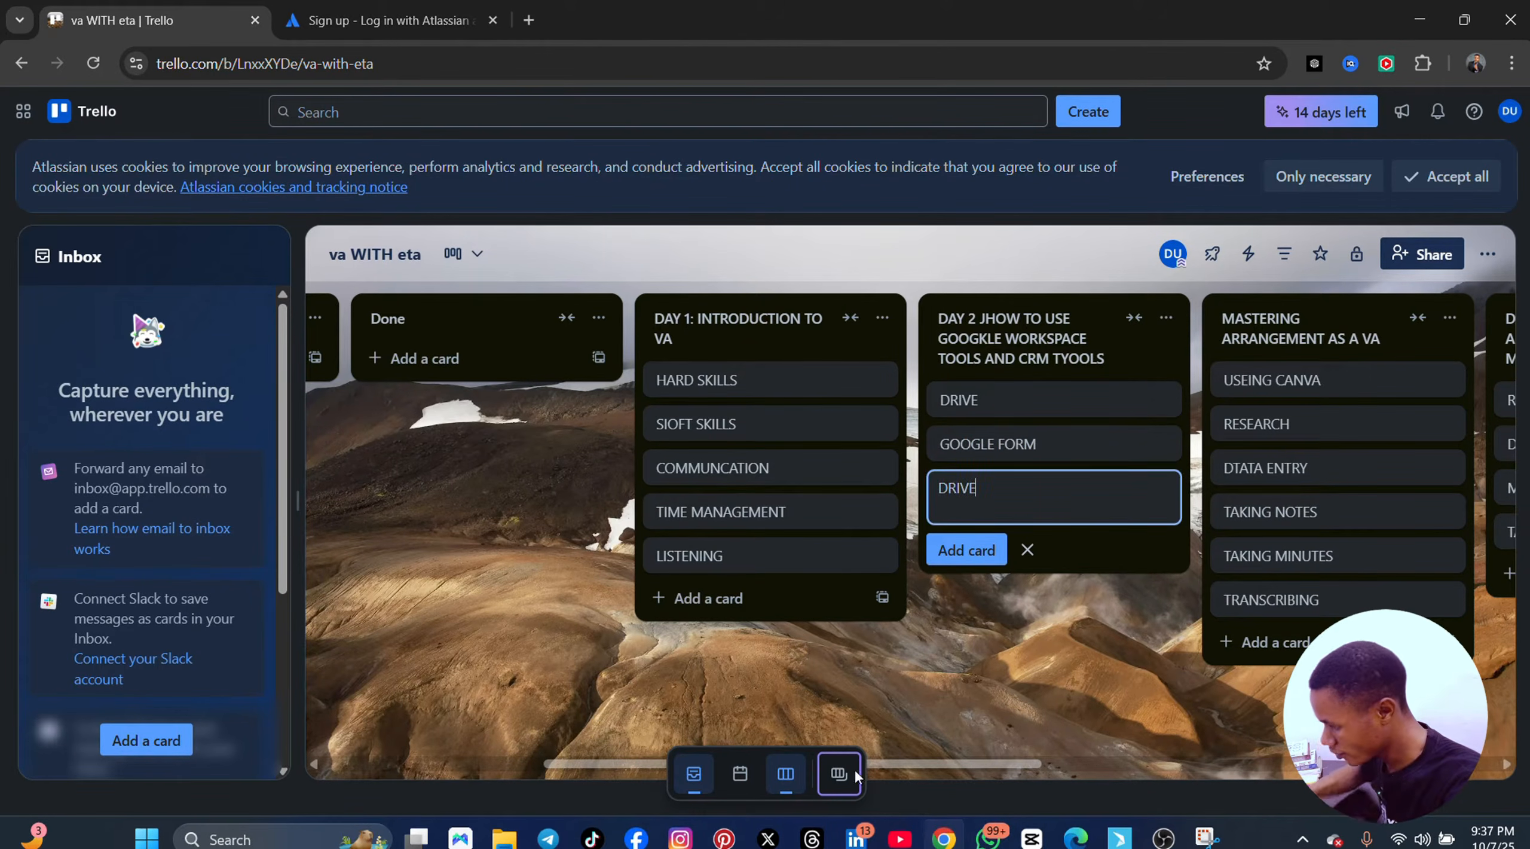
click(953, 550)
text(EXCEL)
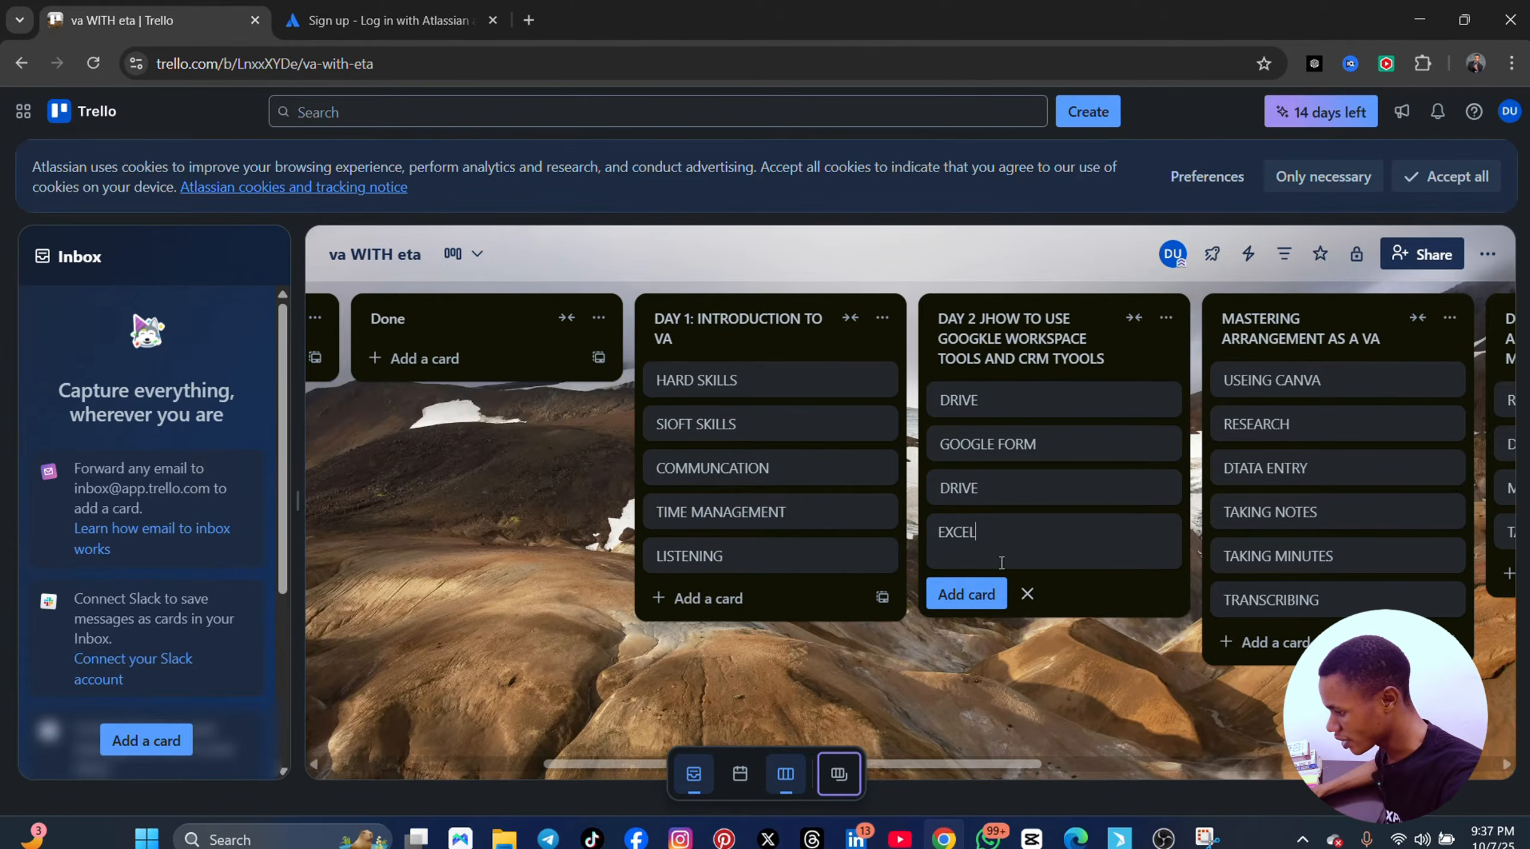
key(Return)
text(SLIDES)
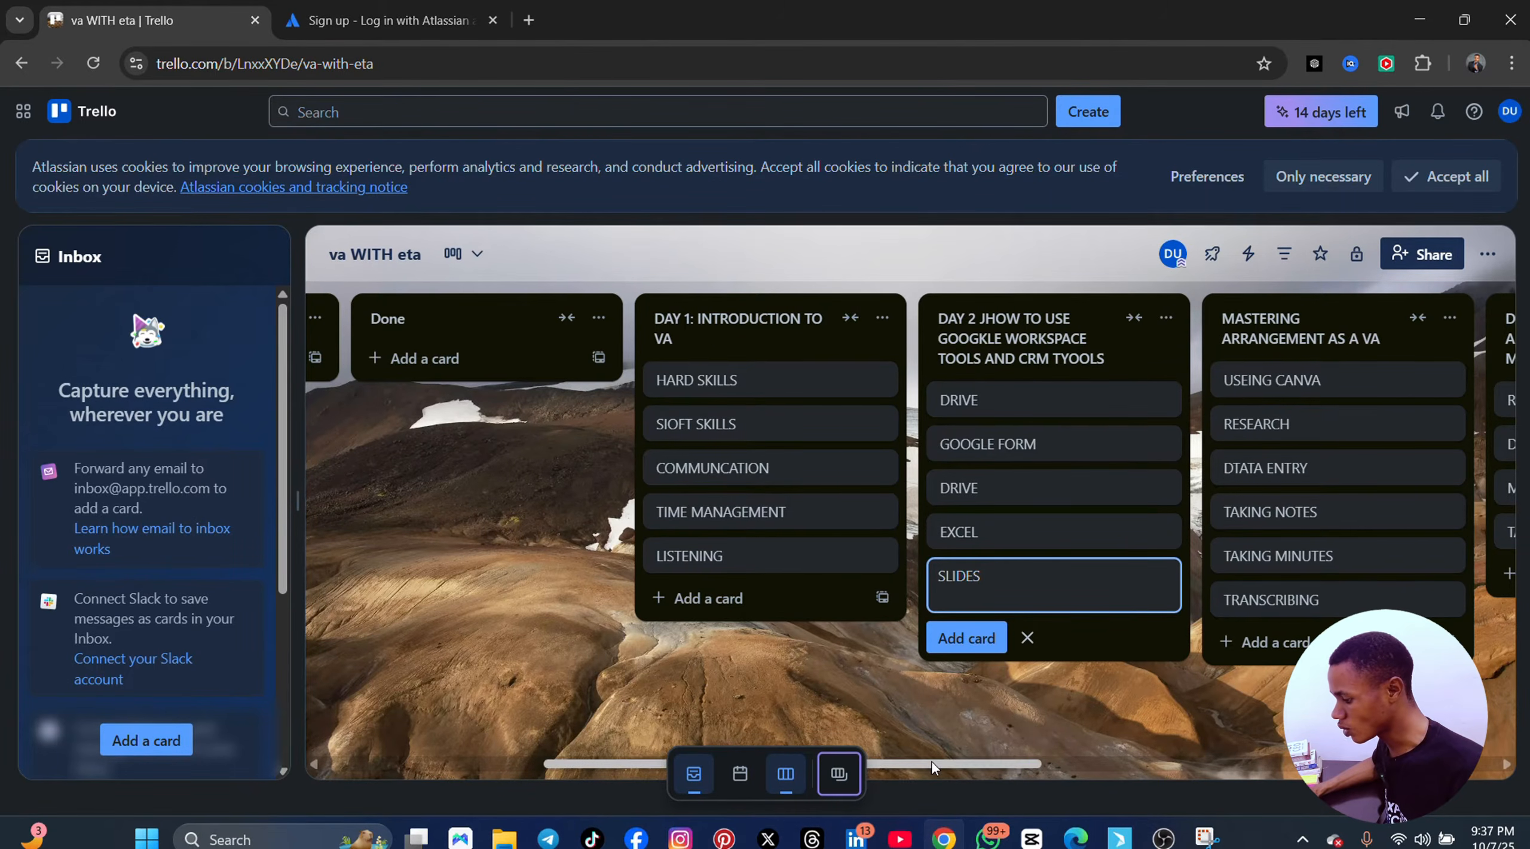
- Add a card titled "DAY ONE INTORDUCTION" below the SIOFT SKILLS card in the To Do list
drag(932, 761, 655, 771)
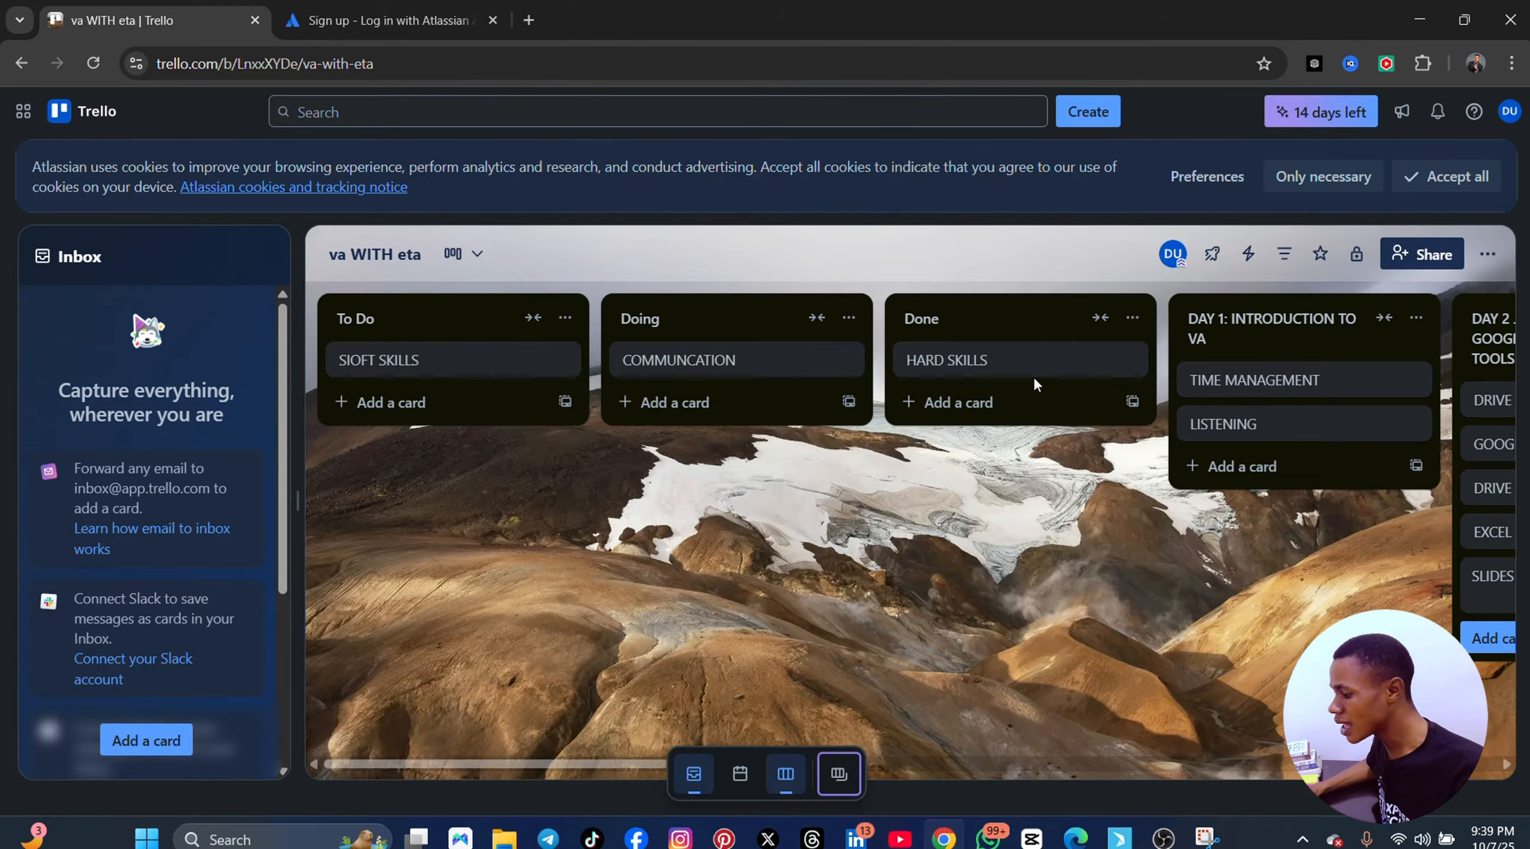
click(385, 402)
text(IN)
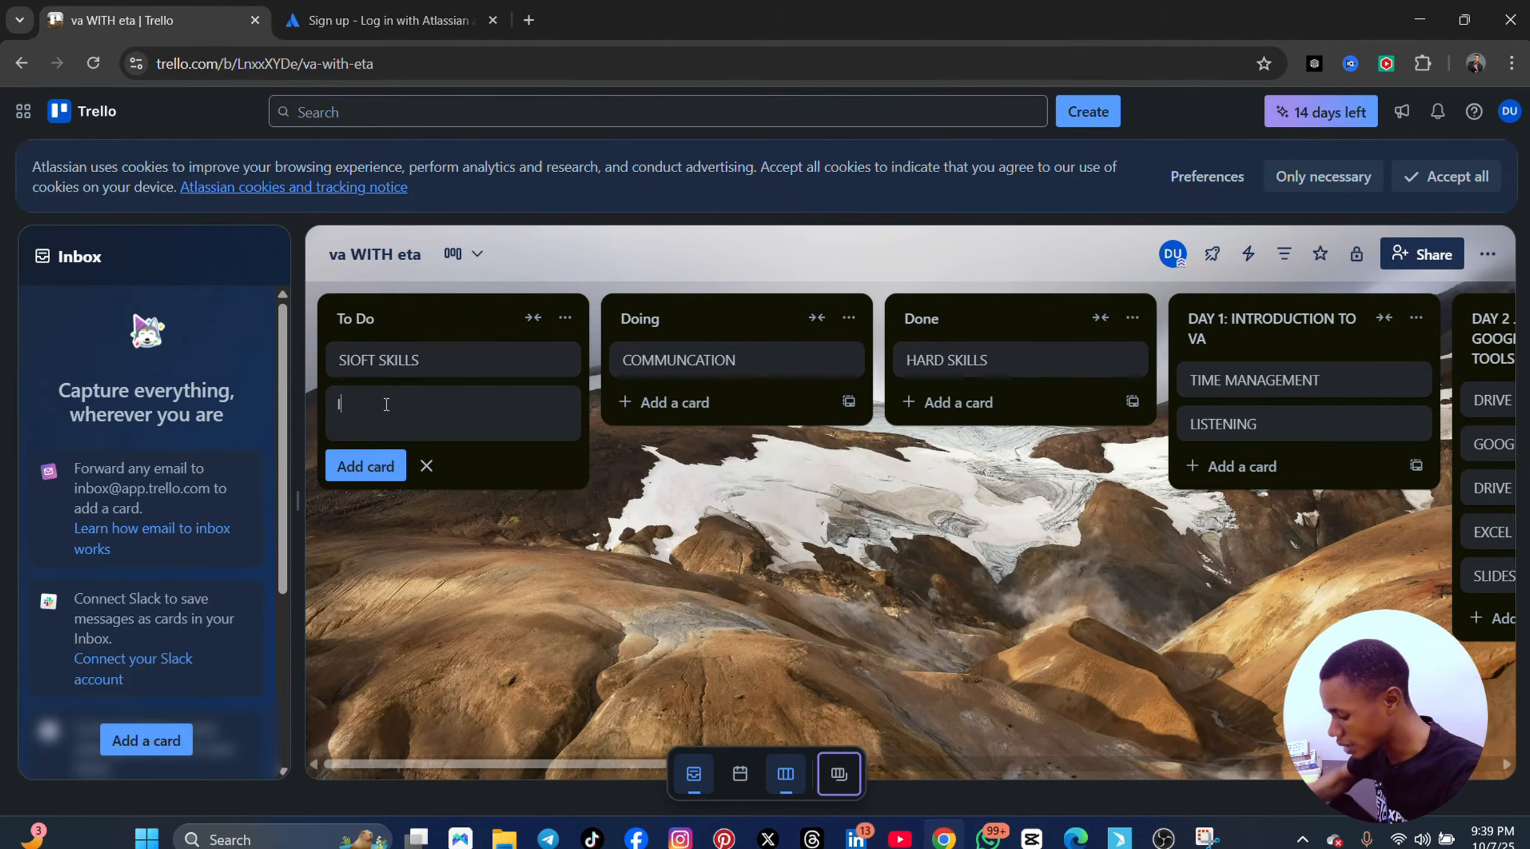
key(BackSpace)
key(BackSpace)
text(D)
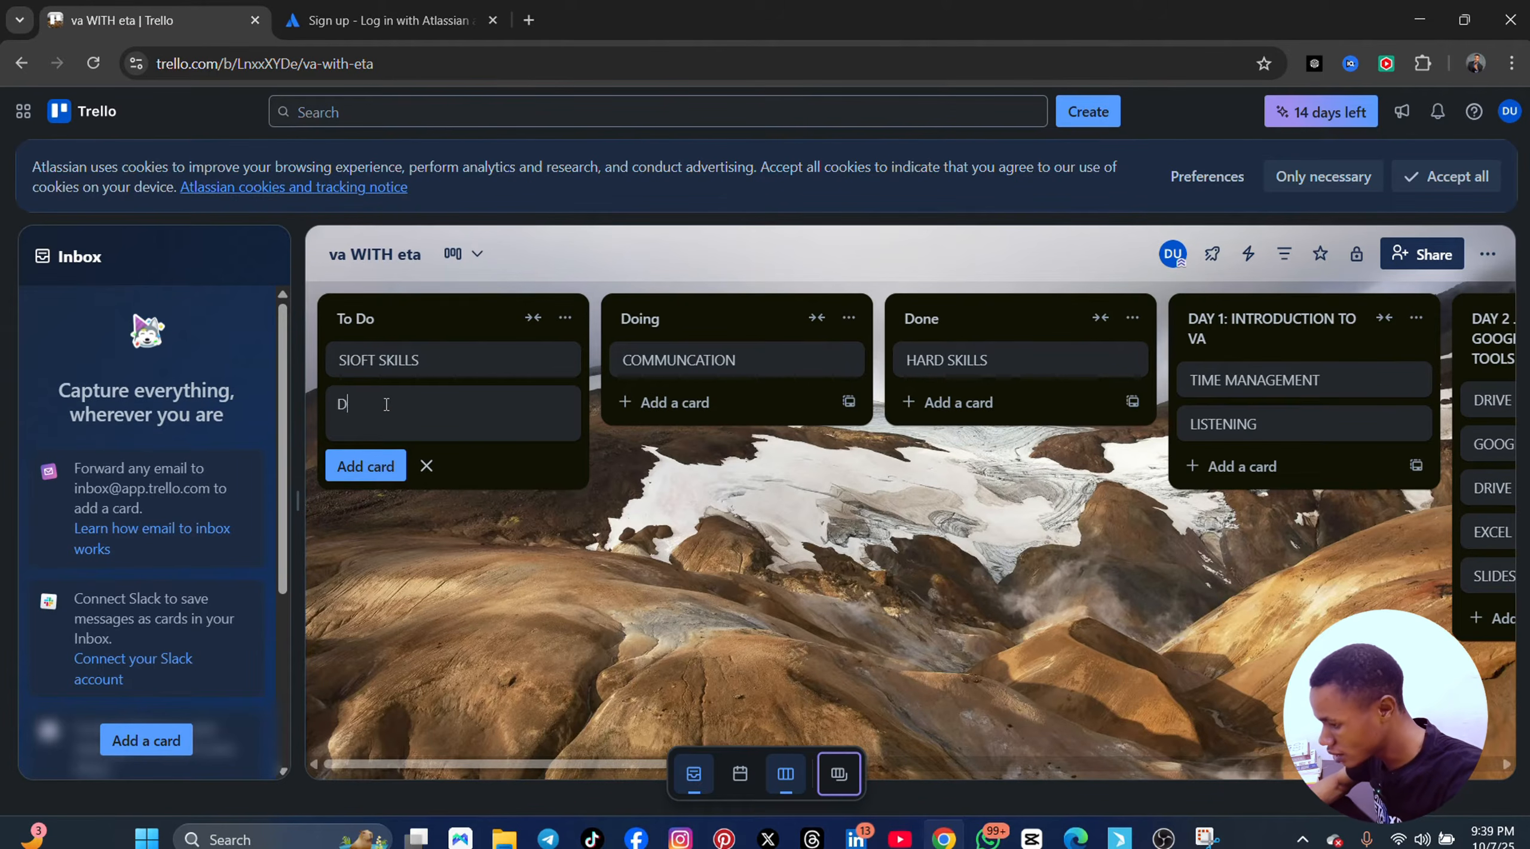
text(AY ONE INTORDYC)
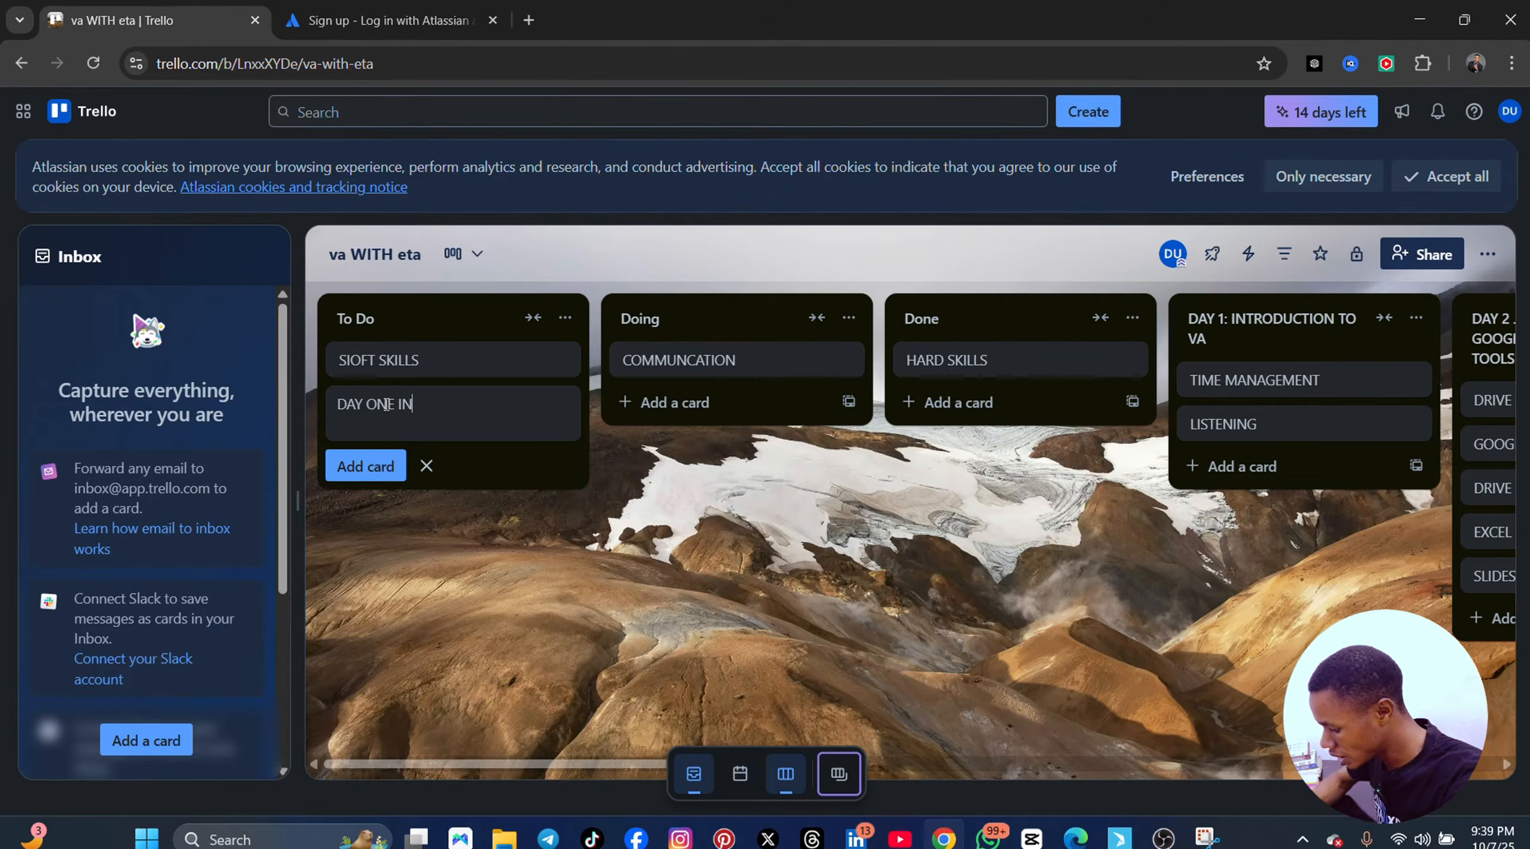
key(BackSpace)
key(BackSpace)
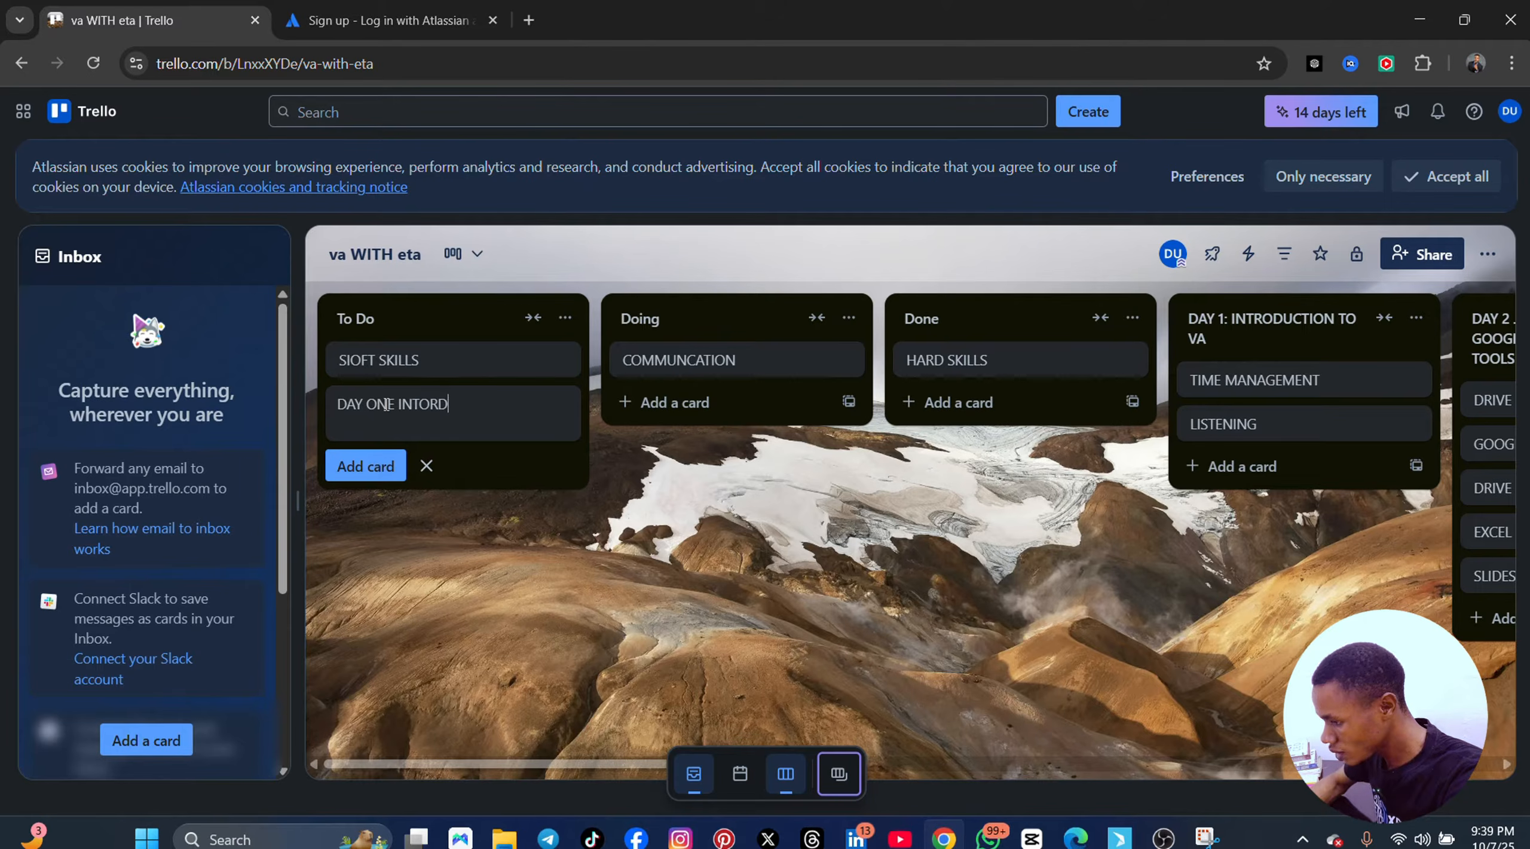
text(CTION)
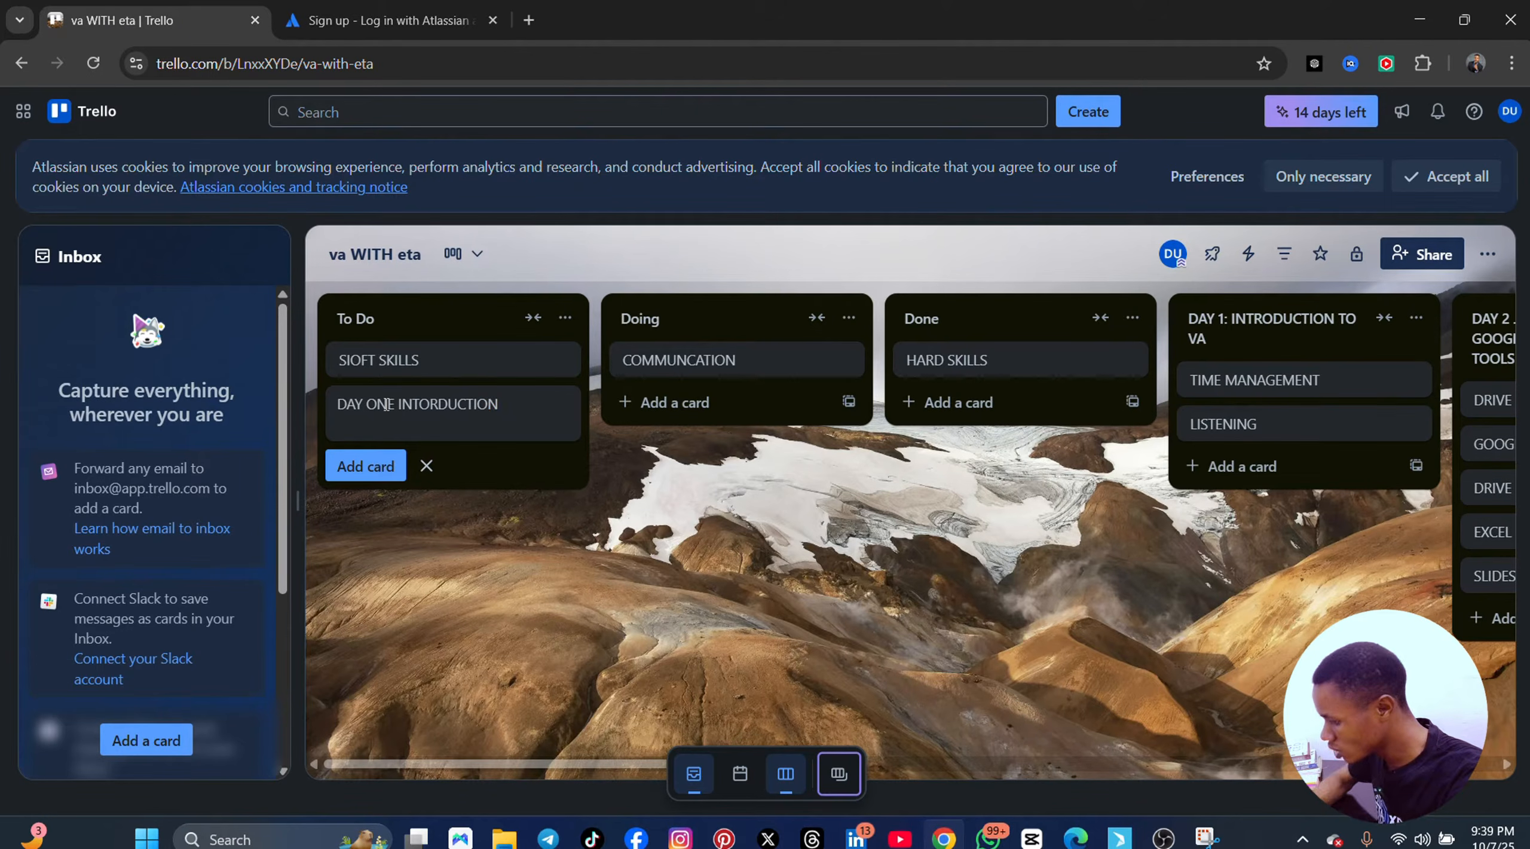
click(371, 461)
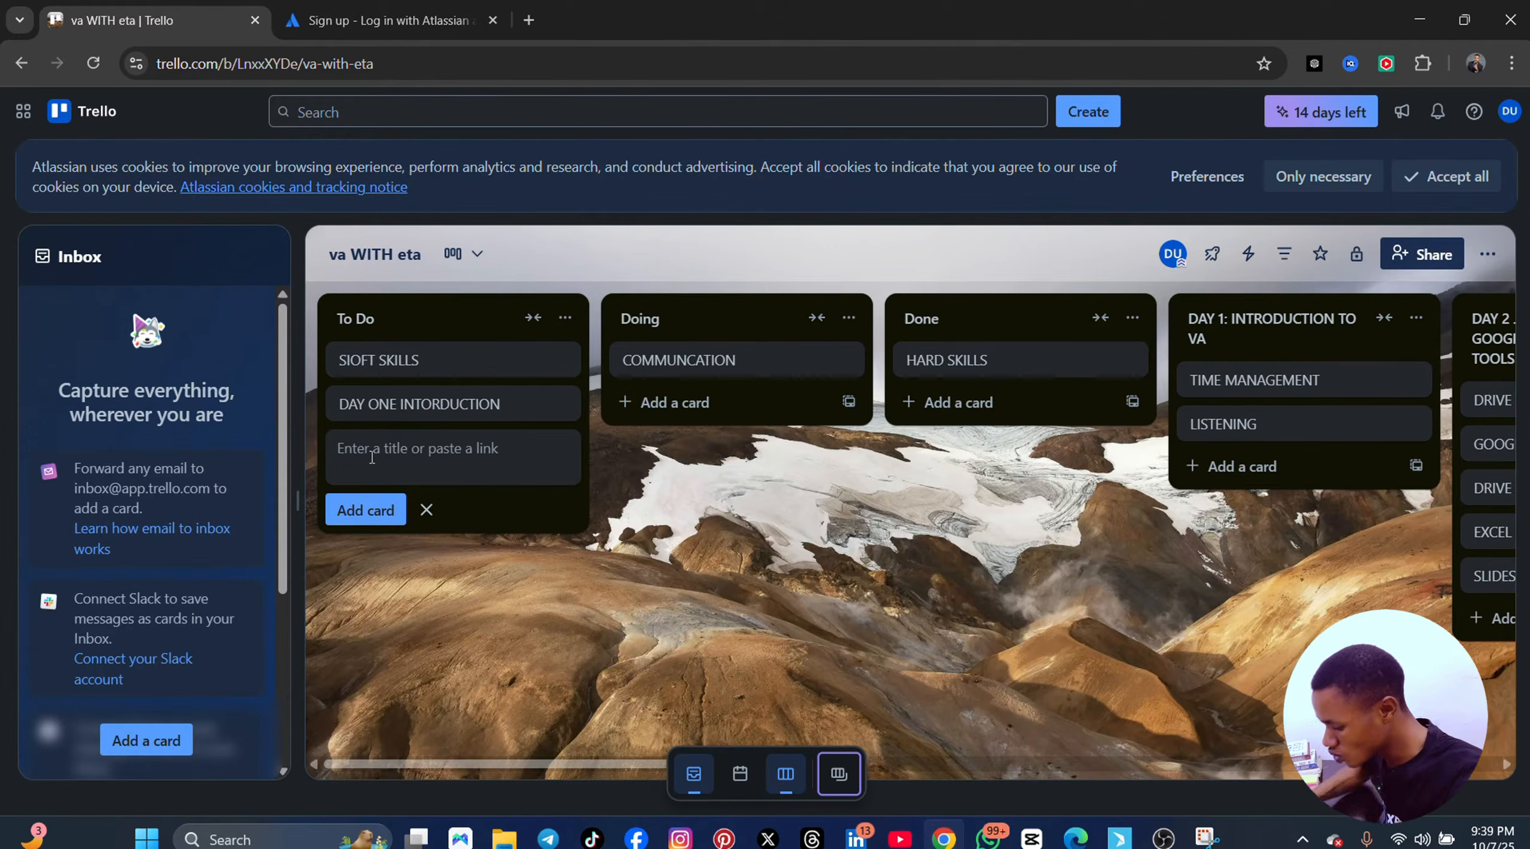
- Add cards titled "GOOGLE WORKSPSCE TOOLS" and "TRAVEL PLAN" below the DAY ONE INTORDUCTION card in the To Do list
text(GOOGLE WORKSPSCE TOOLS)
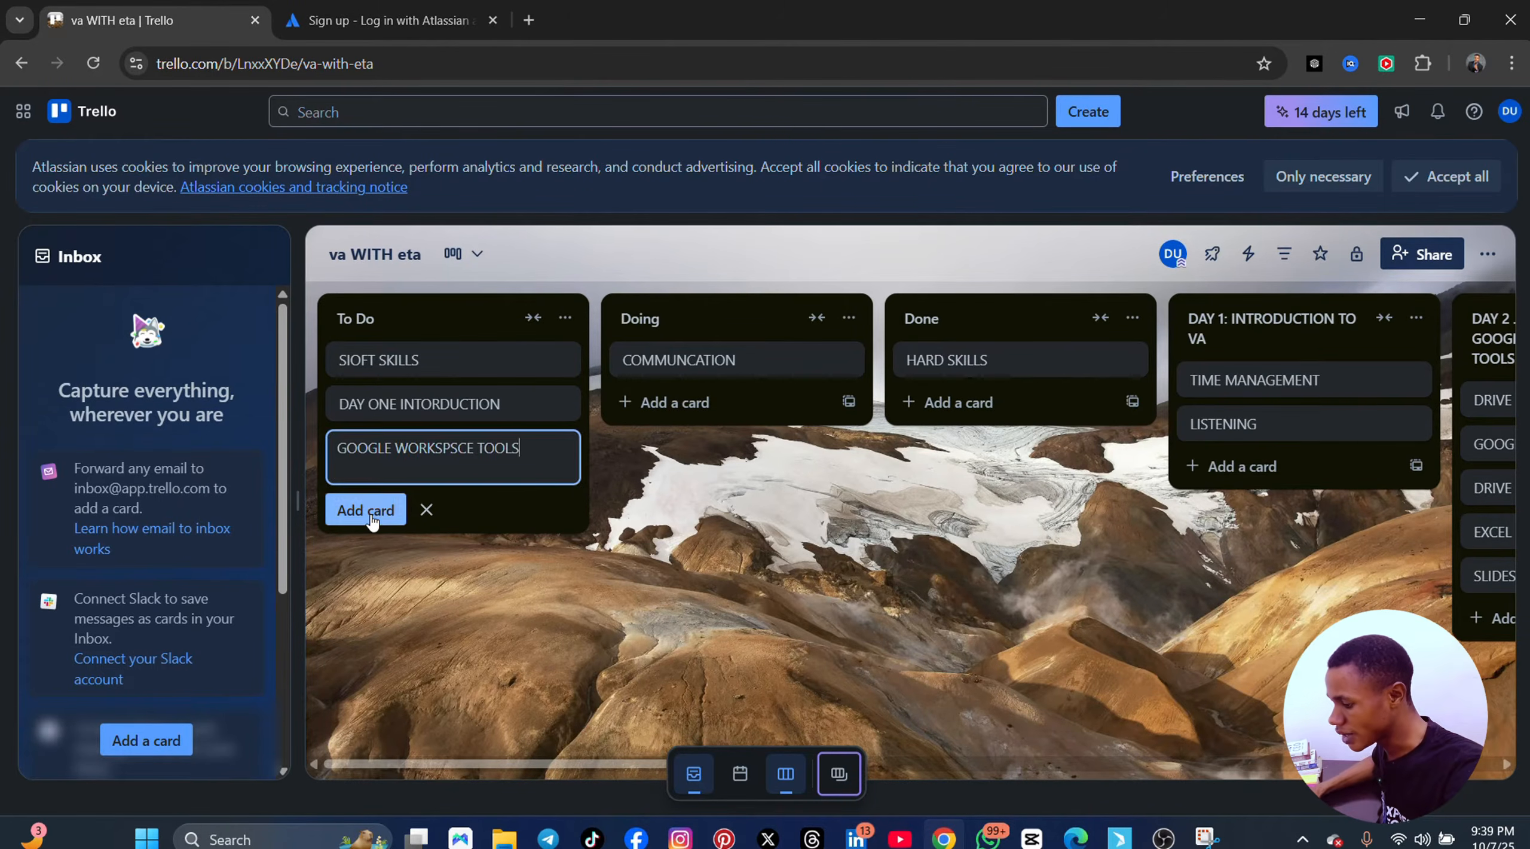
click(365, 510)
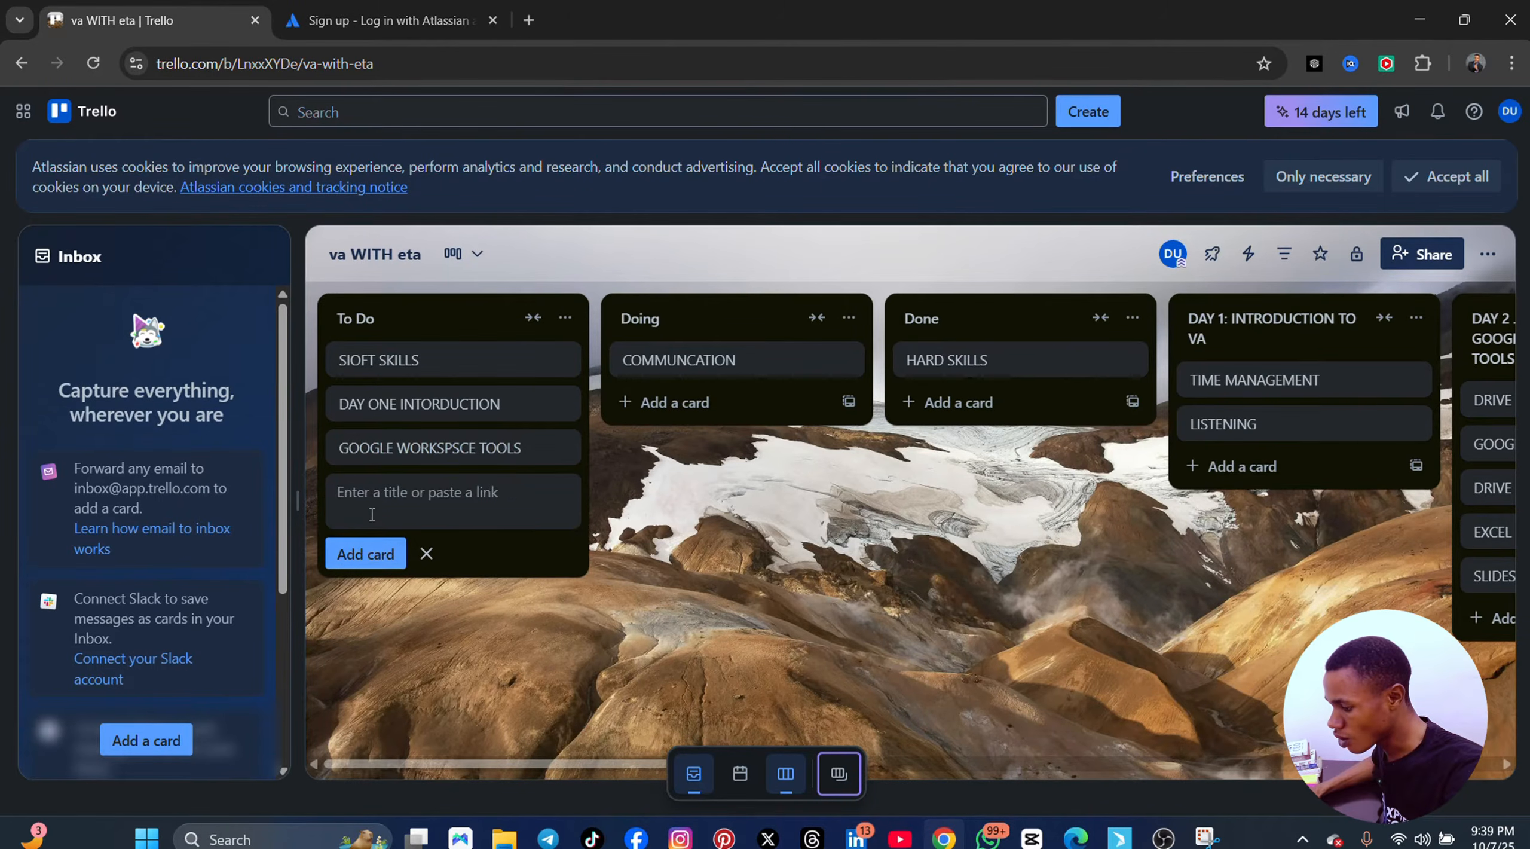
text(TRAVEL PLAN)
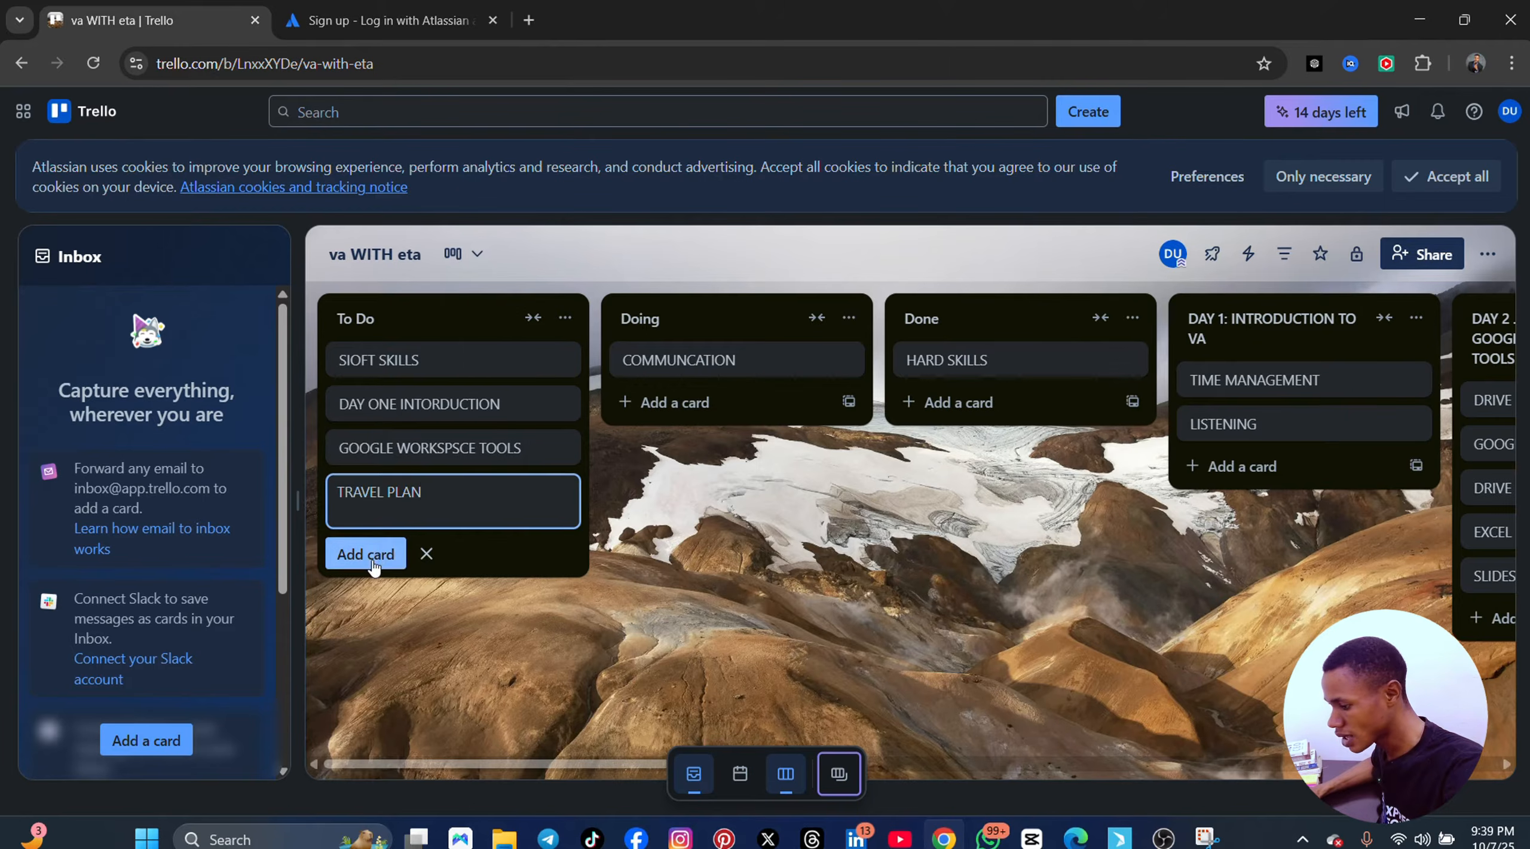
key(Return)
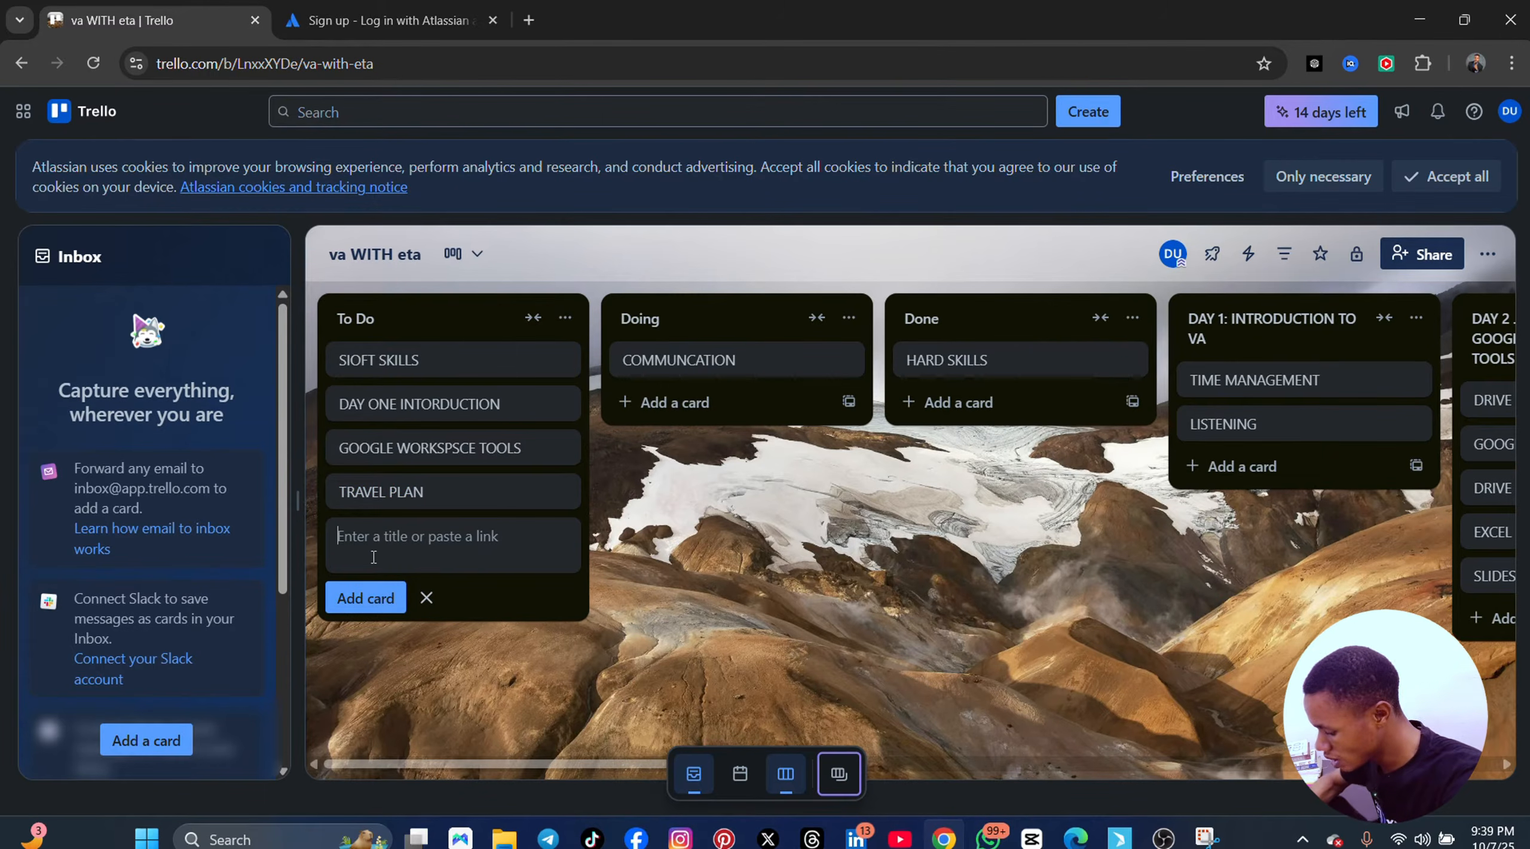
- Add cards titled "PROJECT MANAGEMTR" and "PORTFOLIO" below the TRAVEL PLAN card in the To Do list
text(PROJECT MANAGEMTR)
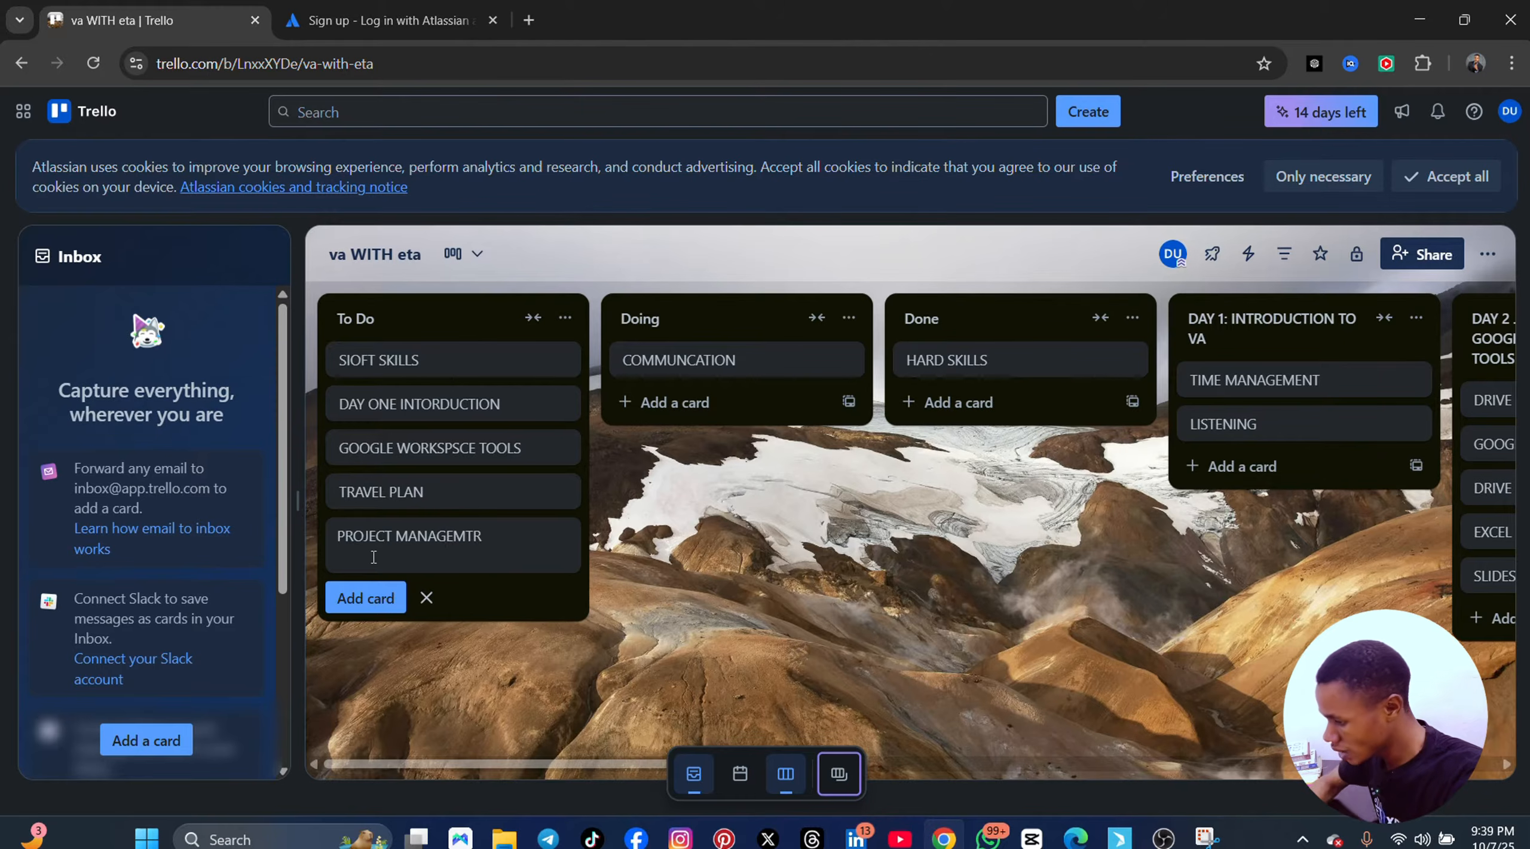
click(366, 614)
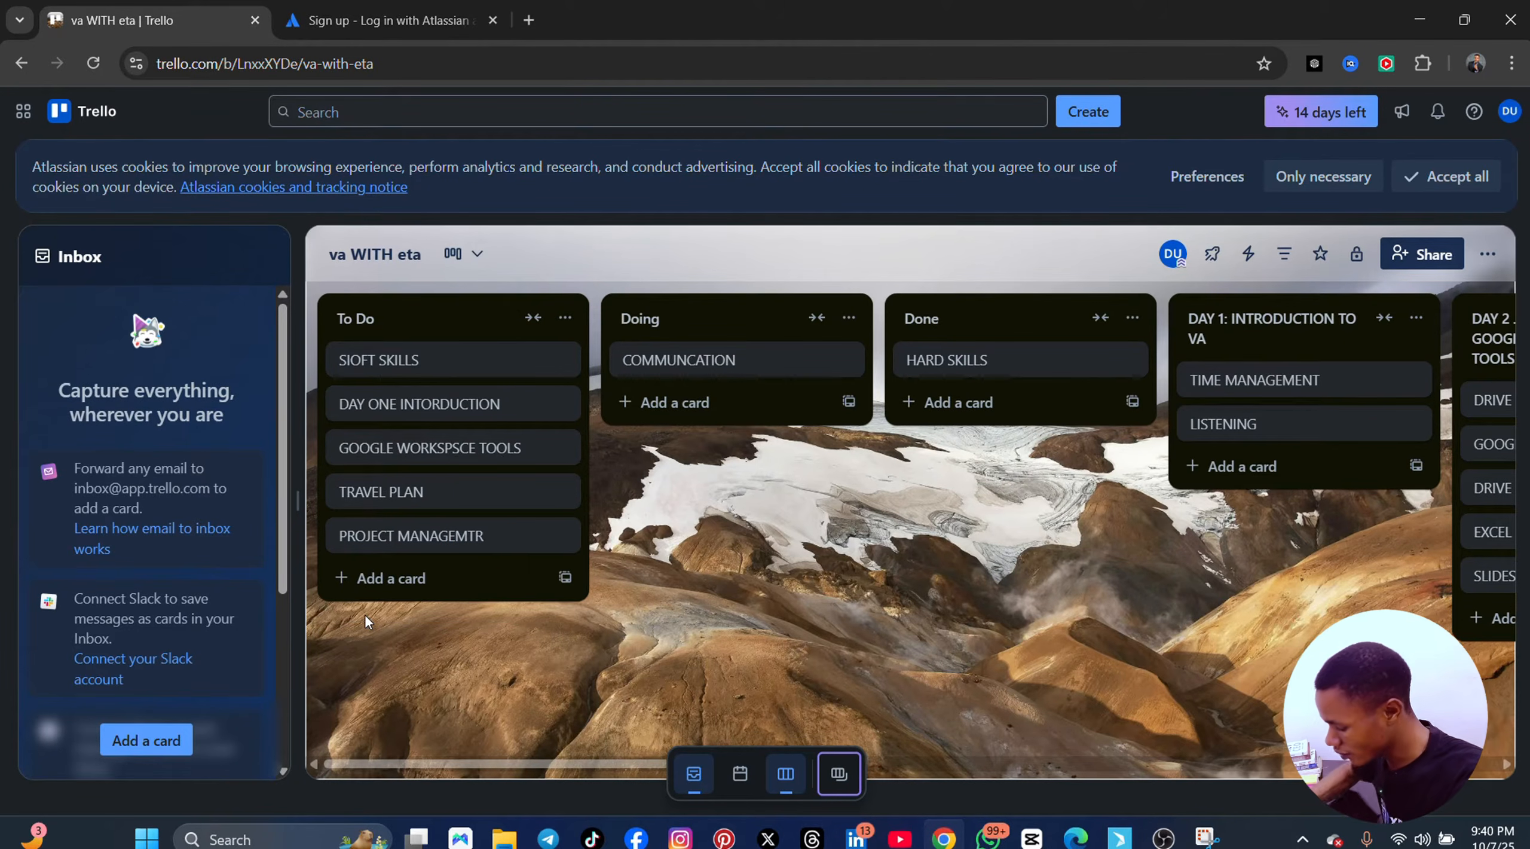
click(381, 581)
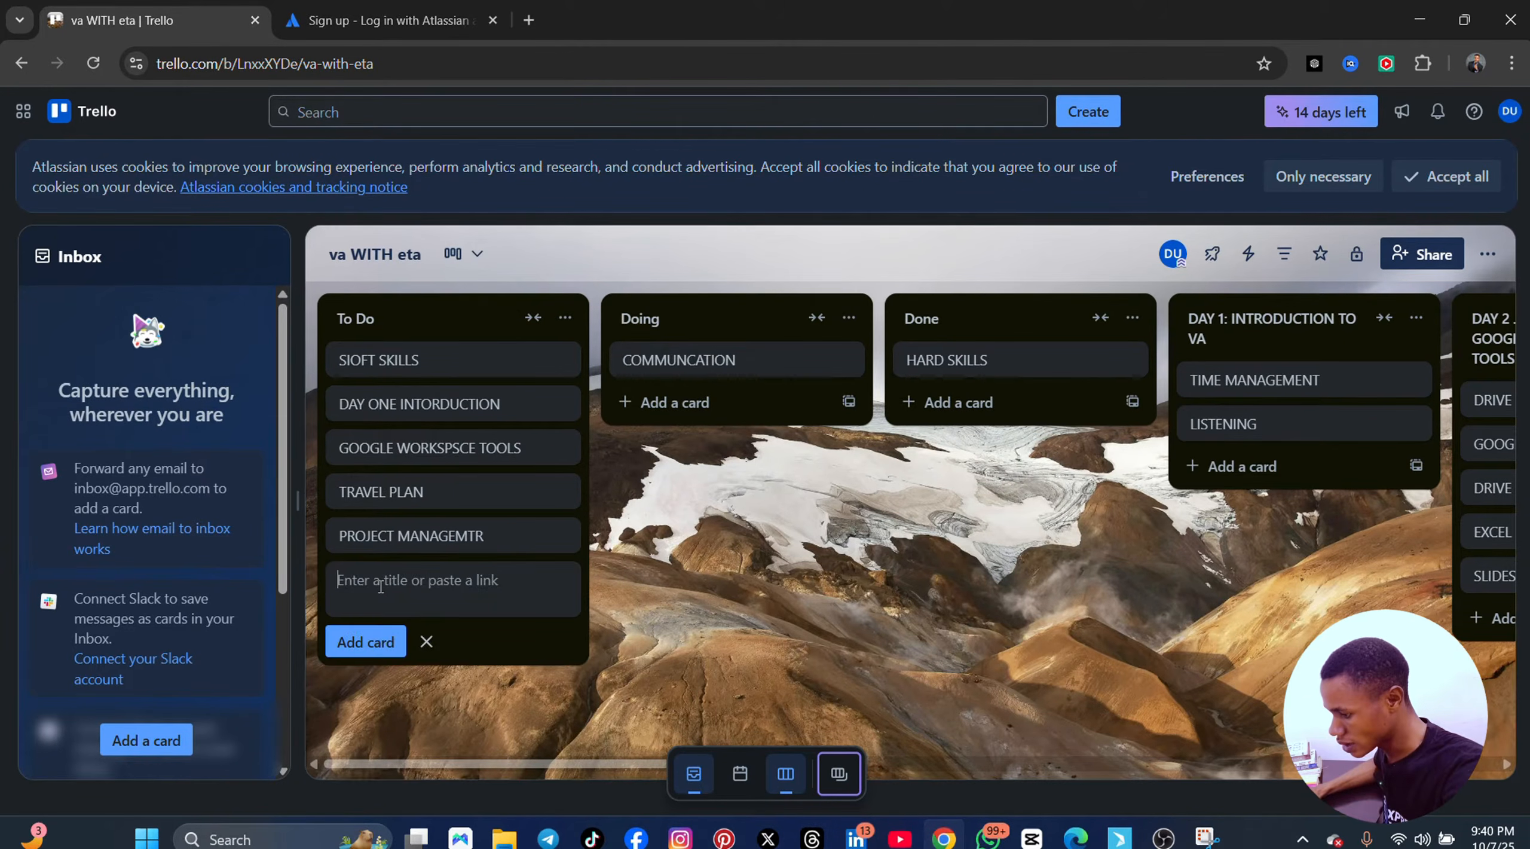
text(PORTFOLIO)
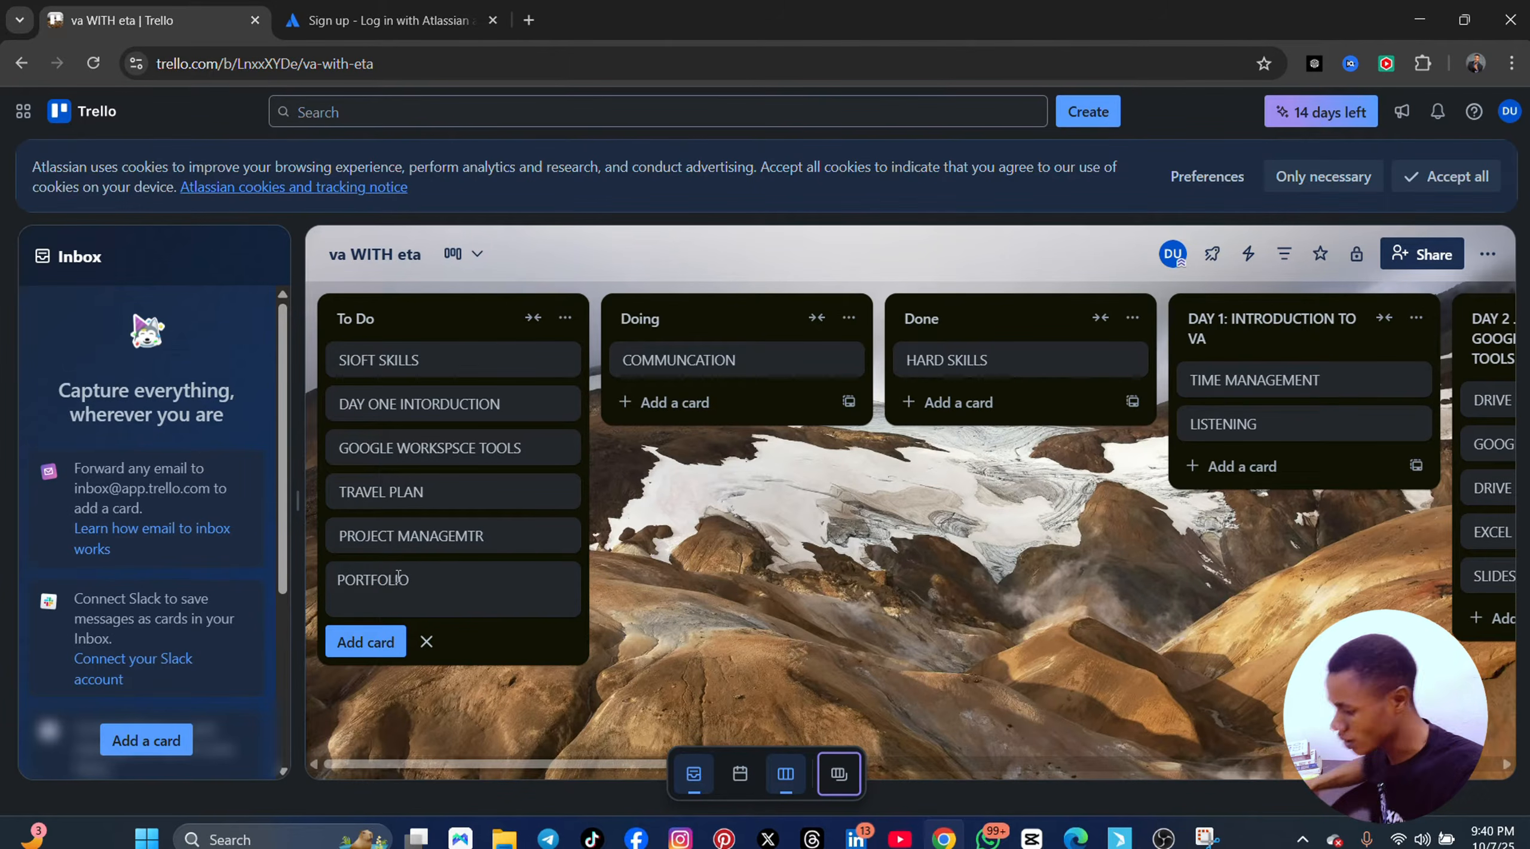
- Move the SIOFT SKILLS card to the DAY 1 list, COMMUNCATION and TIME MANAGEMENT to Done, and LISTENING to Doing
drag(392, 356, 1305, 420)
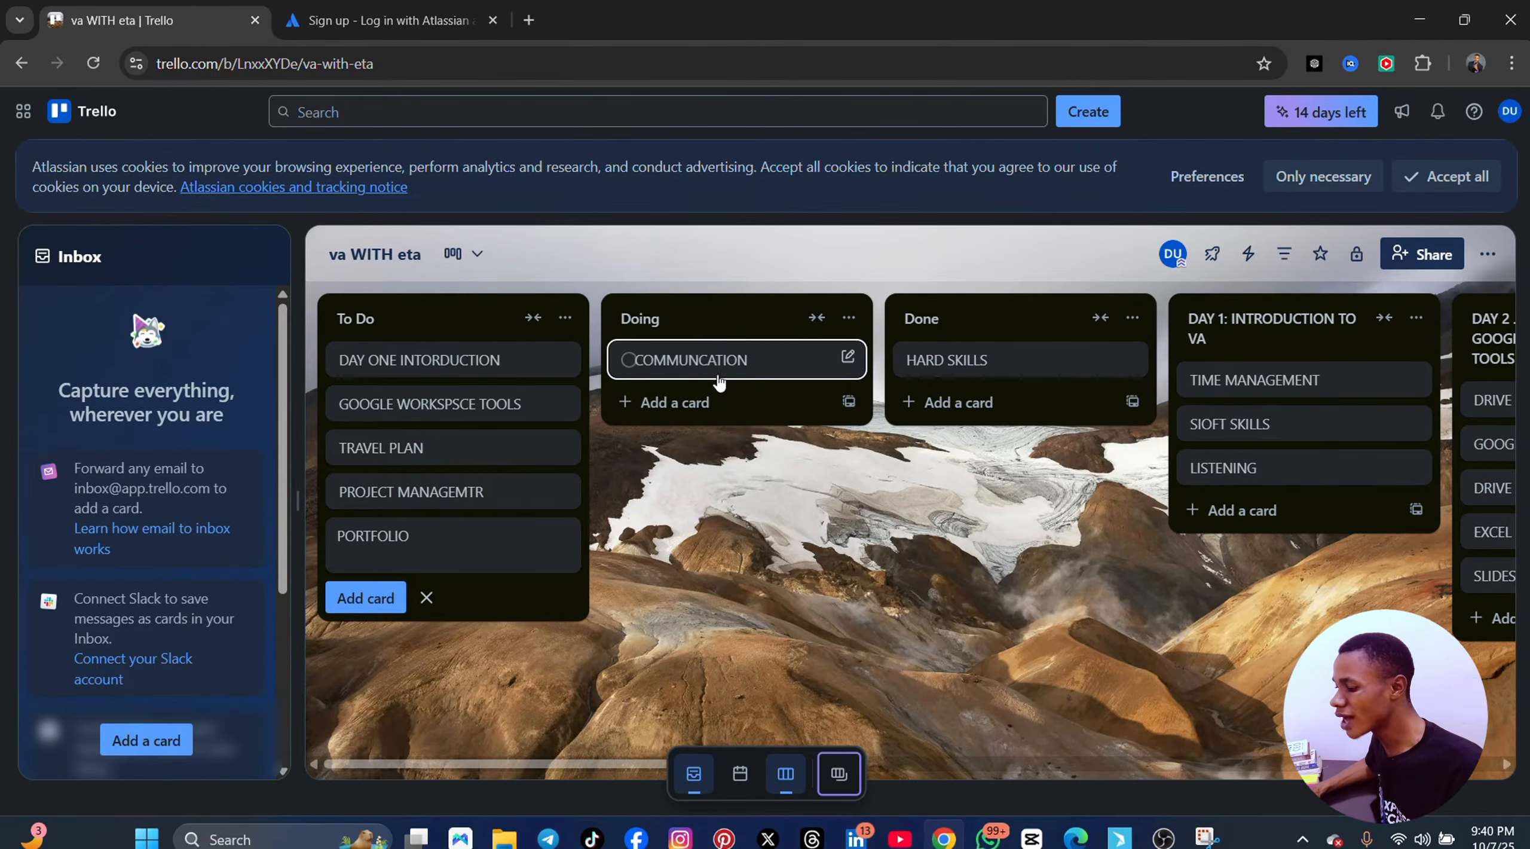
drag(700, 370, 988, 359)
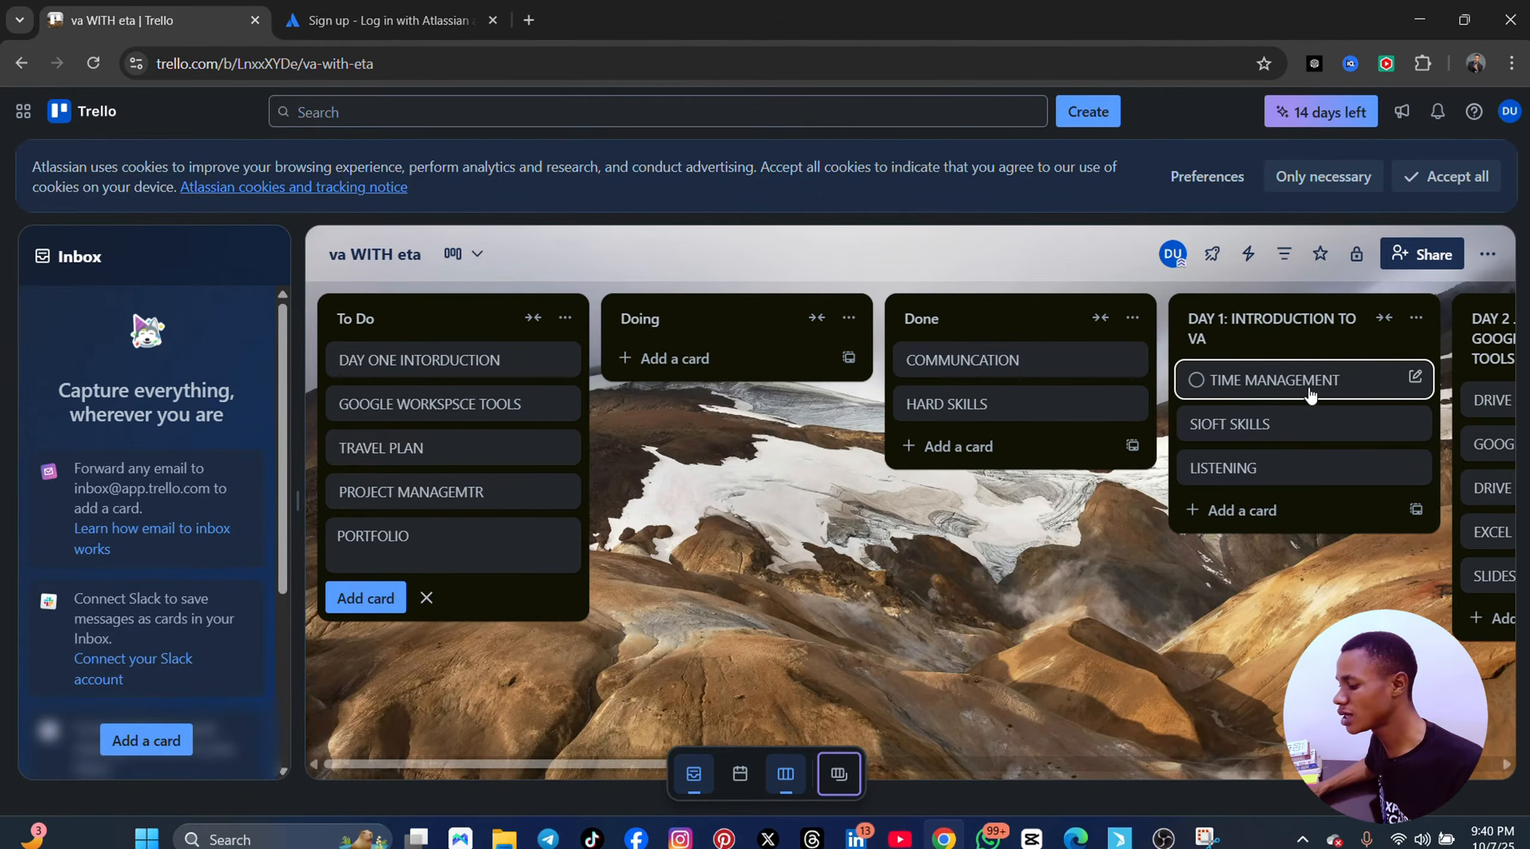
drag(1318, 392, 1011, 389)
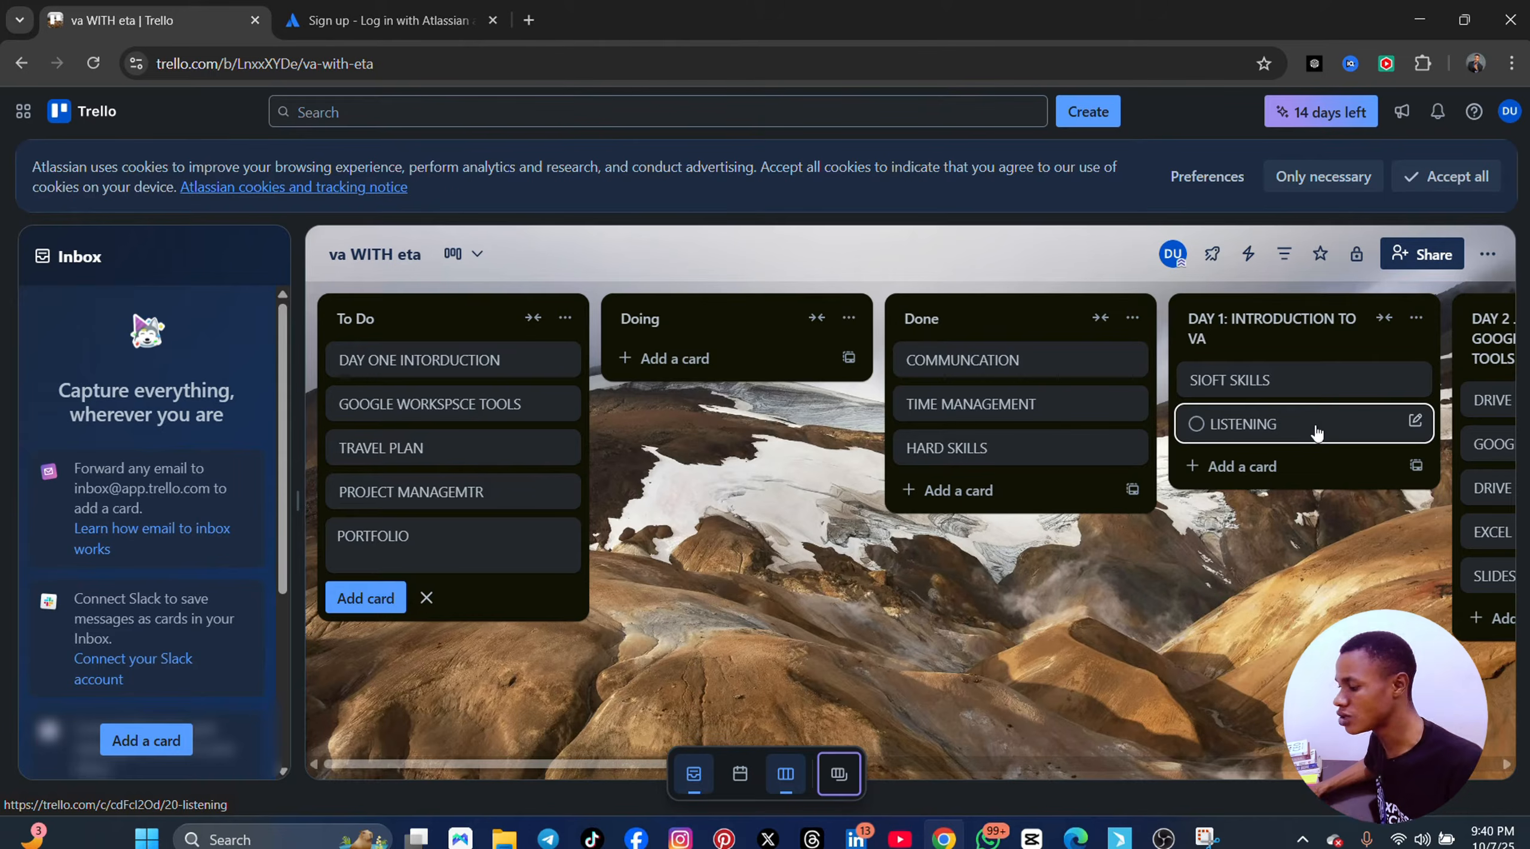
drag(1317, 432, 741, 378)
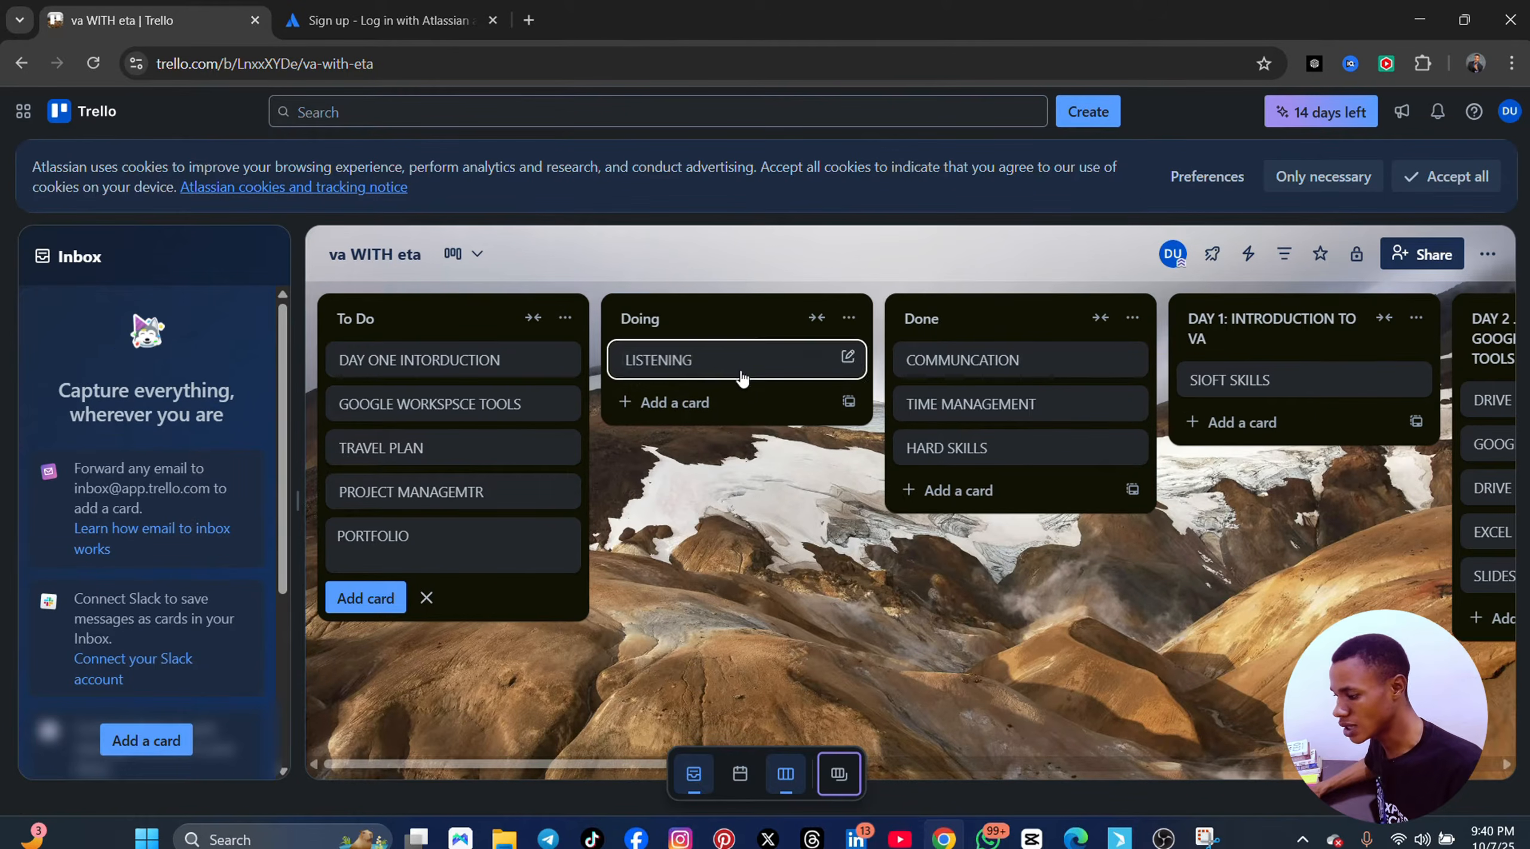
- Move the first DRIVE card of the DAY 2 list to Done, and its GOOGLE FORM and EXCEL cards to Doing
drag(570, 763, 677, 789)
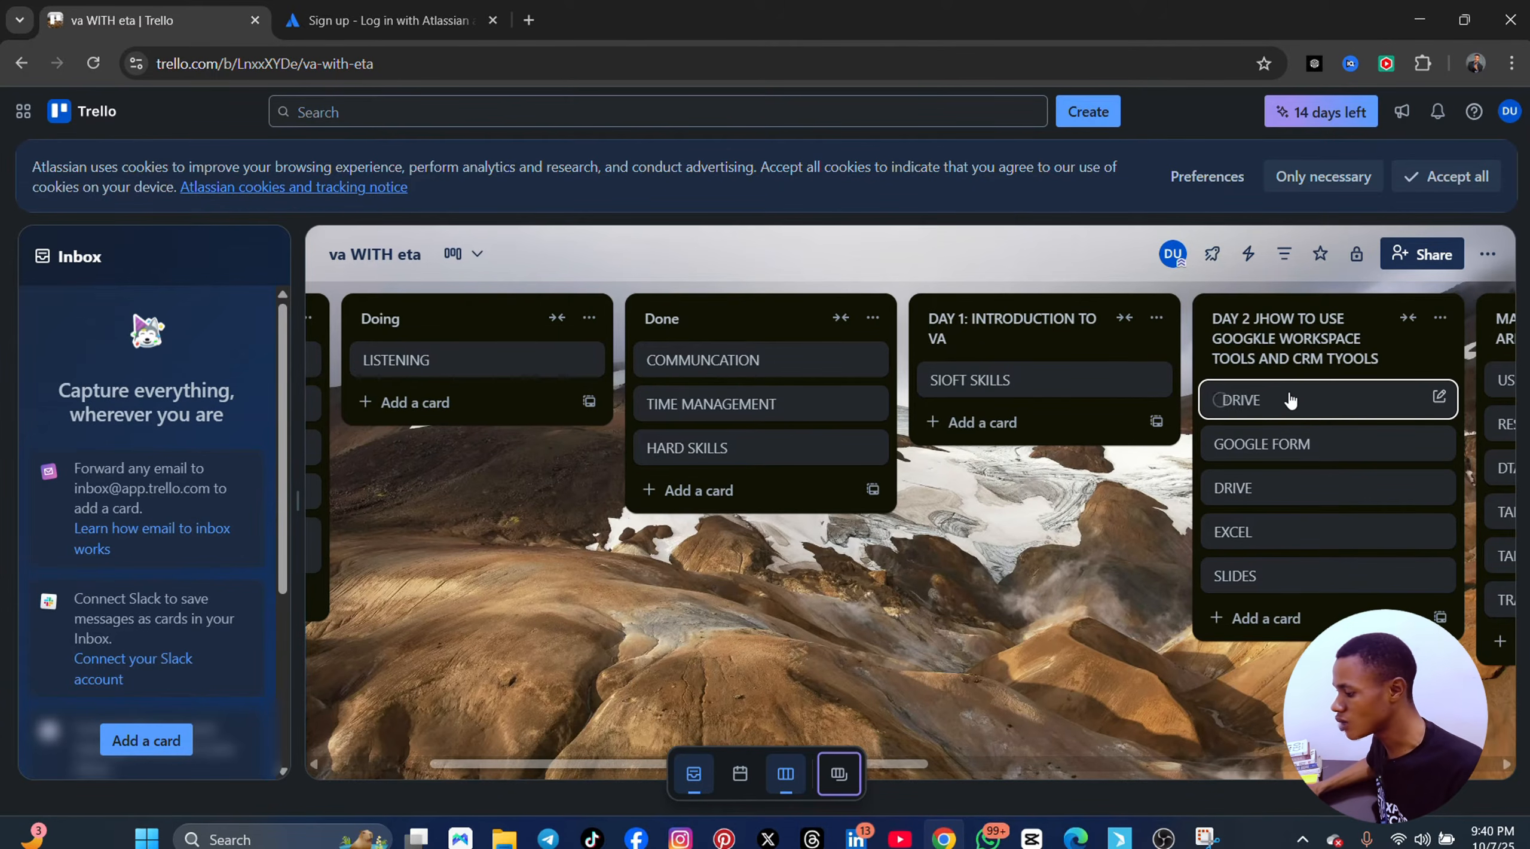
drag(1291, 400, 770, 391)
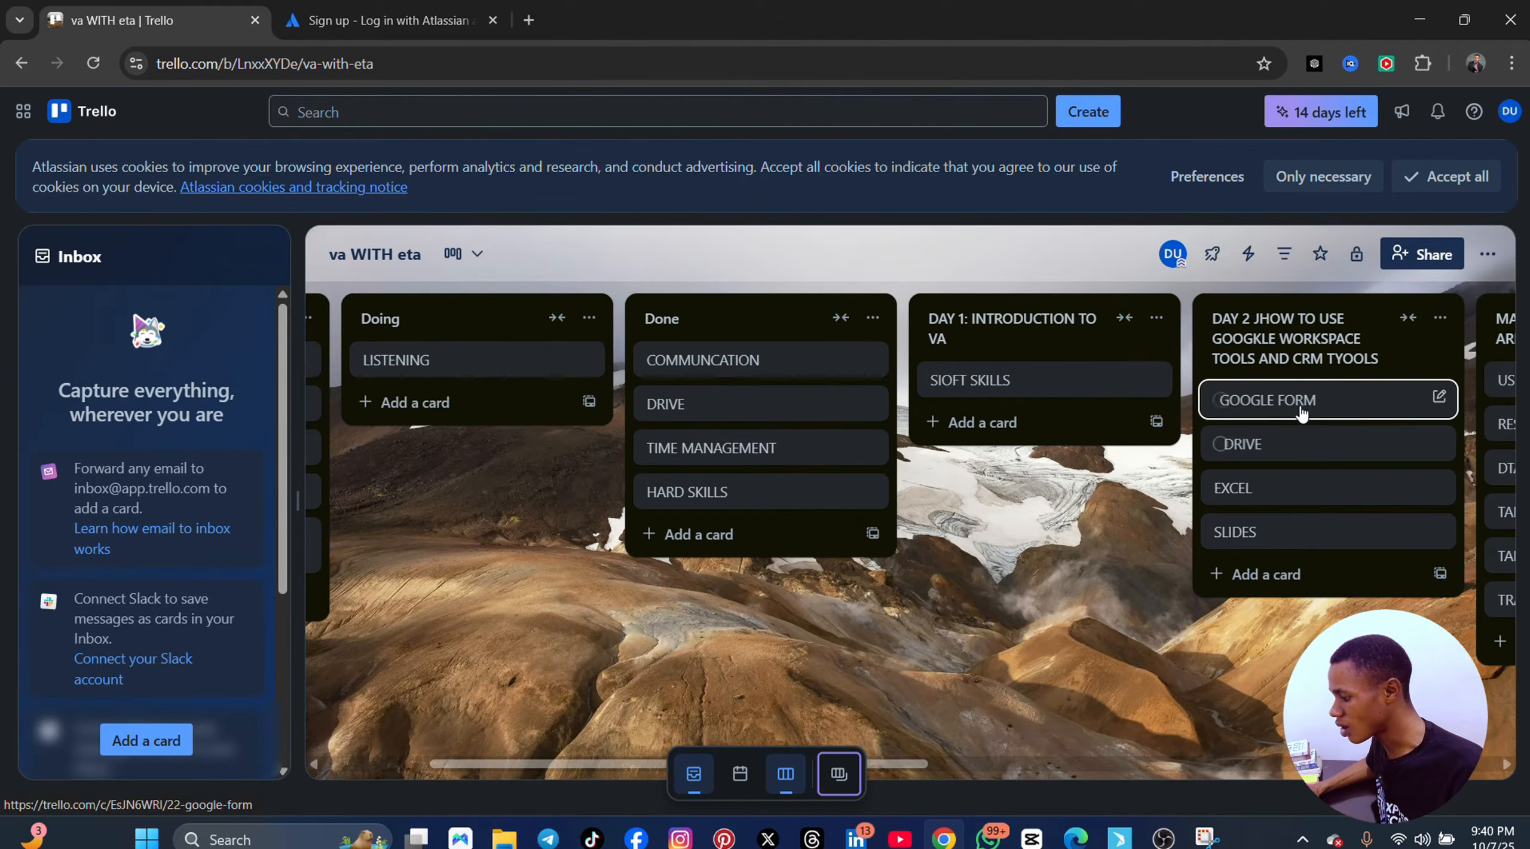
drag(1297, 404, 478, 398)
drag(1333, 444, 573, 443)
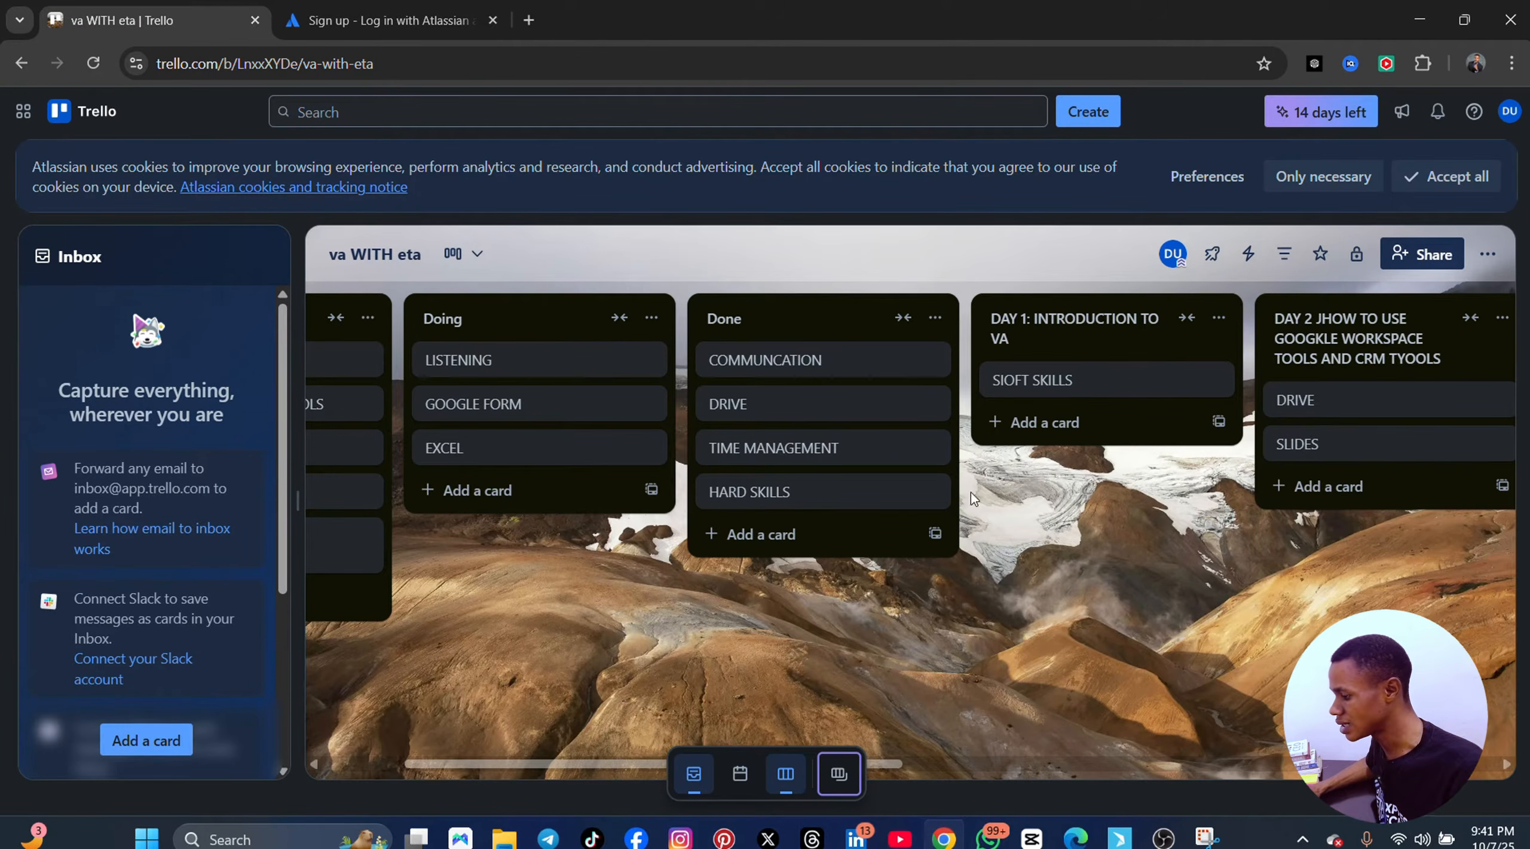
- Move the SLIDES card to the DAY 1 list and the remaining DAY 2 DRIVE card to Done, above HARD SKILLS
drag(1263, 469, 1165, 445)
click(1312, 459)
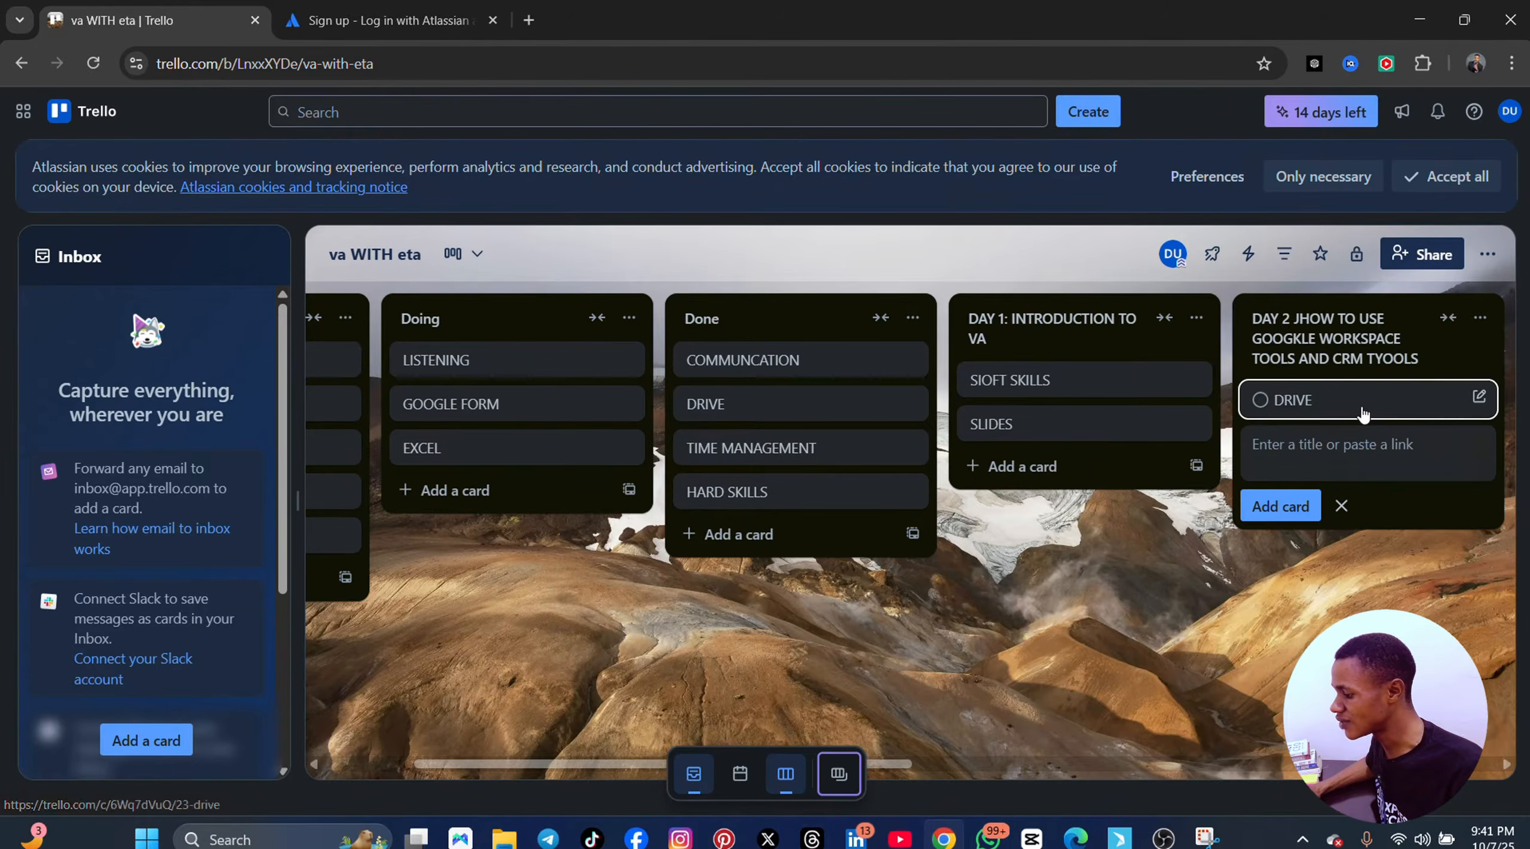
click(1373, 399)
key(Escape)
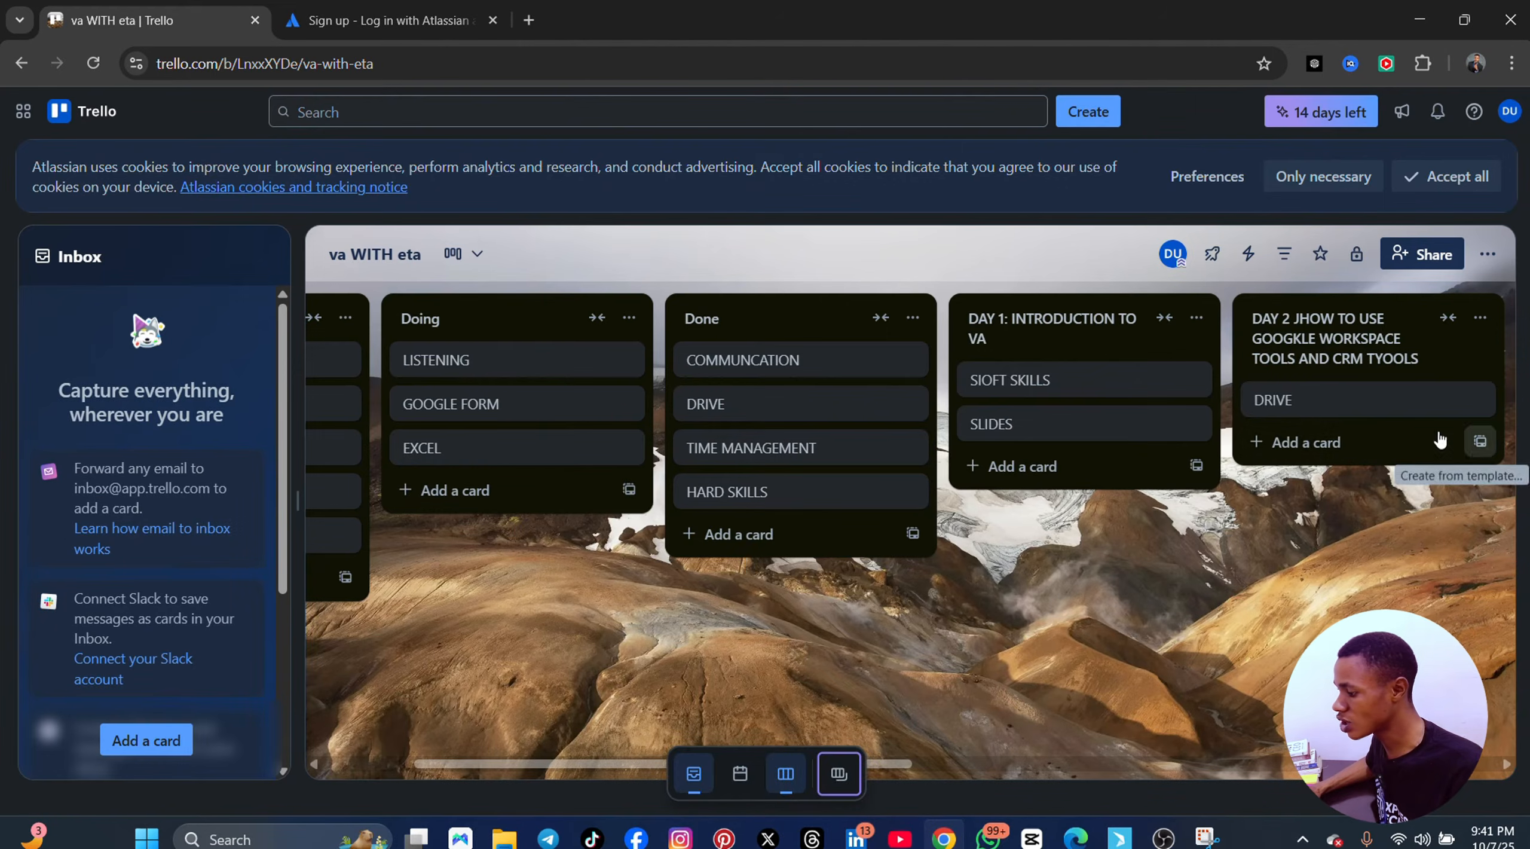
drag(1375, 400, 804, 479)
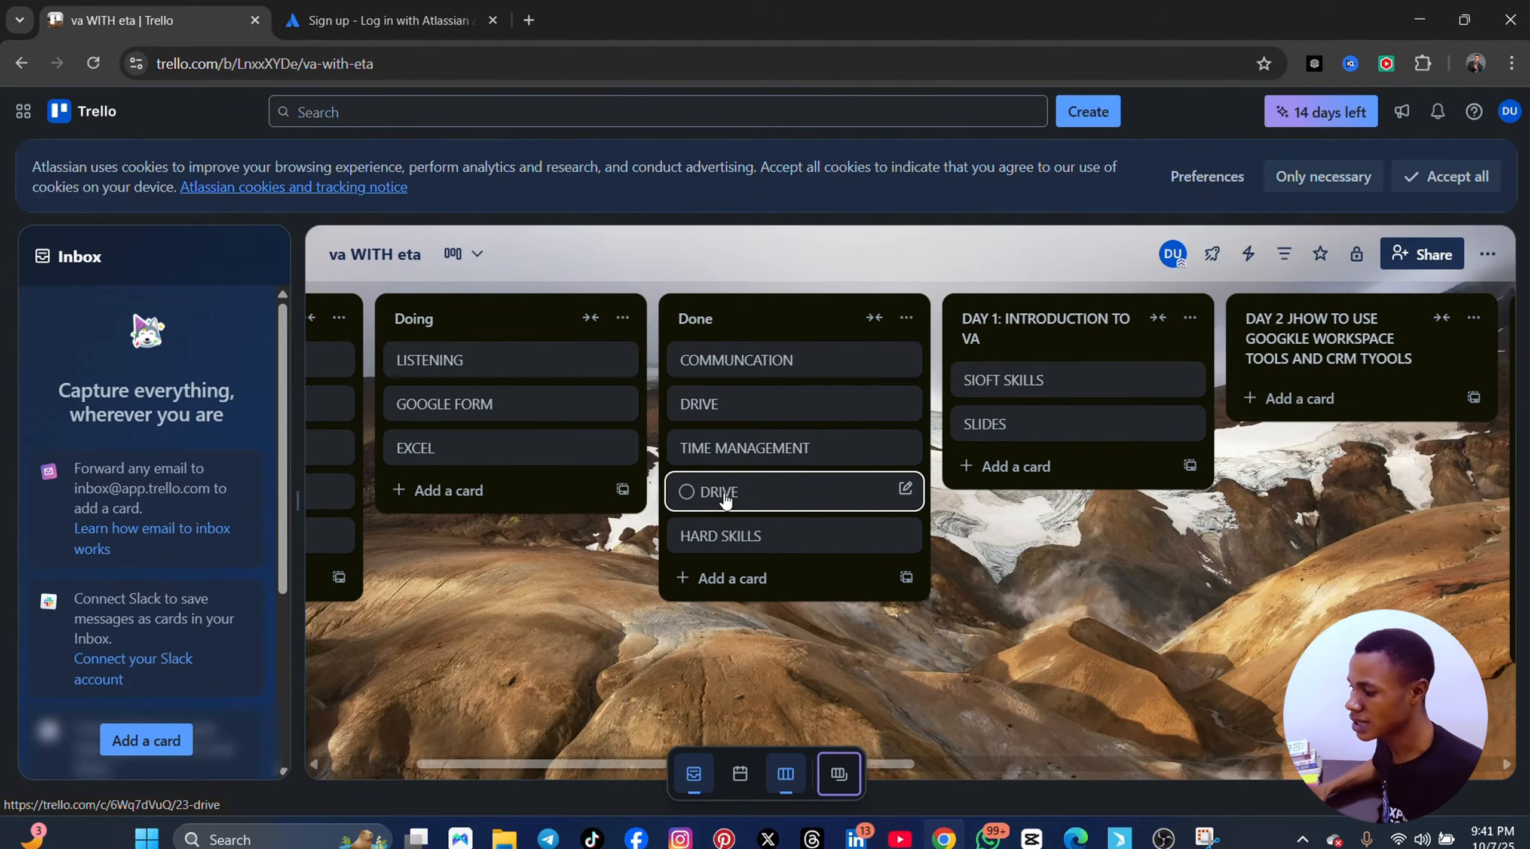
- Create a new private board with a solid blue background, titled with the account owner's first name
click(1109, 119)
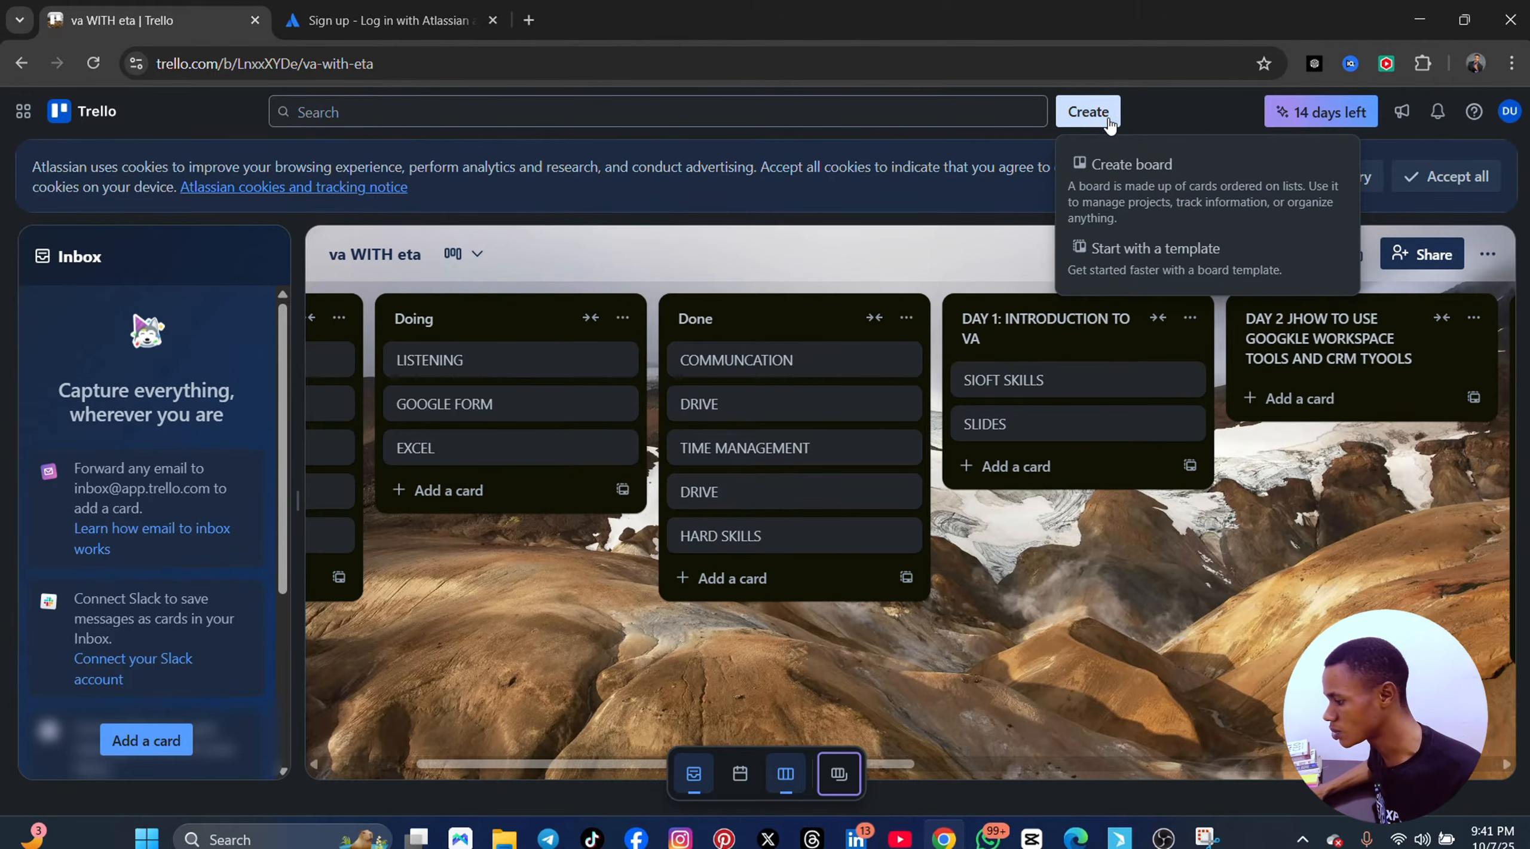
click(1143, 167)
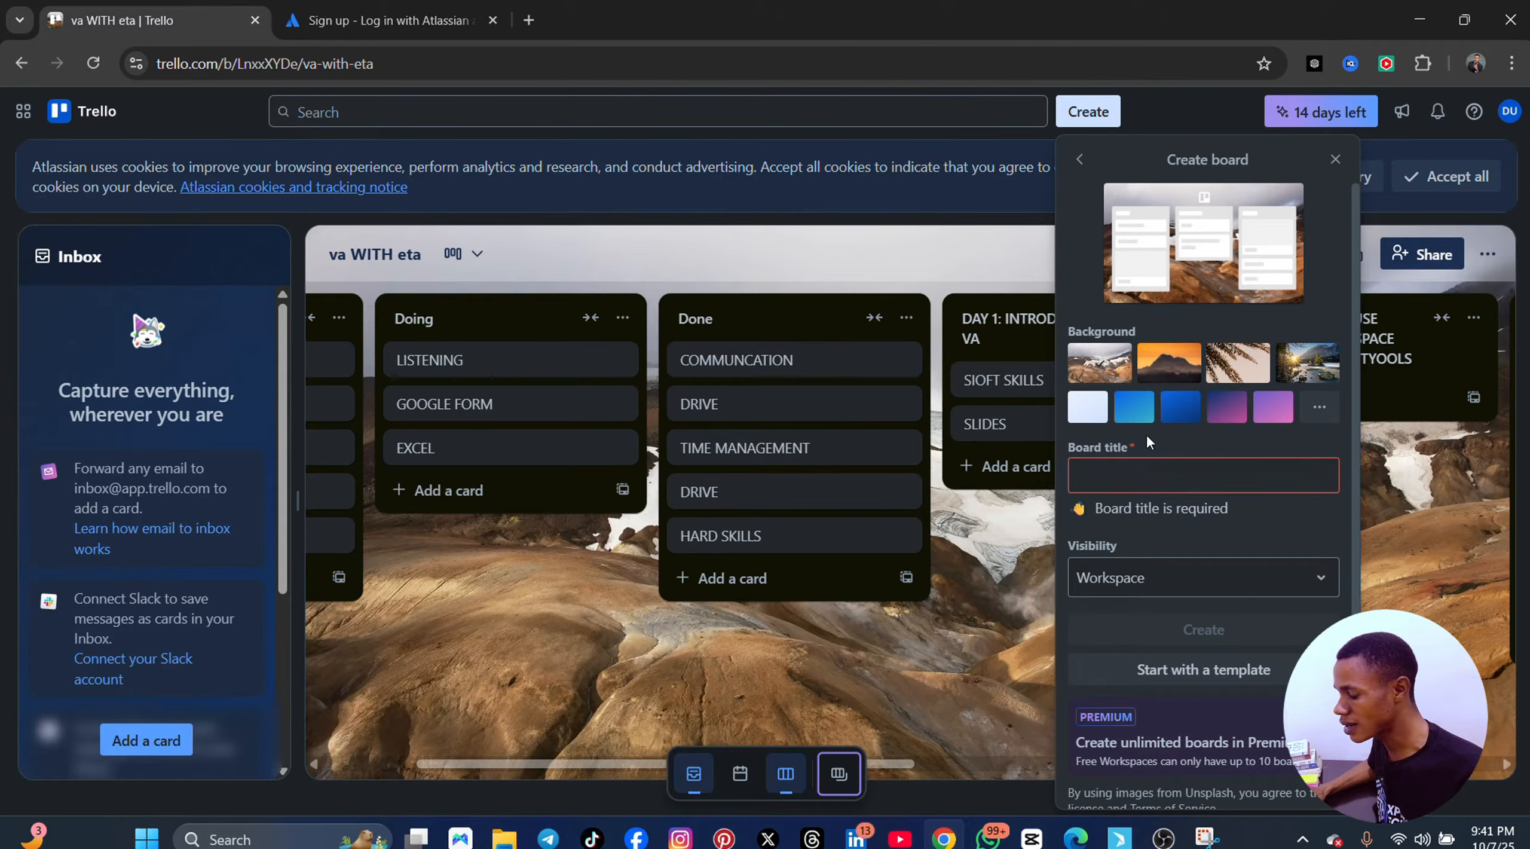
click(1186, 418)
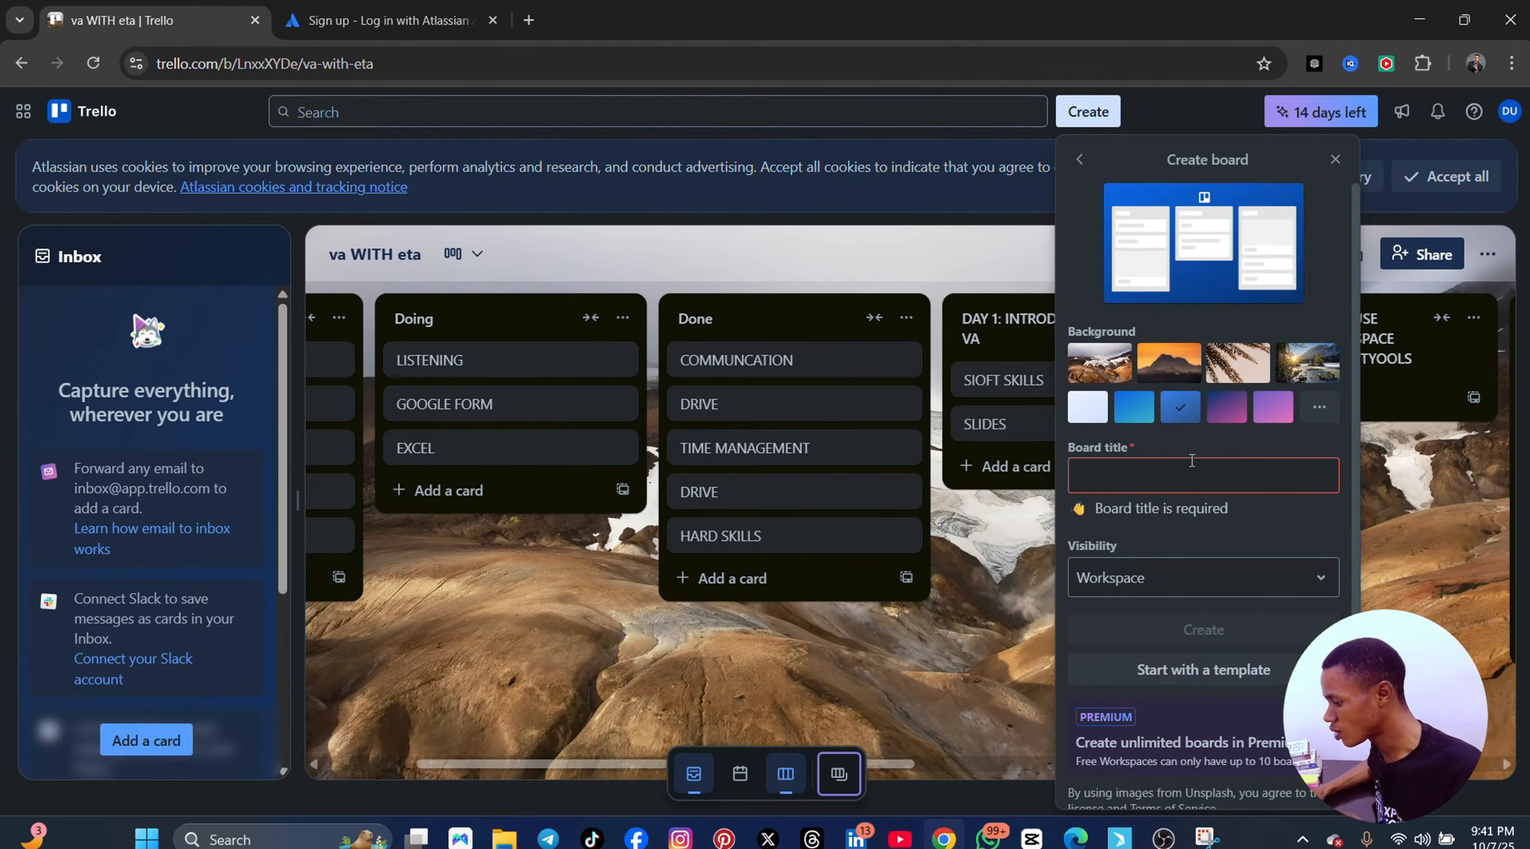
text(DENIS)
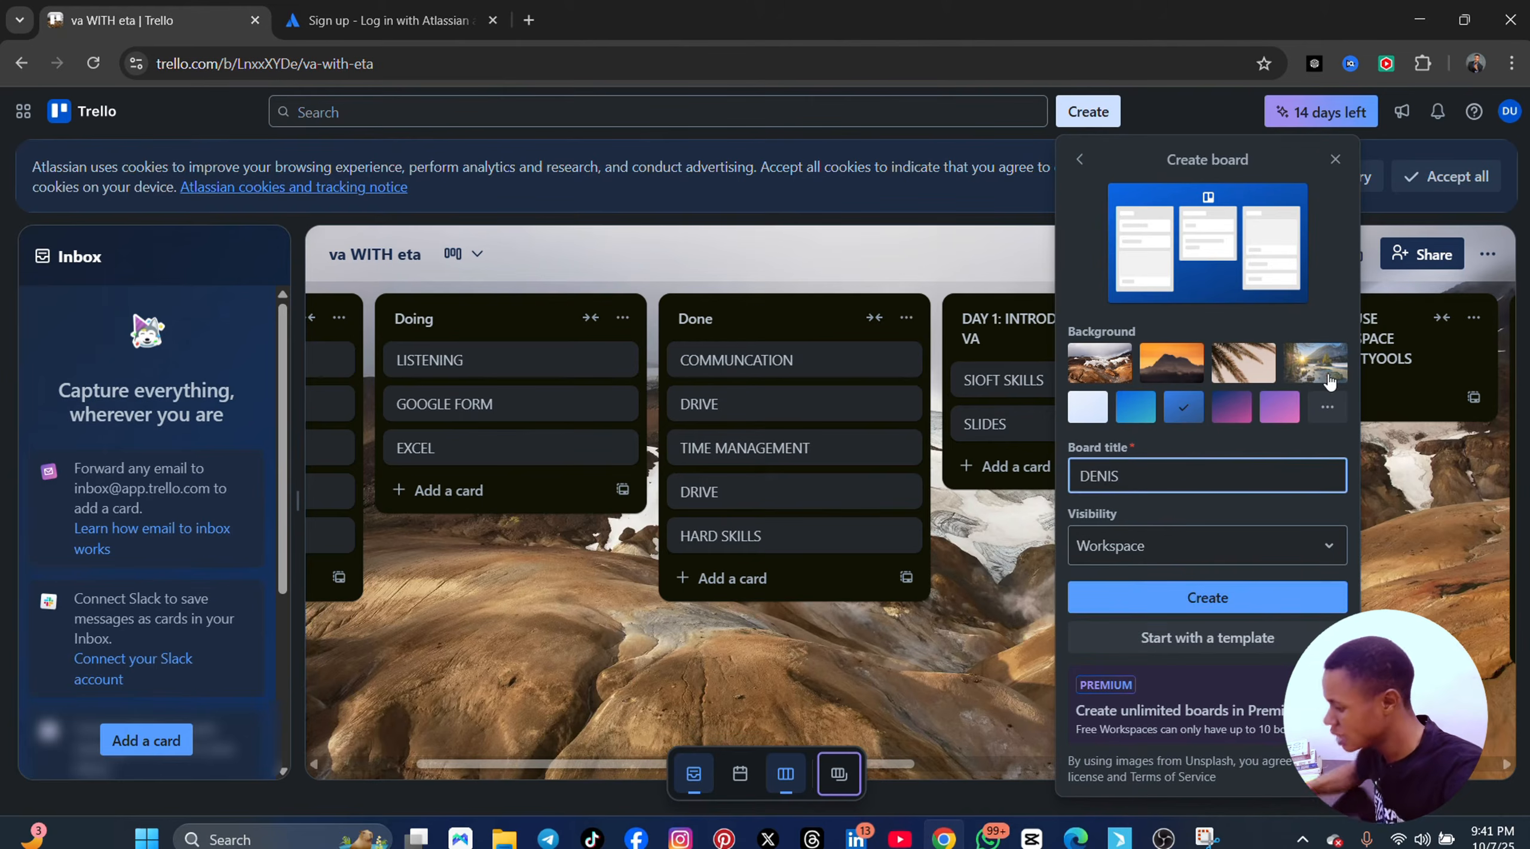
click(1168, 554)
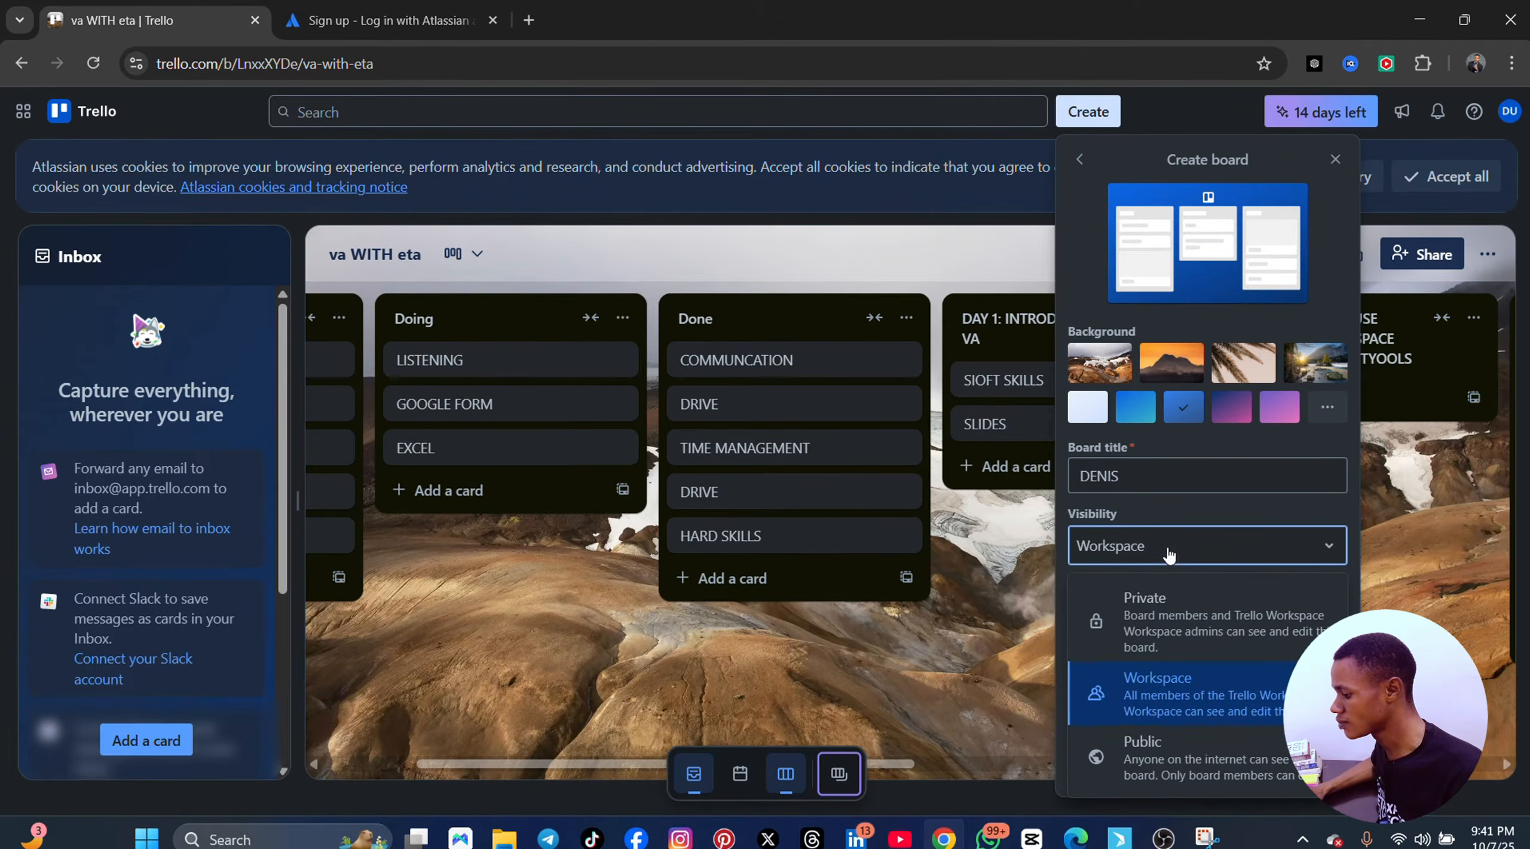
click(1174, 621)
click(1213, 598)
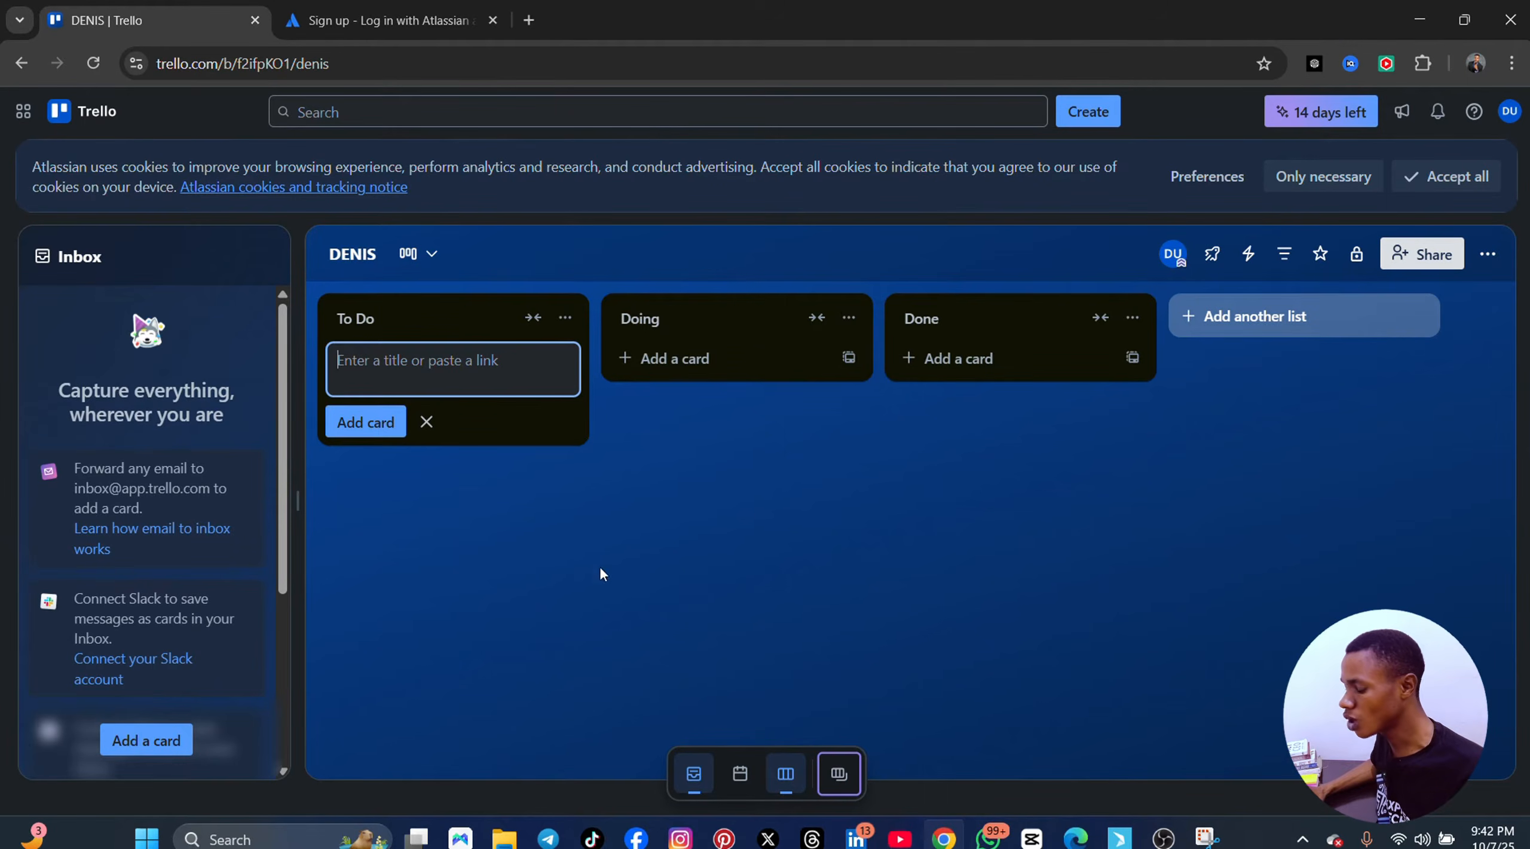
- Examine the new board's sharing options, including the invitation field and the member role choices, and close them
click(1432, 258)
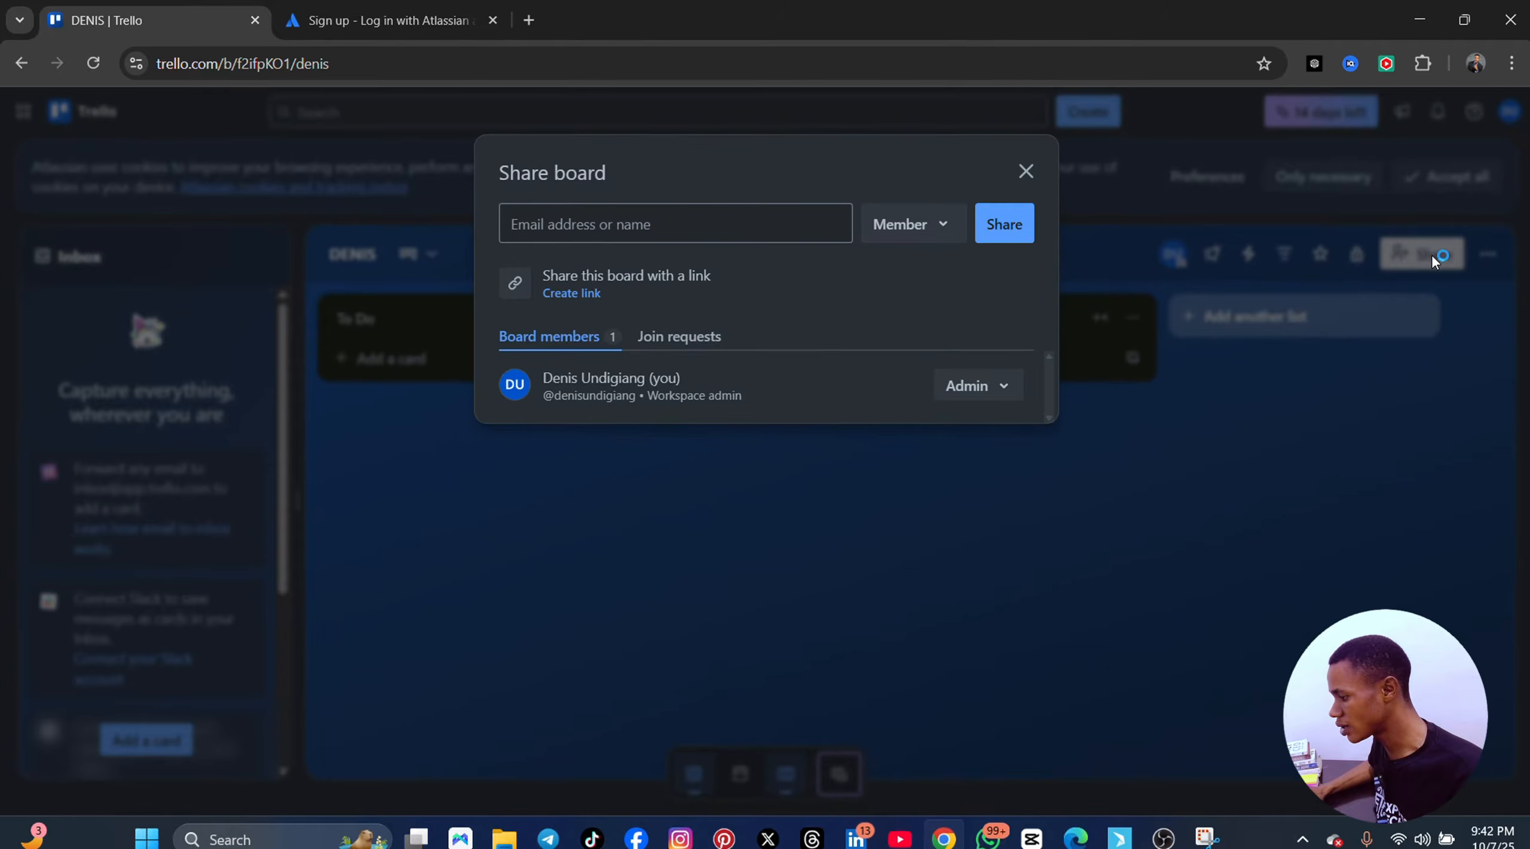
click(543, 231)
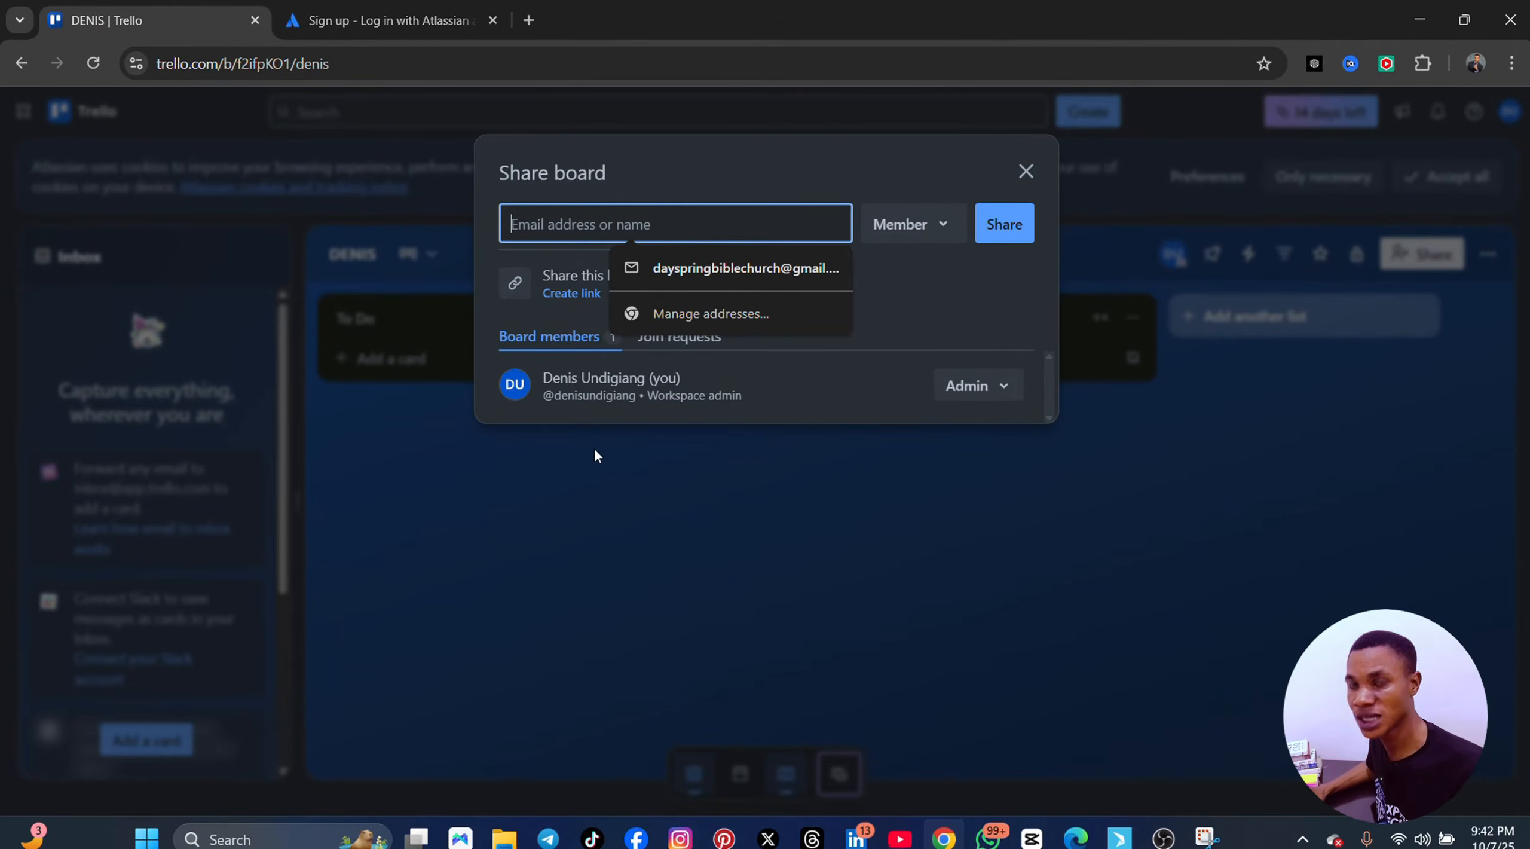
click(636, 451)
click(1432, 253)
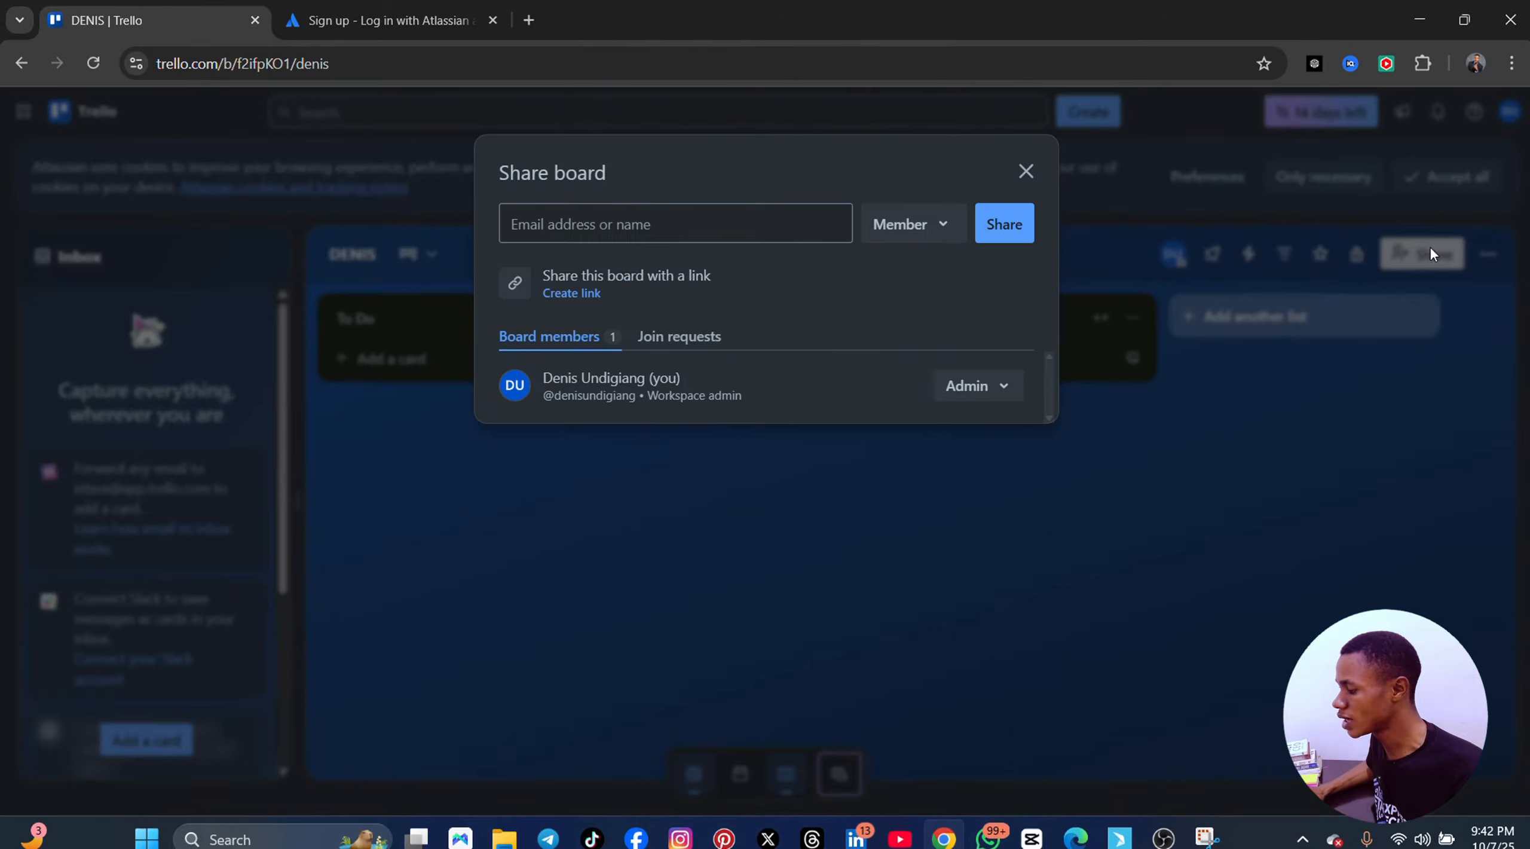
click(942, 227)
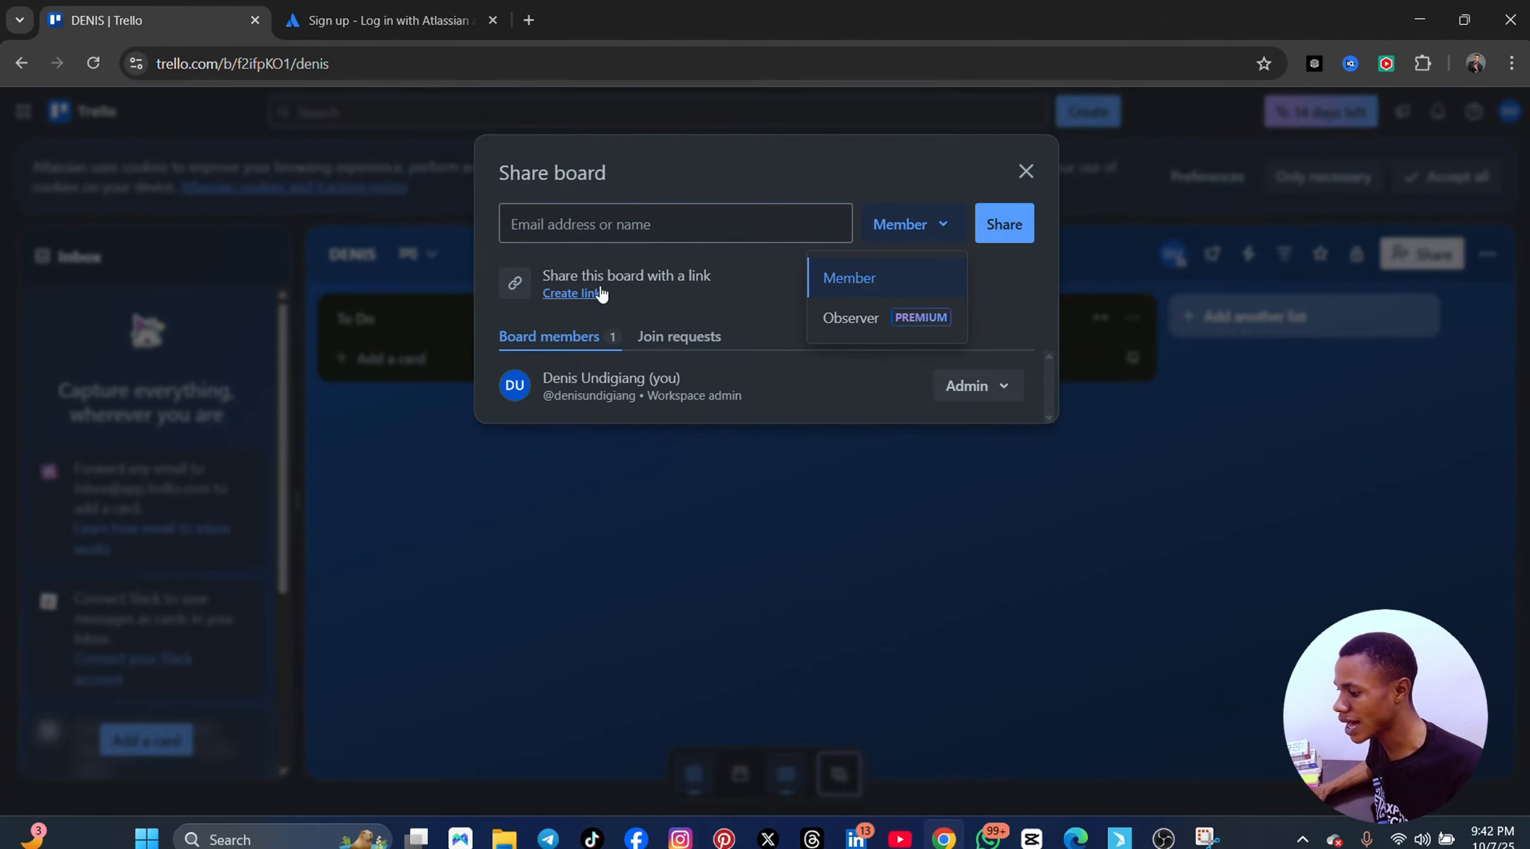
click(658, 276)
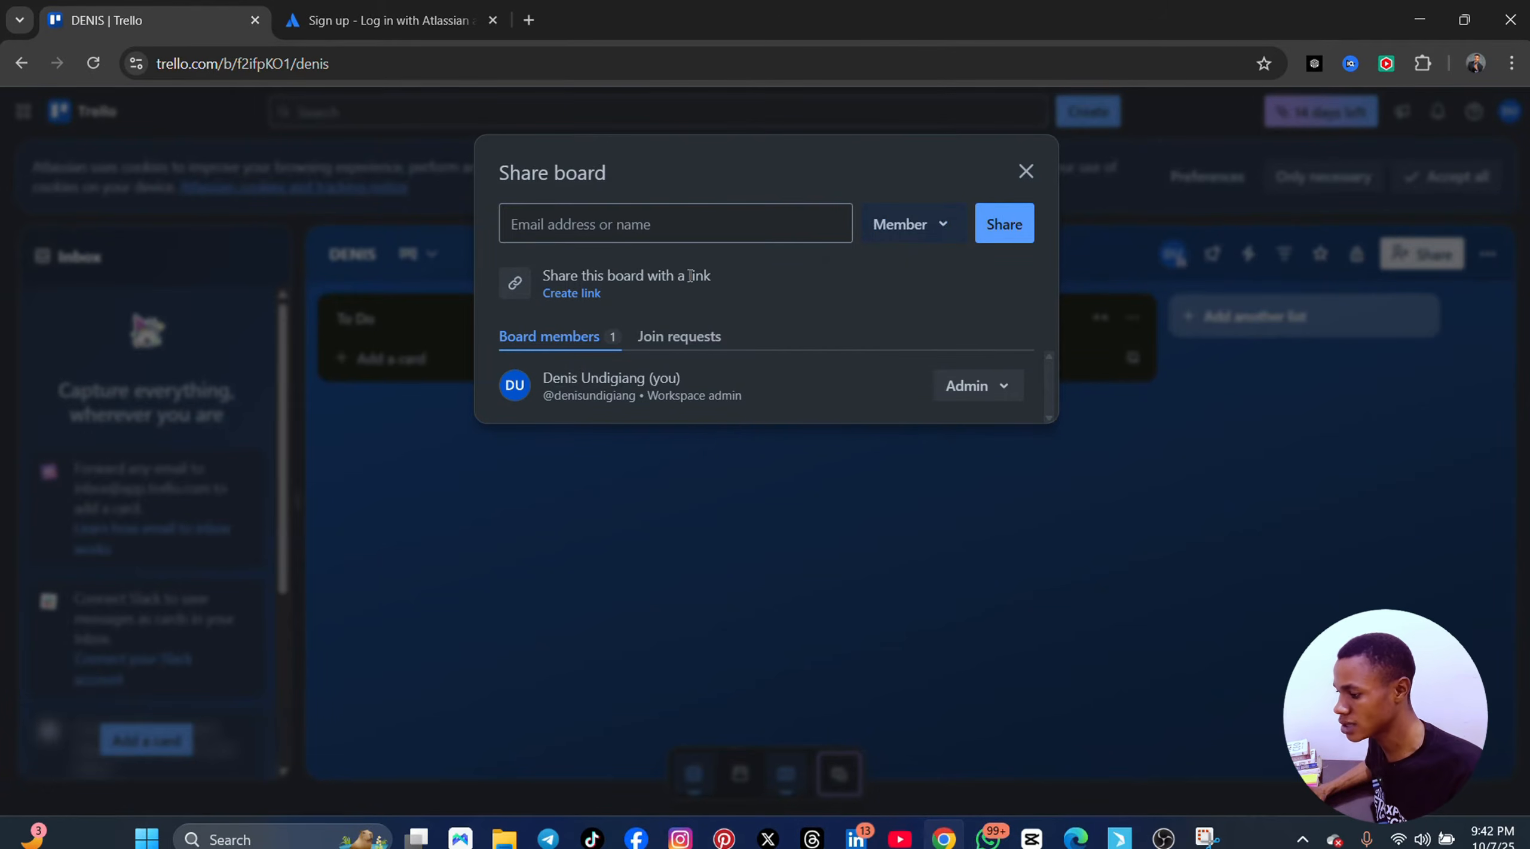
click(610, 225)
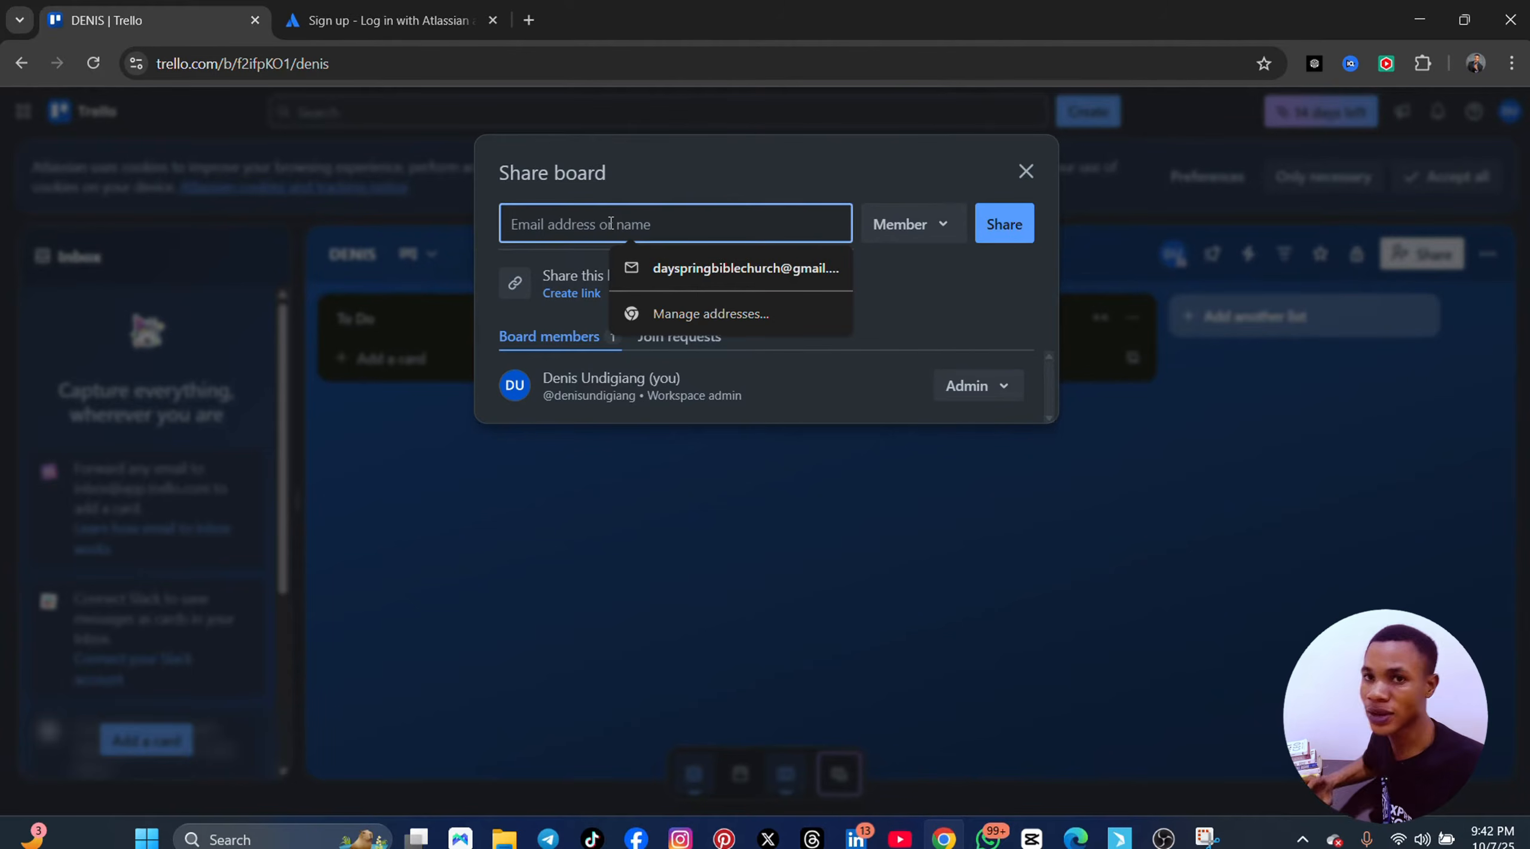
click(774, 544)
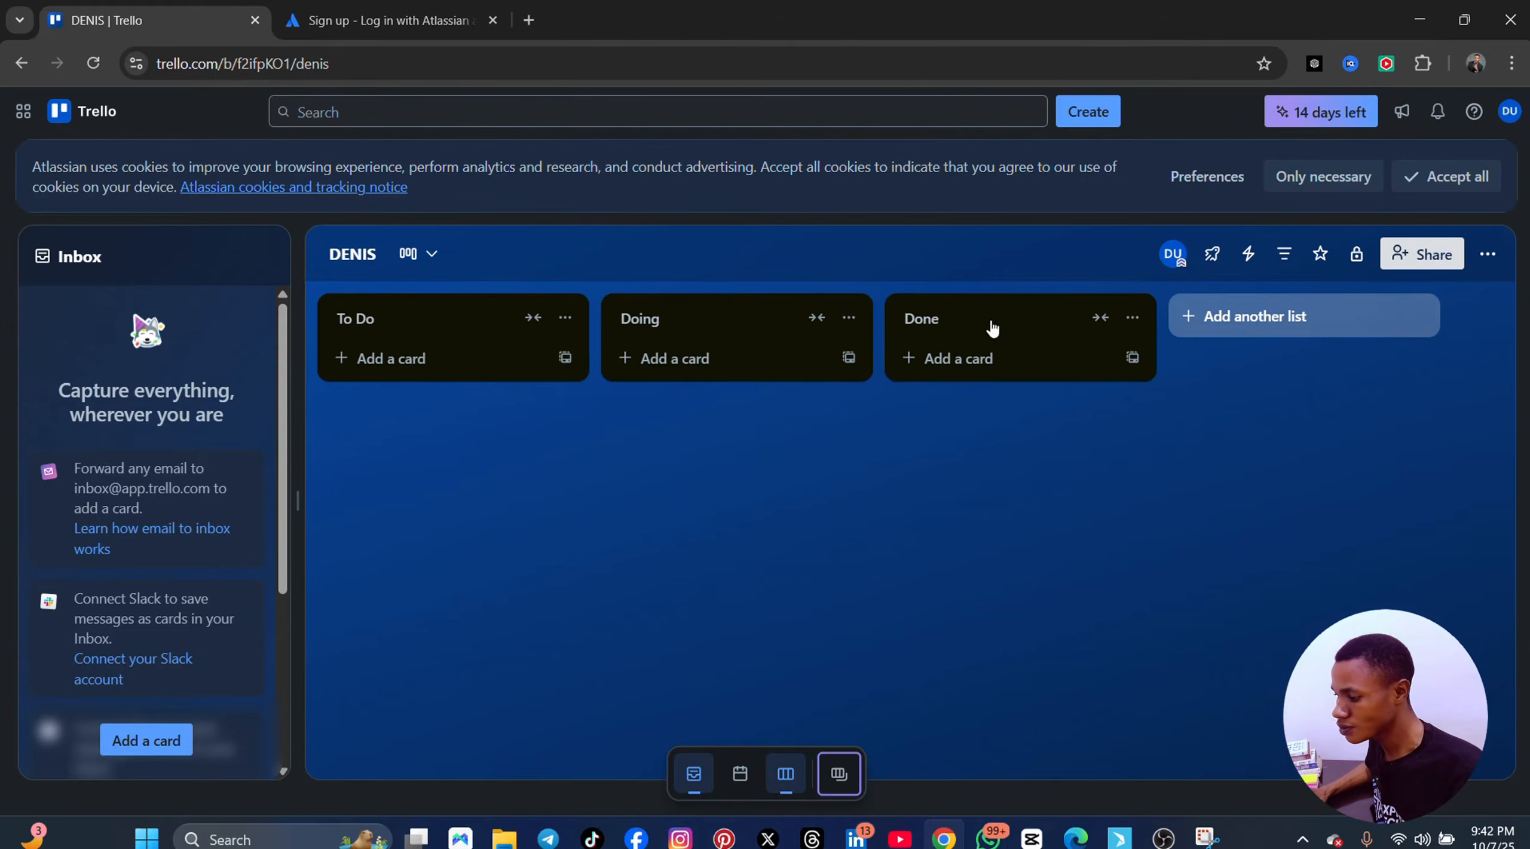
- Return to the va WITH eta board, open the GOOGLE FORM card in Doing and enter "TH" in its description
click(21, 62)
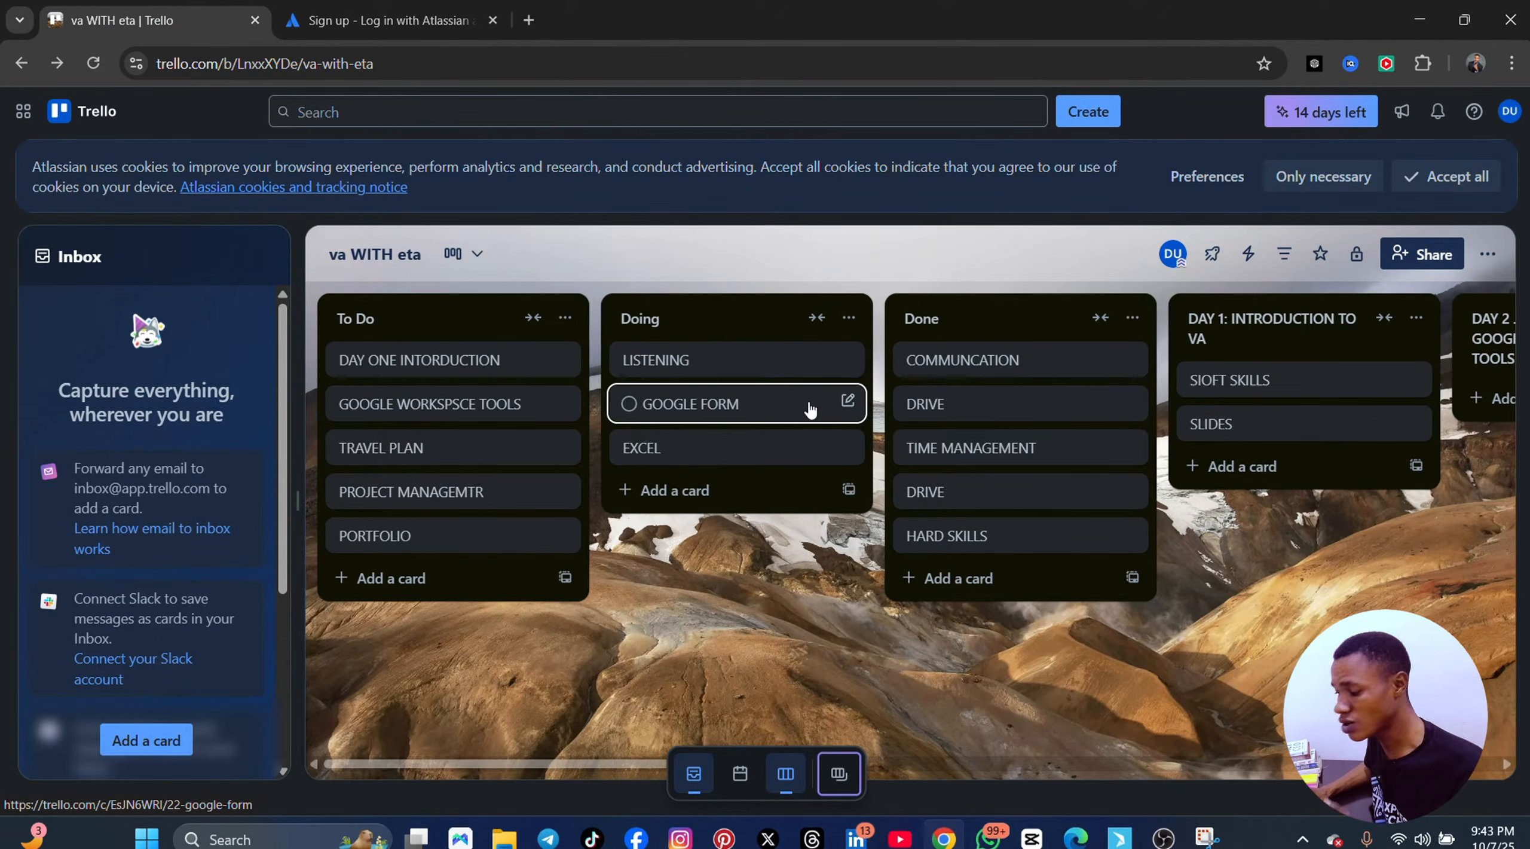
click(849, 402)
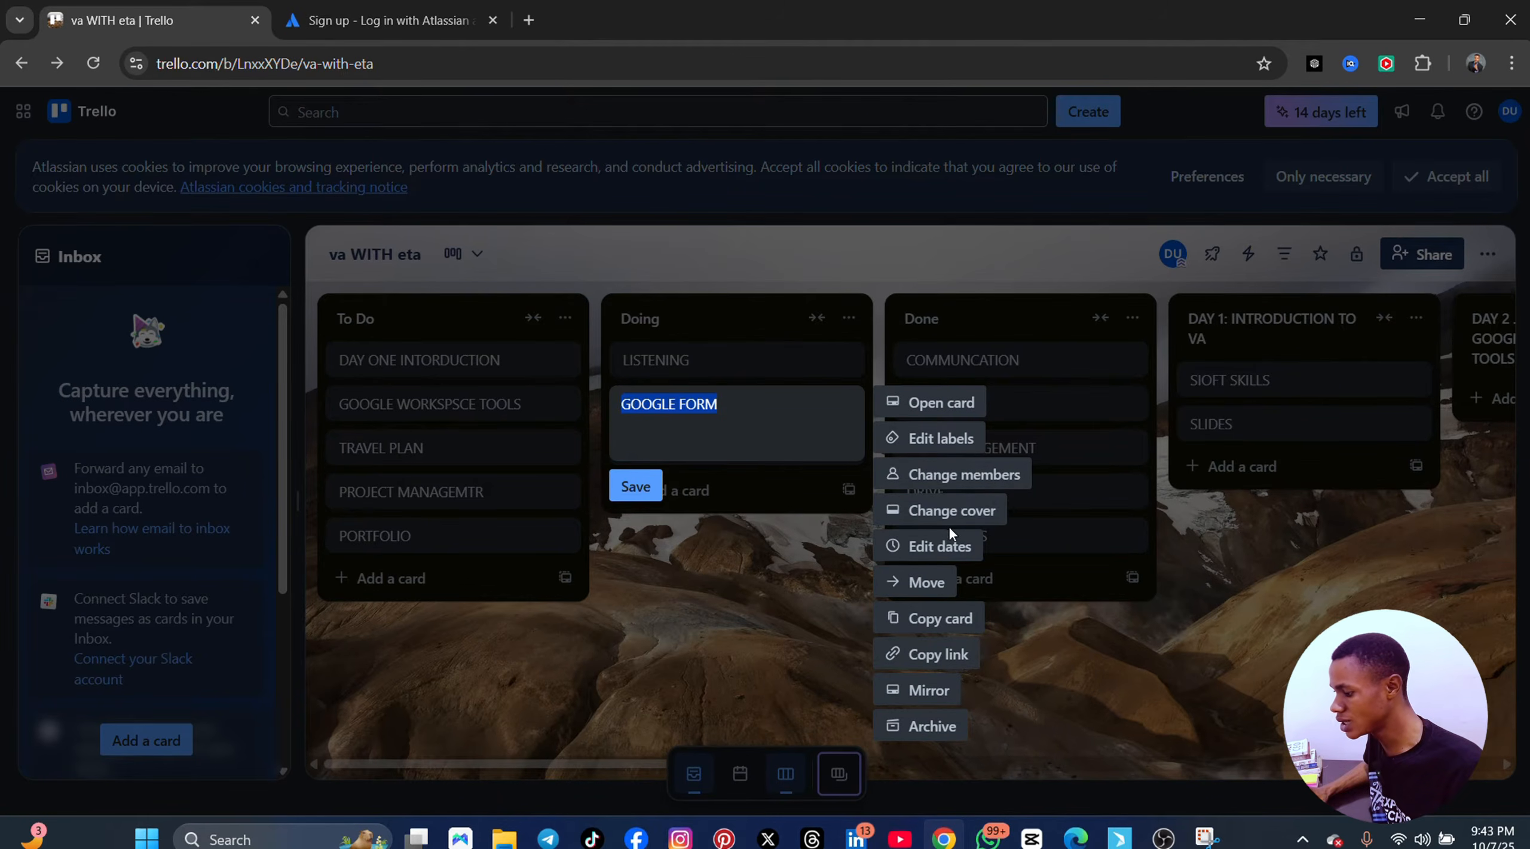
click(943, 404)
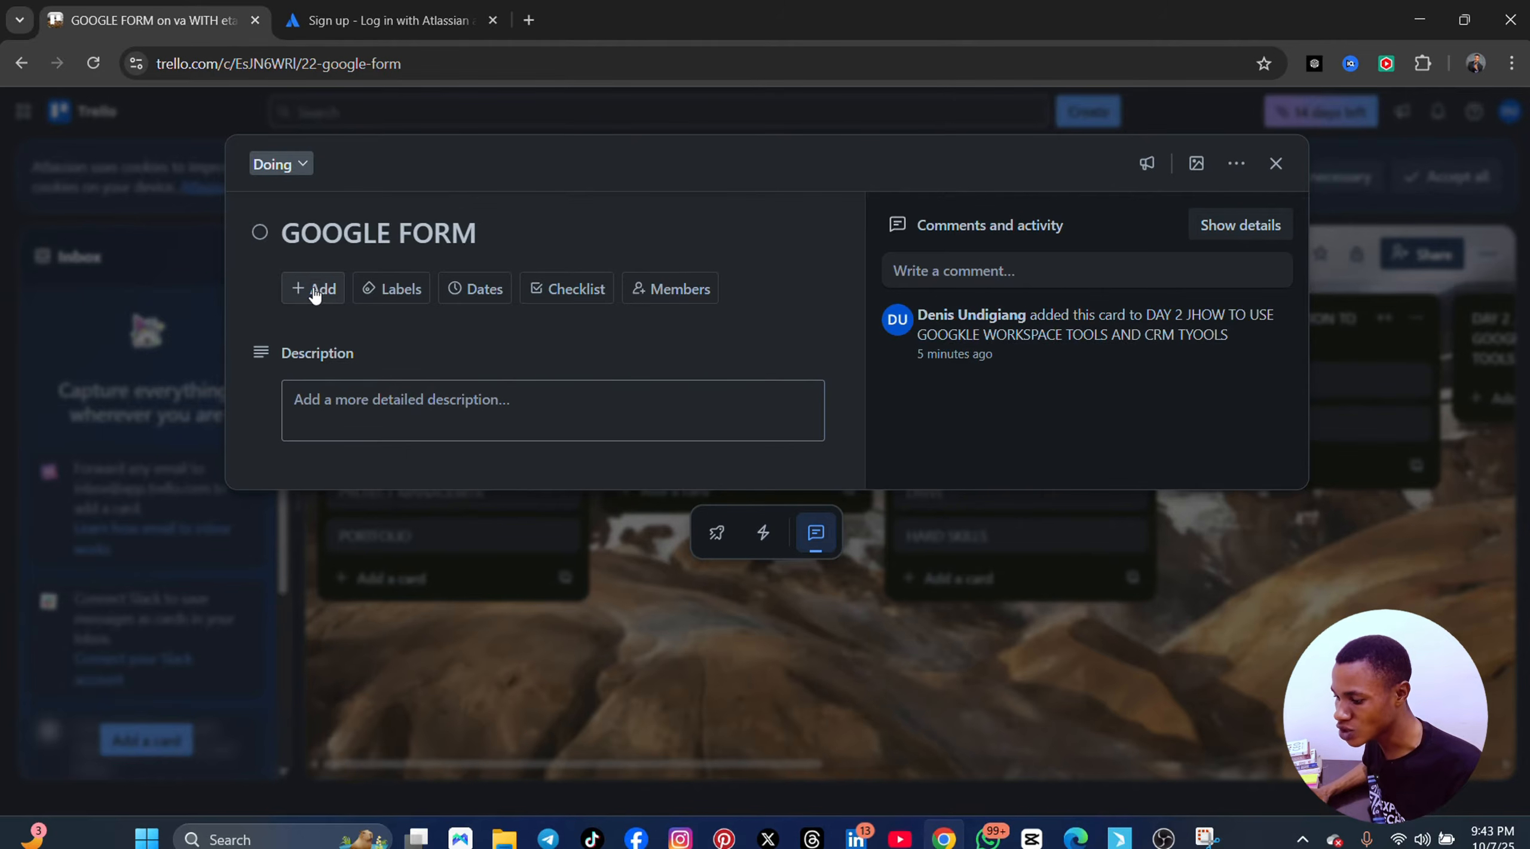
click(349, 406)
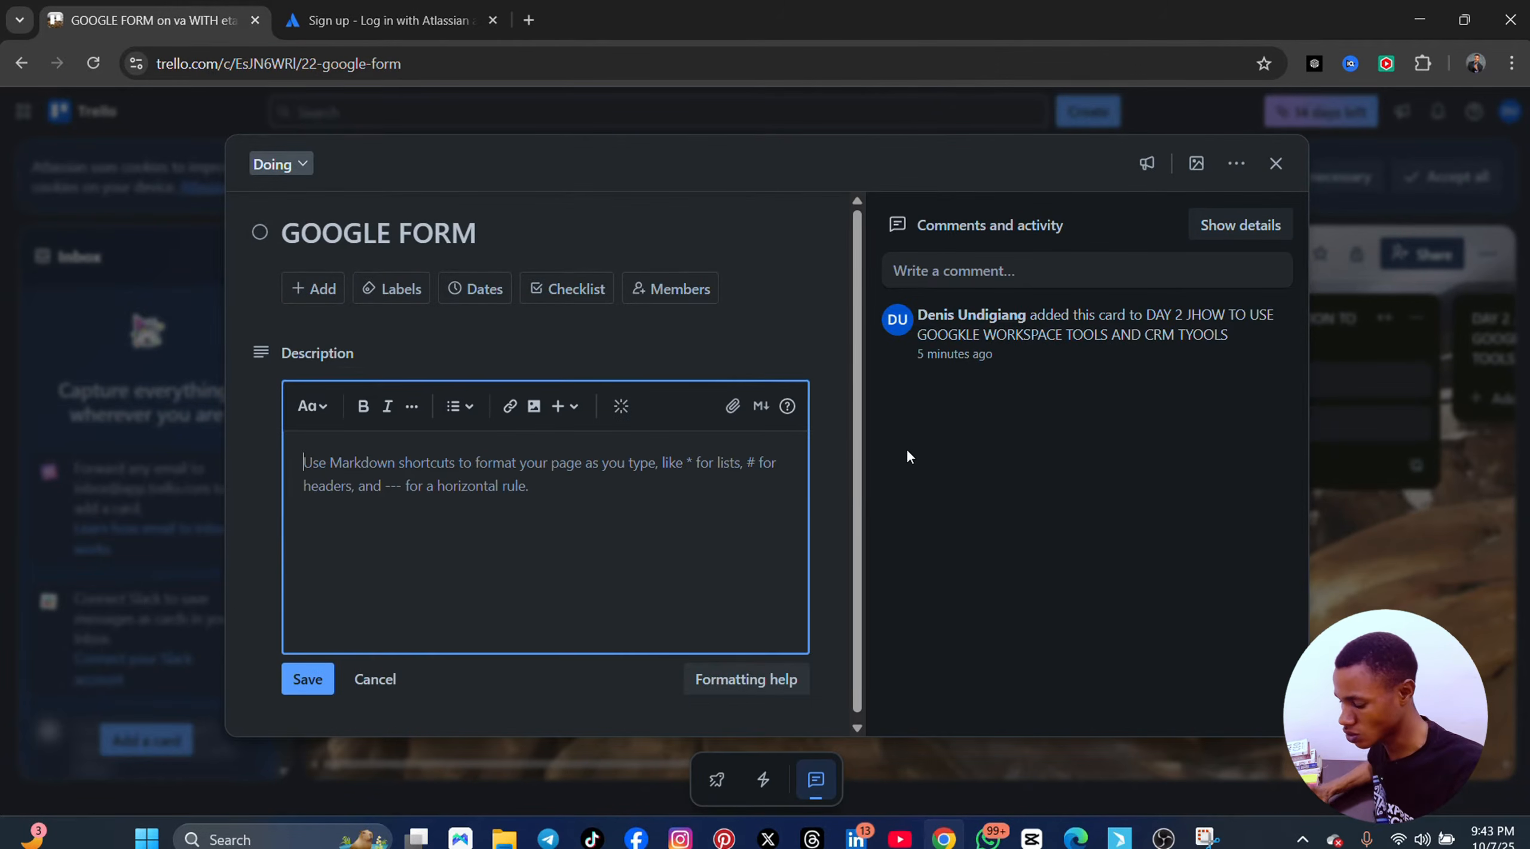
text(TH)
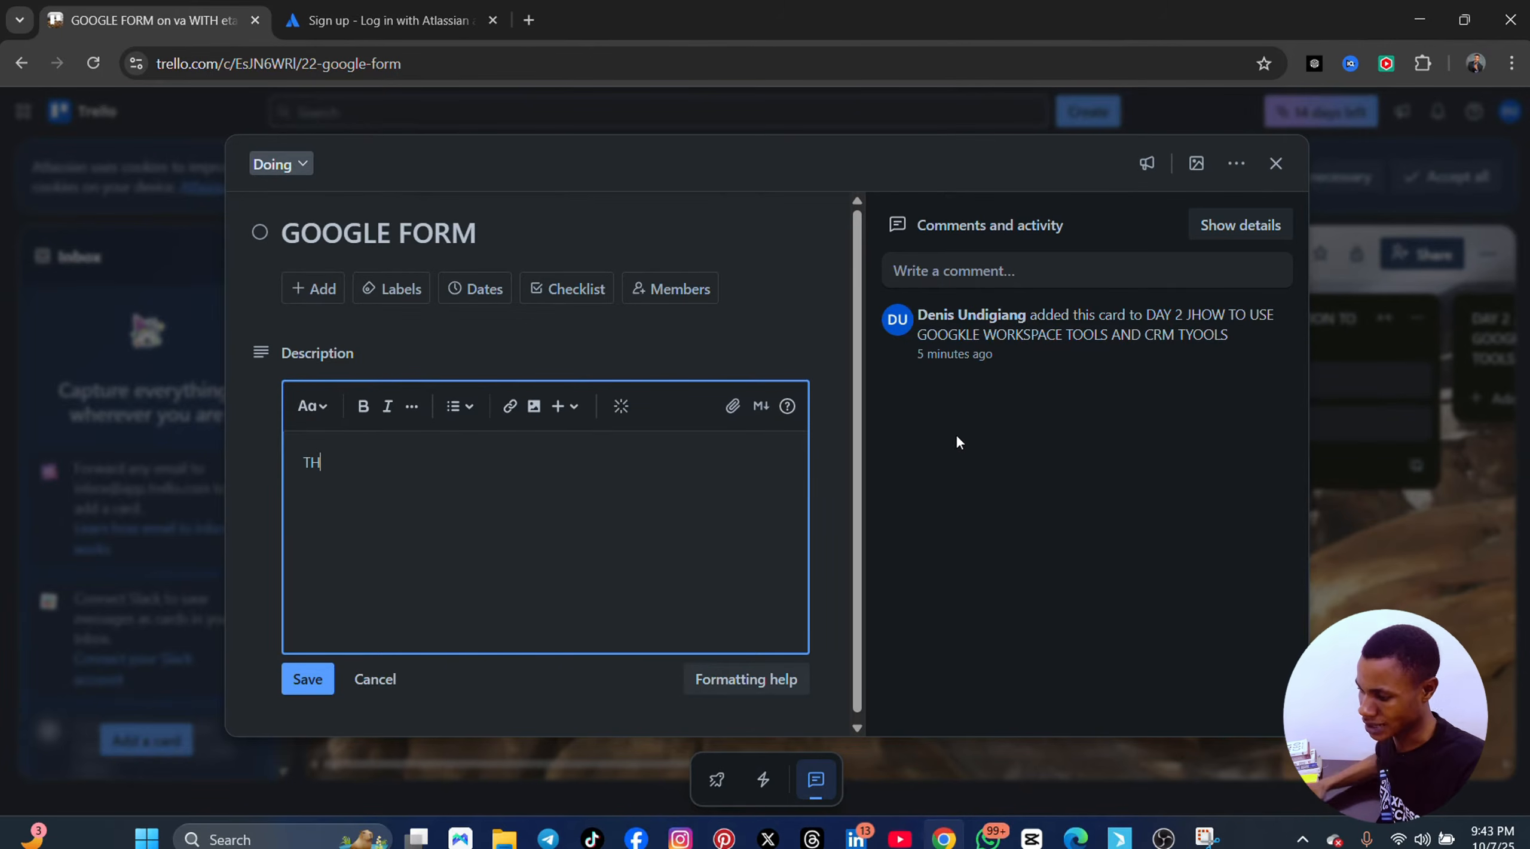
- View the date options of the GOOGLE FORM card without setting any, and give the card the red label
click(483, 297)
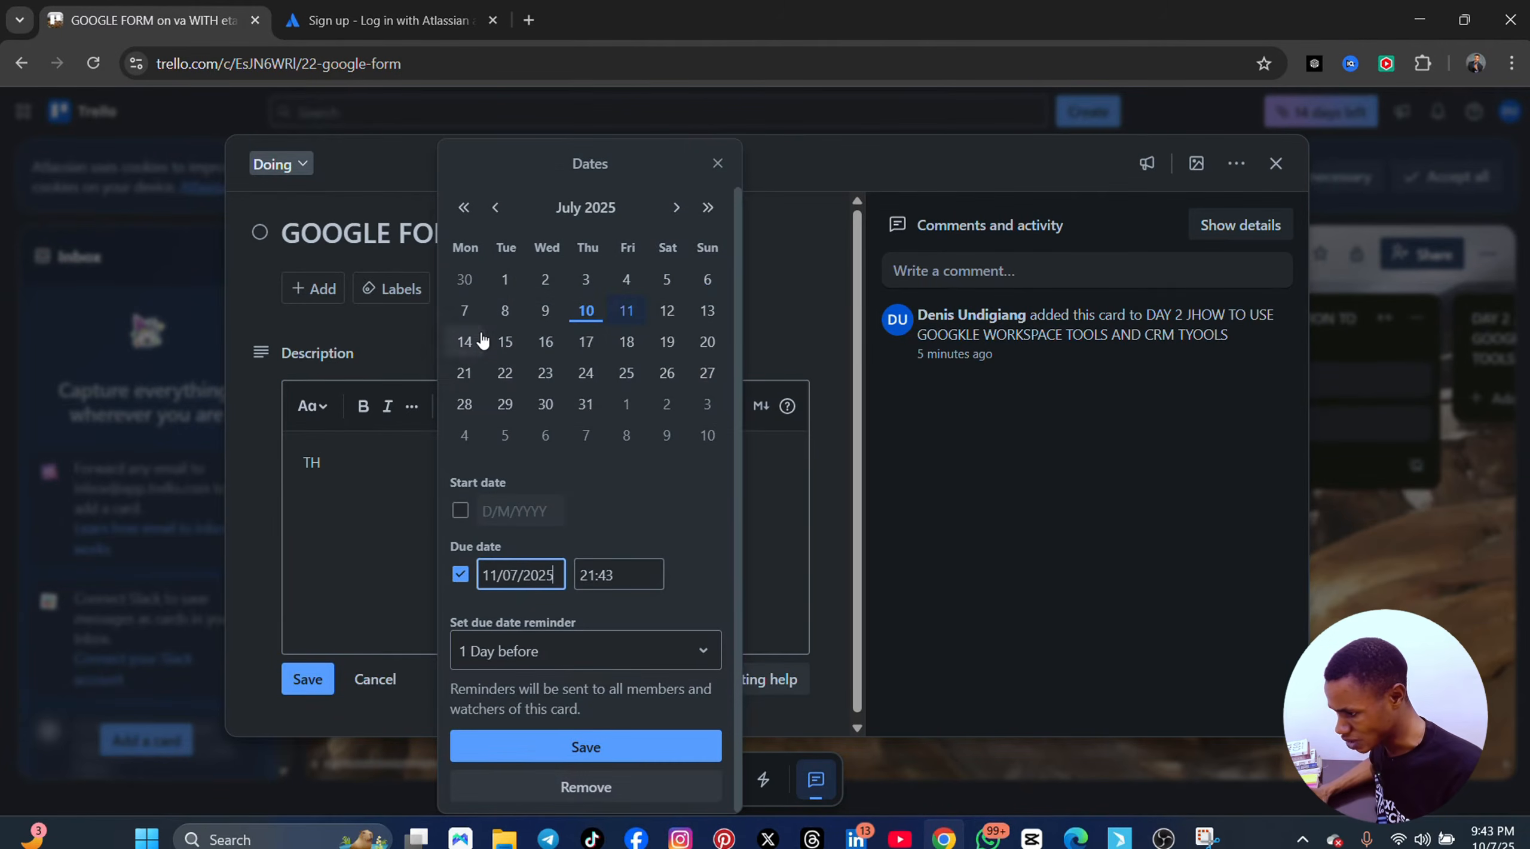
click(376, 462)
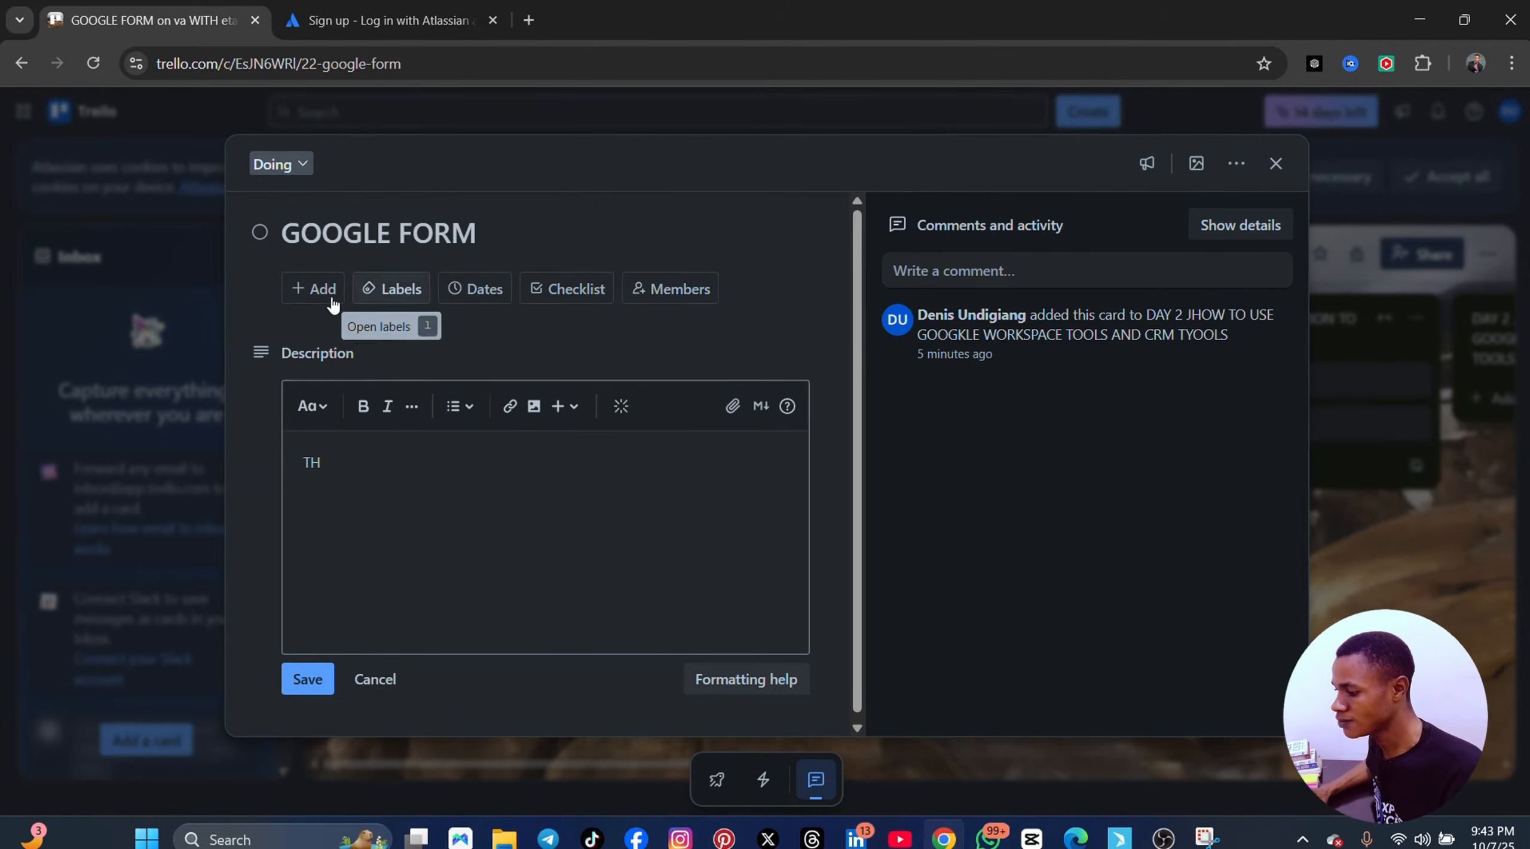
click(389, 293)
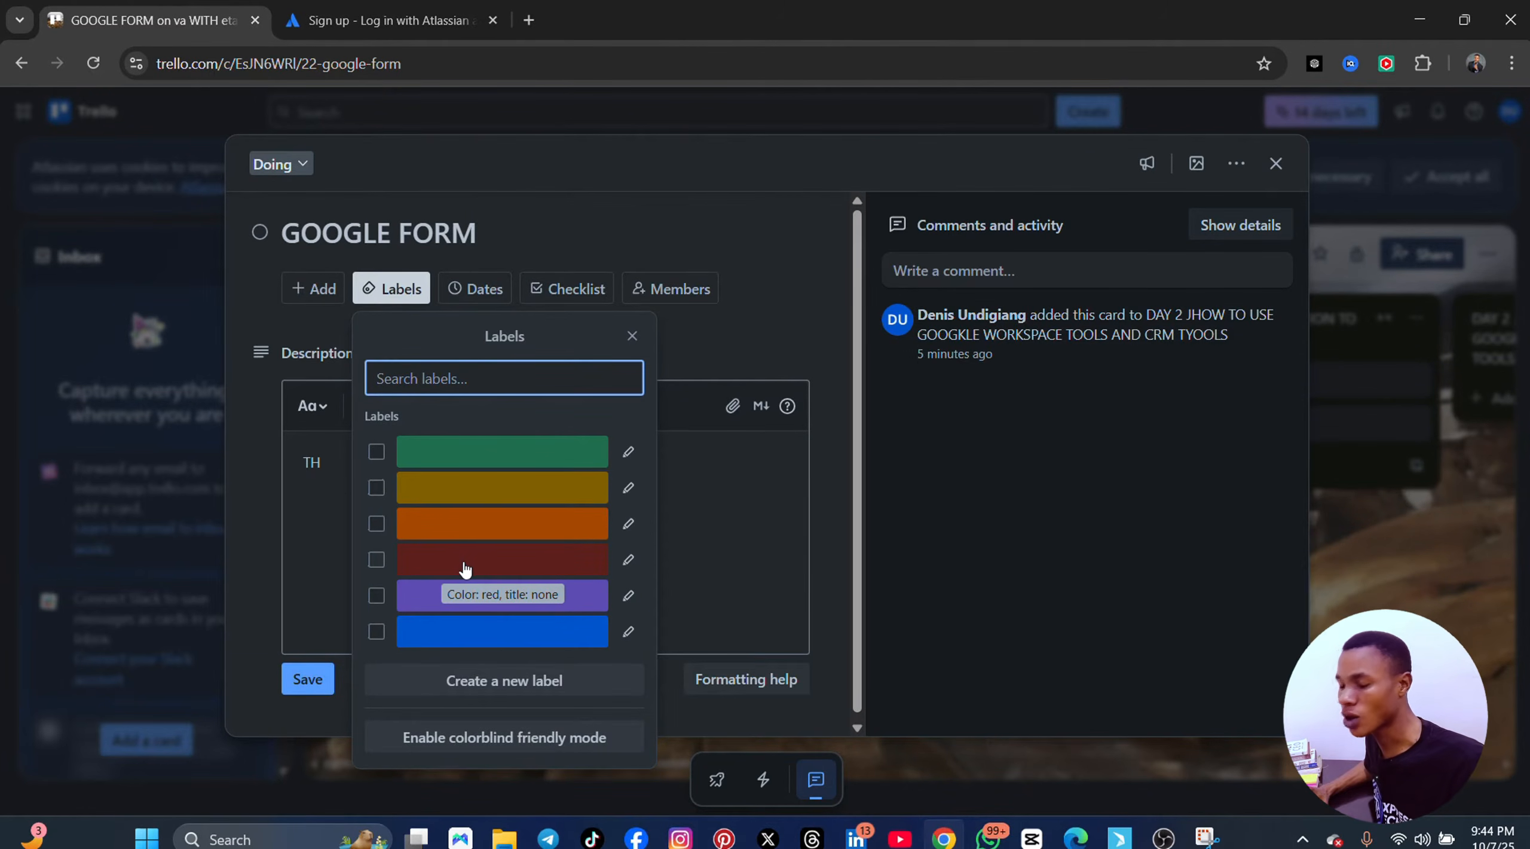
click(377, 560)
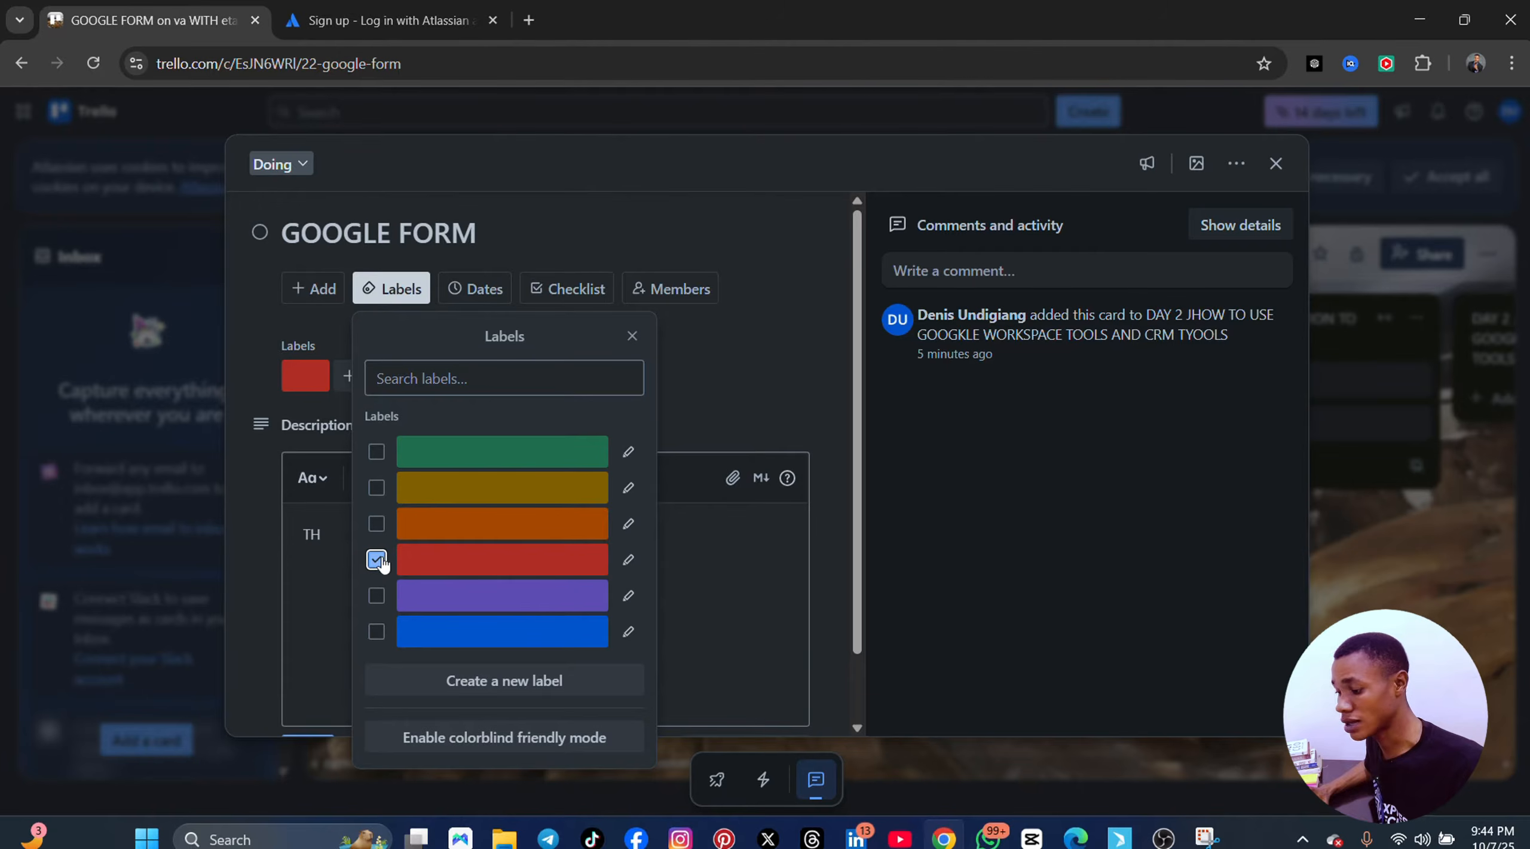
click(687, 637)
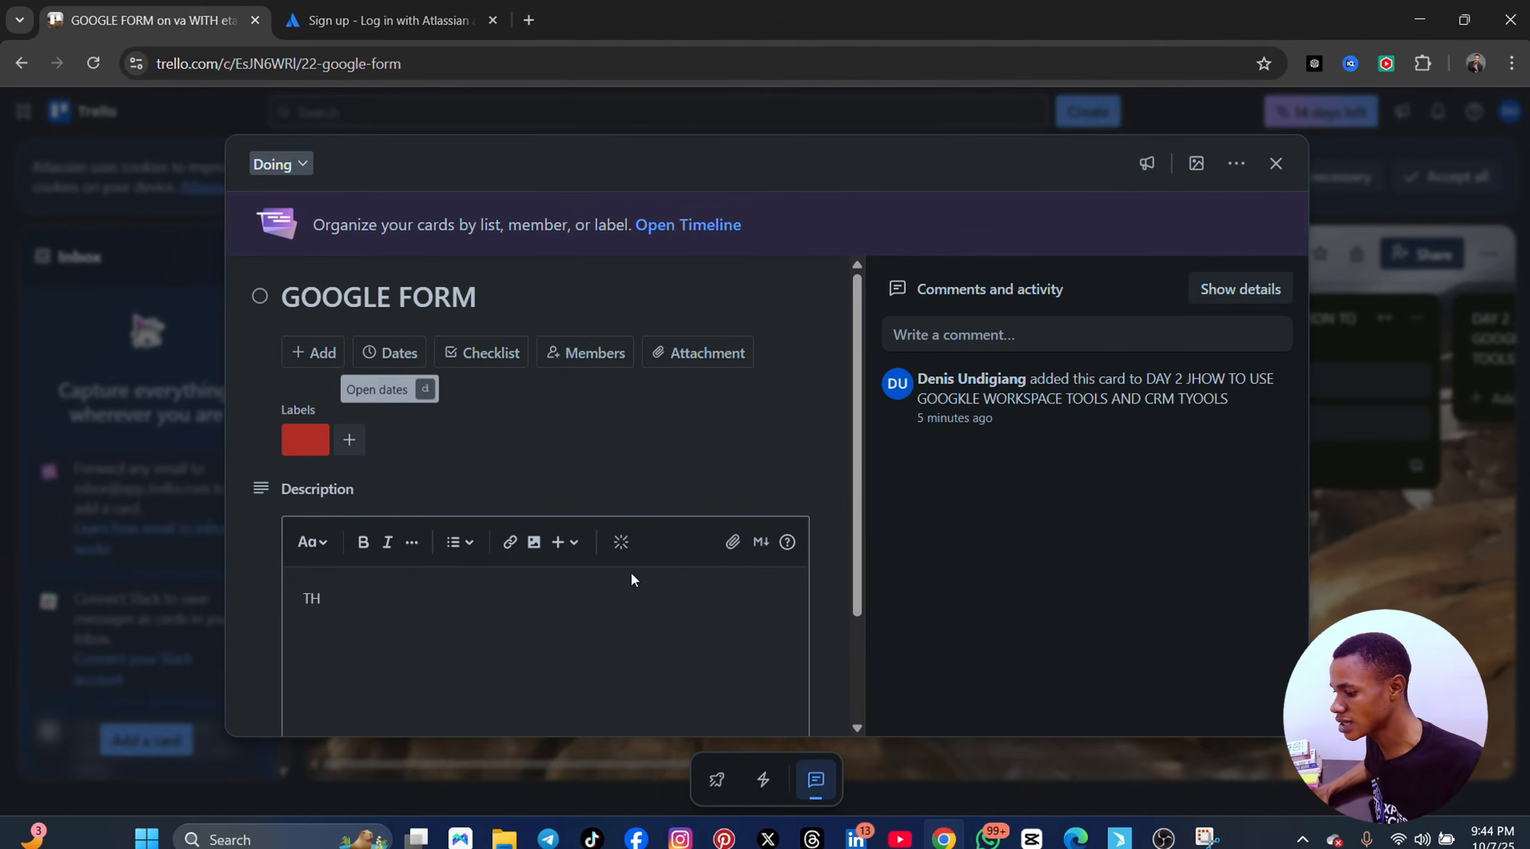
- Examine the GOOGLE FORM card's checklist and attachment options without adding anything, and close the card
click(502, 372)
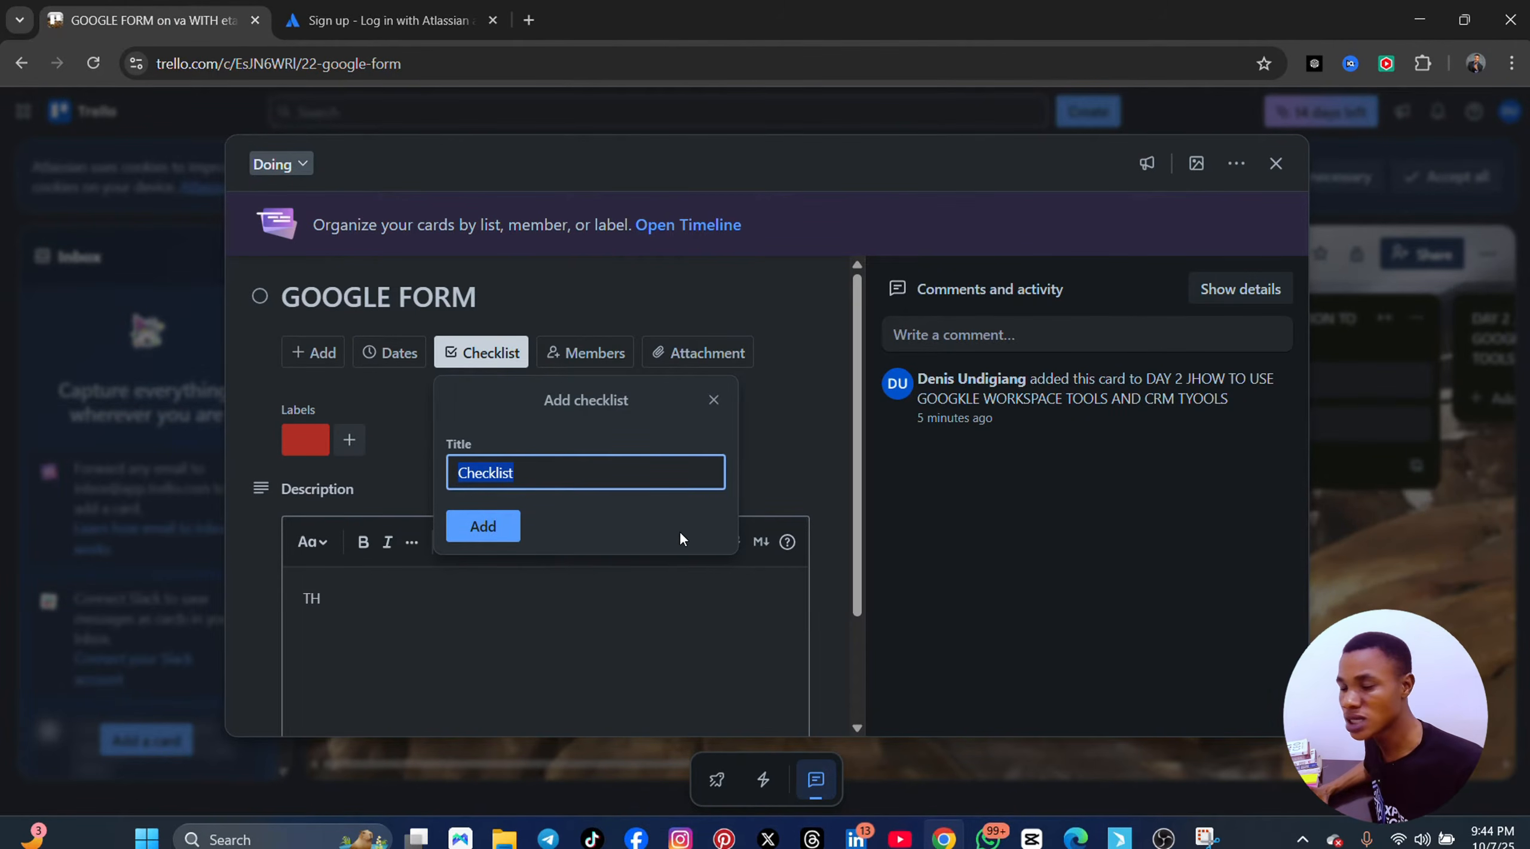
click(776, 359)
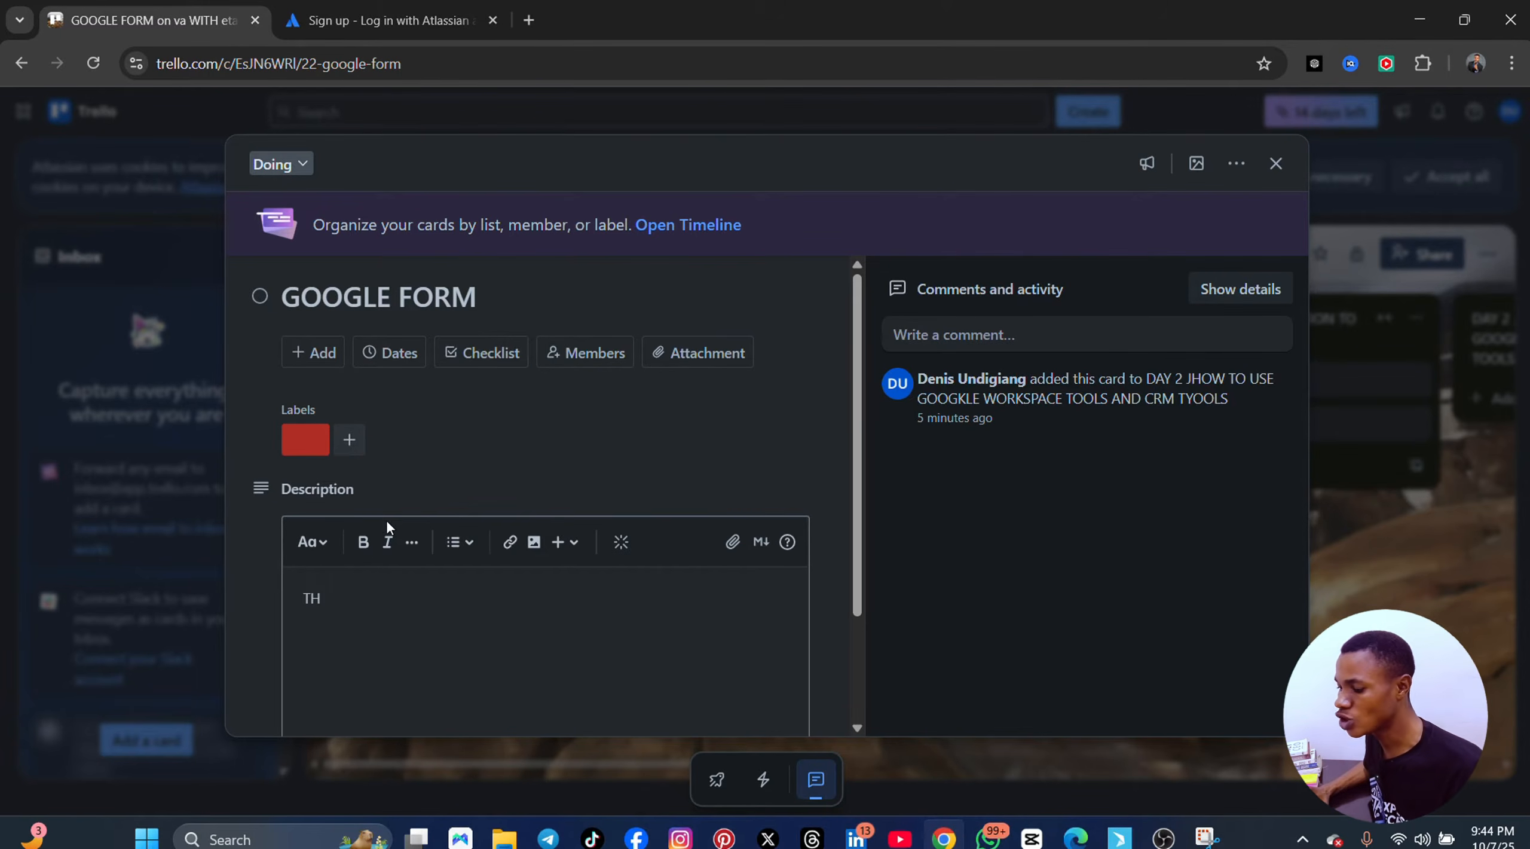
scroll(451, 603, down, 2)
scroll(418, 505, up, 2)
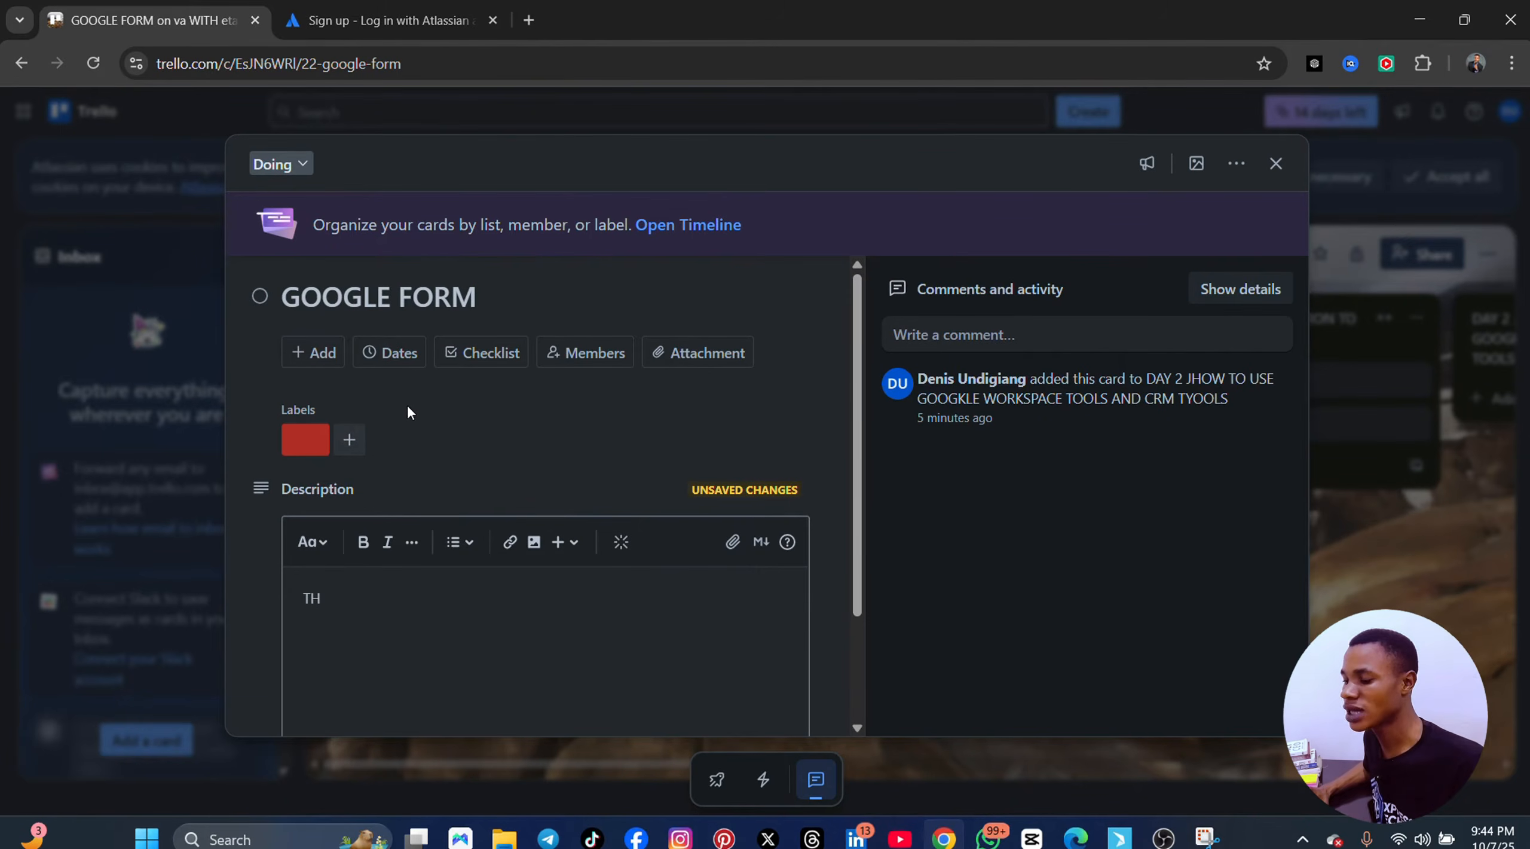
click(708, 359)
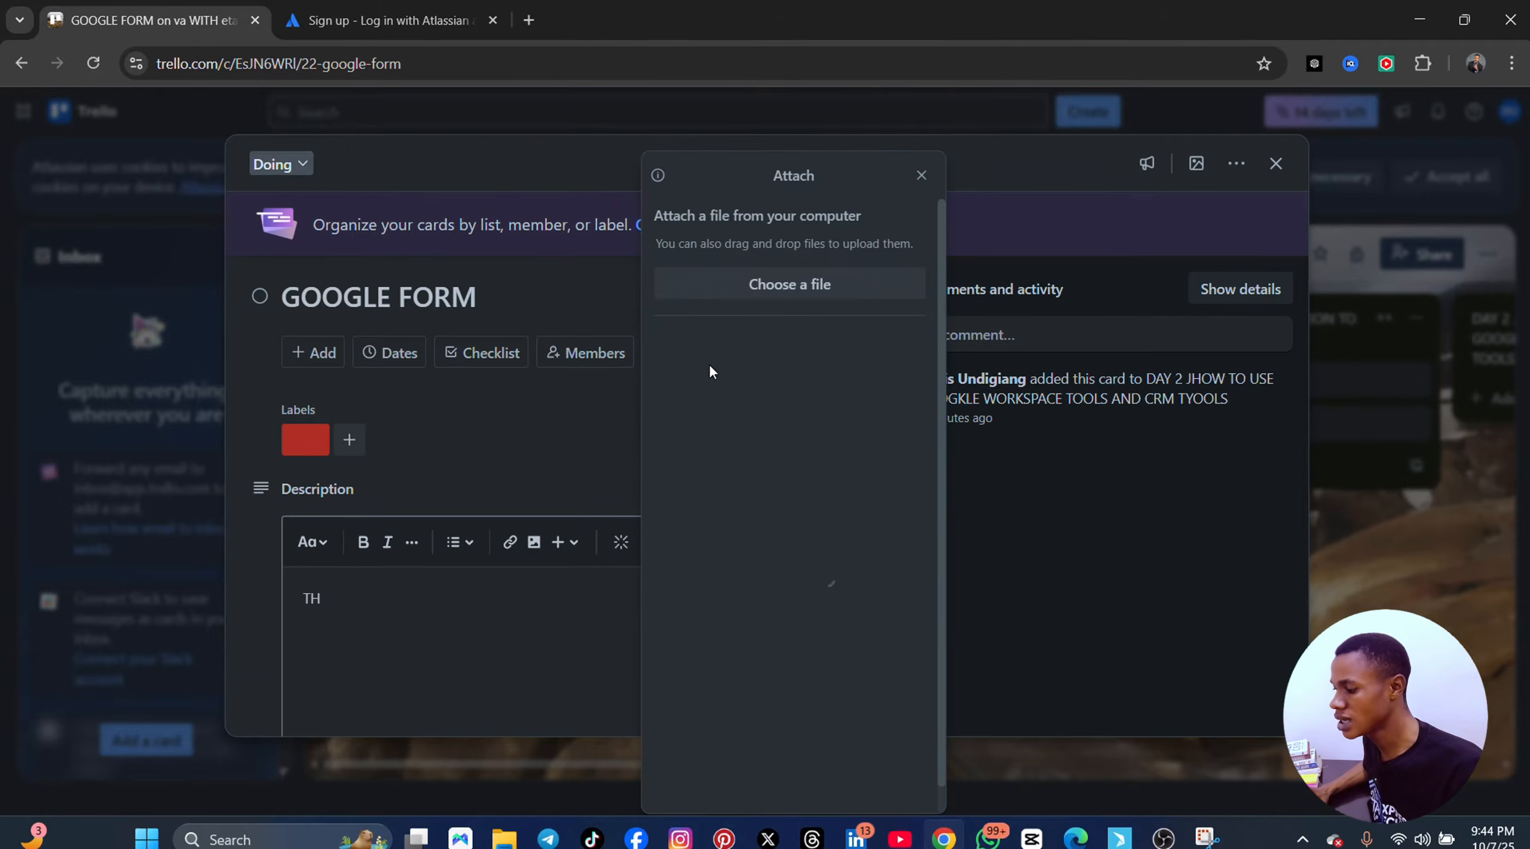
click(919, 180)
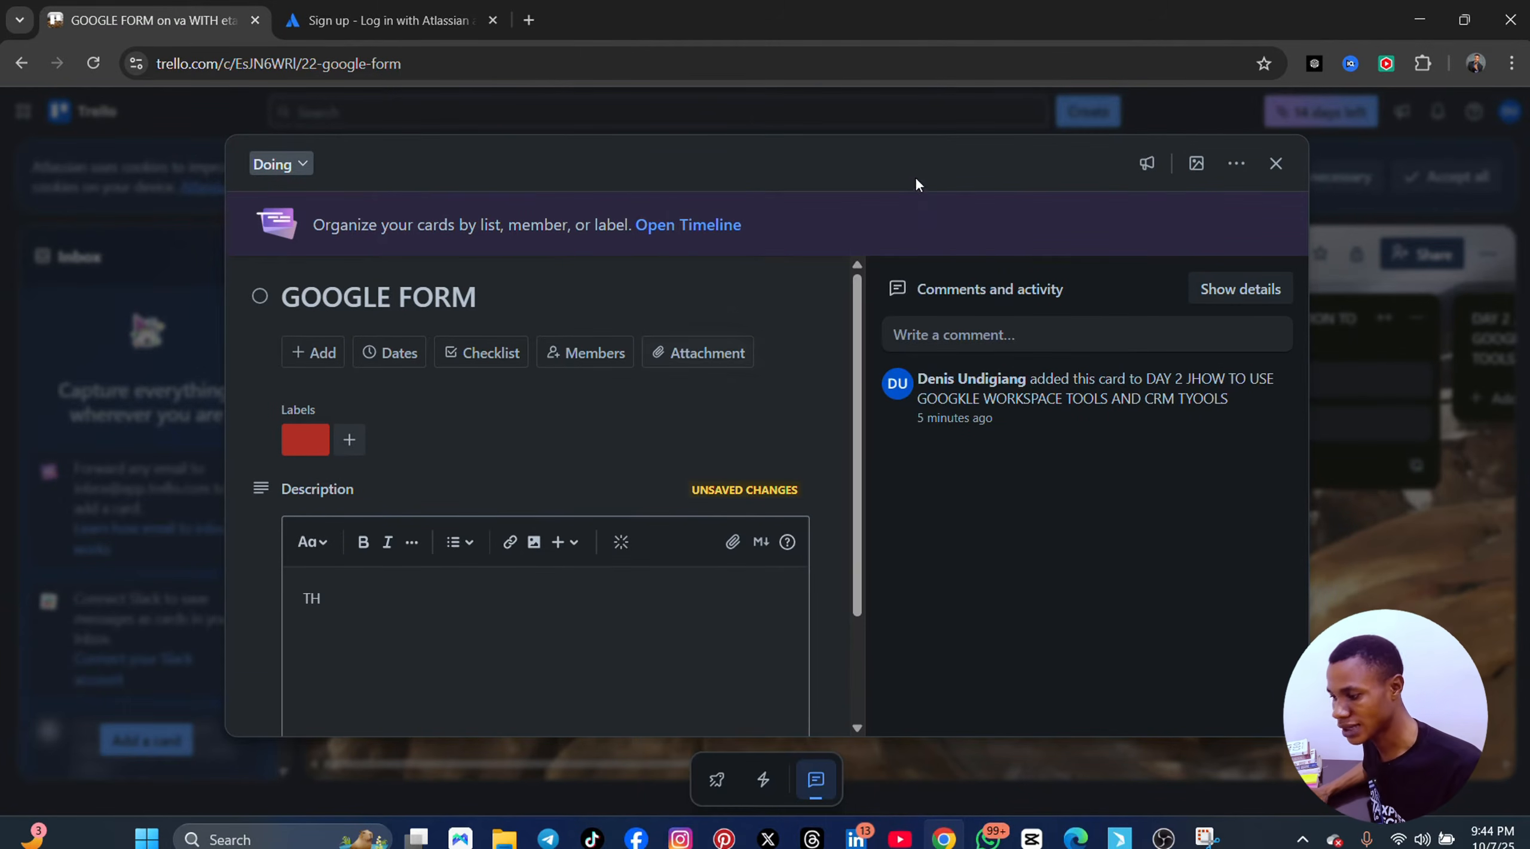
click(1277, 167)
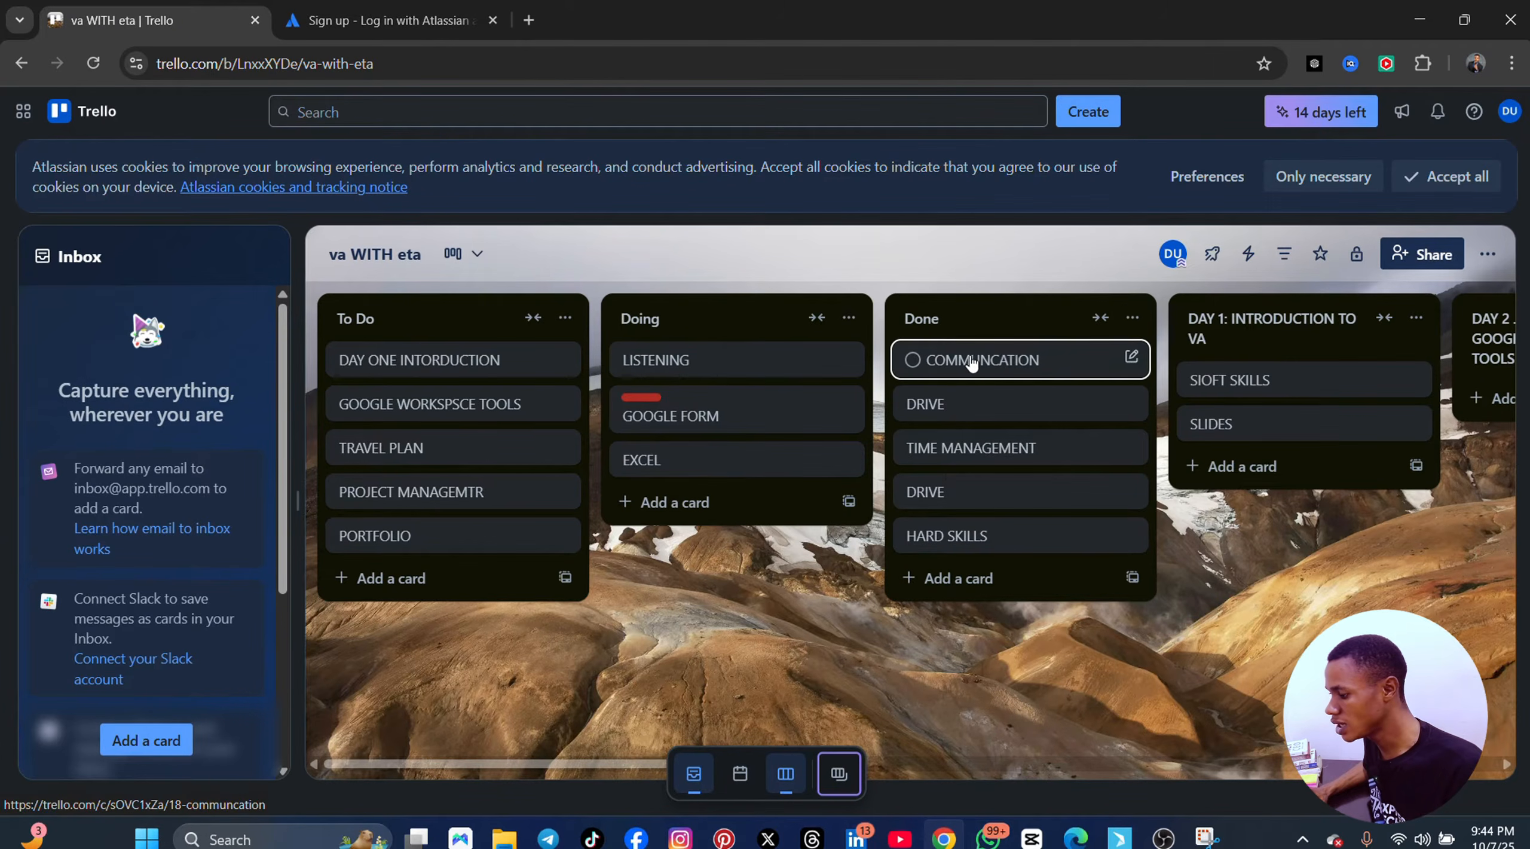
- Open the COMMUNCATION card in Done, examine its description editor and move options, and close the card
click(1132, 360)
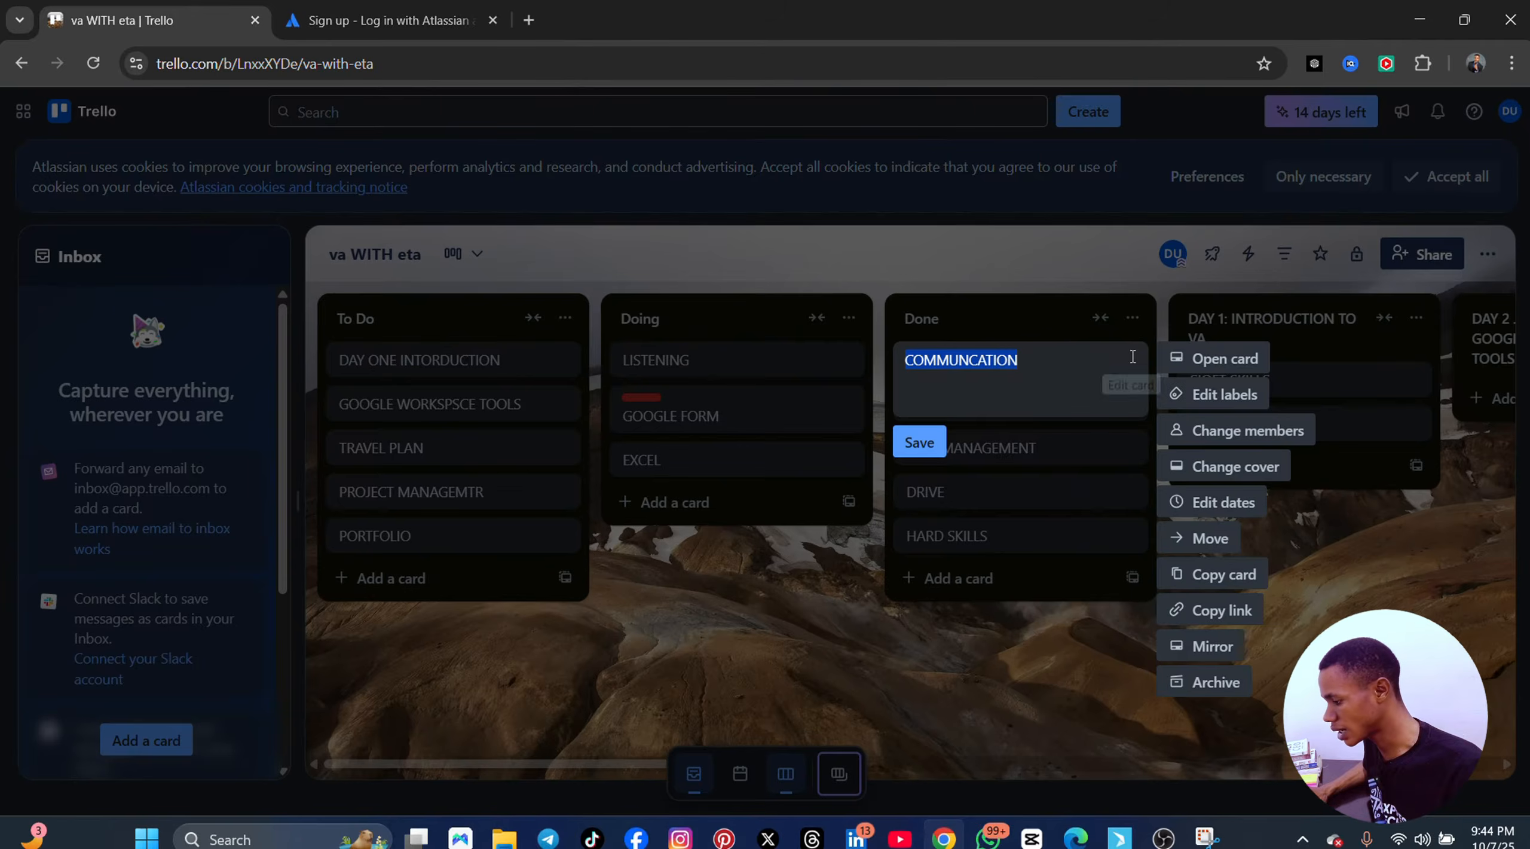
click(1236, 372)
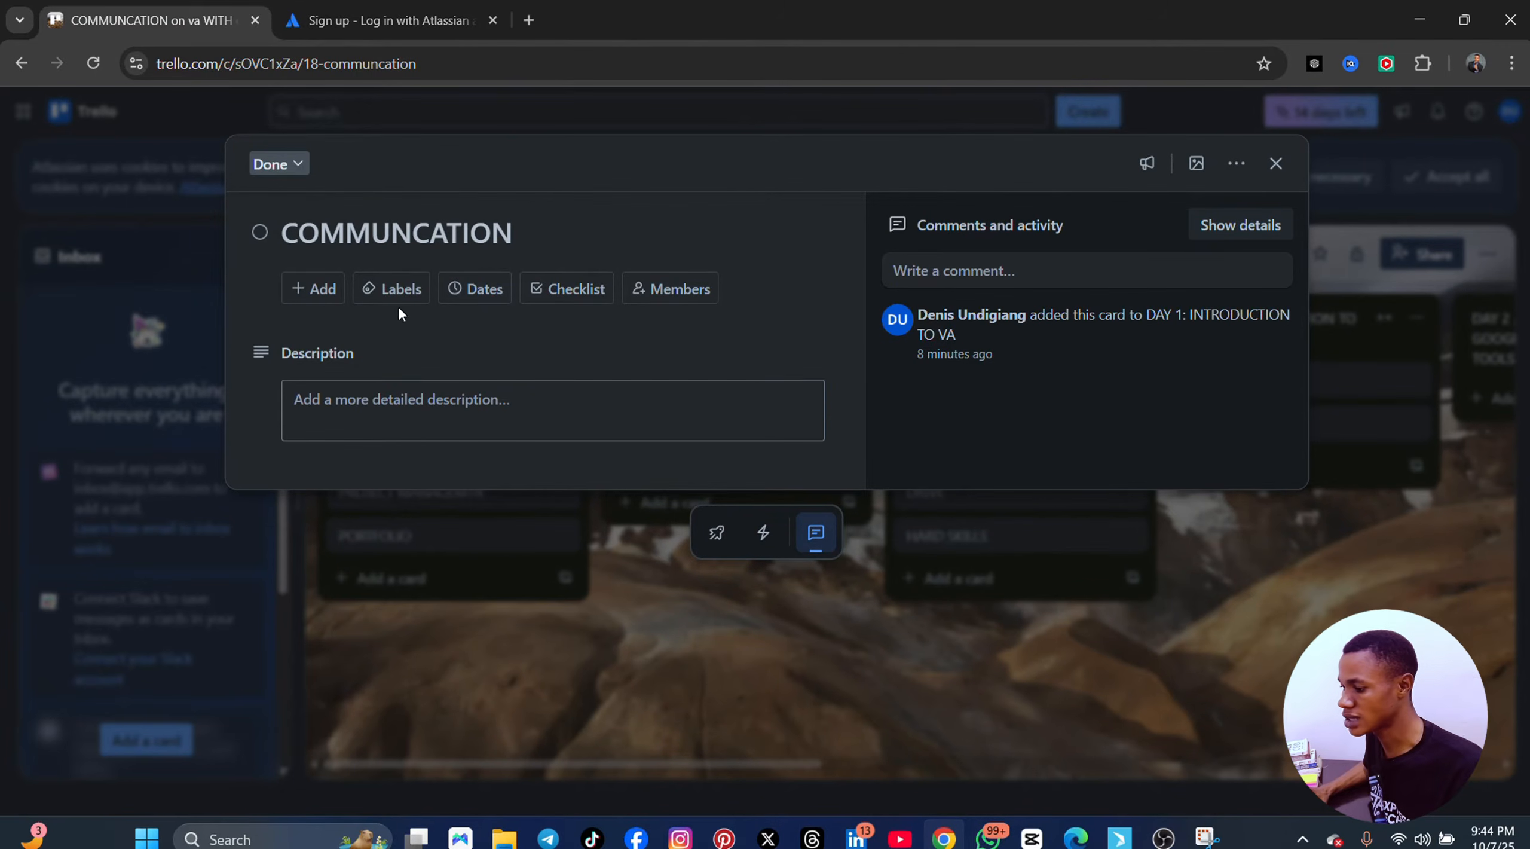
click(382, 419)
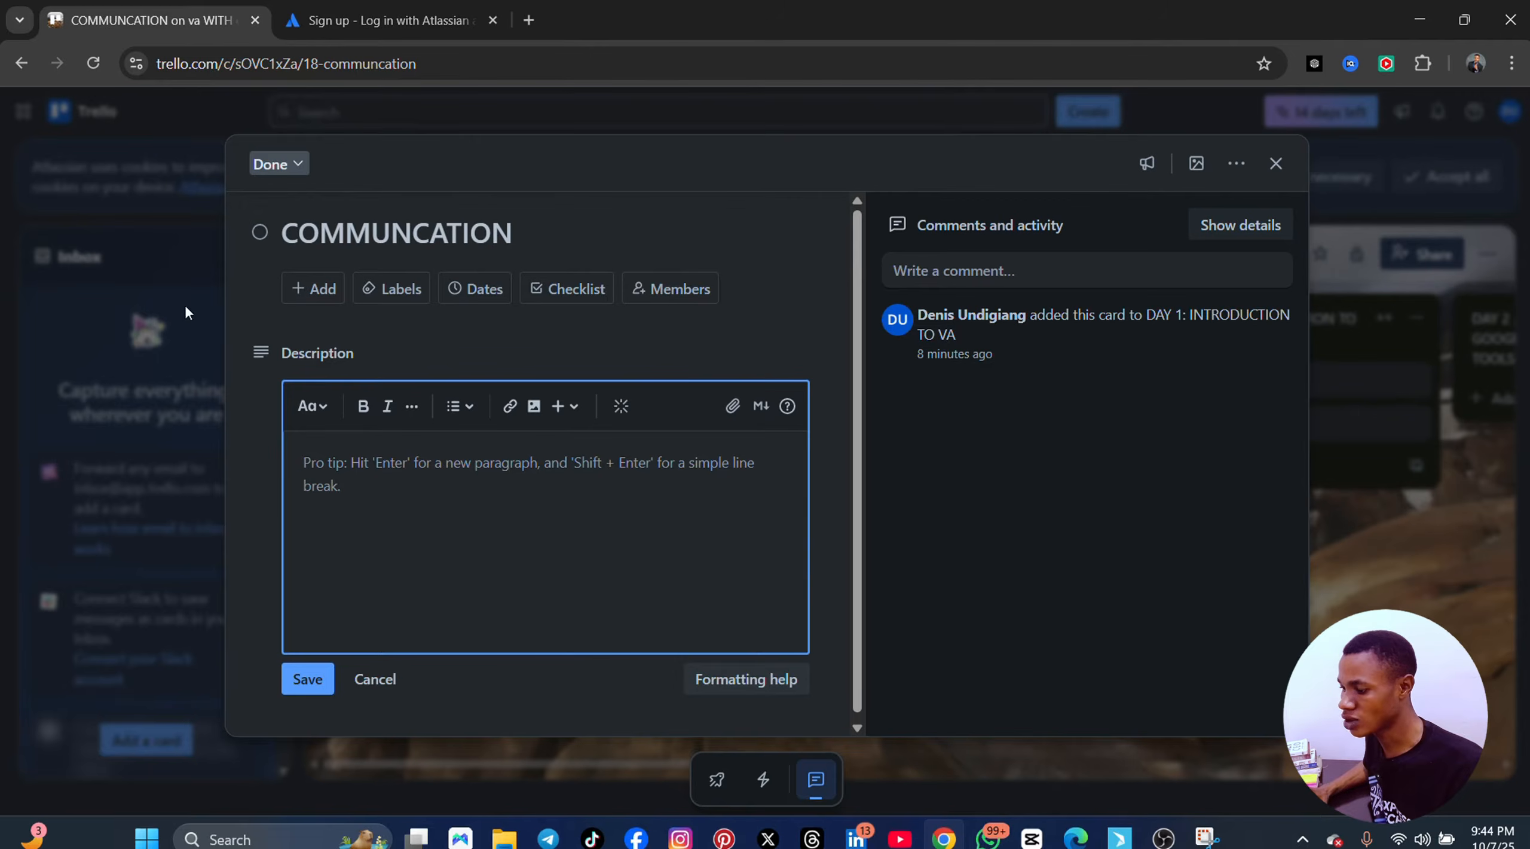
click(271, 168)
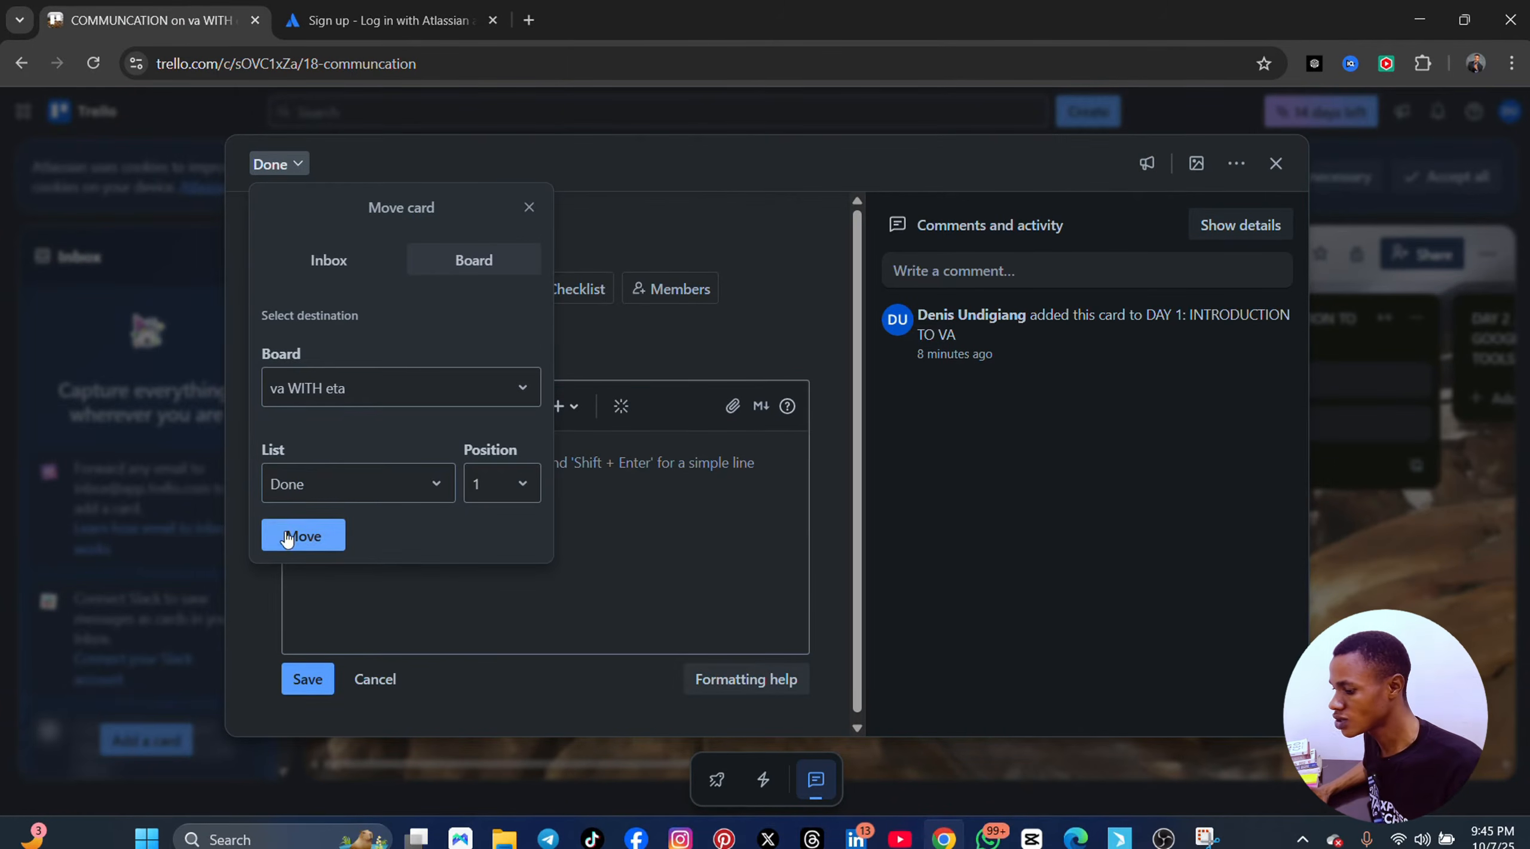
click(326, 524)
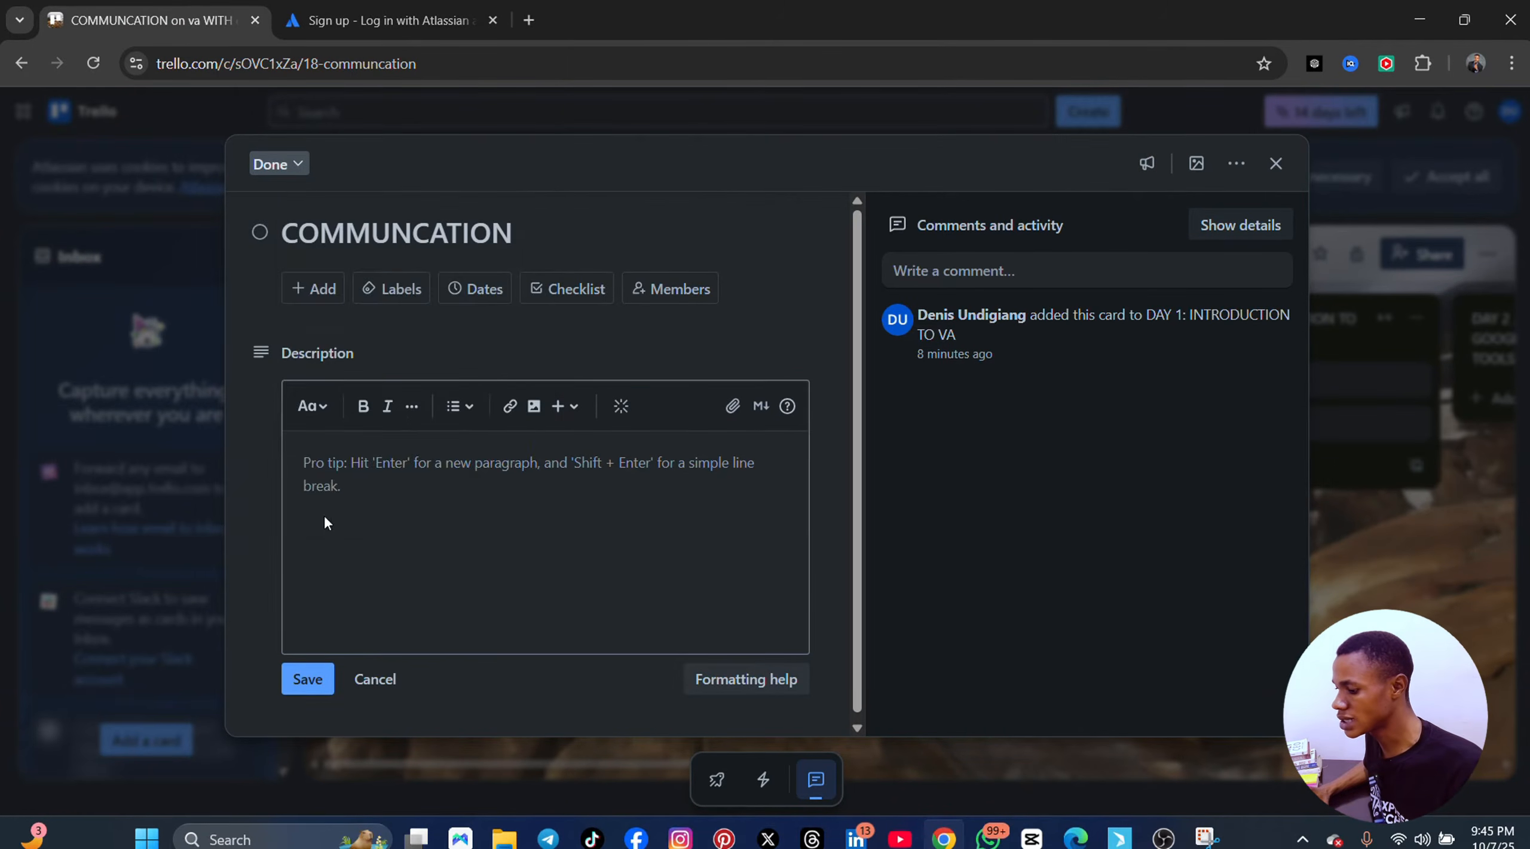
click(1276, 163)
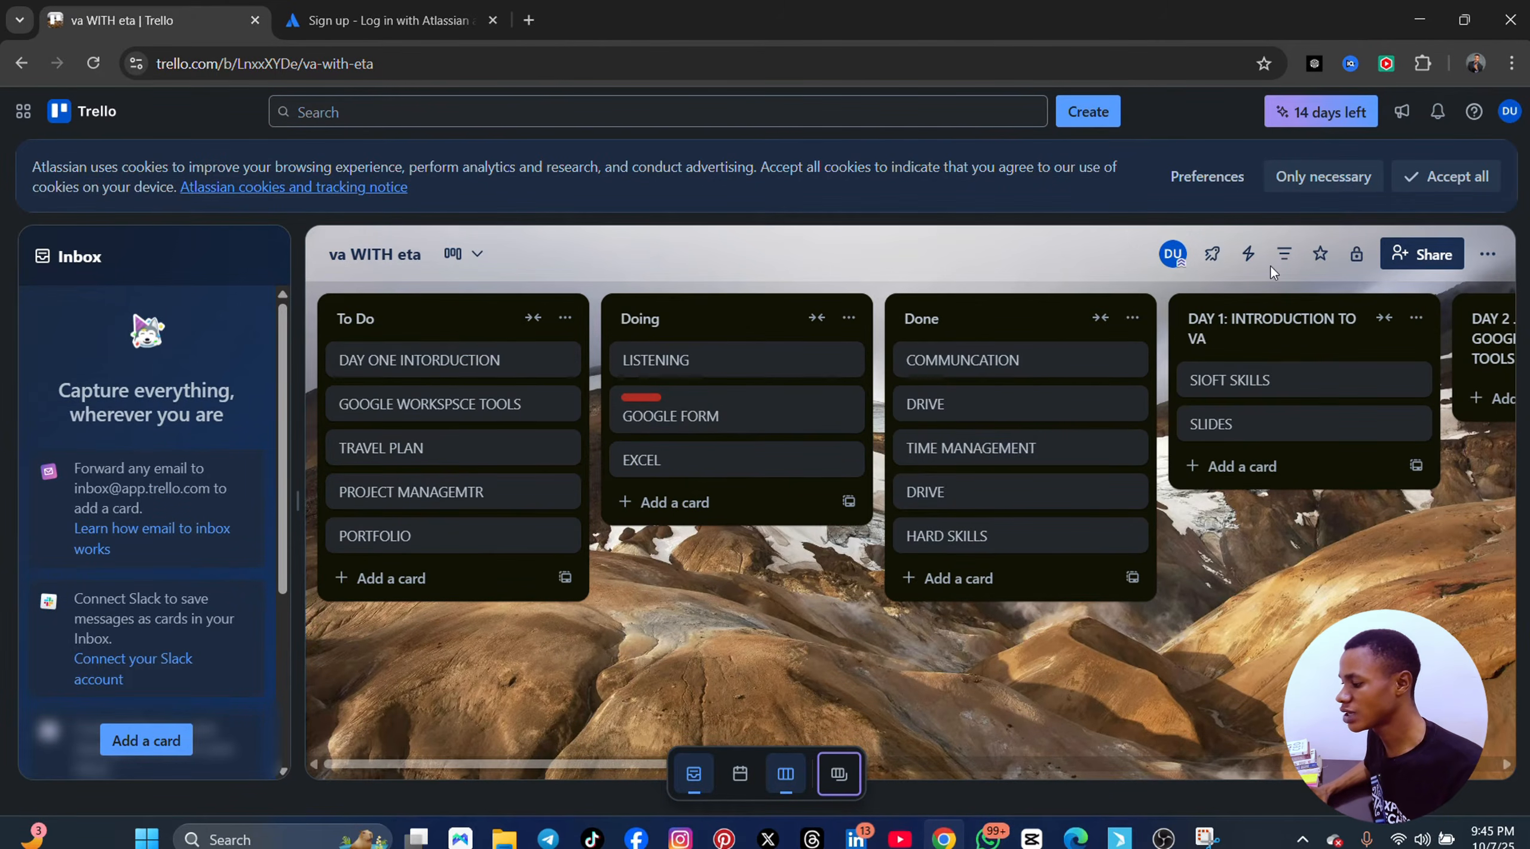
- Review the va WITH eta board's sharing dialog and its invitation field, and close it without inviting anyone
click(1432, 254)
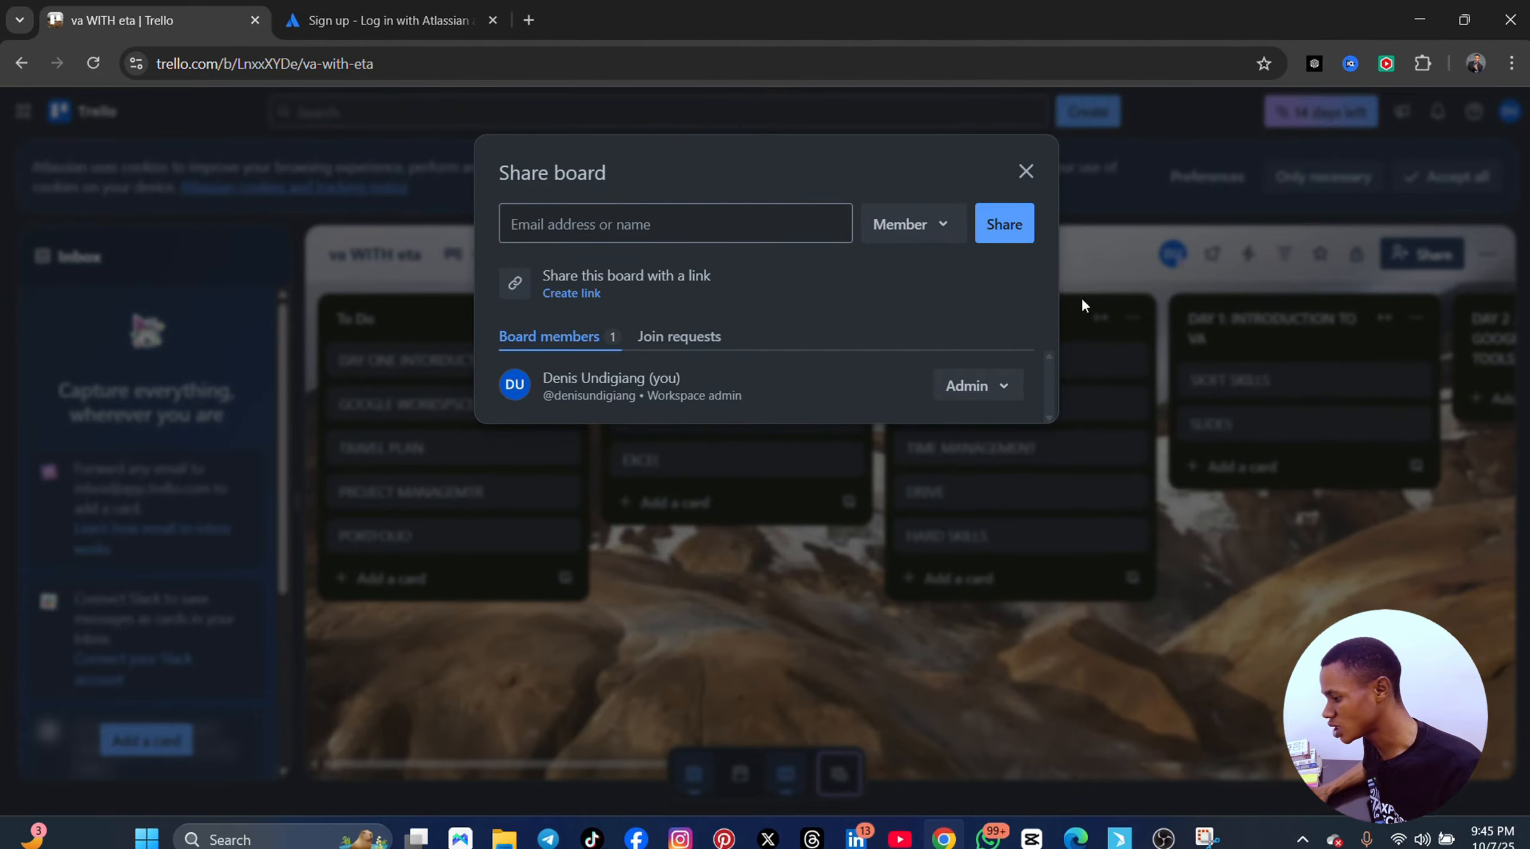
click(735, 224)
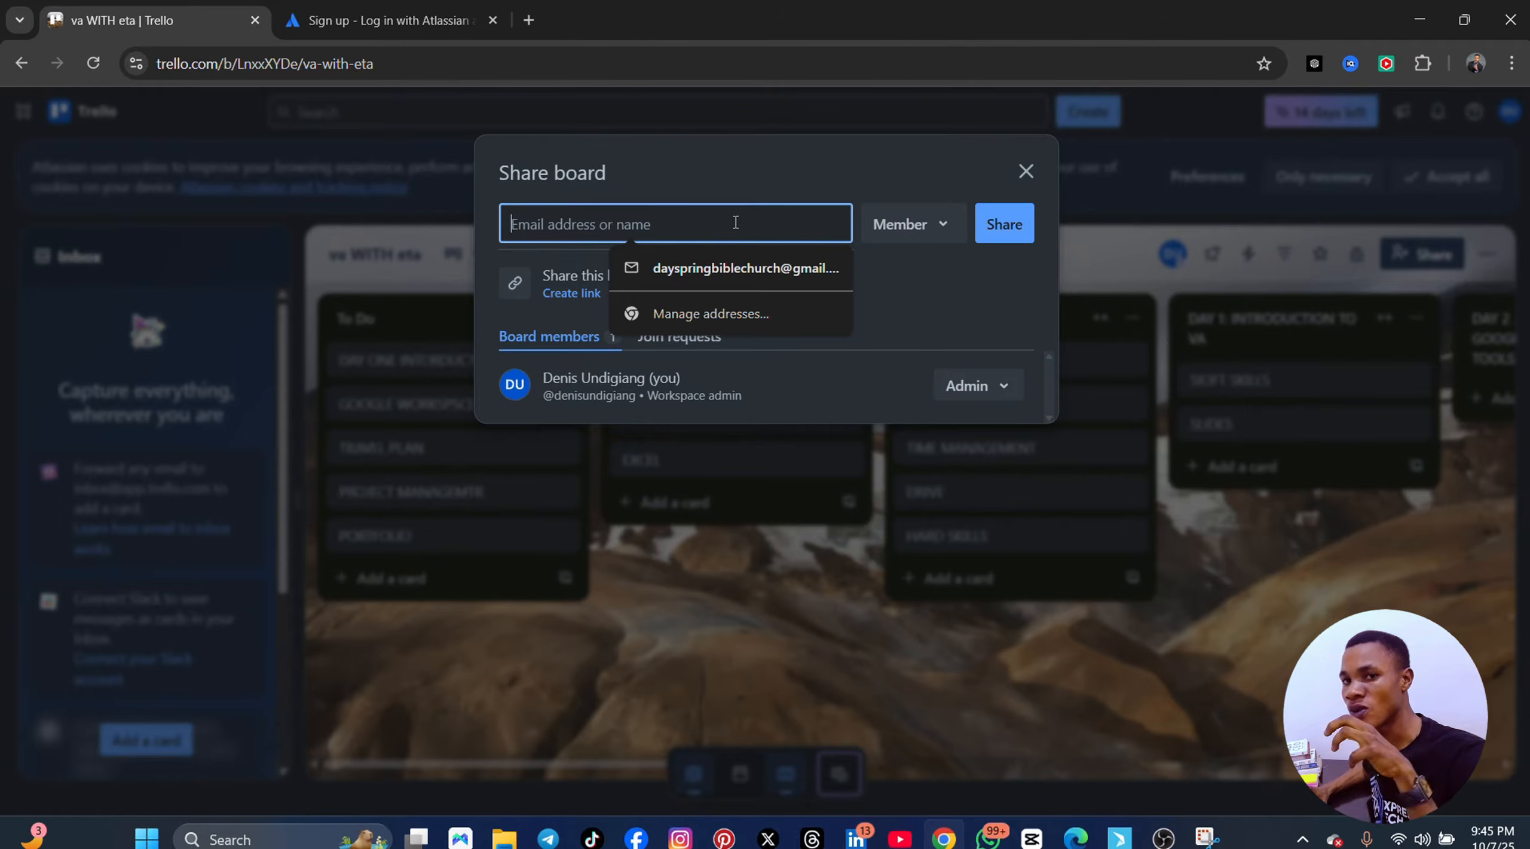
click(1006, 223)
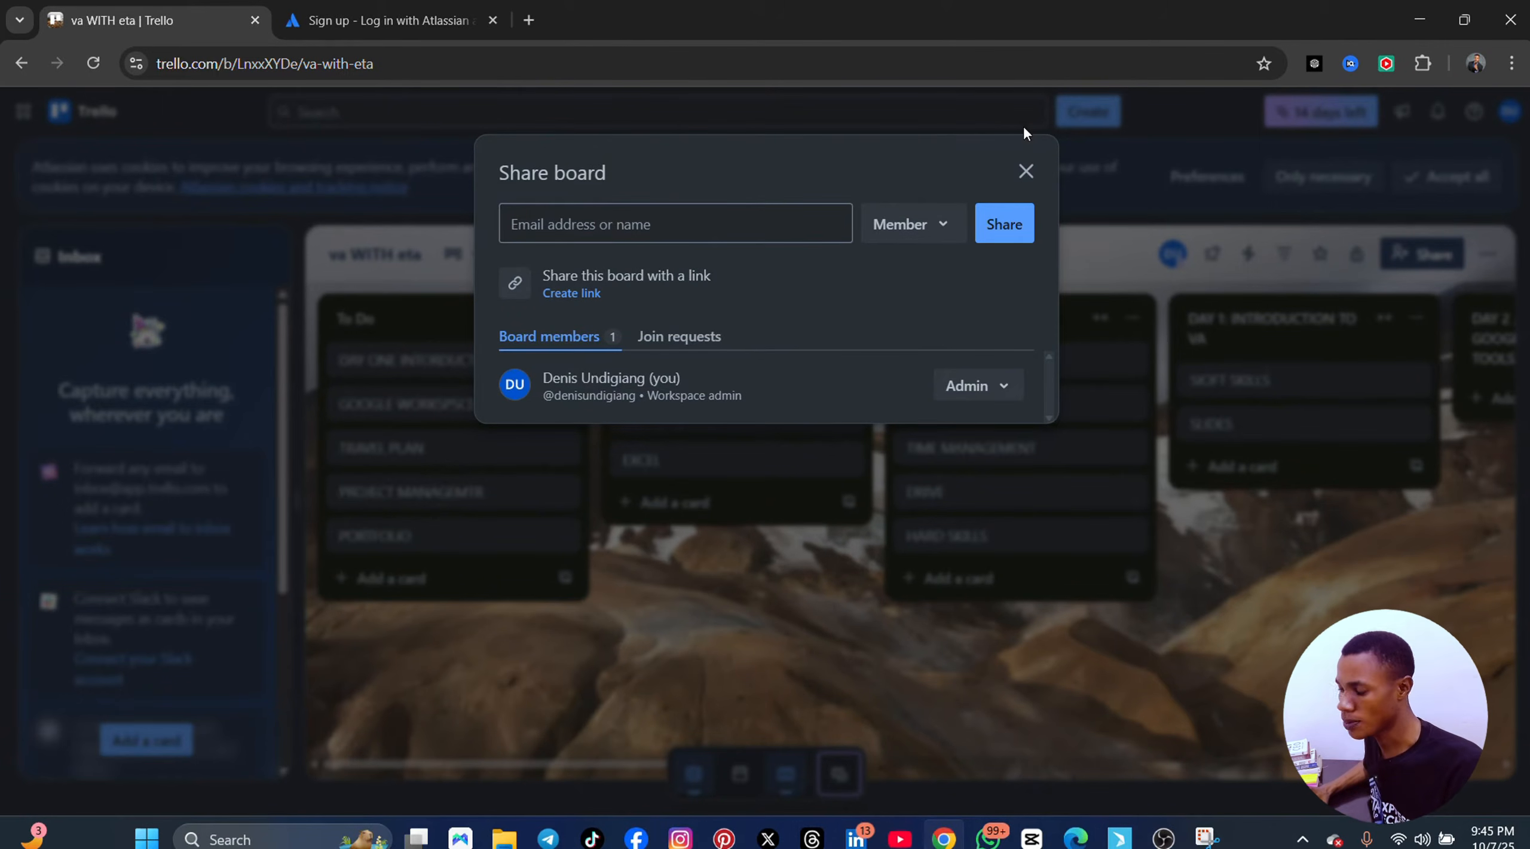
click(1025, 173)
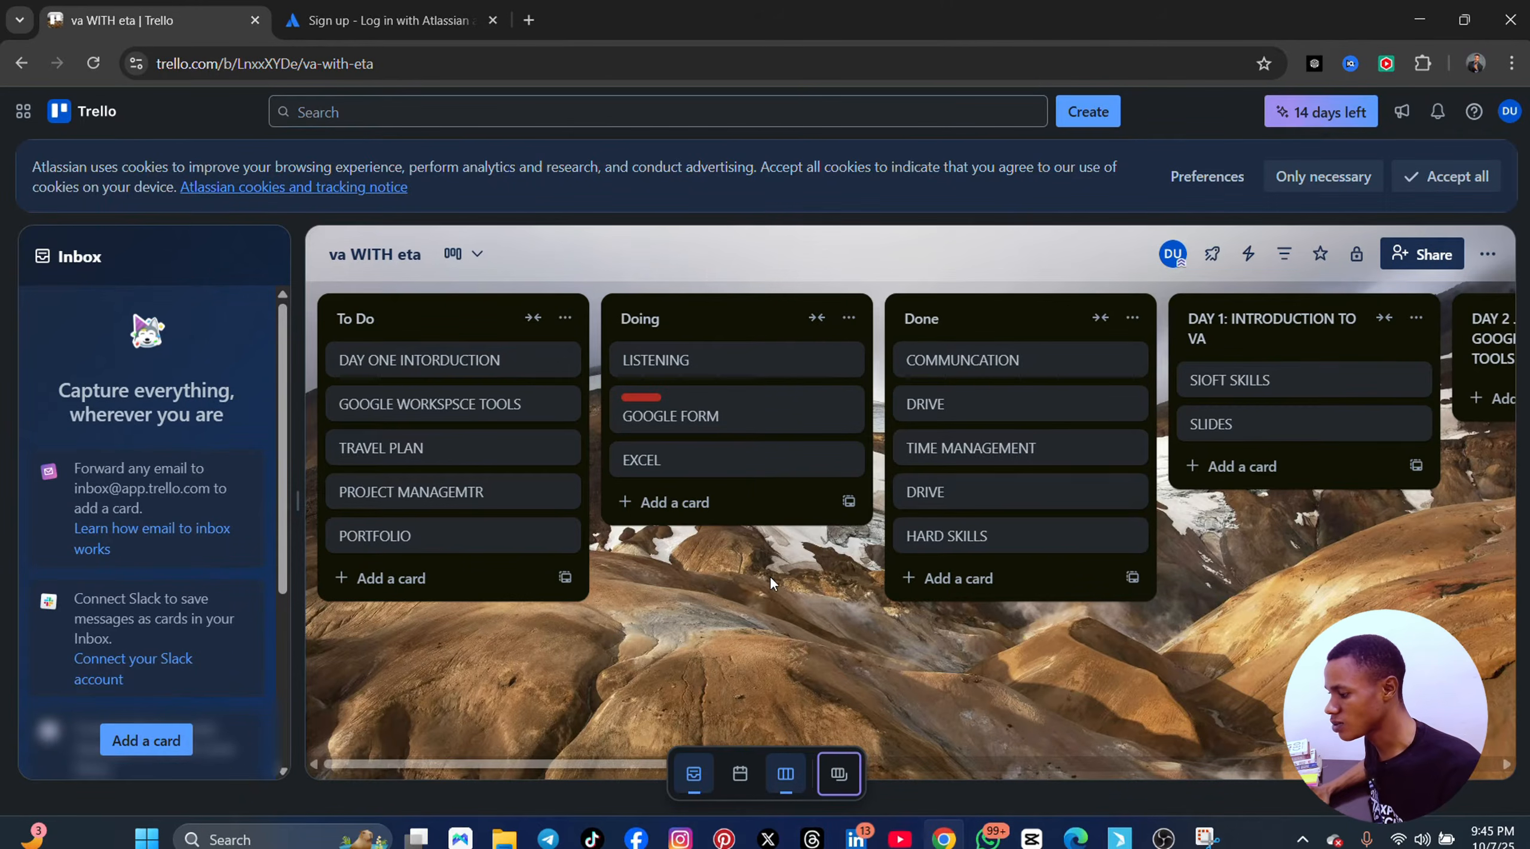
- View the board creation choices and the quick-edit options of the GOOGLE WORKSPSCE TOOLS card, leaving both without changes
click(1098, 123)
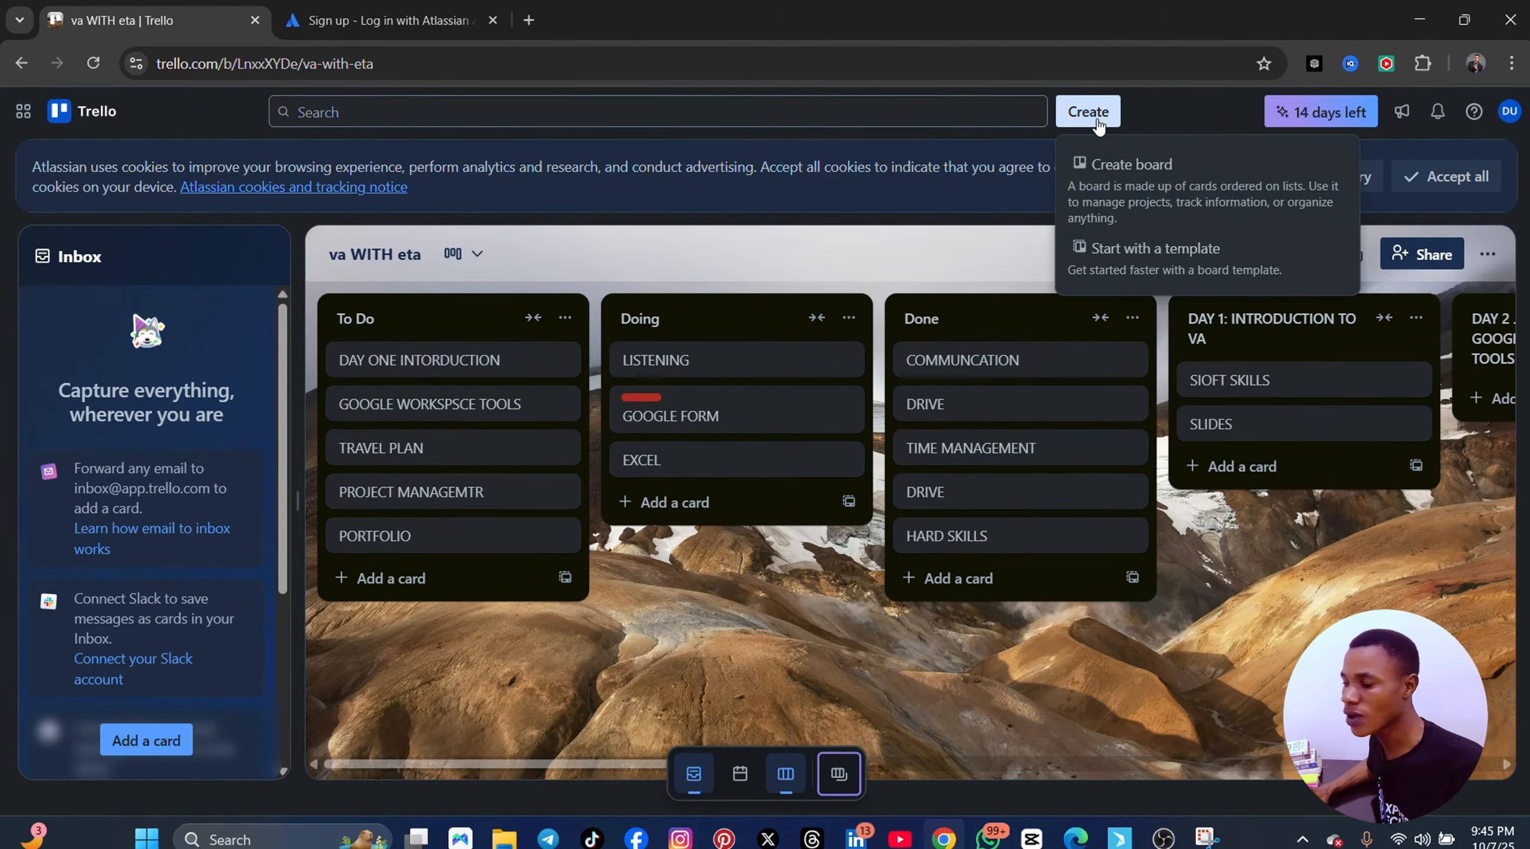
click(1097, 120)
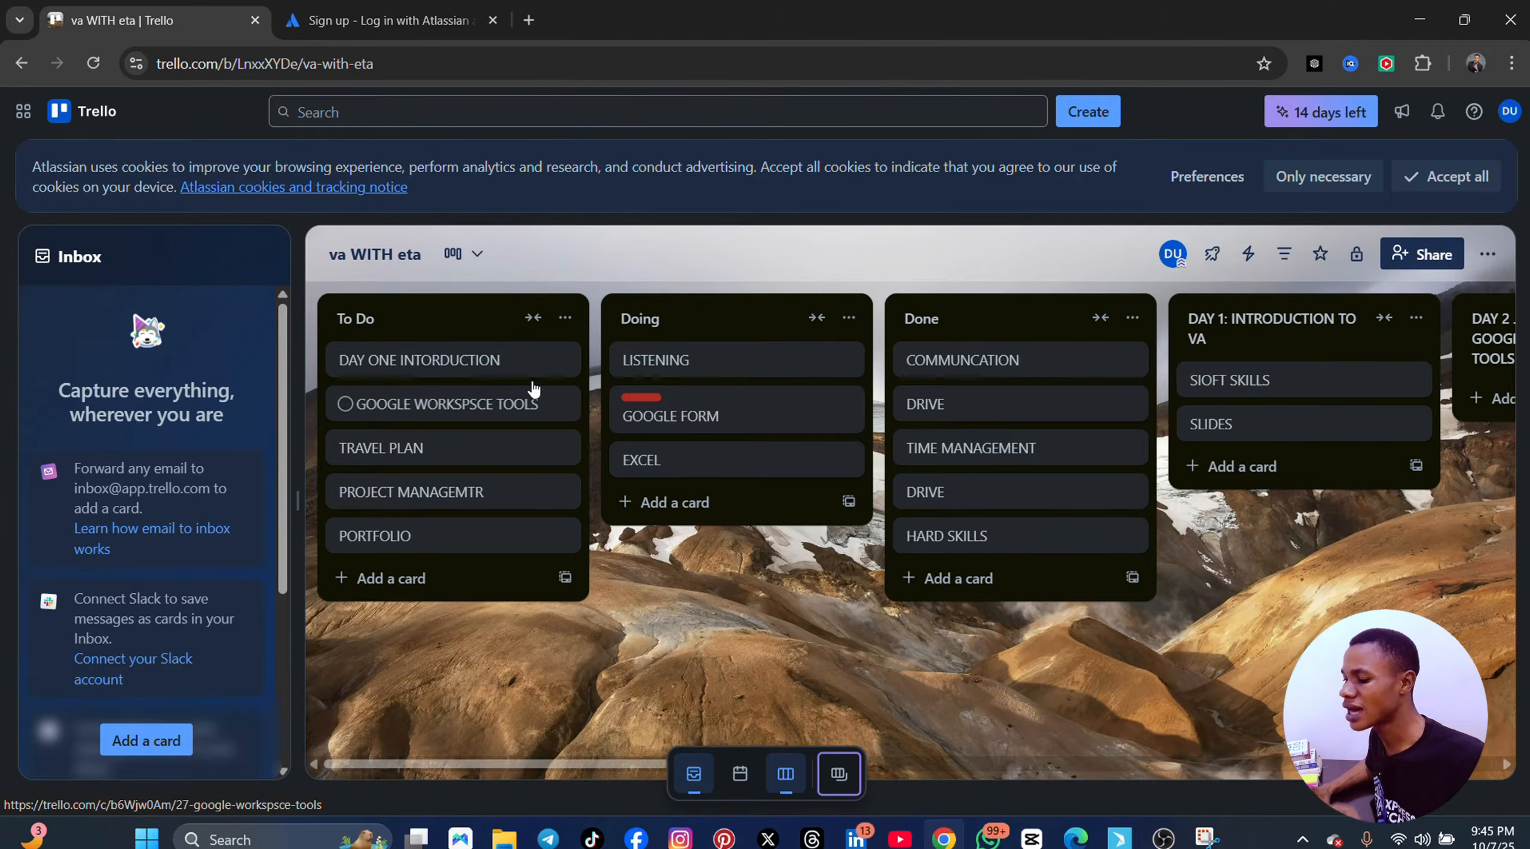
click(564, 405)
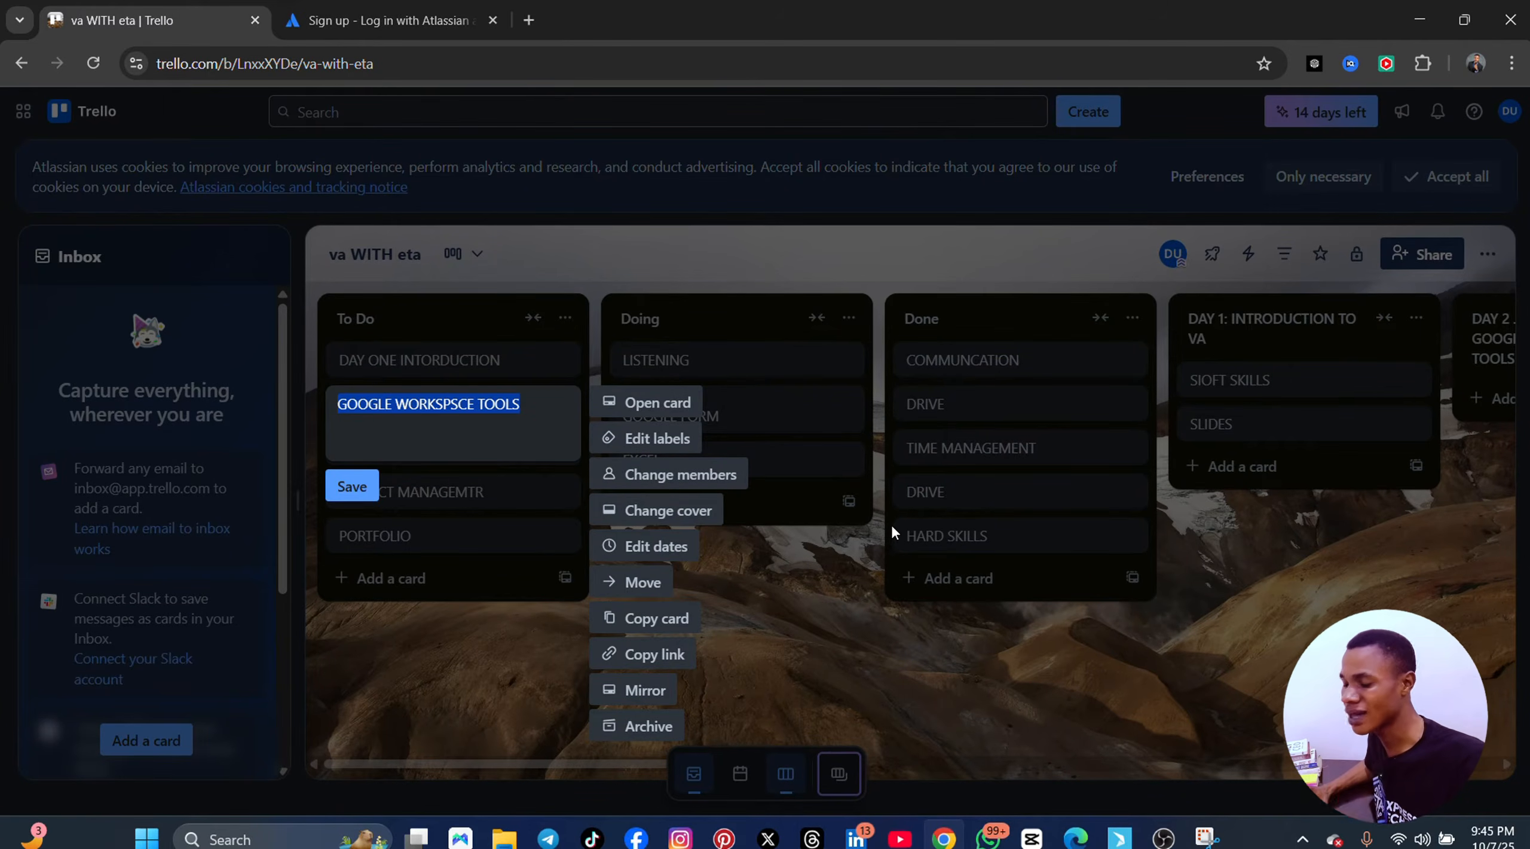
click(955, 611)
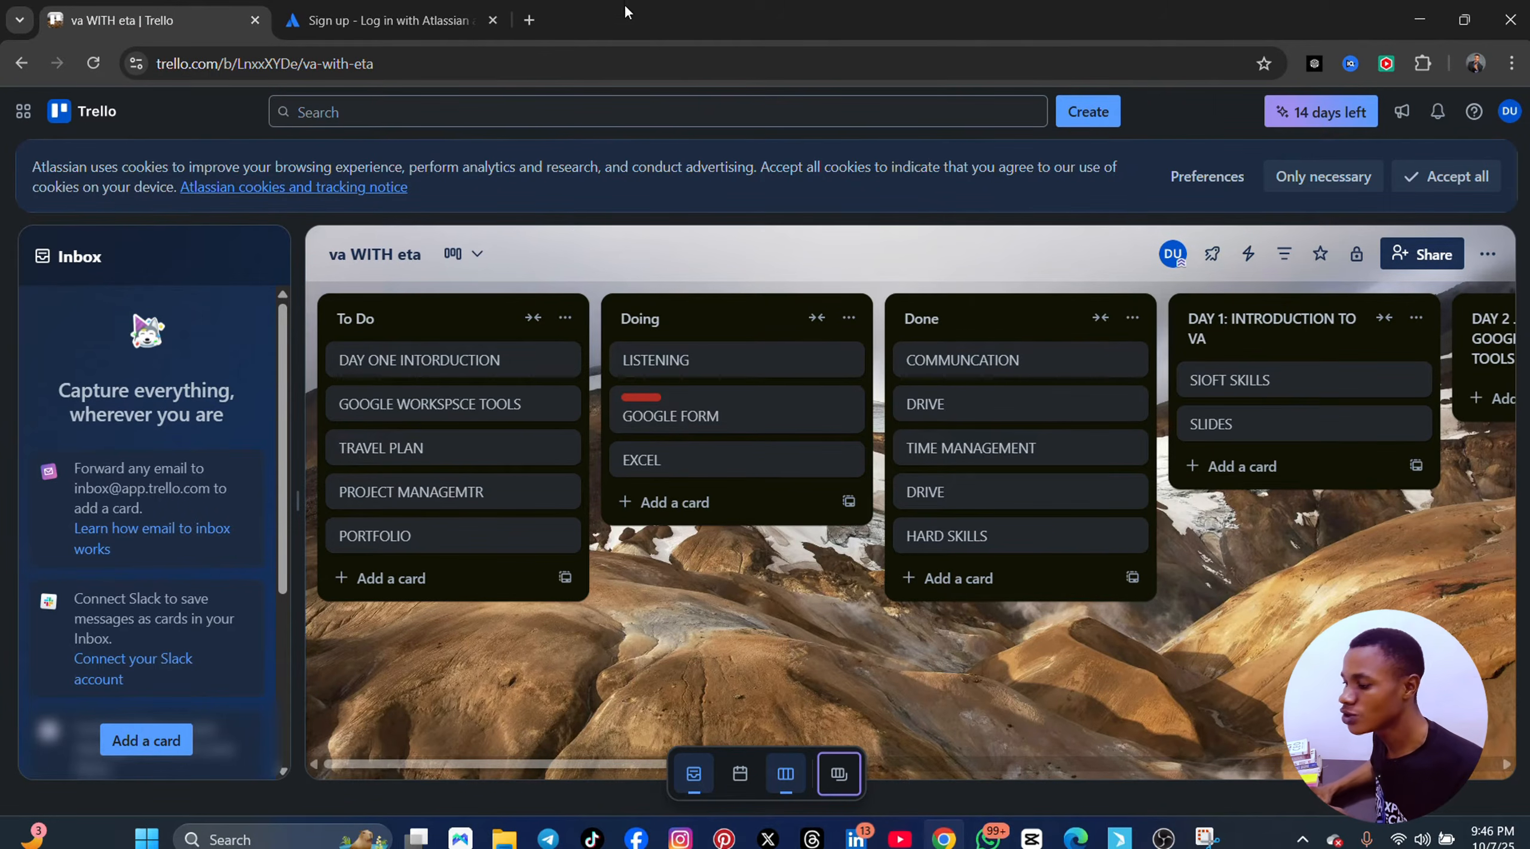
- Search Google for "ASANA SIGN UP" in a new browser tab
click(528, 20)
click(514, 398)
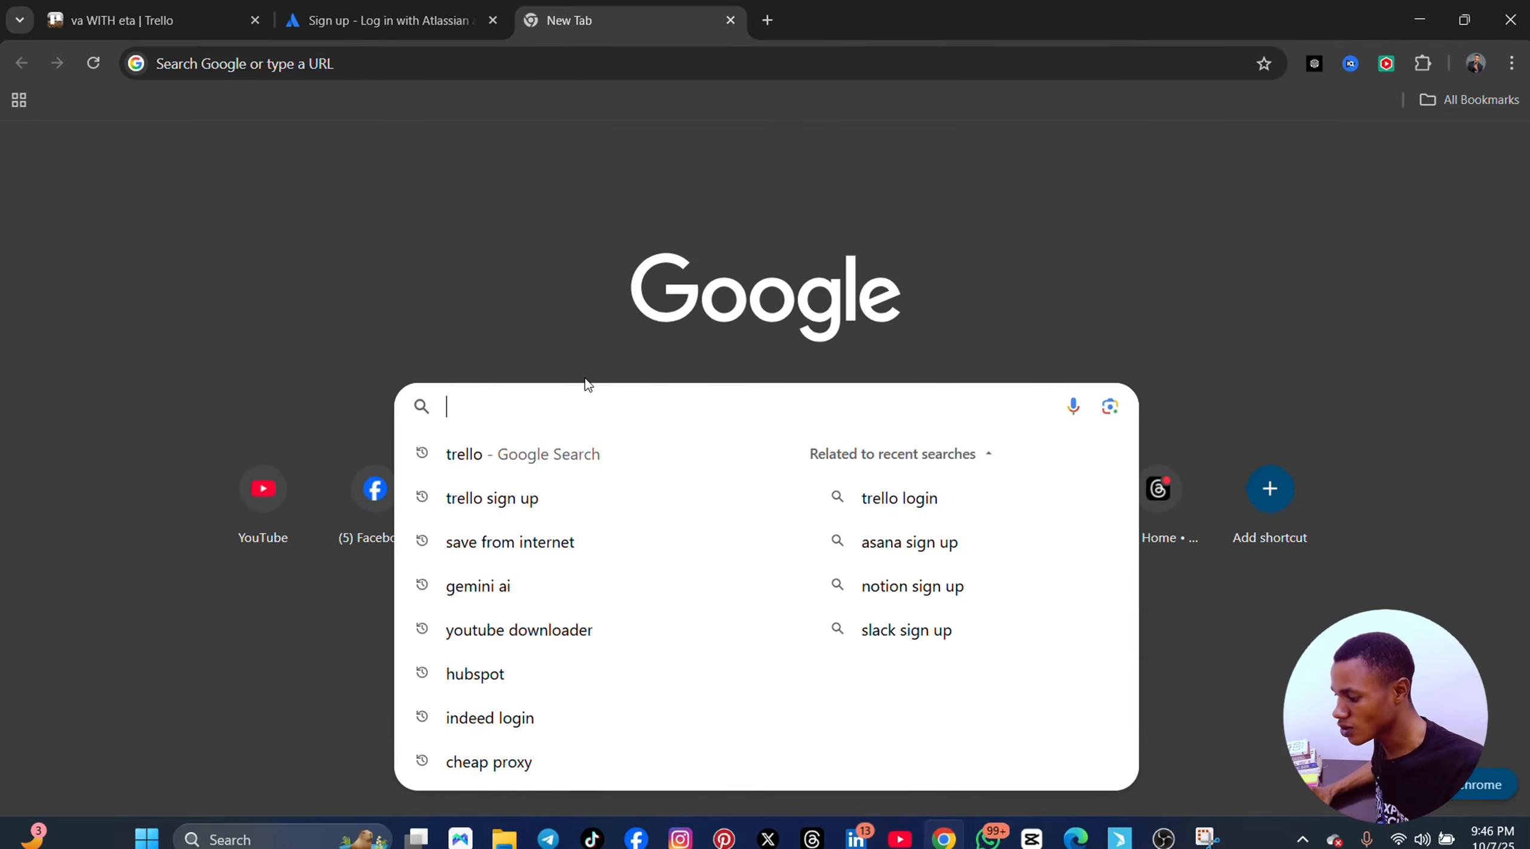
text(ASANA)
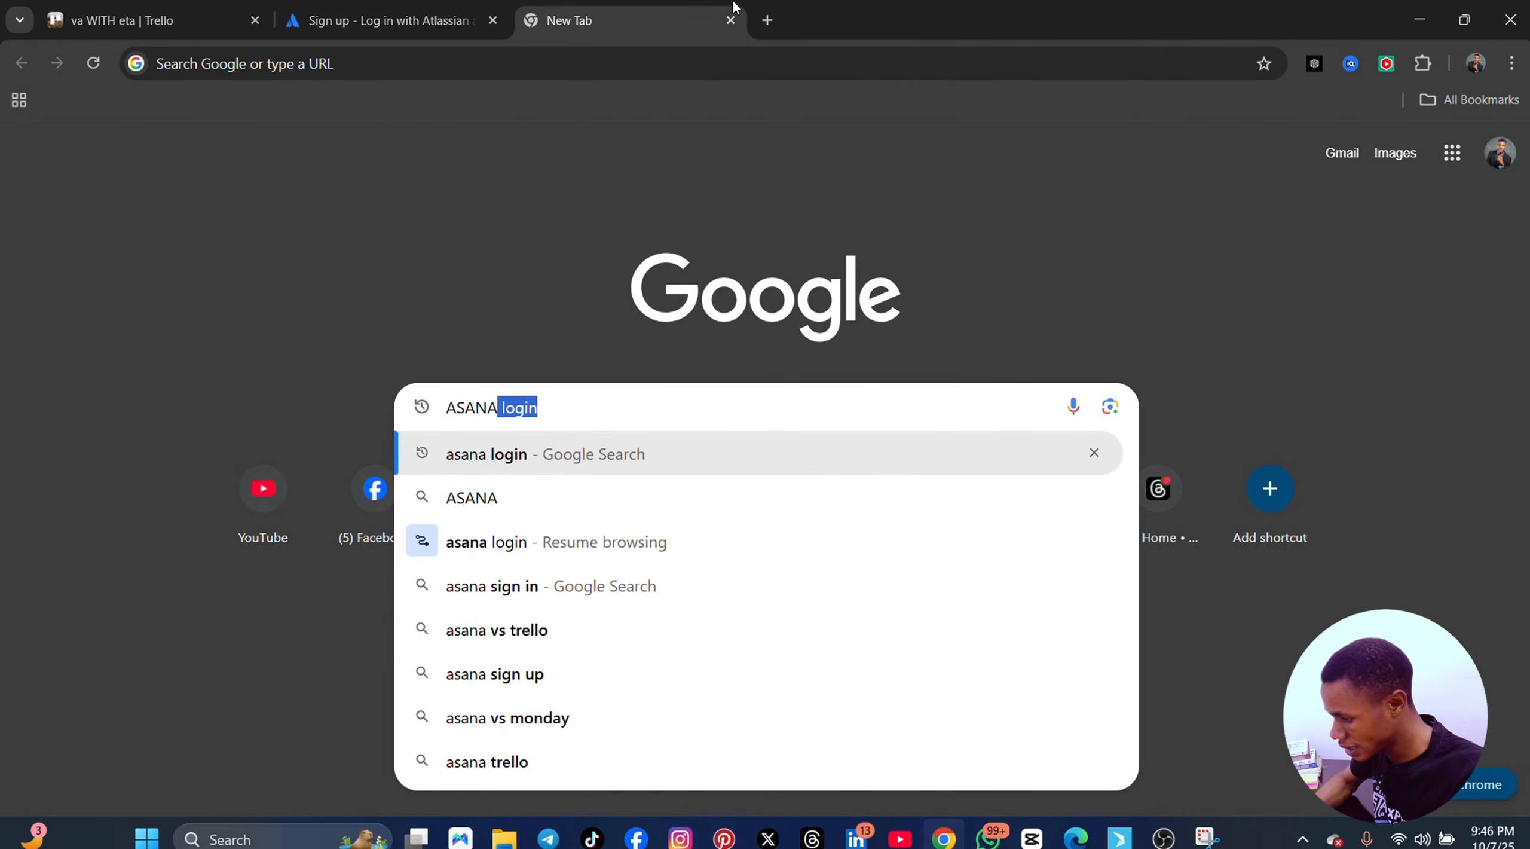
text( SIGN )
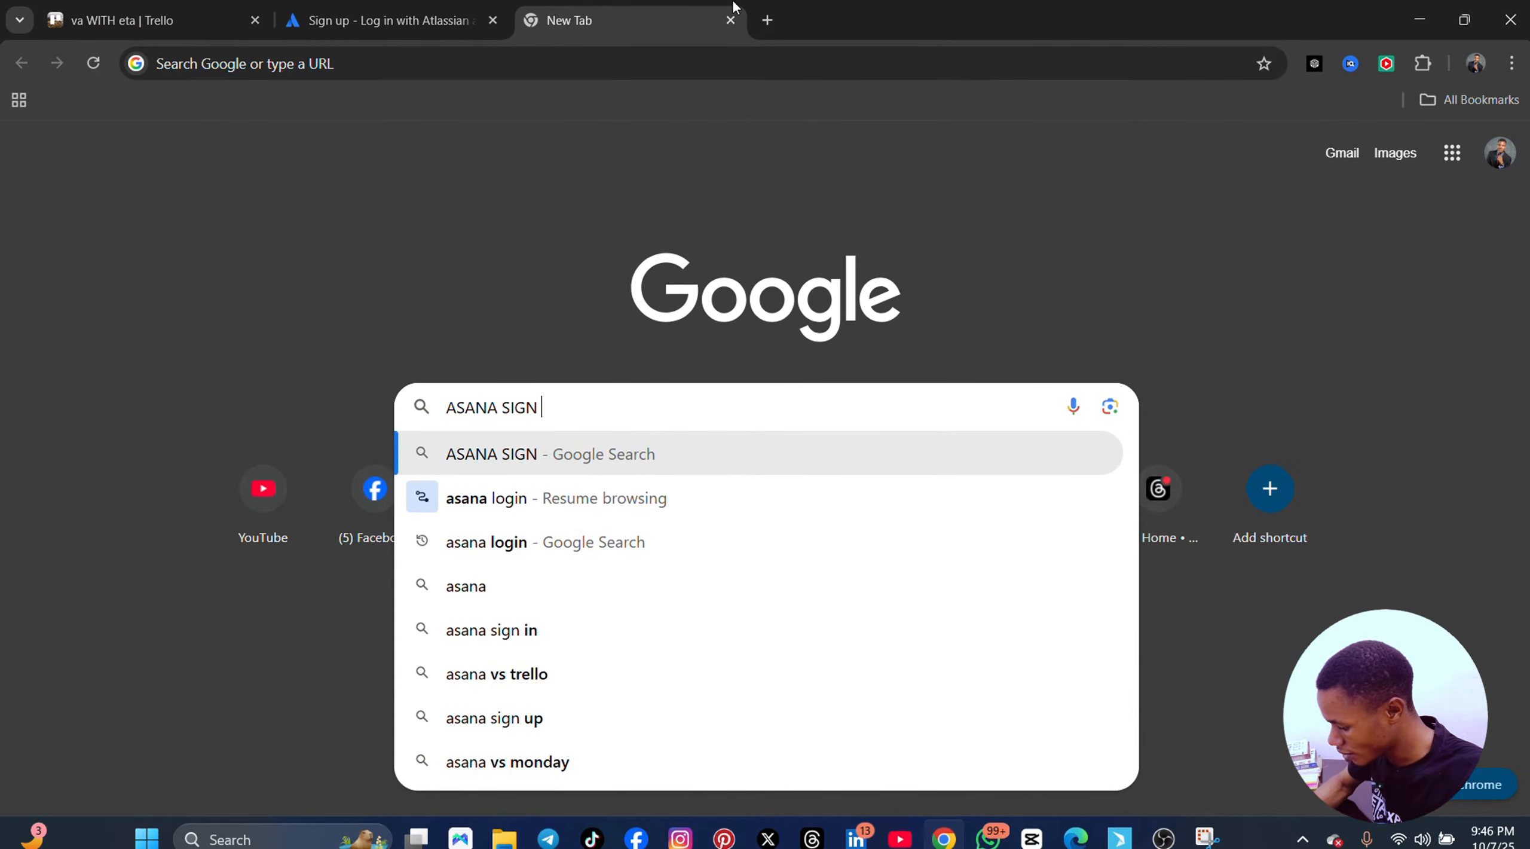
text(UP[)
key(Return)
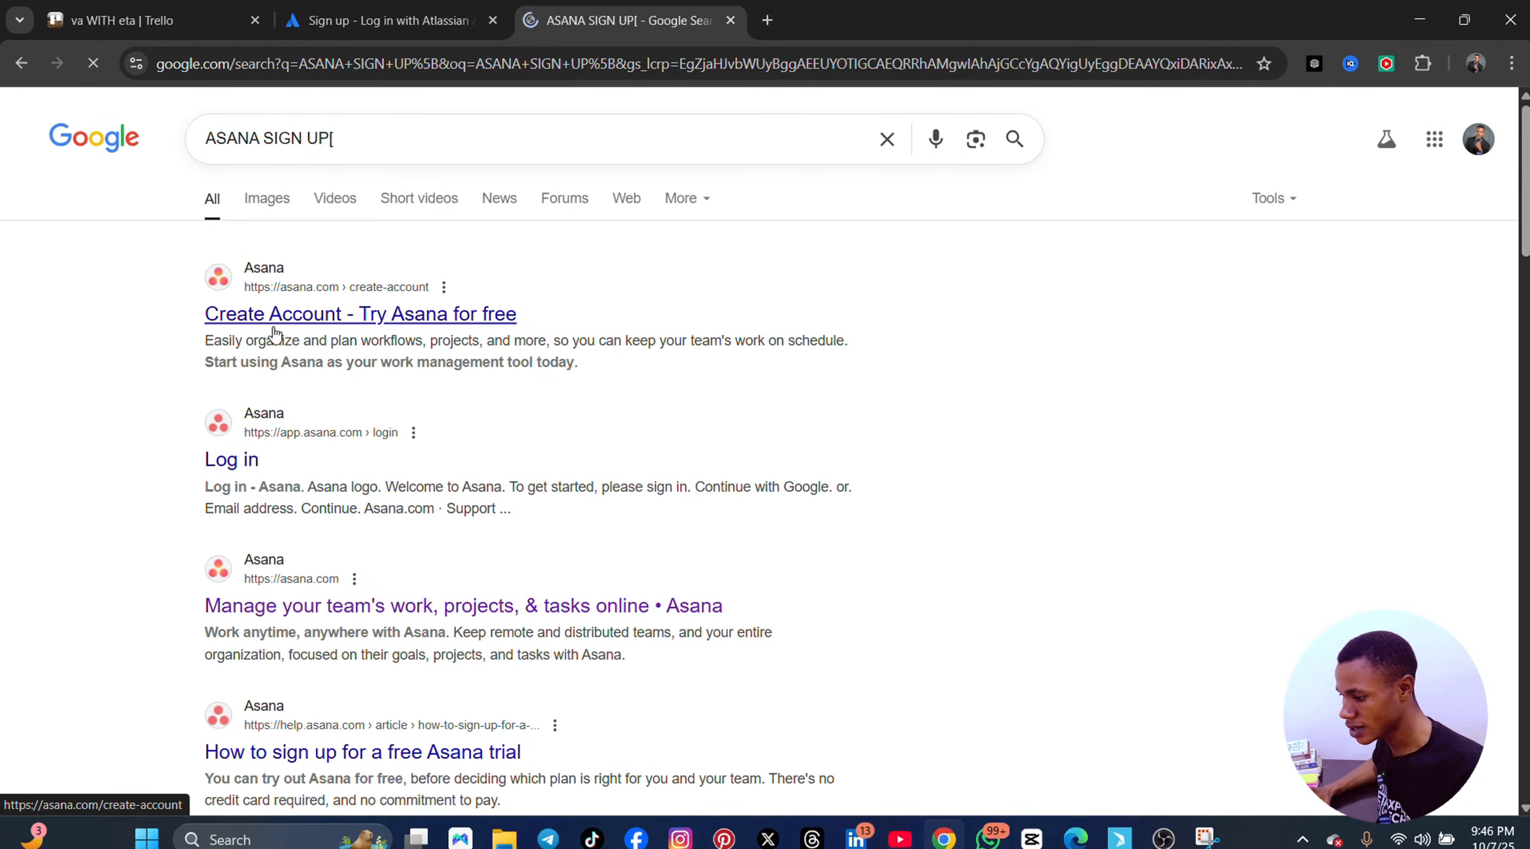
- Open Asana's "Create Account - Try Asana for free" result in a separate tab, switch to it and view the sign-up options
right_click(307, 318)
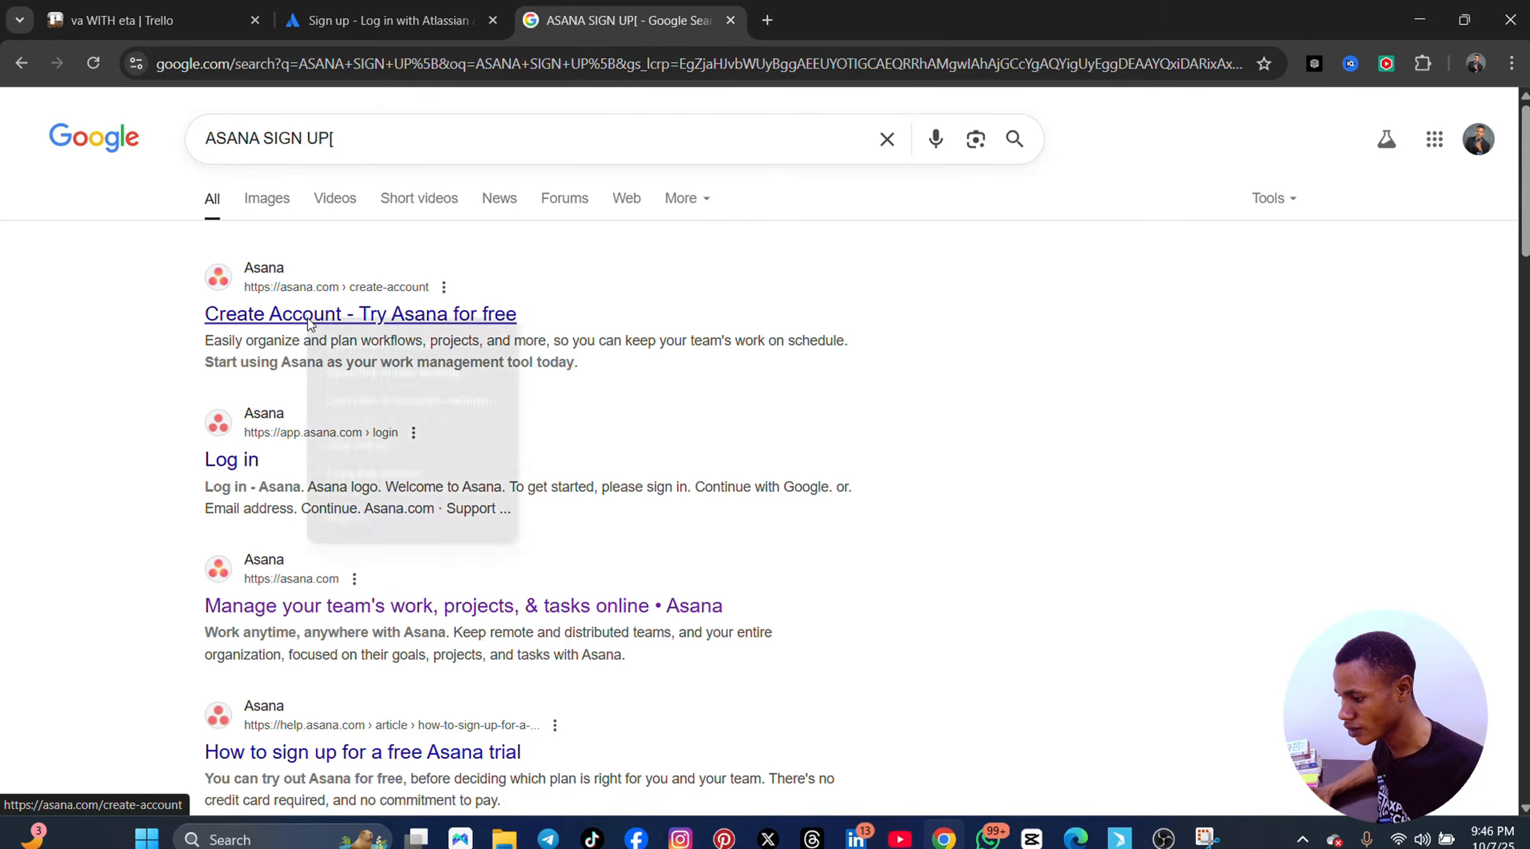
click(373, 344)
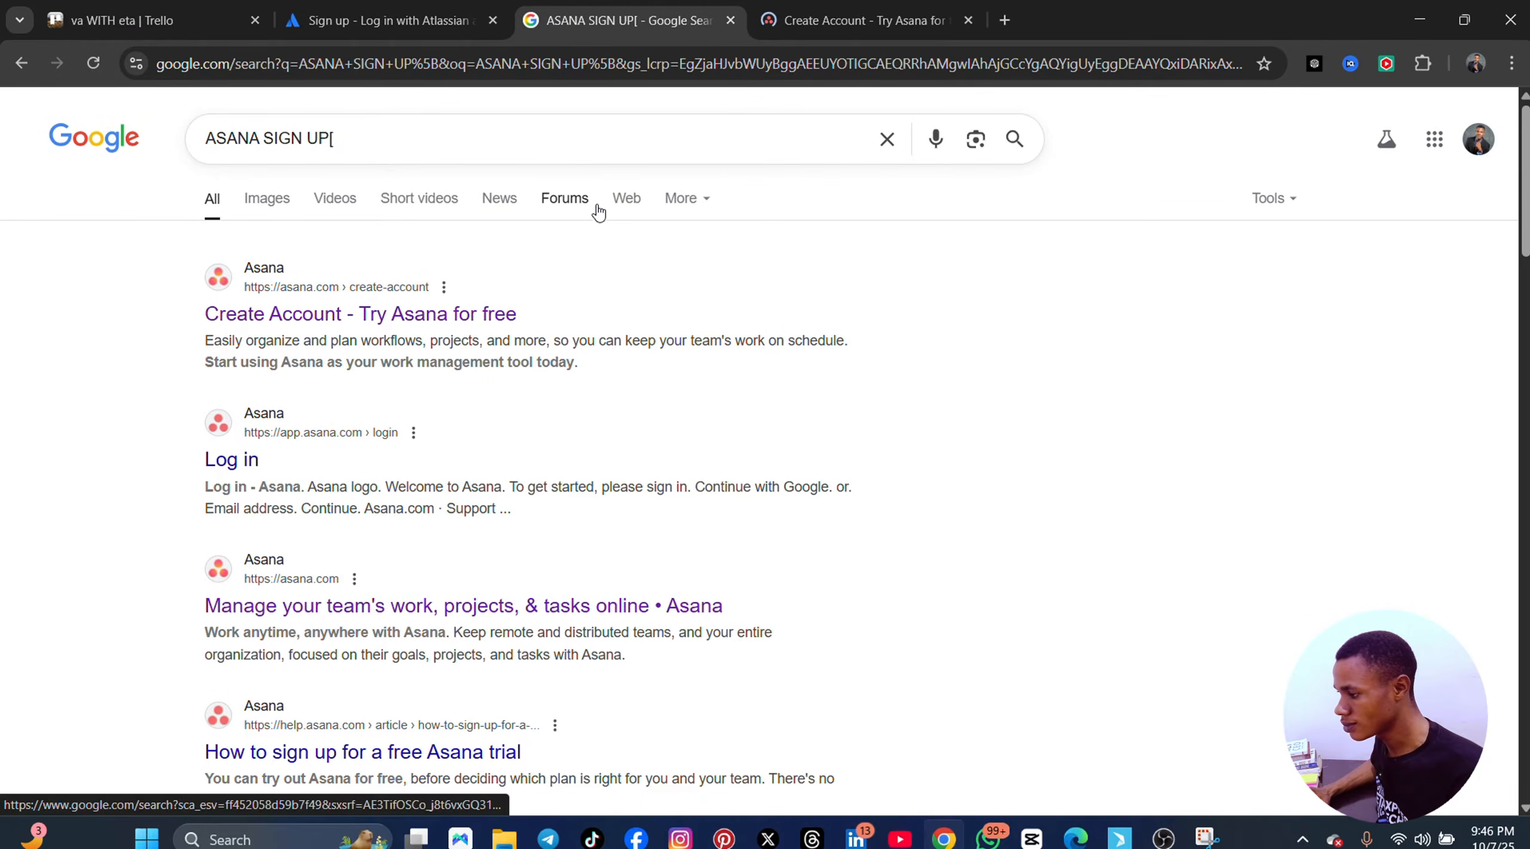
click(918, 23)
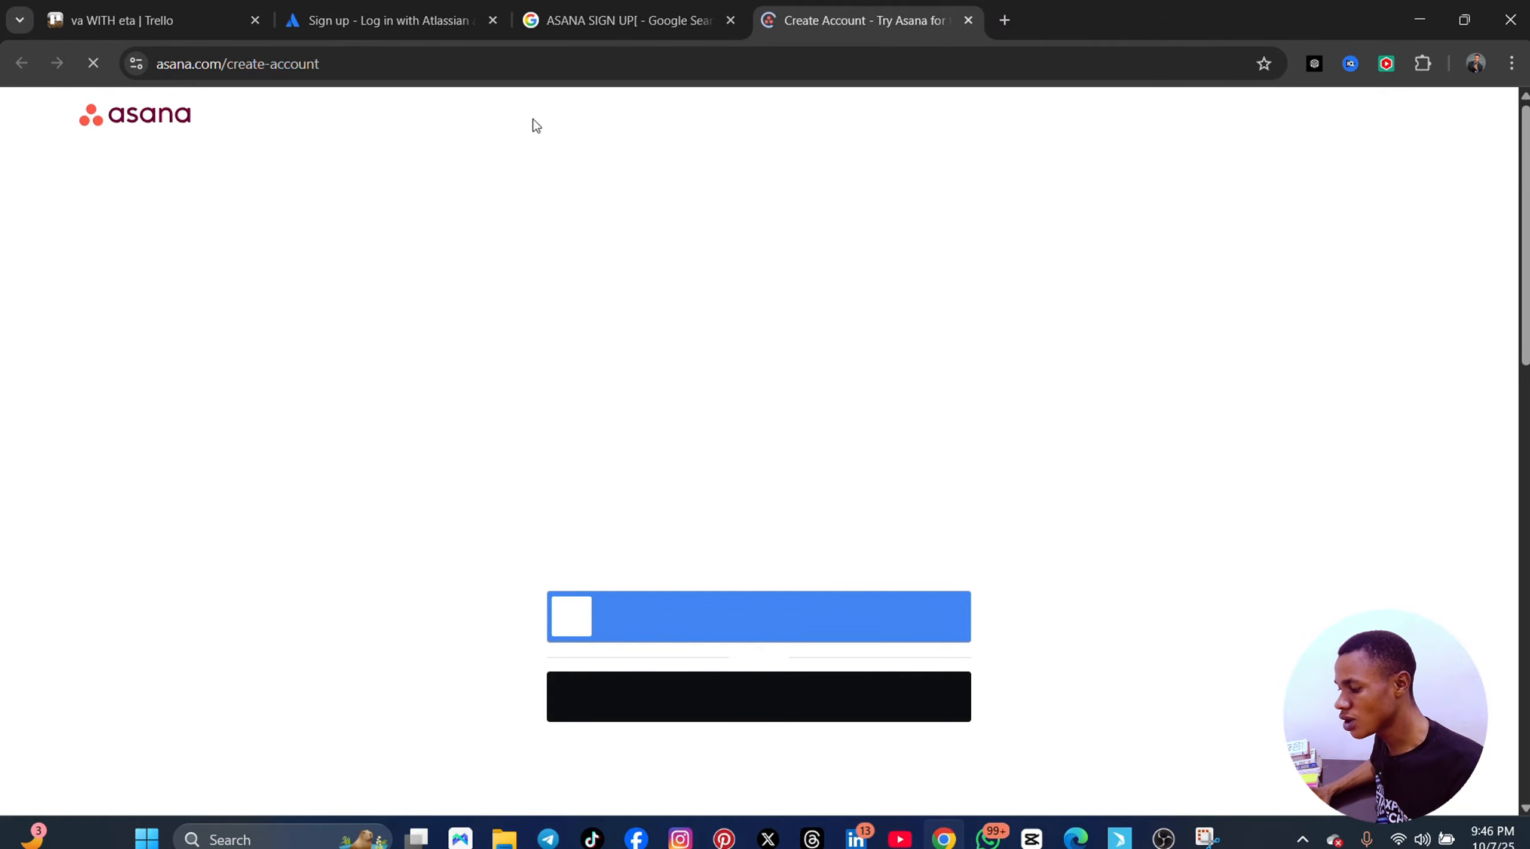
scroll(1138, 465, up, 3)
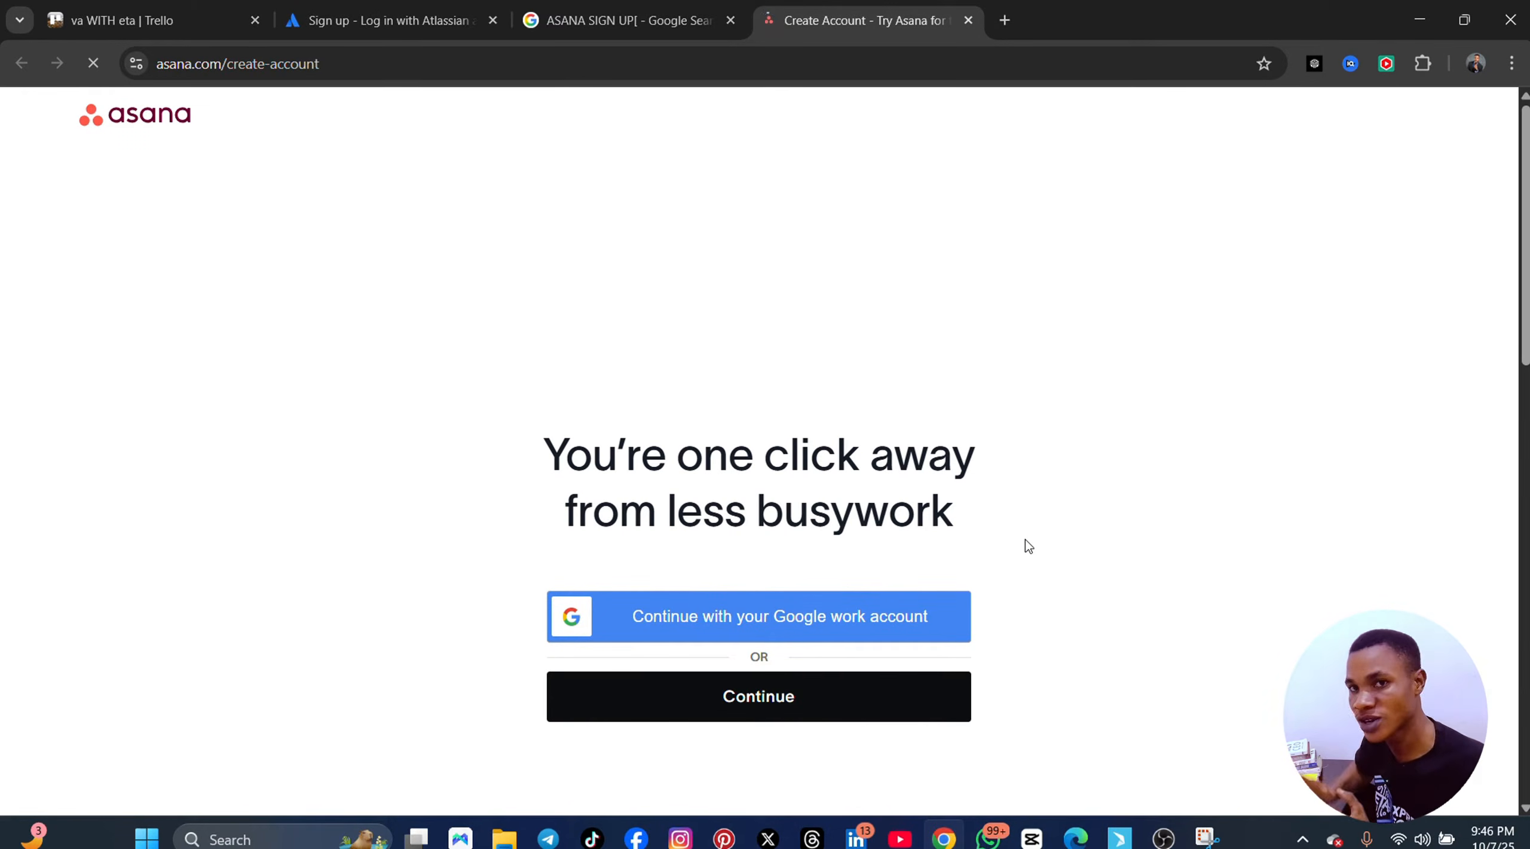
scroll(922, 486, down, 3)
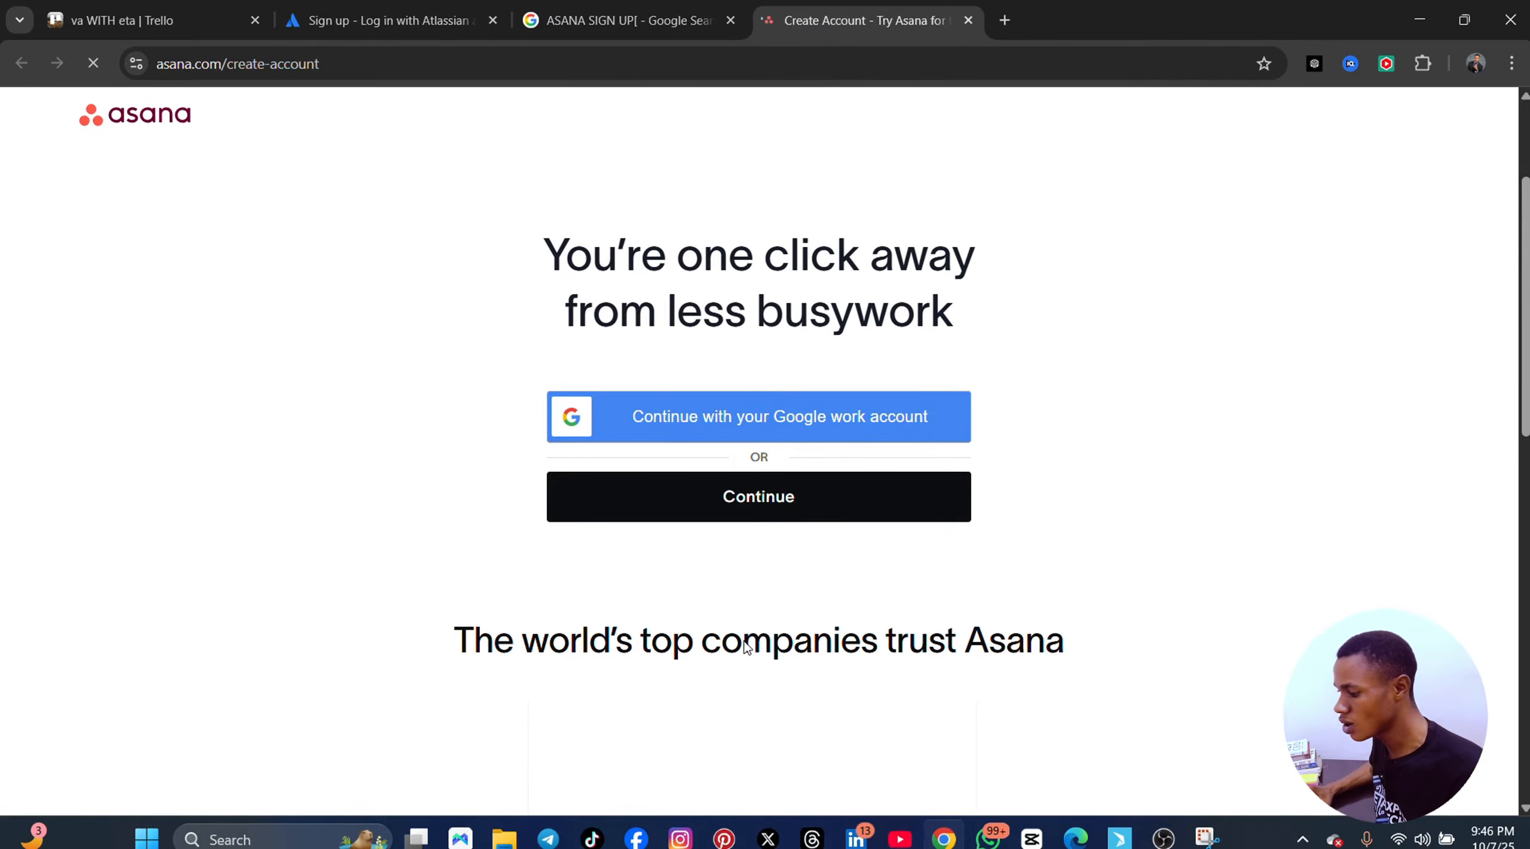
scroll(746, 646, up, 3)
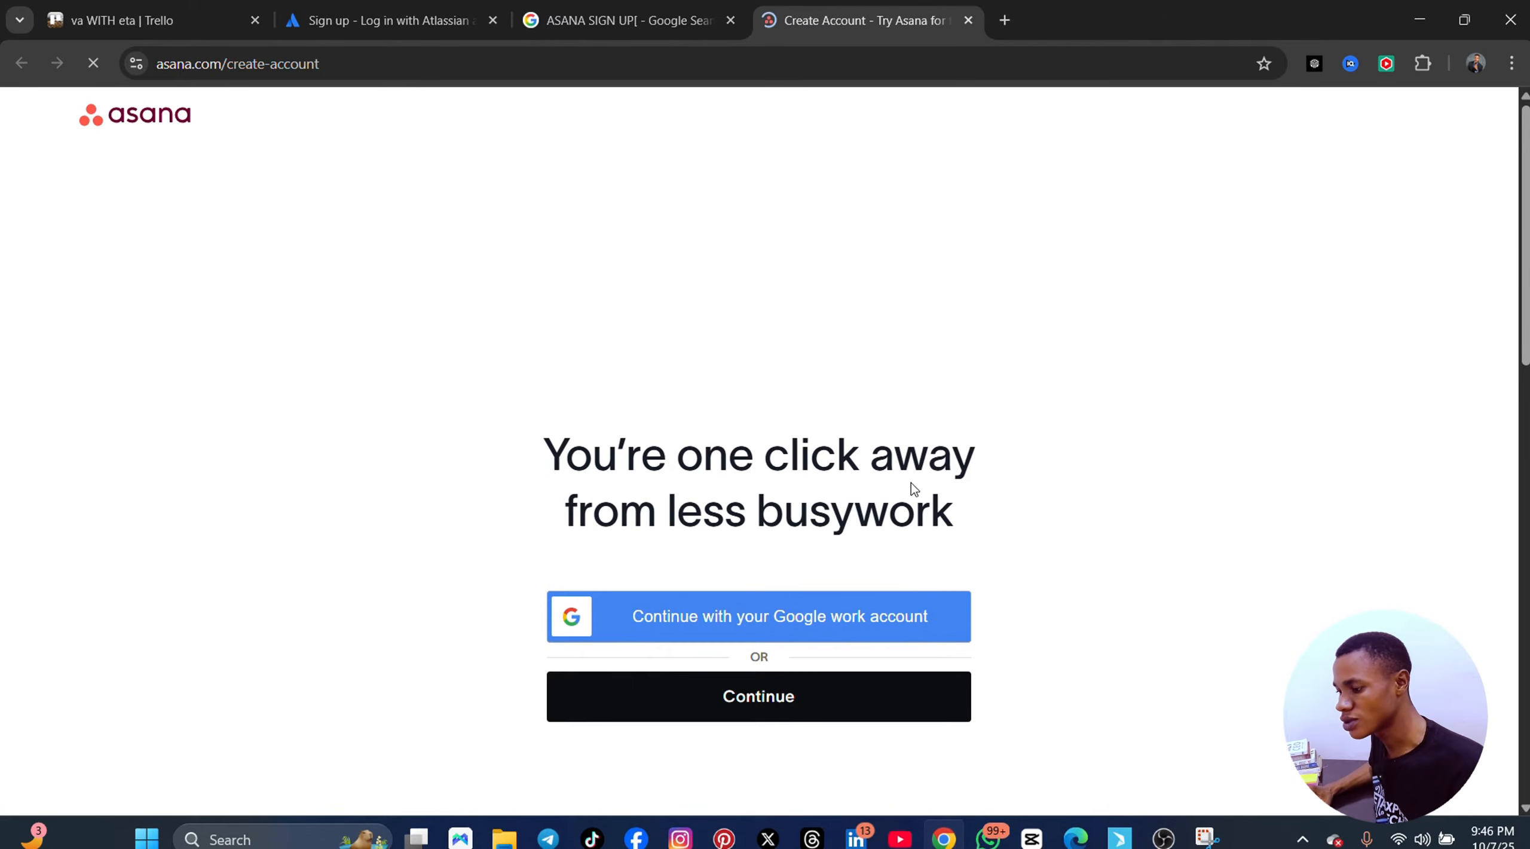
- Close the Asana sign-up tab, open Asana's "Log in" search result instead, and dismiss the "Get going faster" offer on the home page
scroll(909, 587, down, 4)
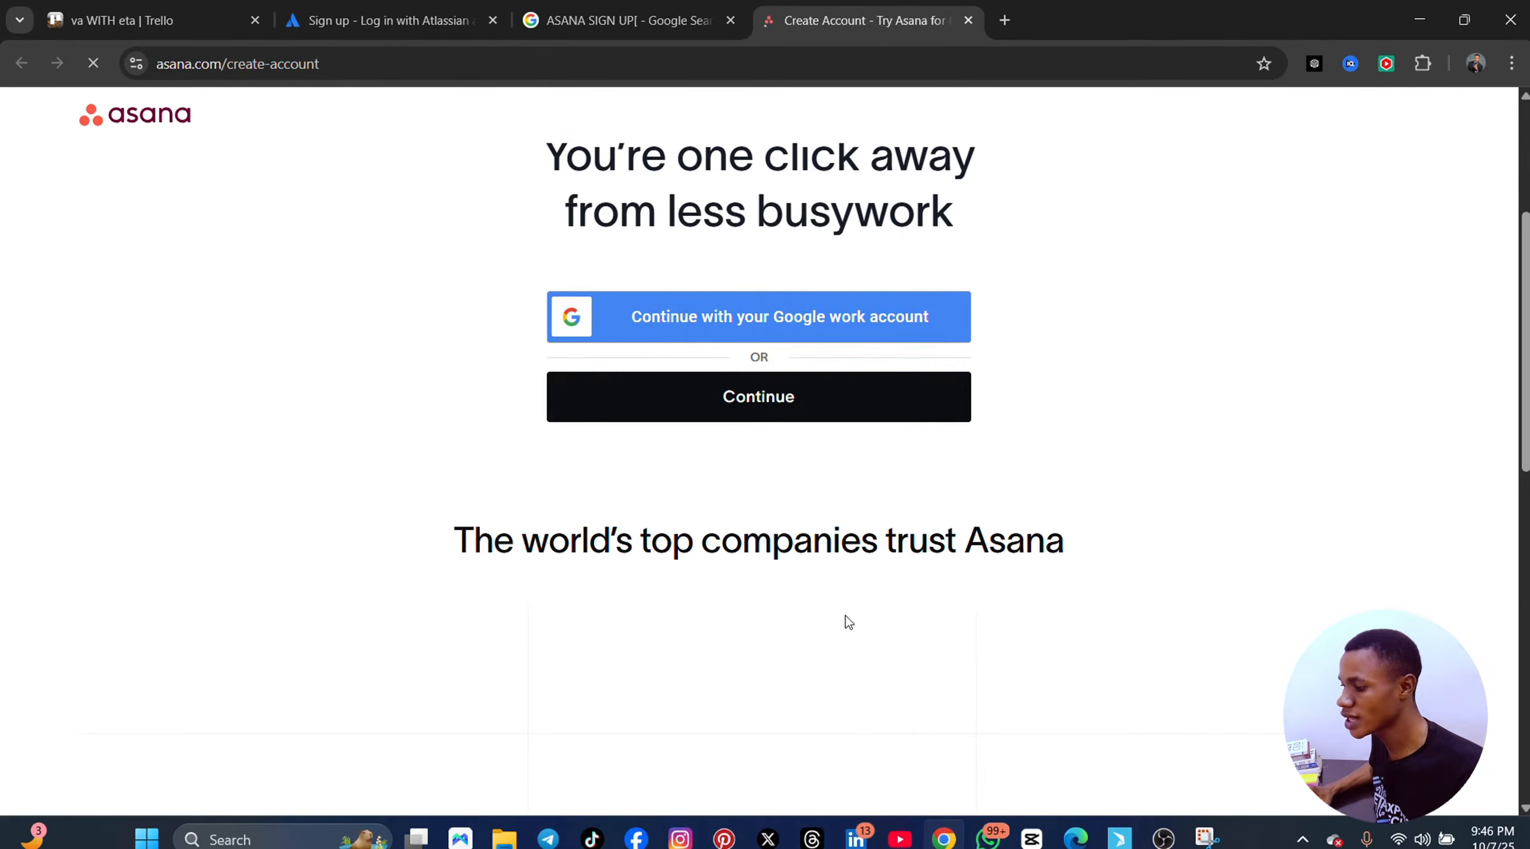
scroll(783, 406, up, 4)
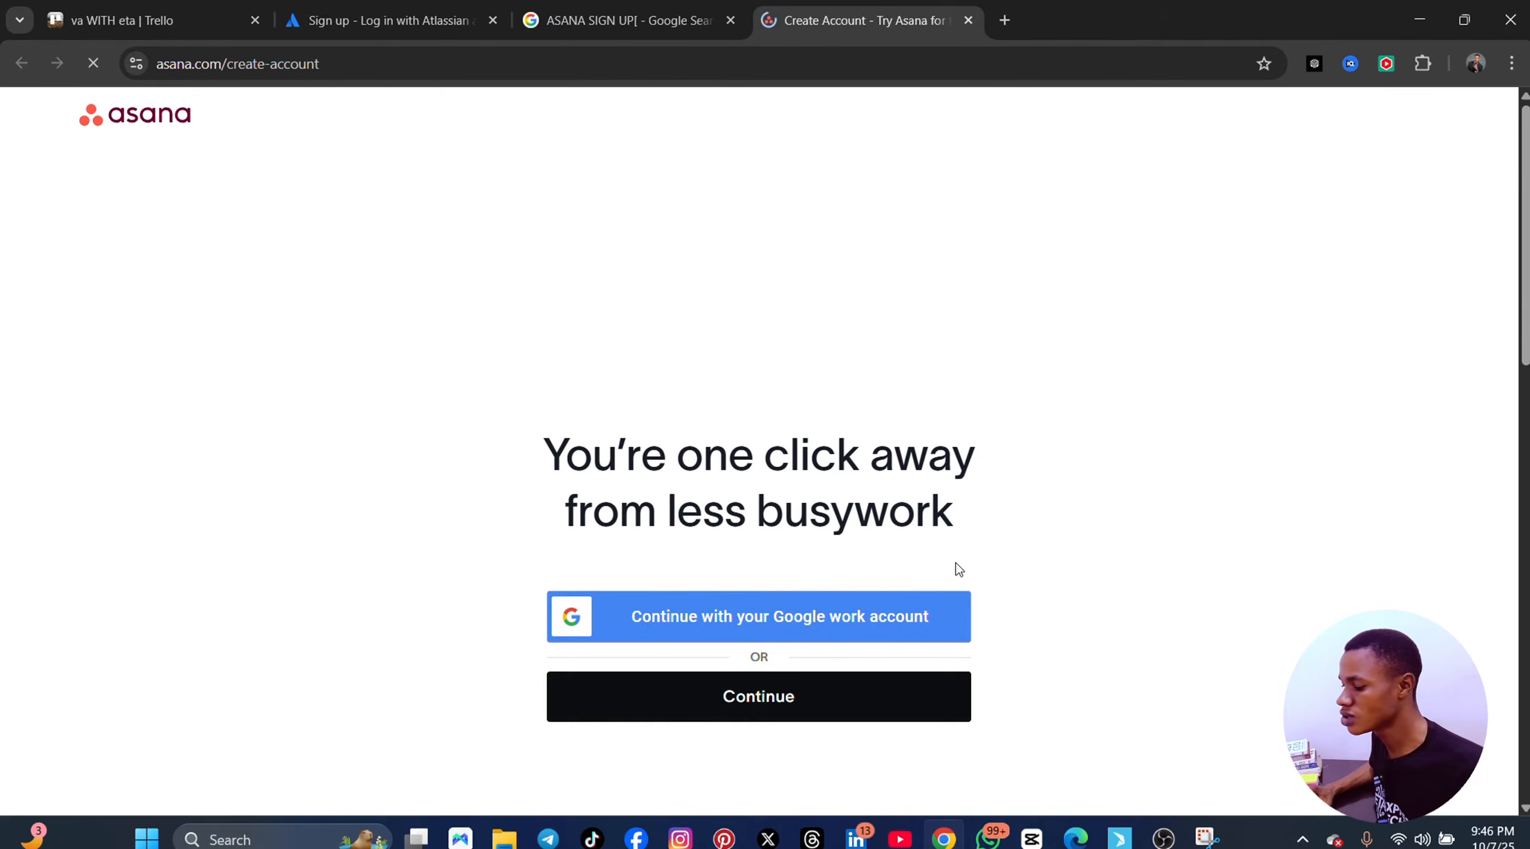
click(967, 22)
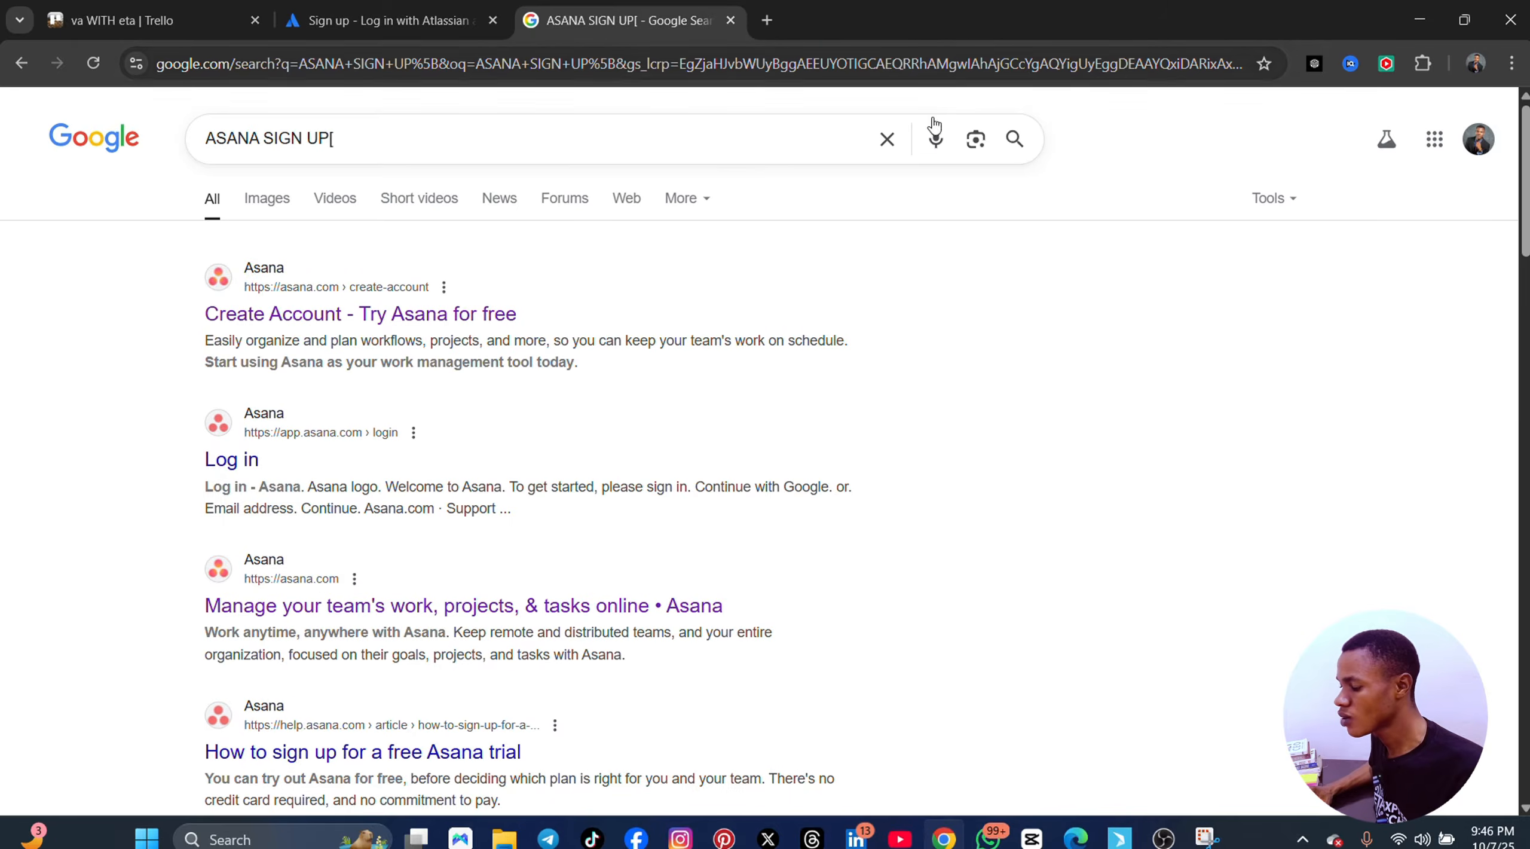
click(238, 463)
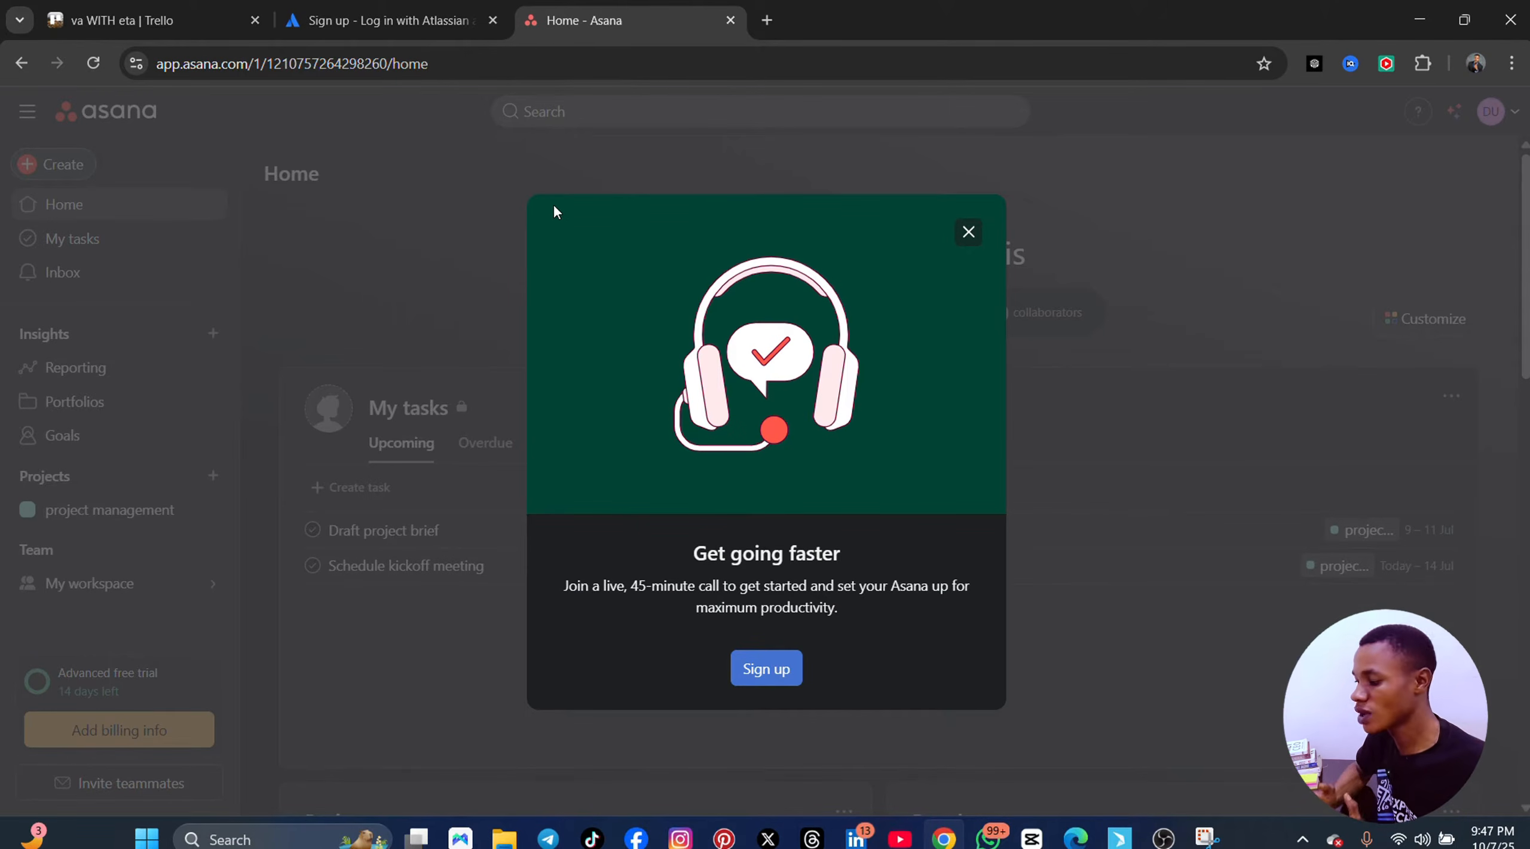
click(967, 233)
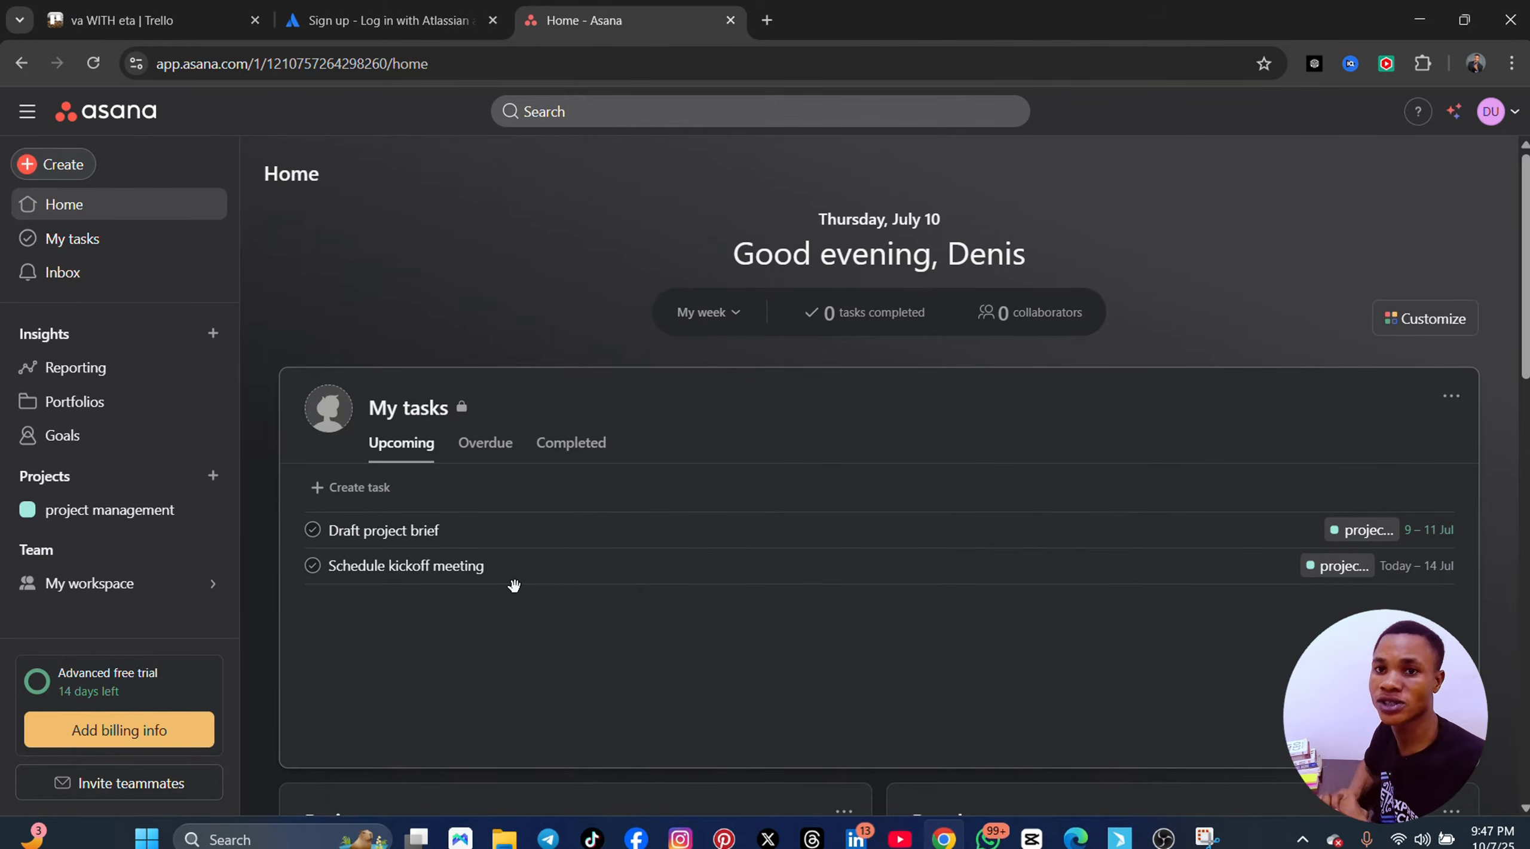
- Open the template library for a new Asana project and review the Request tracking template's preview and description
click(66, 169)
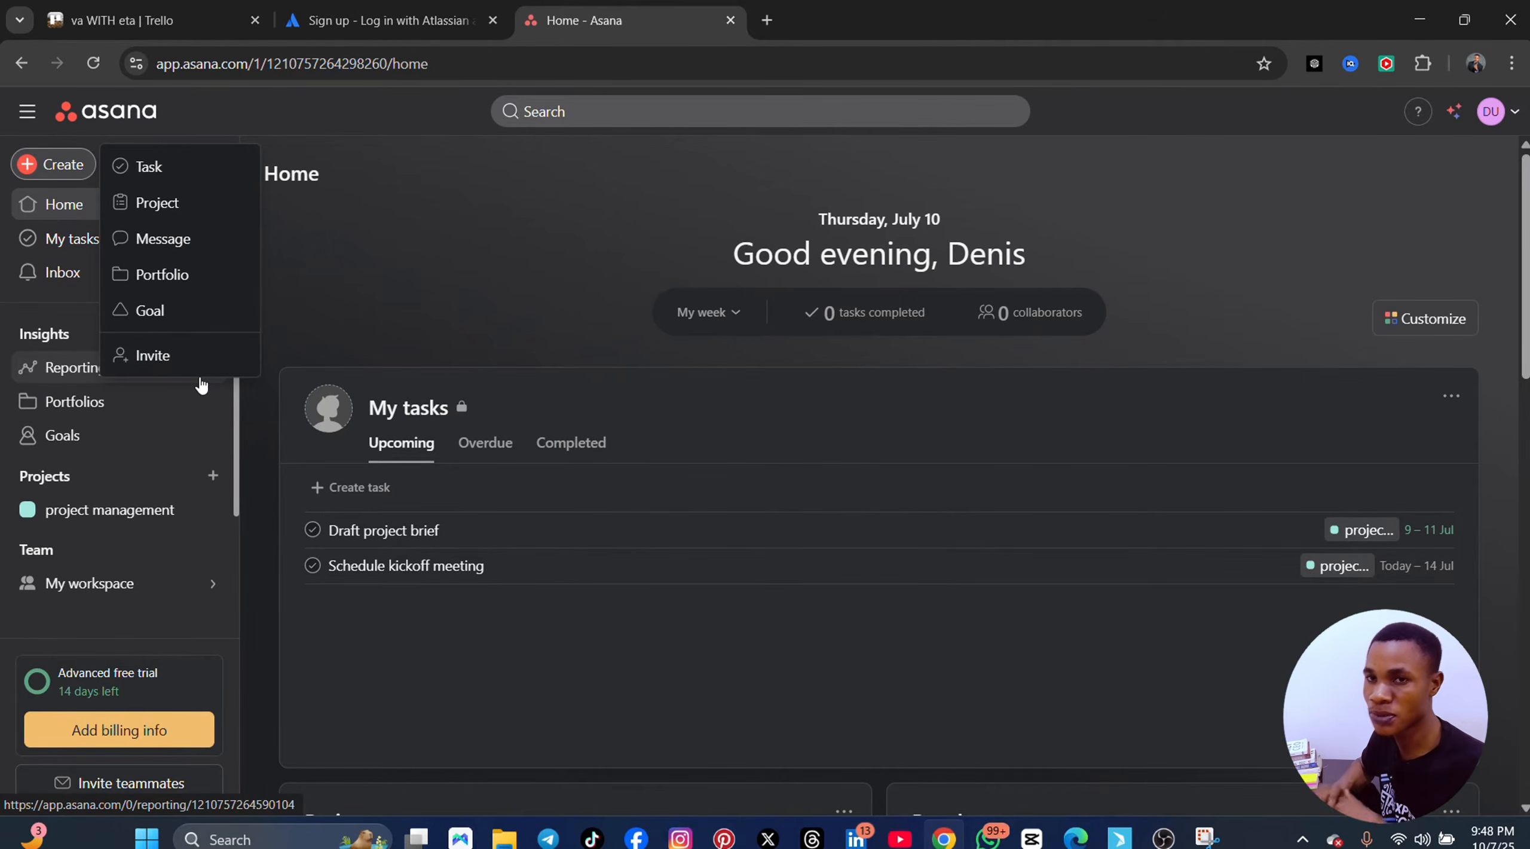
click(192, 211)
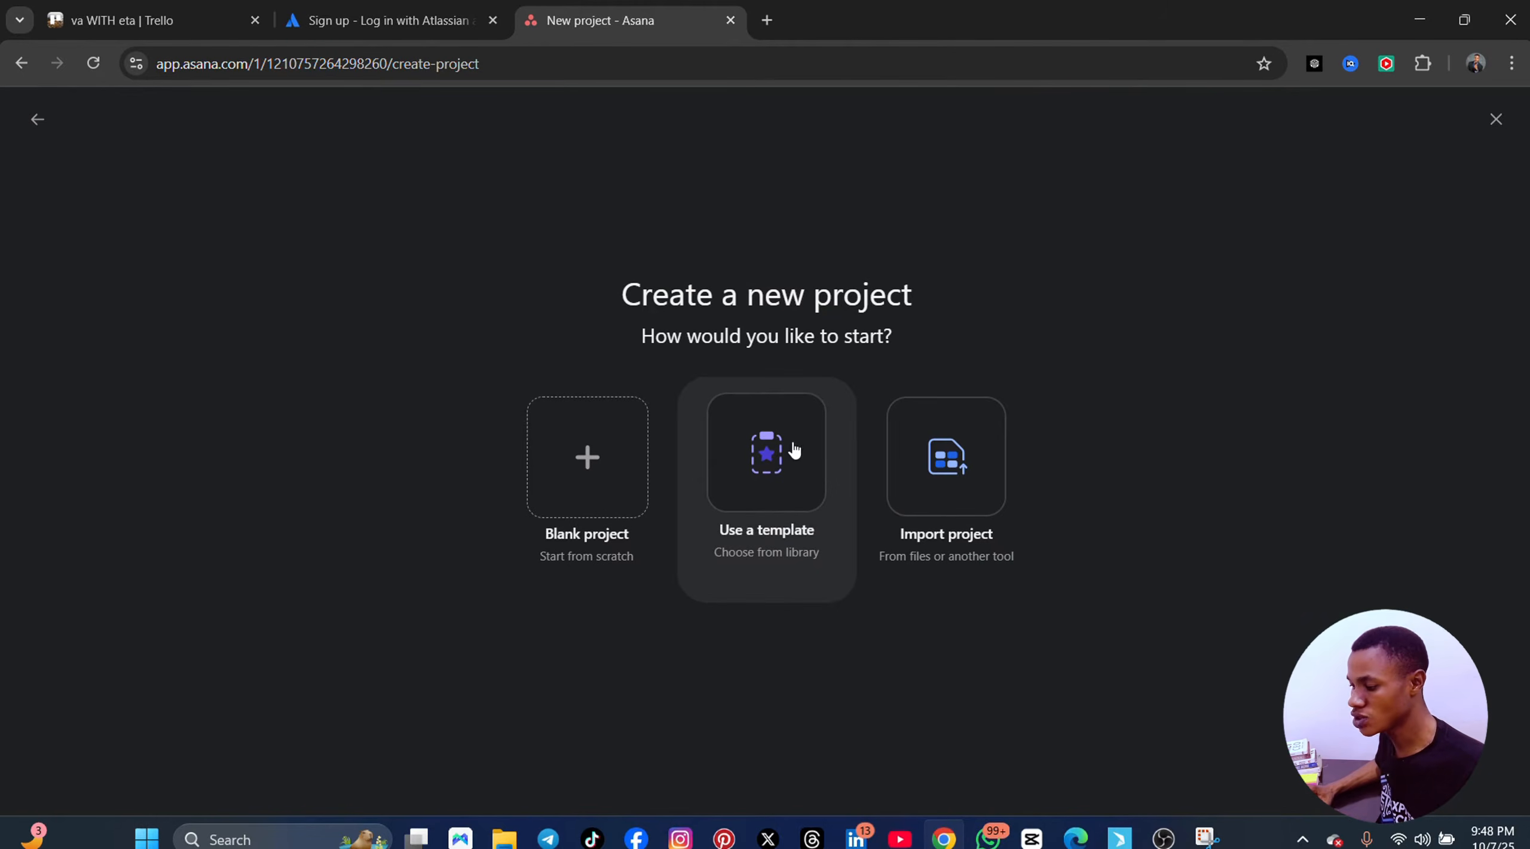
click(785, 469)
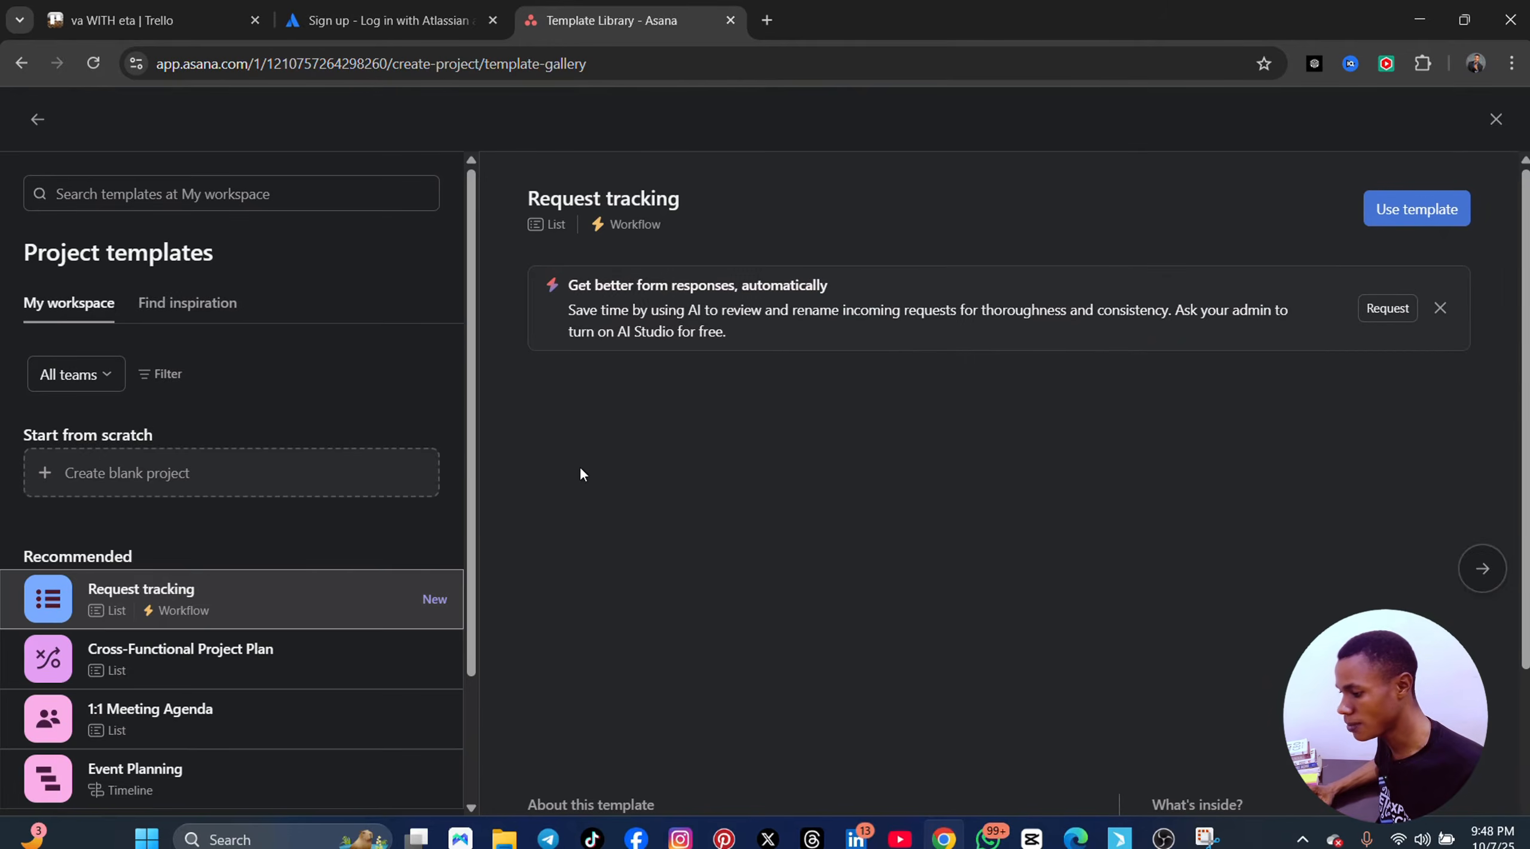
scroll(469, 639, down, 2)
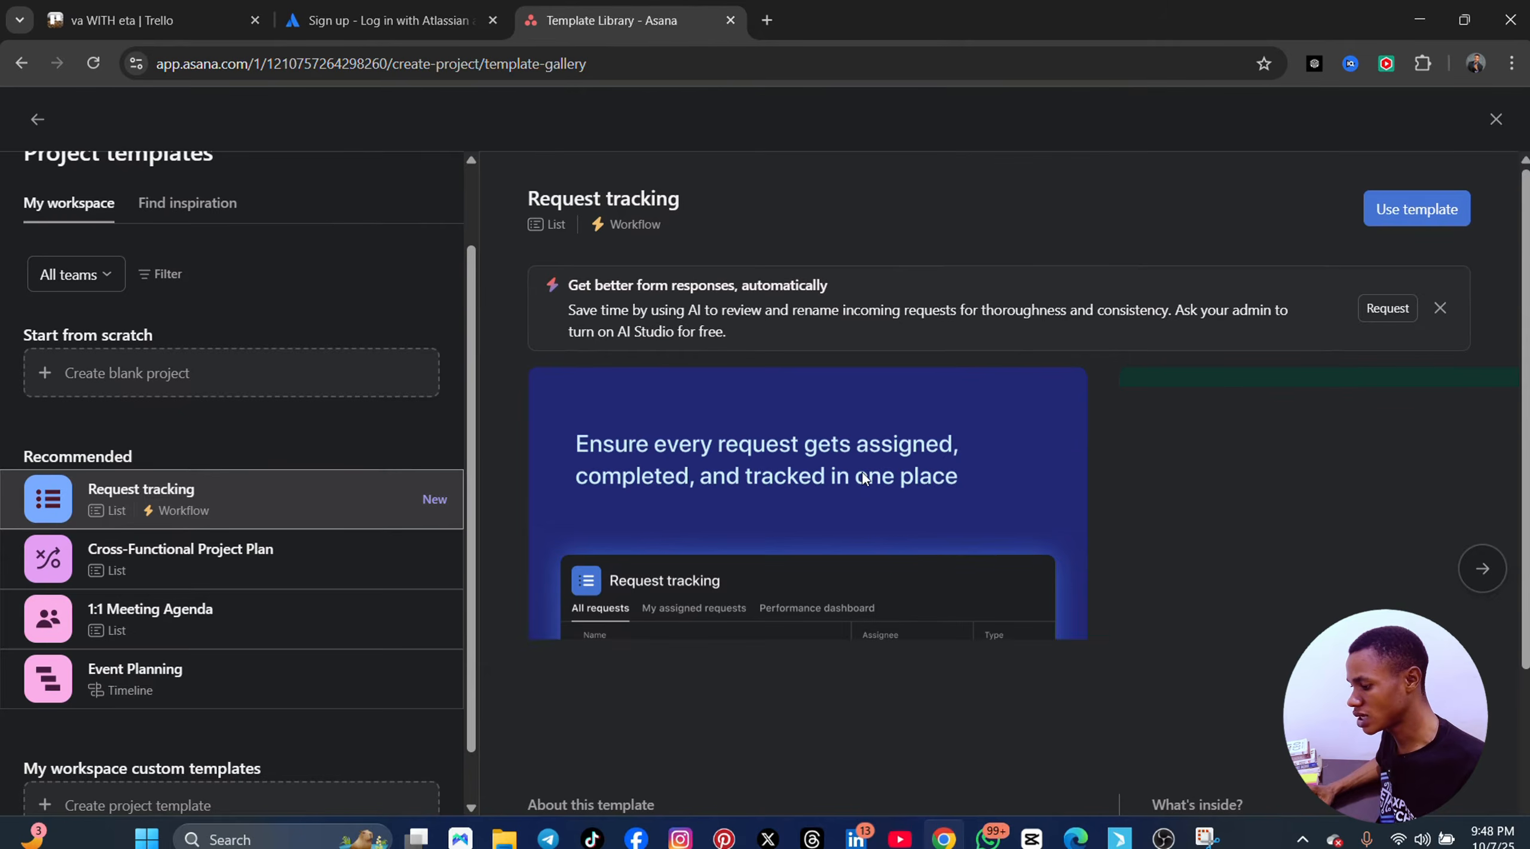
scroll(972, 556, down, 3)
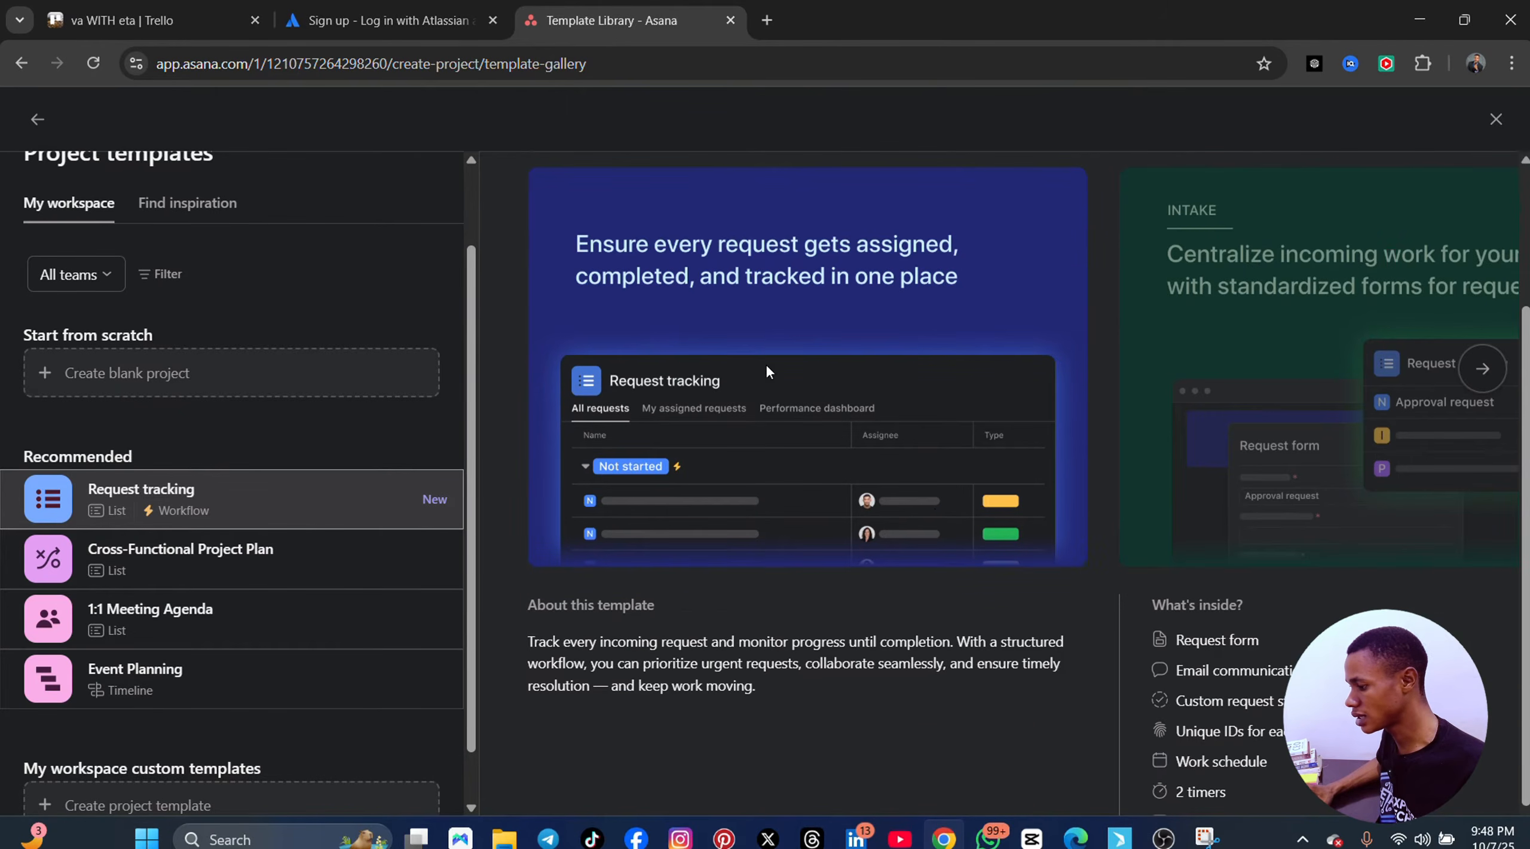
scroll(775, 438, down, 1)
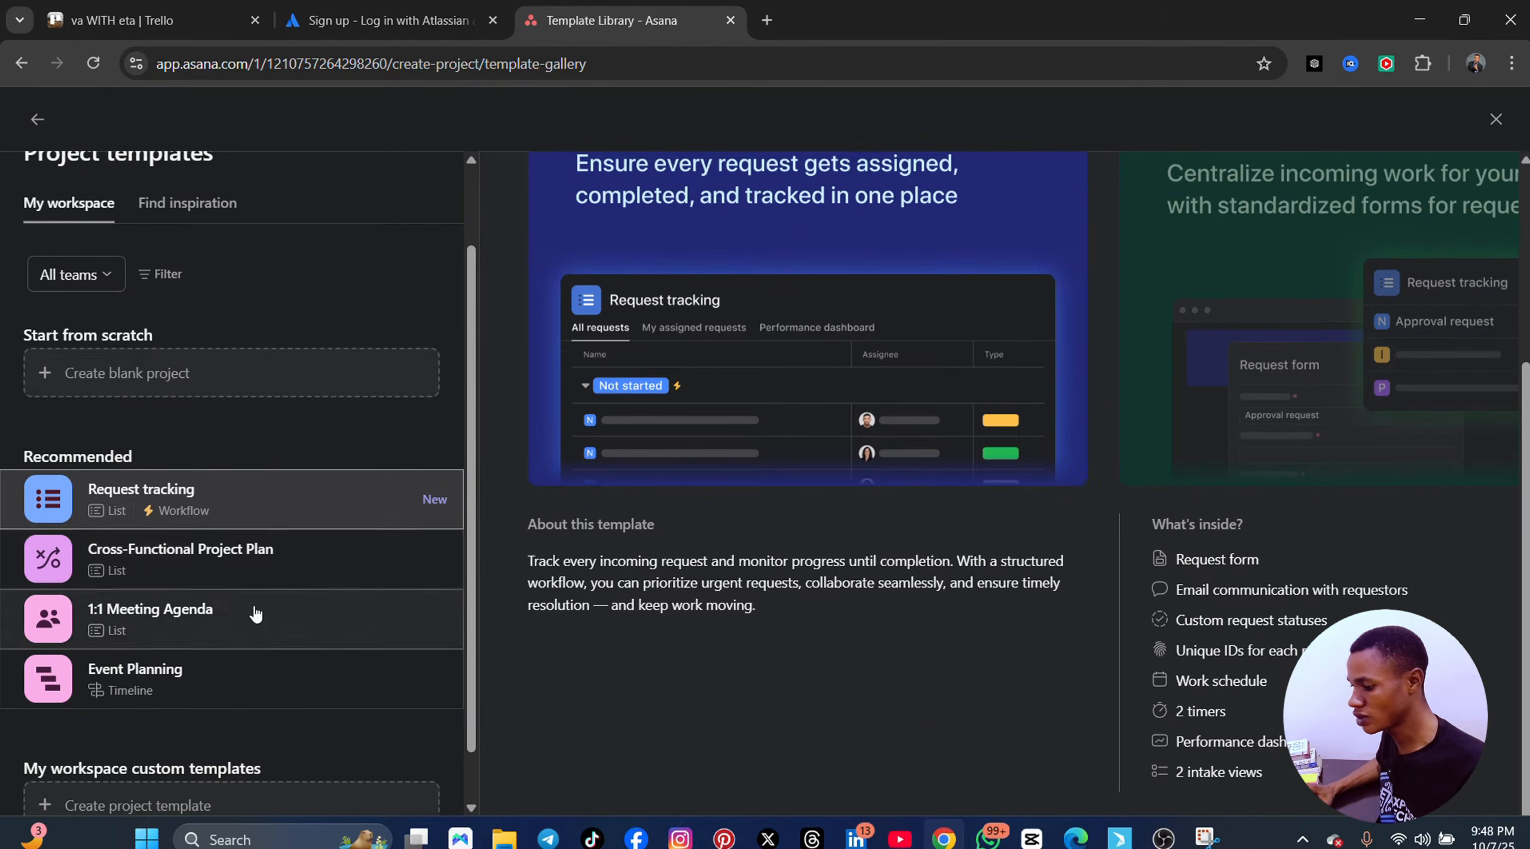
- Preview the Cross-Functional Project Plan and 1:1 Meeting Agenda templates, and close the template library without using one
click(222, 565)
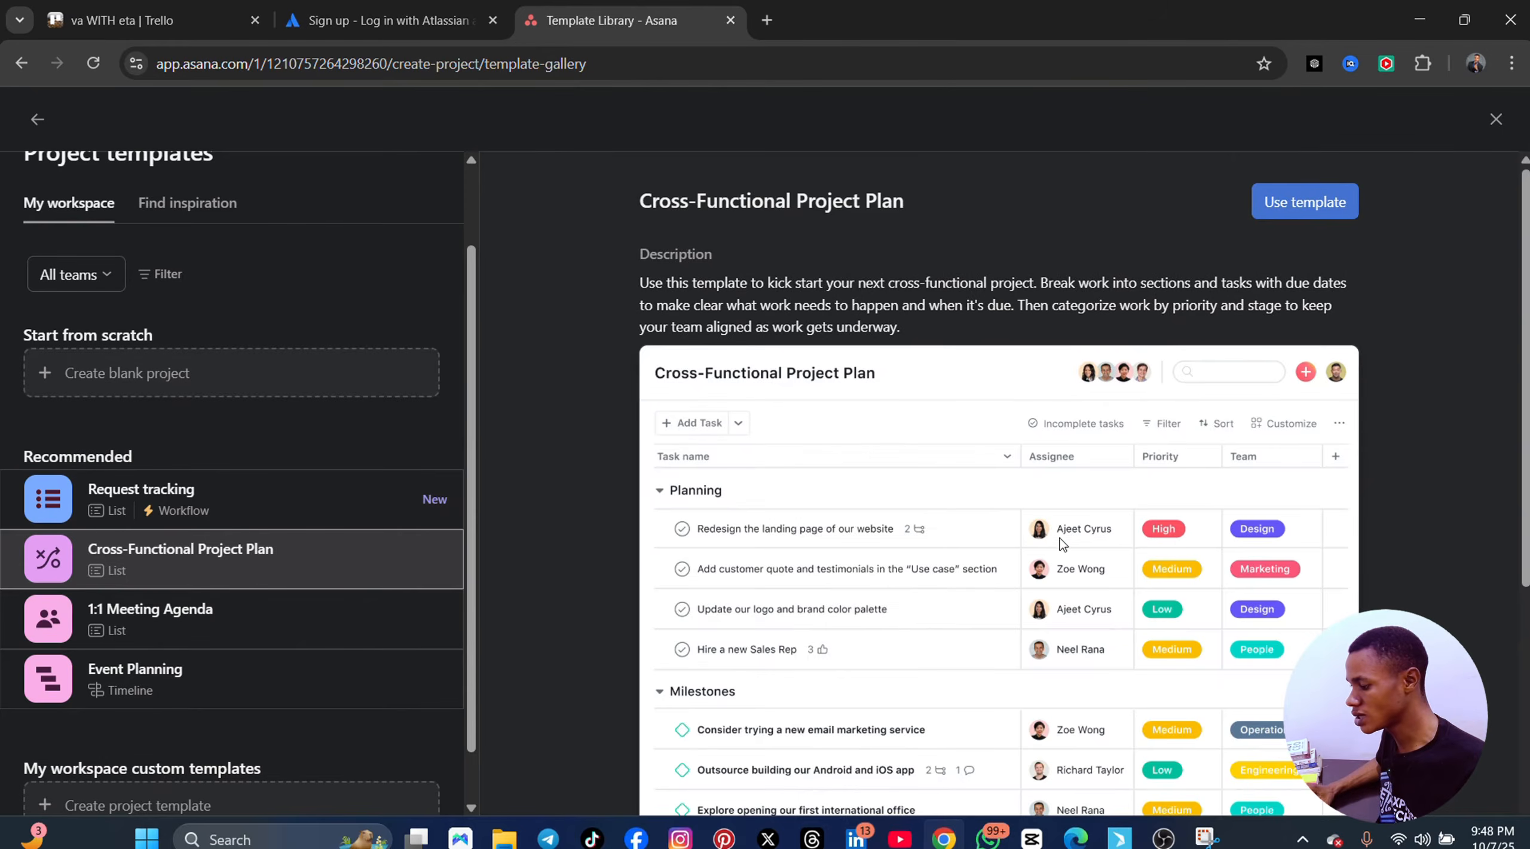
scroll(1060, 551, down, 5)
scroll(1061, 583, up, 5)
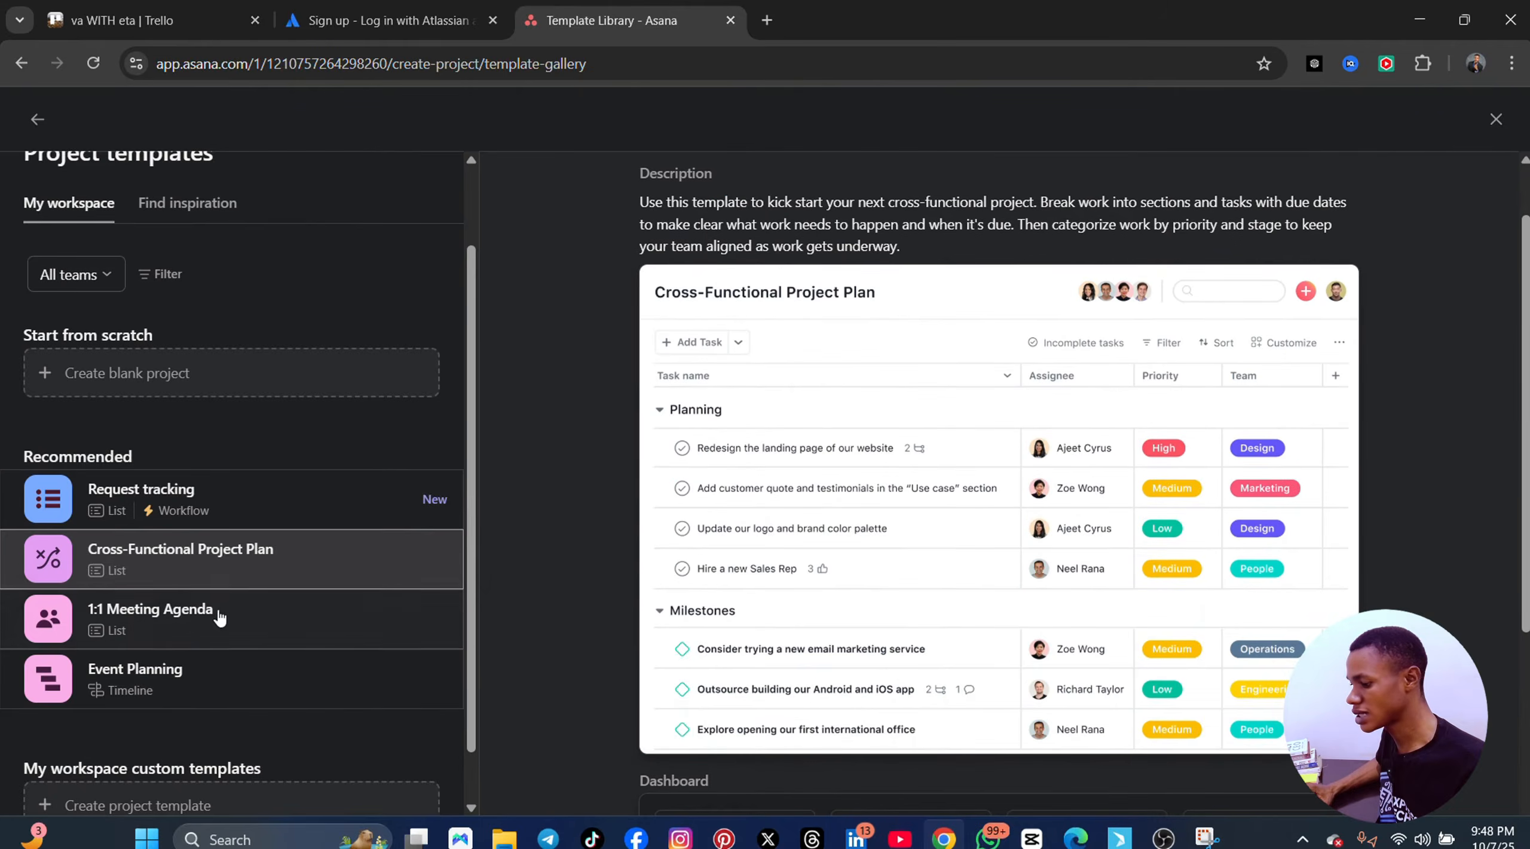
click(196, 622)
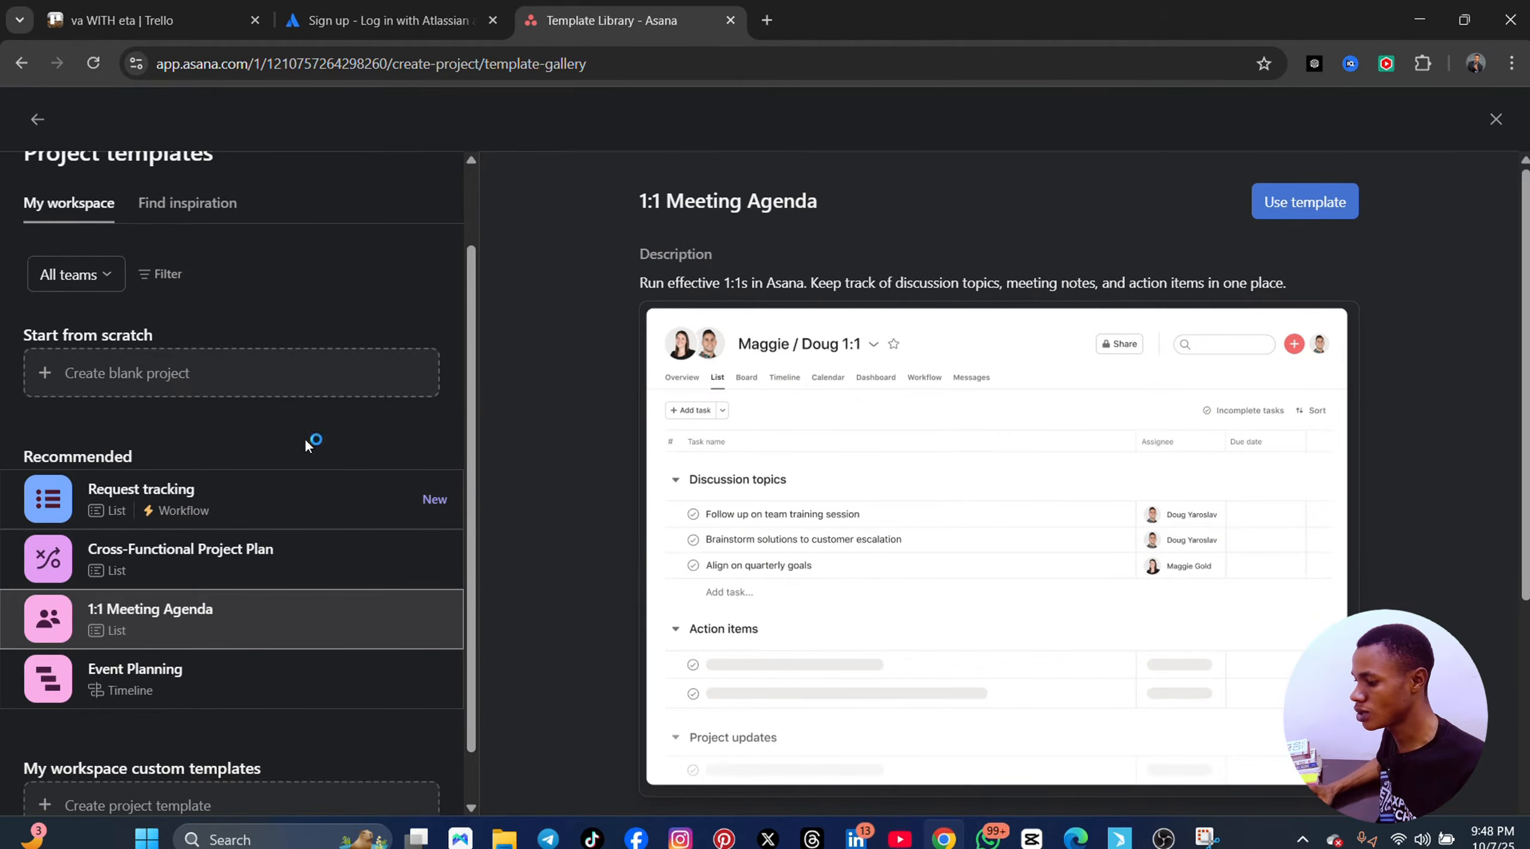
scroll(323, 460, up, 3)
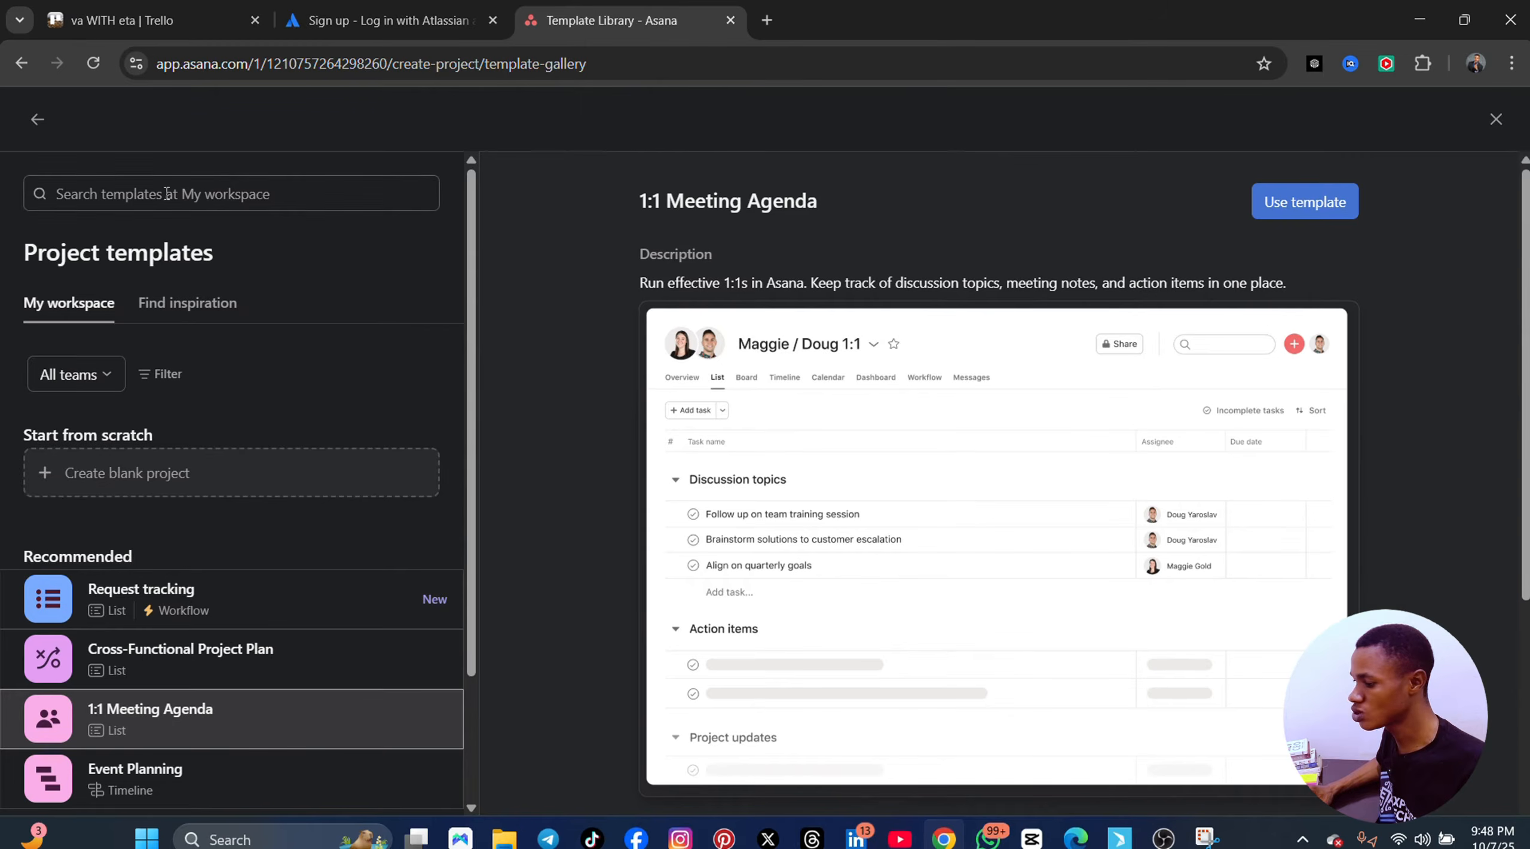
click(1495, 119)
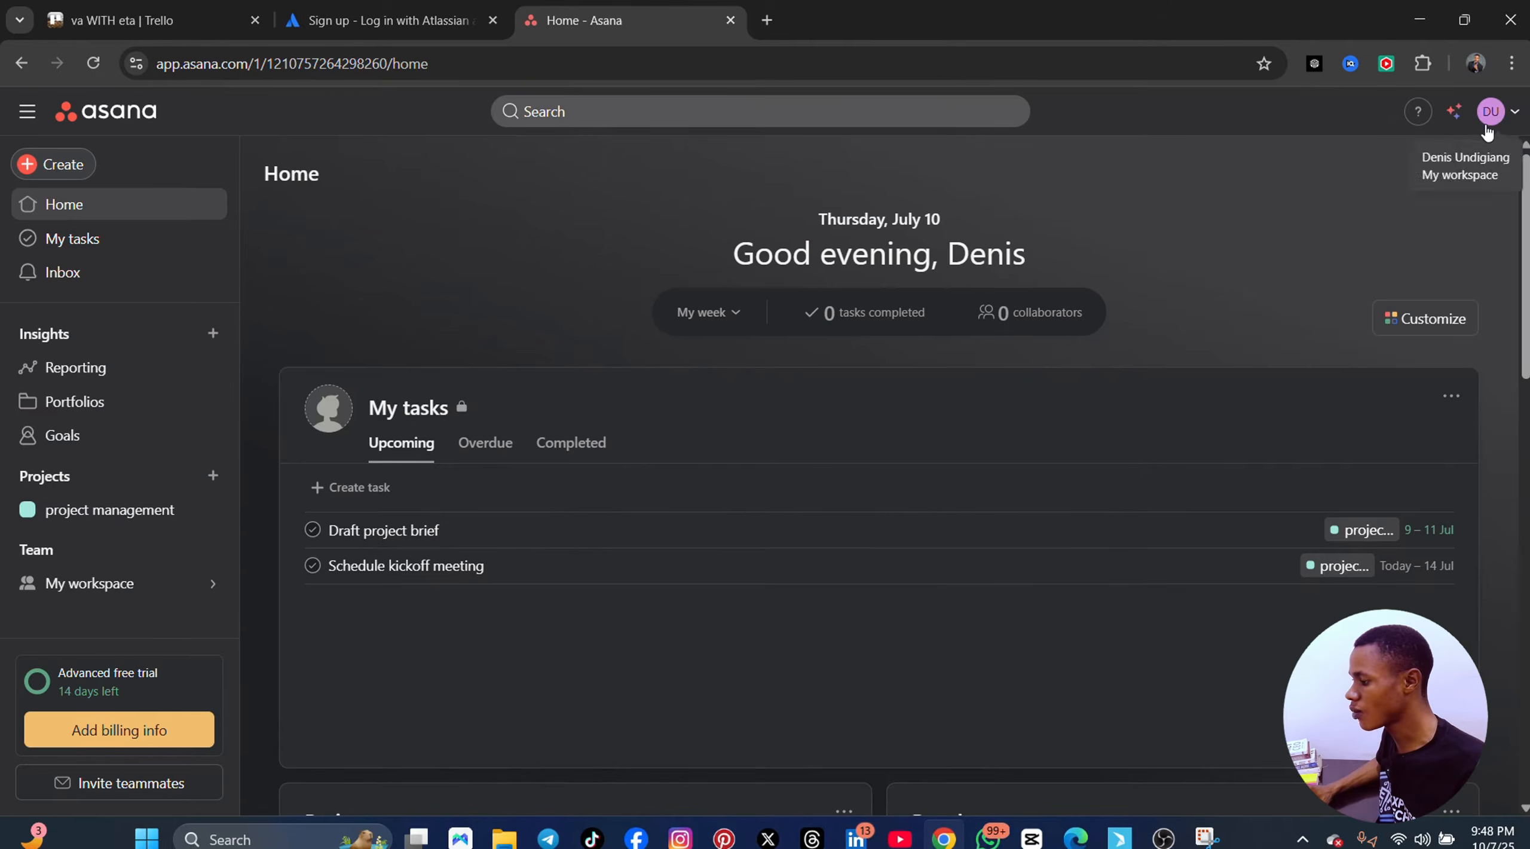
- Start a new blank project and name it "VA WITH ETA"
click(62, 166)
click(149, 204)
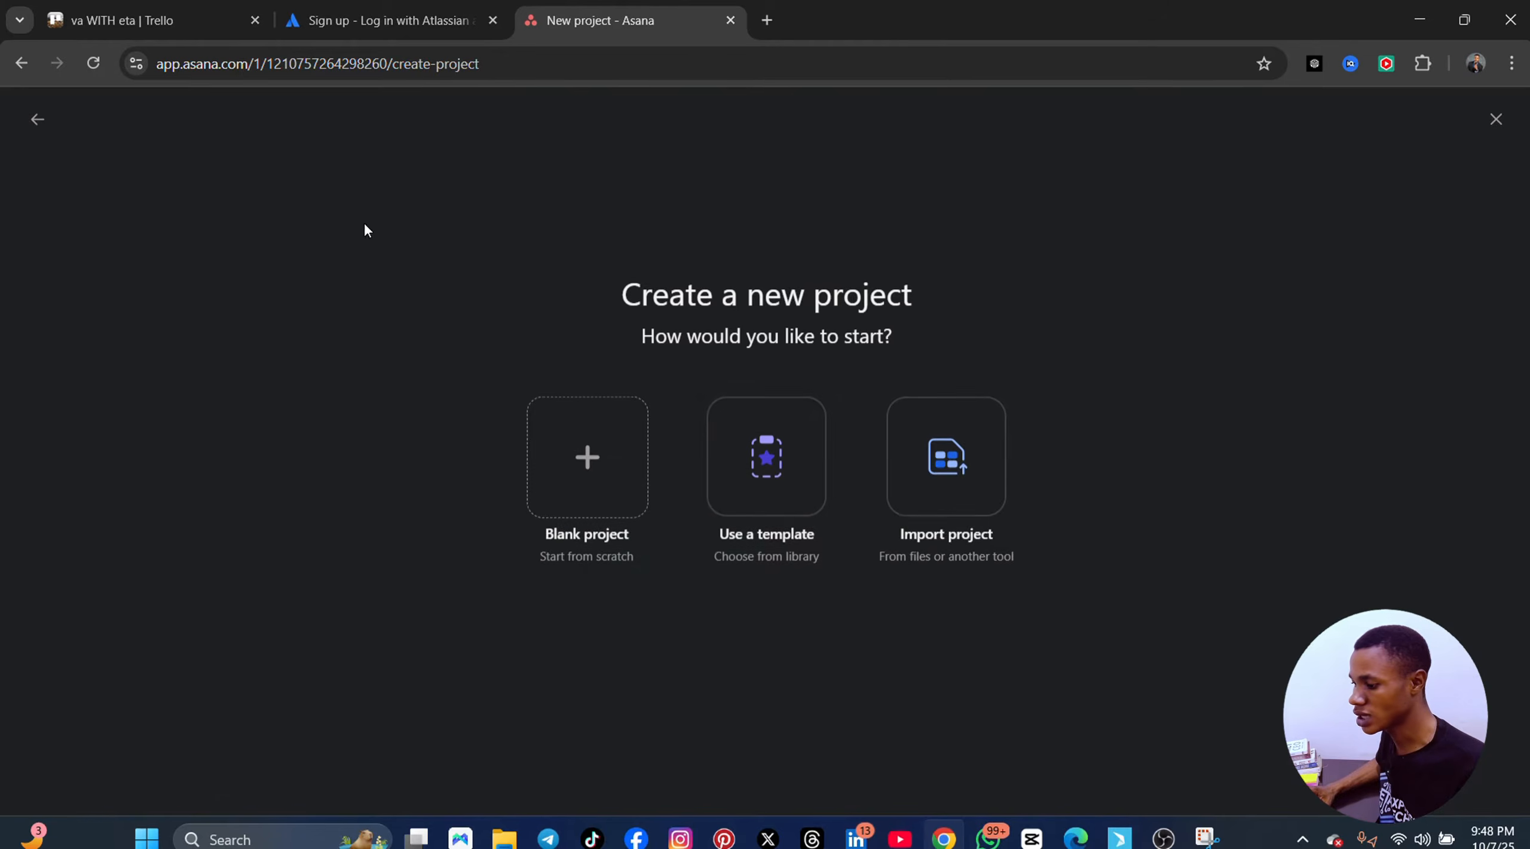
click(594, 476)
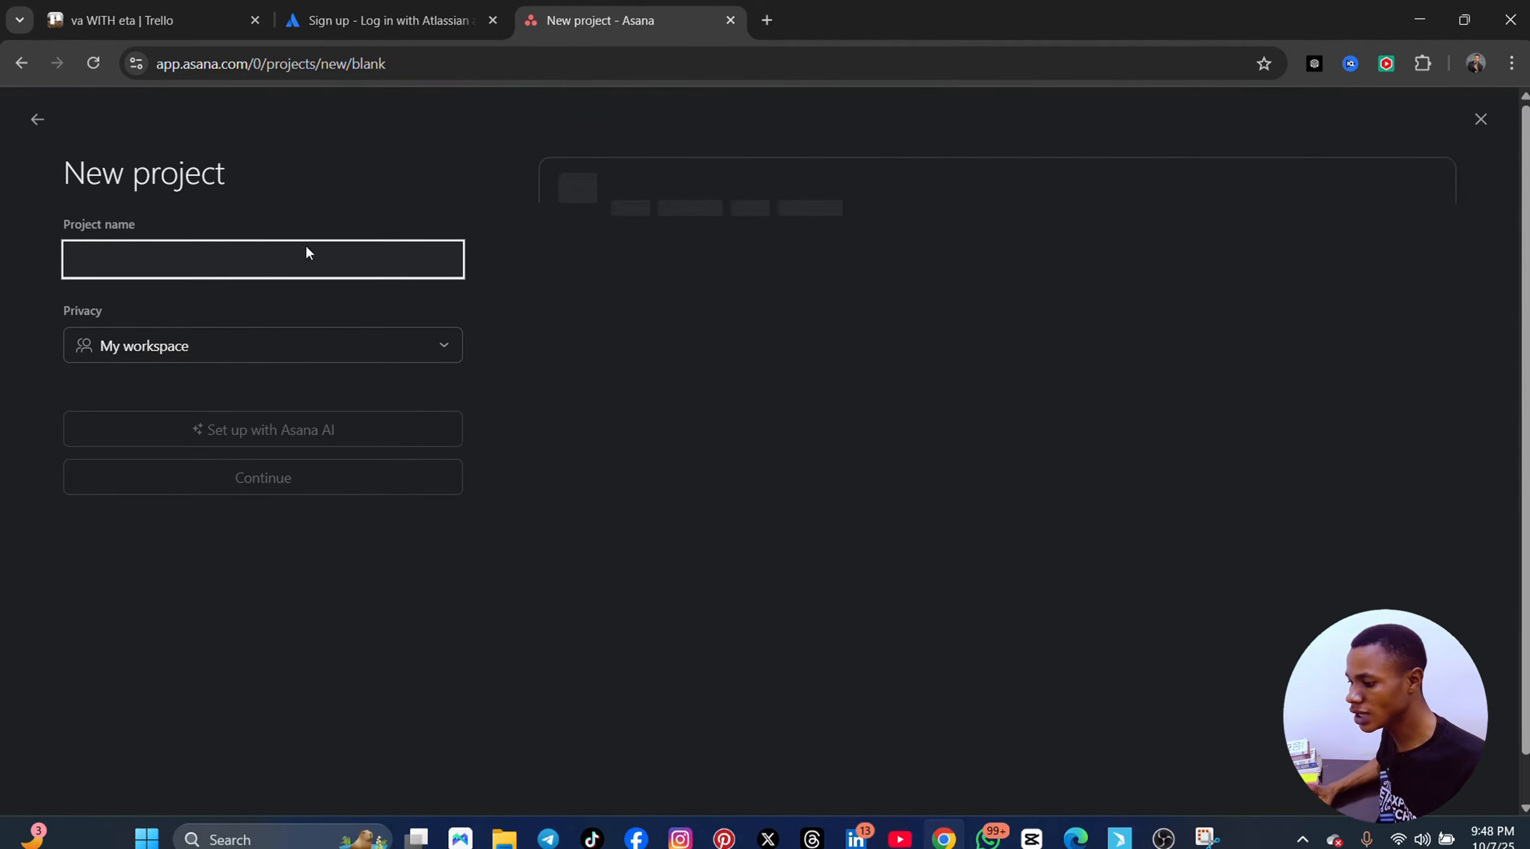
text(v)
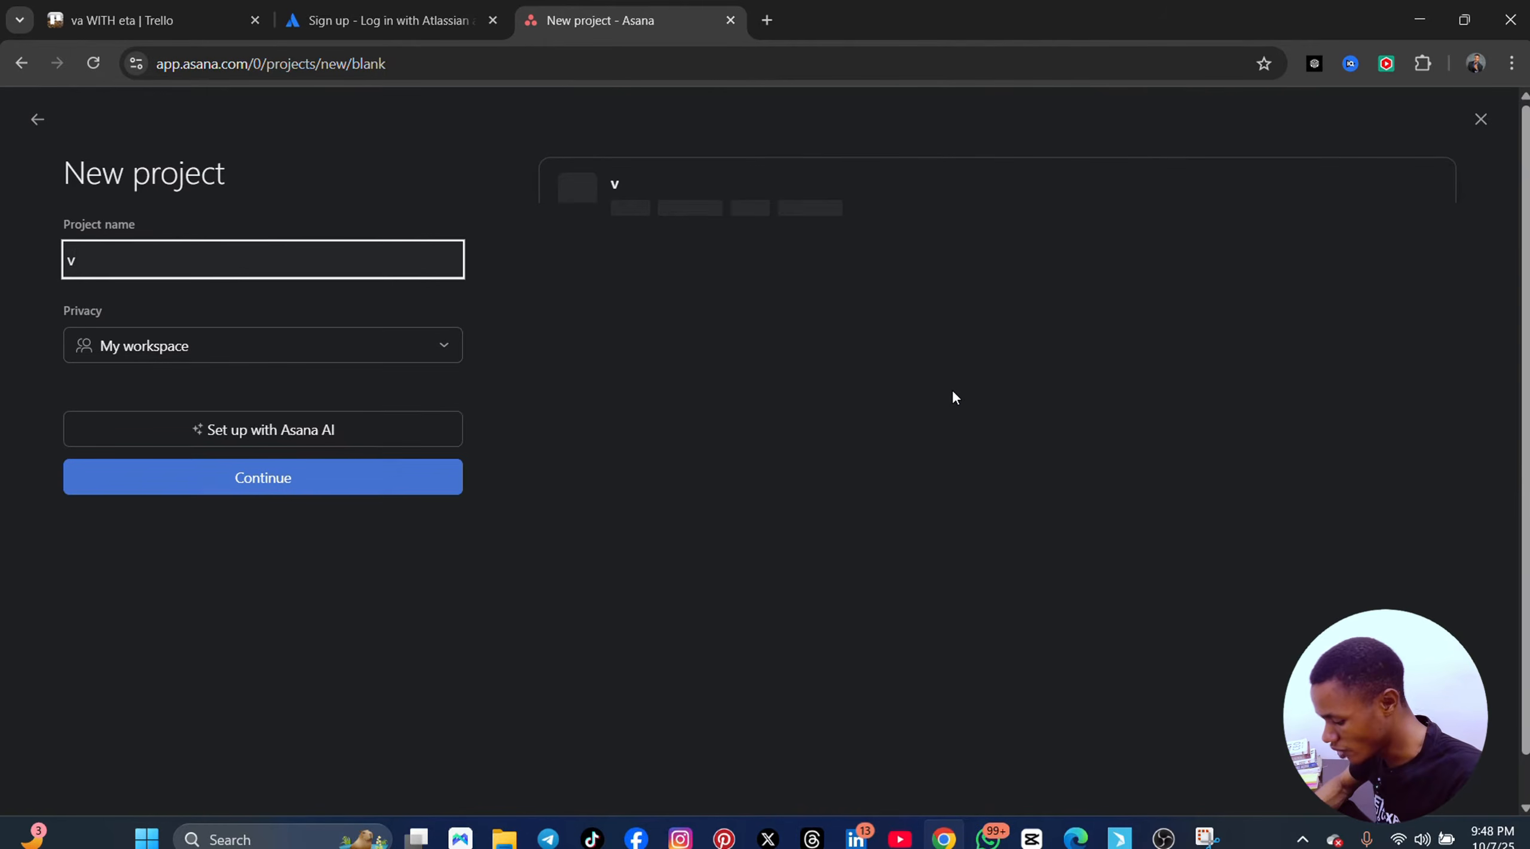
text(A WIT)
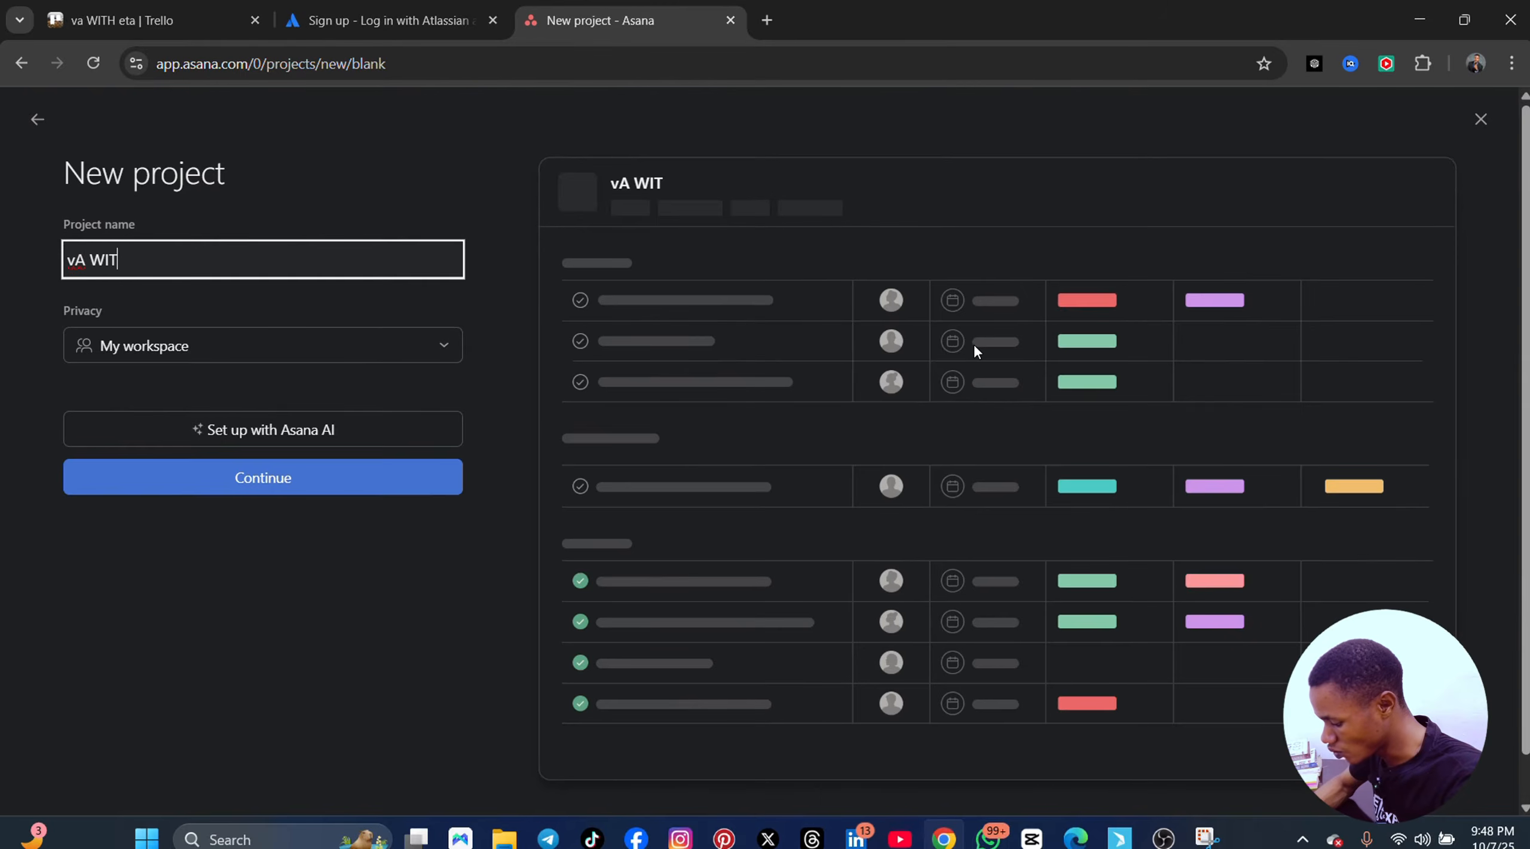
text(H ETA)
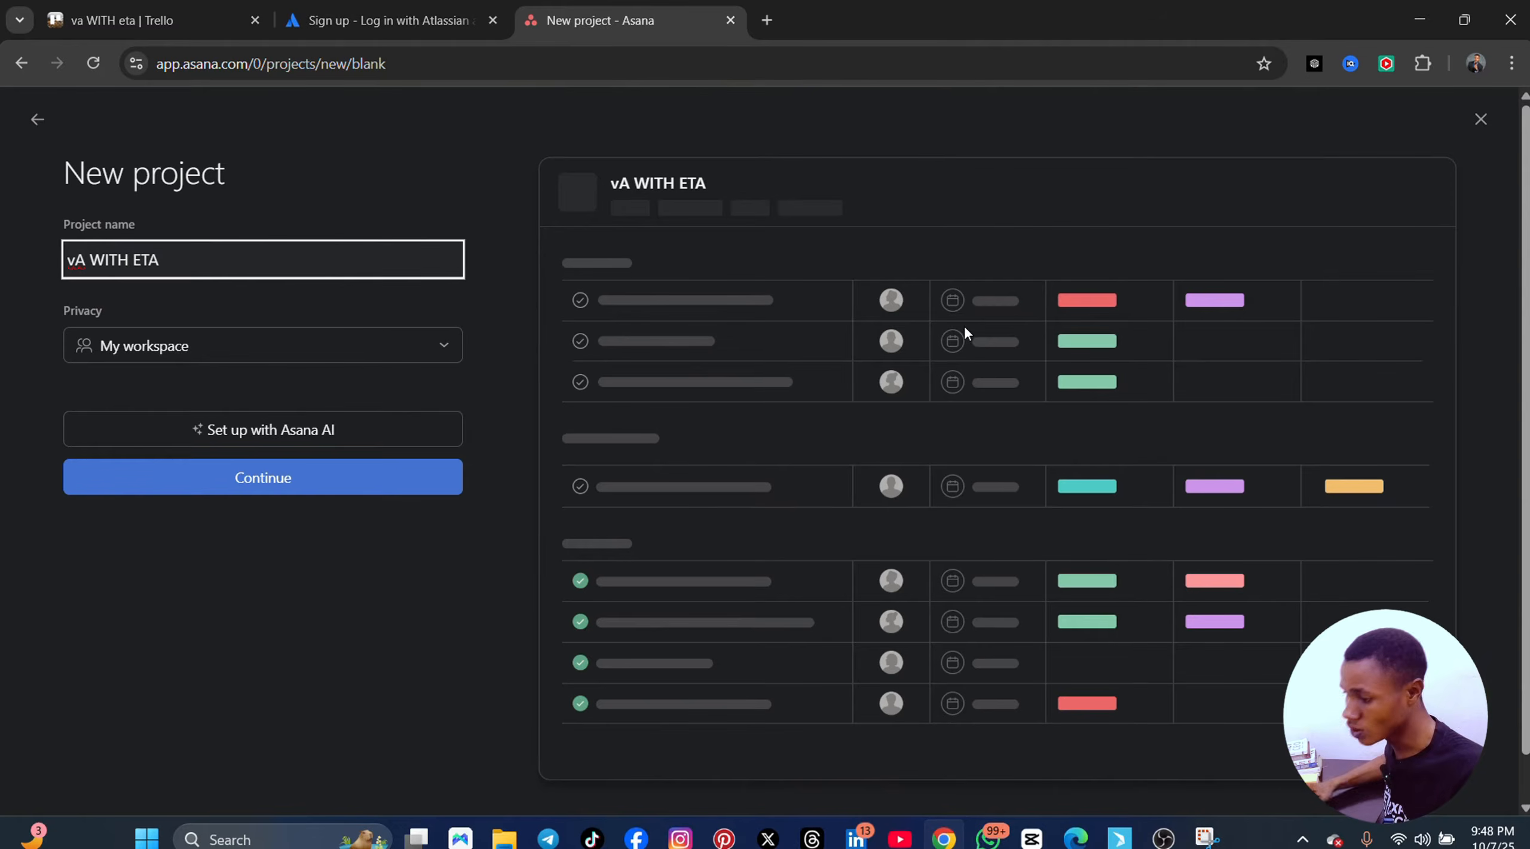
click(78, 258)
key(BackSpace)
text(V)
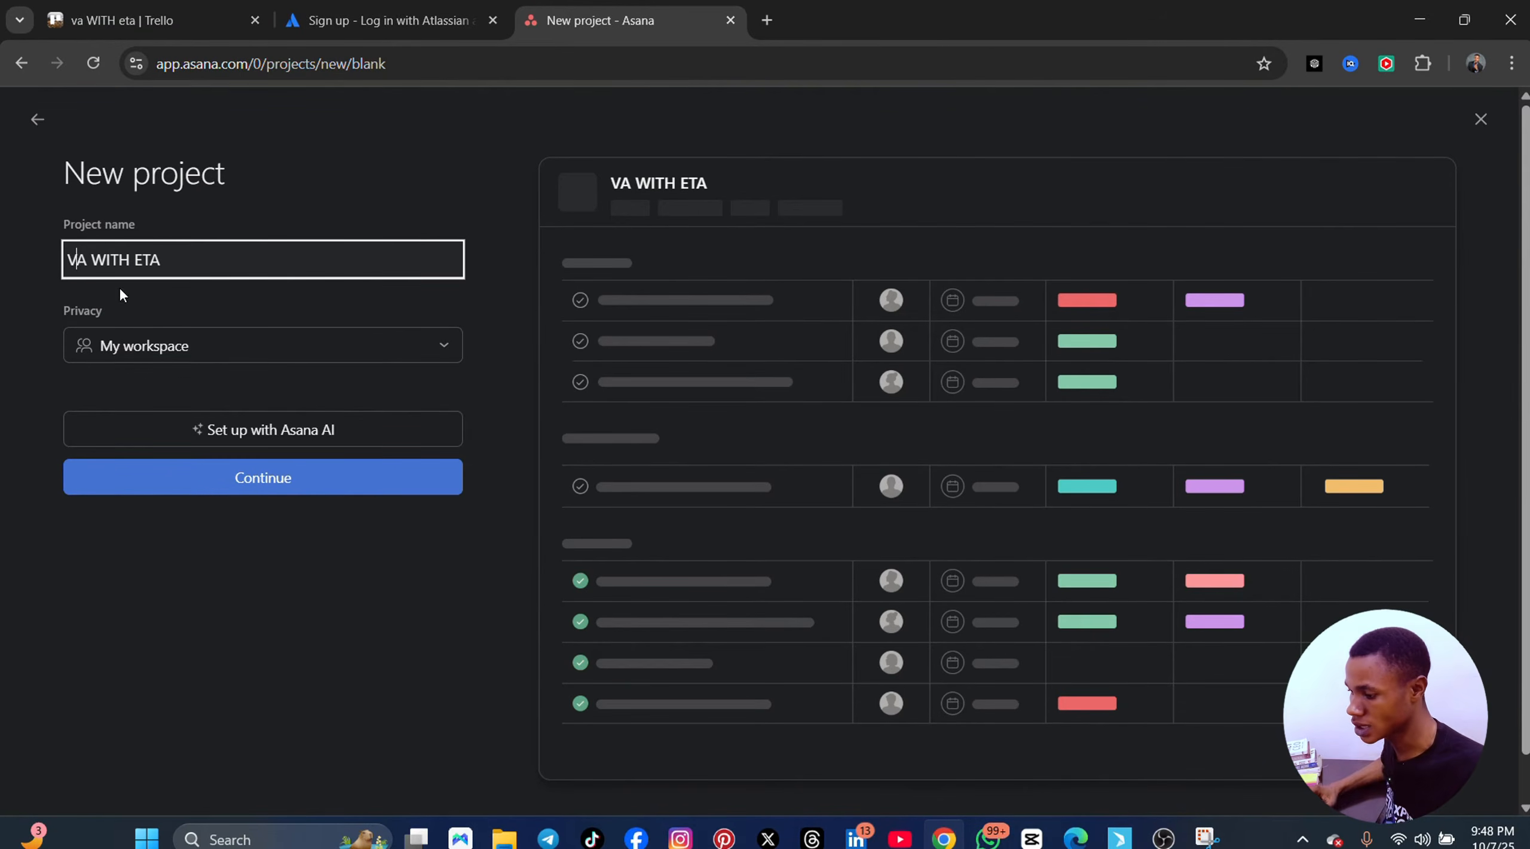
- Set the new project's privacy to "Private to members" and continue to the view selection
click(332, 346)
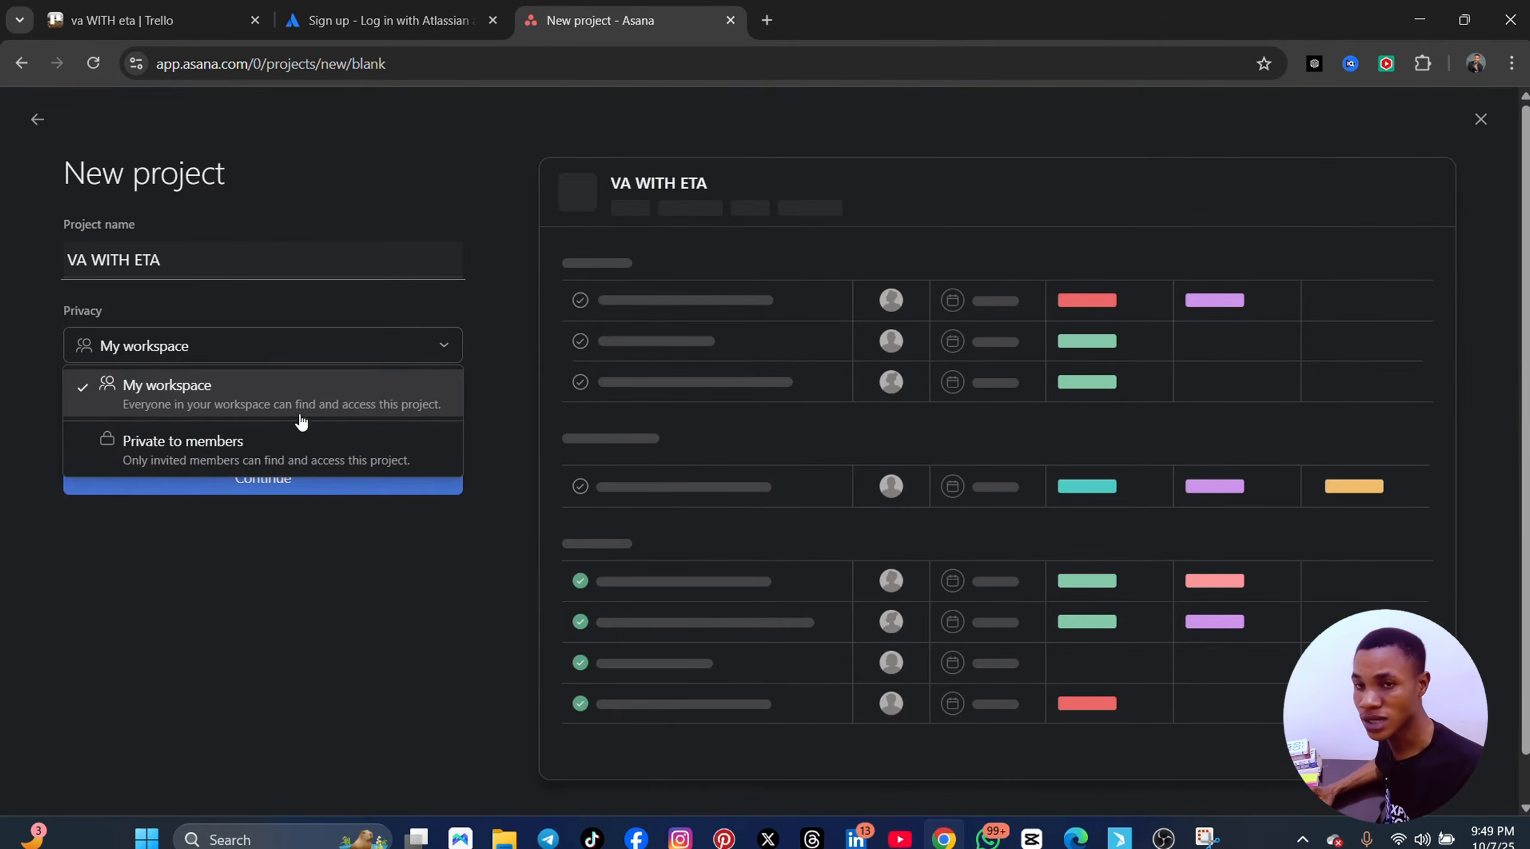
click(296, 454)
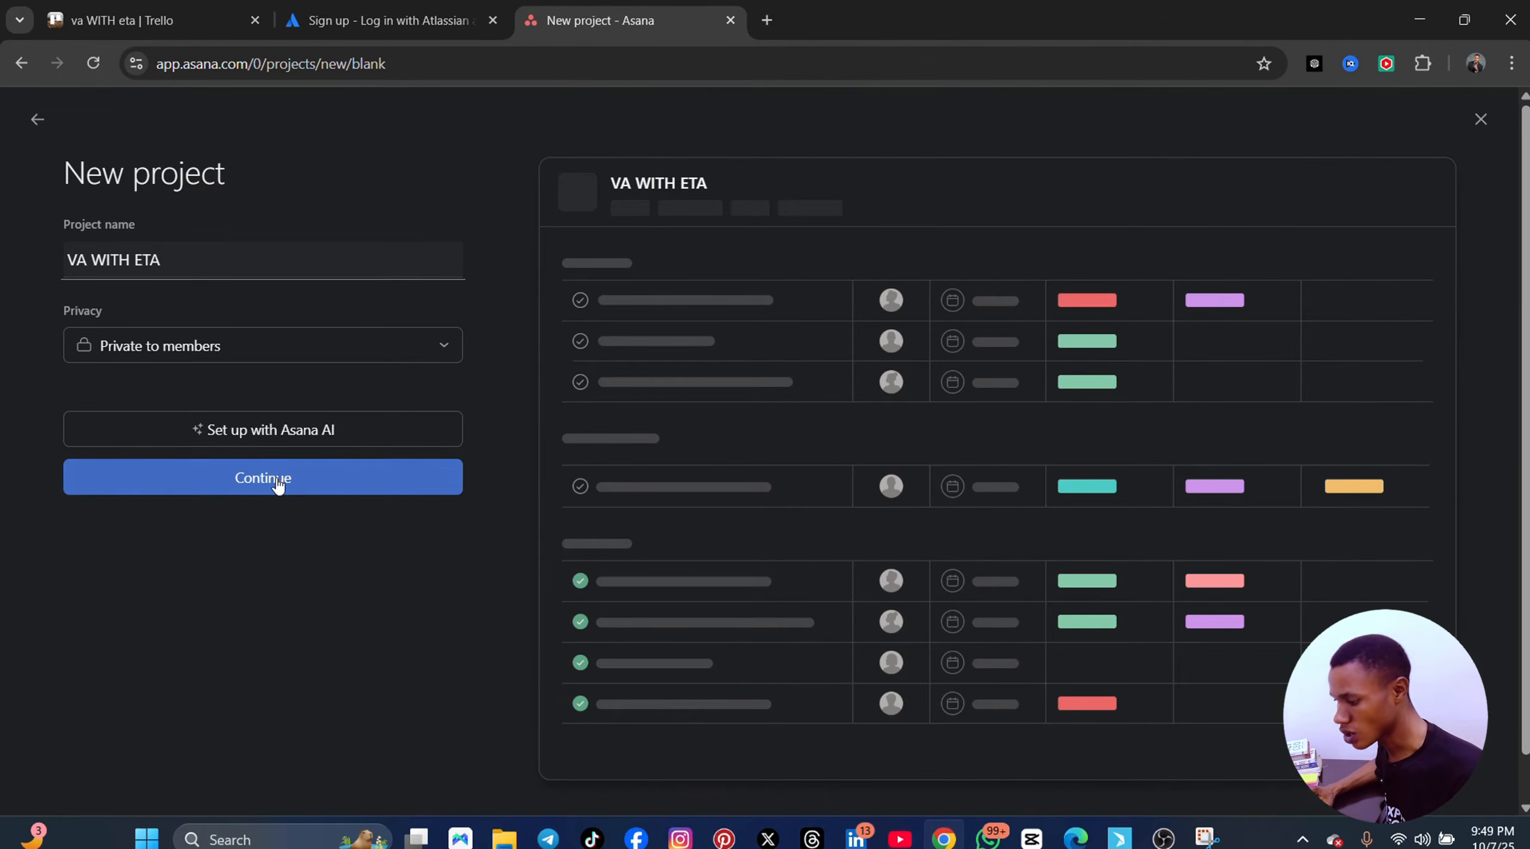
click(278, 486)
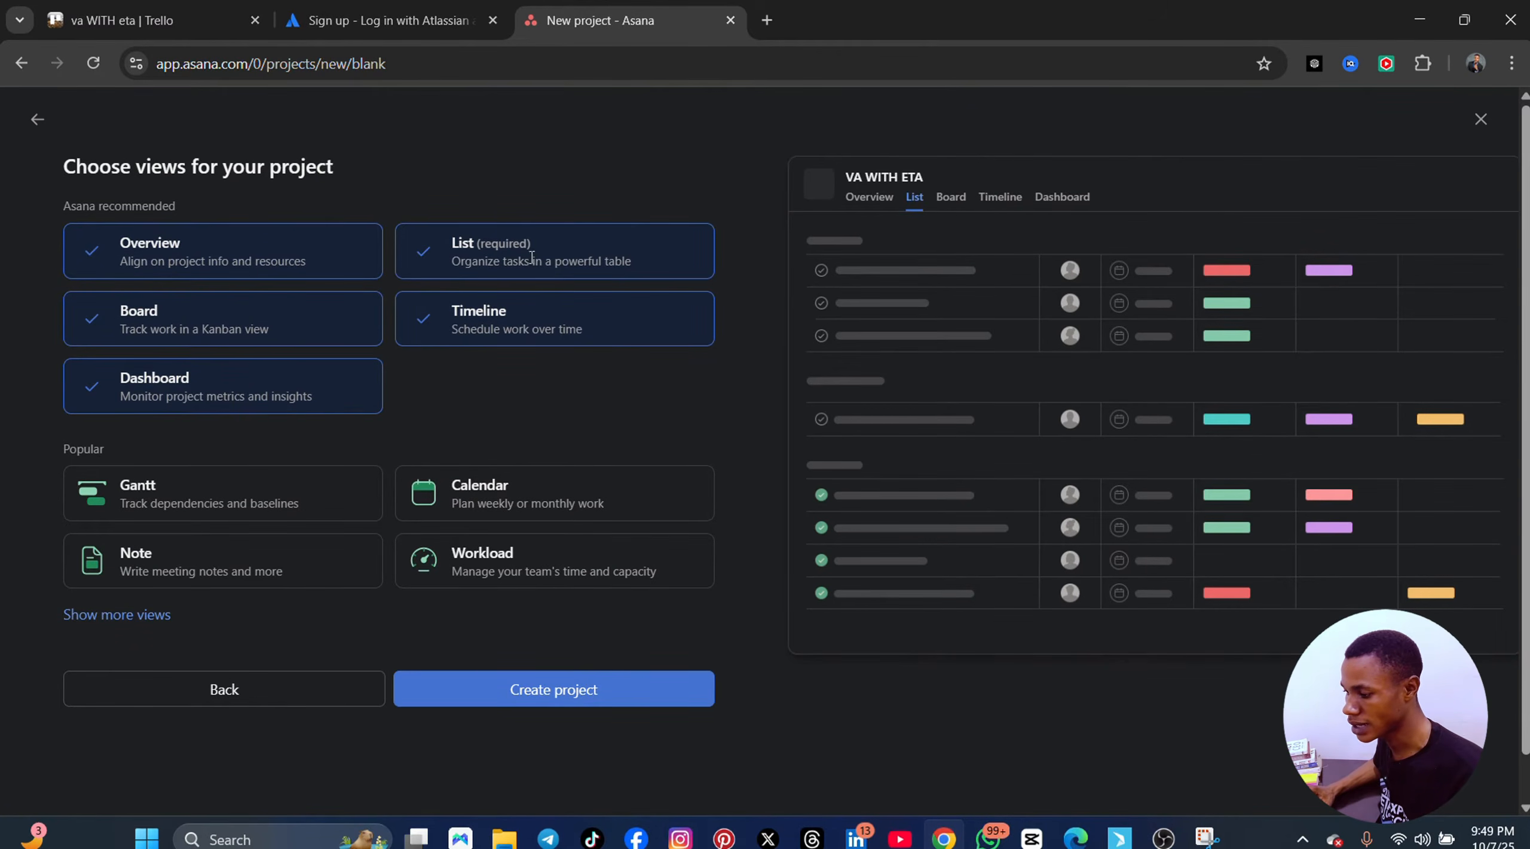
- Add the Calendar, Gantt, Note and Workload views to the recommended ones and create the project
scroll(412, 418, down, 1)
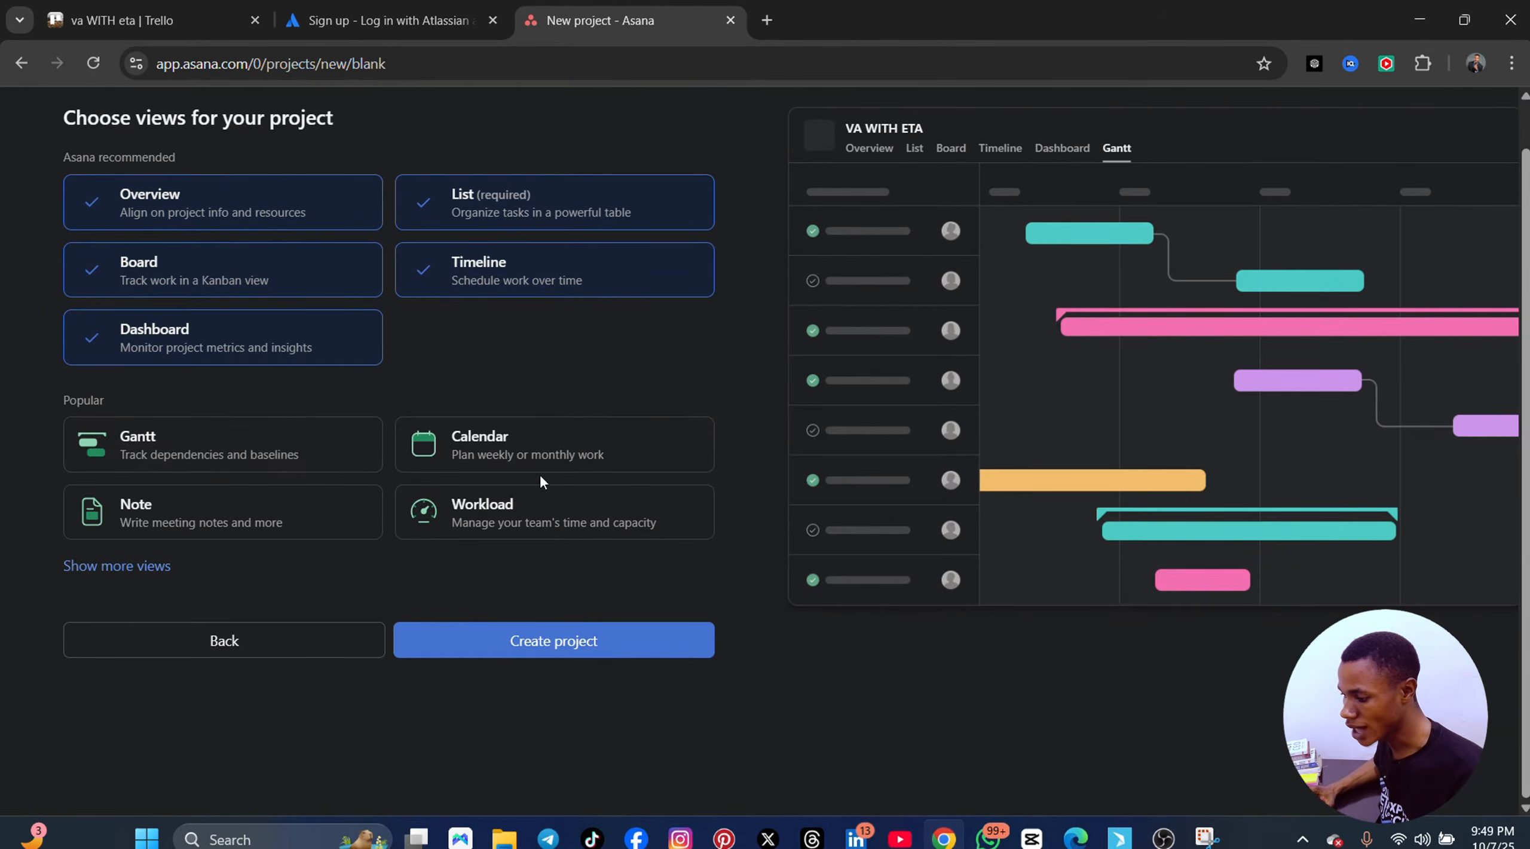
click(535, 457)
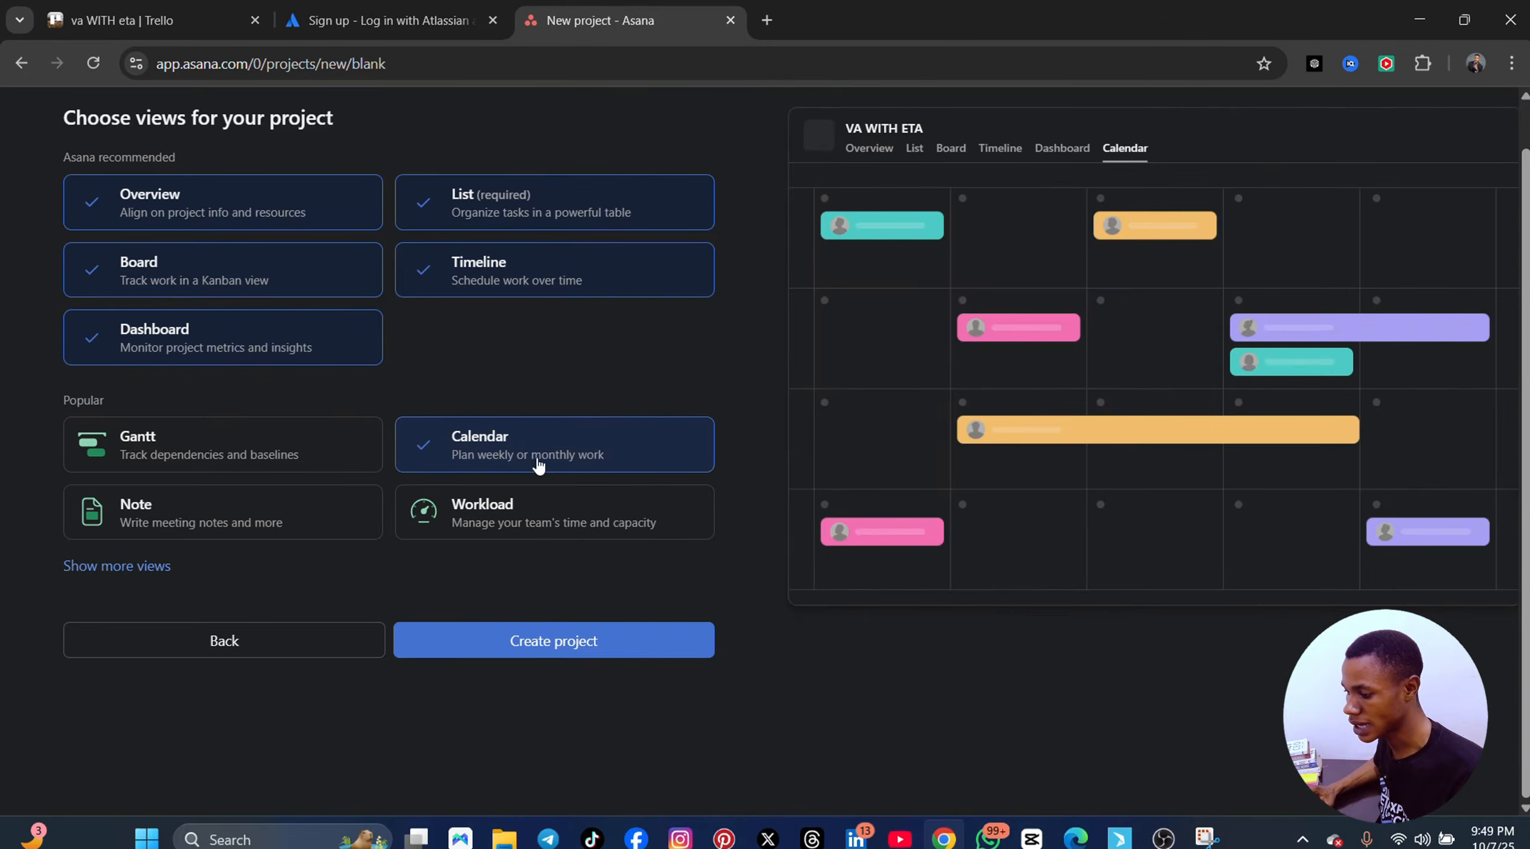
click(198, 468)
click(196, 520)
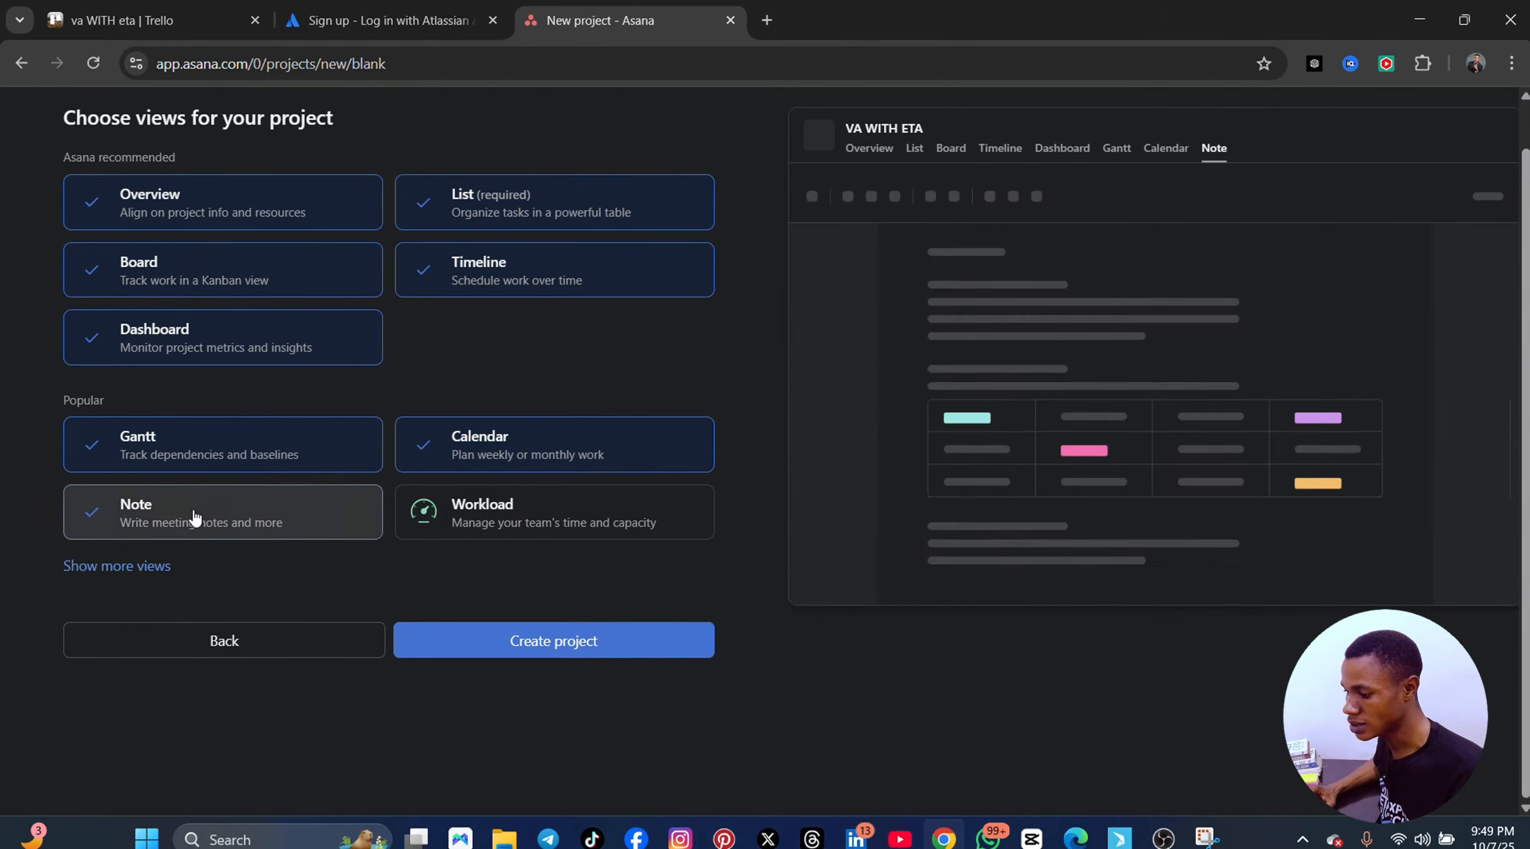
click(489, 527)
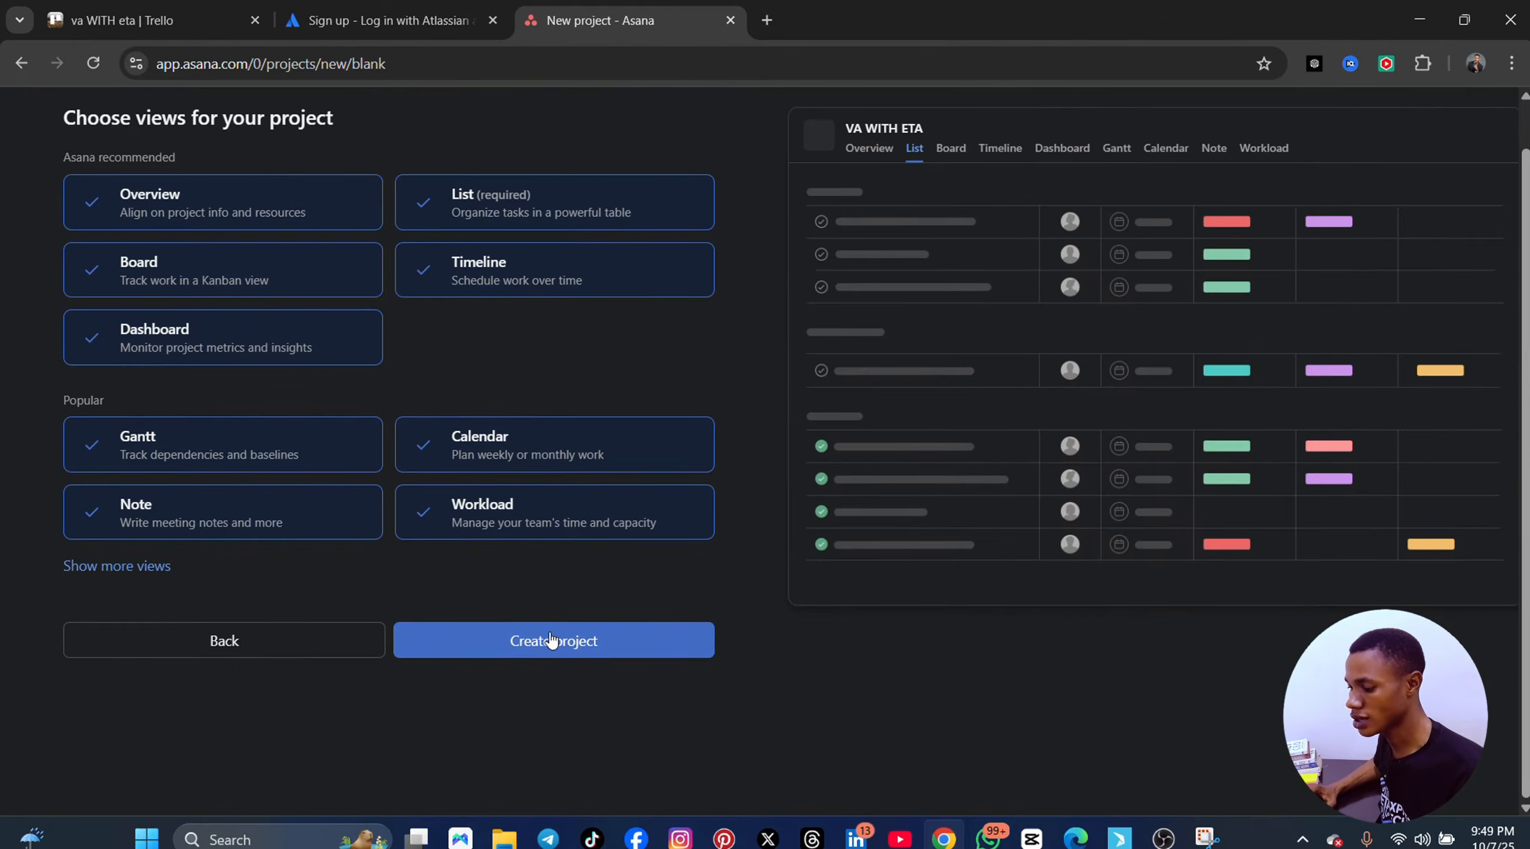
click(550, 638)
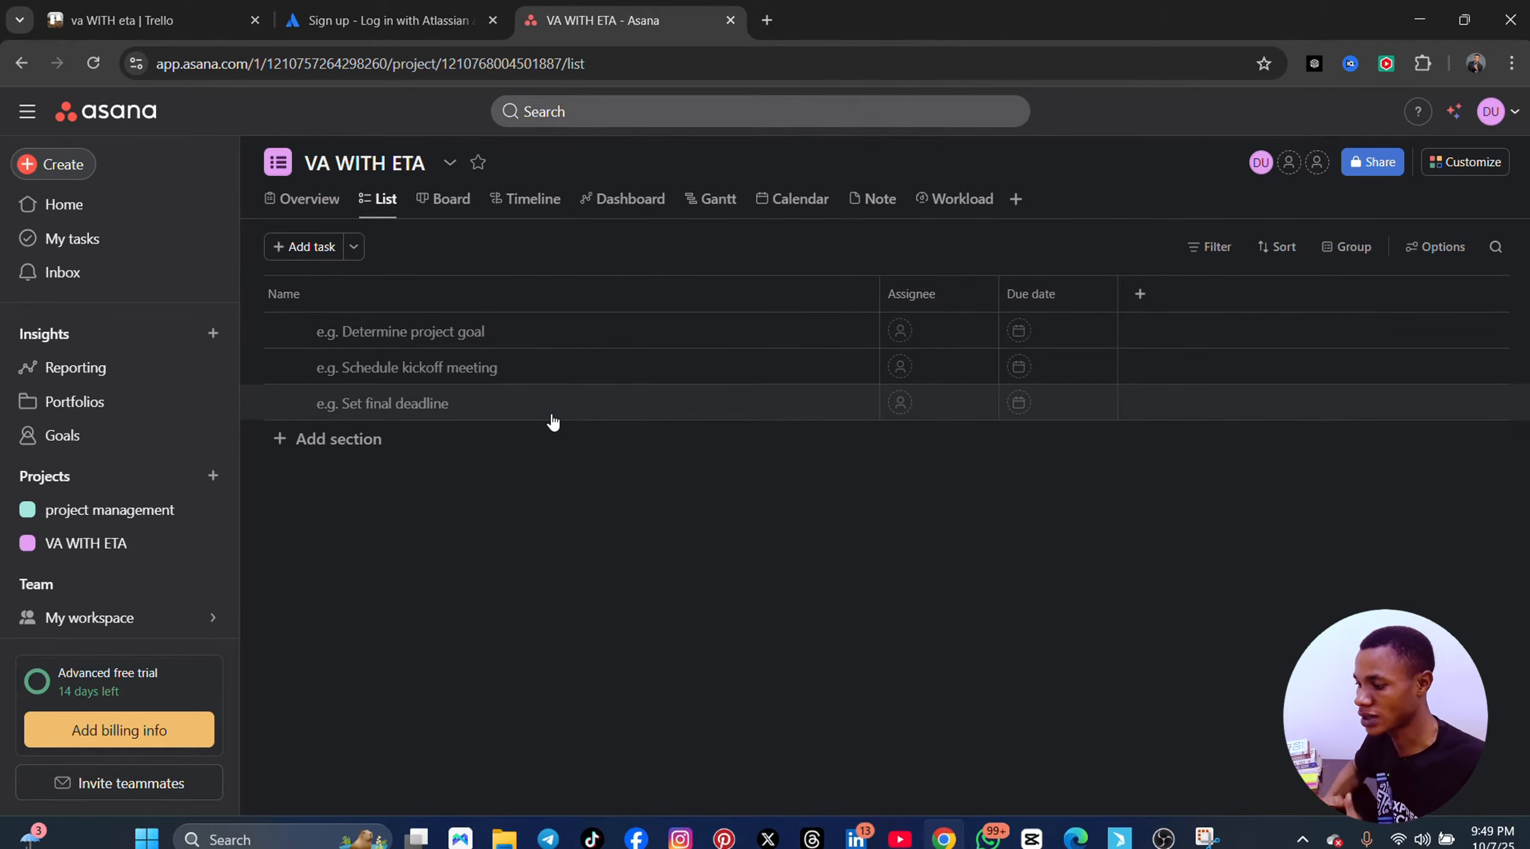
click(361, 166)
double_click(378, 161)
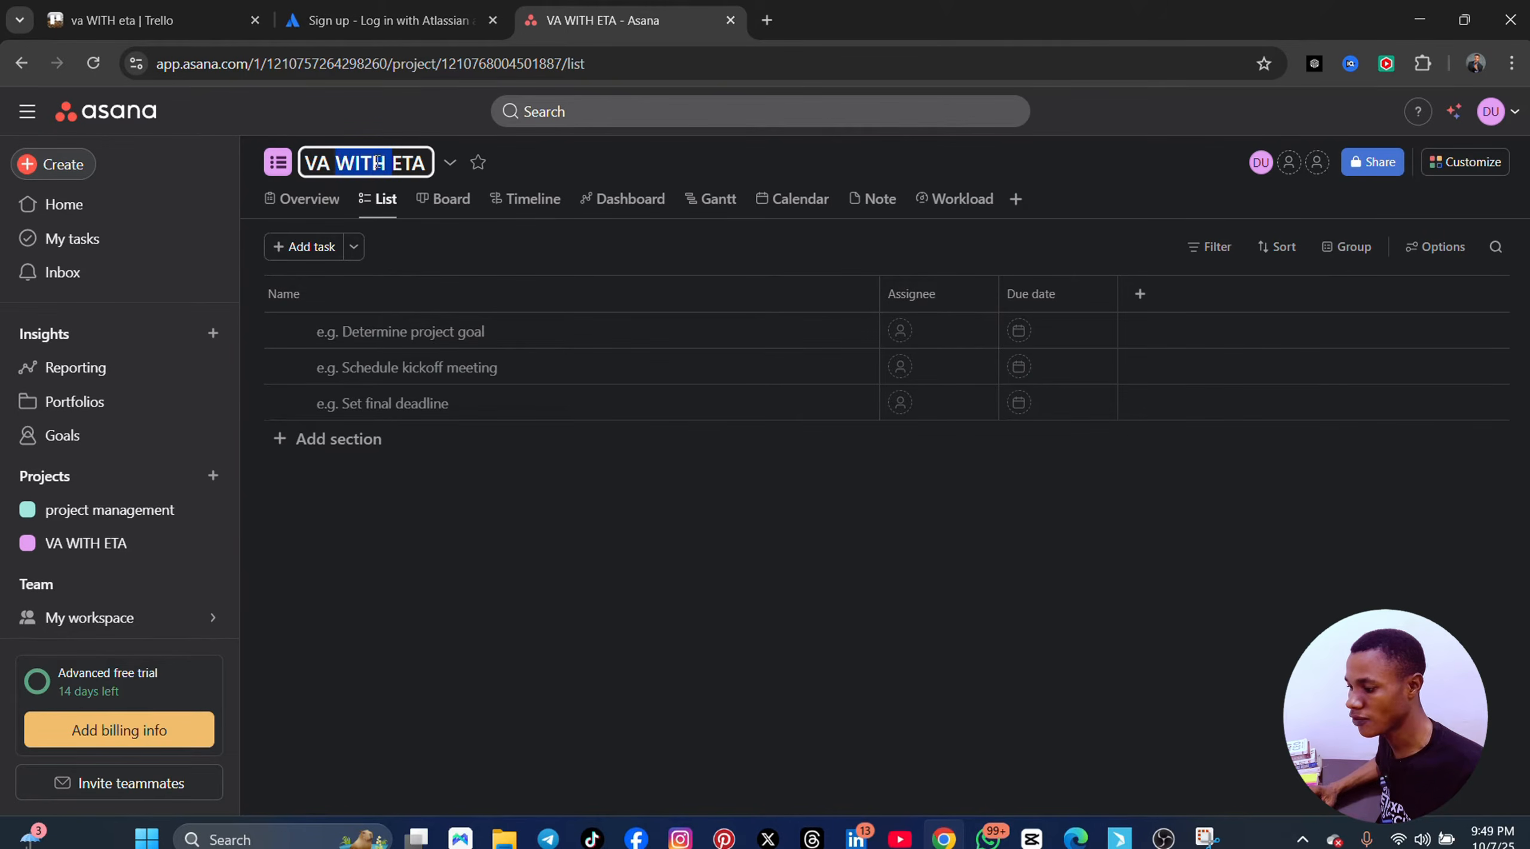
double_click(414, 160)
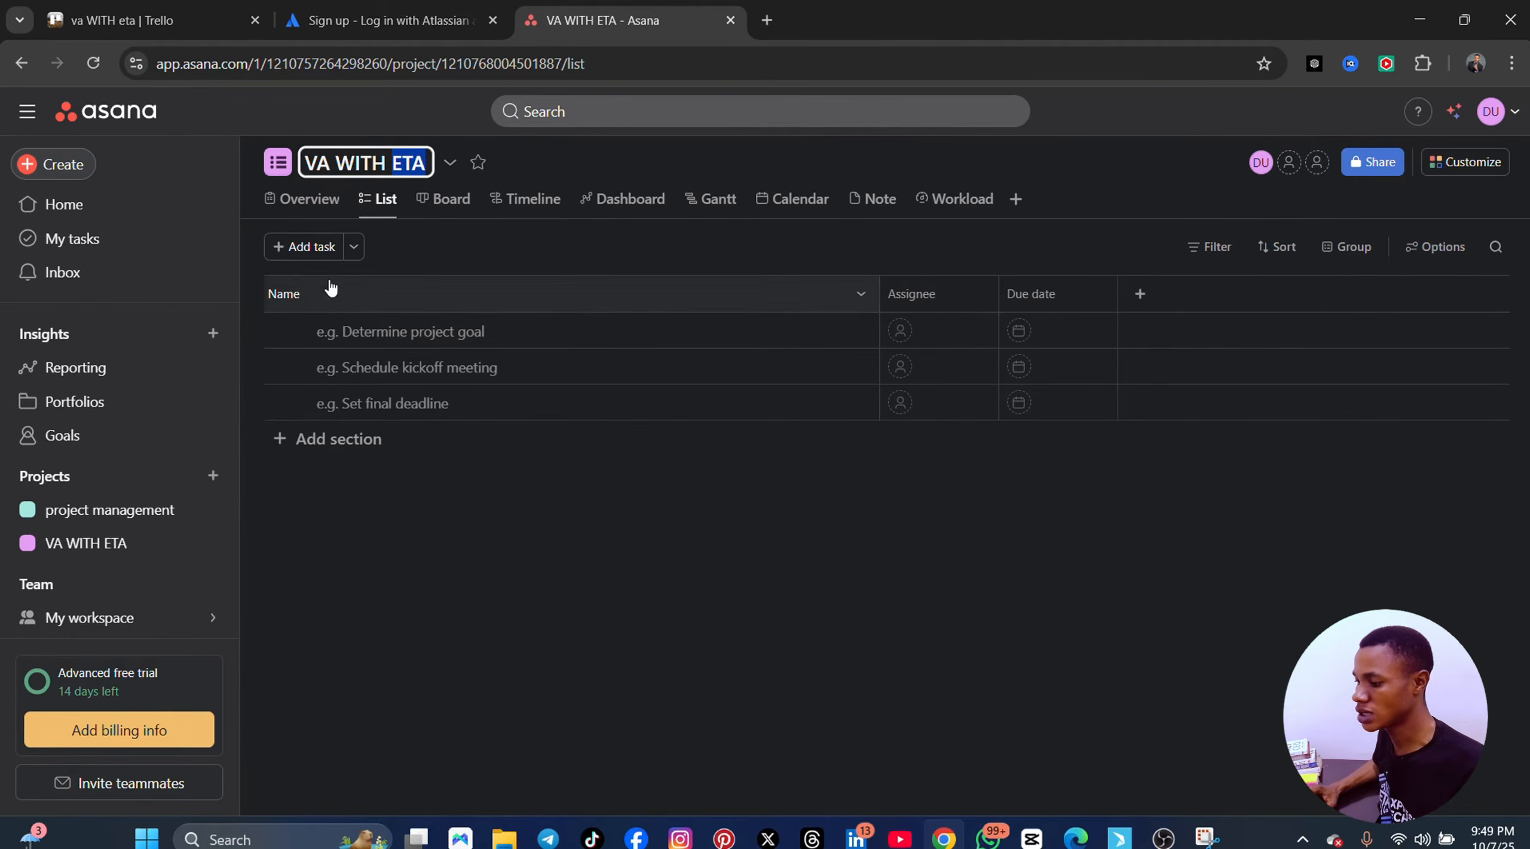
- In the project overview, enter the project description "TO TEACH STASUDENT And ensure the gets jobs"
click(305, 203)
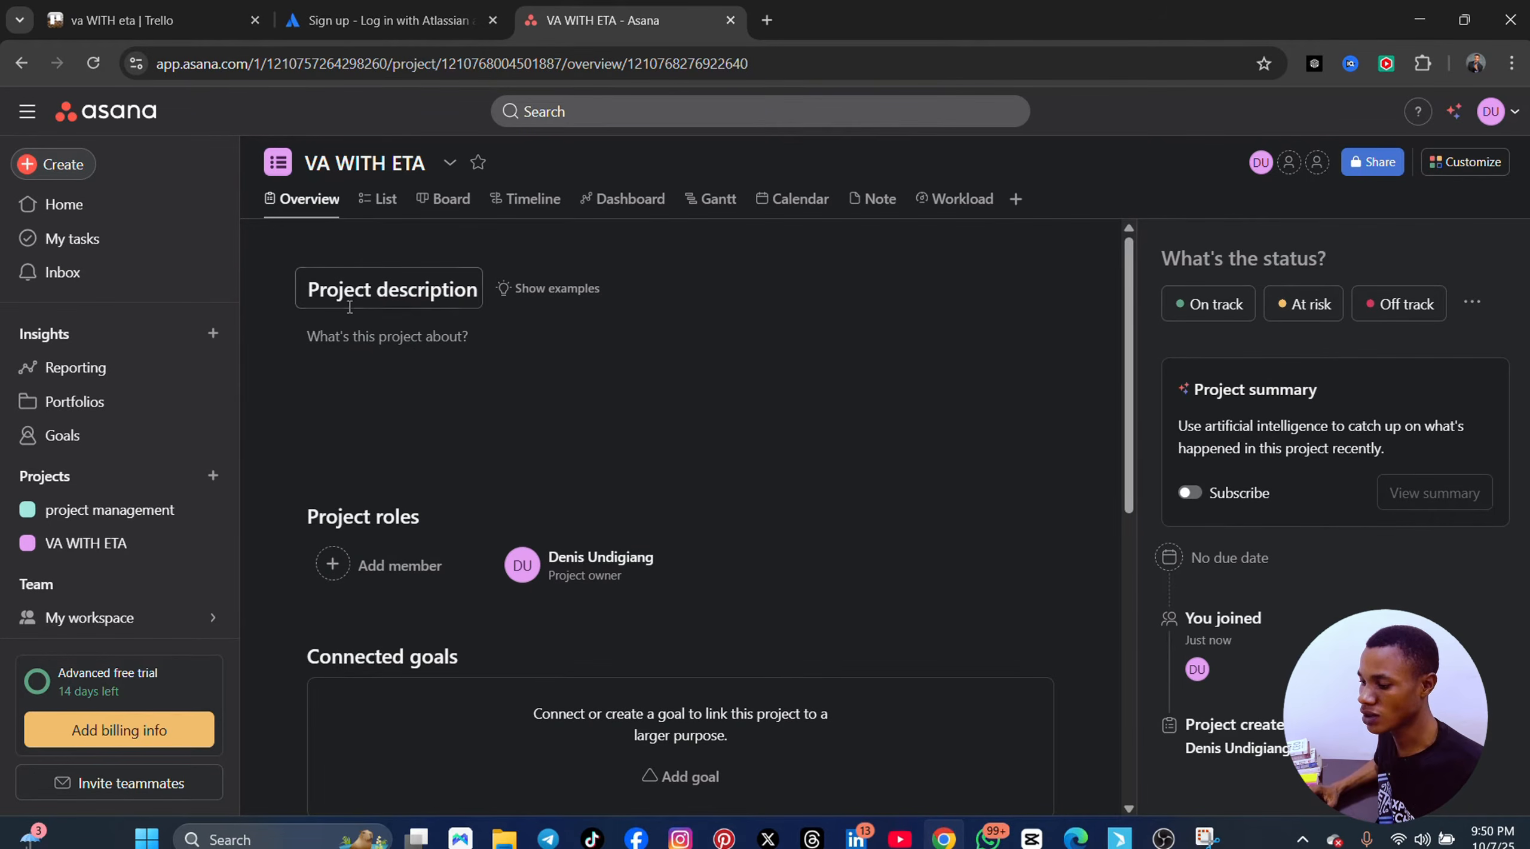
click(412, 346)
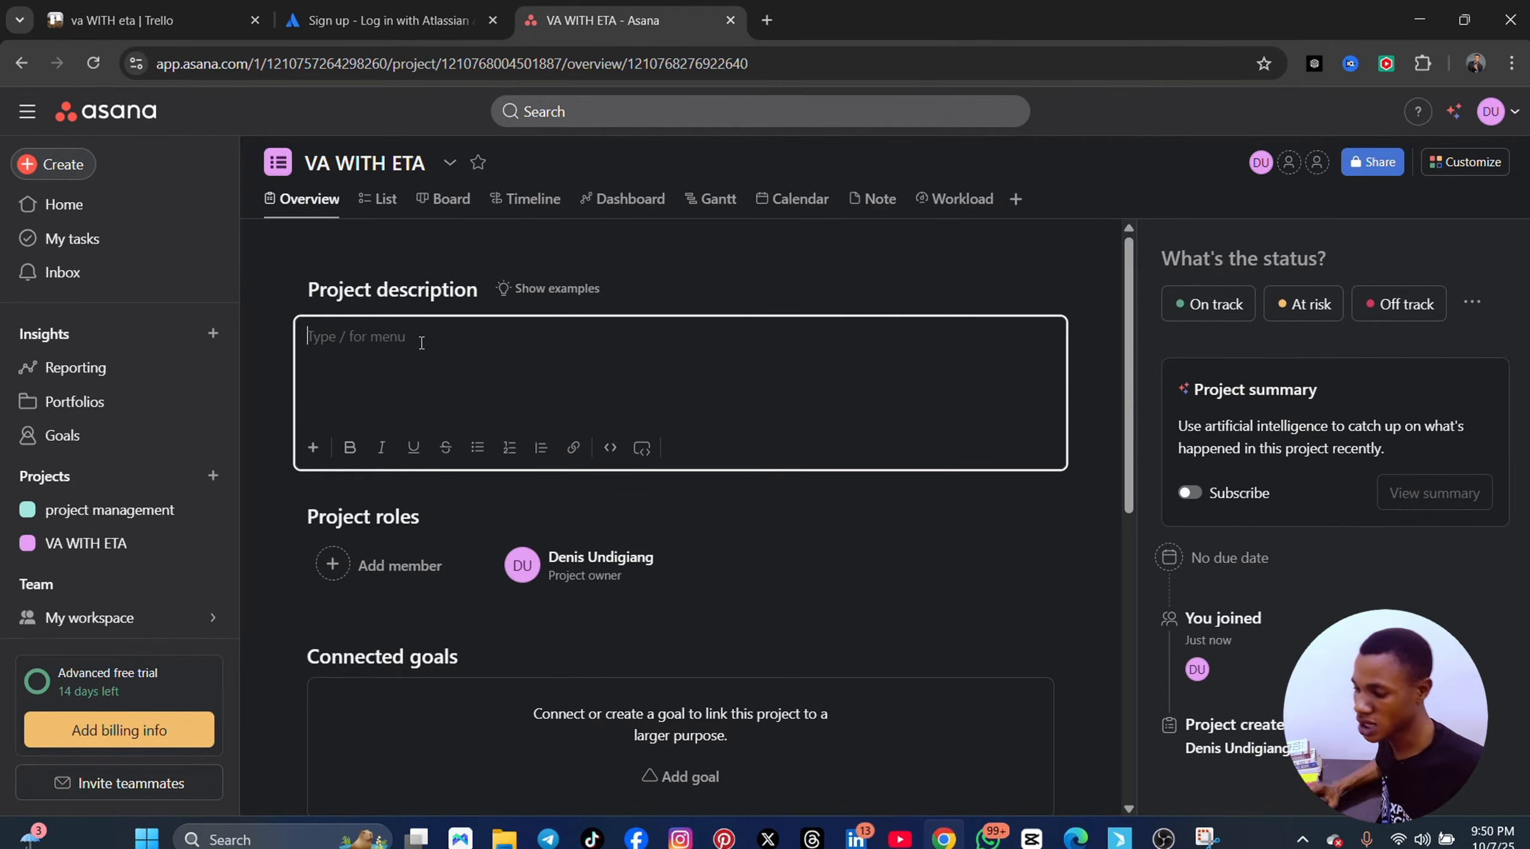
text(T)
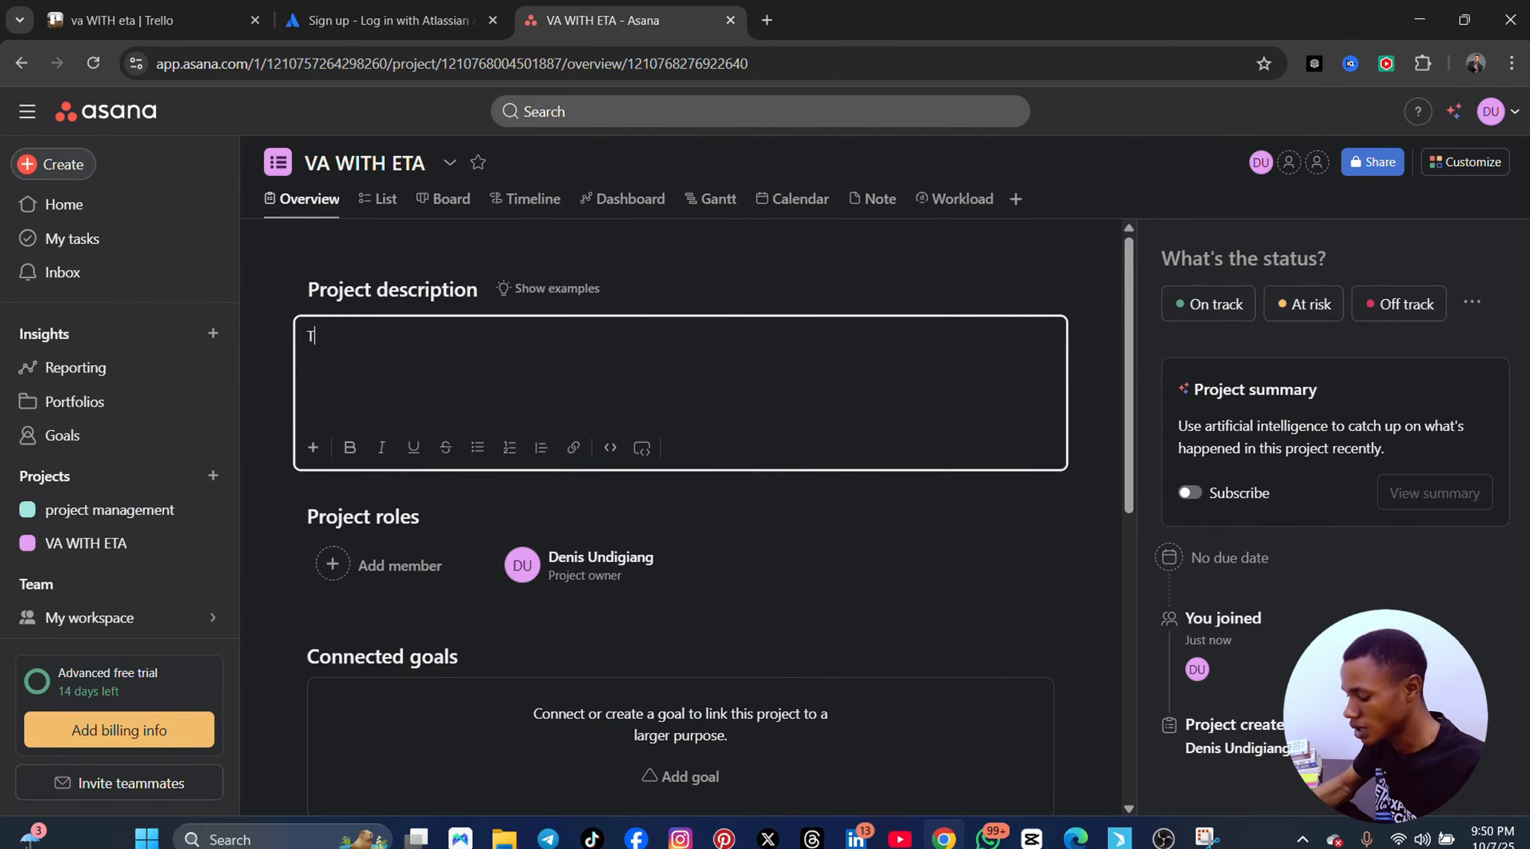
text(EA)
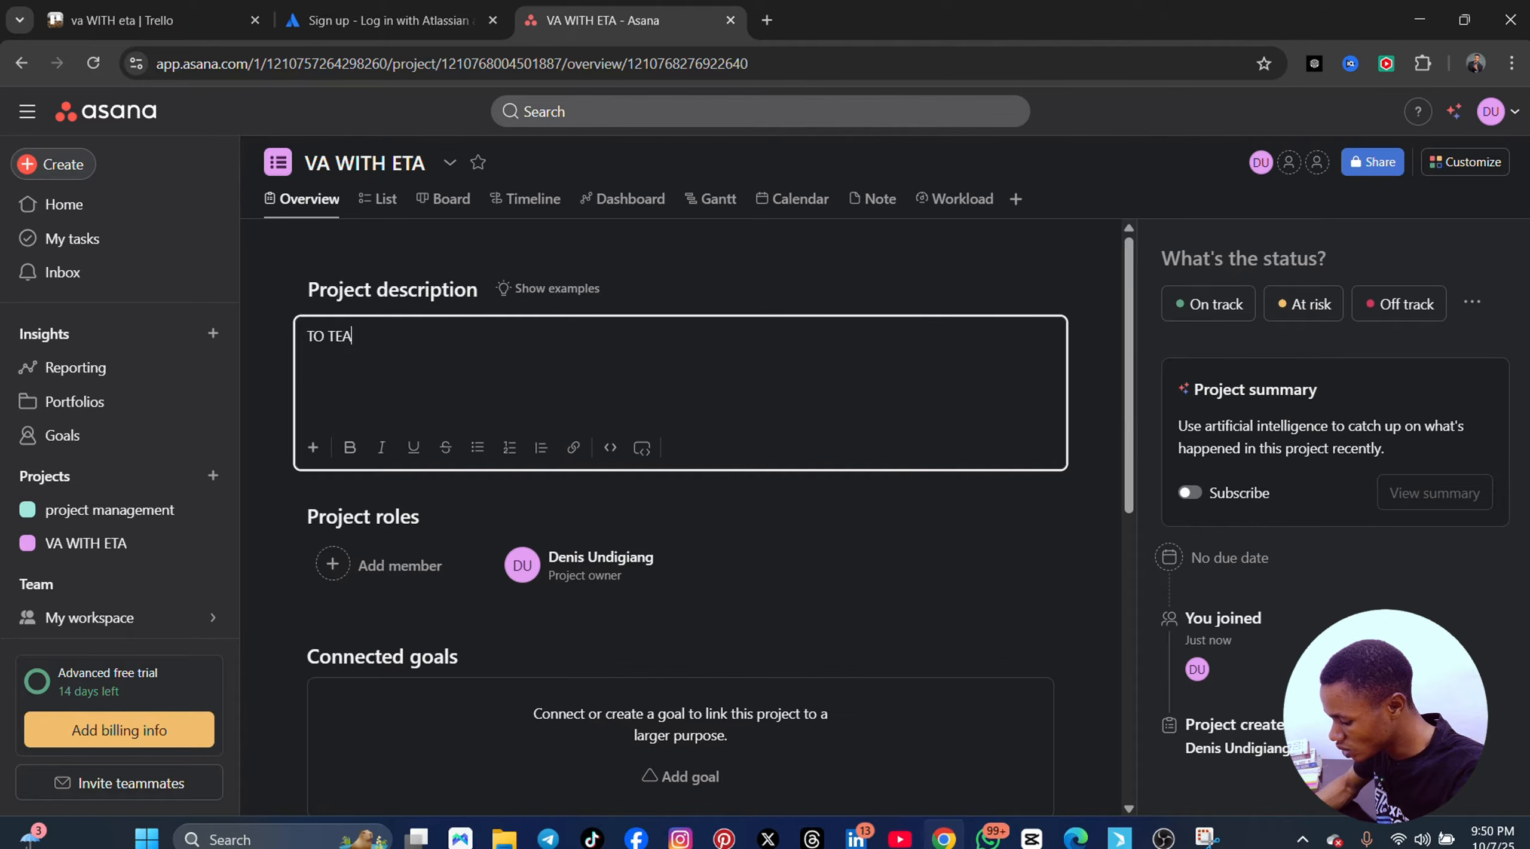
text(CH STASUDENT)
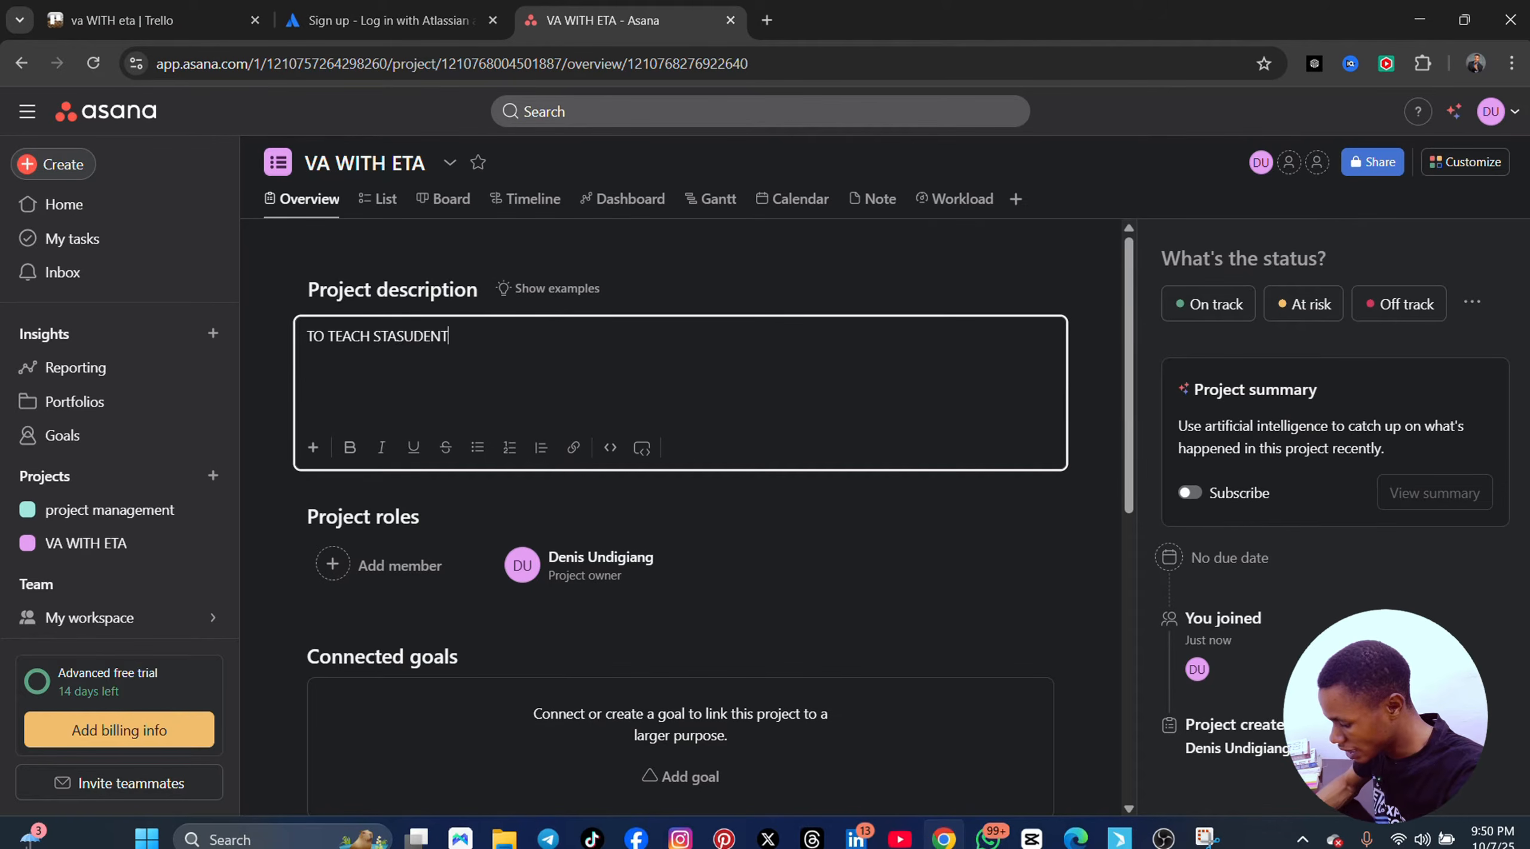
text( And ensur)
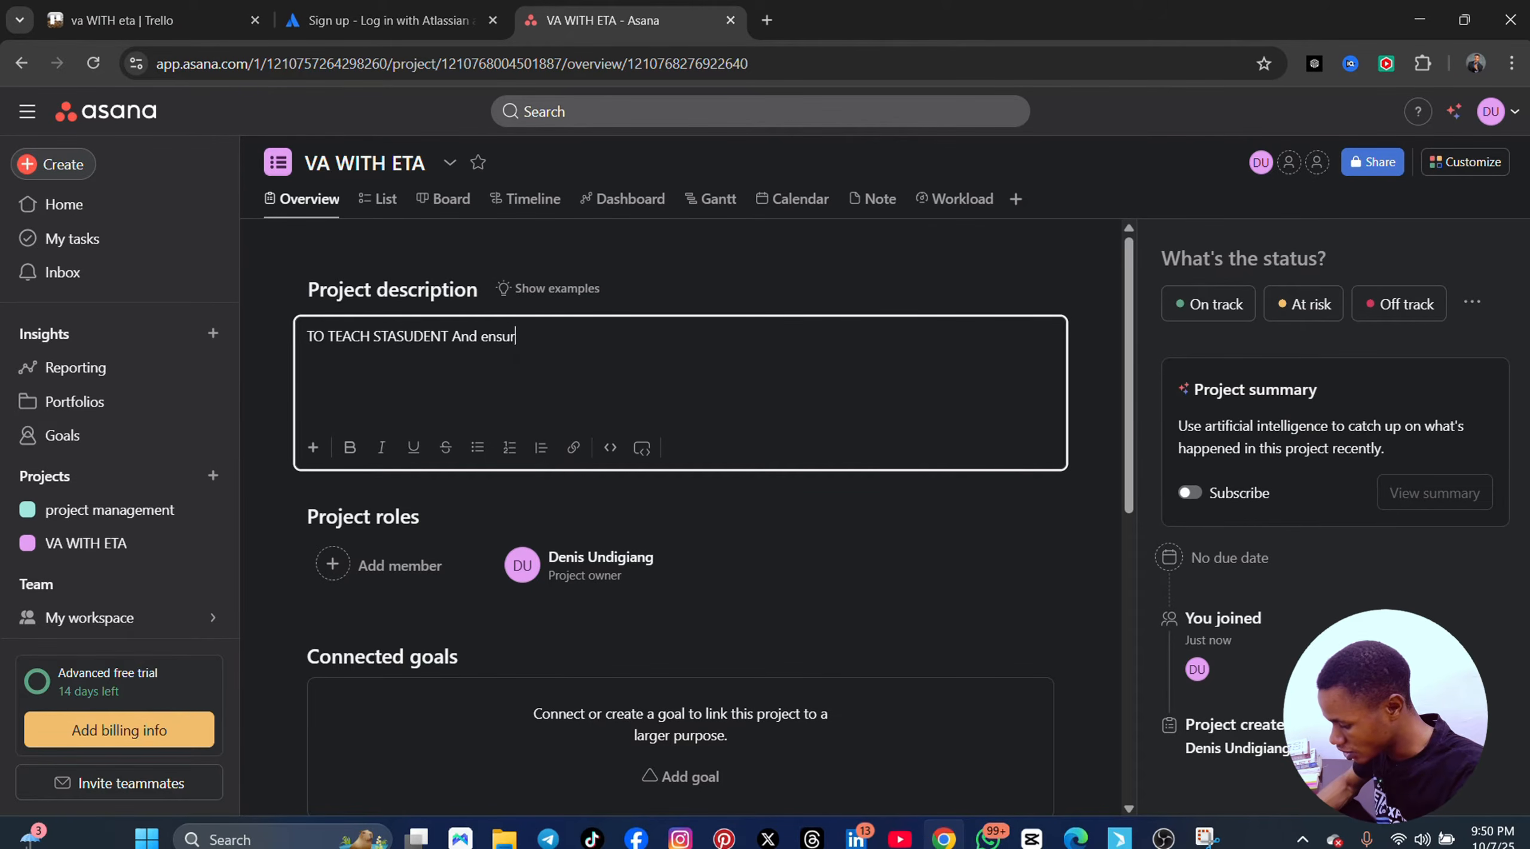
text(e the gets h)
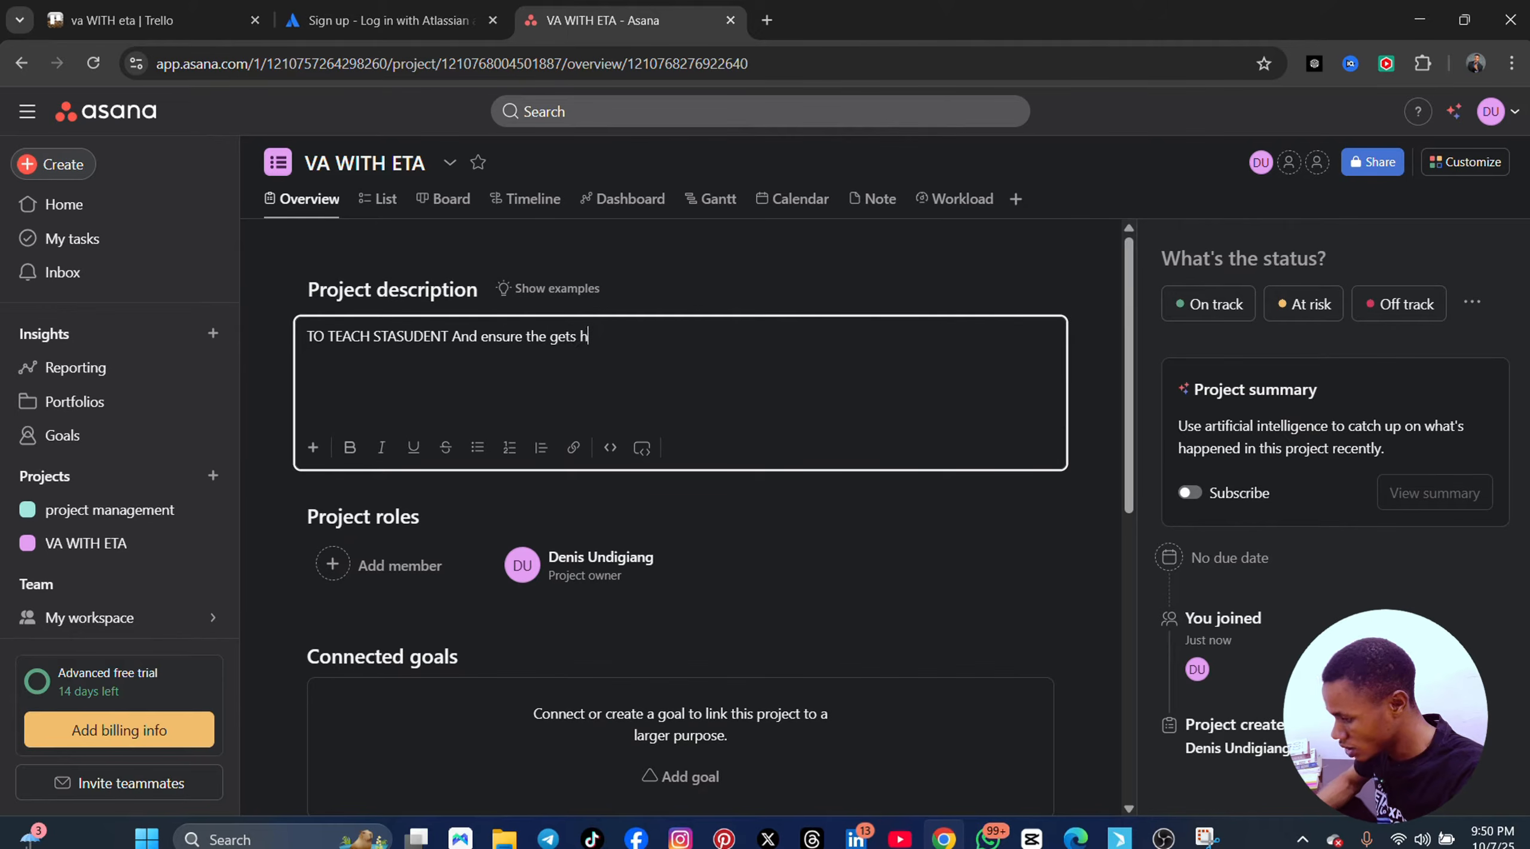
key(BackSpace)
text(jobs)
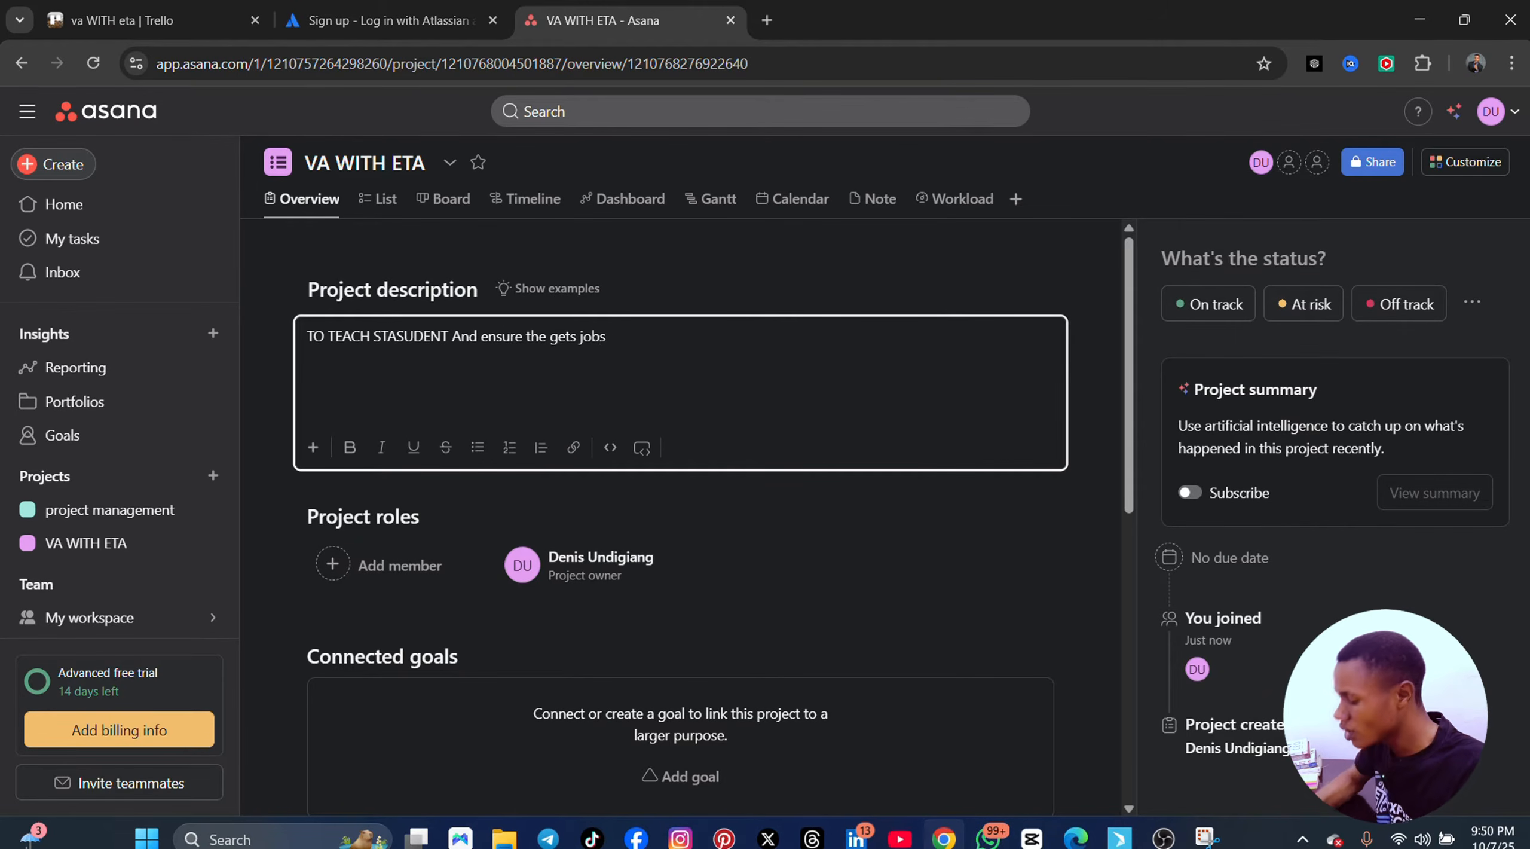
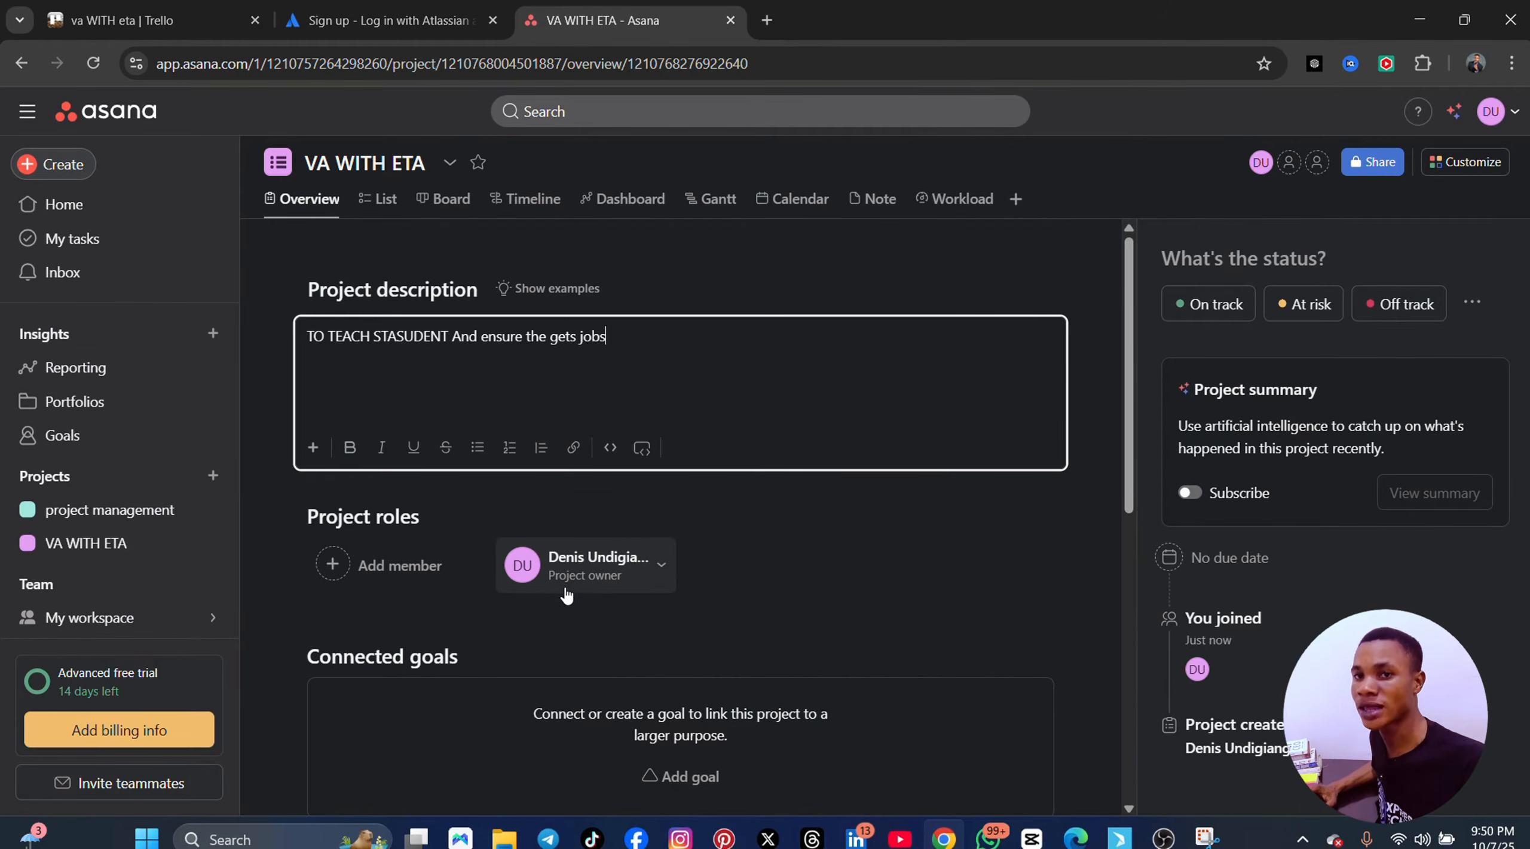
scroll(618, 670, down, 5)
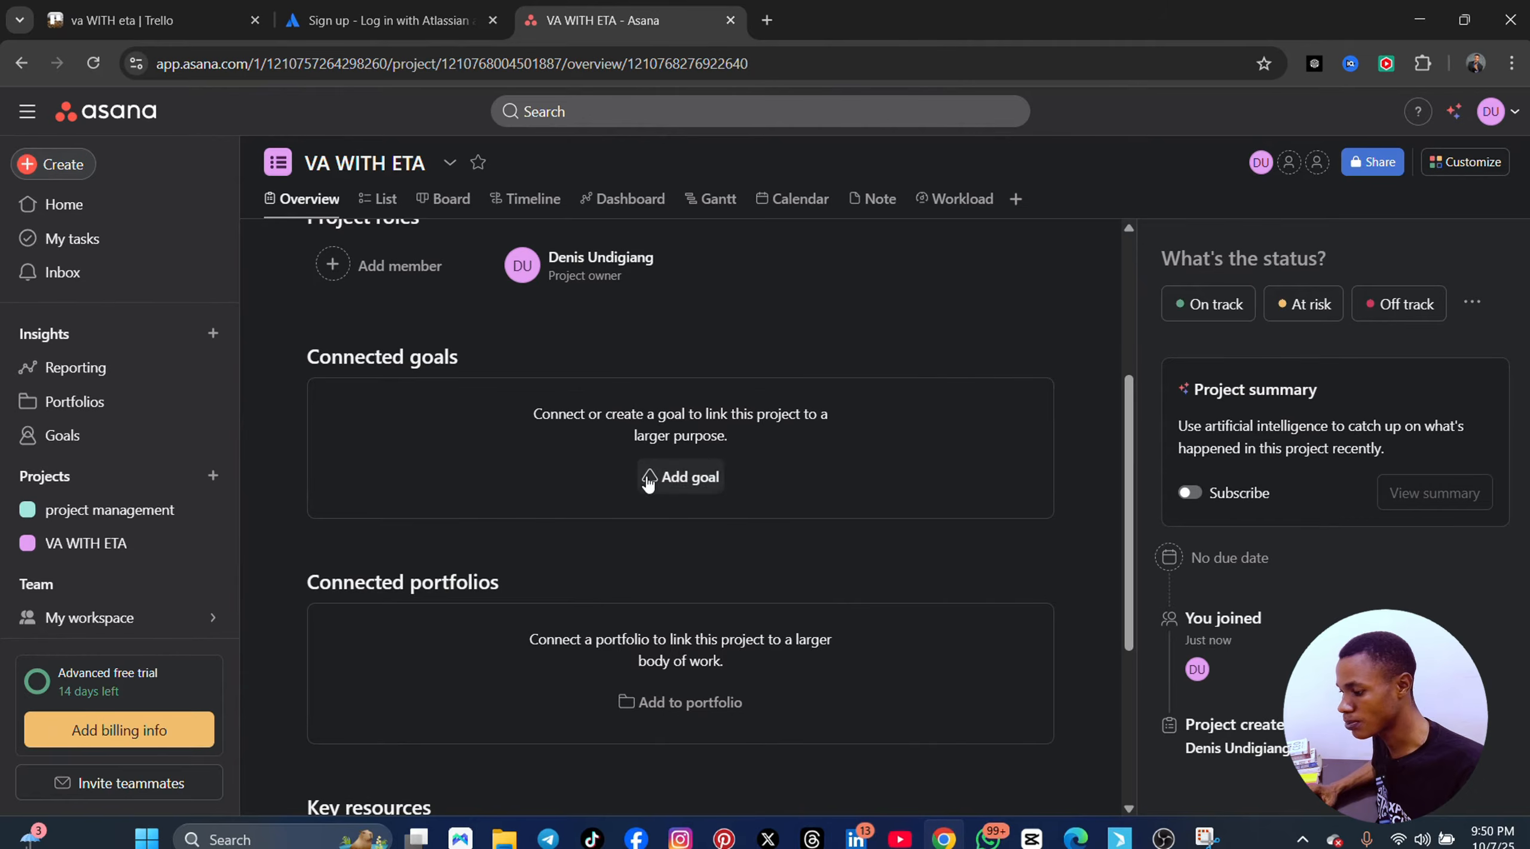
scroll(807, 655, up, 5)
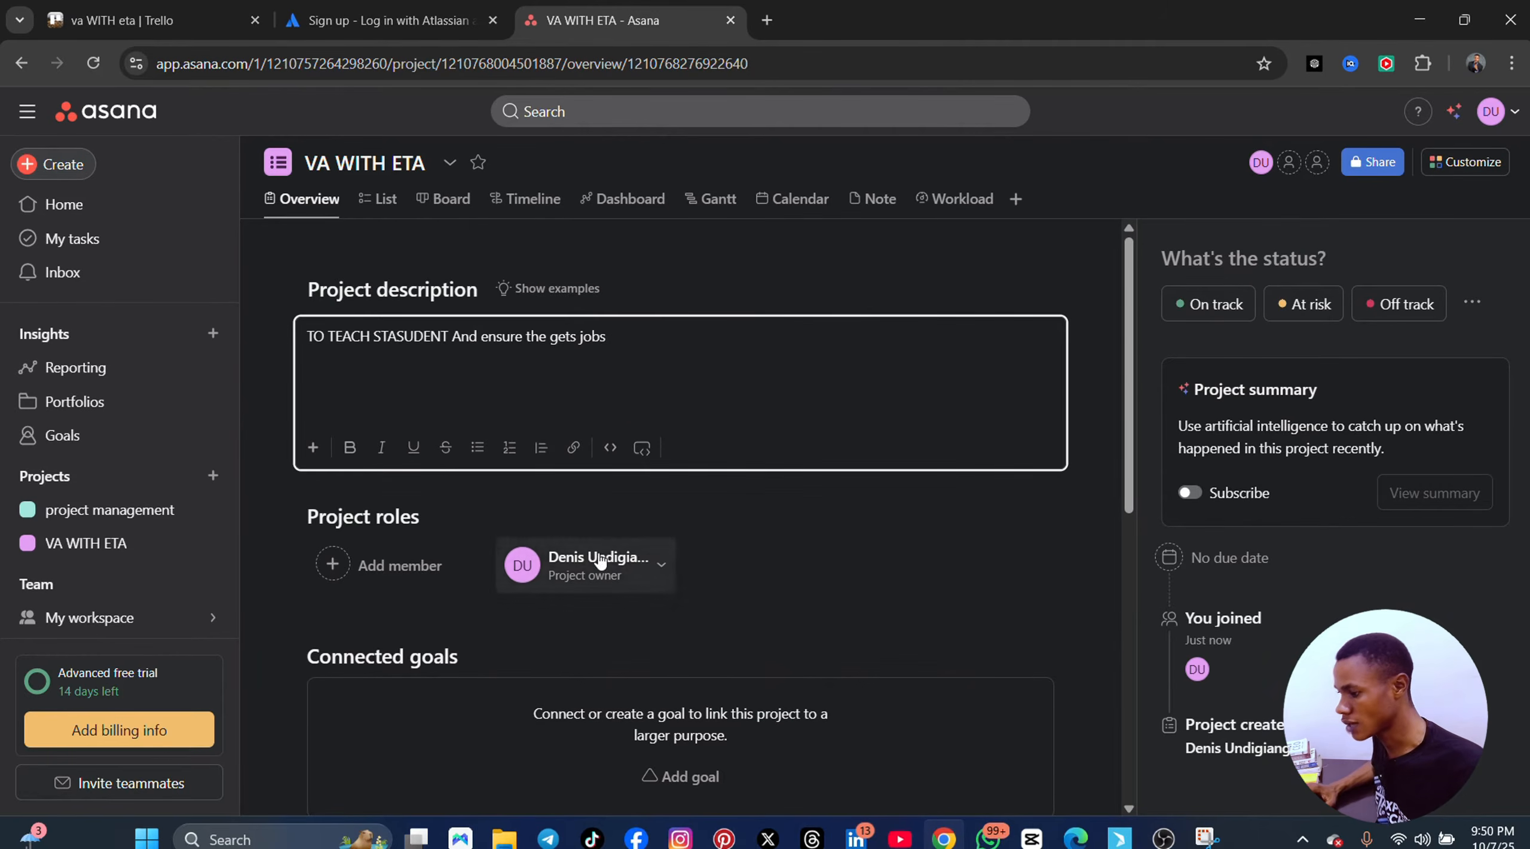
- In the project's list view, add a task named "day one introdcution to va"
click(384, 199)
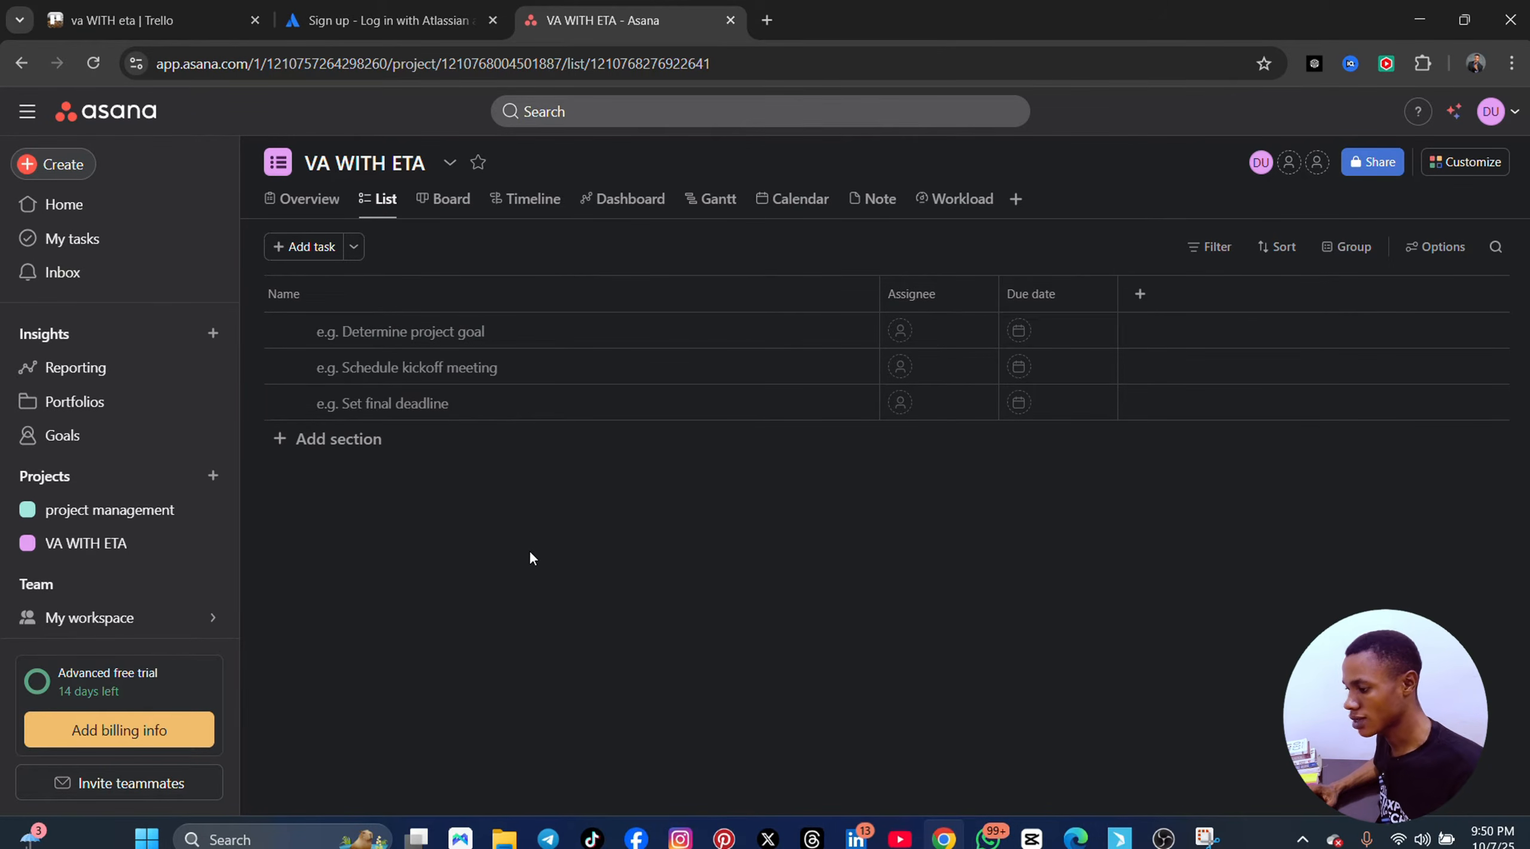
click(307, 251)
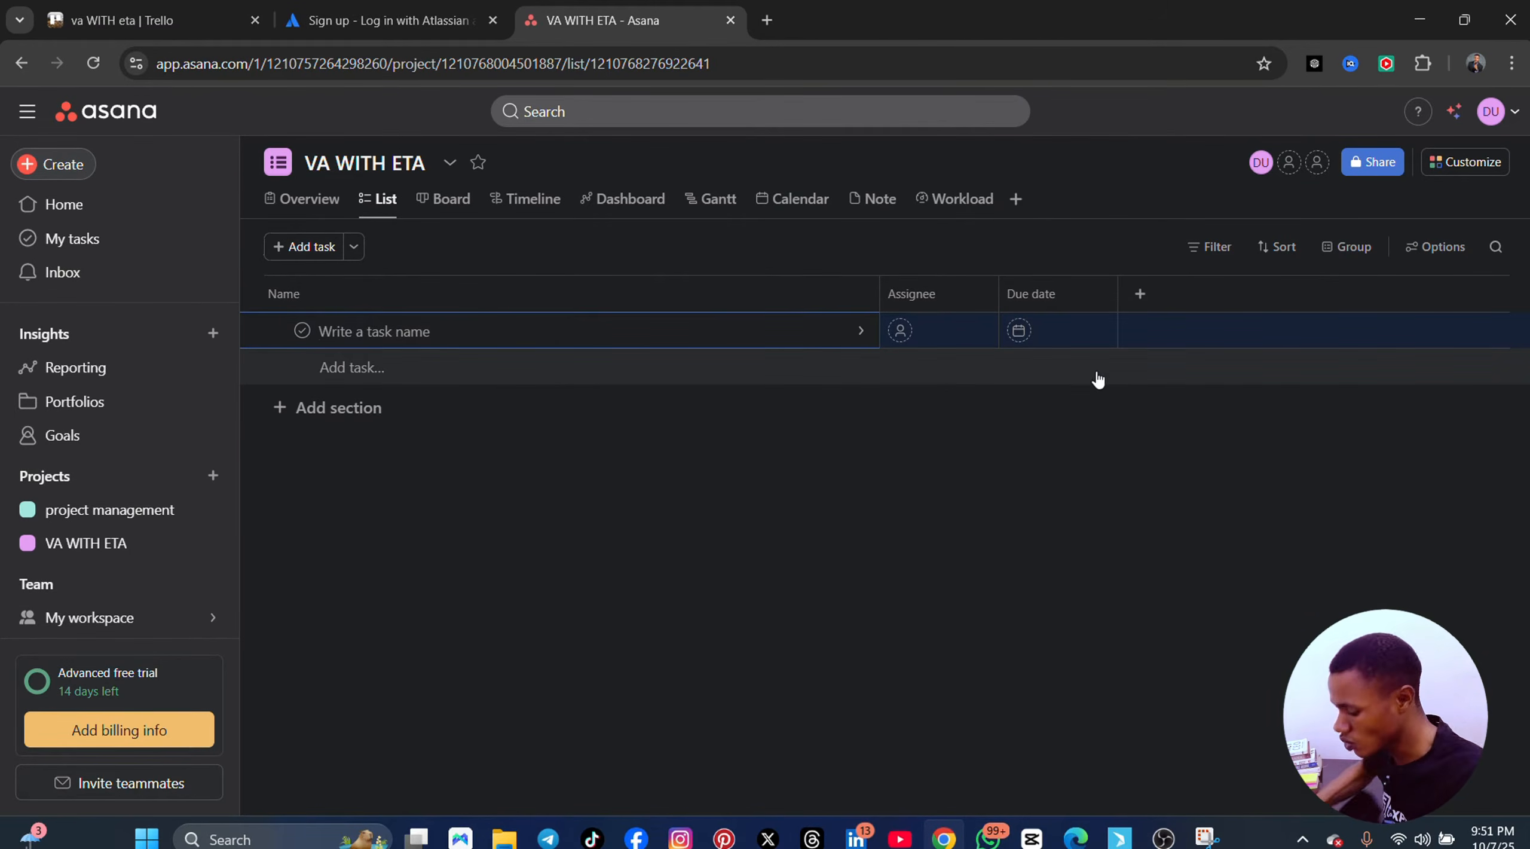
text(day )
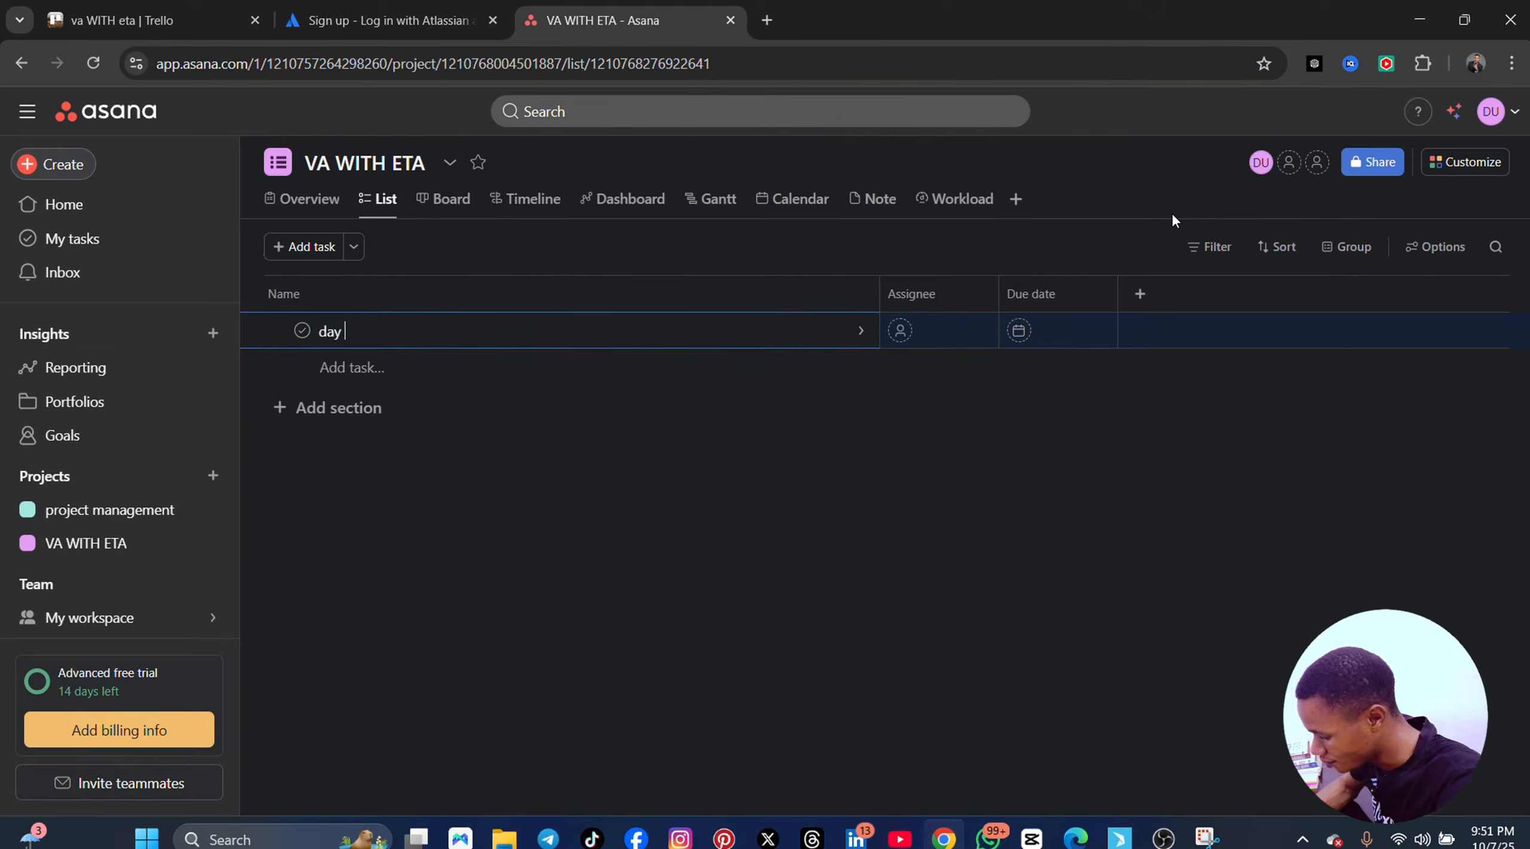
text(one intrody)
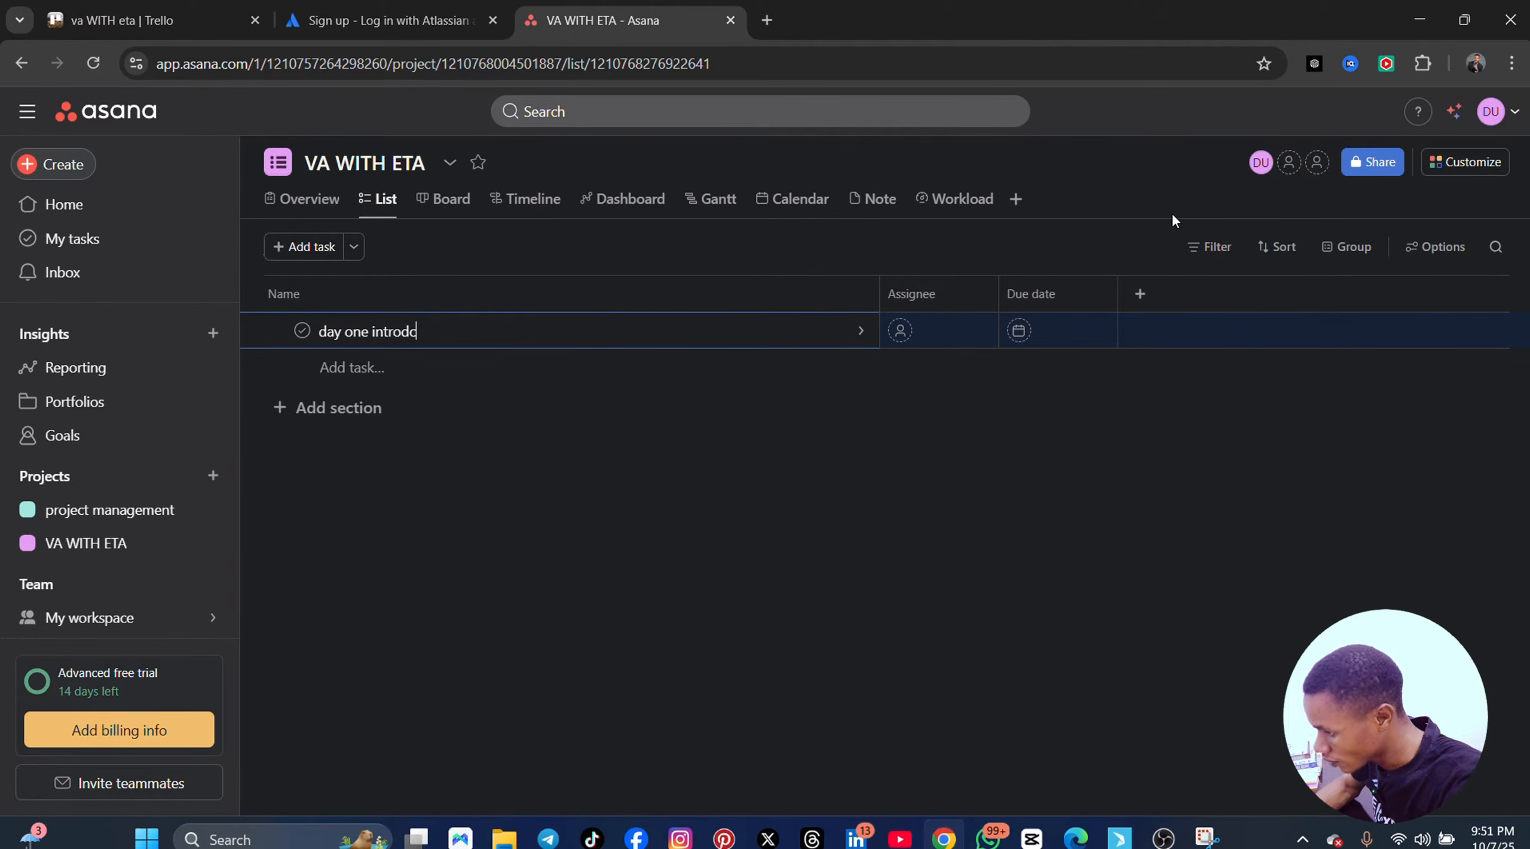
text(ution to v)
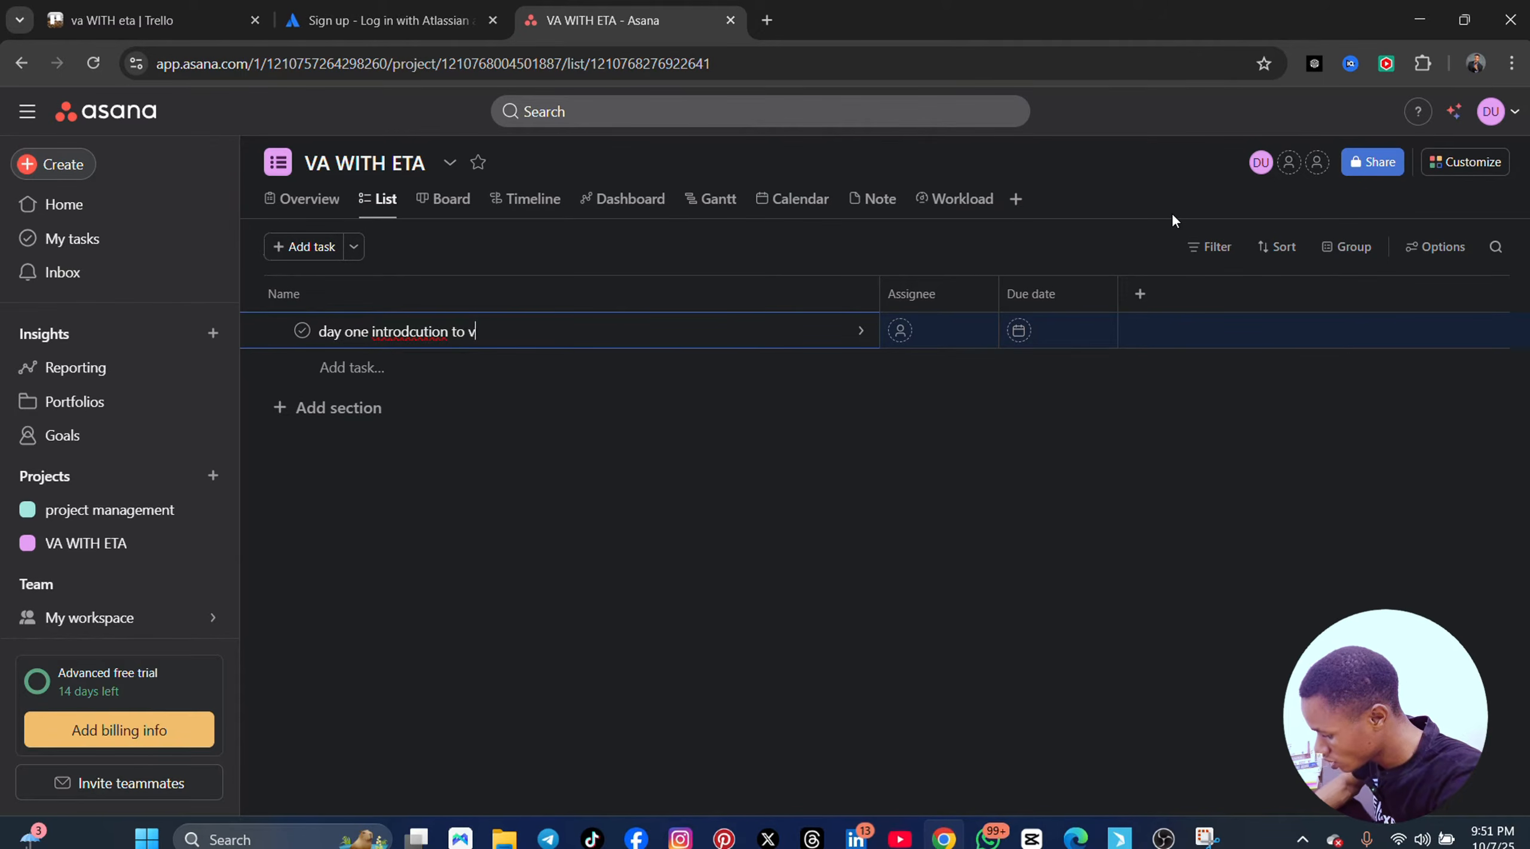
text(a)
click(784, 486)
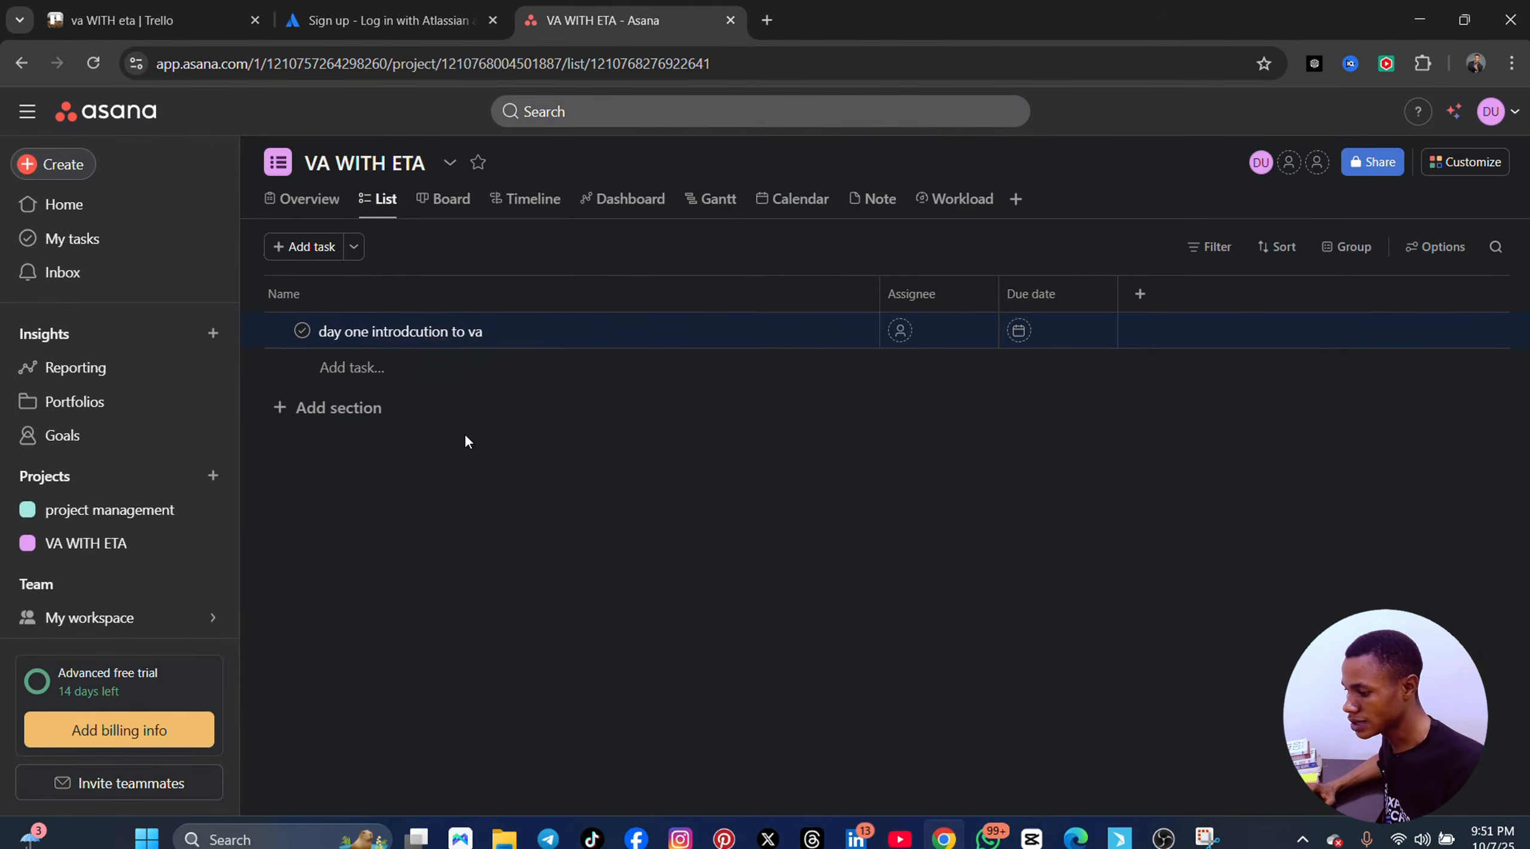
- Add a section named "day 2 google workspsce tools" below the day one task
click(351, 418)
text(day 2)
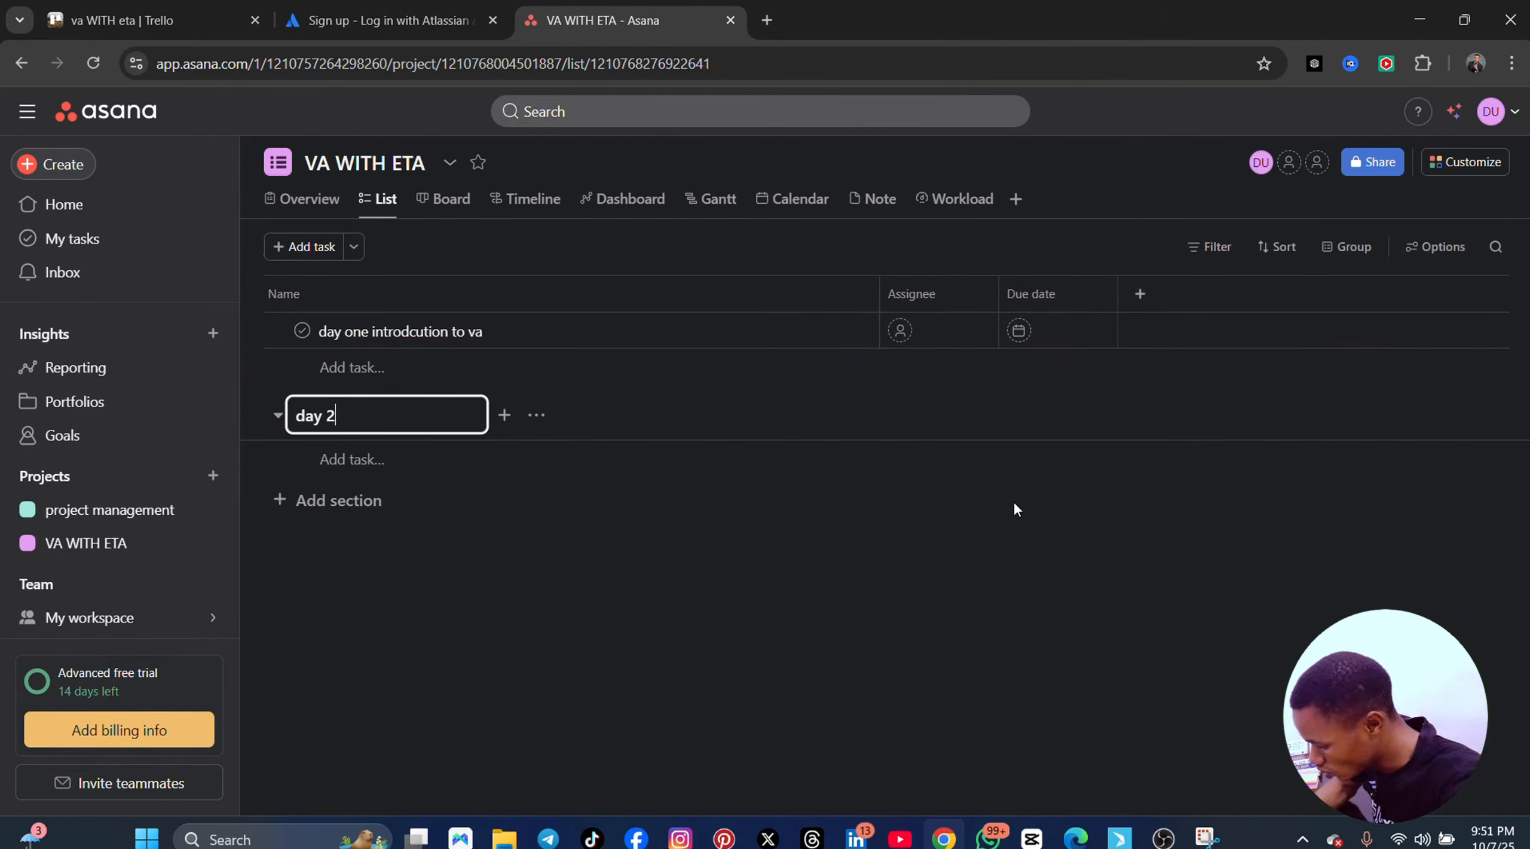
text( goog)
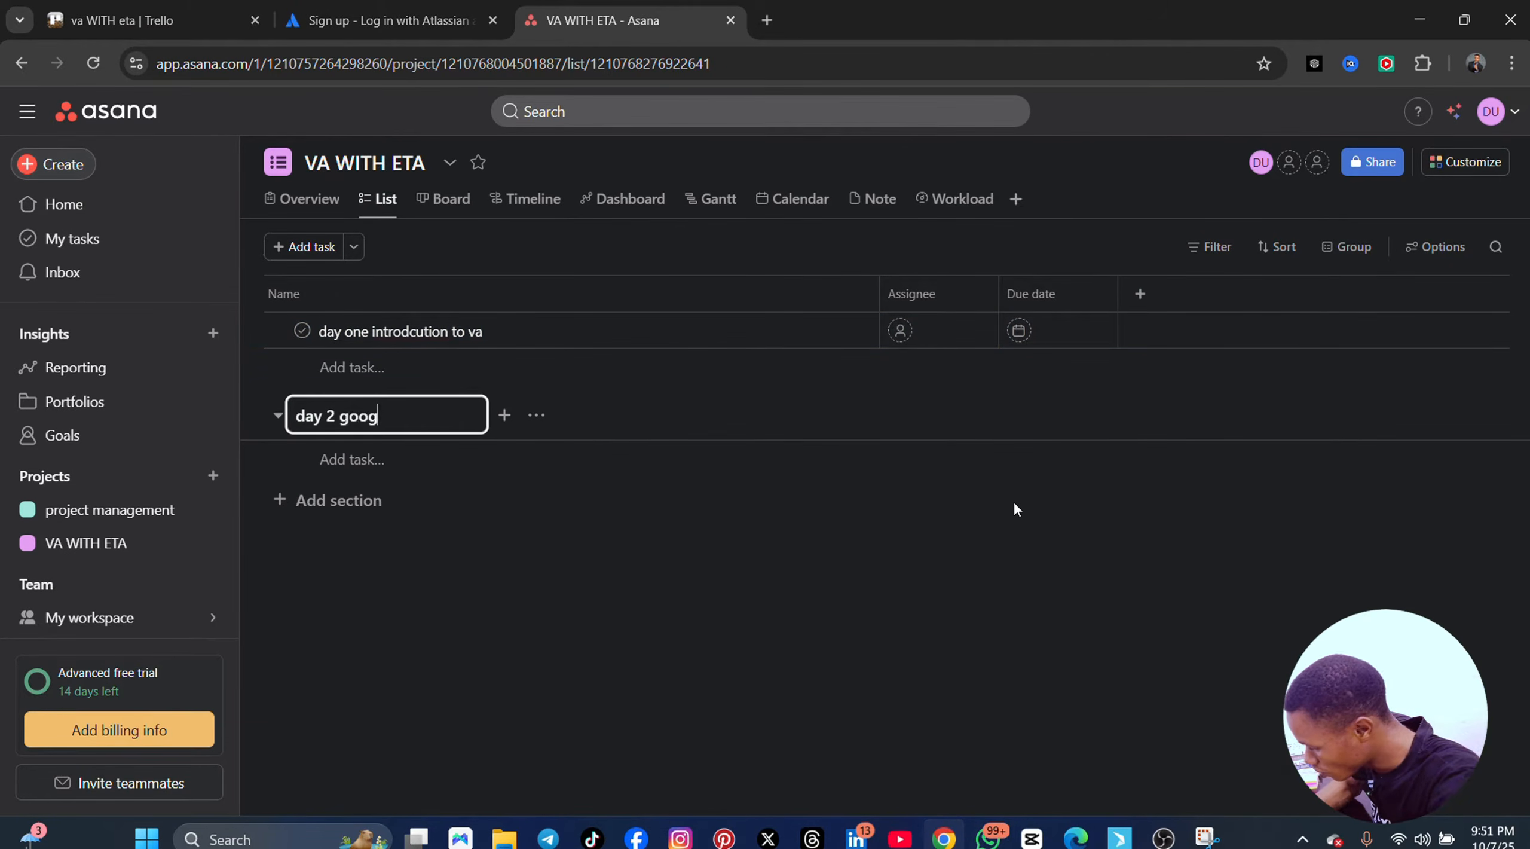
text(le workspsce tioc)
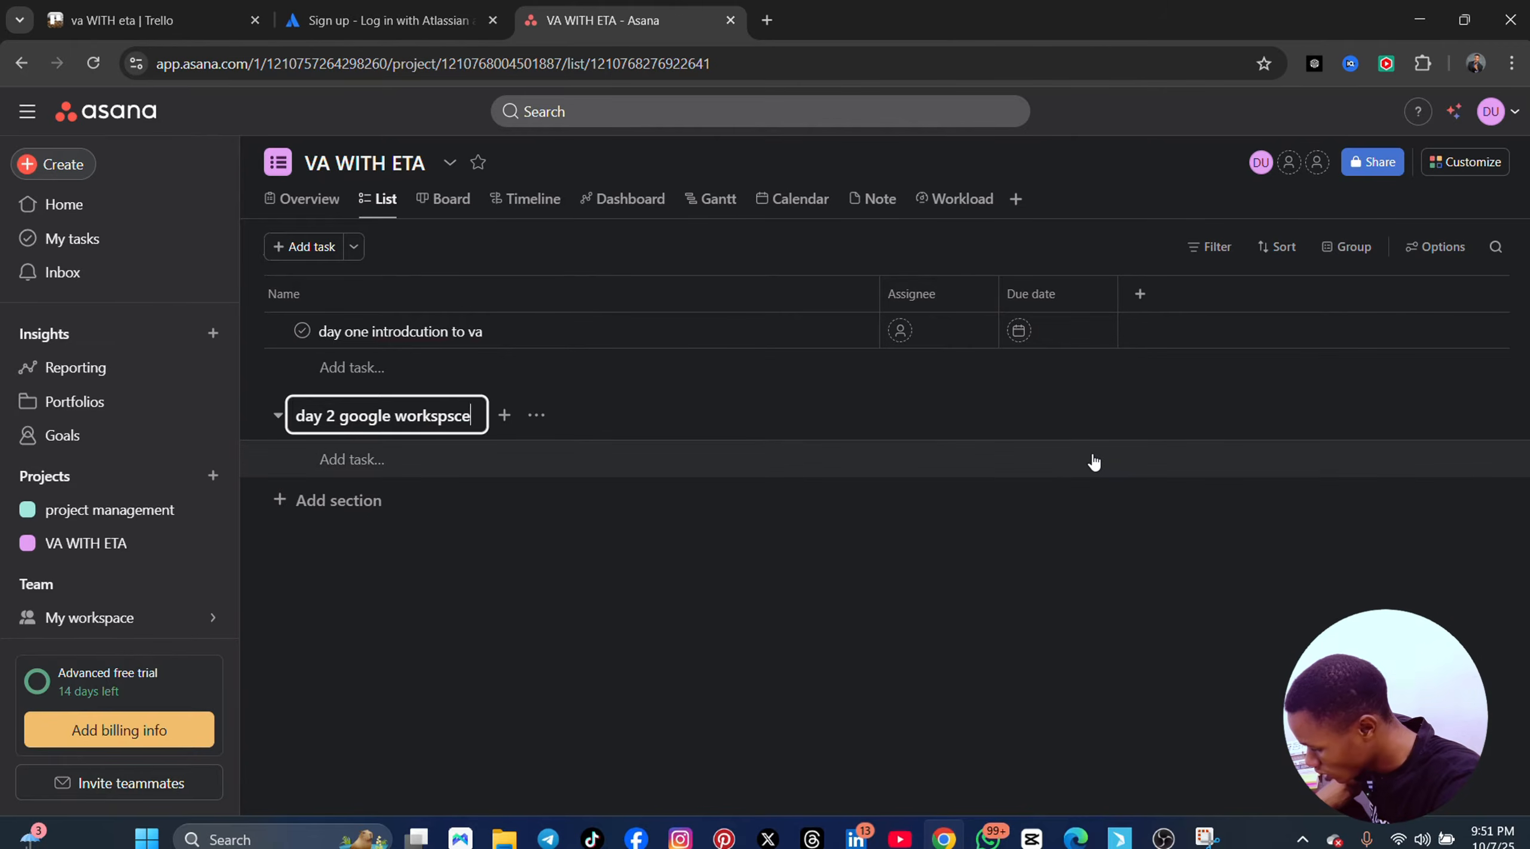
key(BackSpace)
key(BackSpace)
key(BackSpace)
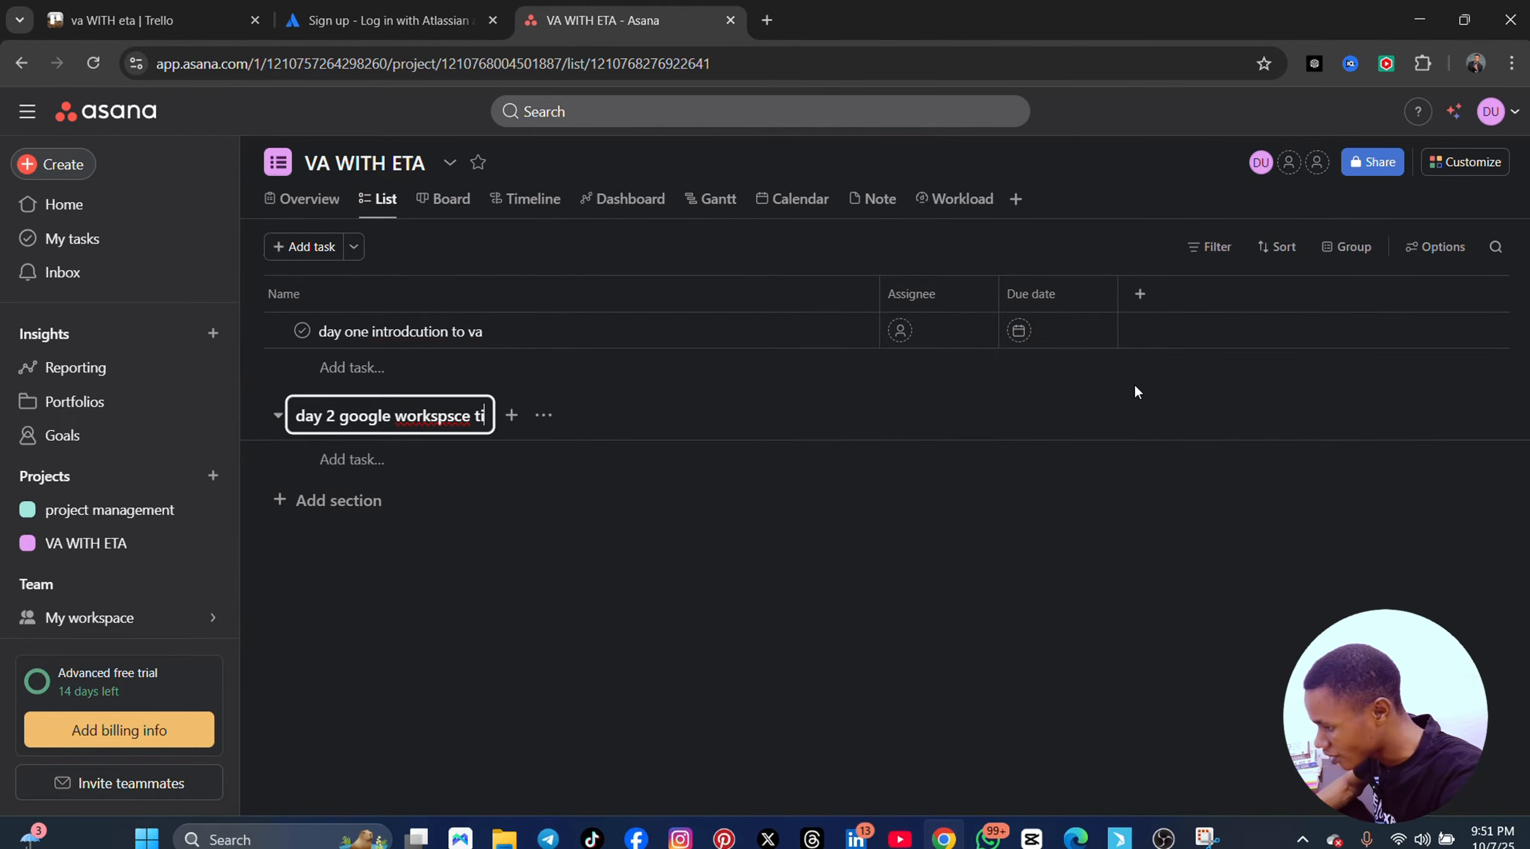
text(oolsd)
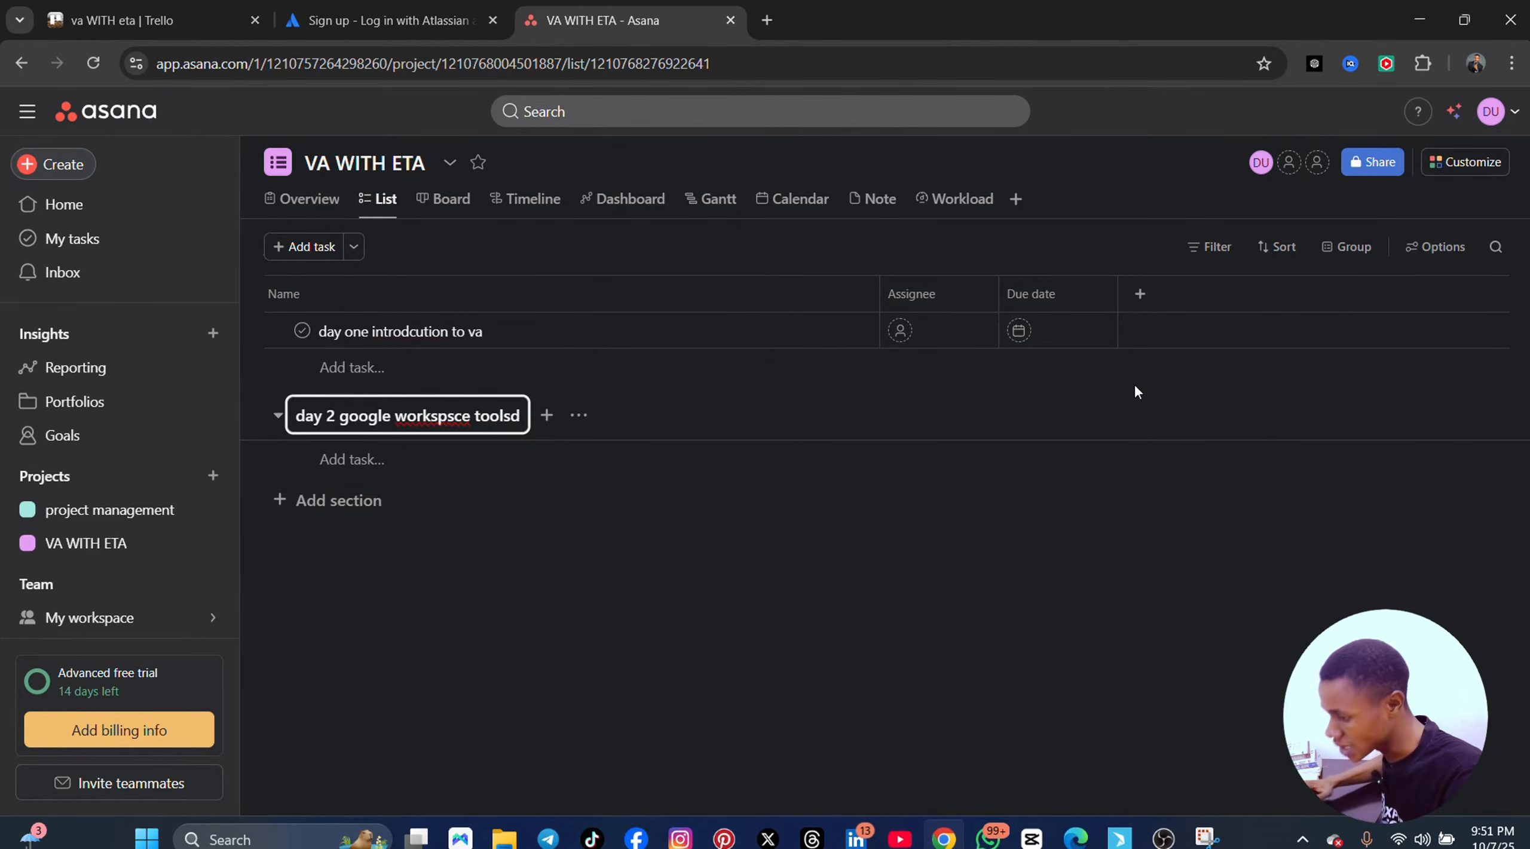
key(BackSpace)
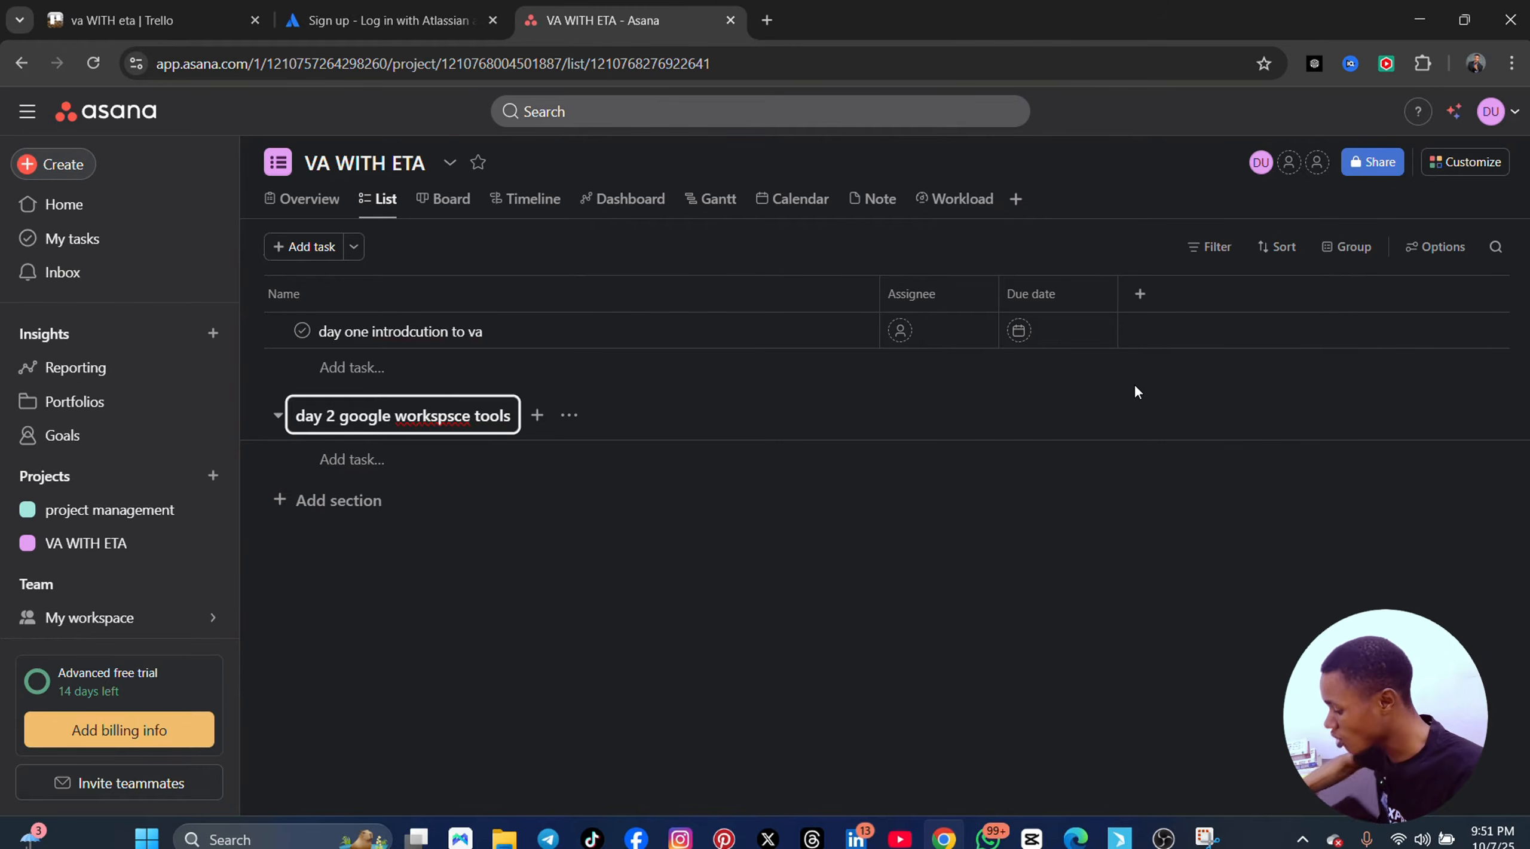
- Add a section named "day 3 travel" below the Google workspace section
click(363, 505)
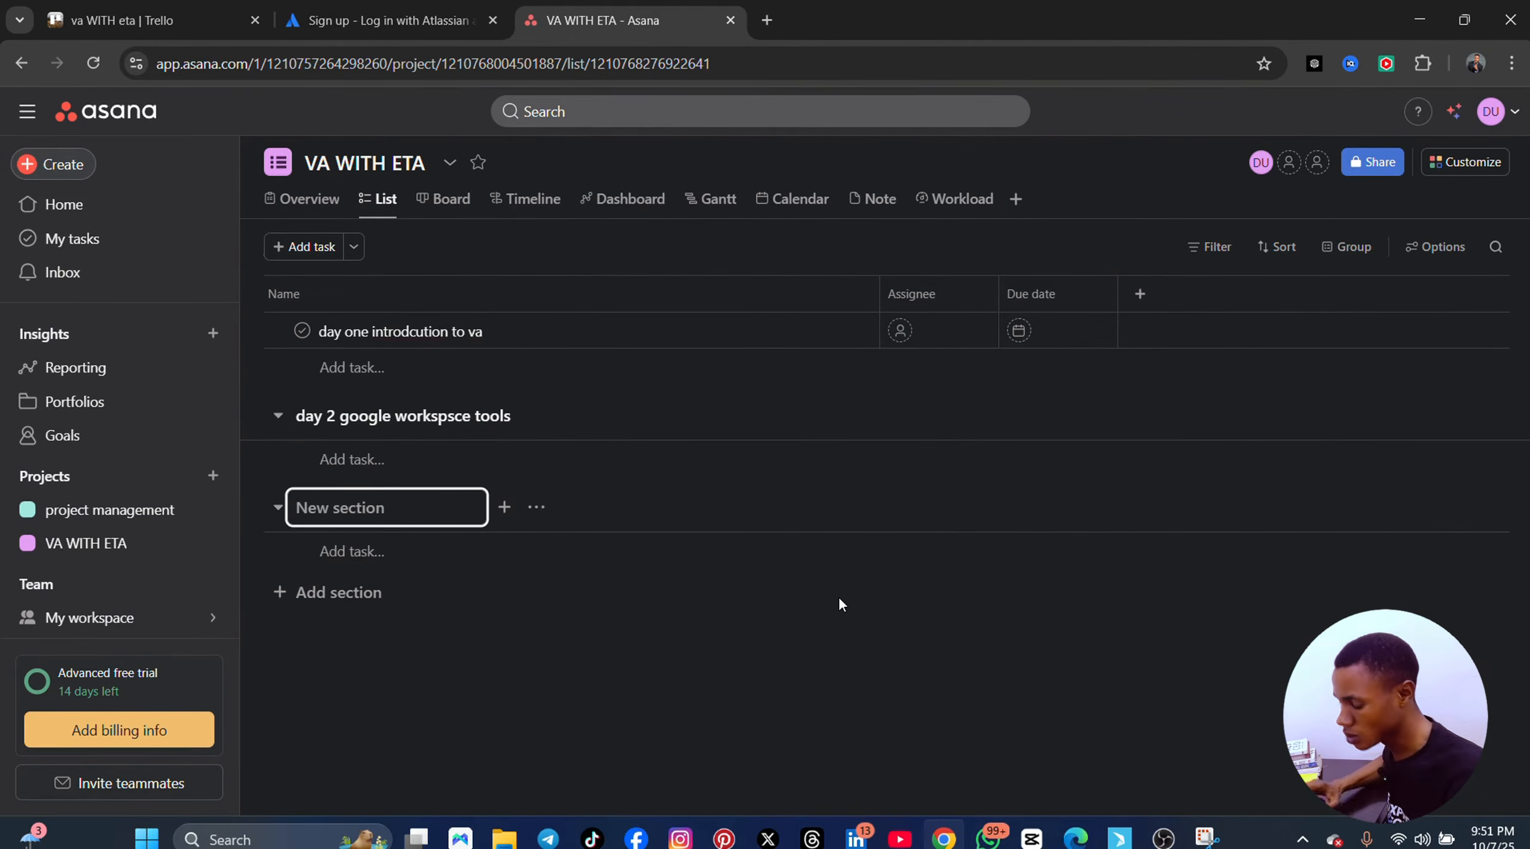
text(day 3)
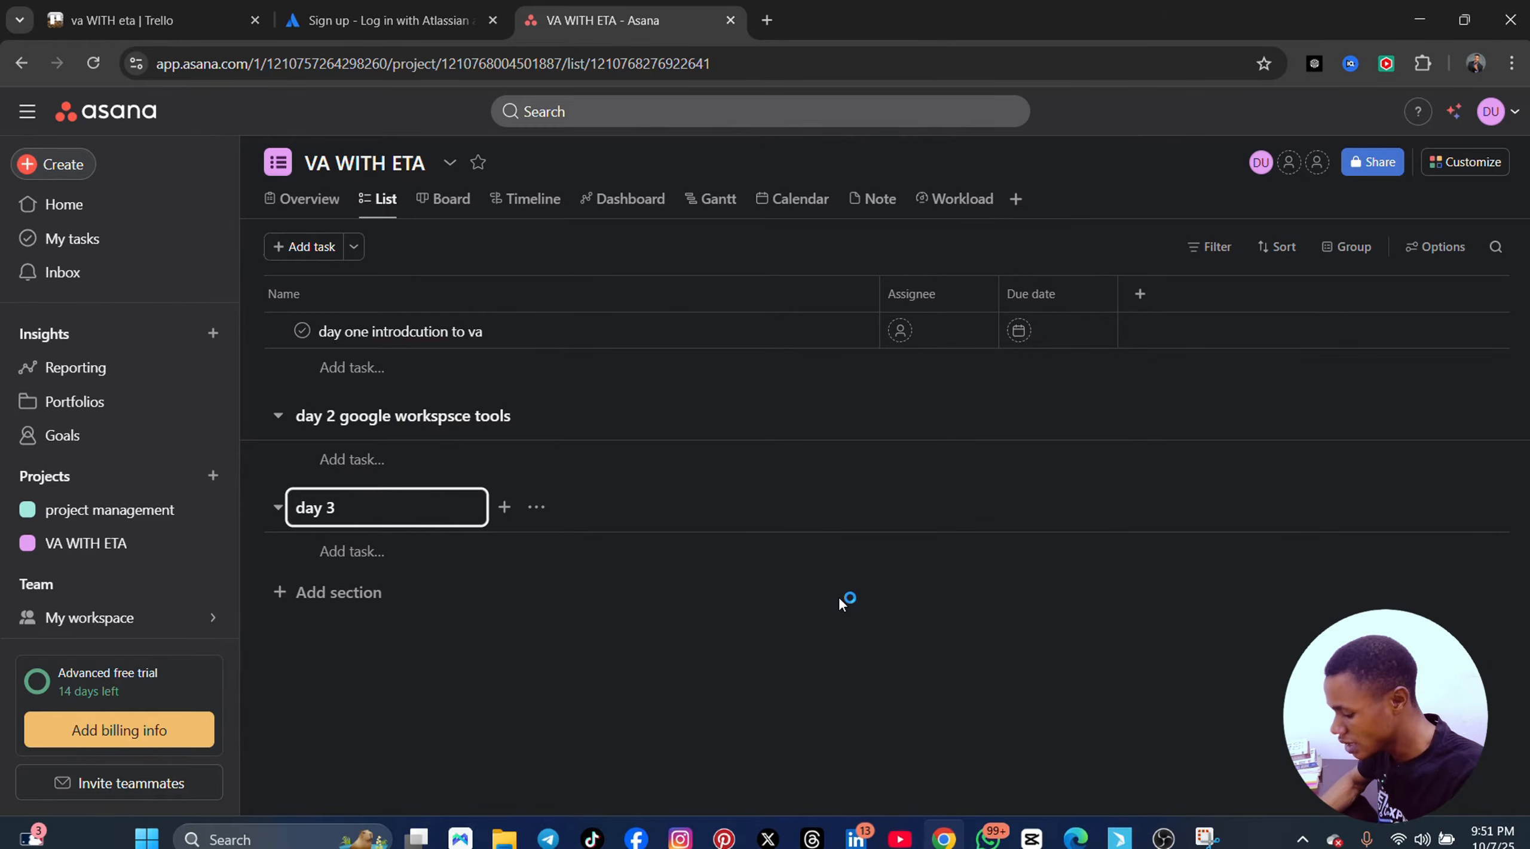
text( p)
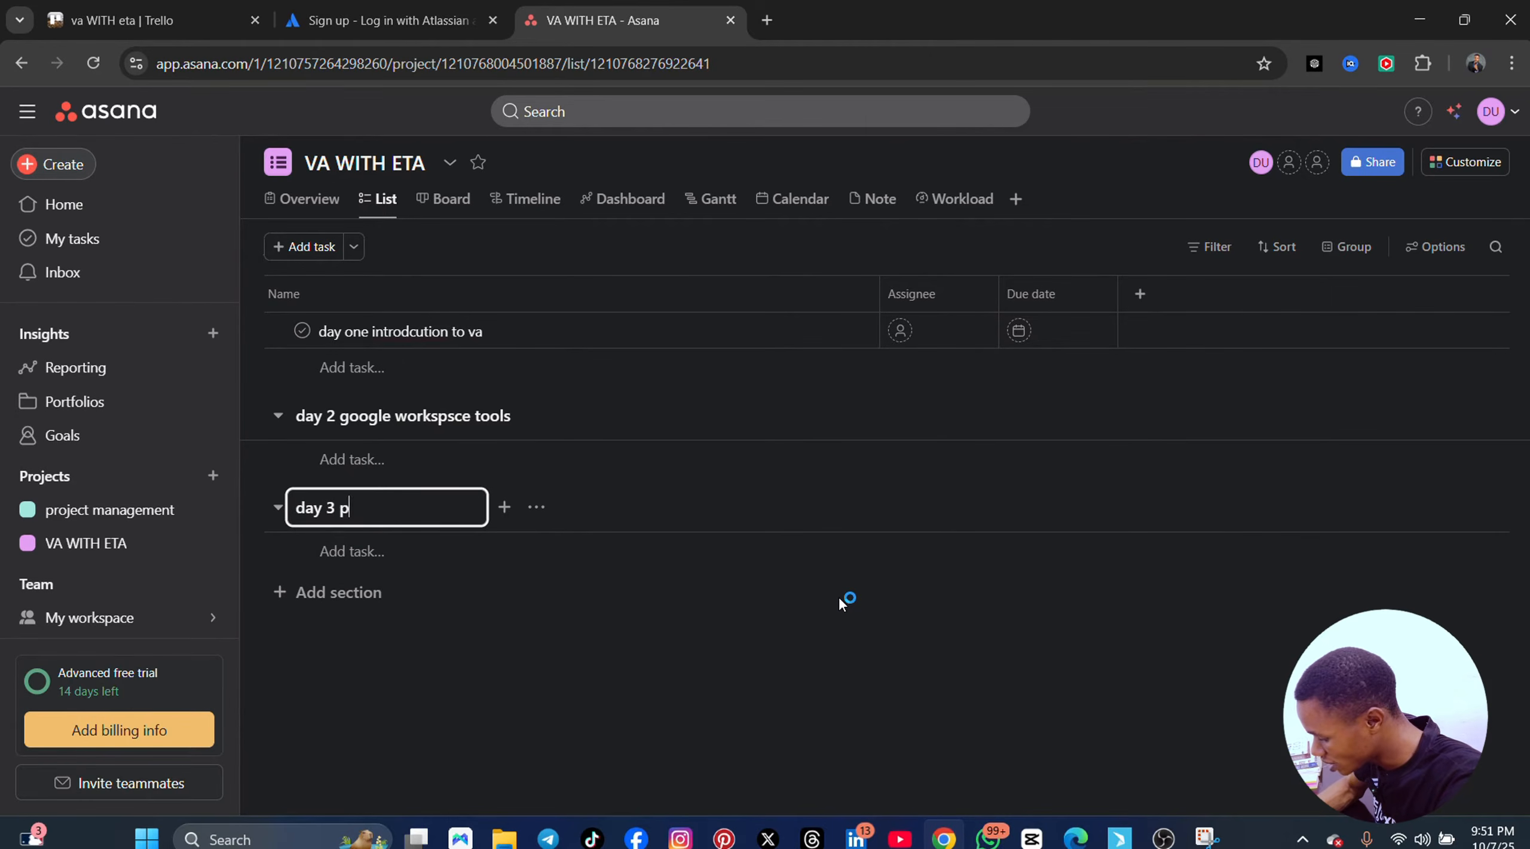
key(BackSpace)
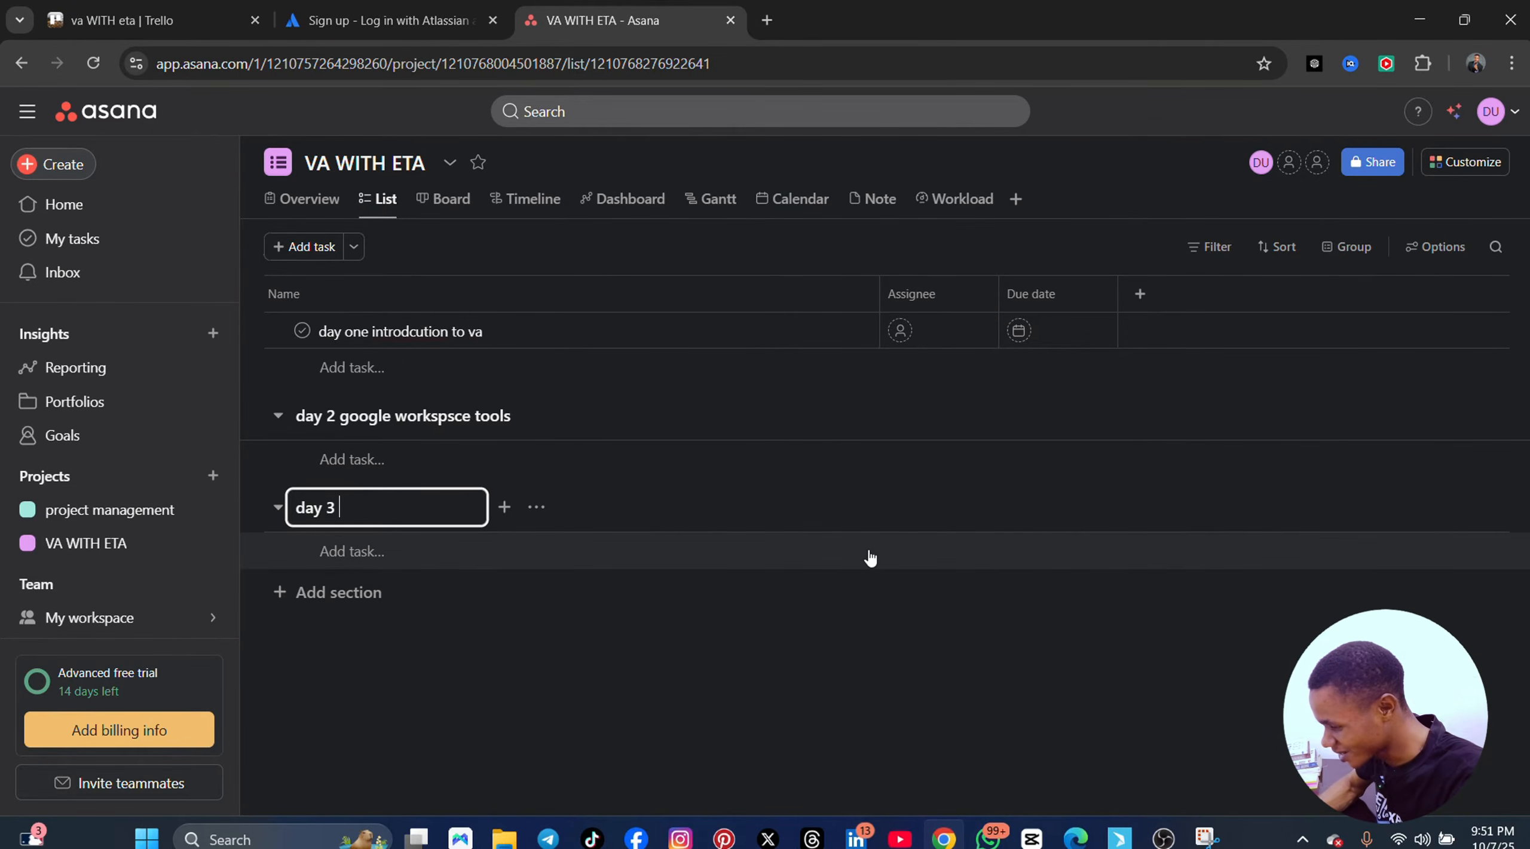
text(travel)
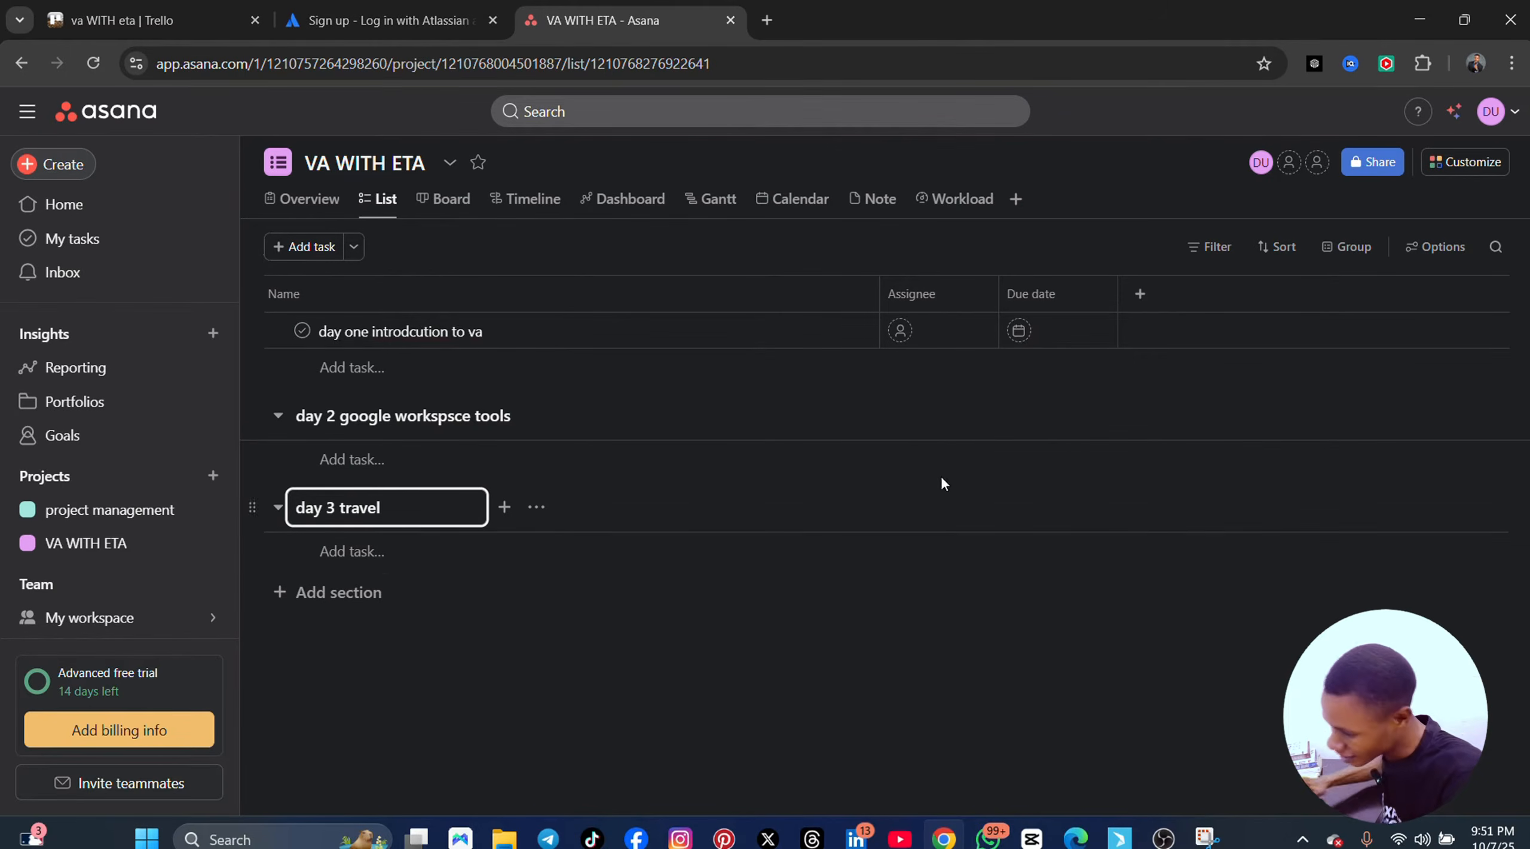
- Add two more sections below the travel section, named "data entry research" and "project managemnt"
click(339, 595)
text(d)
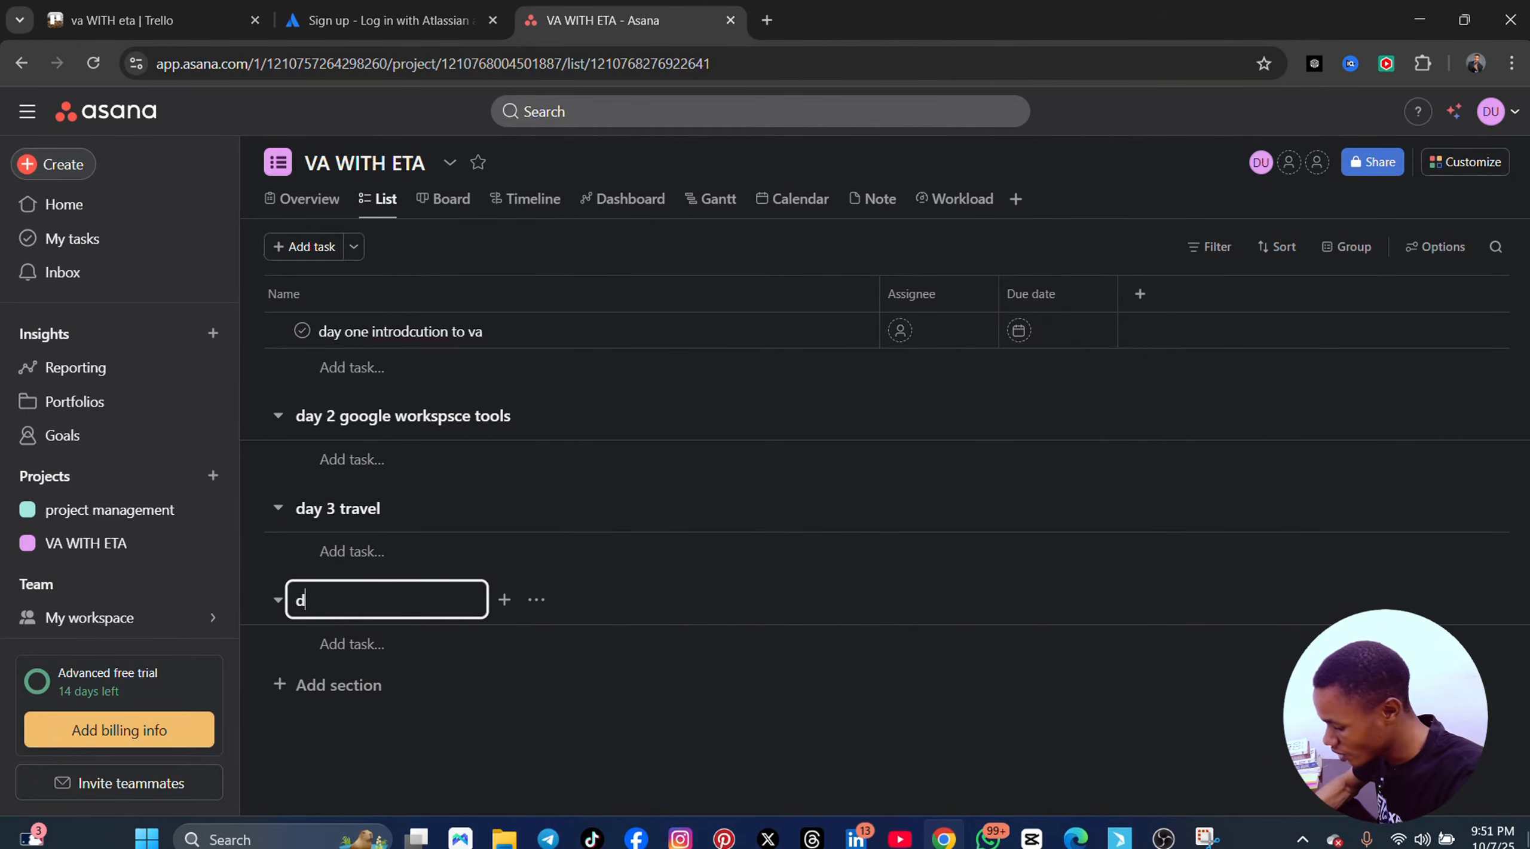
text(ata entry research)
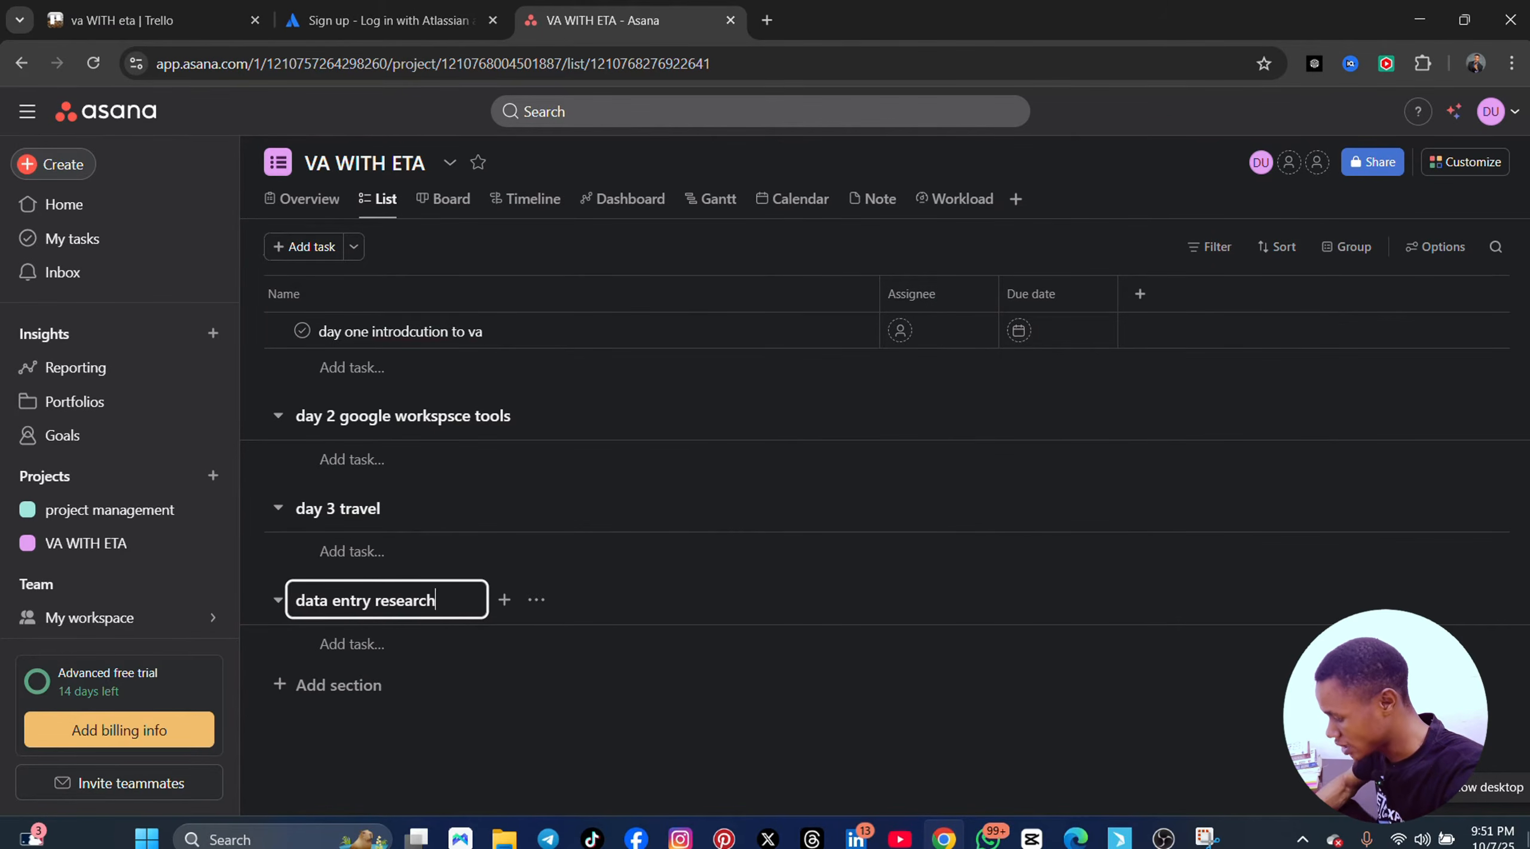
click(358, 688)
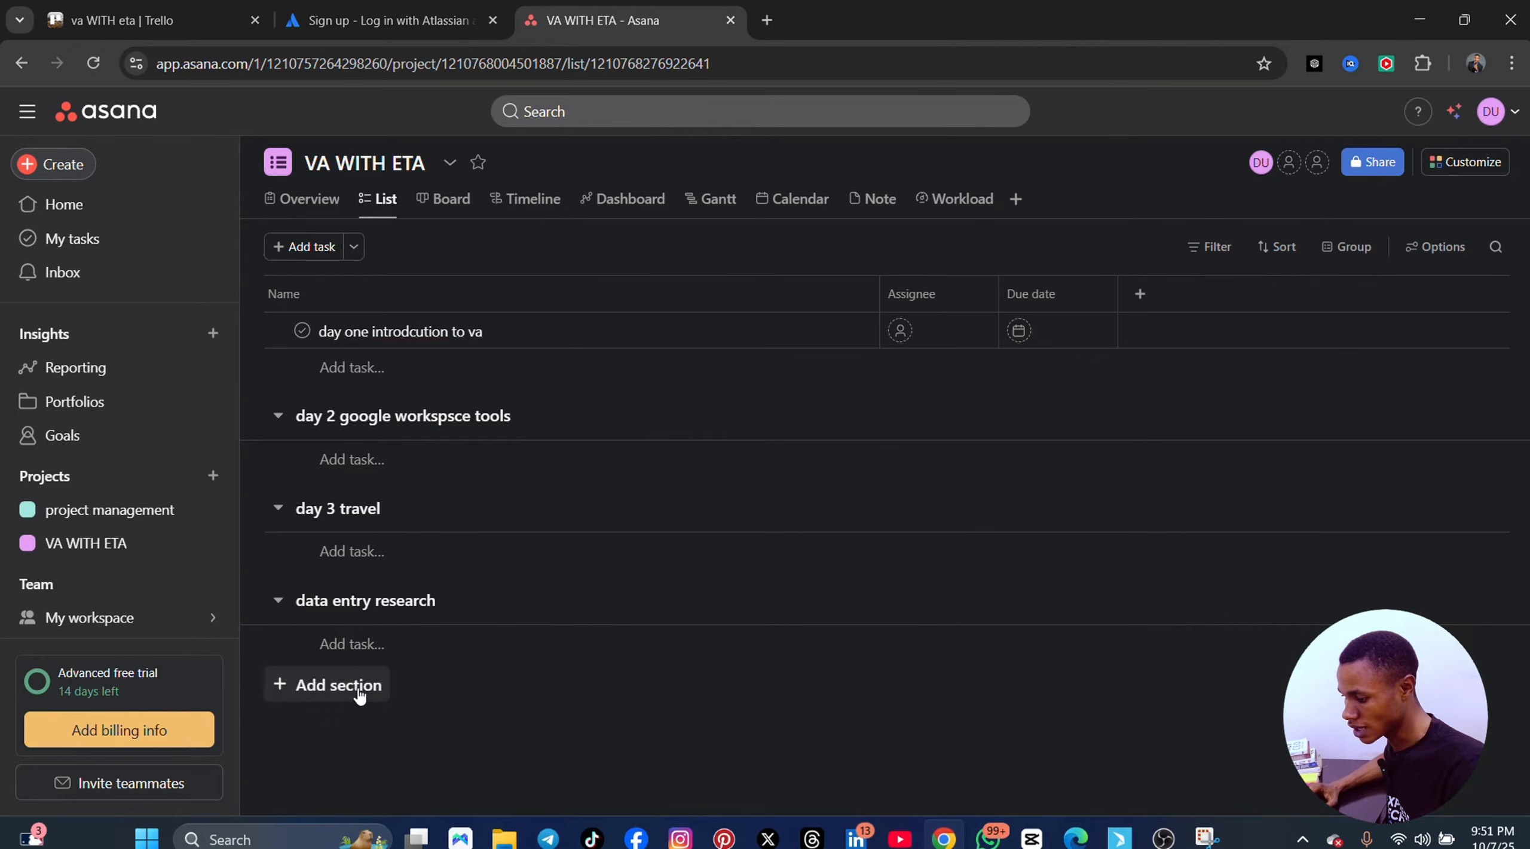
text(proje)
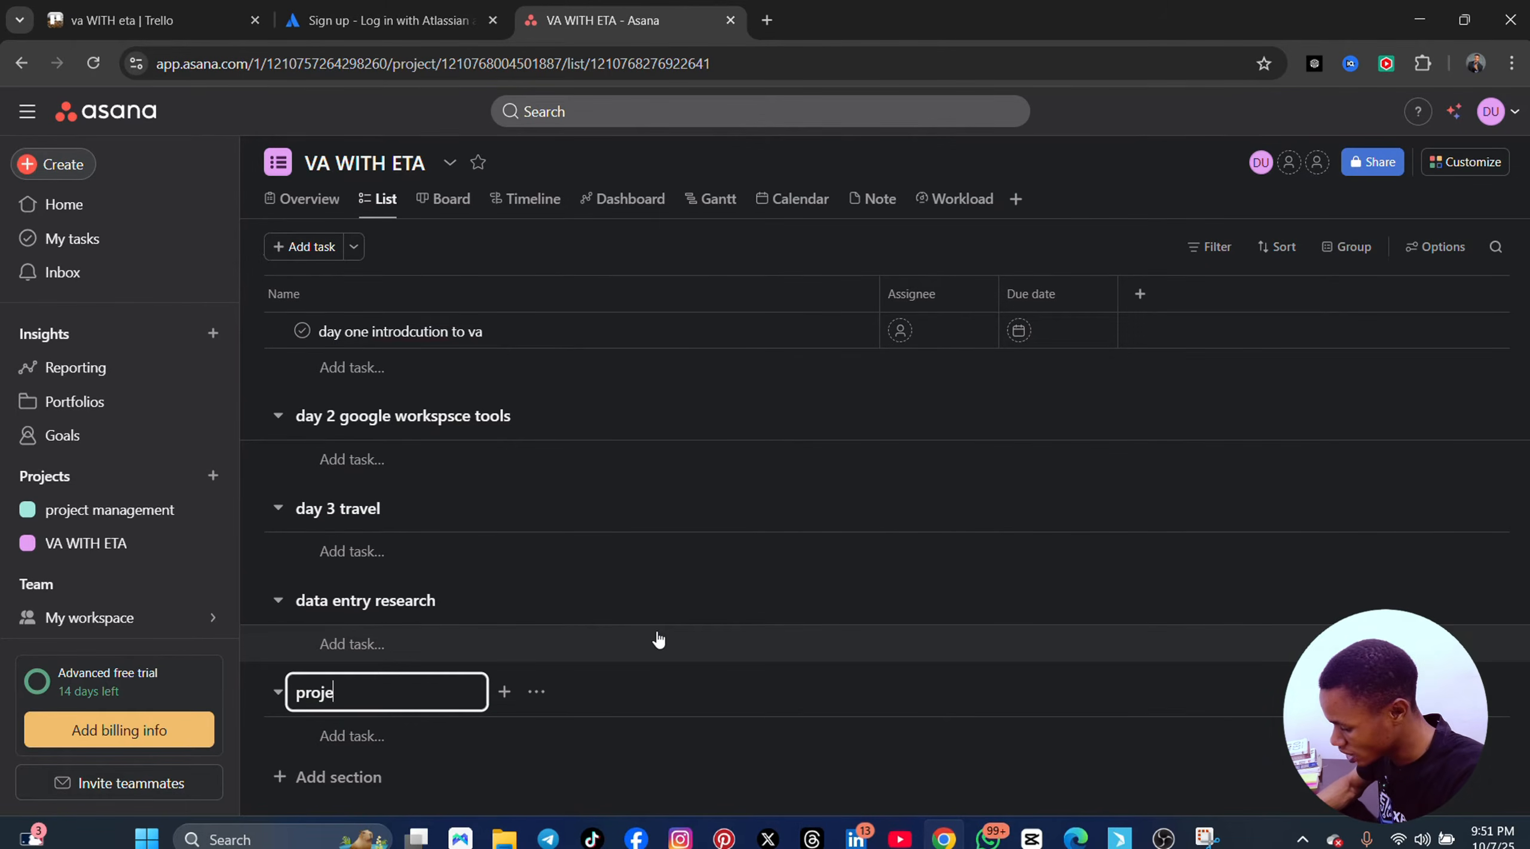
text(ct managemnt)
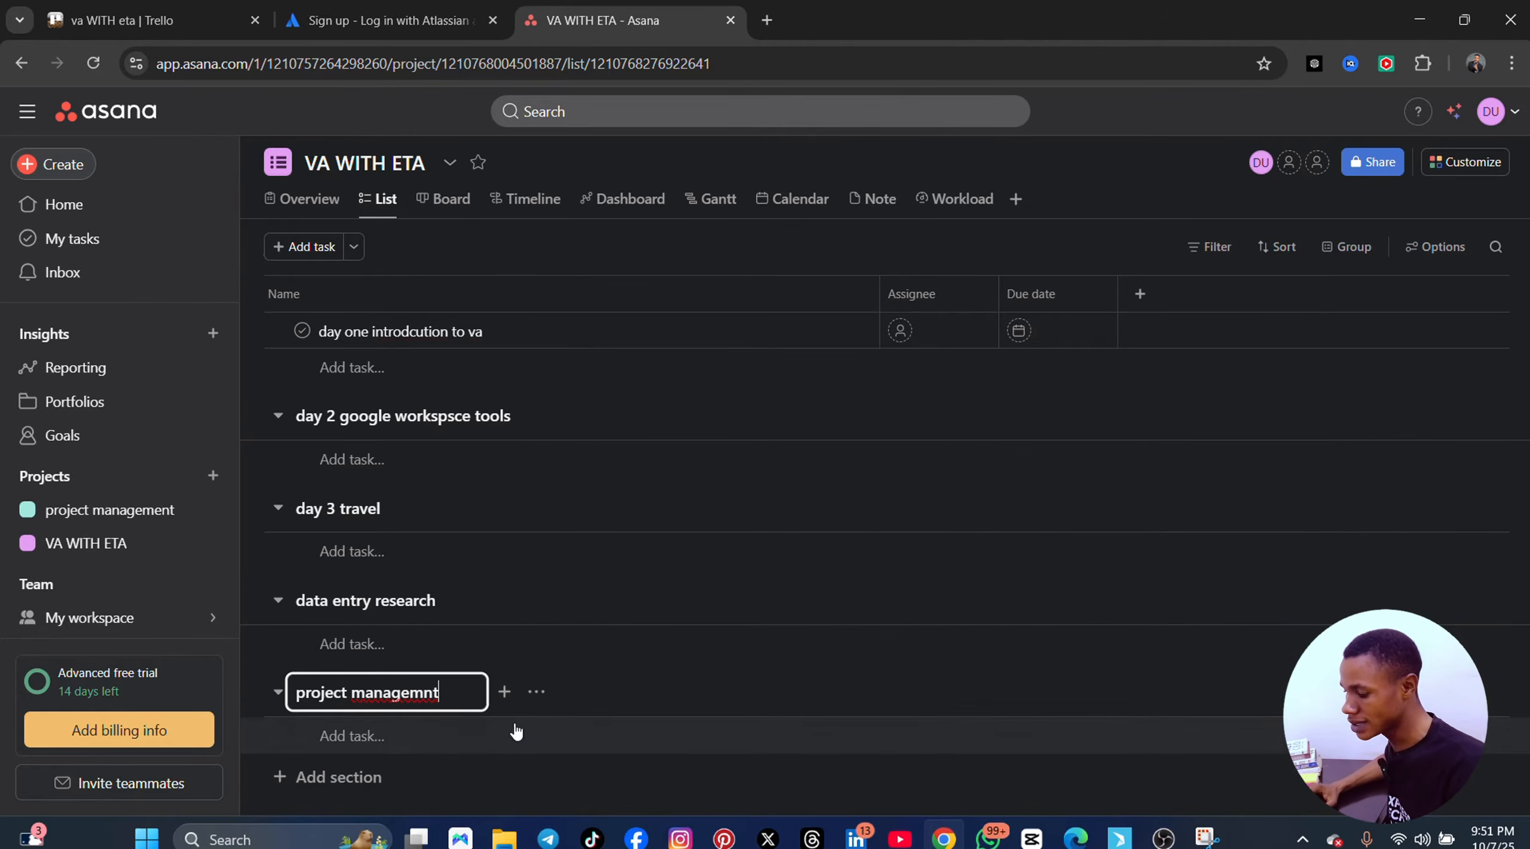
- Add a final section named "portfolio" below the project management section
click(328, 777)
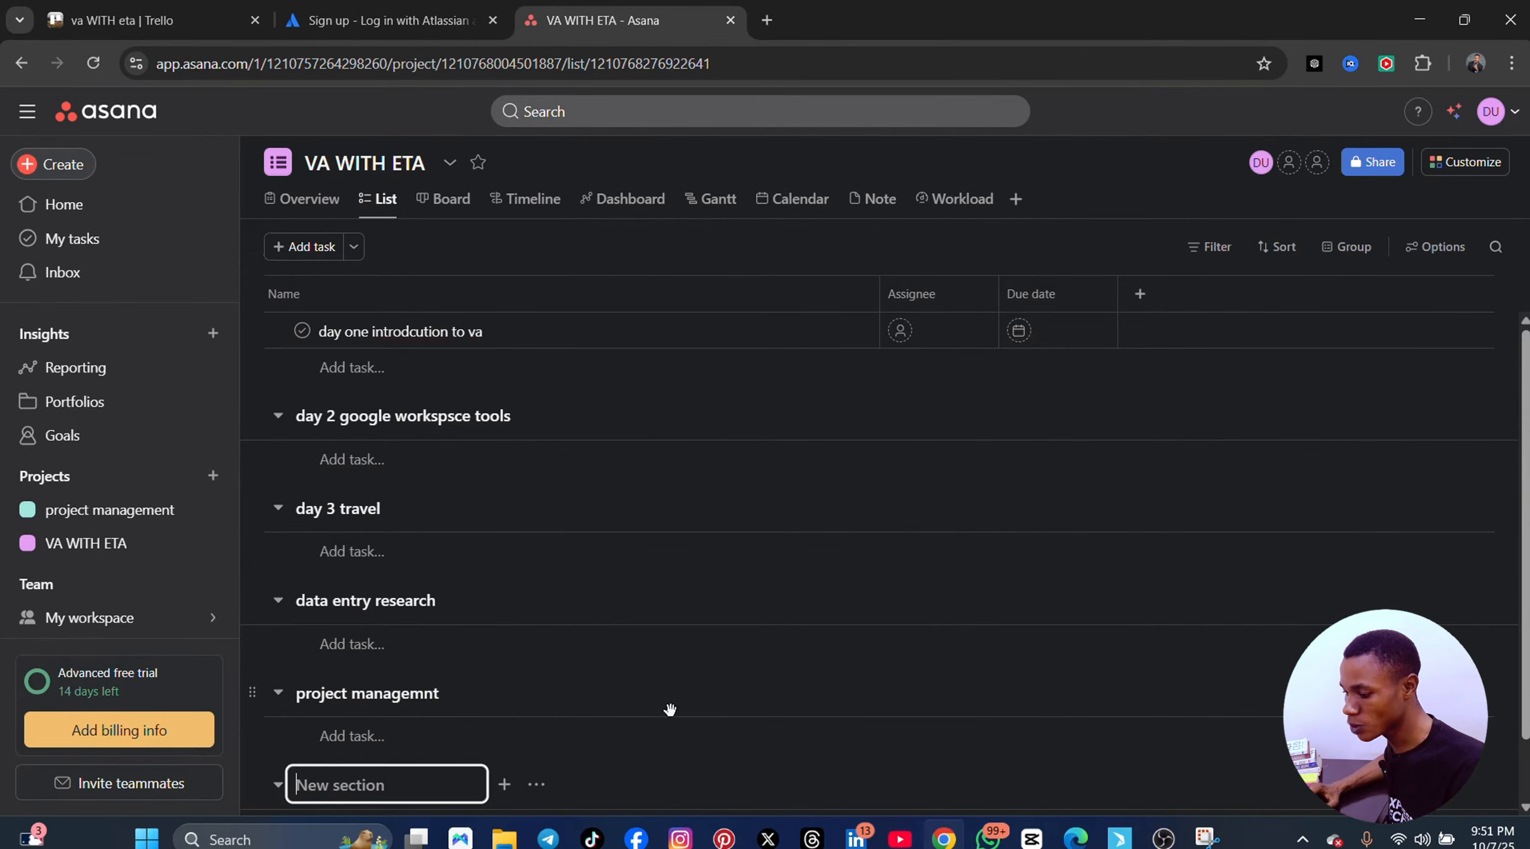
text(portf)
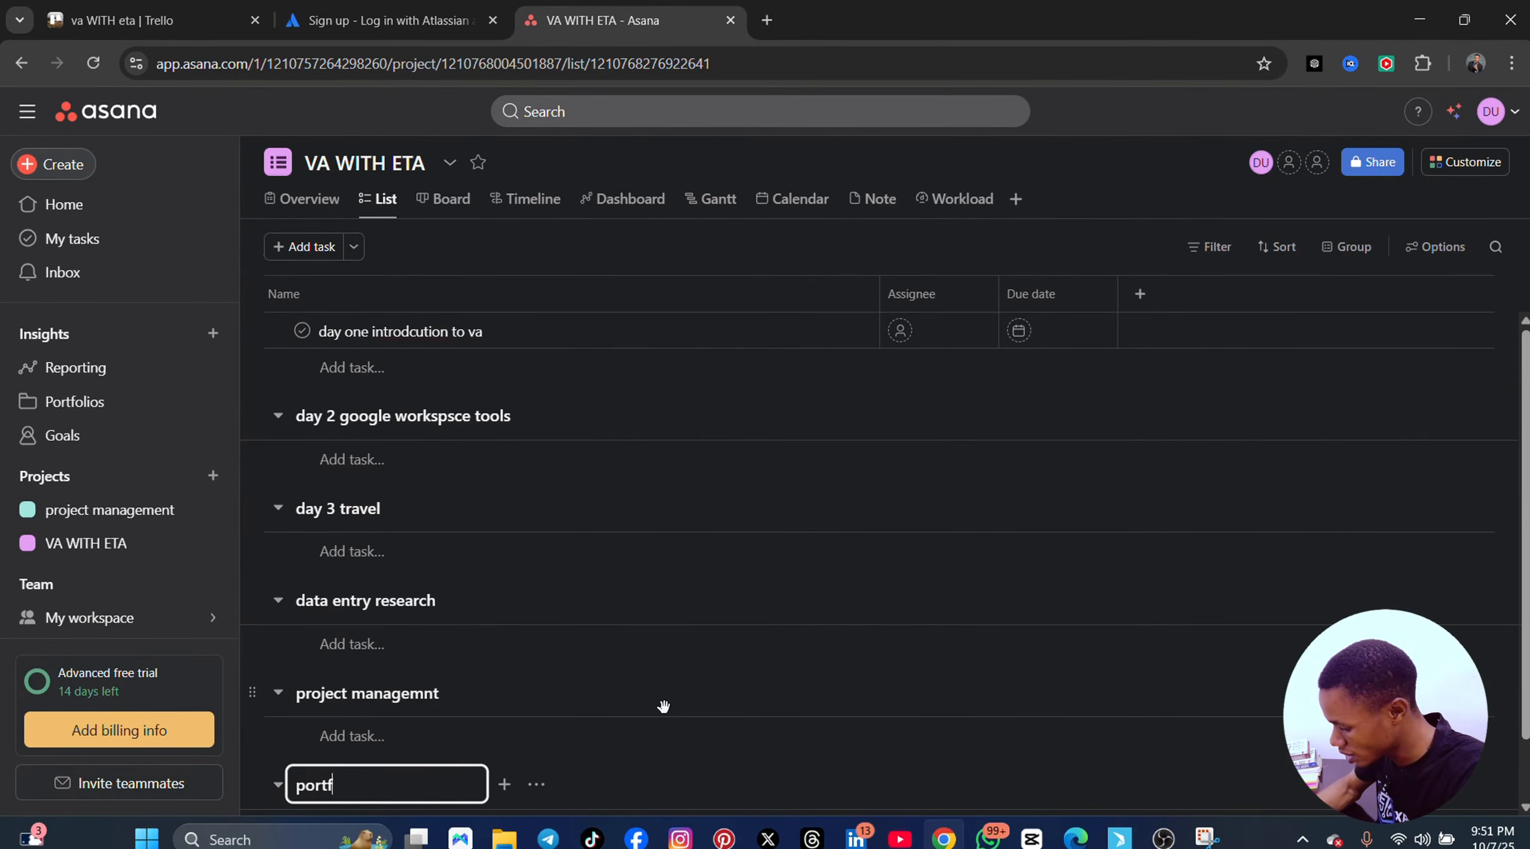
text(olio)
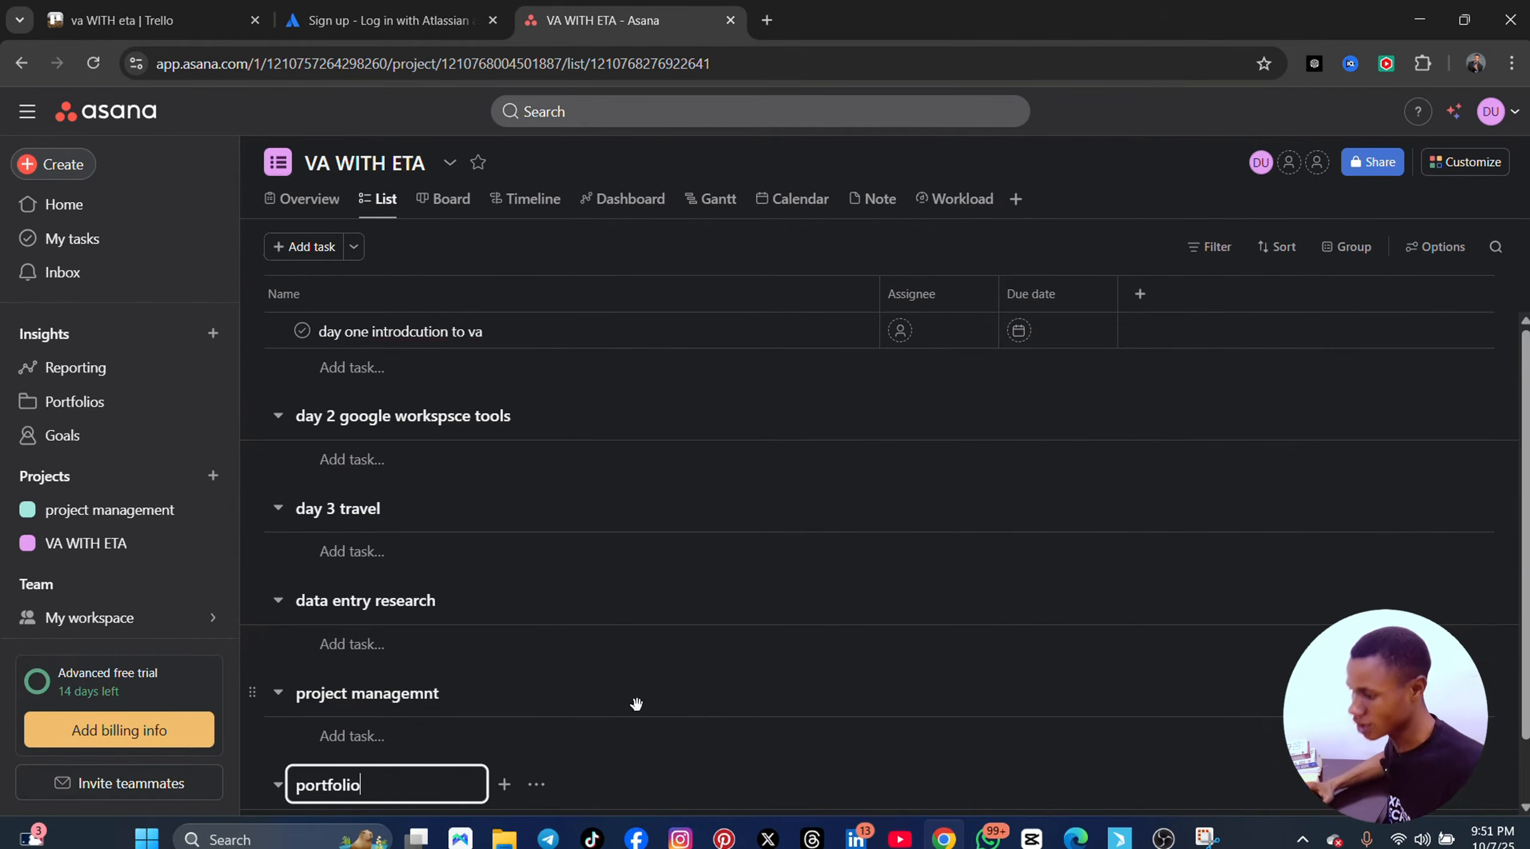
scroll(613, 663, down, 1)
scroll(608, 674, up, 1)
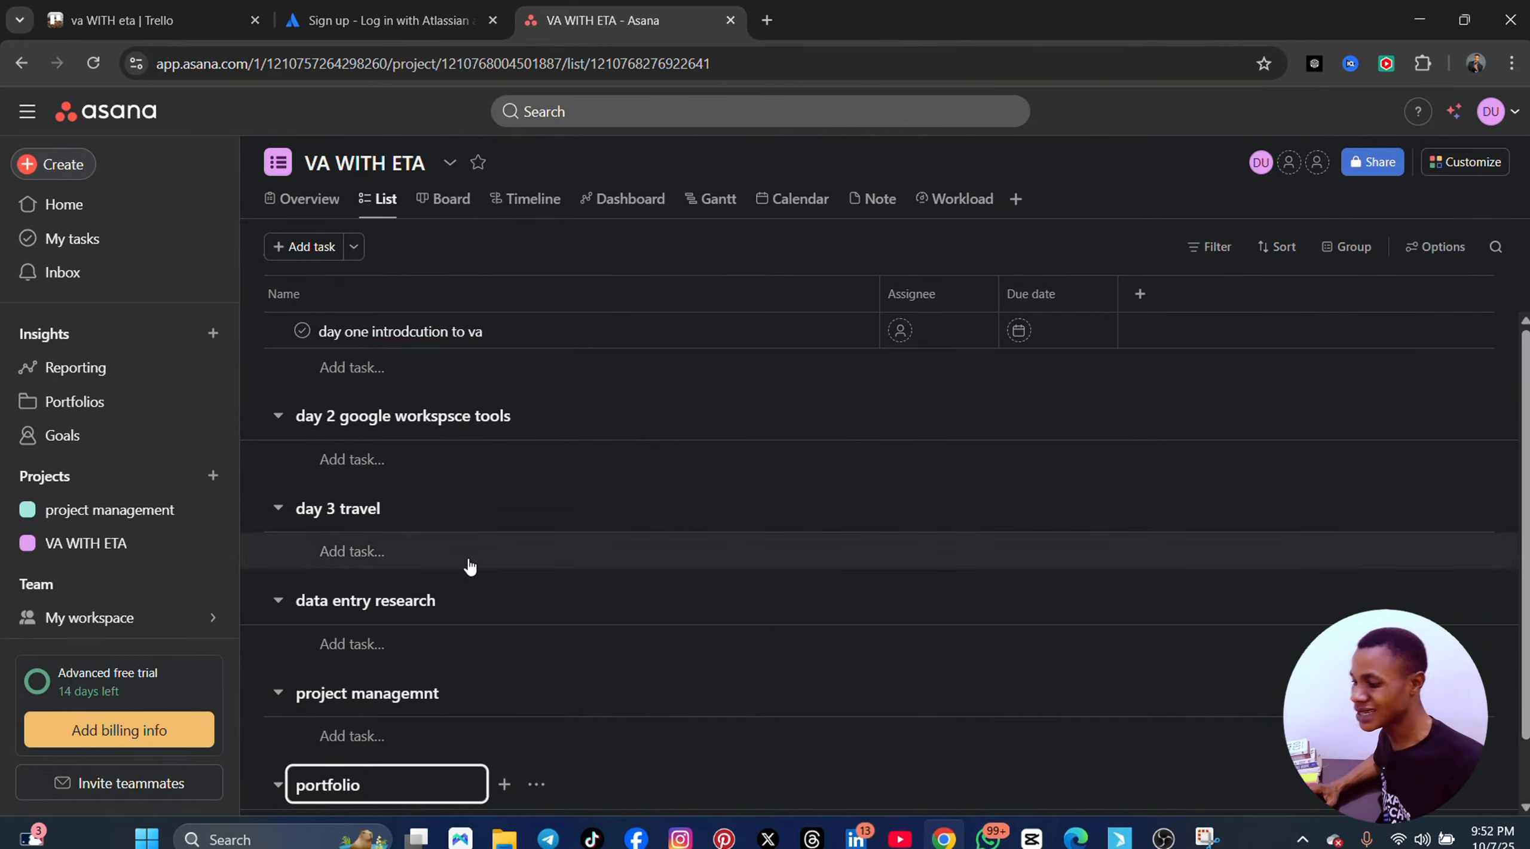
- Add a second task directly below the day one introduction task, starting its name with "soft"
click(347, 368)
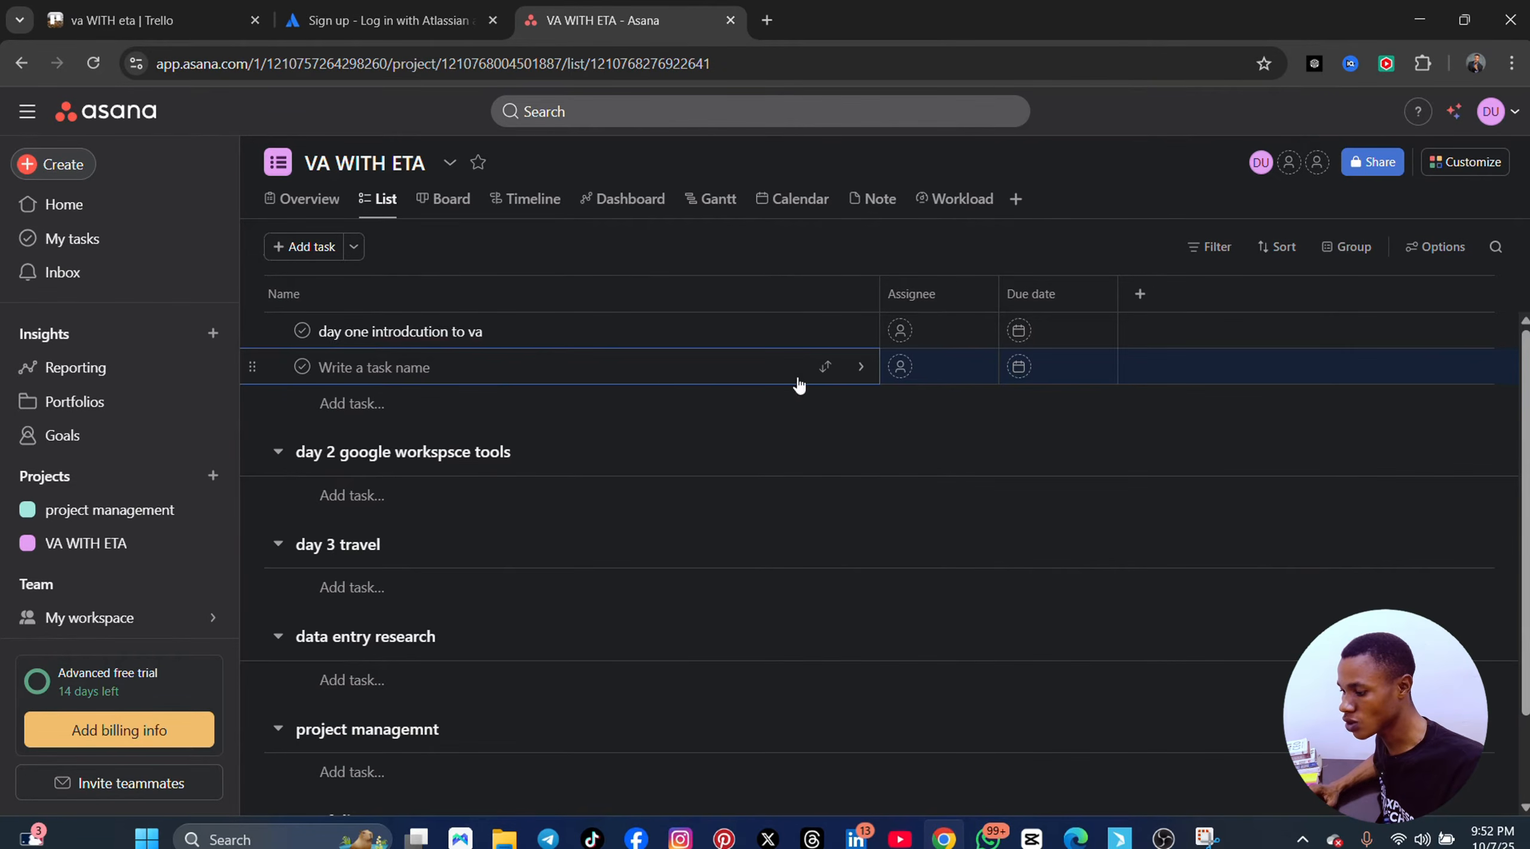
text(soft )
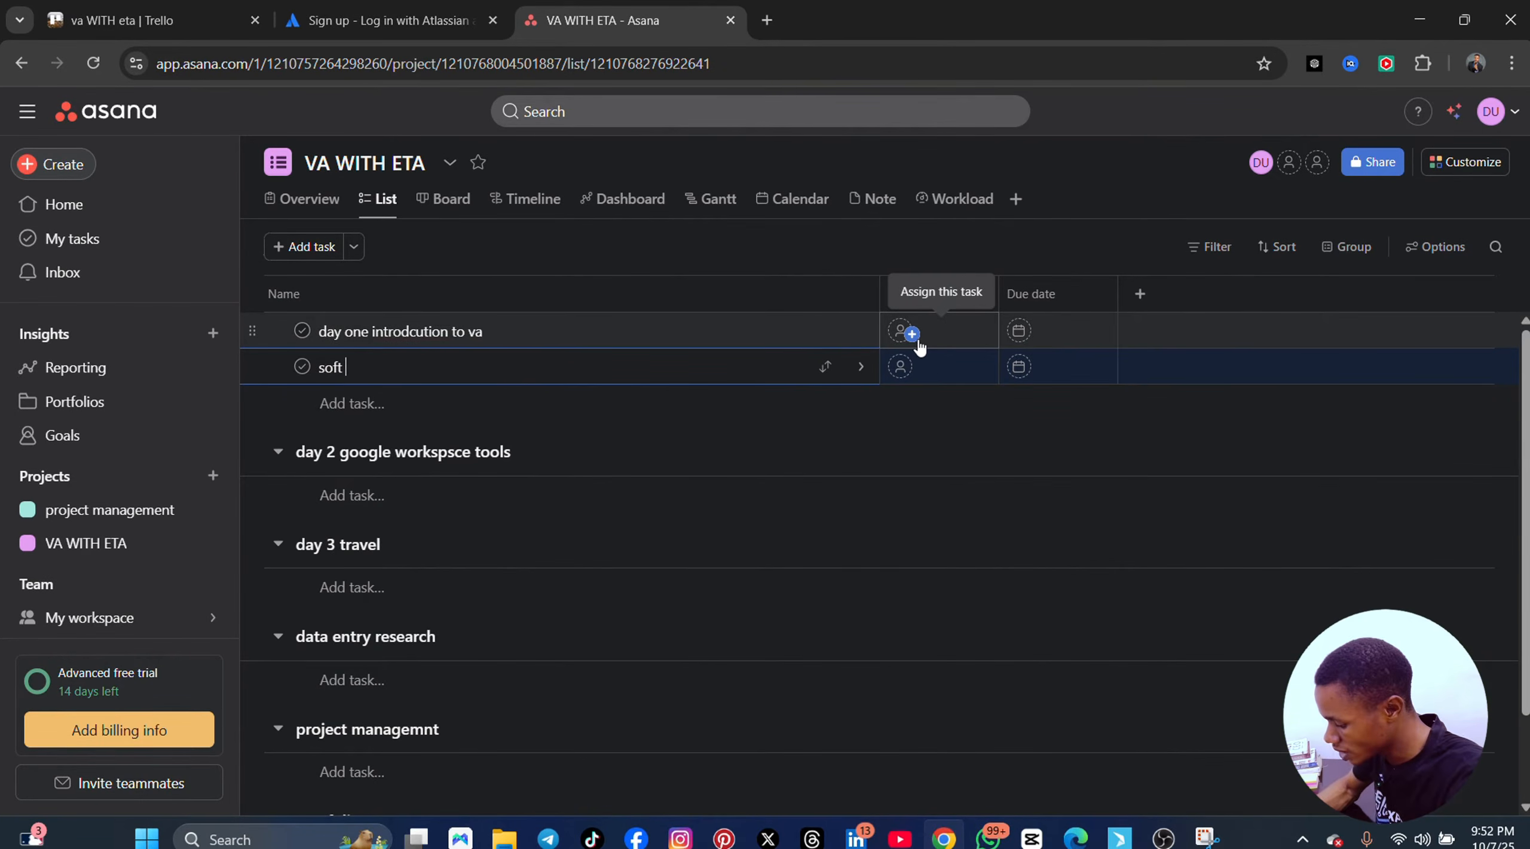
- Add the tasks "soft soft skills" and "hardskills" below the "day one introdcution to va" task
text(so)
text(ft skills)
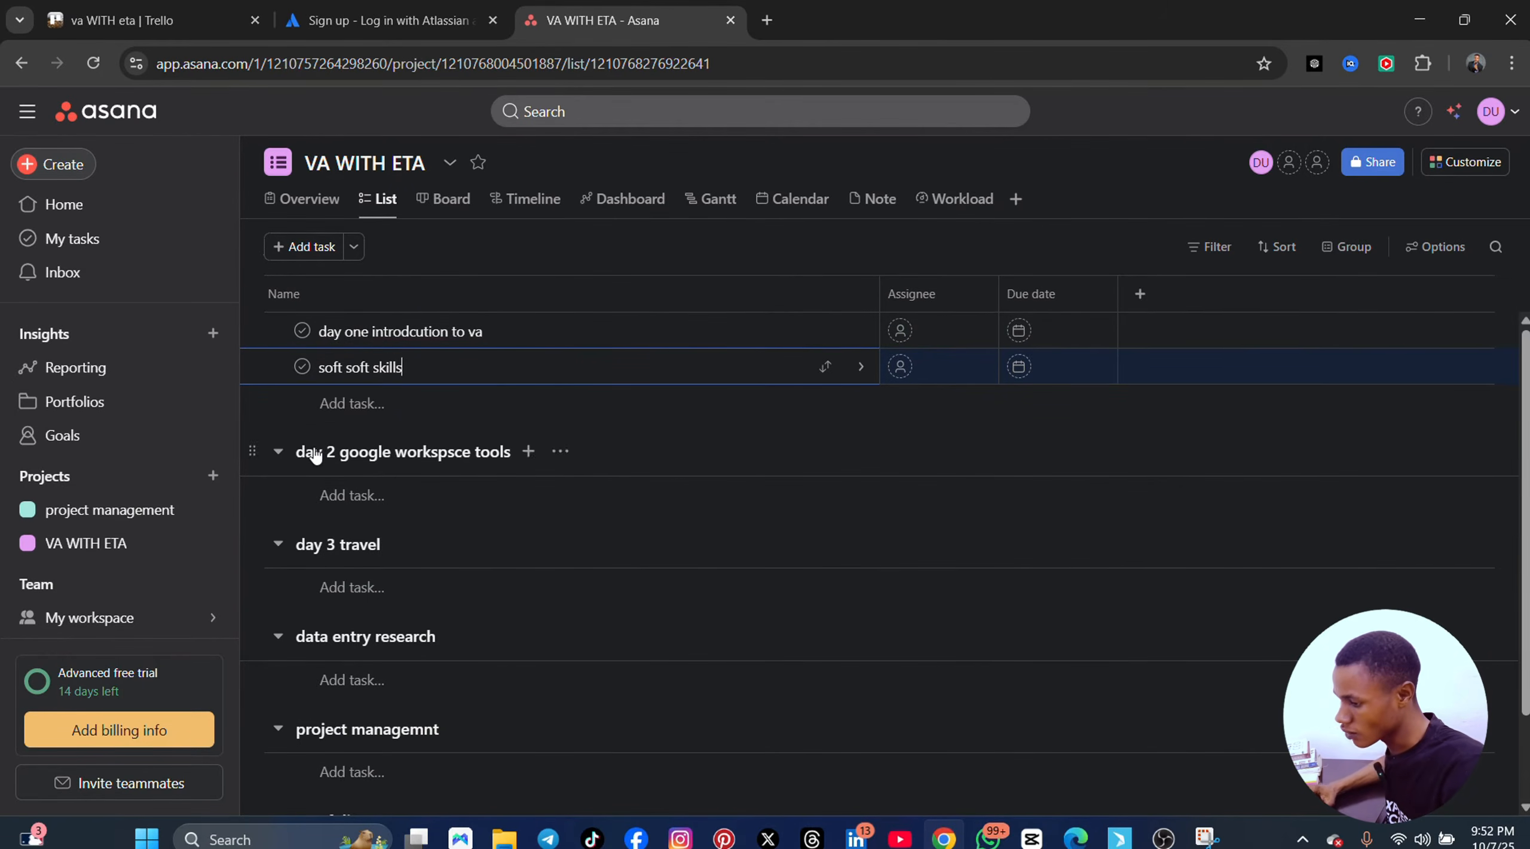
click(353, 404)
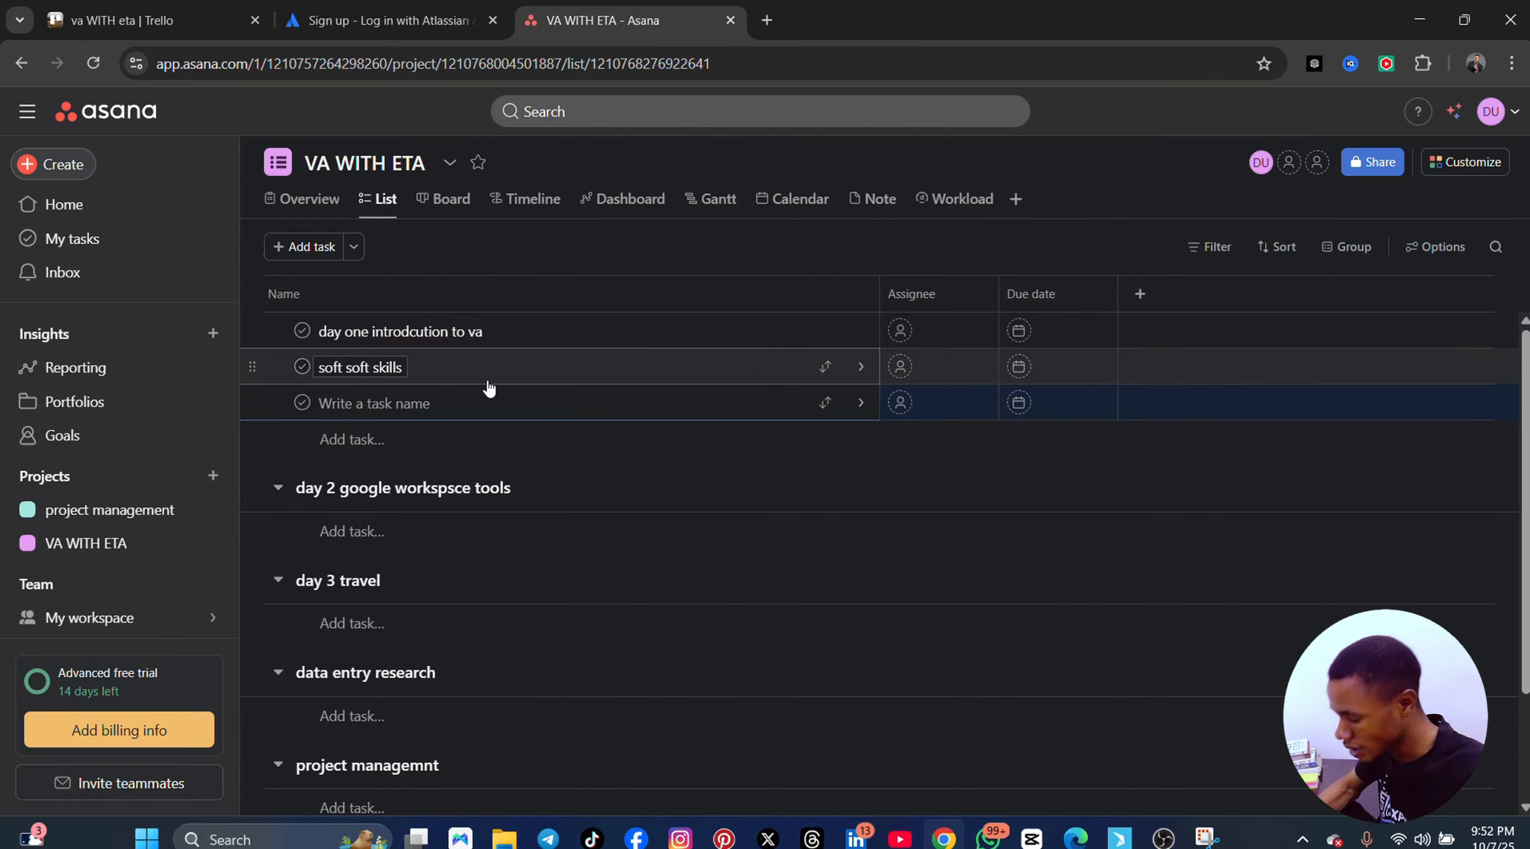
text(hardskil)
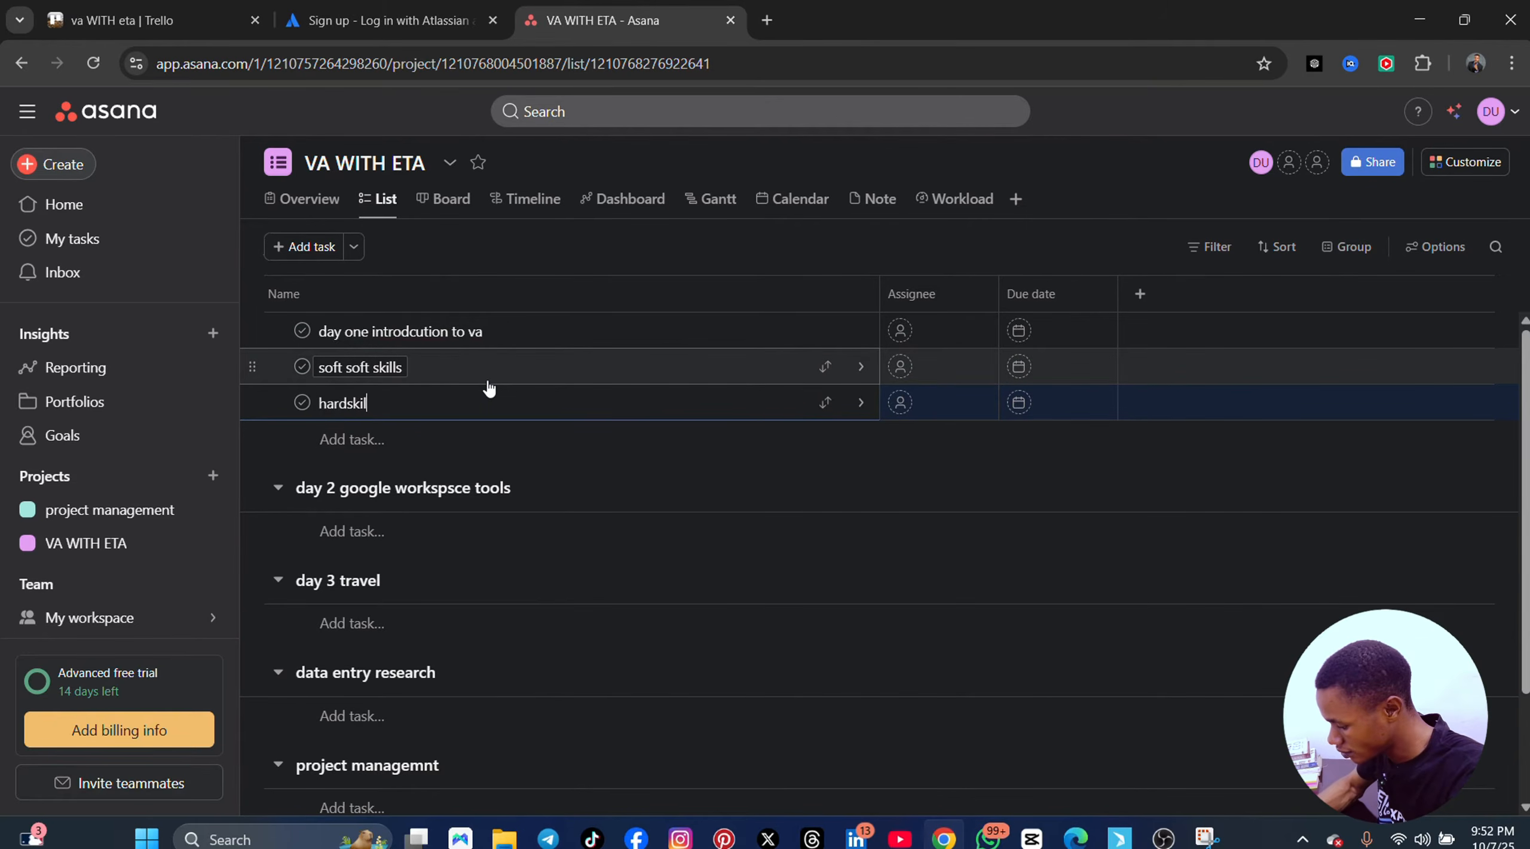
text(ls)
- Add the tasks "communication" and "time managemnt" below "hardskills" in the first section
click(365, 439)
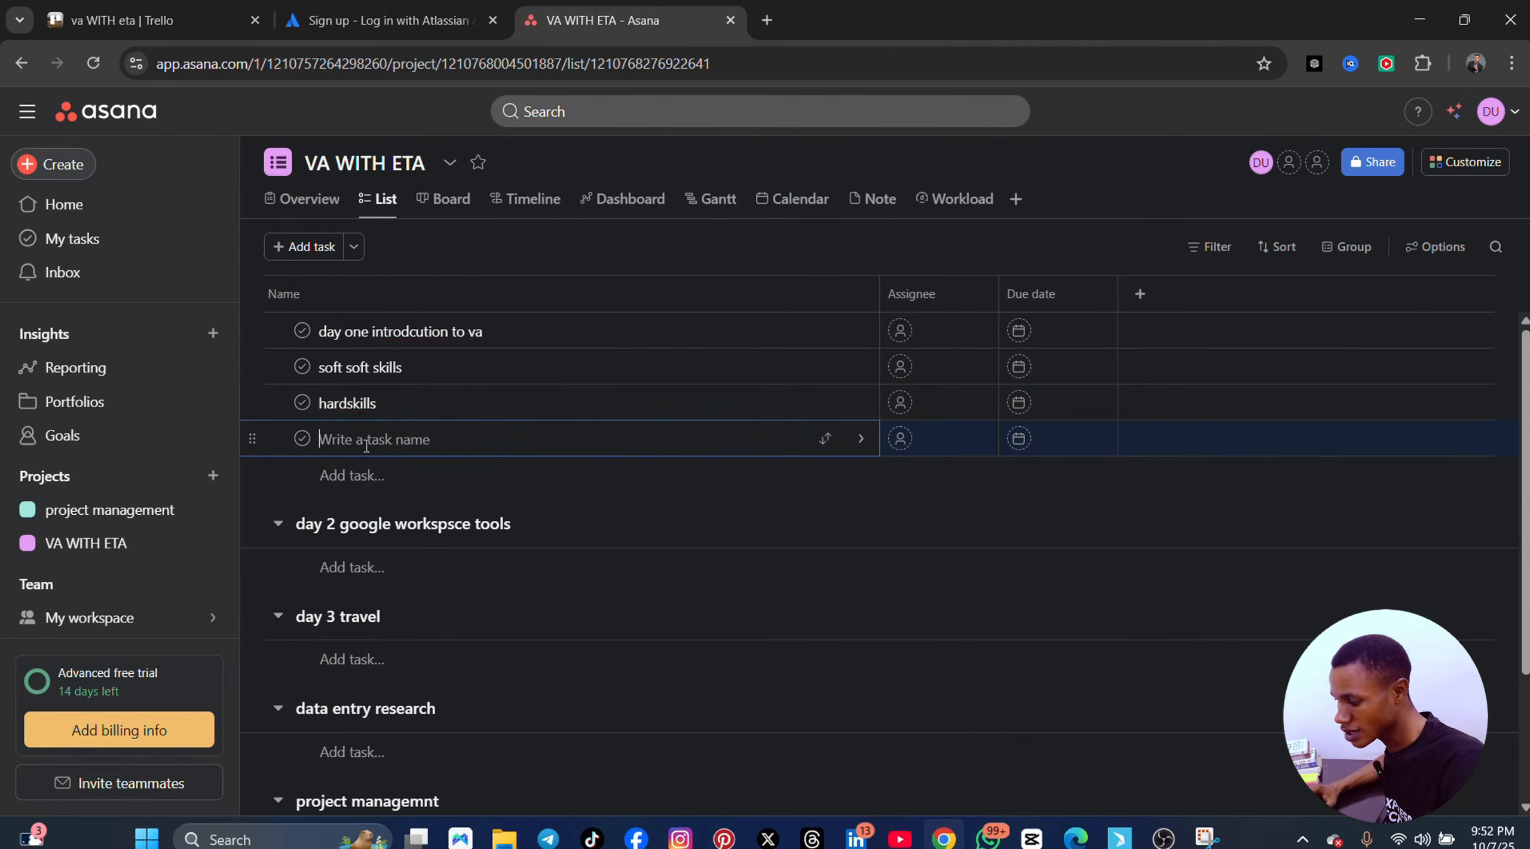
text(commu)
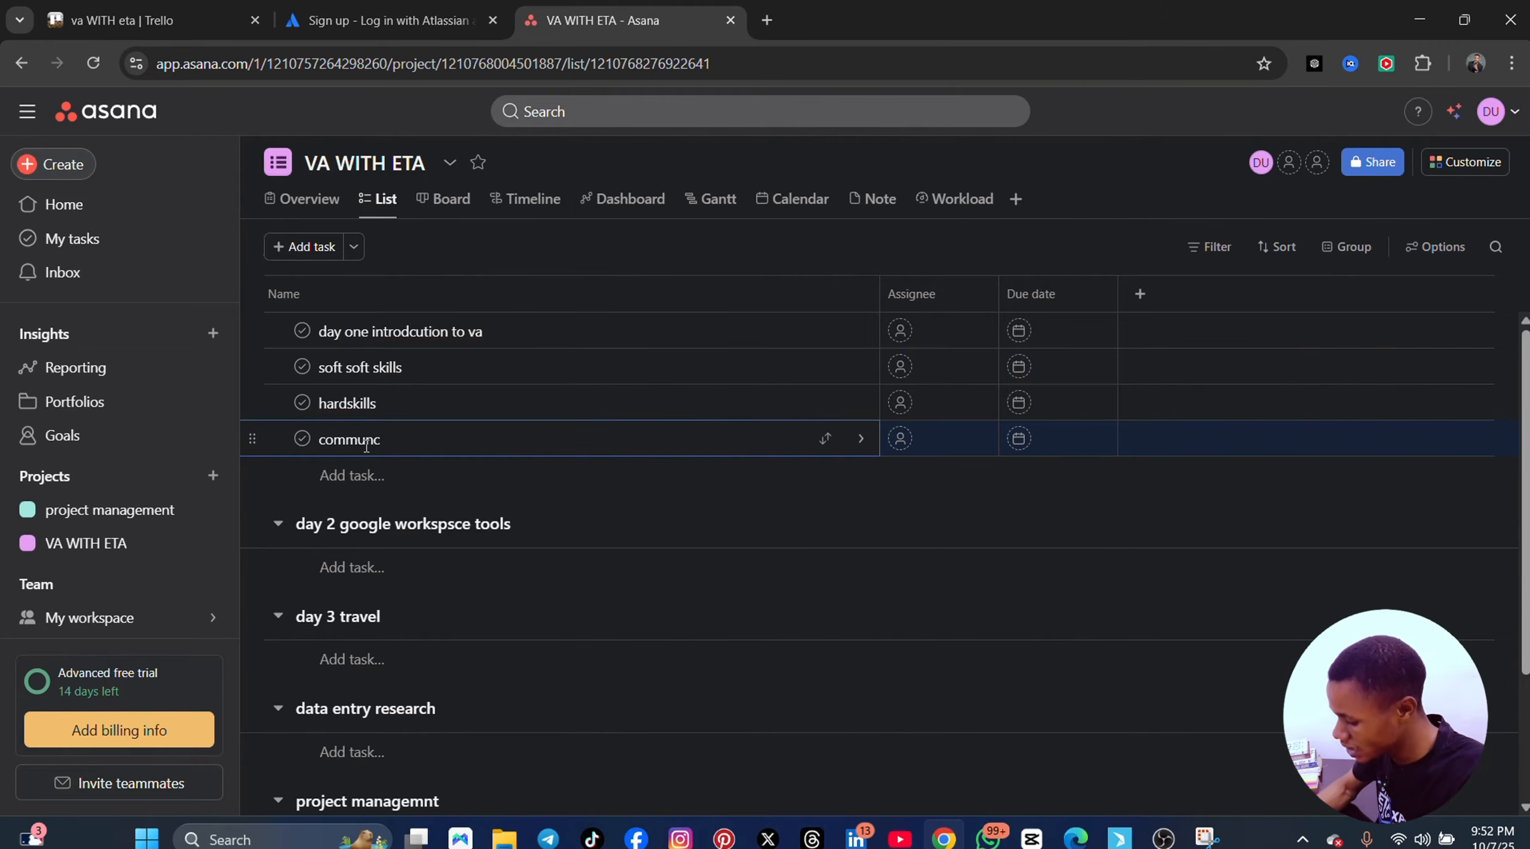
text(ni)
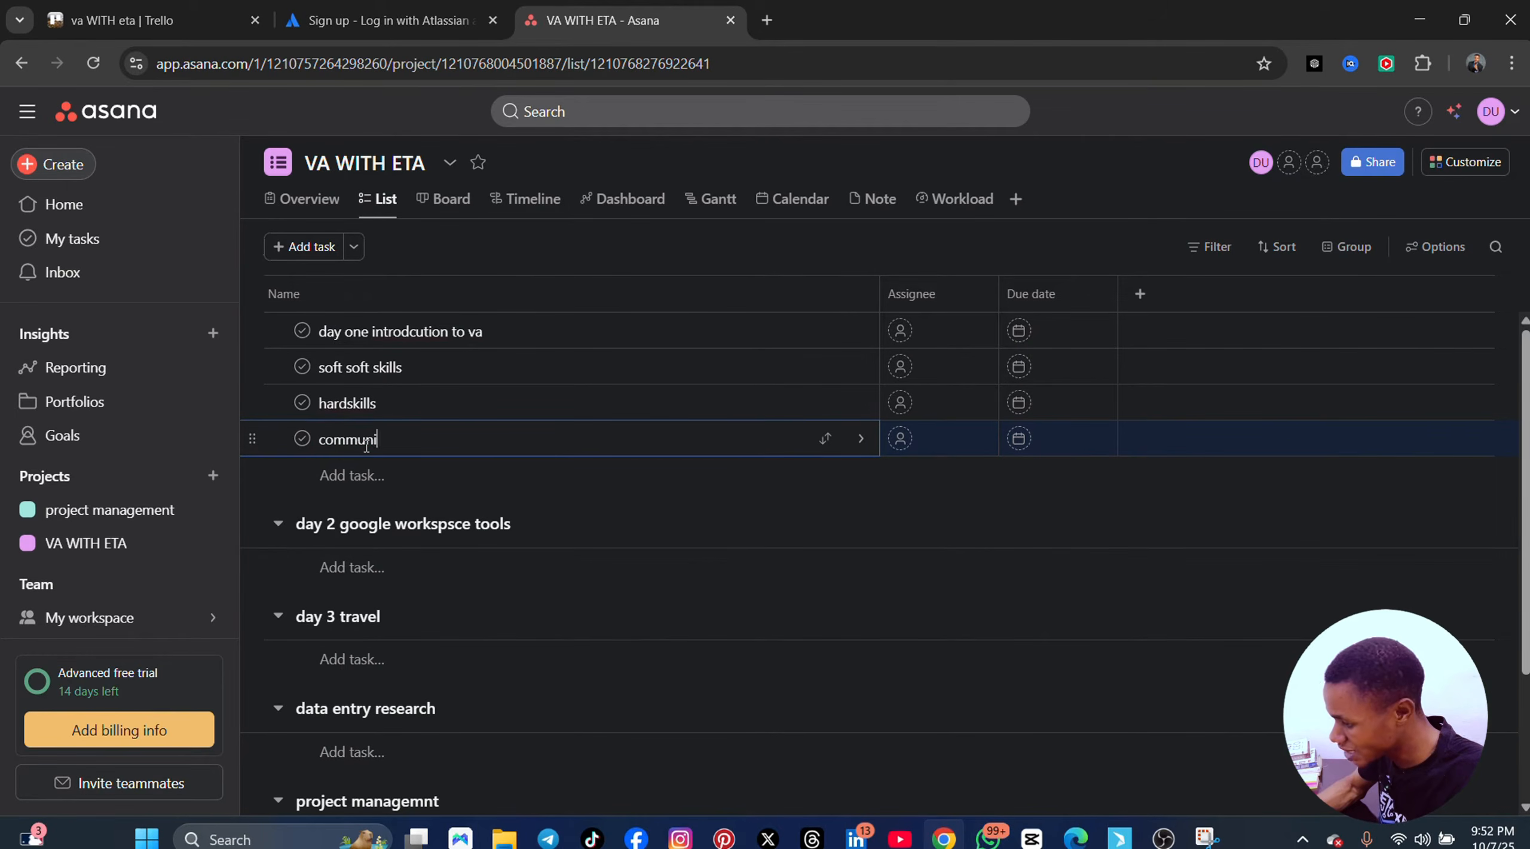
text(cation)
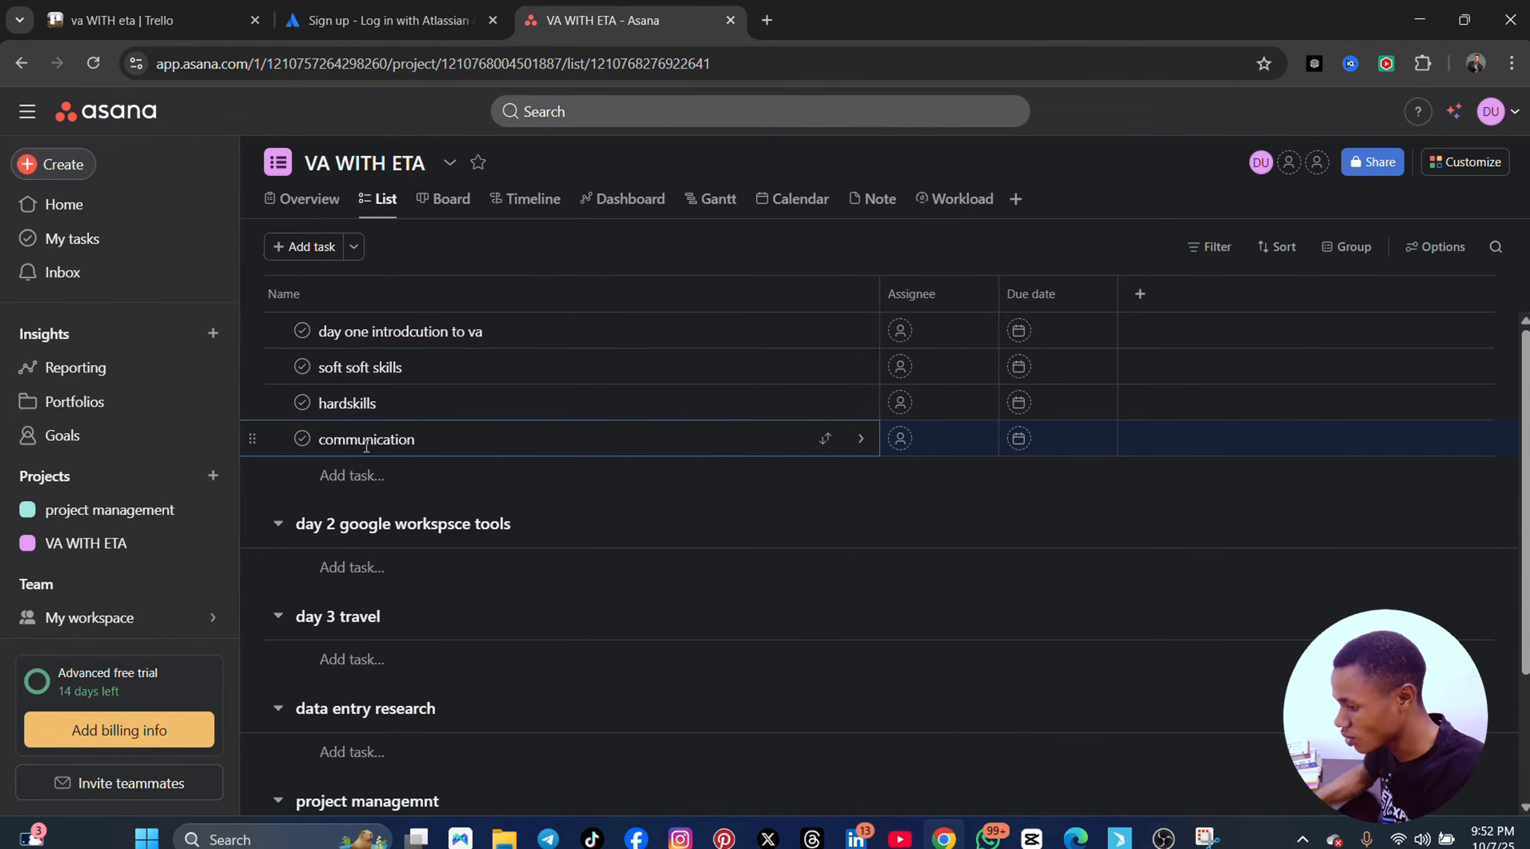
click(363, 487)
text(t)
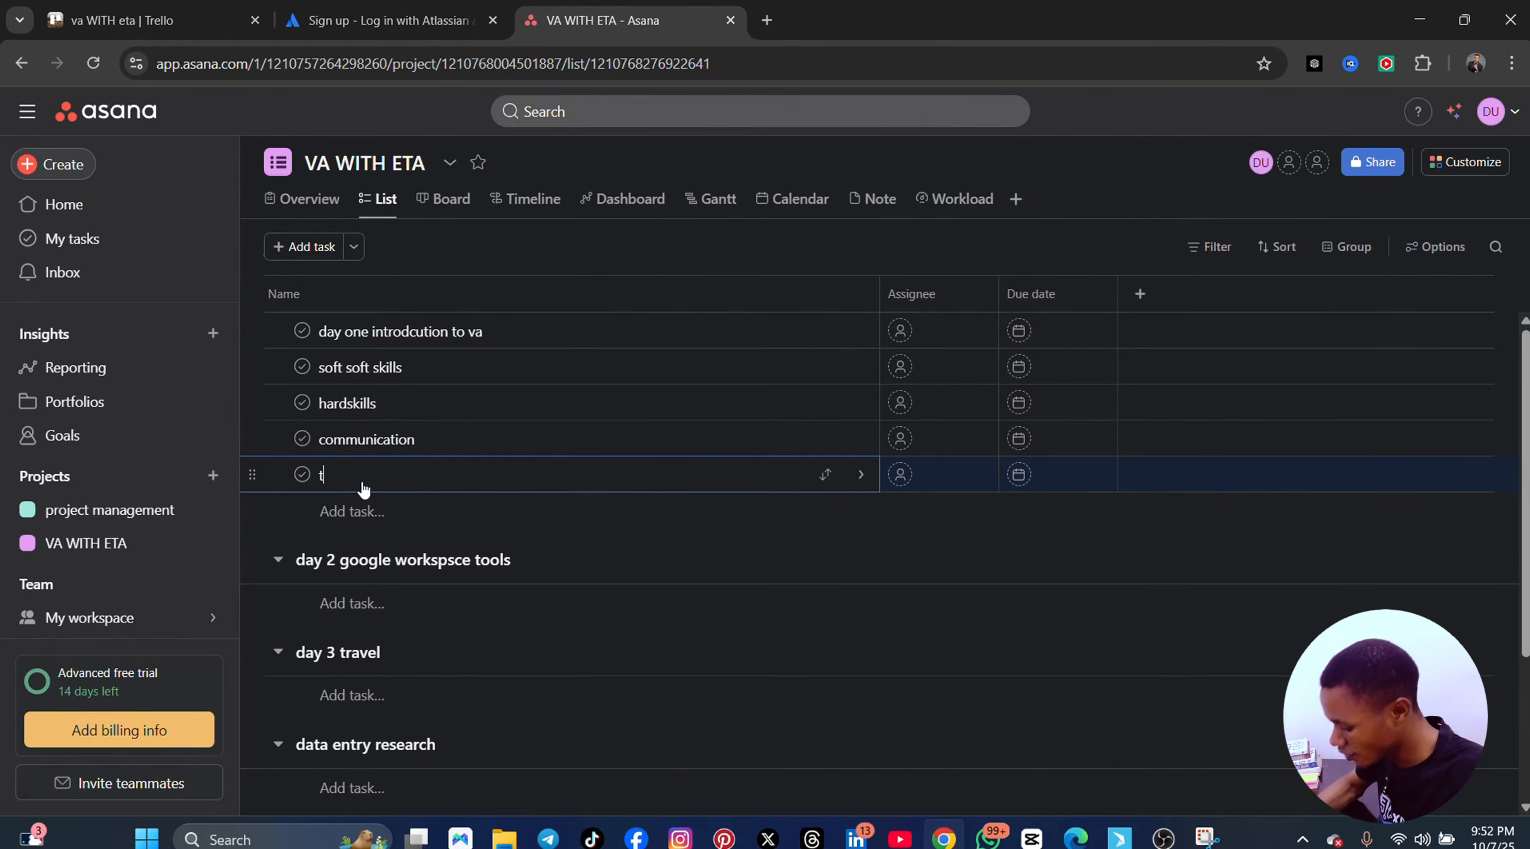
text(ime managemntr)
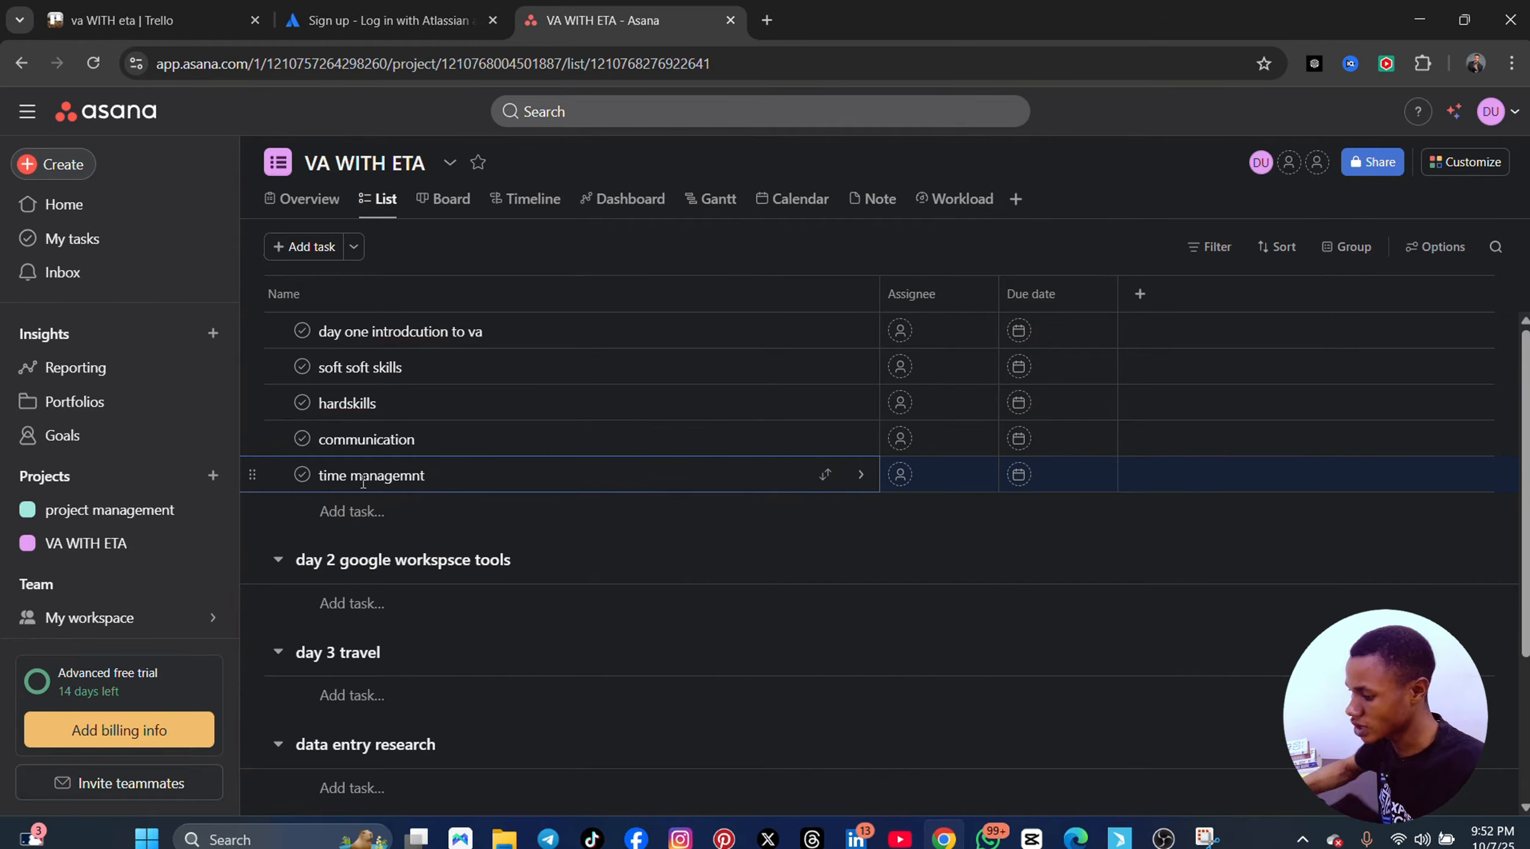
- Add the tasks "google slides" and "google docs" to the day 2 google workspsce tools section
click(373, 607)
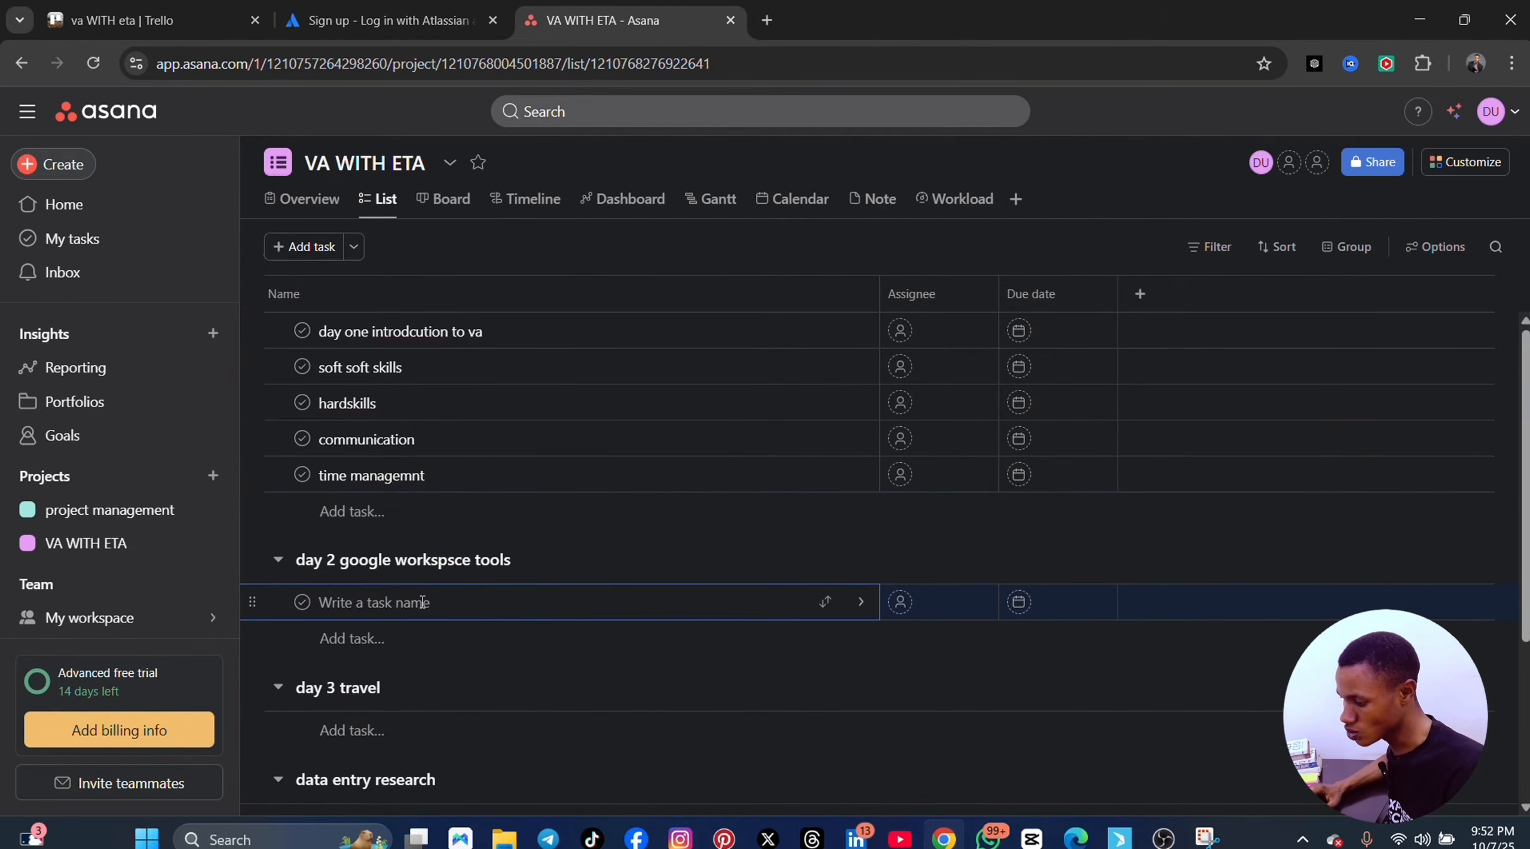
text(go)
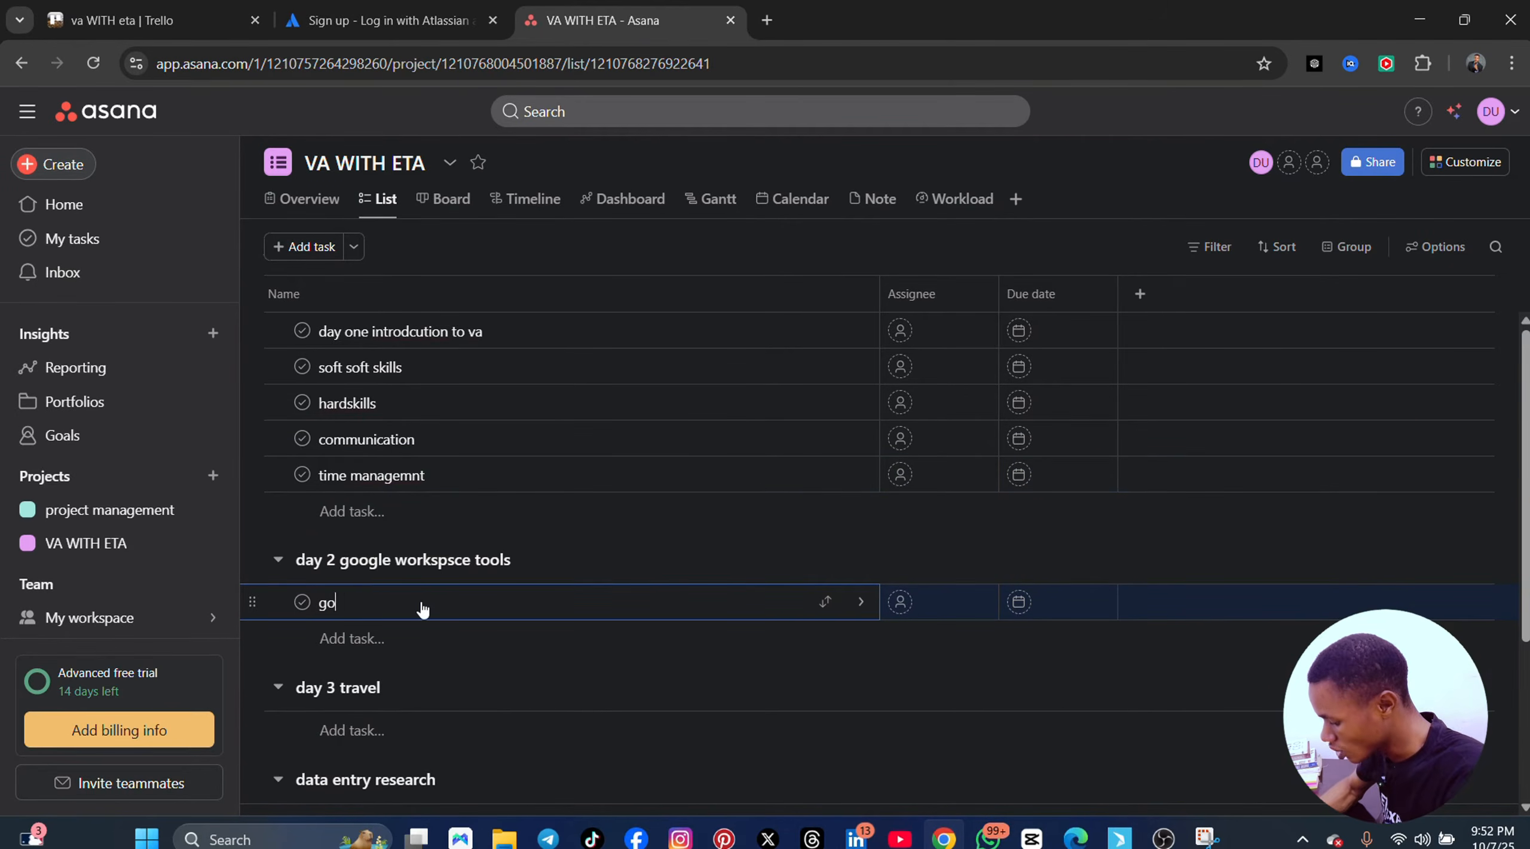
text(ogle slides)
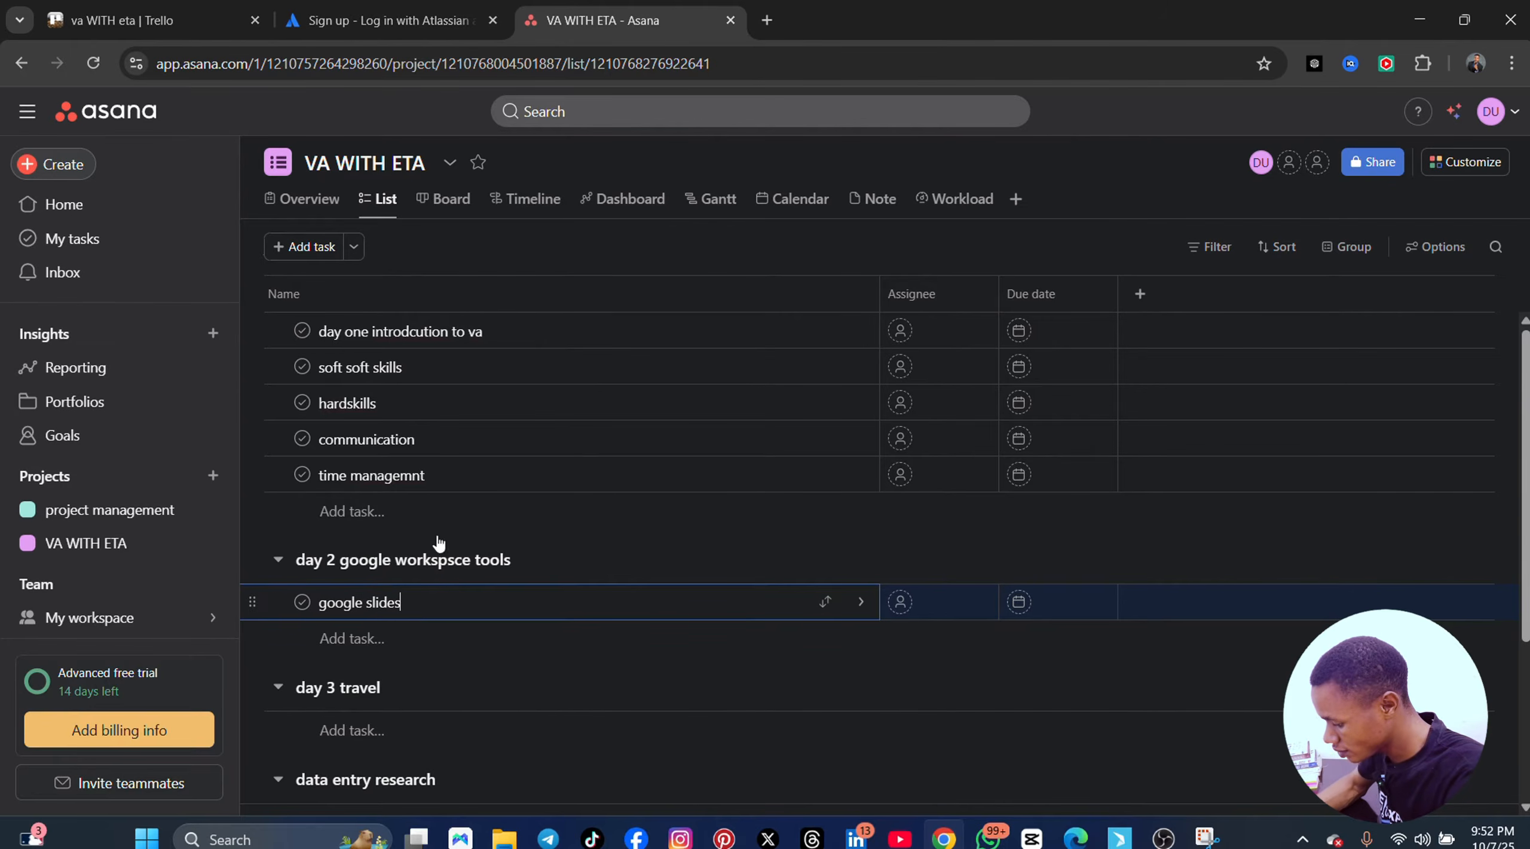
key(Return)
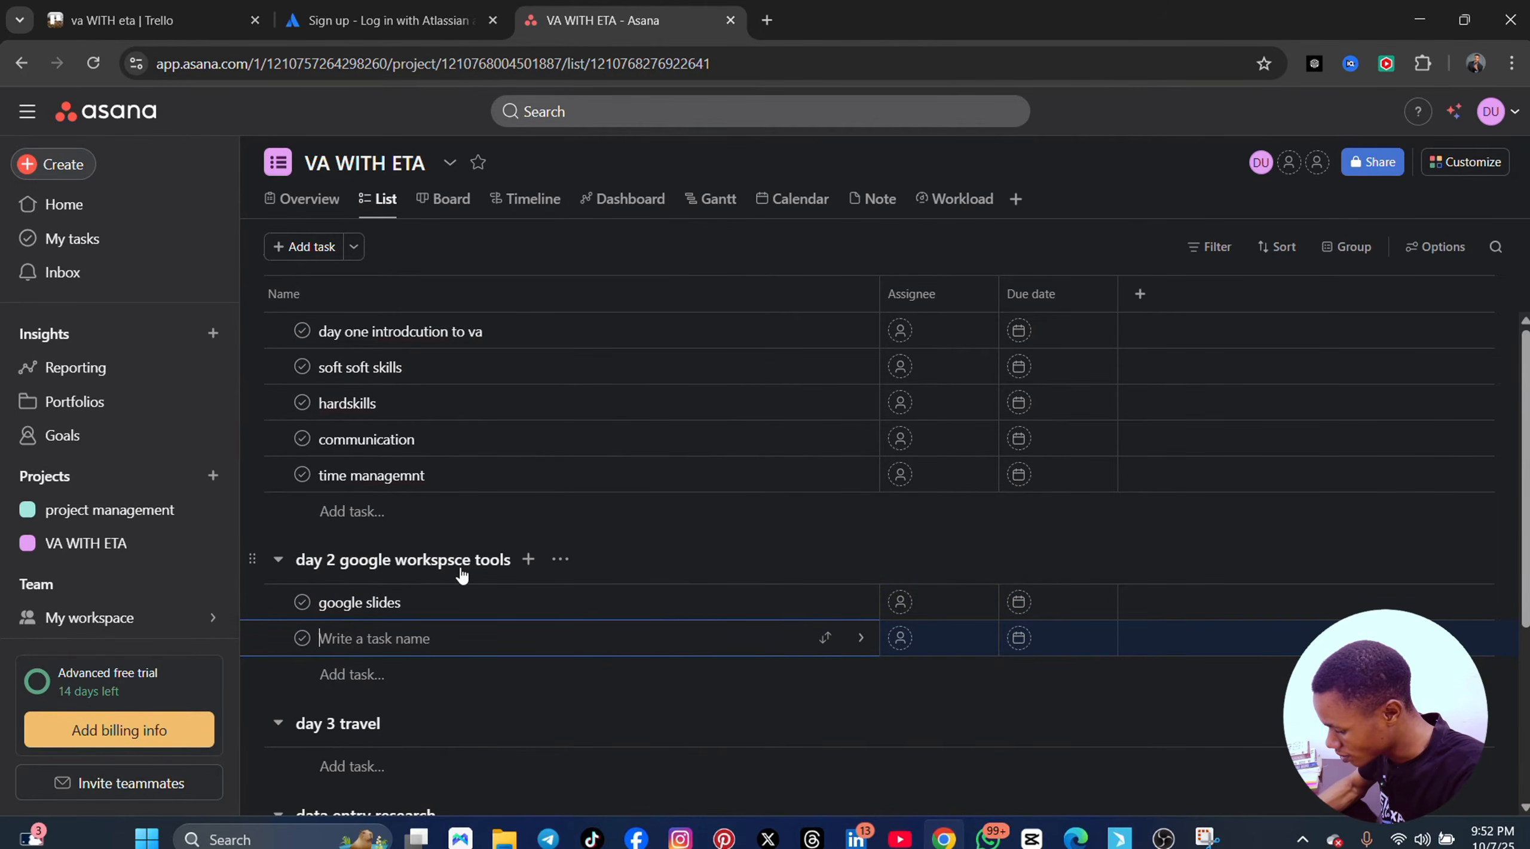
text(ms)
key(BackSpace)
key(BackSpace)
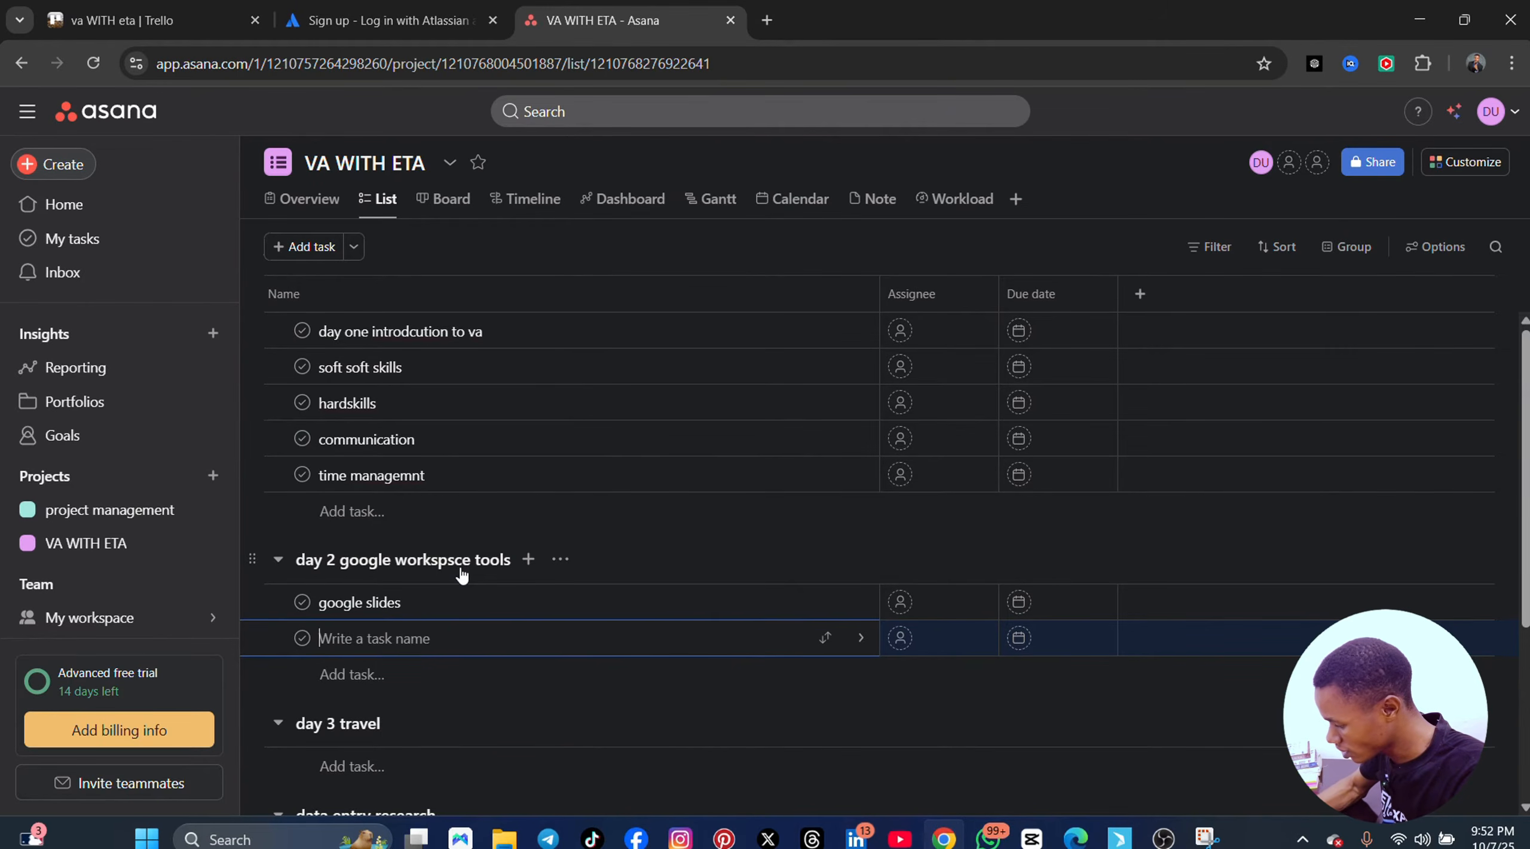
text(google docs)
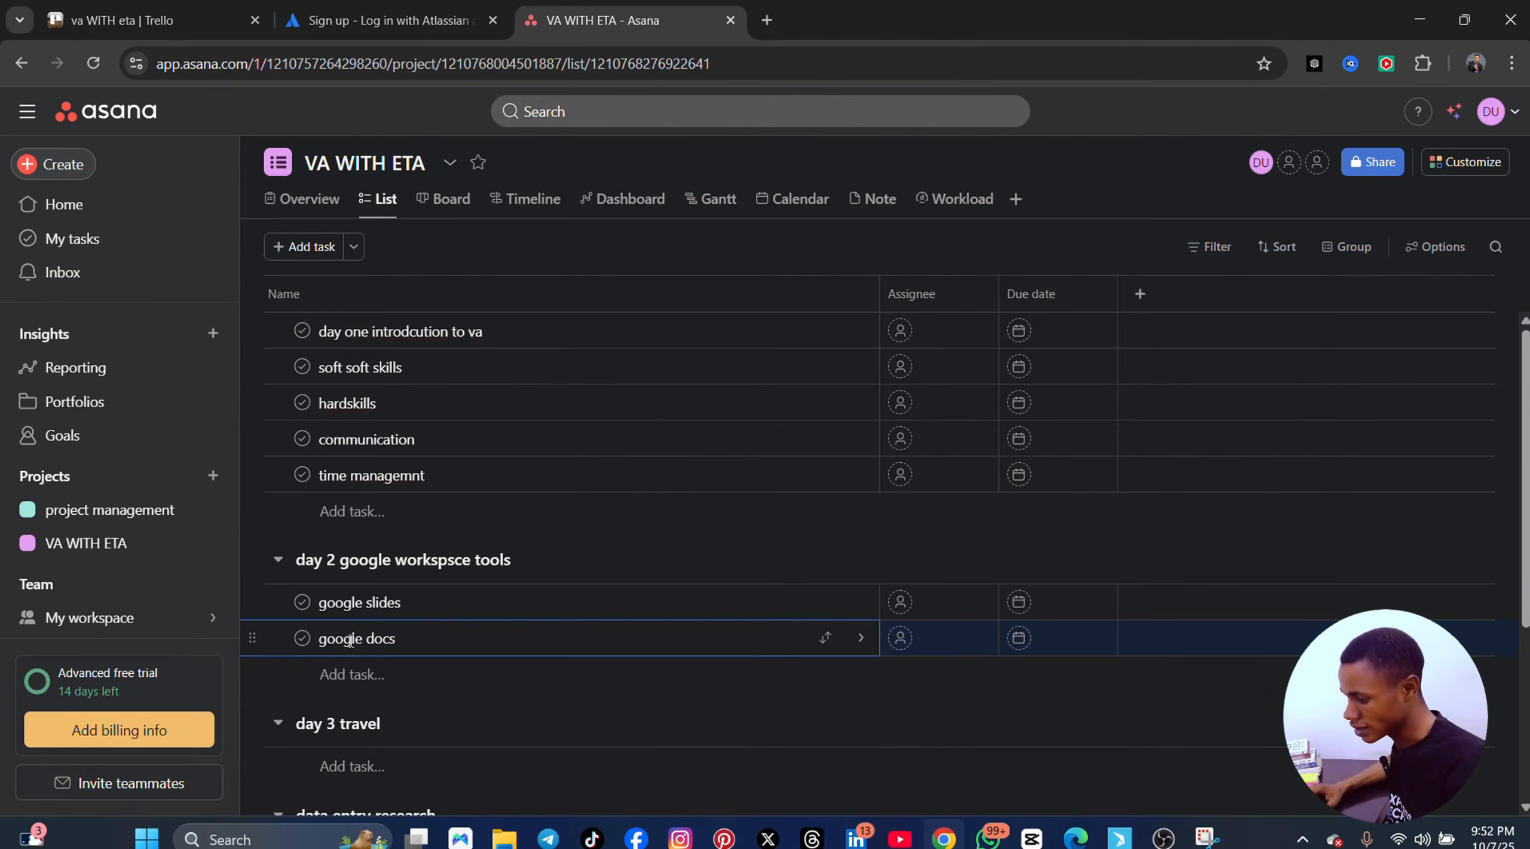
- Add the tasks "drive" and "google sheet" below "google docs" in the day 2 section
key(Return)
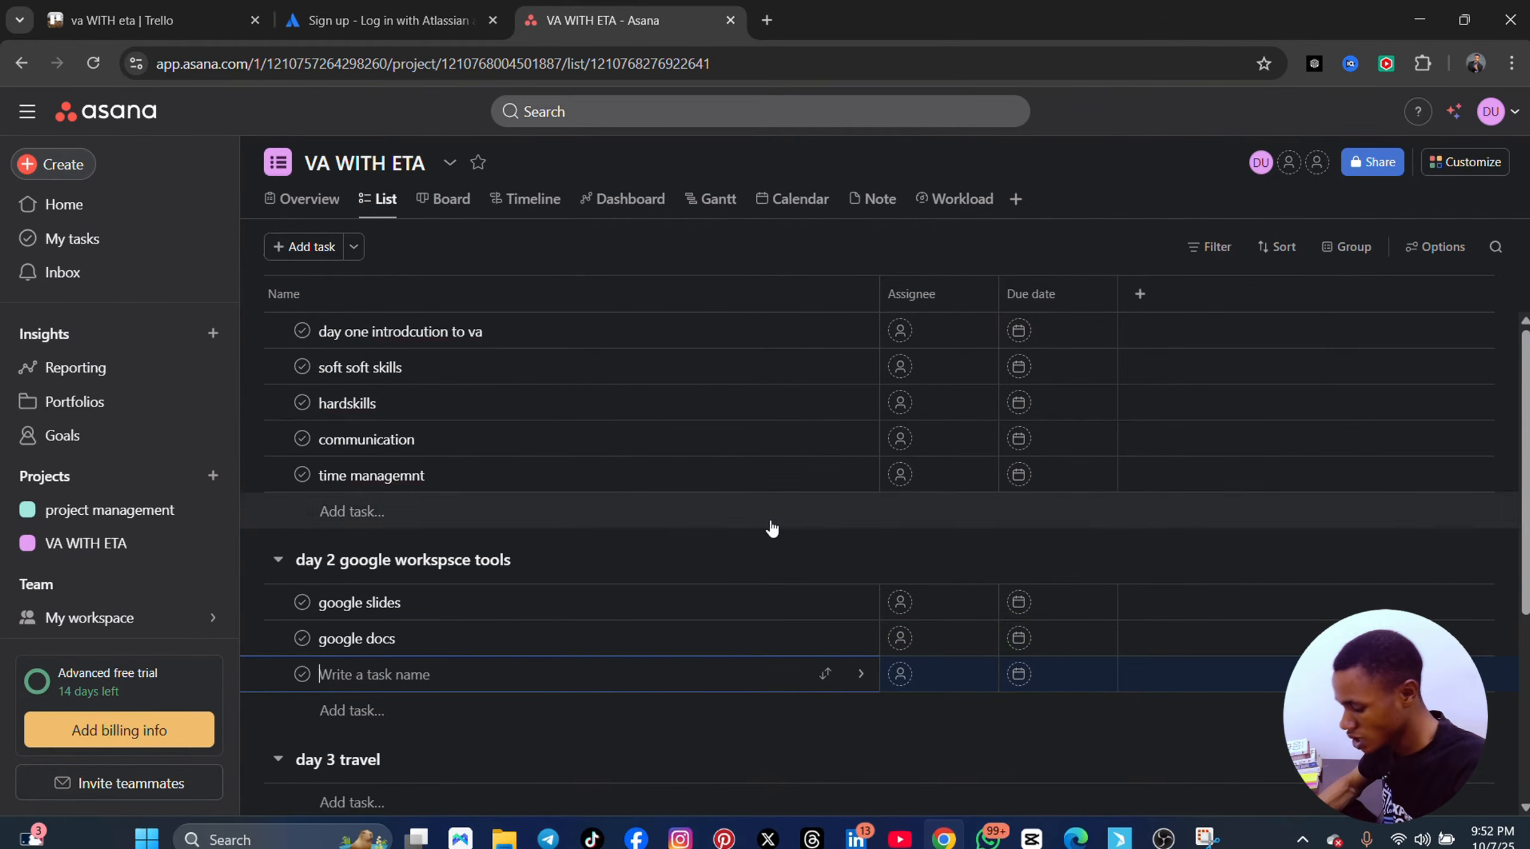
text(drive)
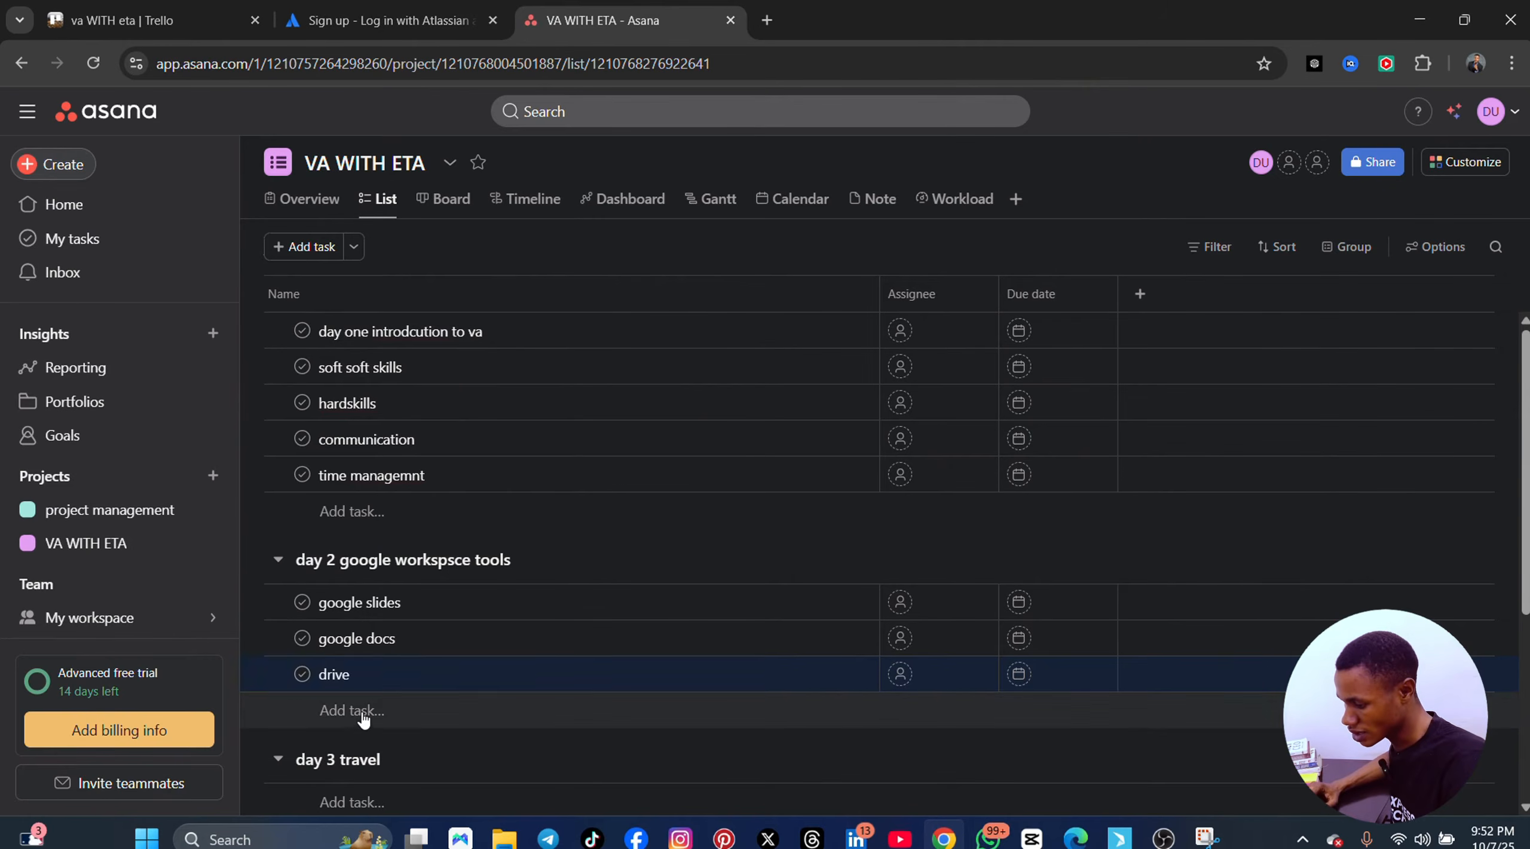
click(326, 711)
text(s)
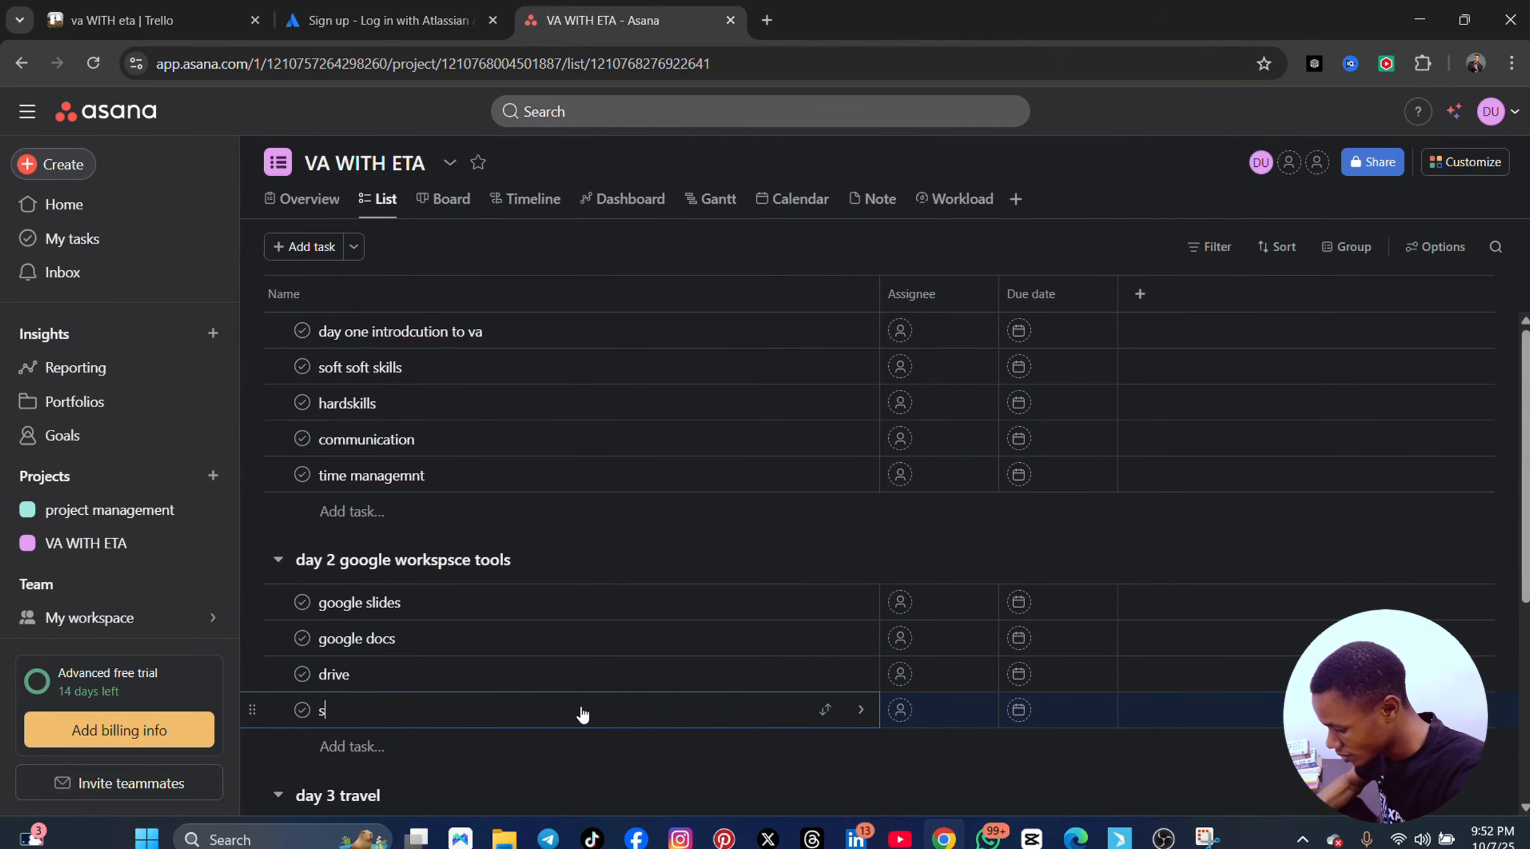
text(g)
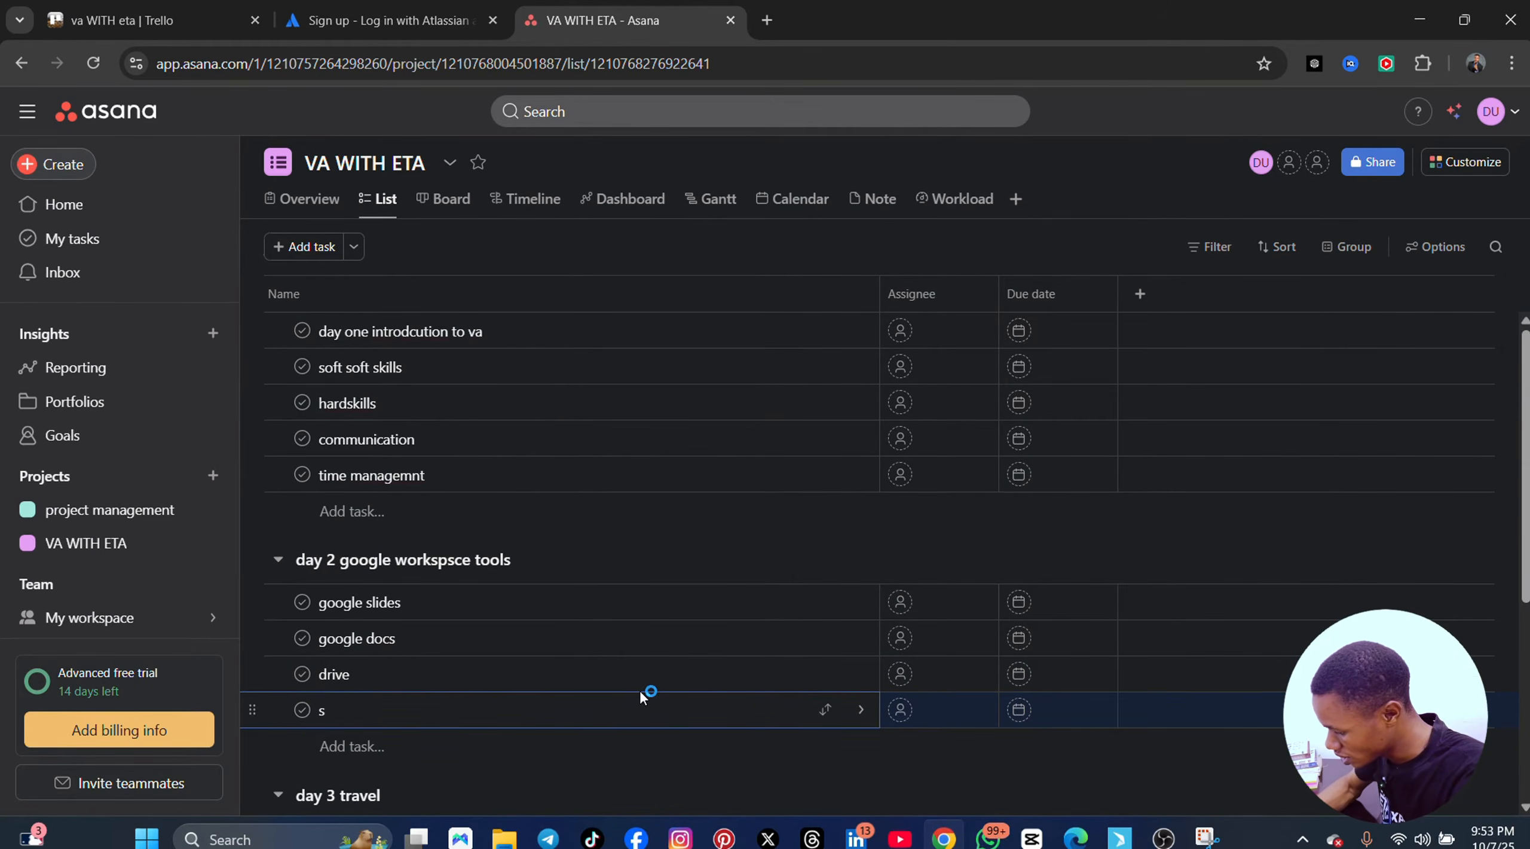
key(BackSpace)
text(googl)
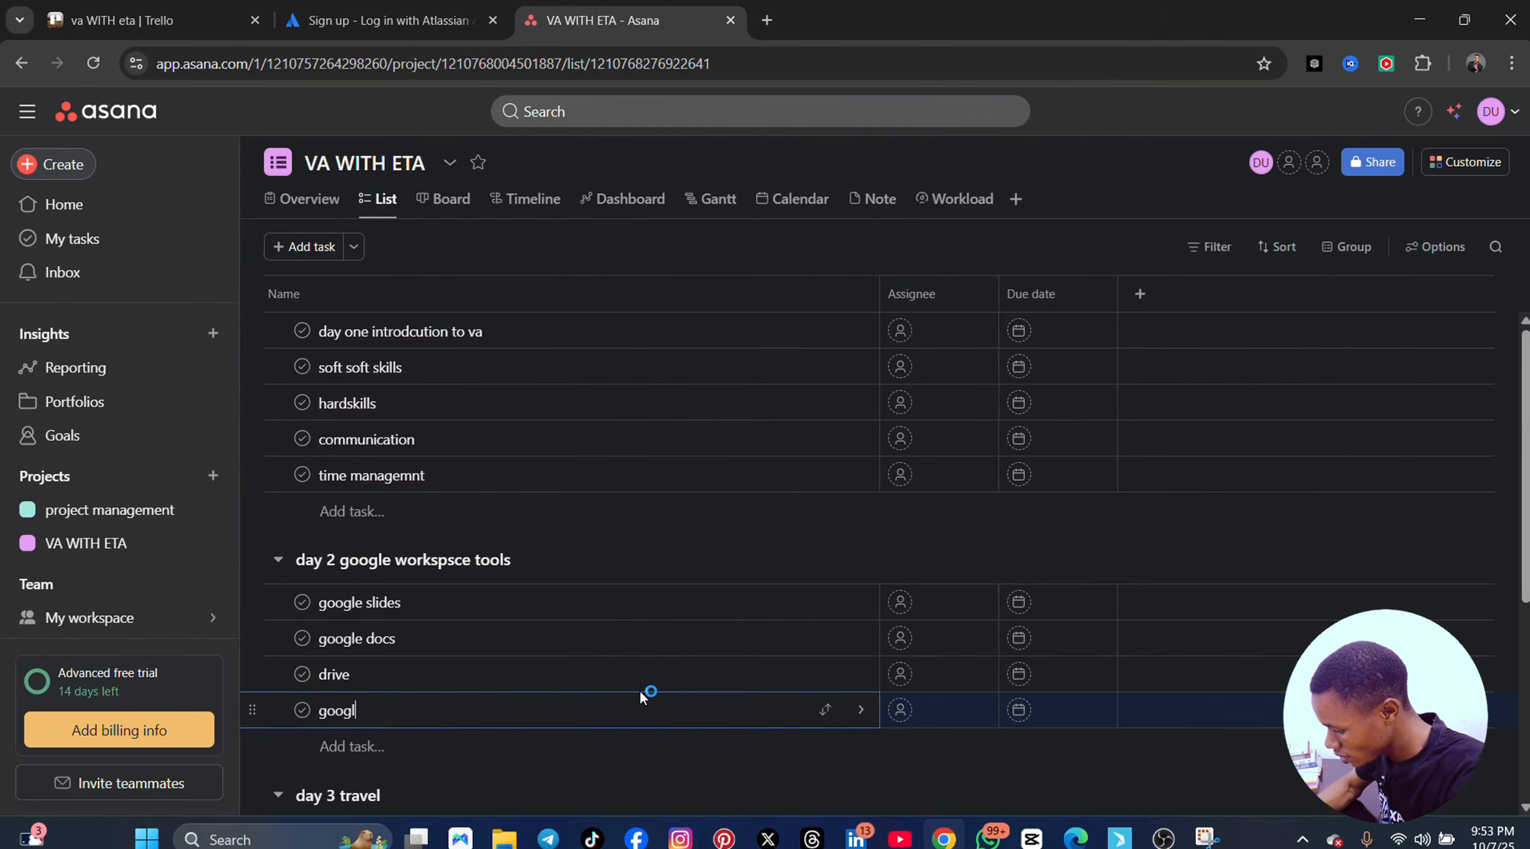
text(e sheet)
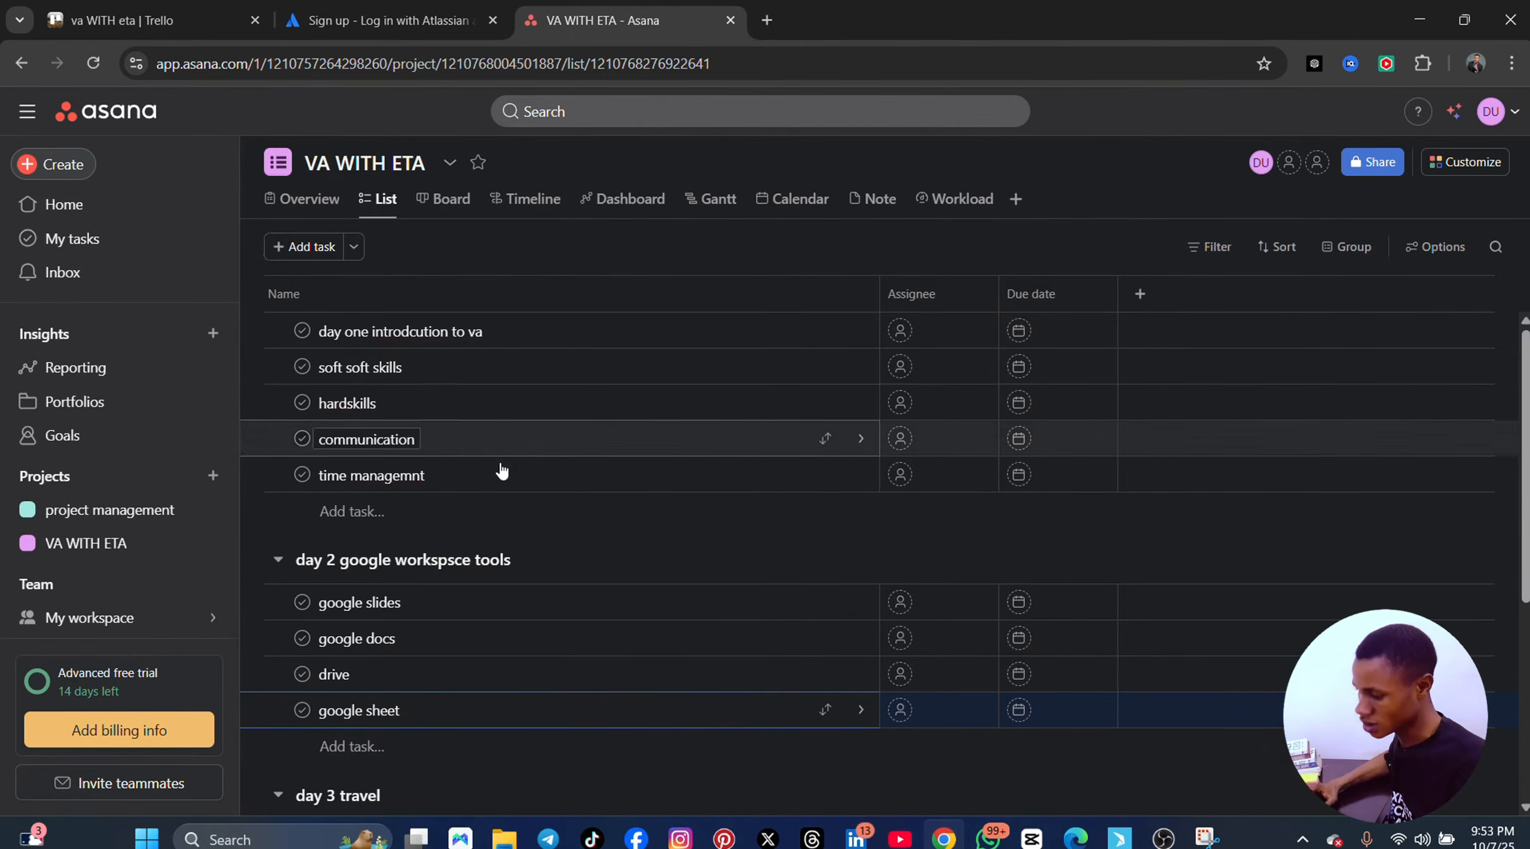
- Add the tasks "canava", "iatra website" and "tritop" to the day 3 travel section
scroll(472, 597, down, 3)
scroll(469, 610, down, 2)
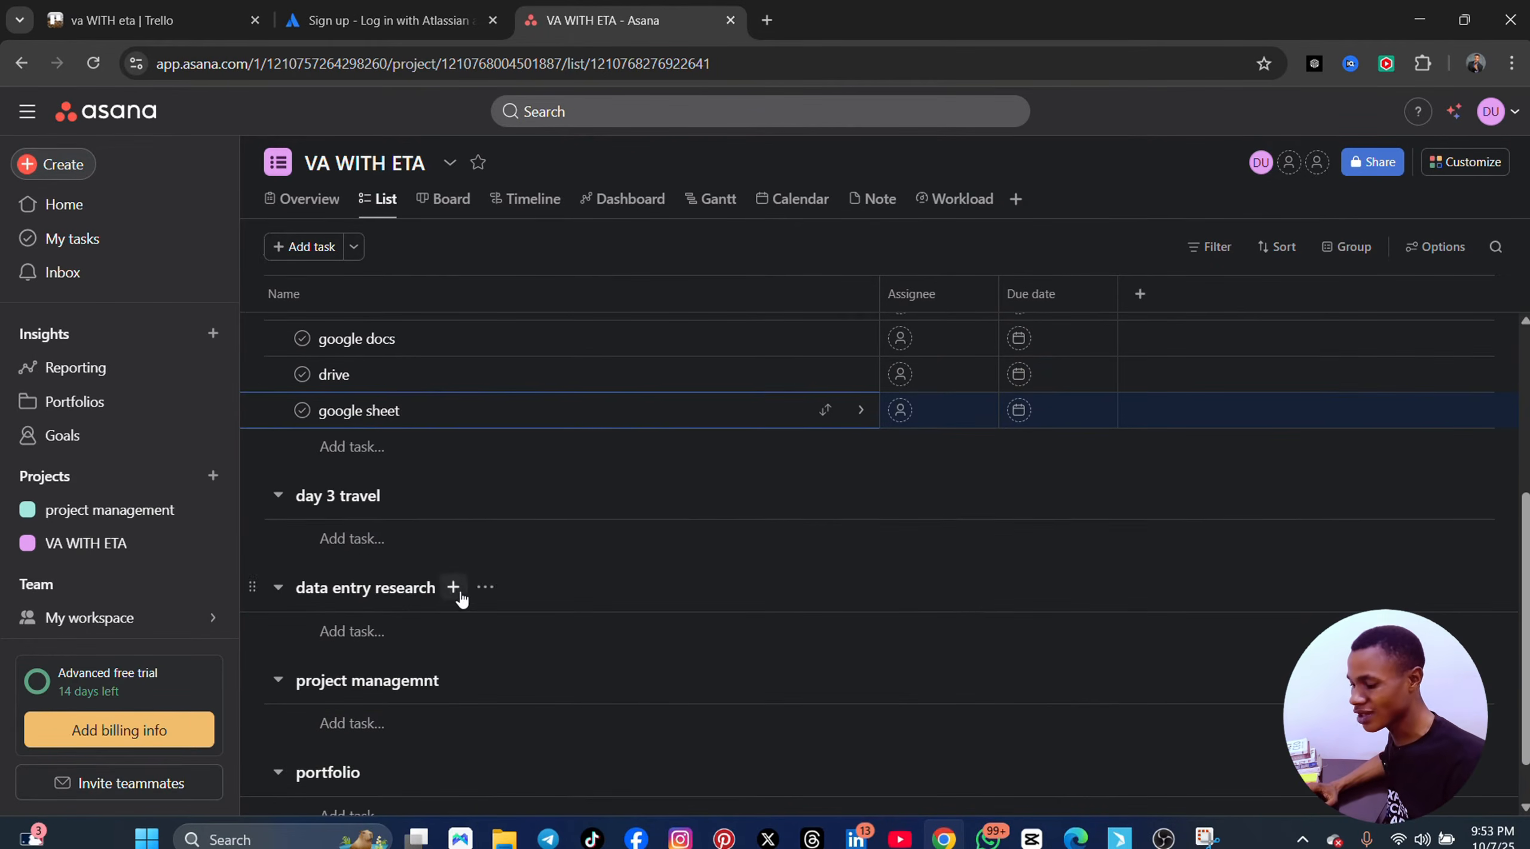
click(353, 544)
text(canav)
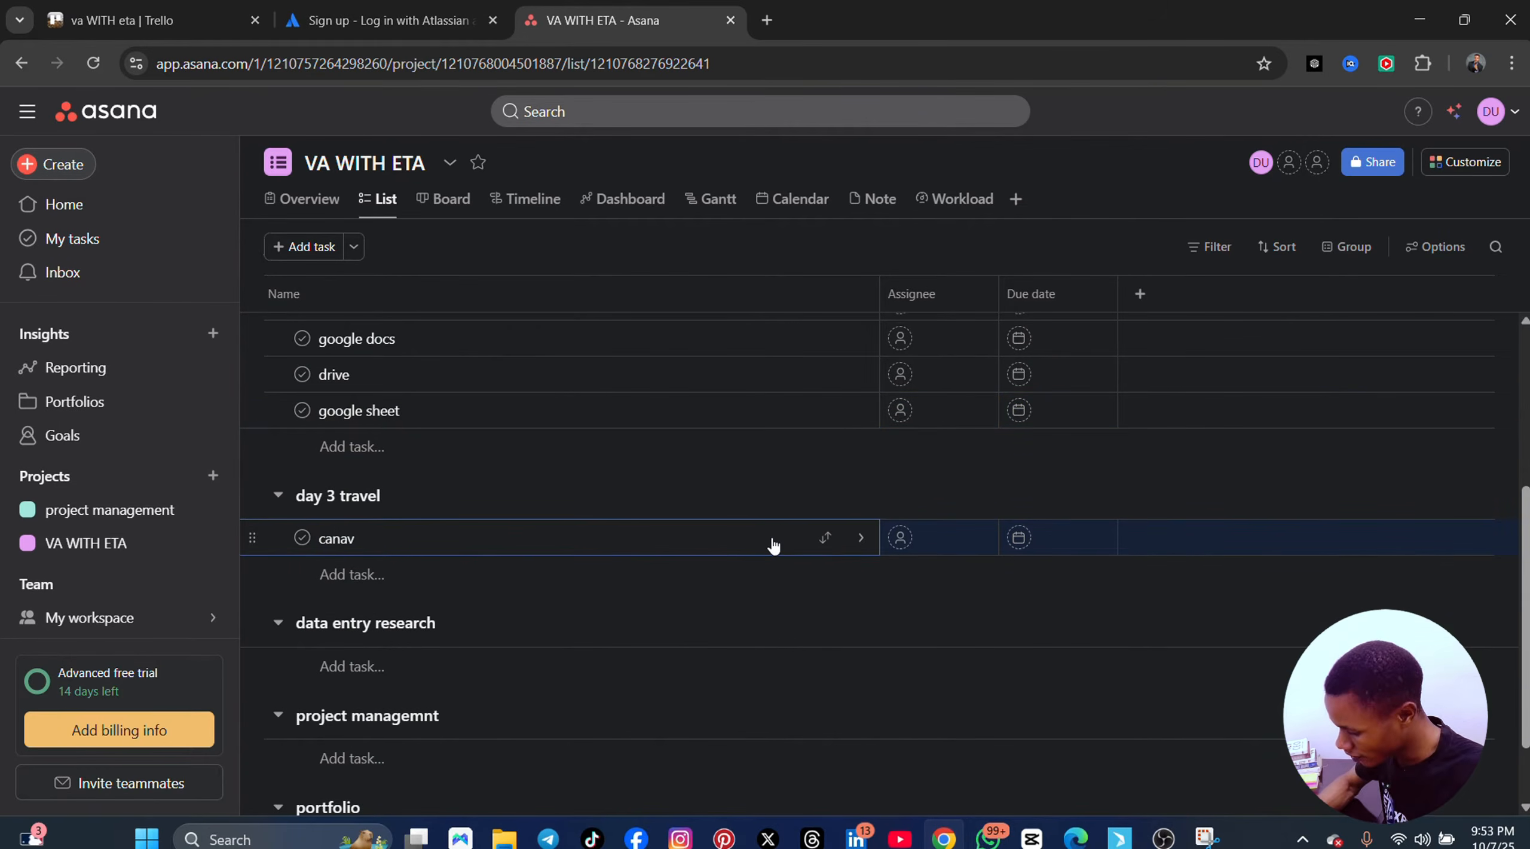
text(a)
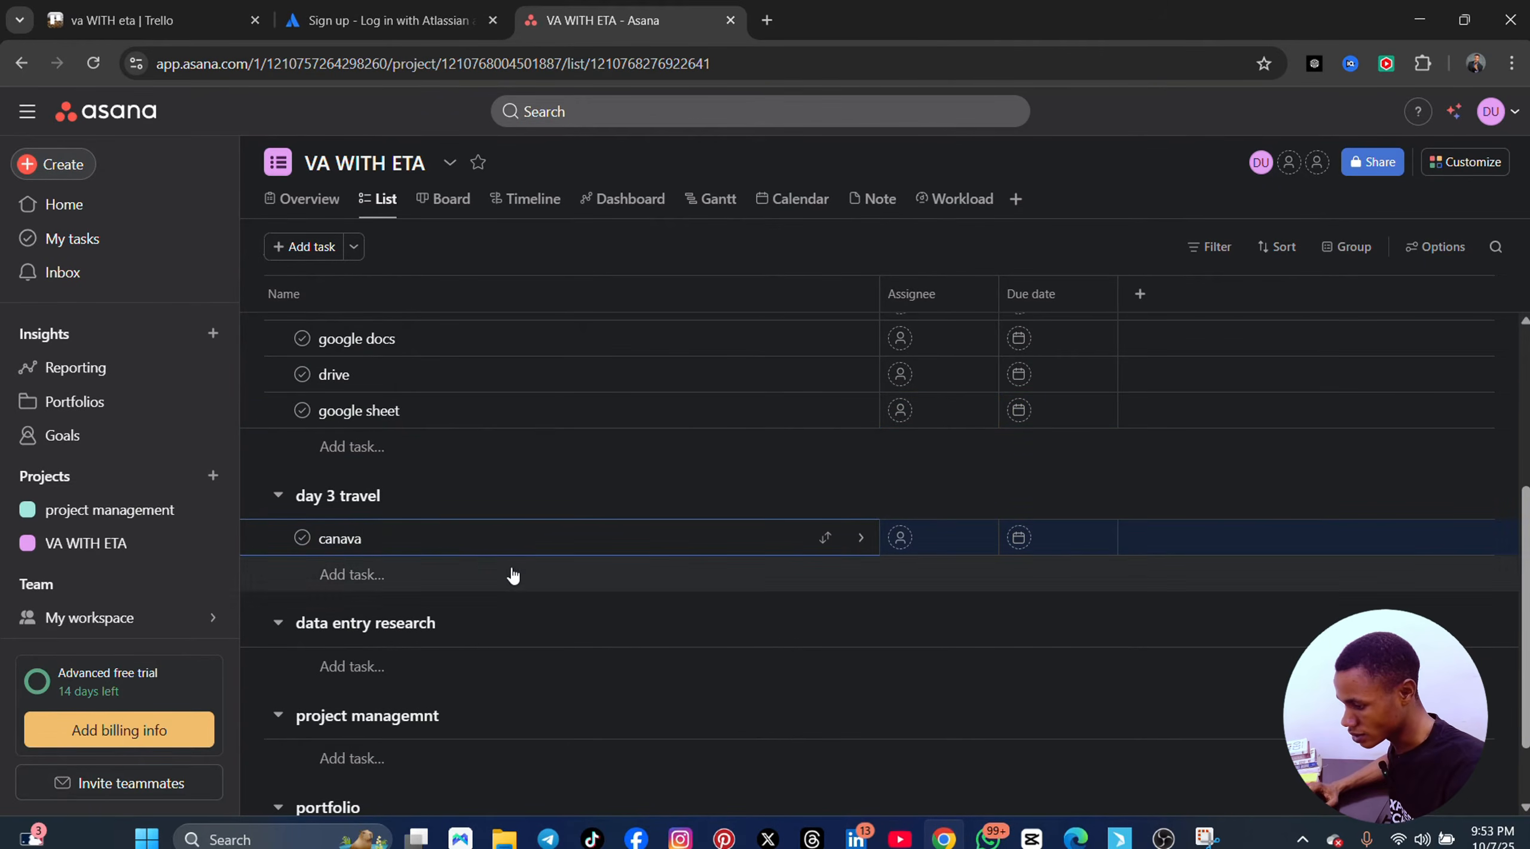
click(354, 580)
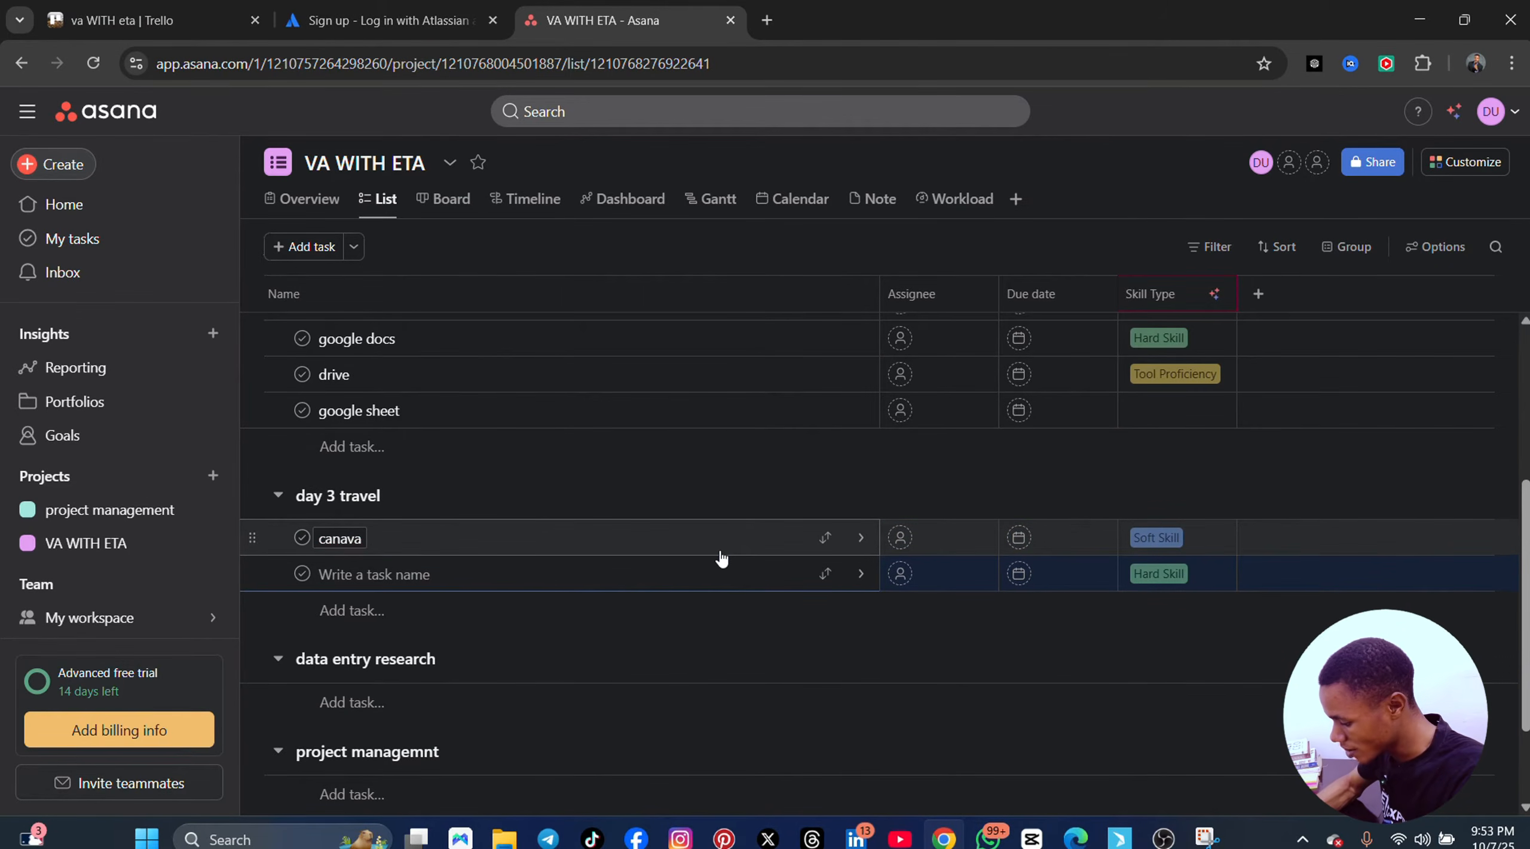
text(iatra websit)
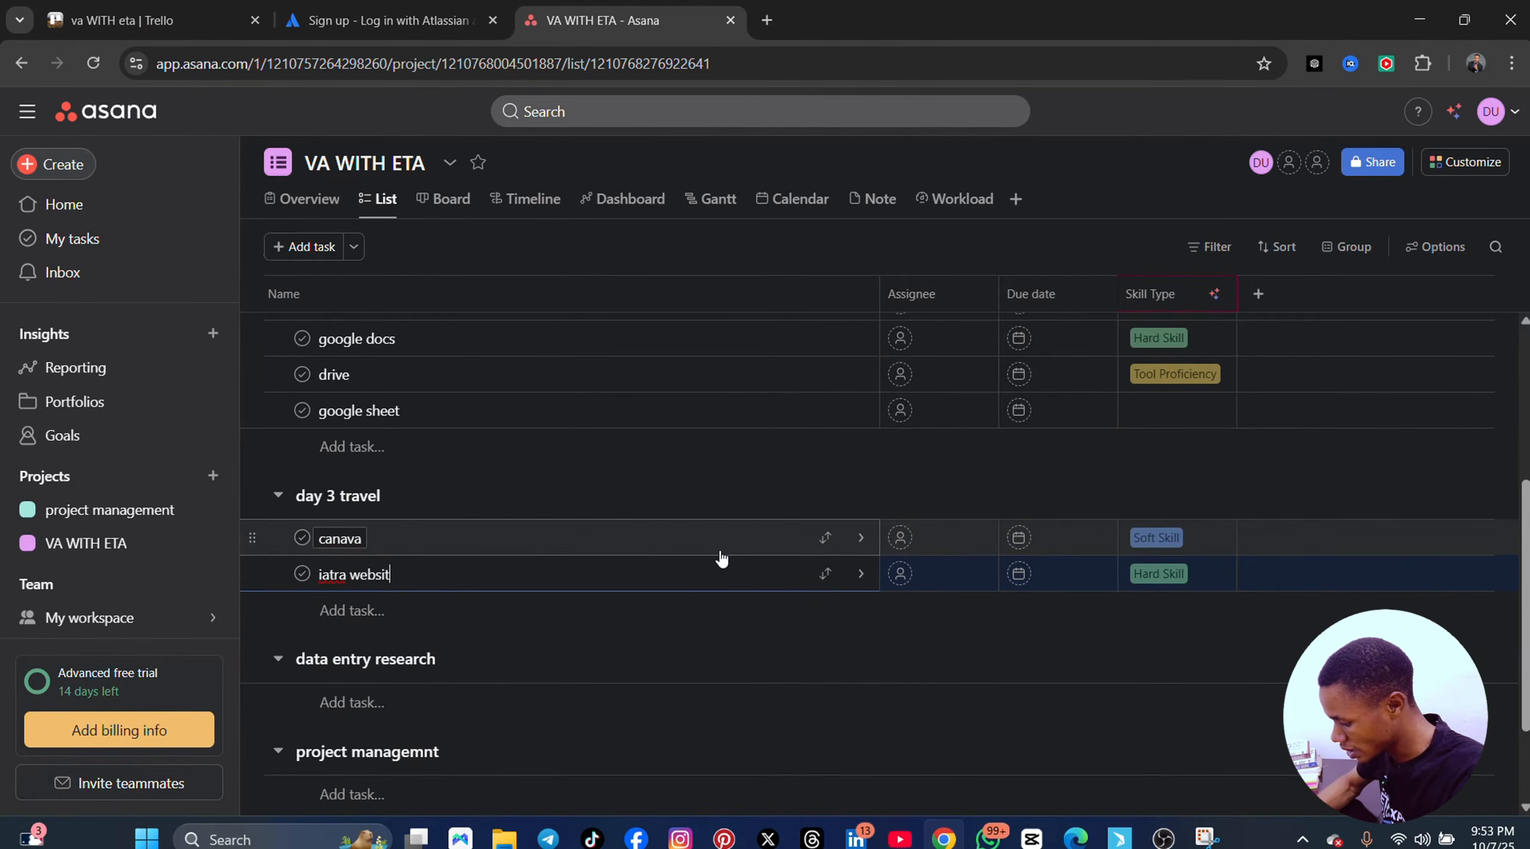
text(e)
click(358, 610)
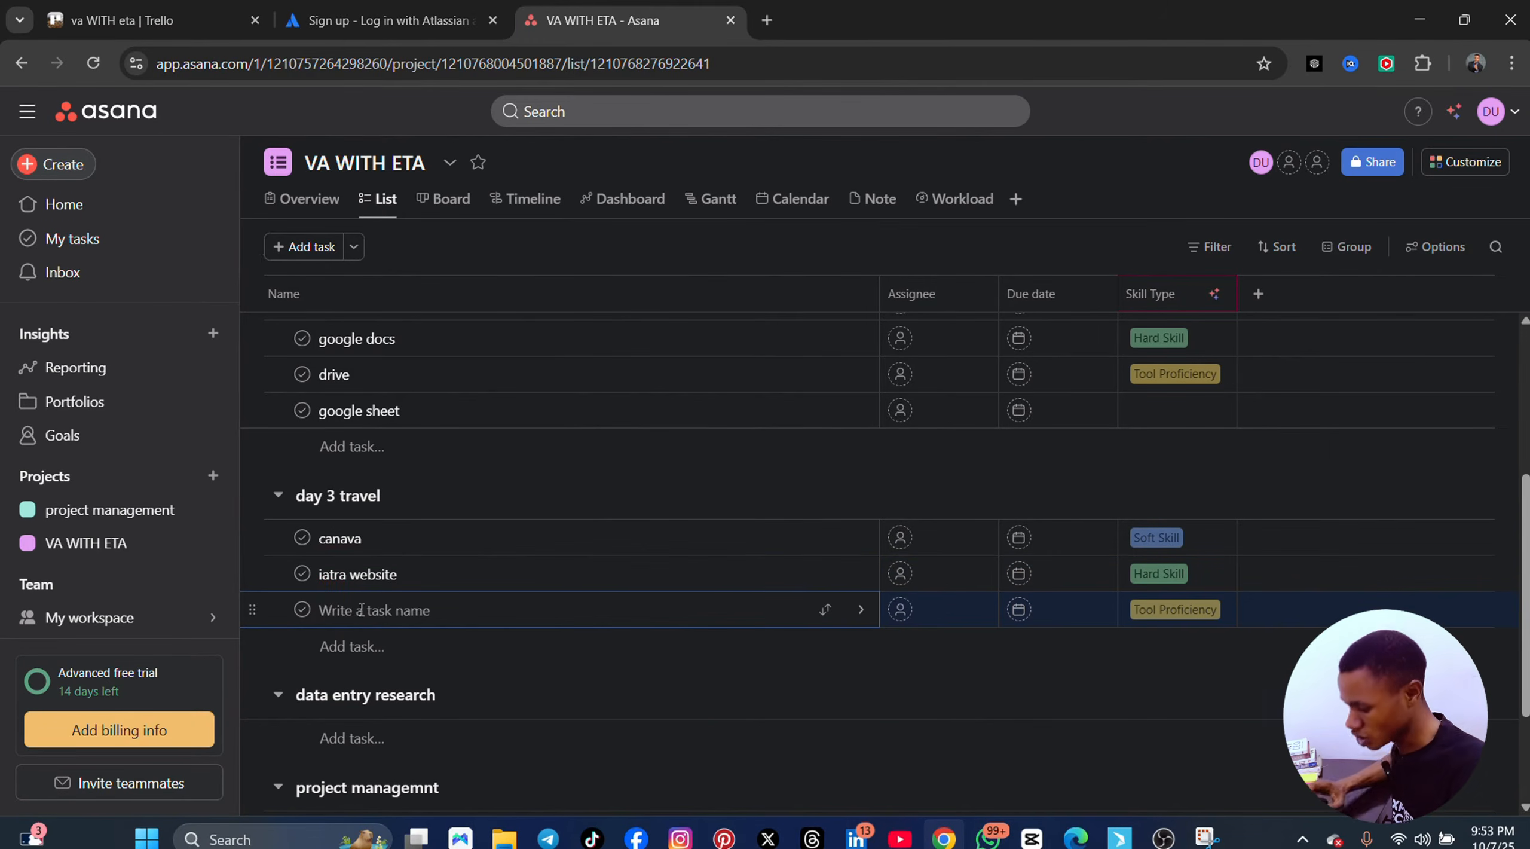
text(tritop)
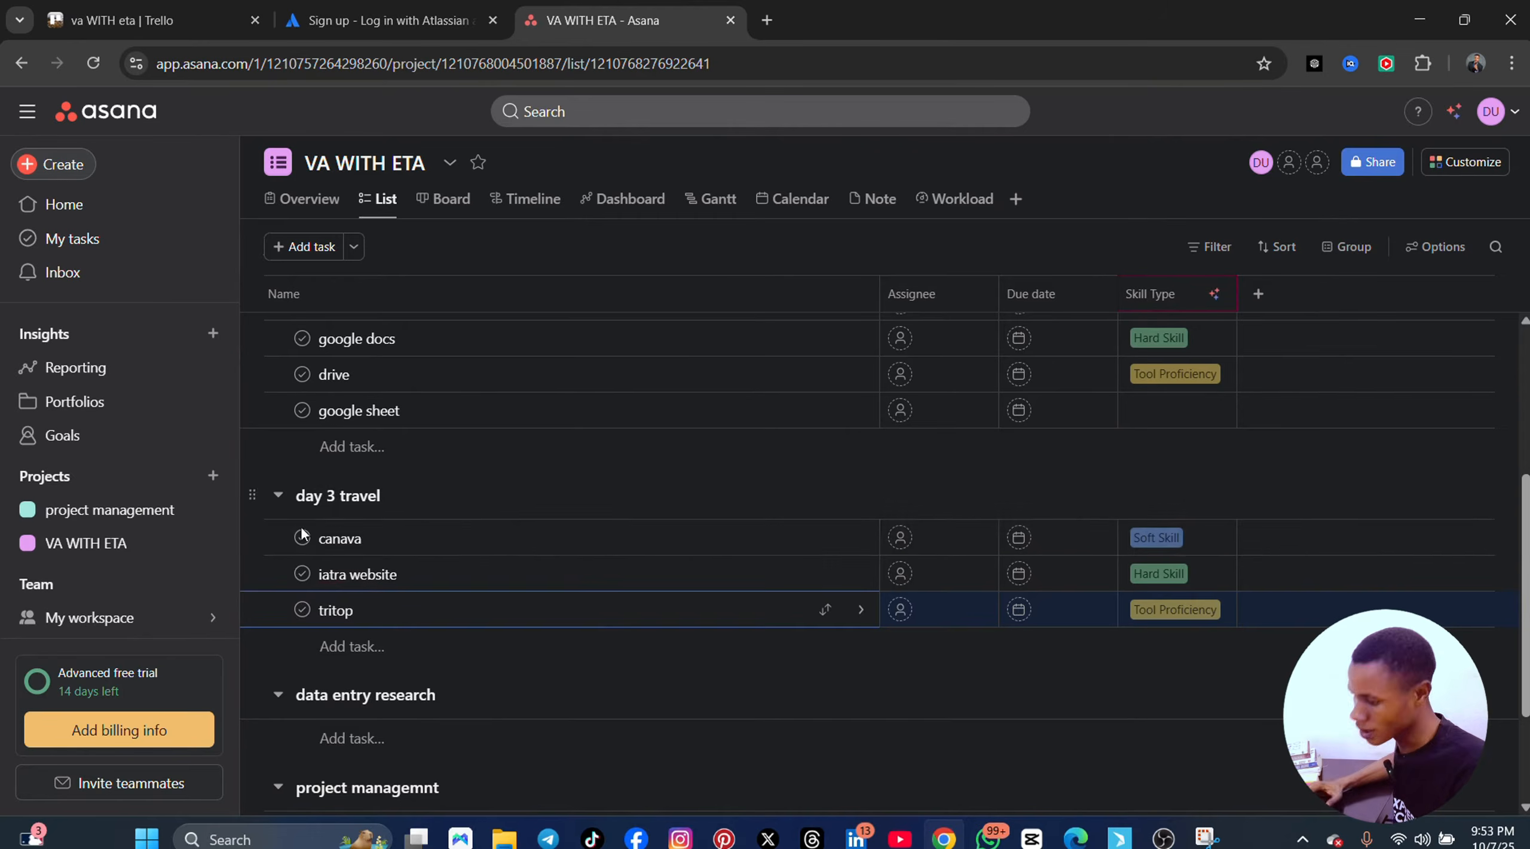
- Add the tasks "canava", "research" and "excell" to the data entry research section
scroll(382, 597, down, 3)
click(367, 571)
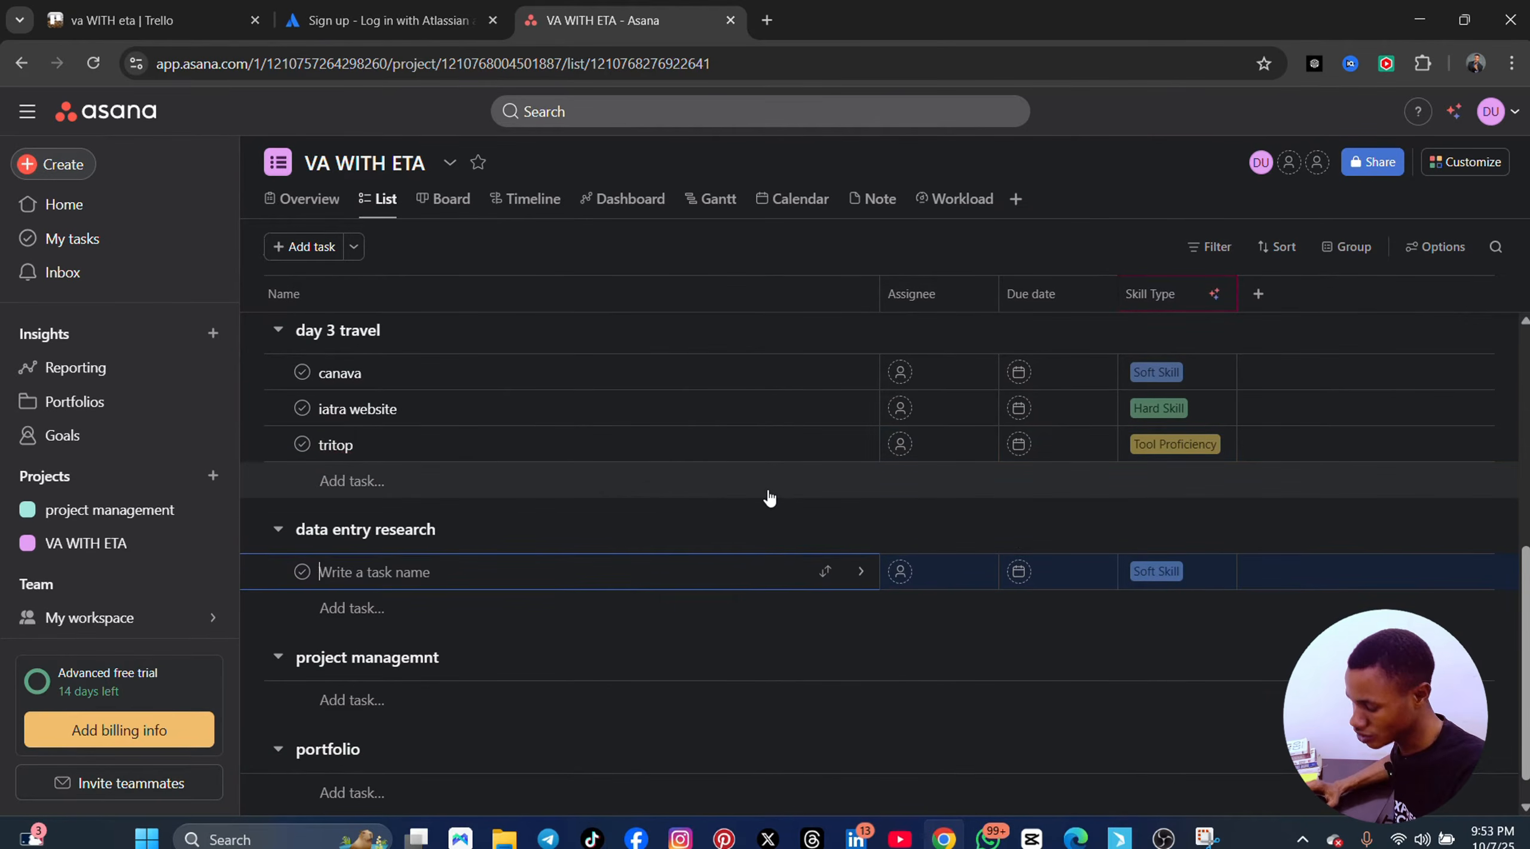
text(canava)
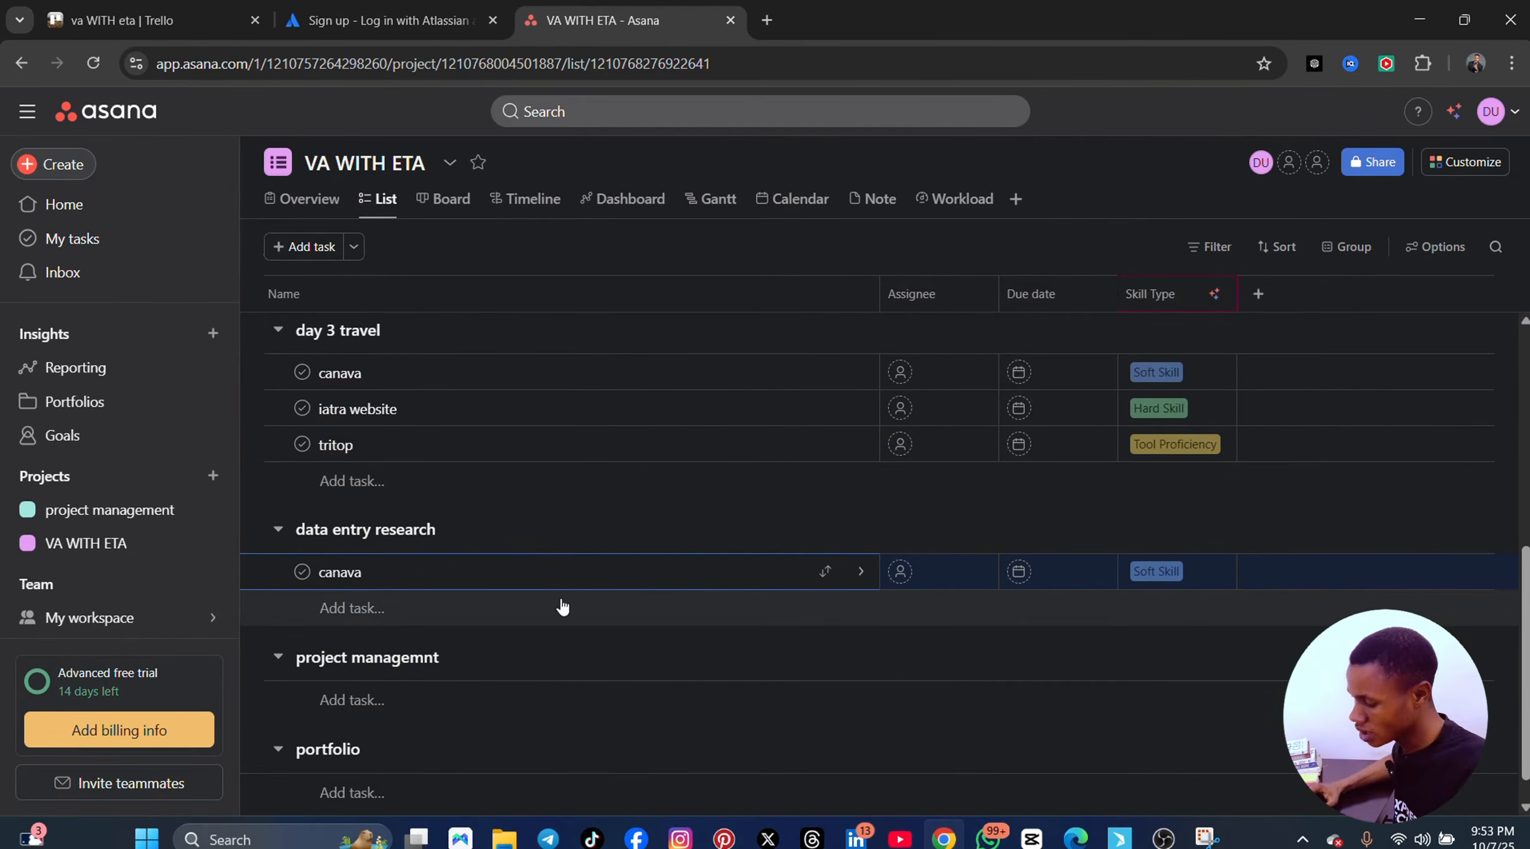
click(375, 610)
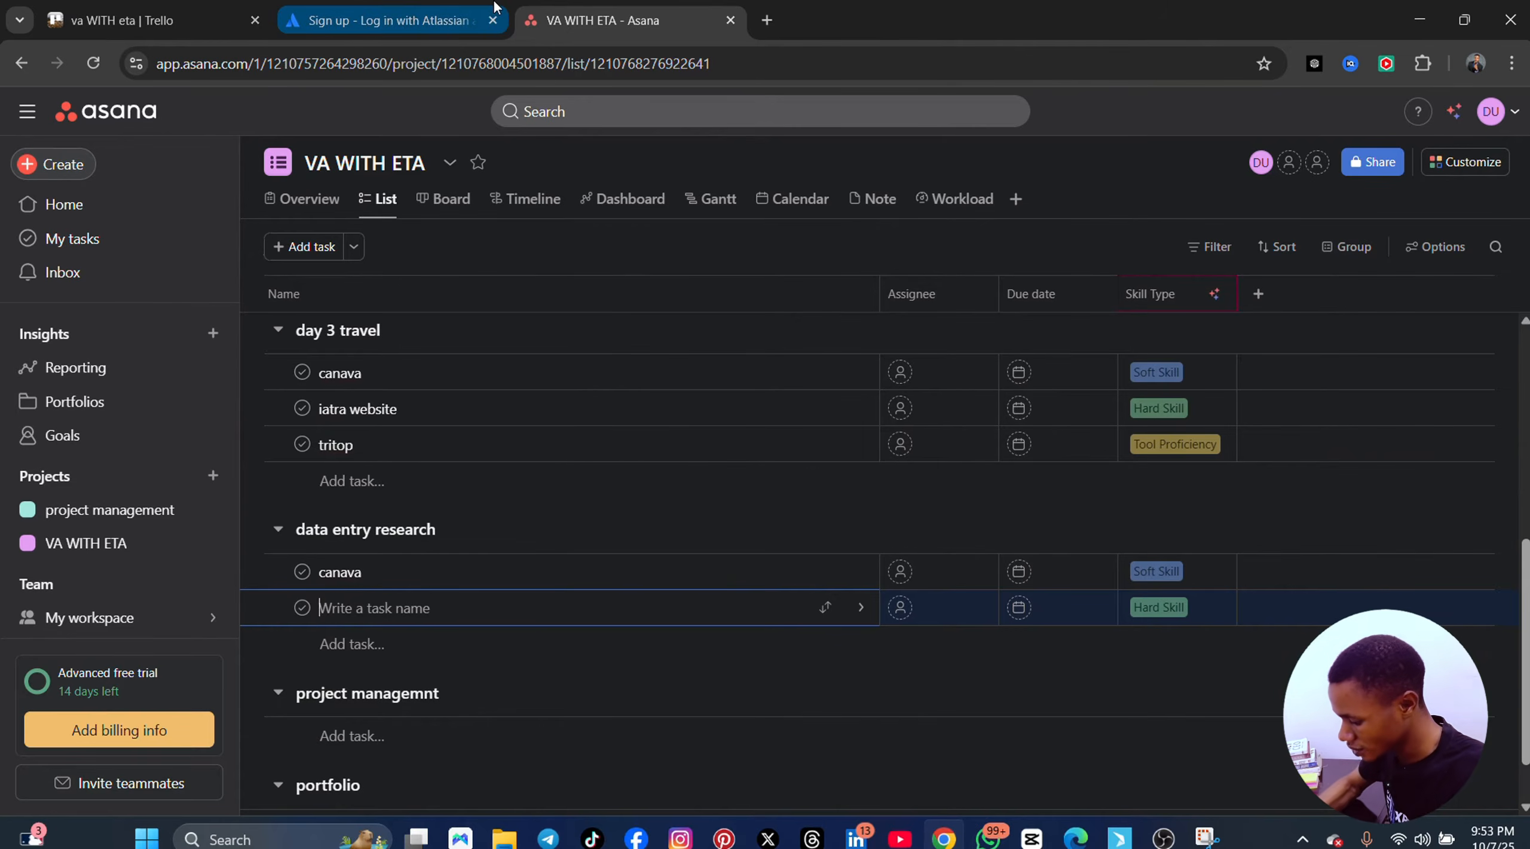
text(researc)
text(h)
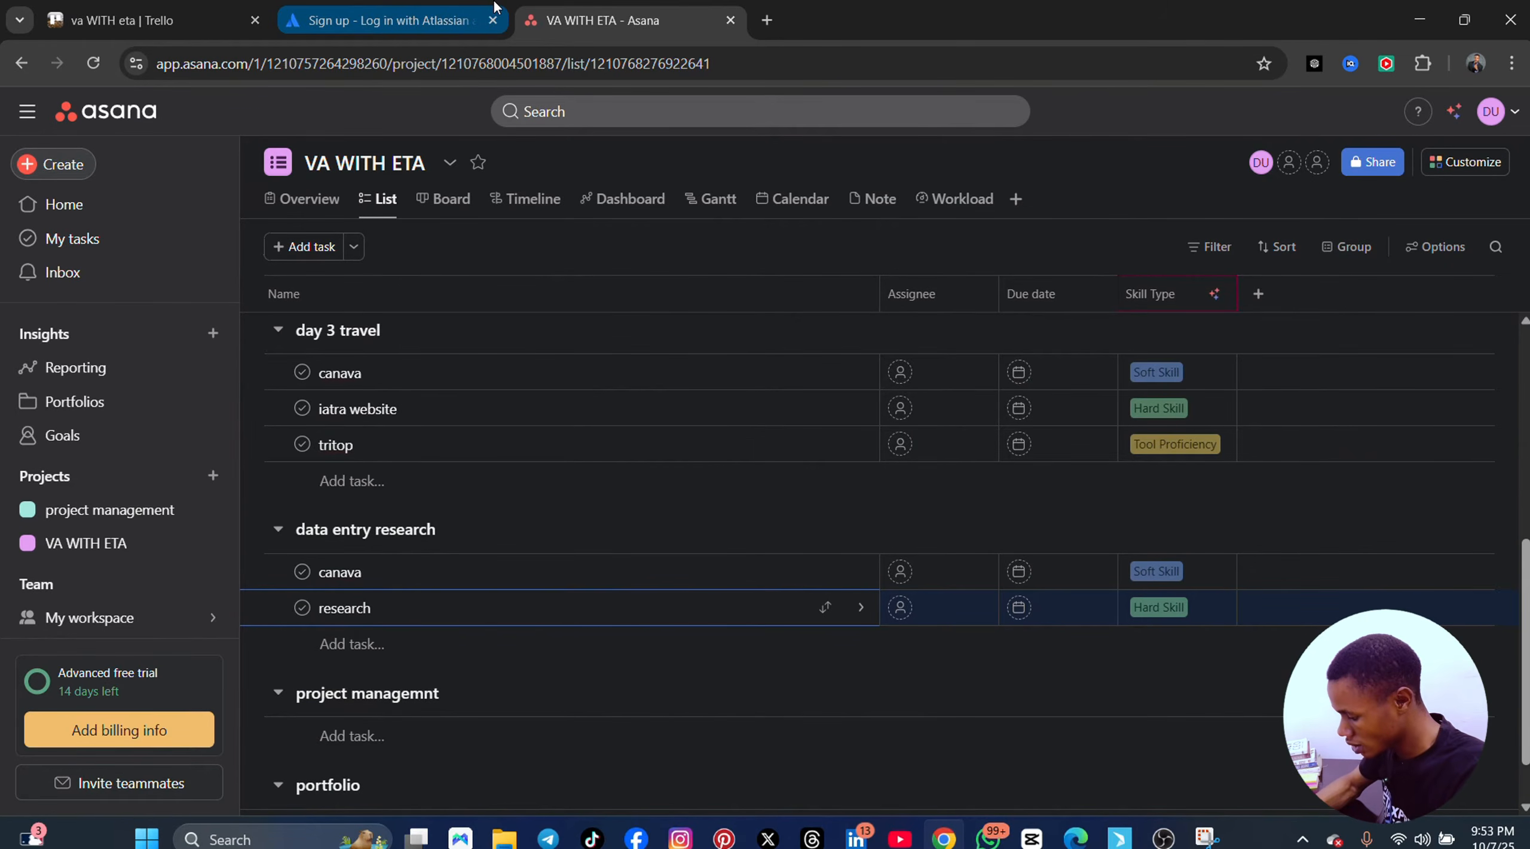
key(Return)
text(excell)
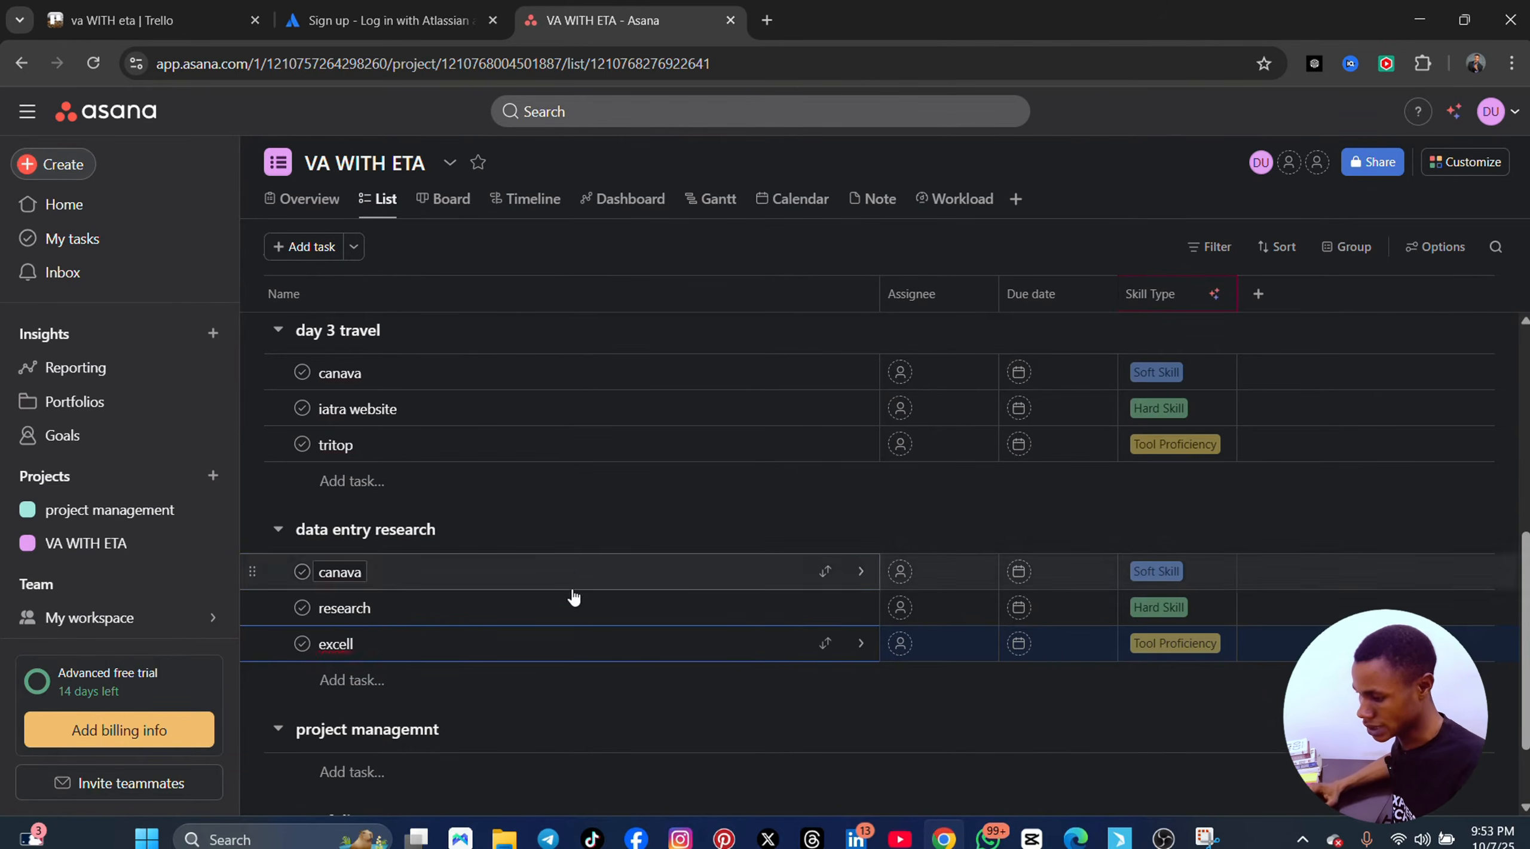
- Add the tasks "asana" and "trello" to the project managemnt section
scroll(410, 656, down, 2)
click(404, 656)
text(asana)
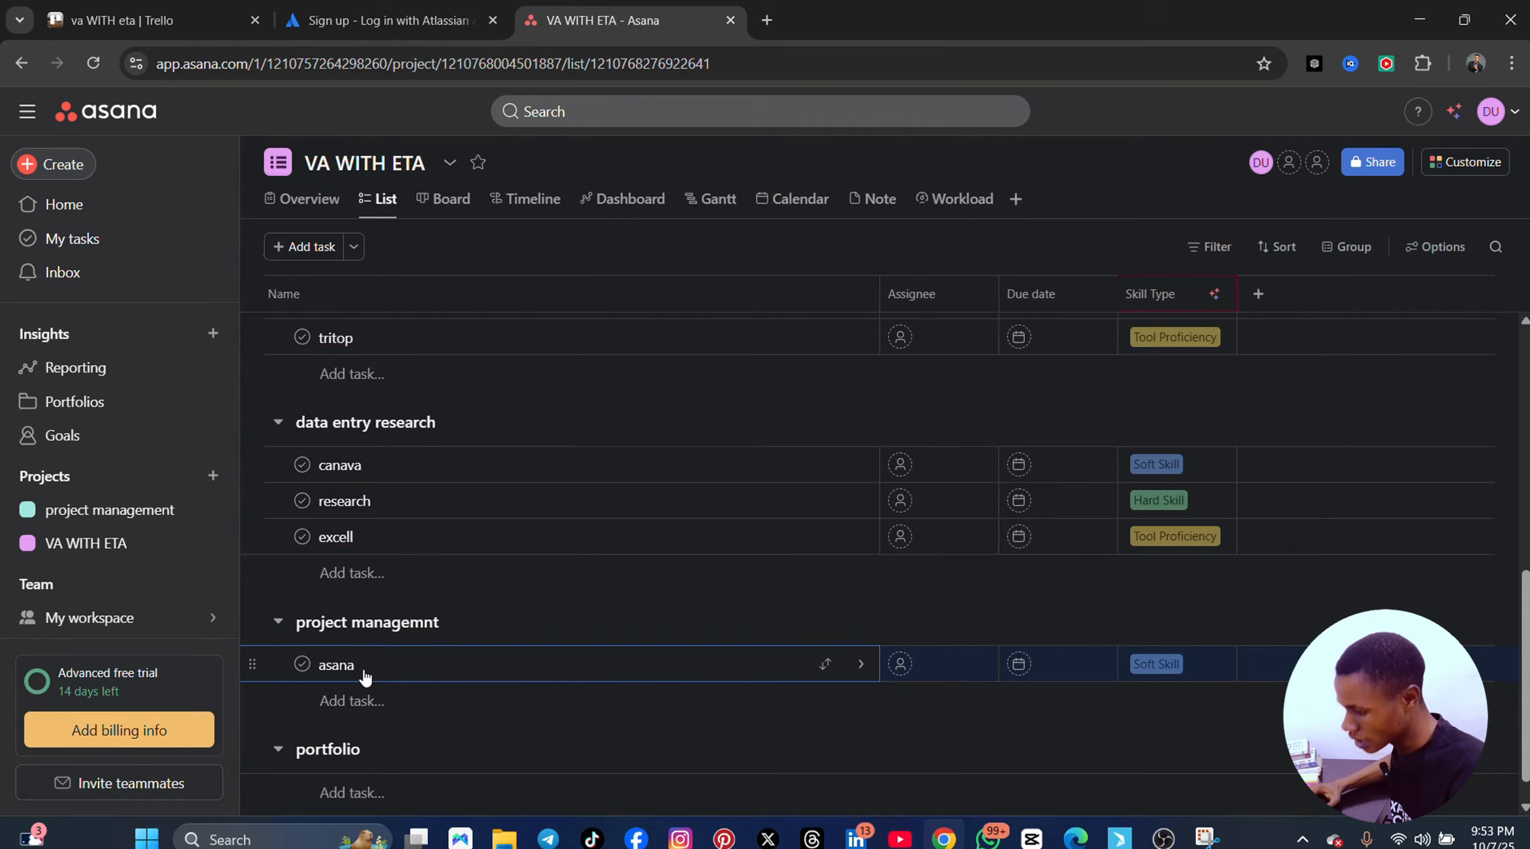
click(385, 699)
text(trello)
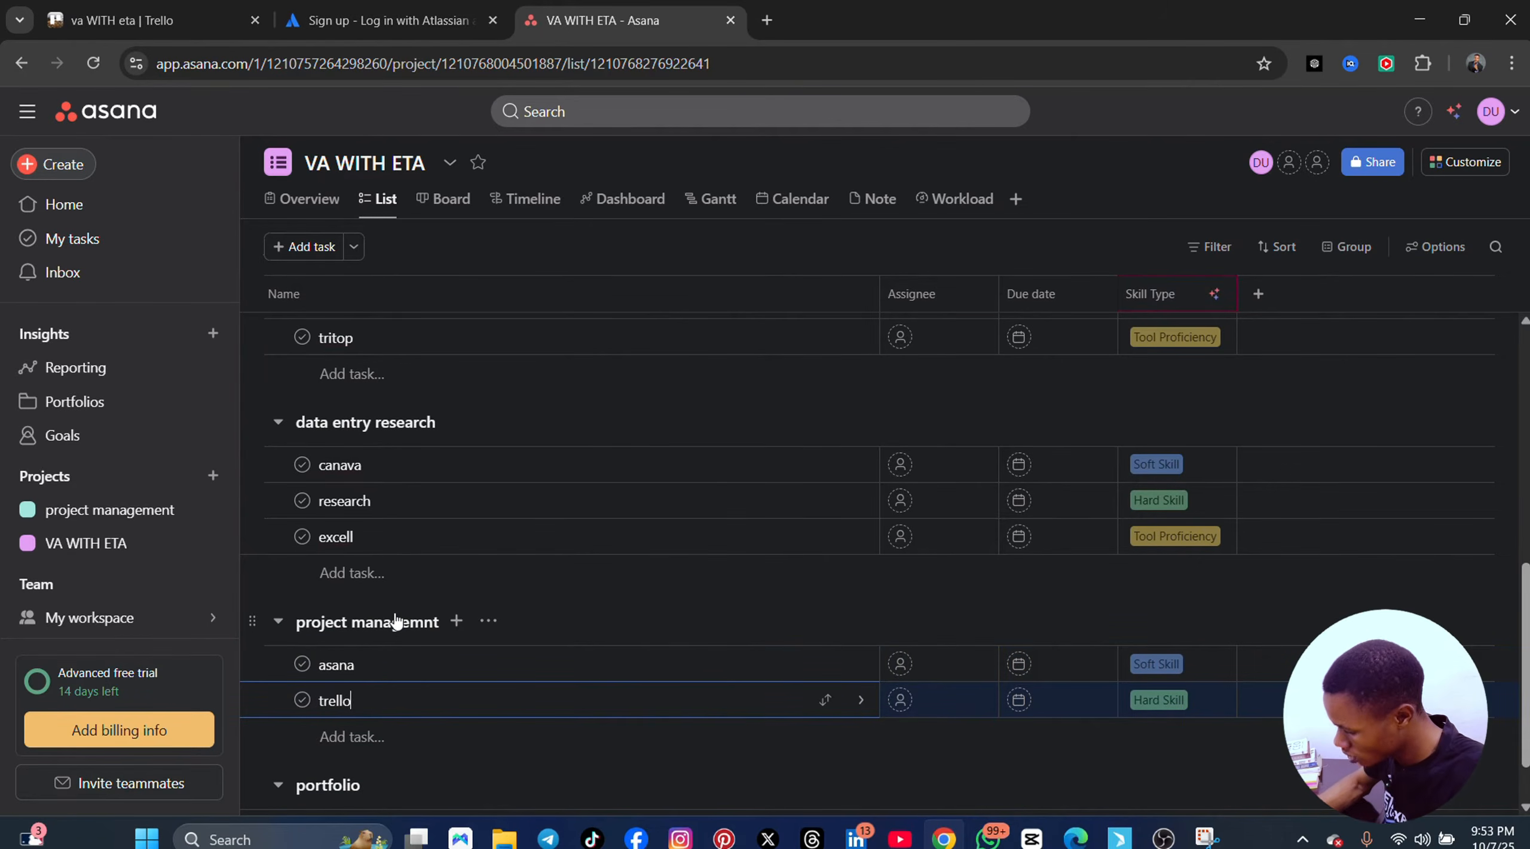
- Add the task "zappier" below "trello" in the project managemnt section
click(320, 736)
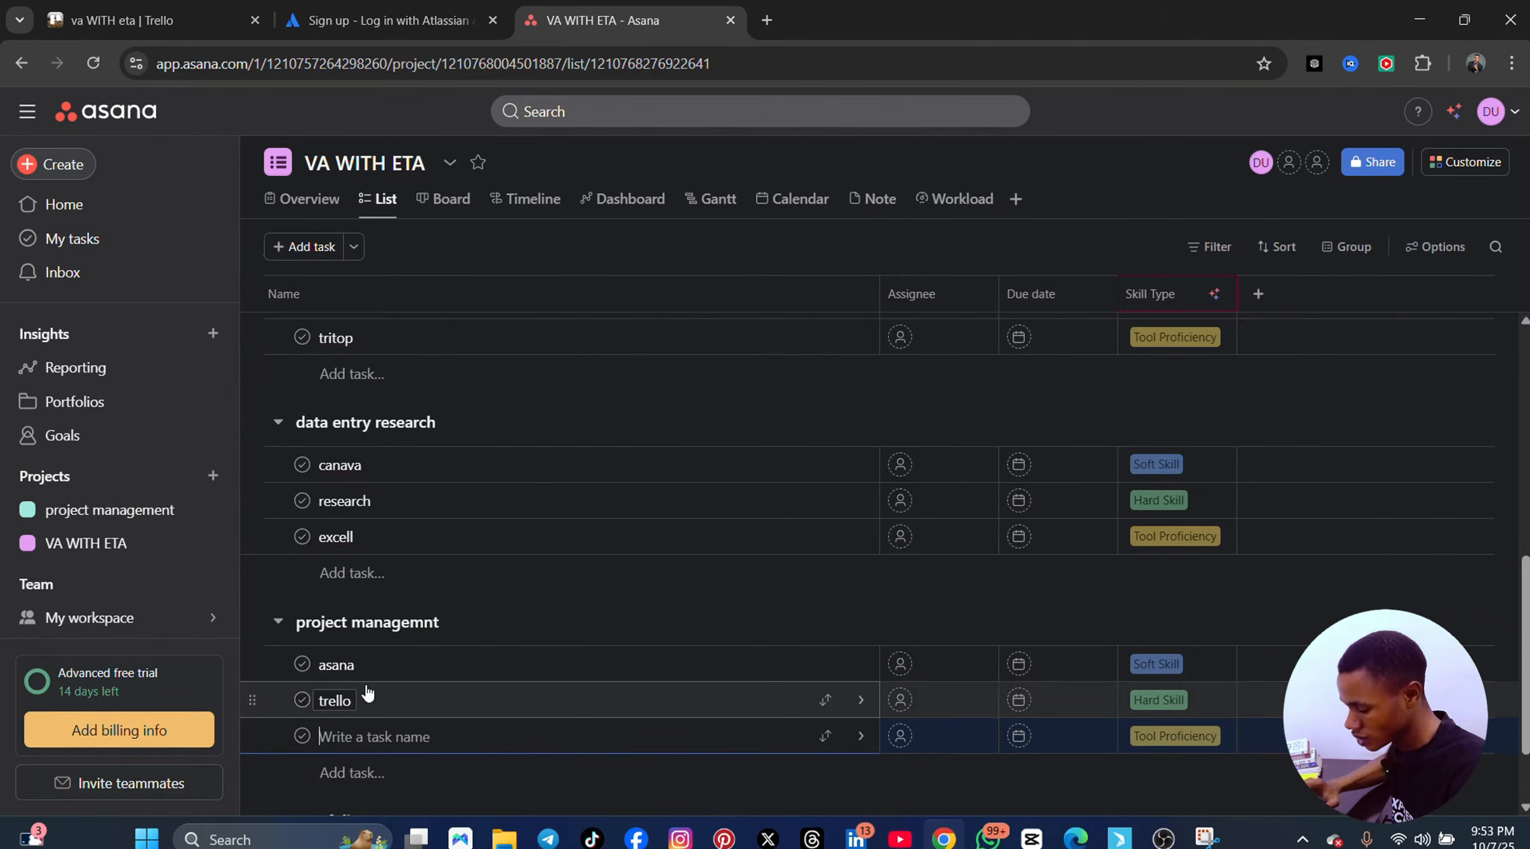
text(zappier)
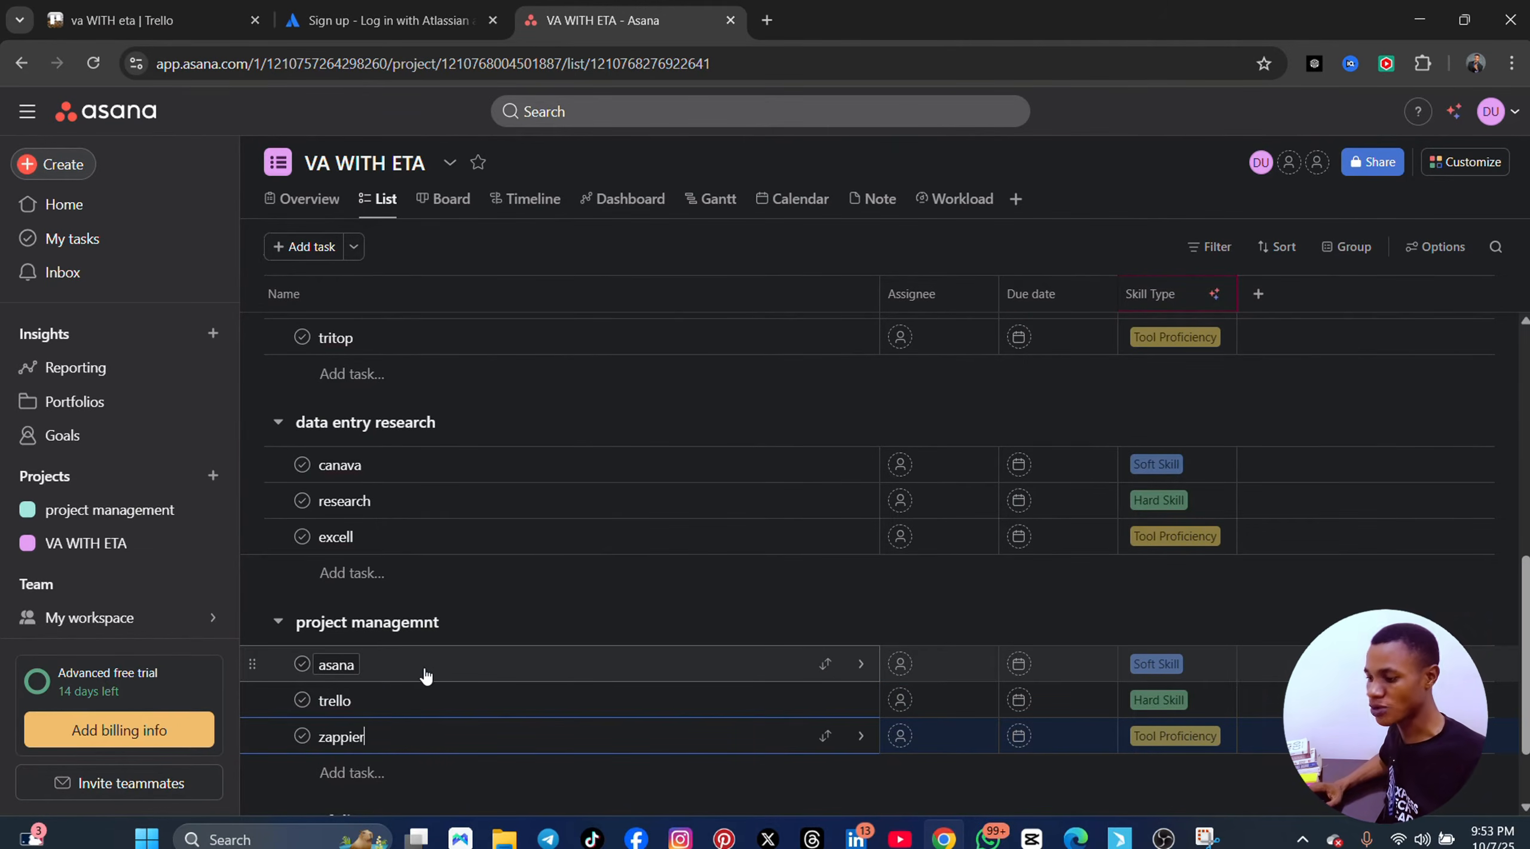
scroll(413, 675, up, 10)
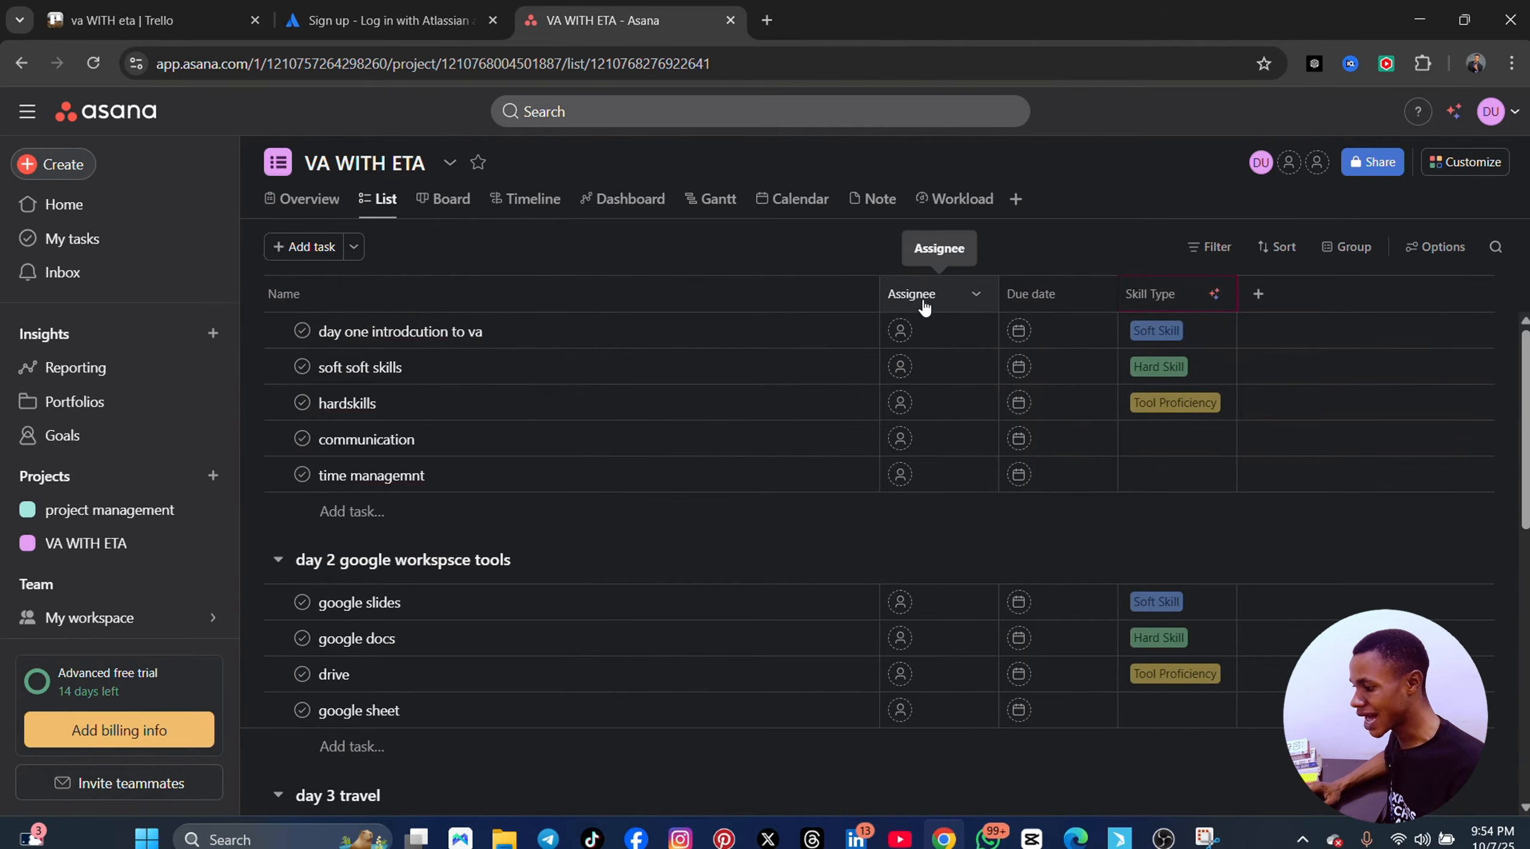
click(914, 440)
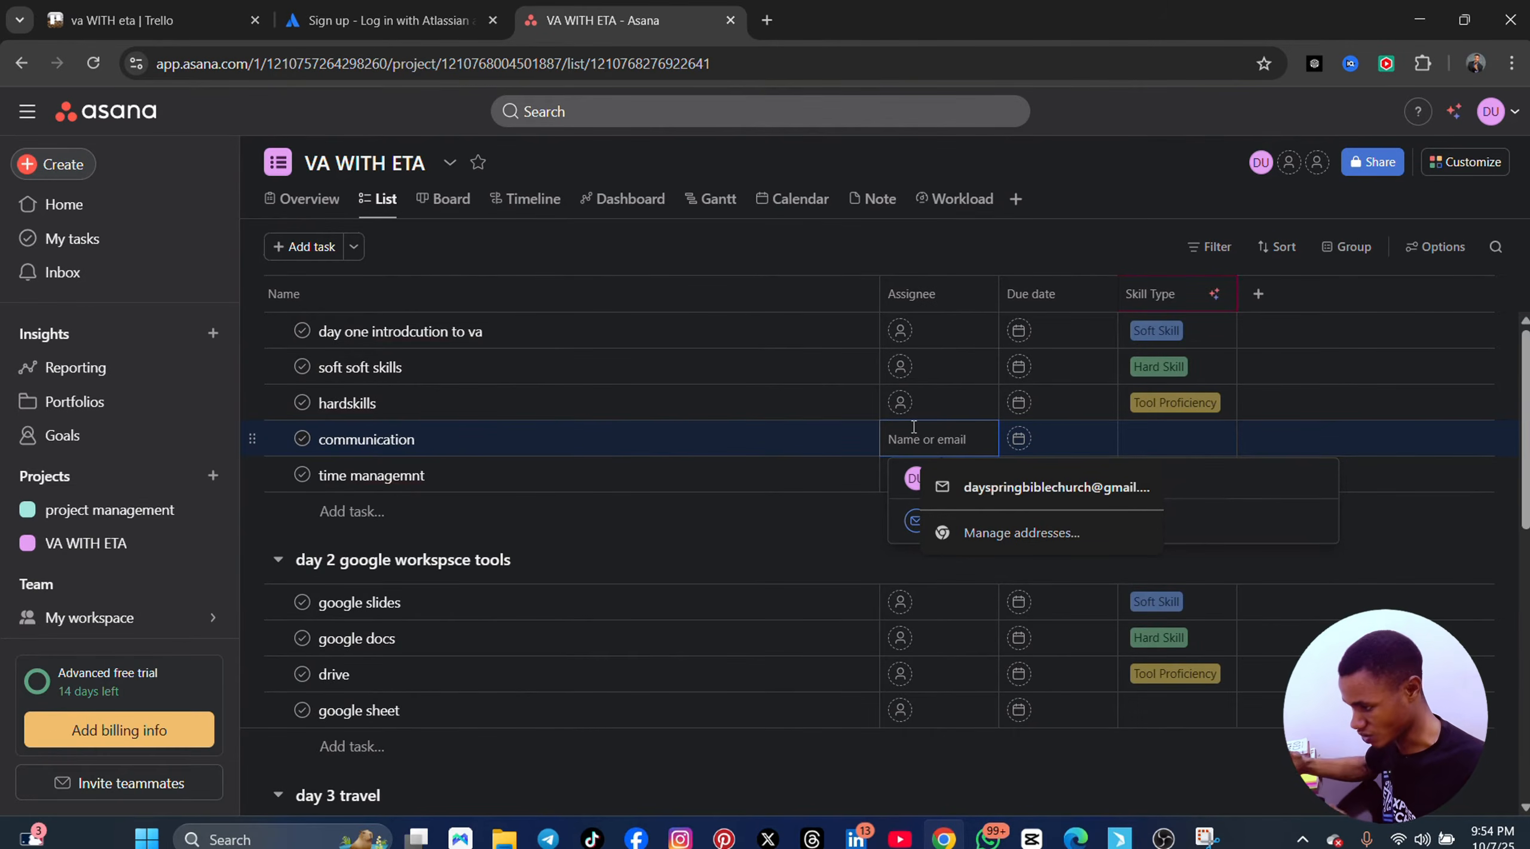
click(813, 447)
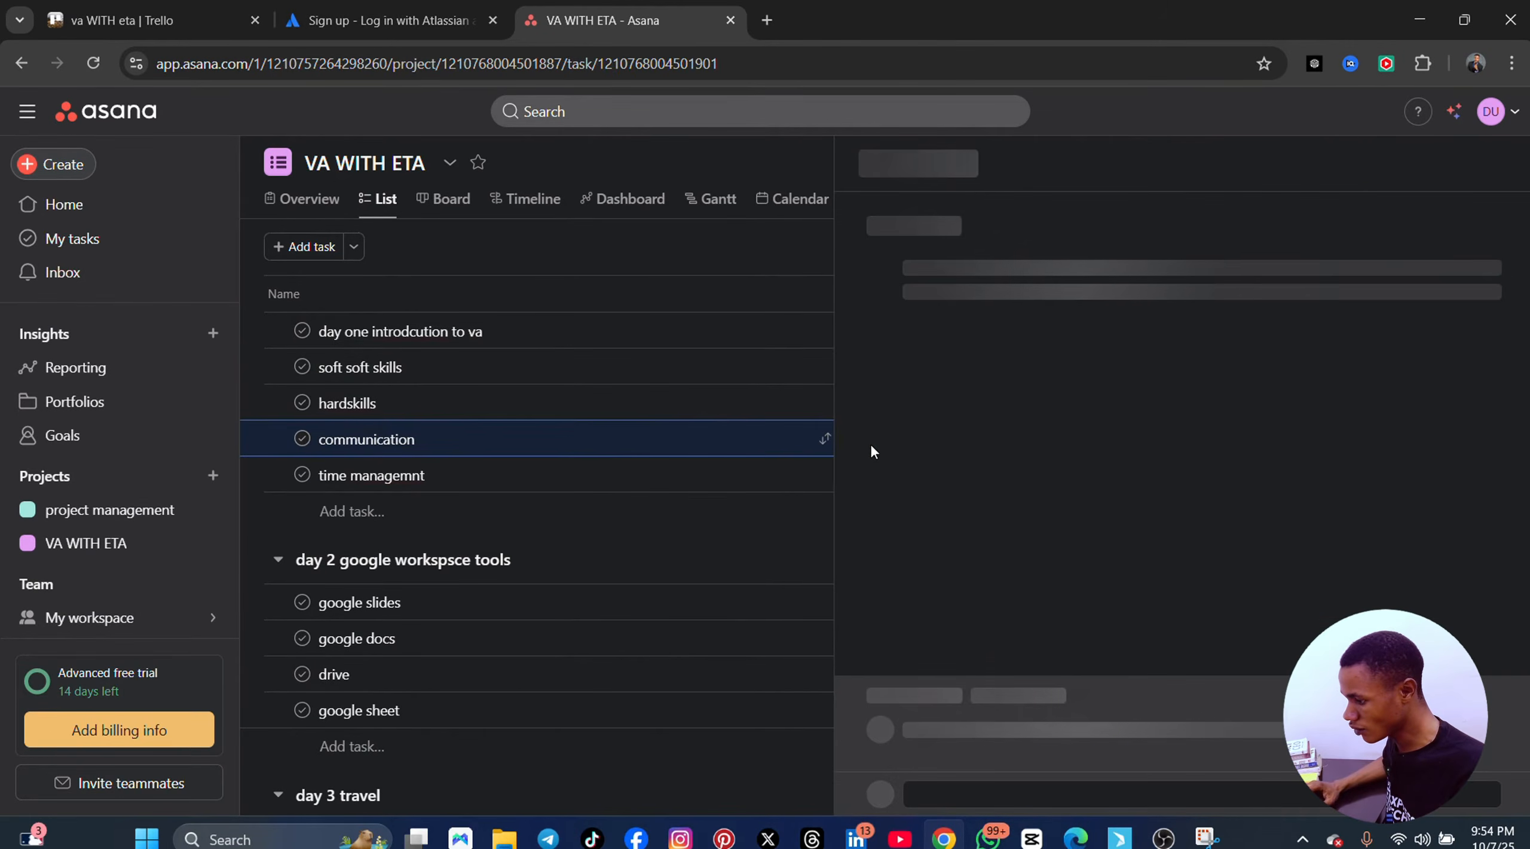
click(751, 410)
click(785, 440)
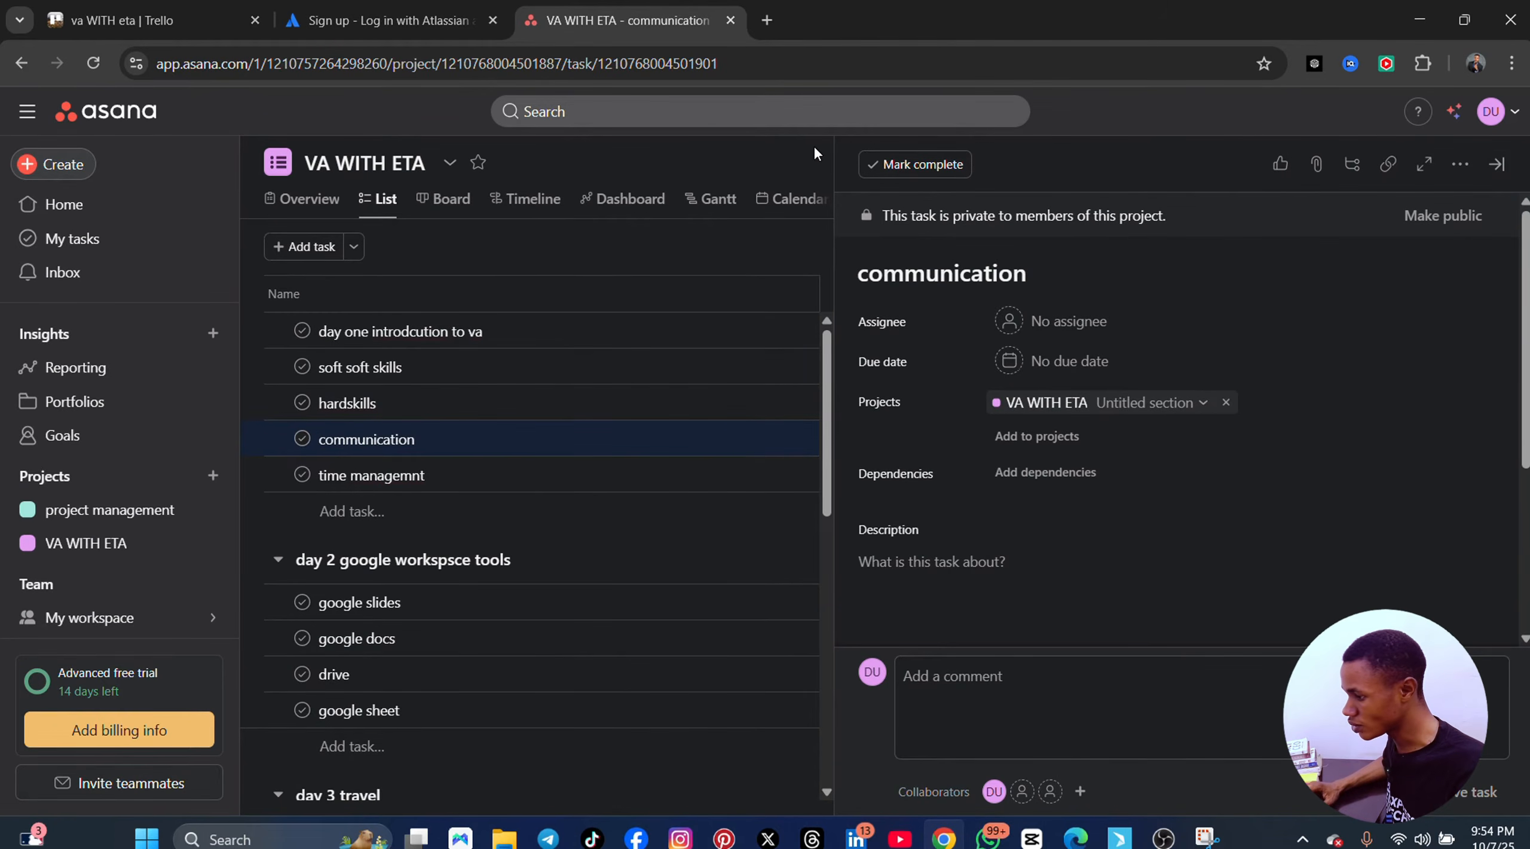
key(Escape)
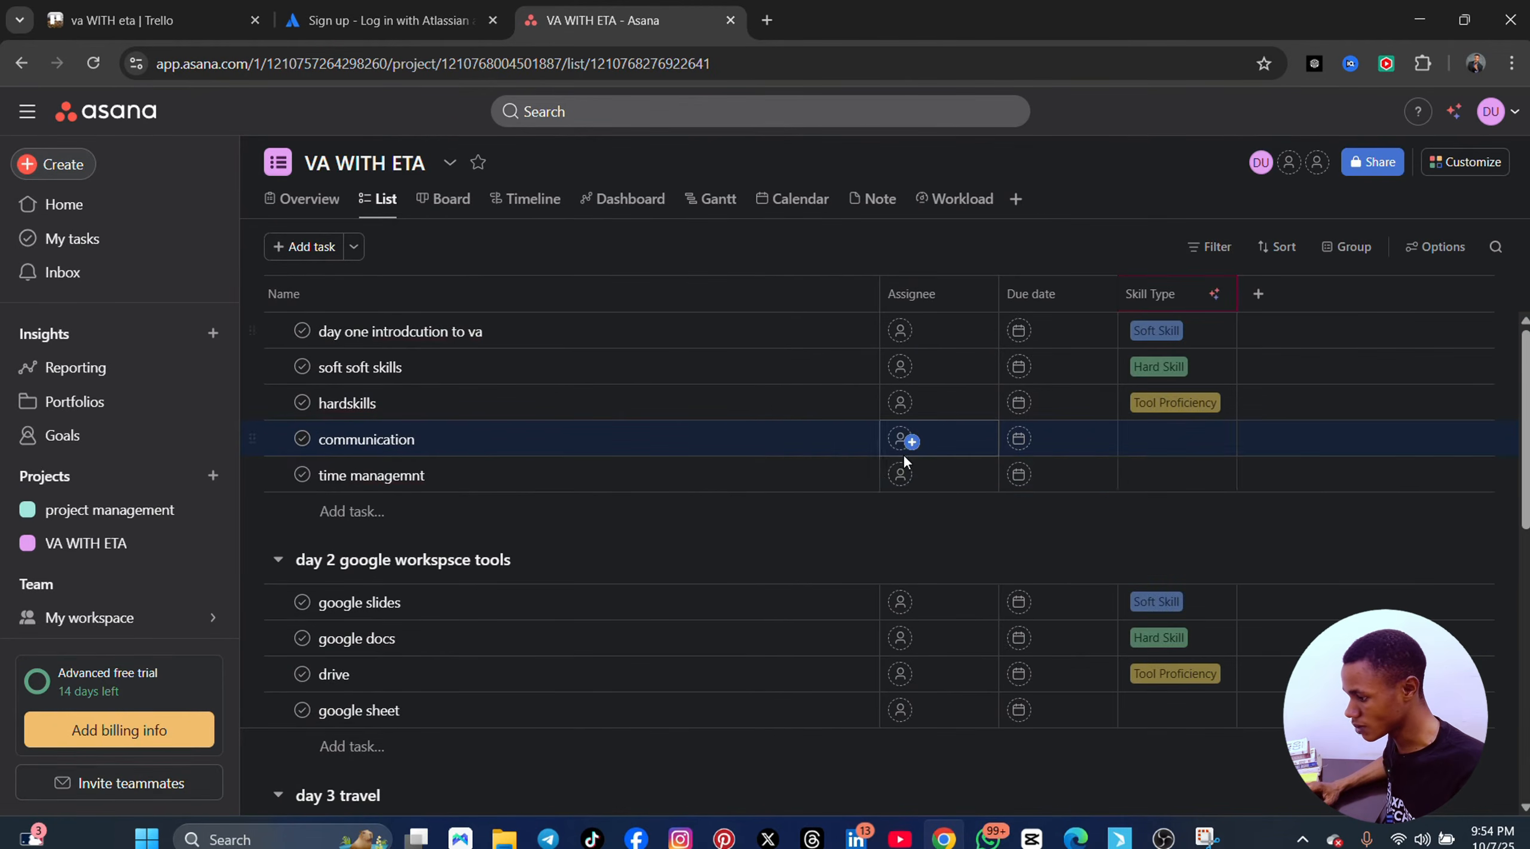
- Open the "time managemnt" task's details and set its due date to 11/07/25
click(801, 477)
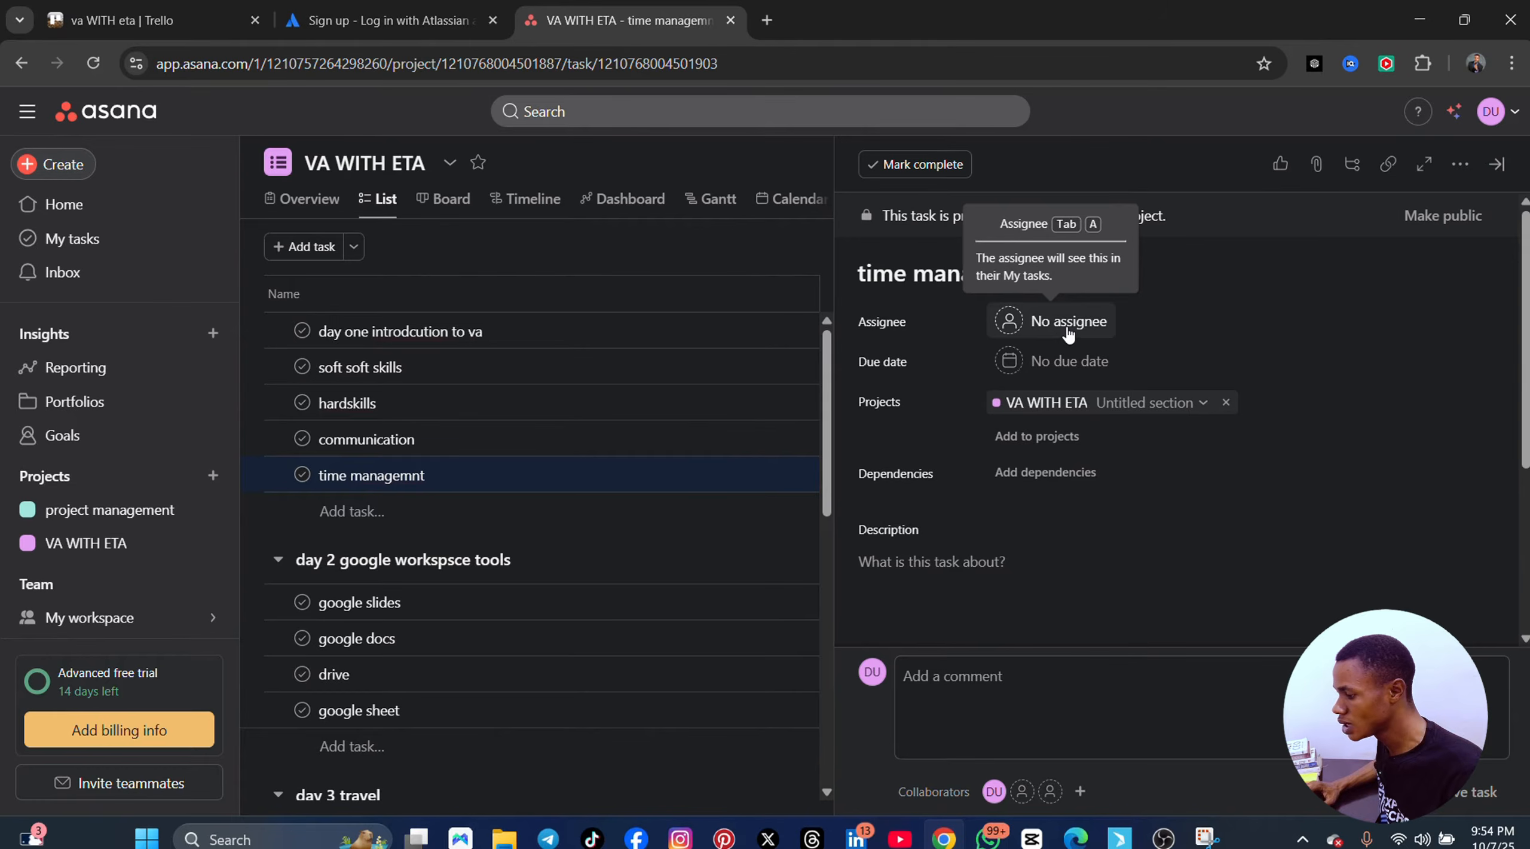
click(1064, 365)
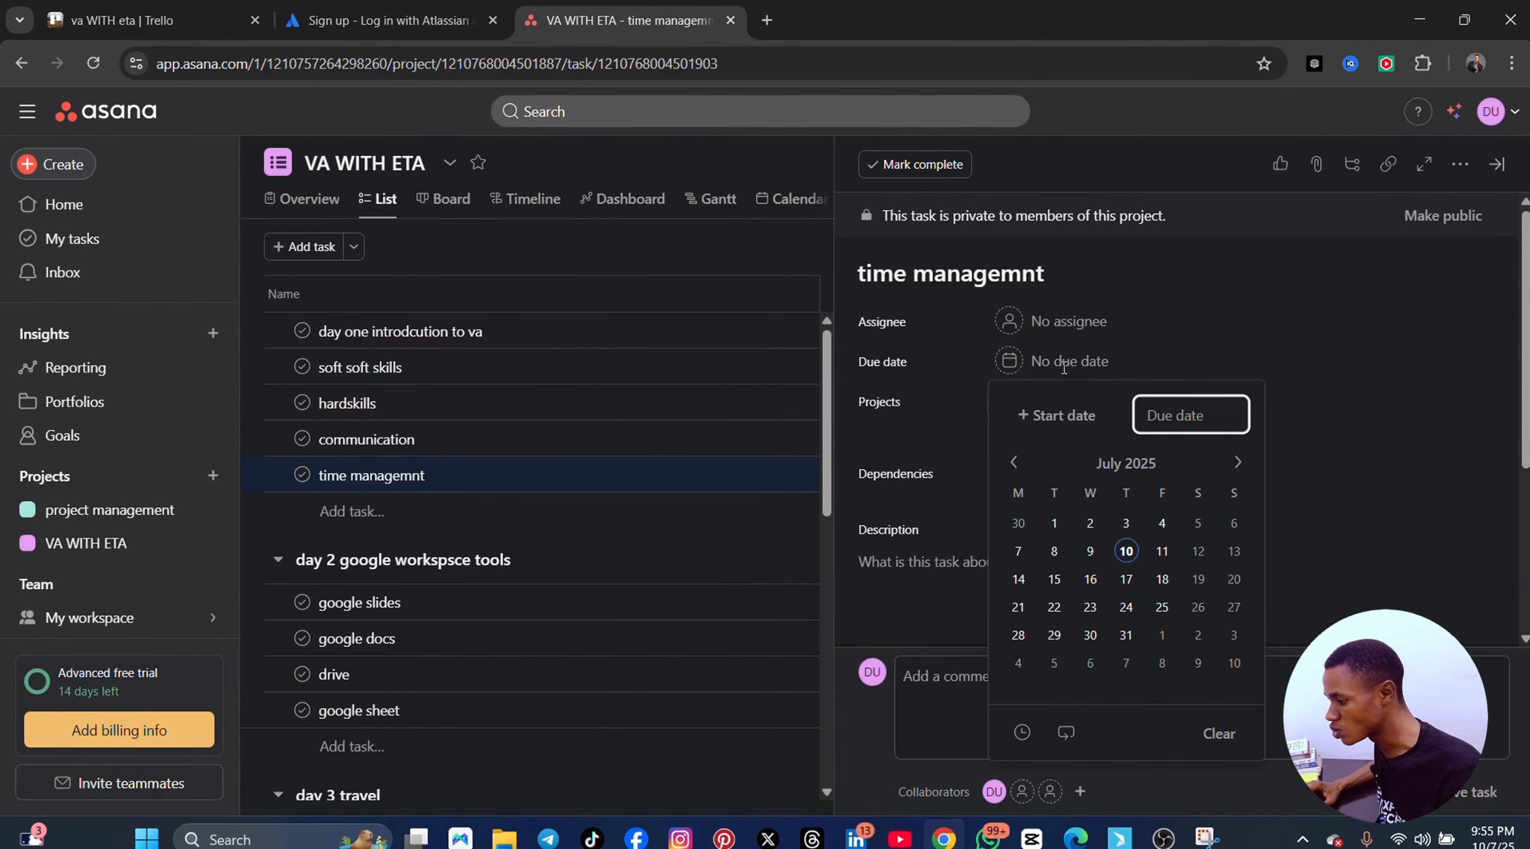
click(1162, 550)
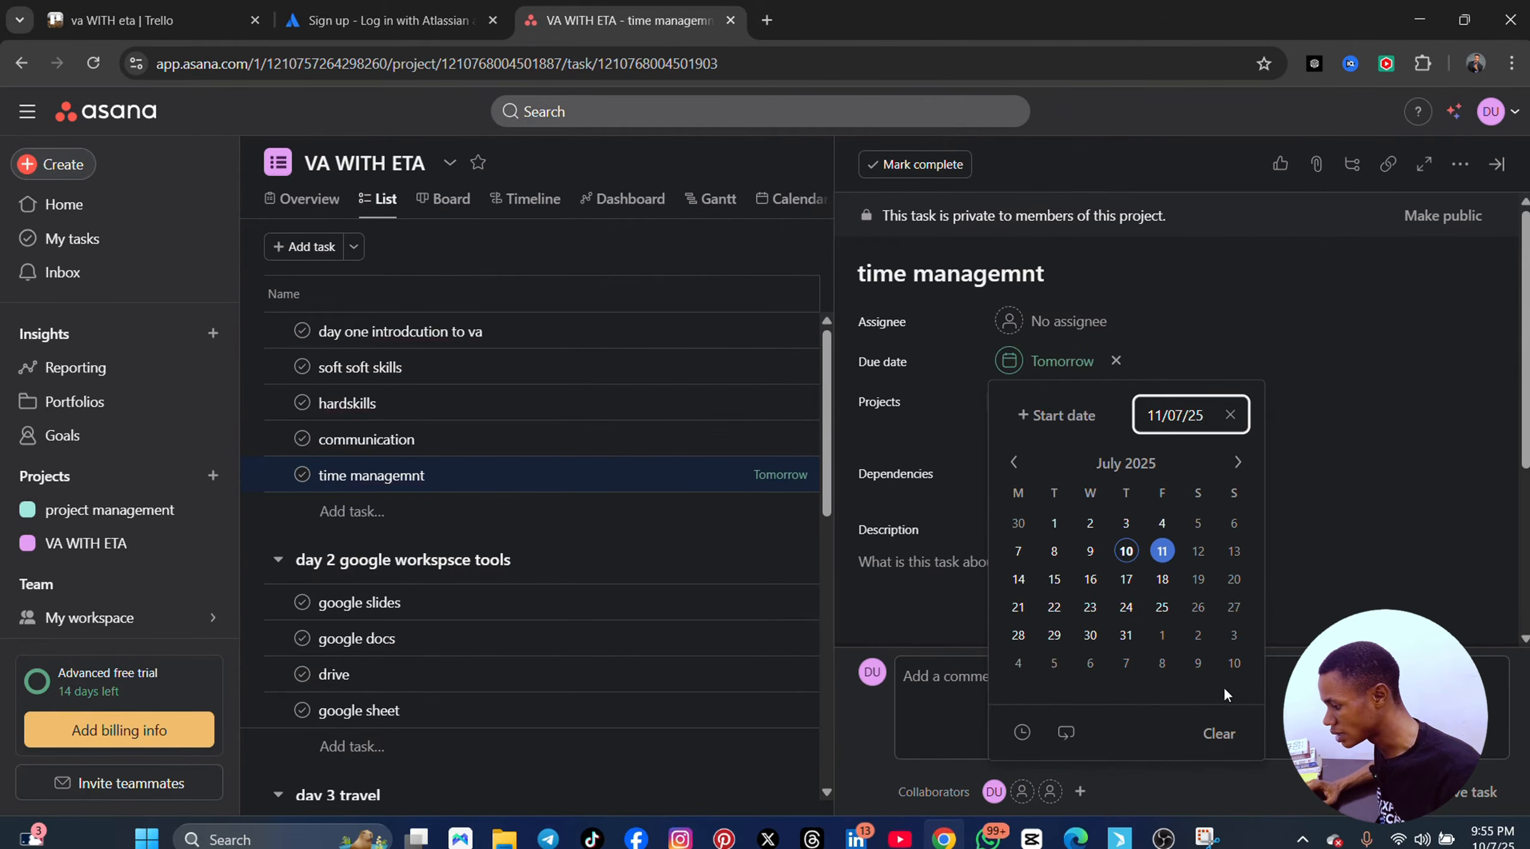
click(1350, 336)
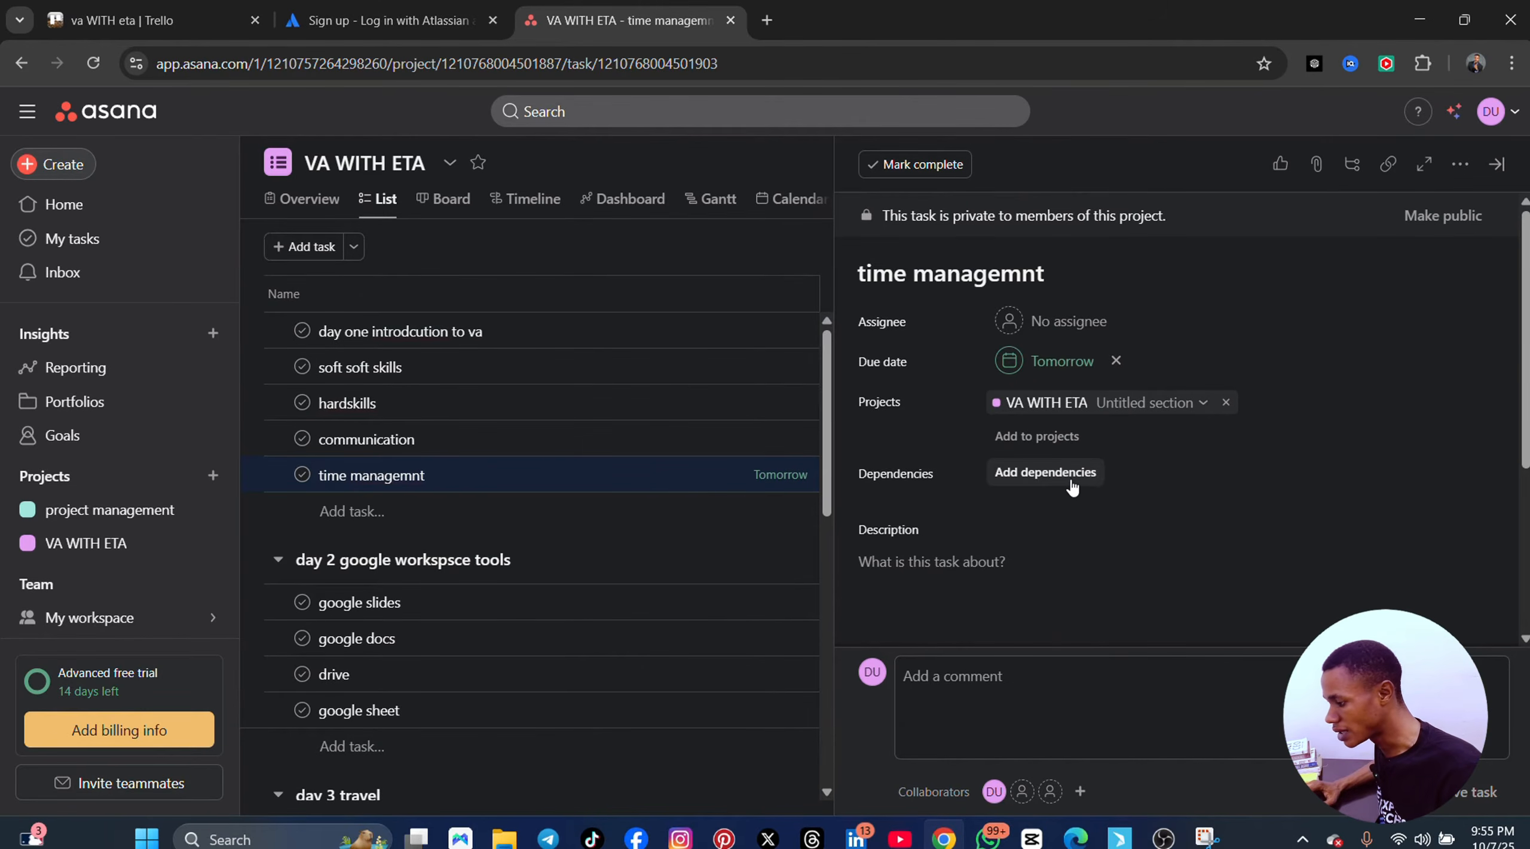
- Examine the "time managemnt" task's project, dependency, description, subtask and comment fields
scroll(1097, 481, down, 2)
scroll(1103, 486, down, 2)
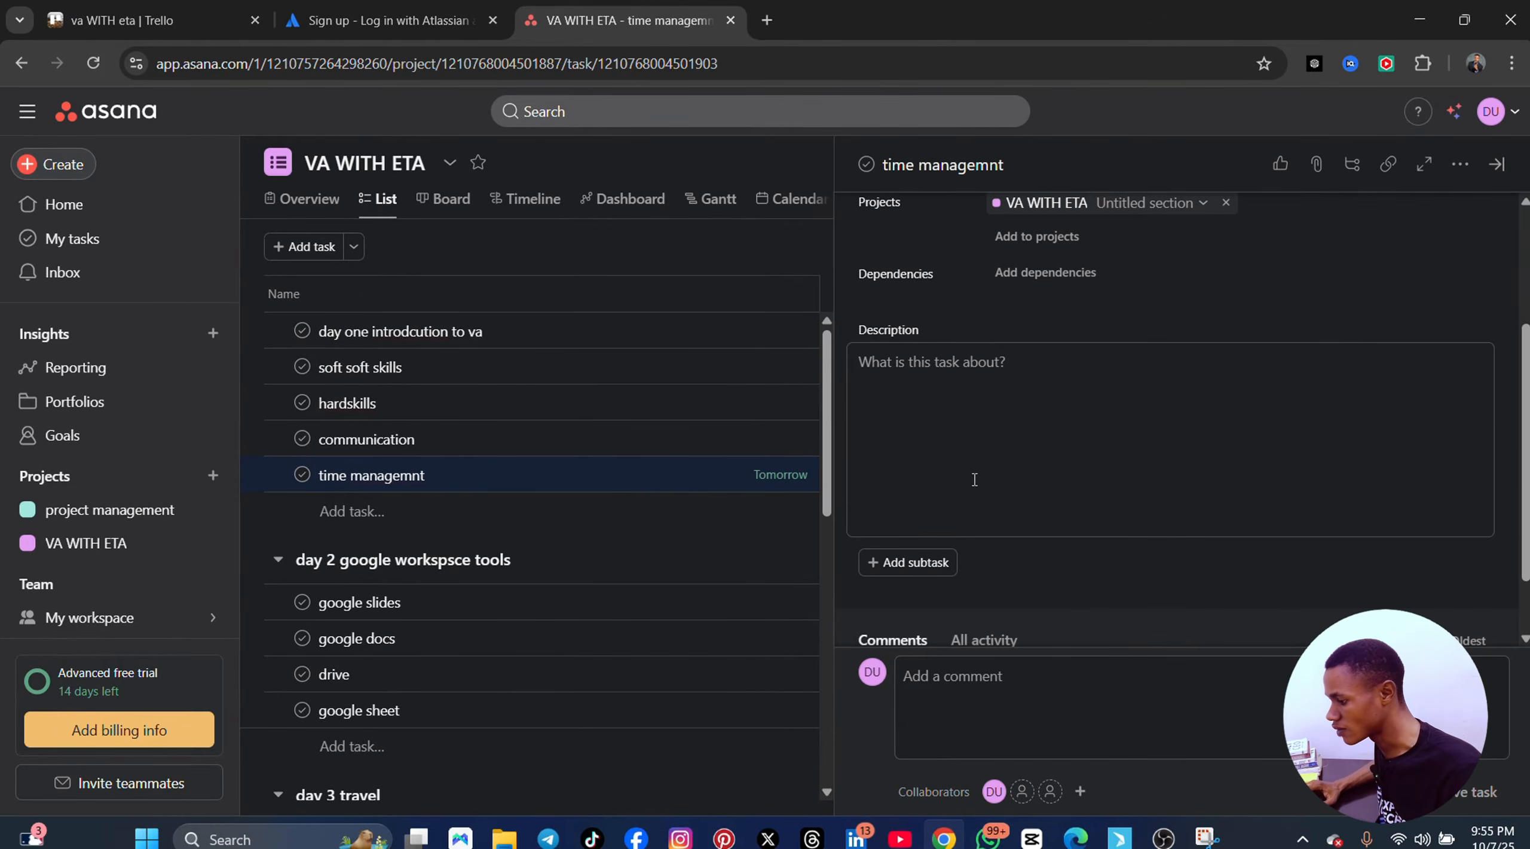
click(898, 381)
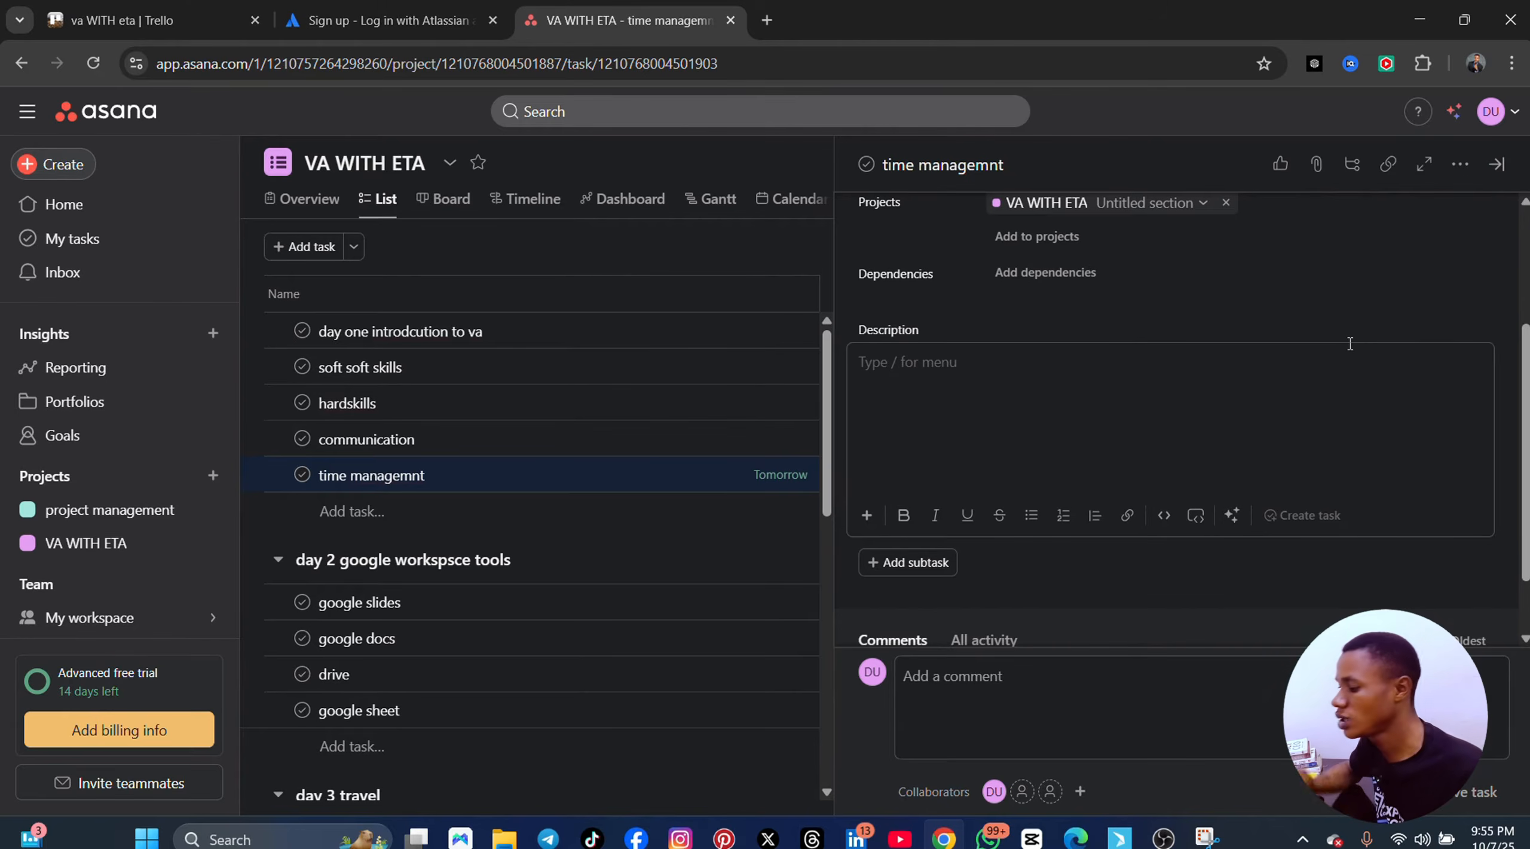
scroll(1075, 526, down, 1)
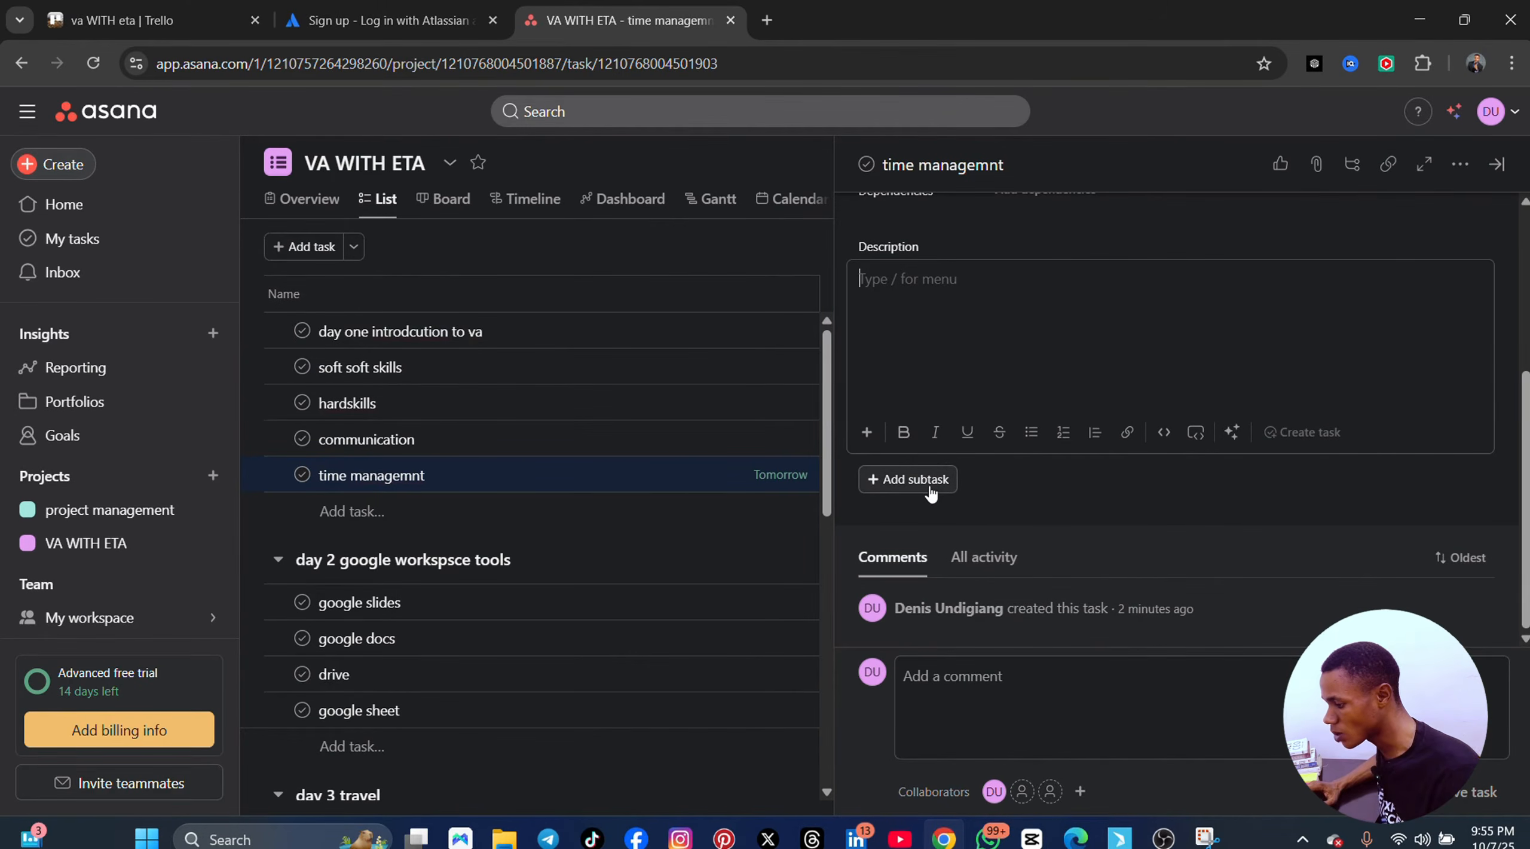
scroll(904, 311, up, 1)
scroll(904, 317, up, 3)
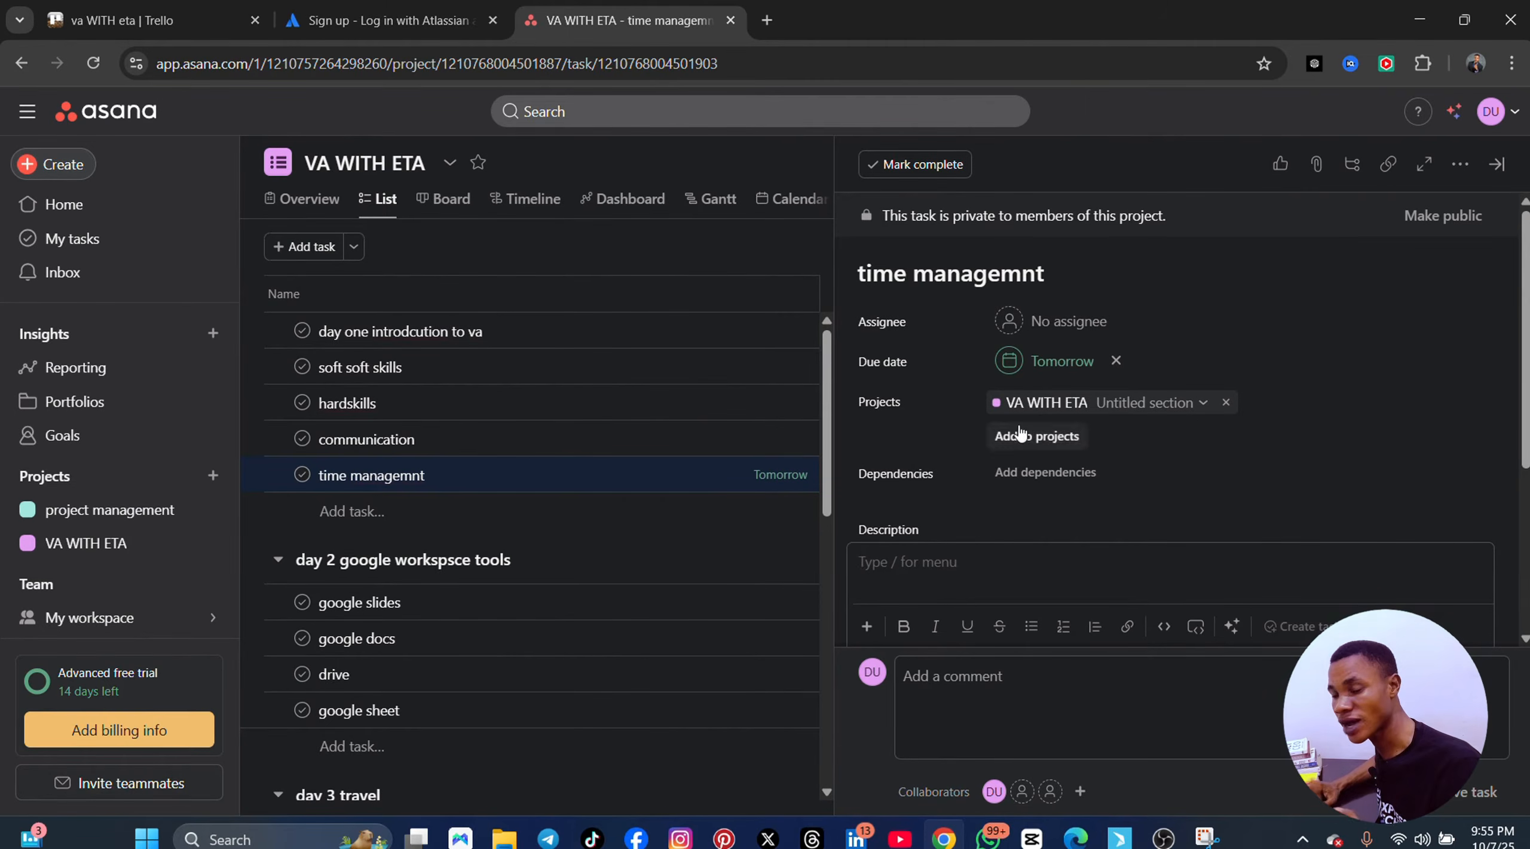
scroll(970, 584, down, 5)
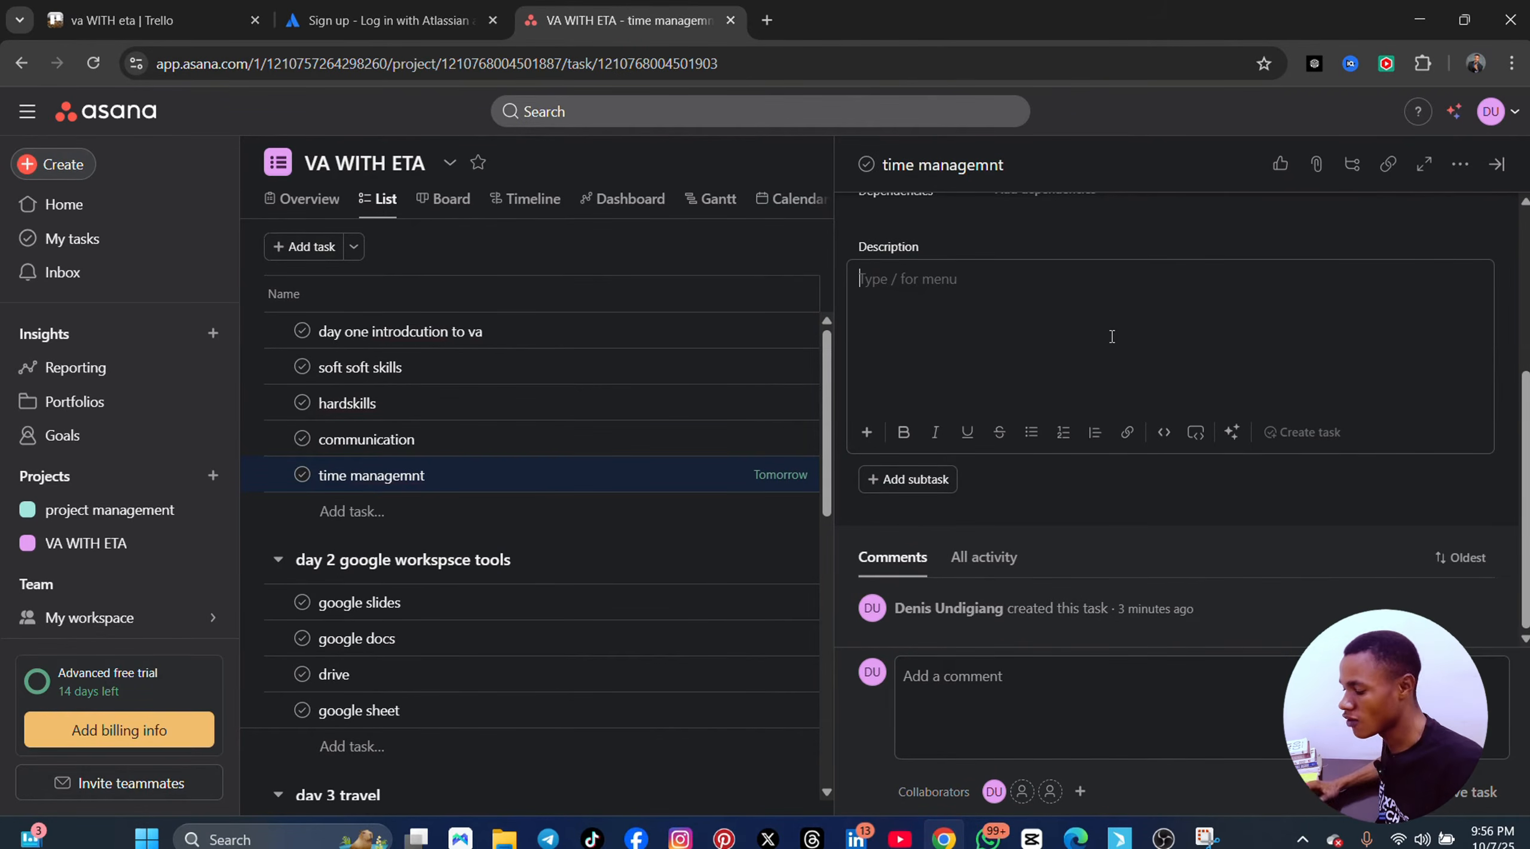
scroll(1047, 537, up, 5)
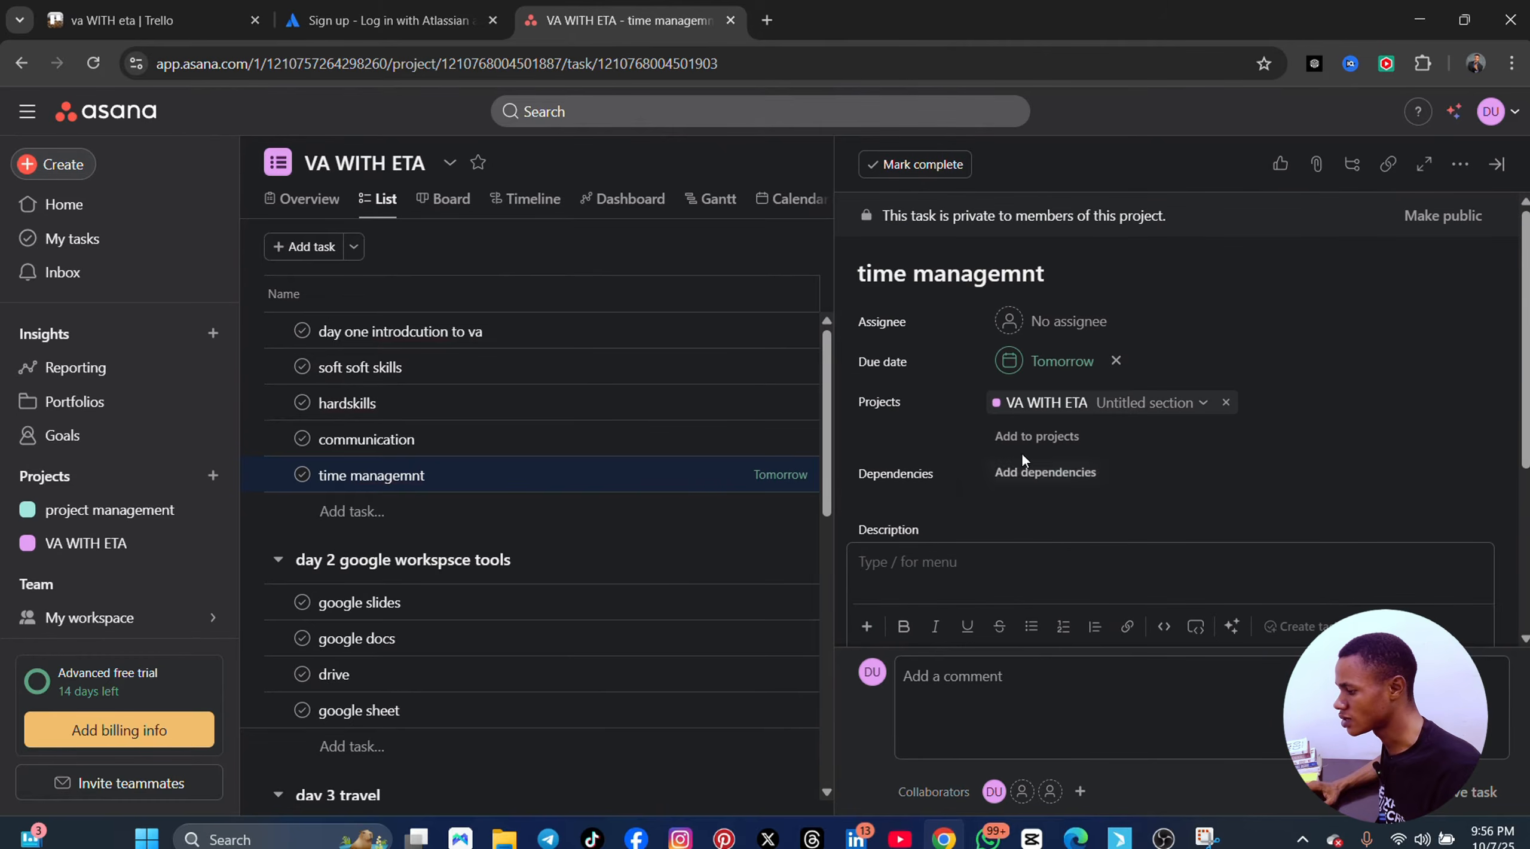
- Open the "soft soft skills" task and look through its details, description and comments
click(414, 382)
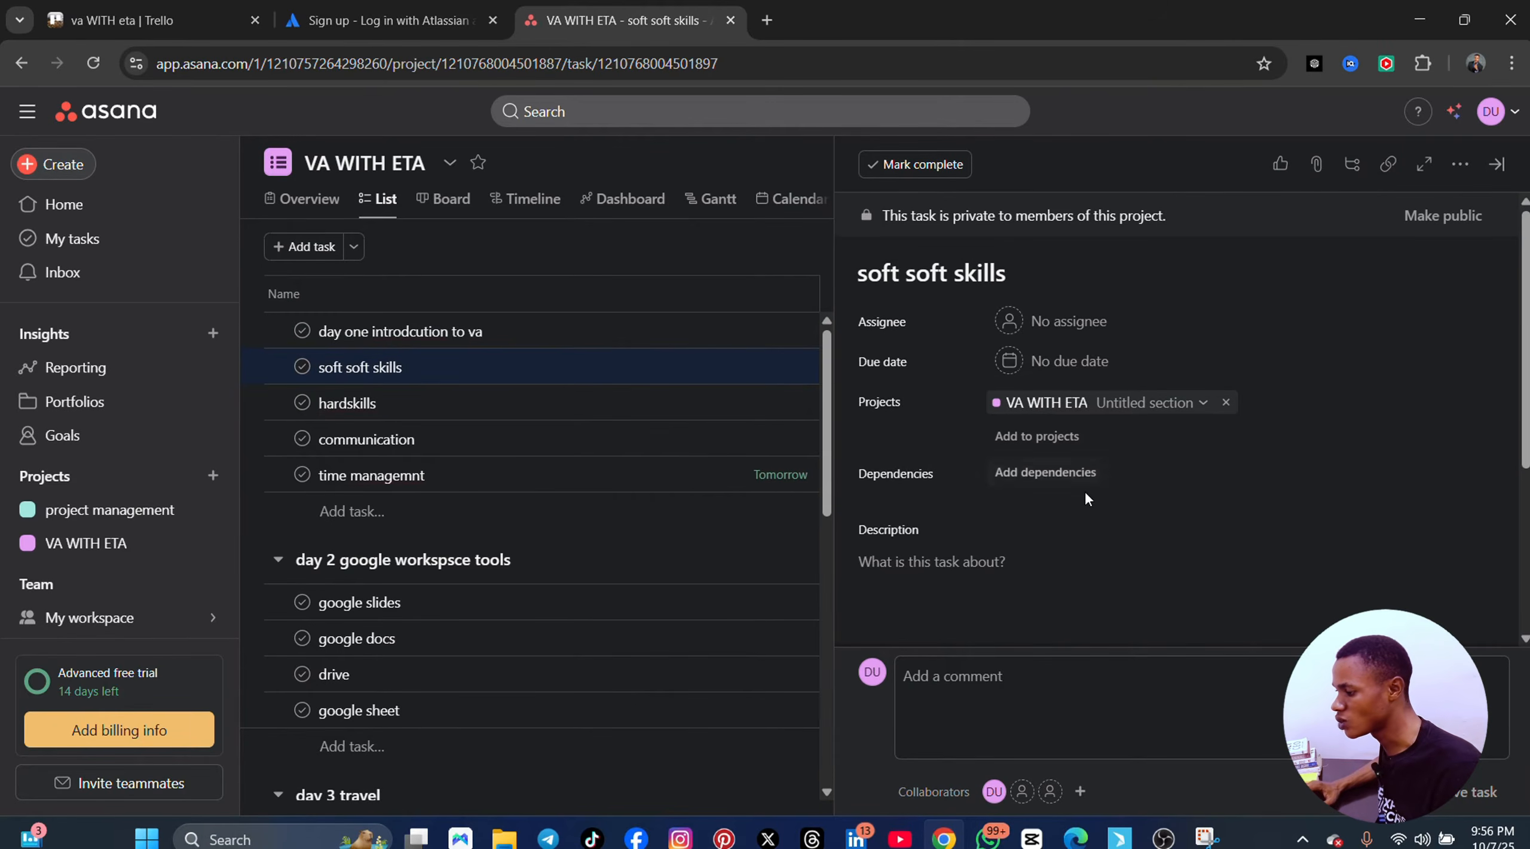
scroll(1084, 489, down, 3)
scroll(1082, 480, up, 3)
scroll(1027, 438, down, 4)
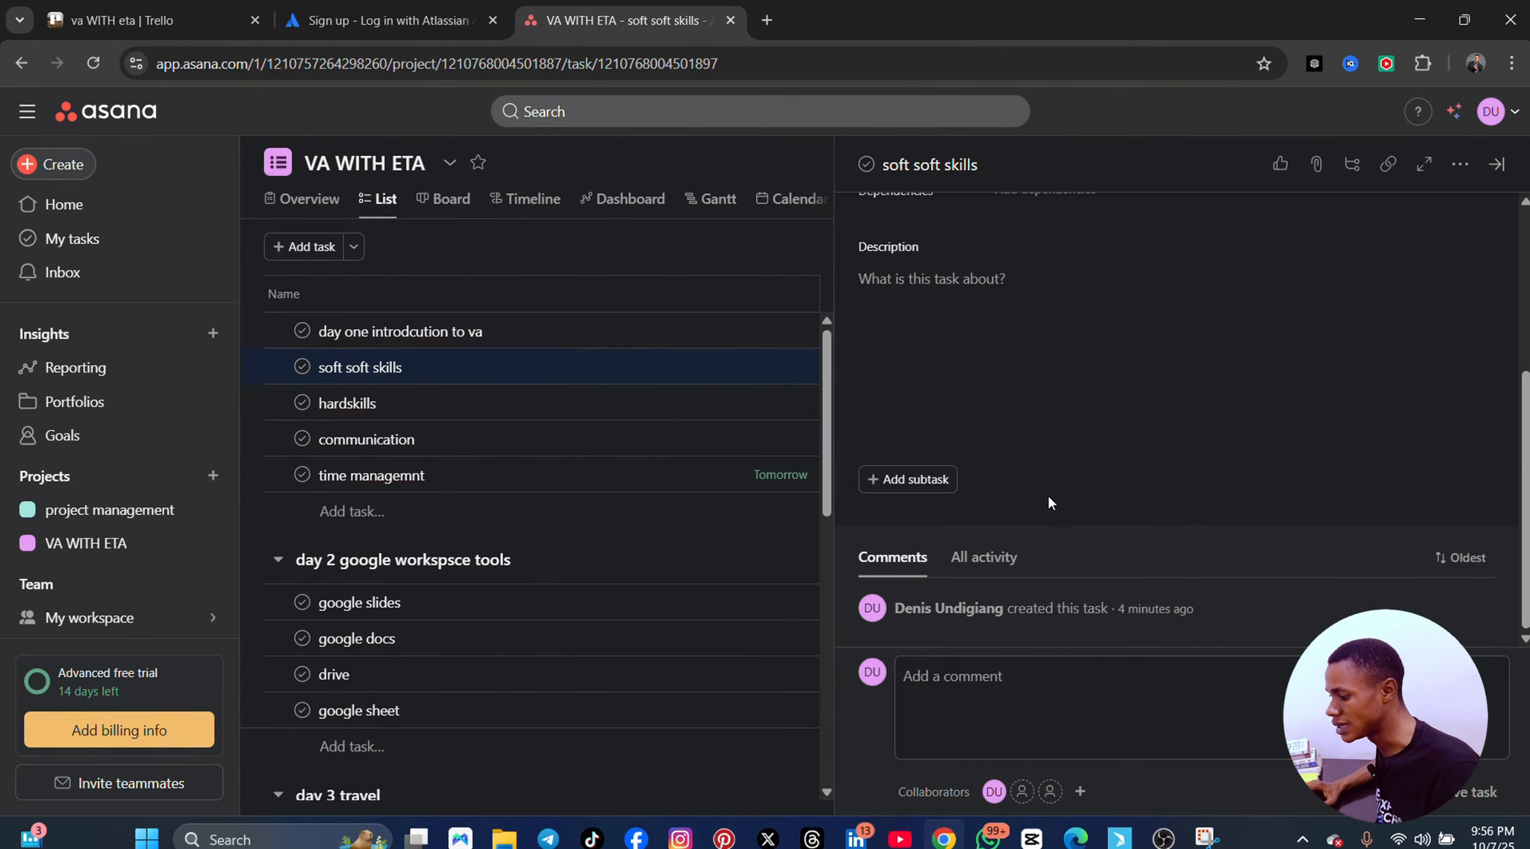
scroll(1051, 517, up, 4)
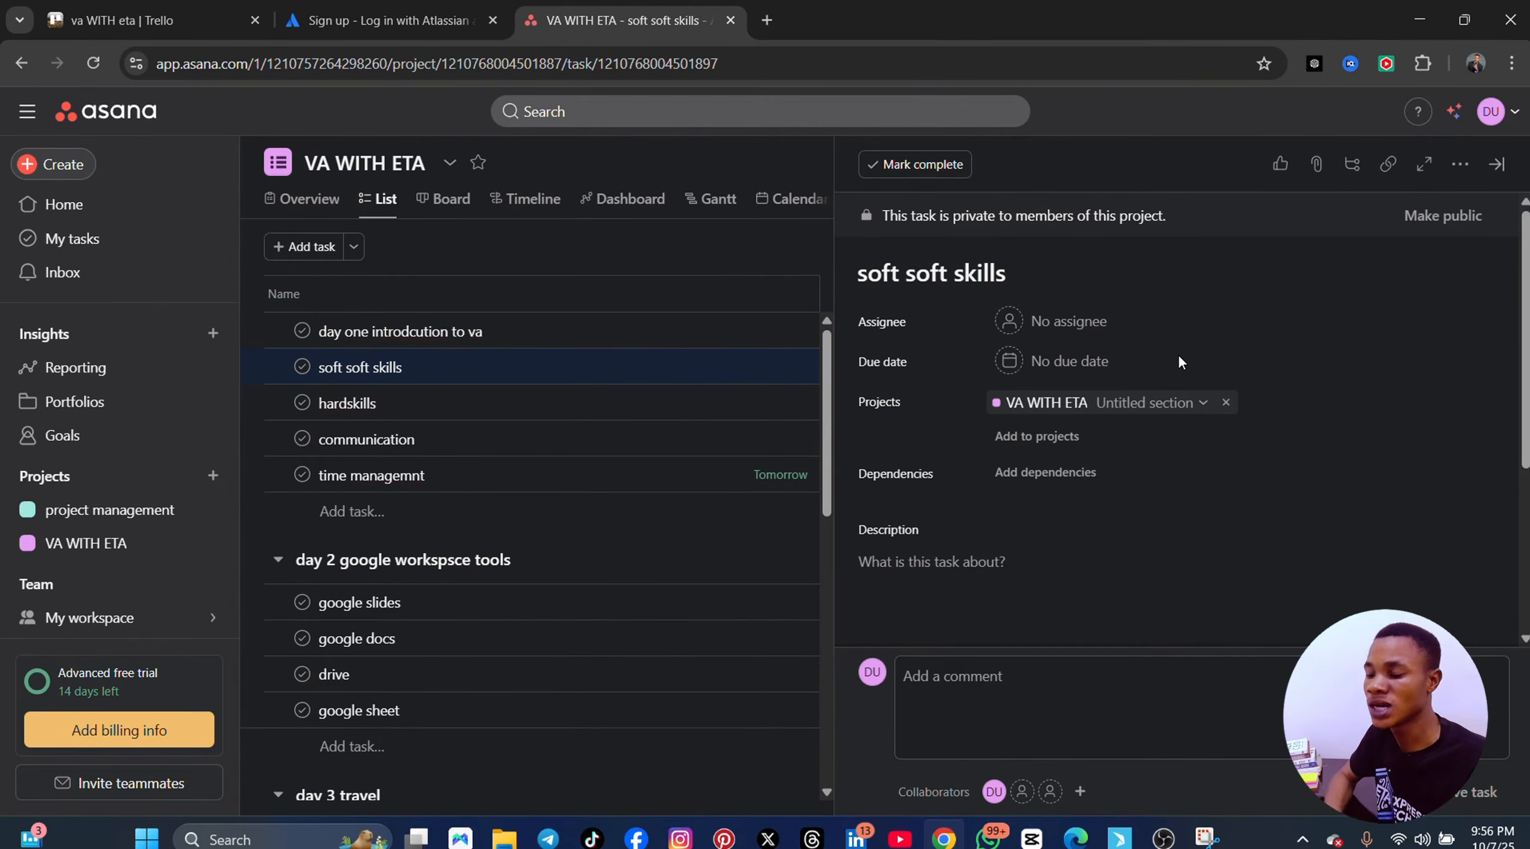
- Open the "canava" task in the data entry research section and make it public to the workspace
scroll(598, 657, down, 10)
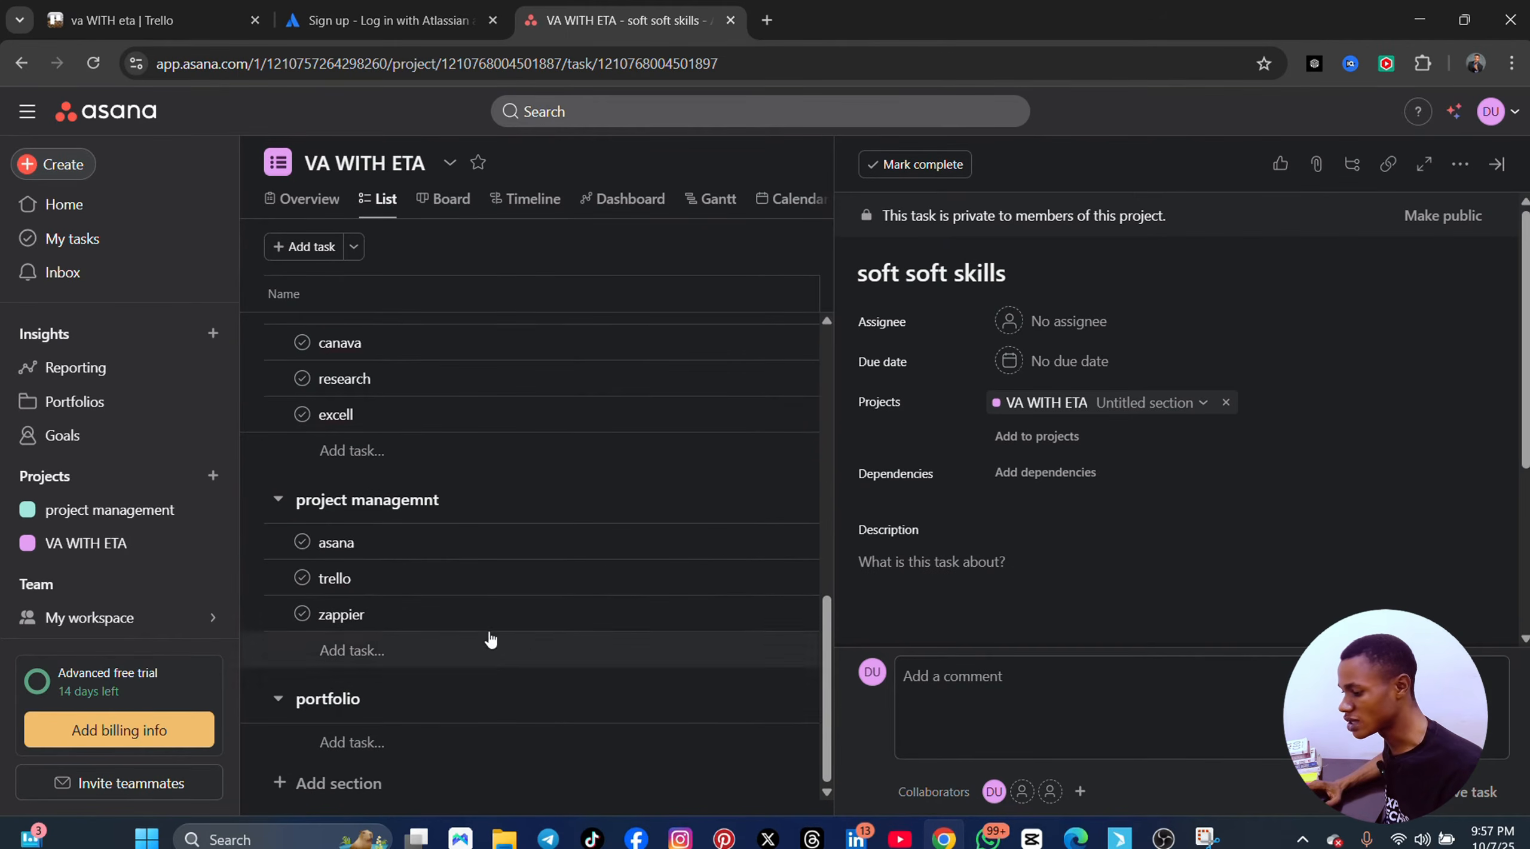
click(484, 356)
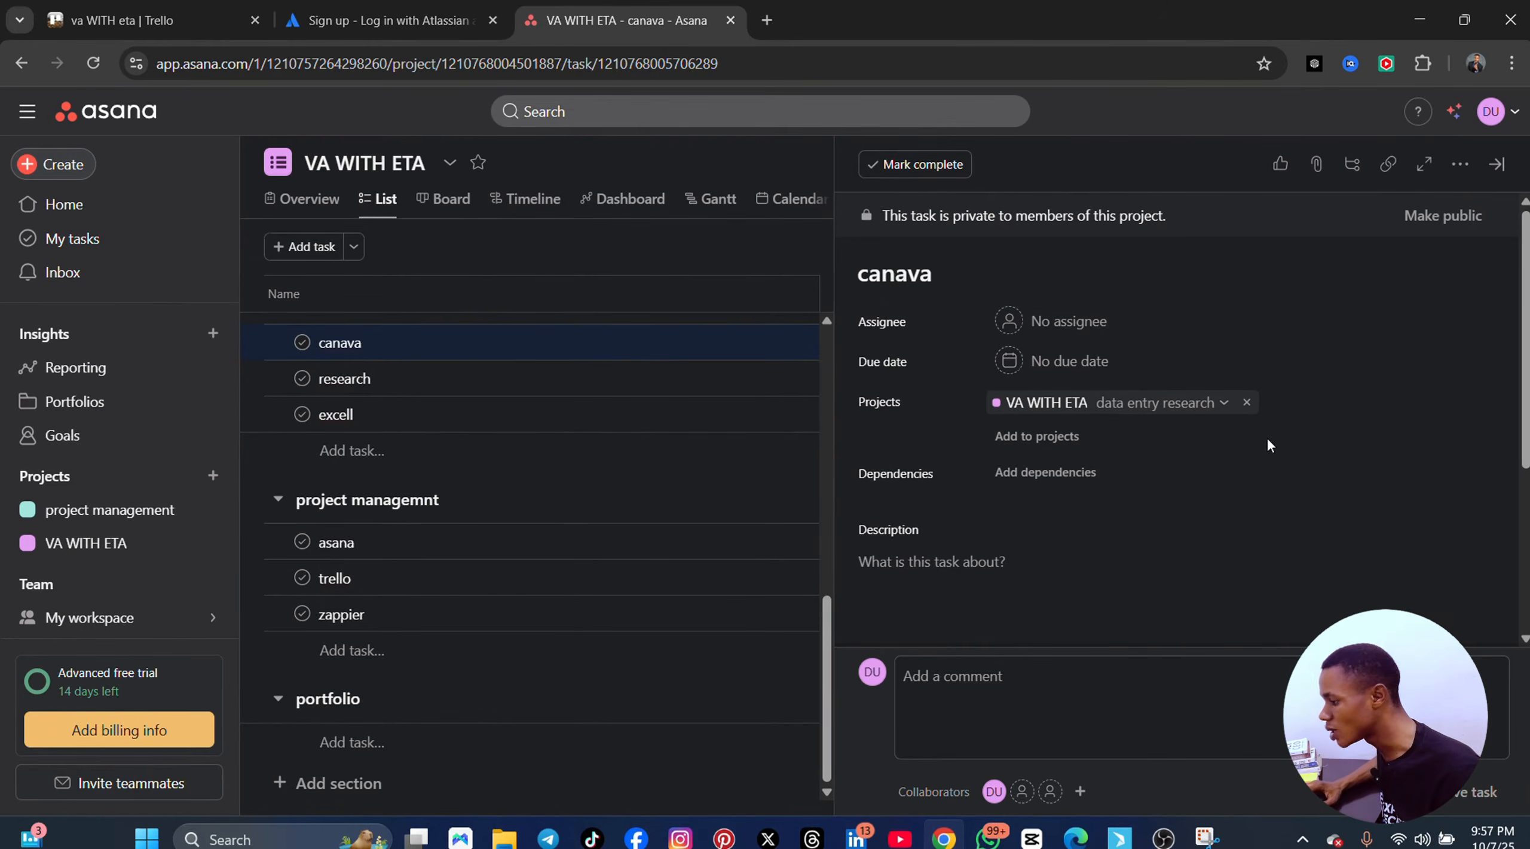
click(1440, 216)
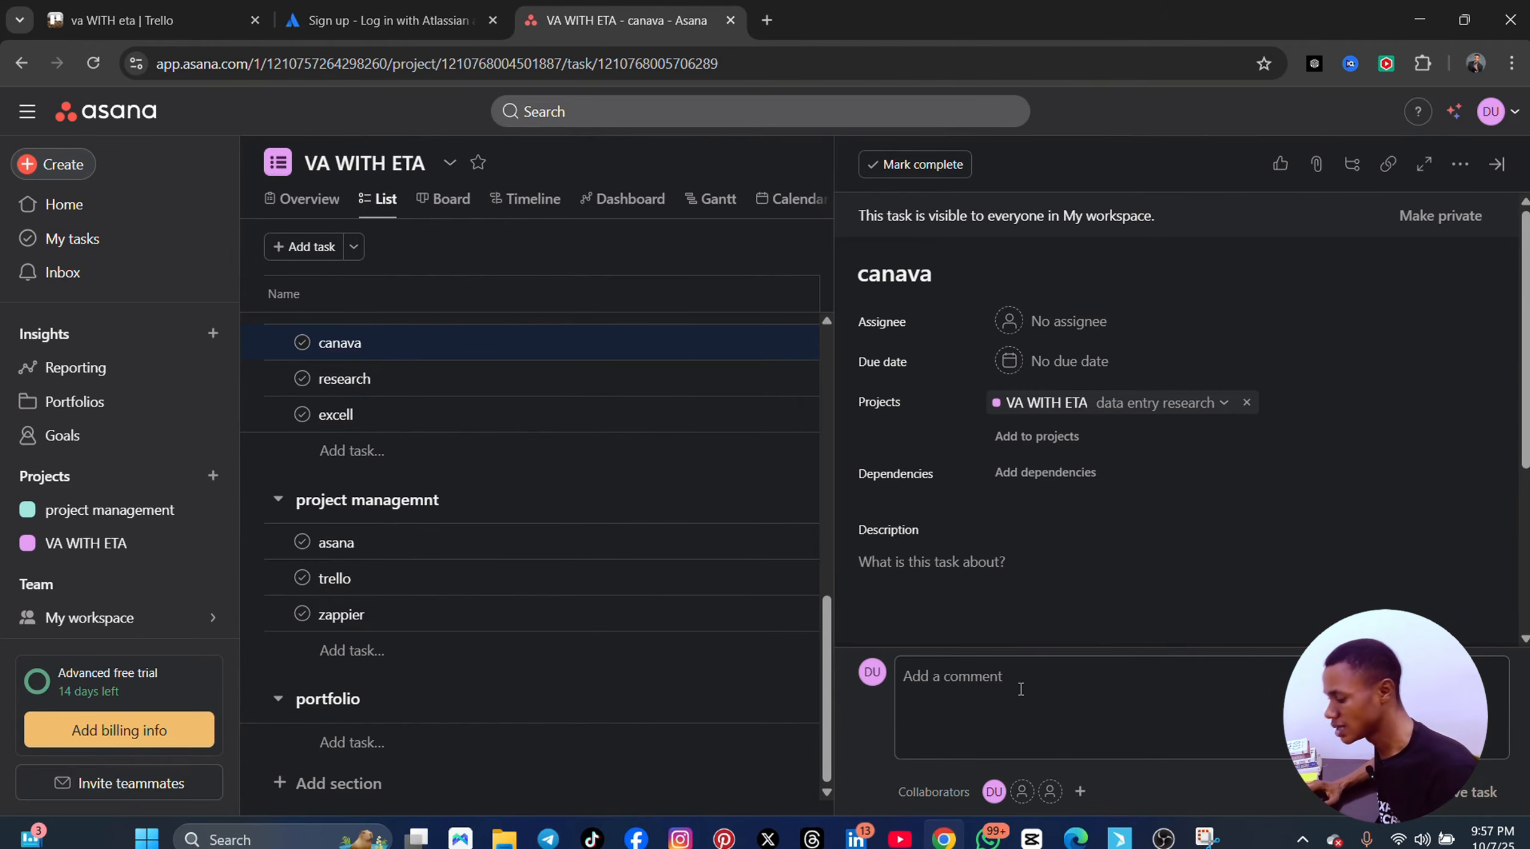
- Look over the project's overview page and return to its task list
scroll(612, 475, up, 8)
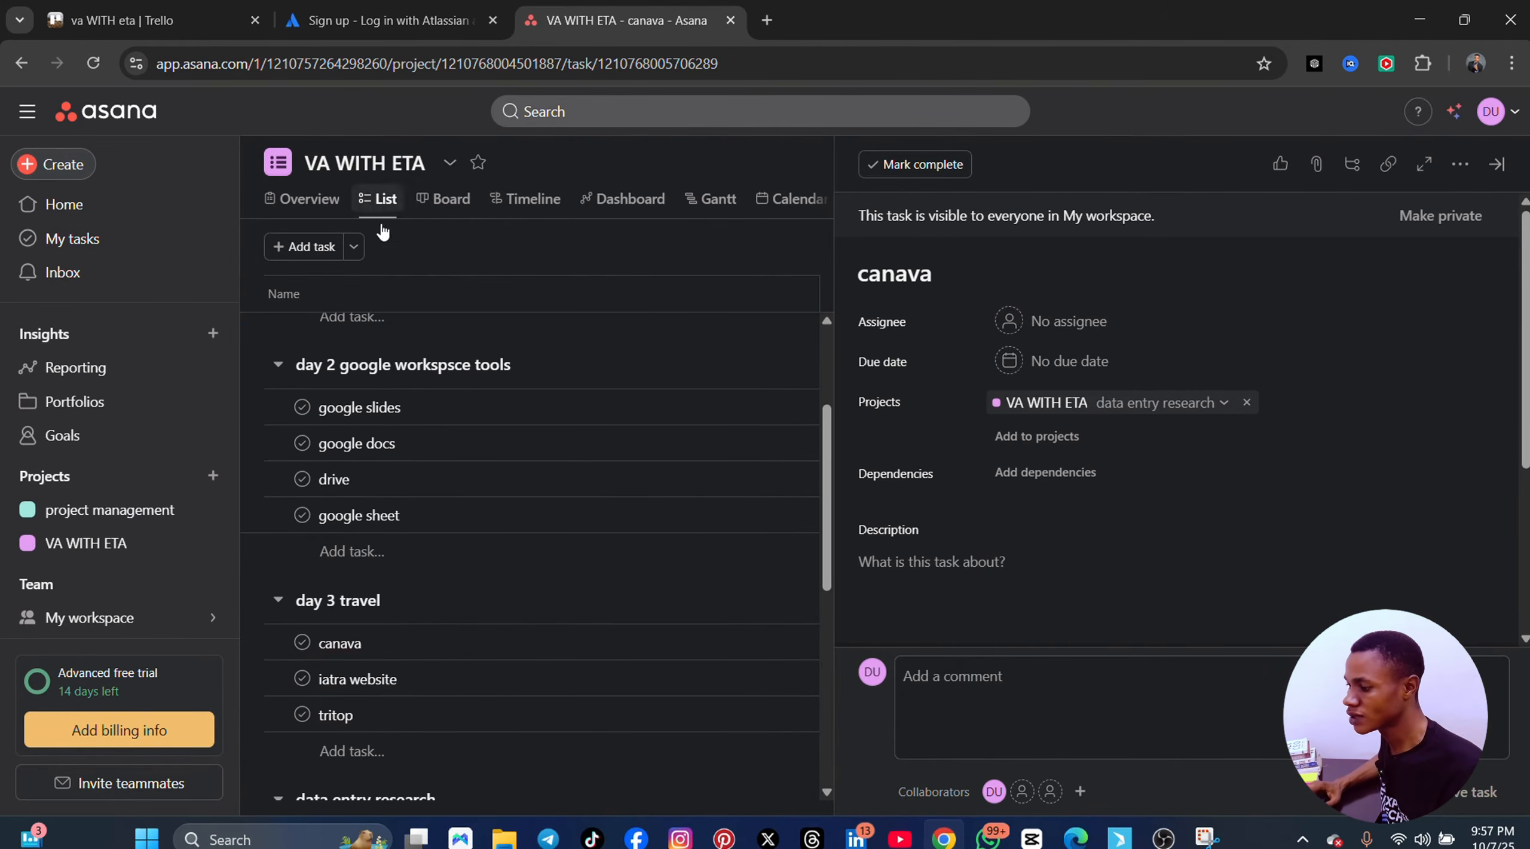
click(305, 203)
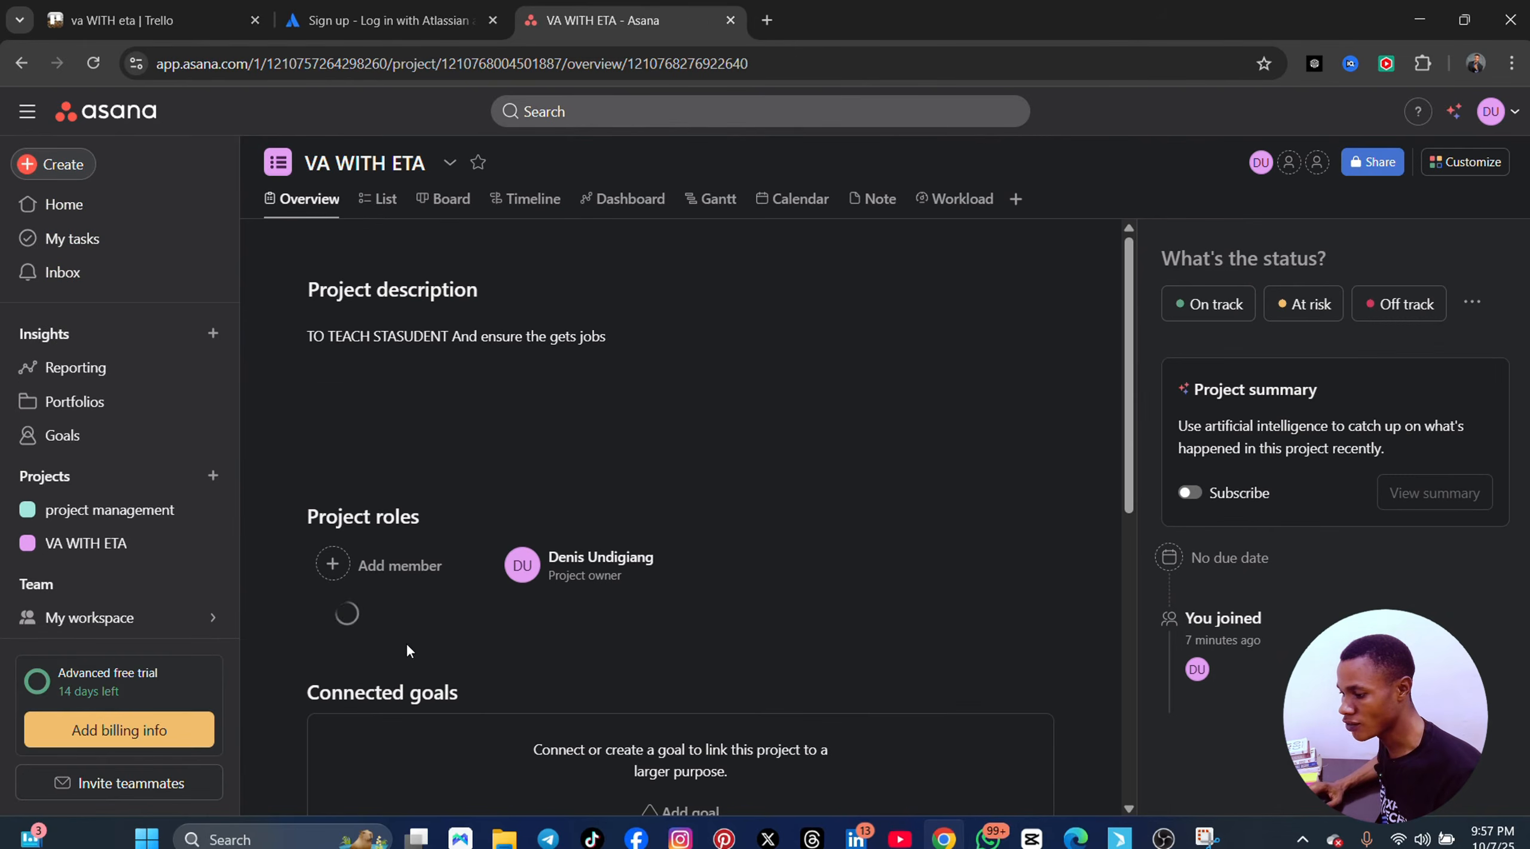
click(386, 200)
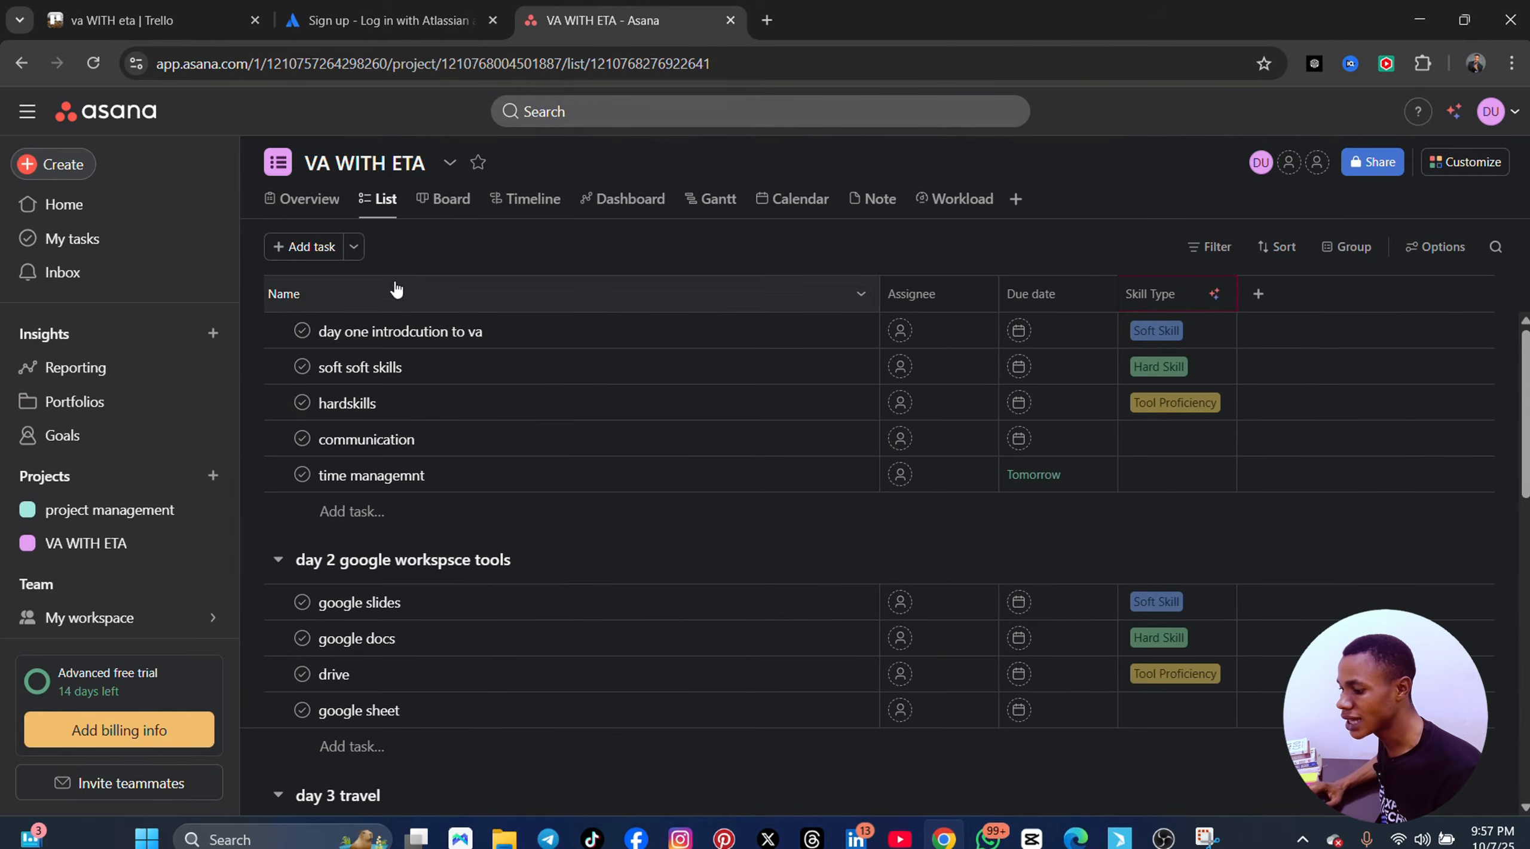
scroll(529, 690, down, 2)
scroll(529, 688, up, 2)
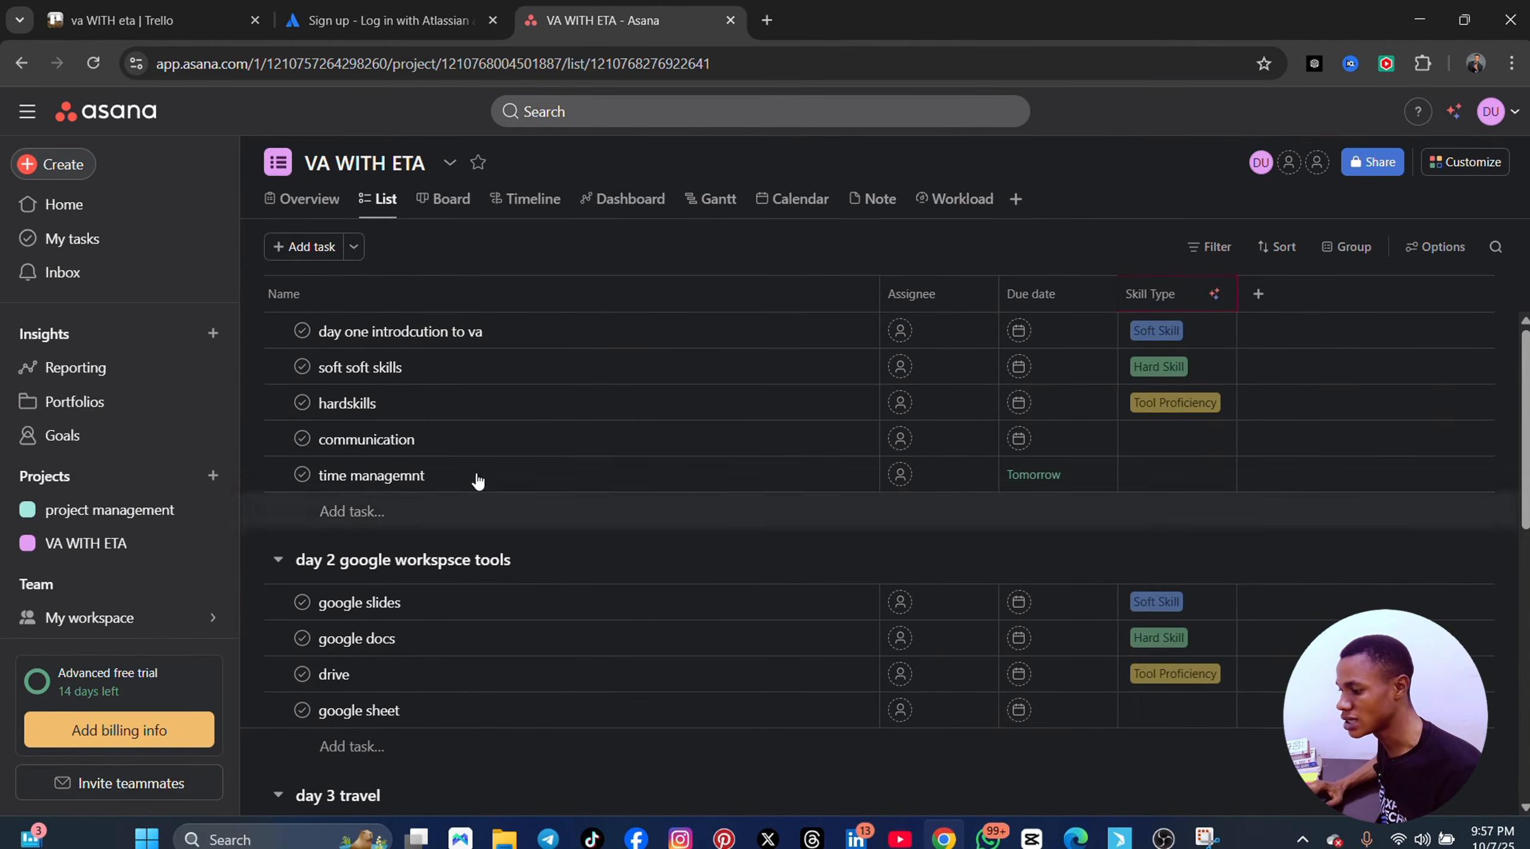
- View the project's sections and tasks as a board and on the timeline
click(442, 203)
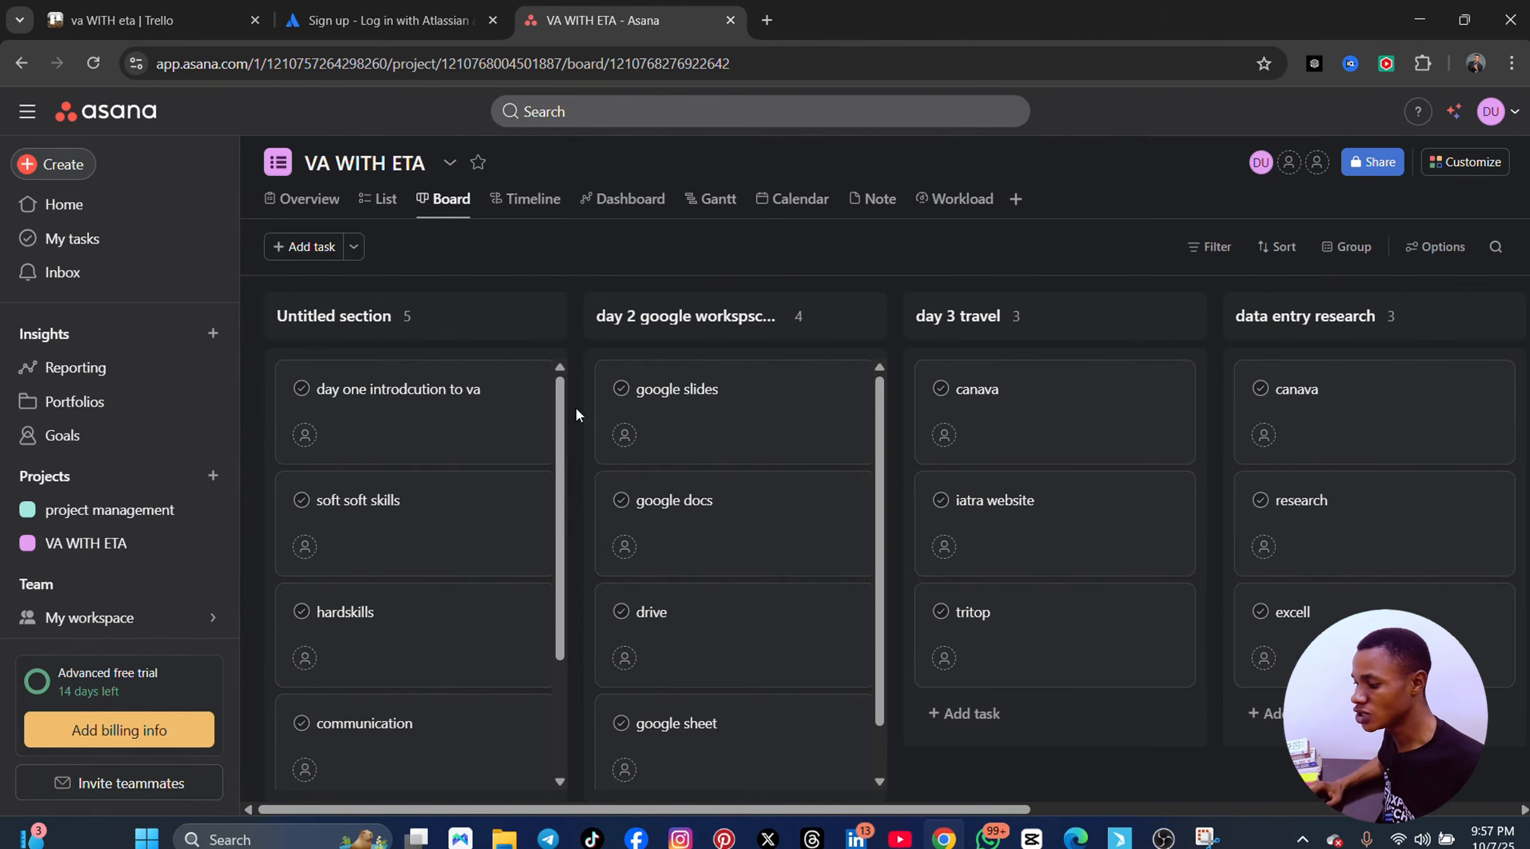
scroll(658, 537, down, 1)
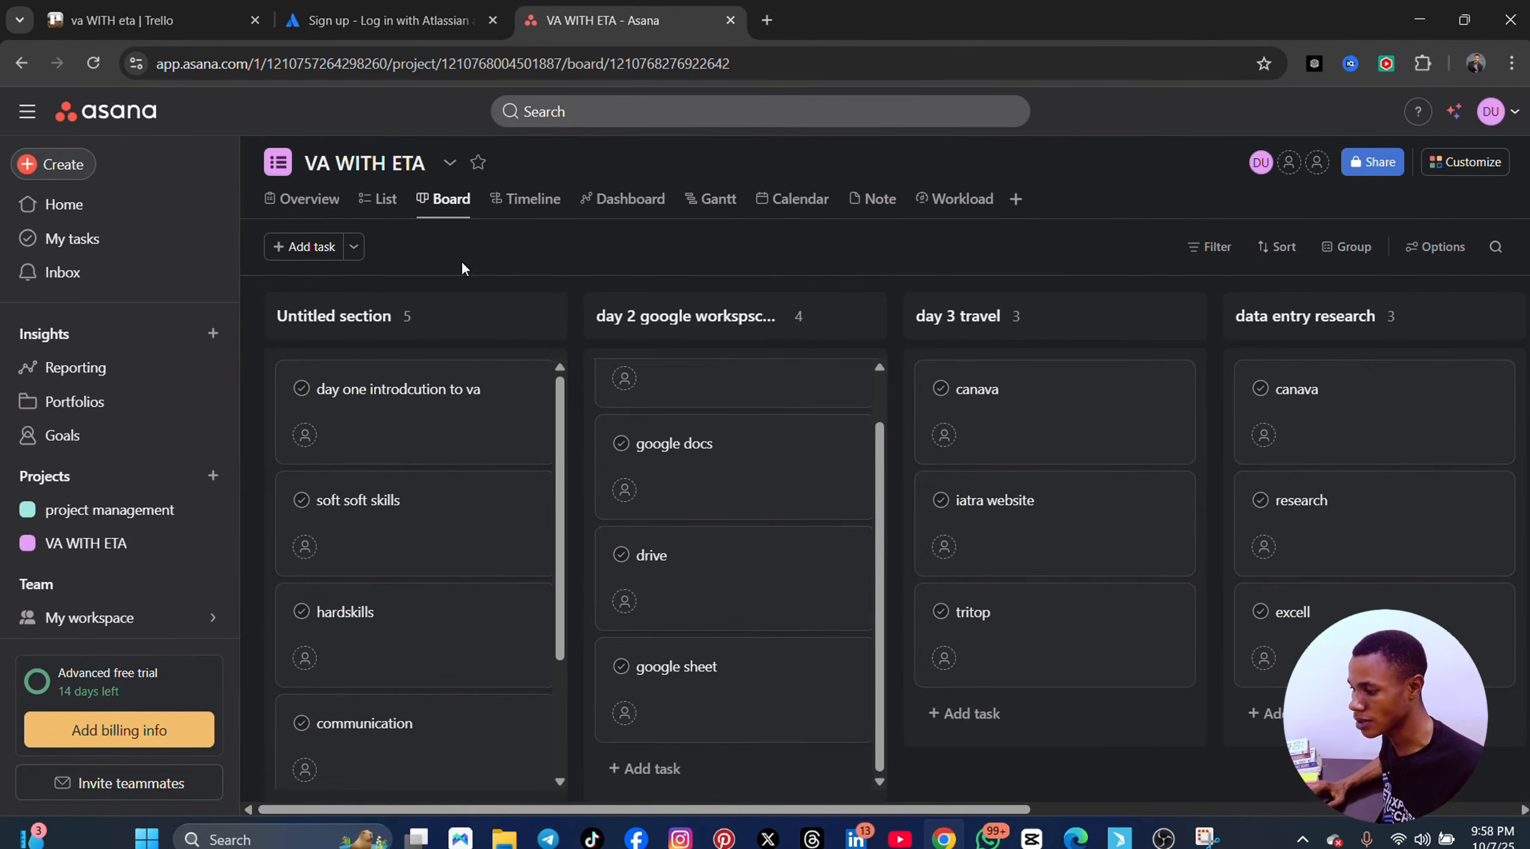
click(518, 202)
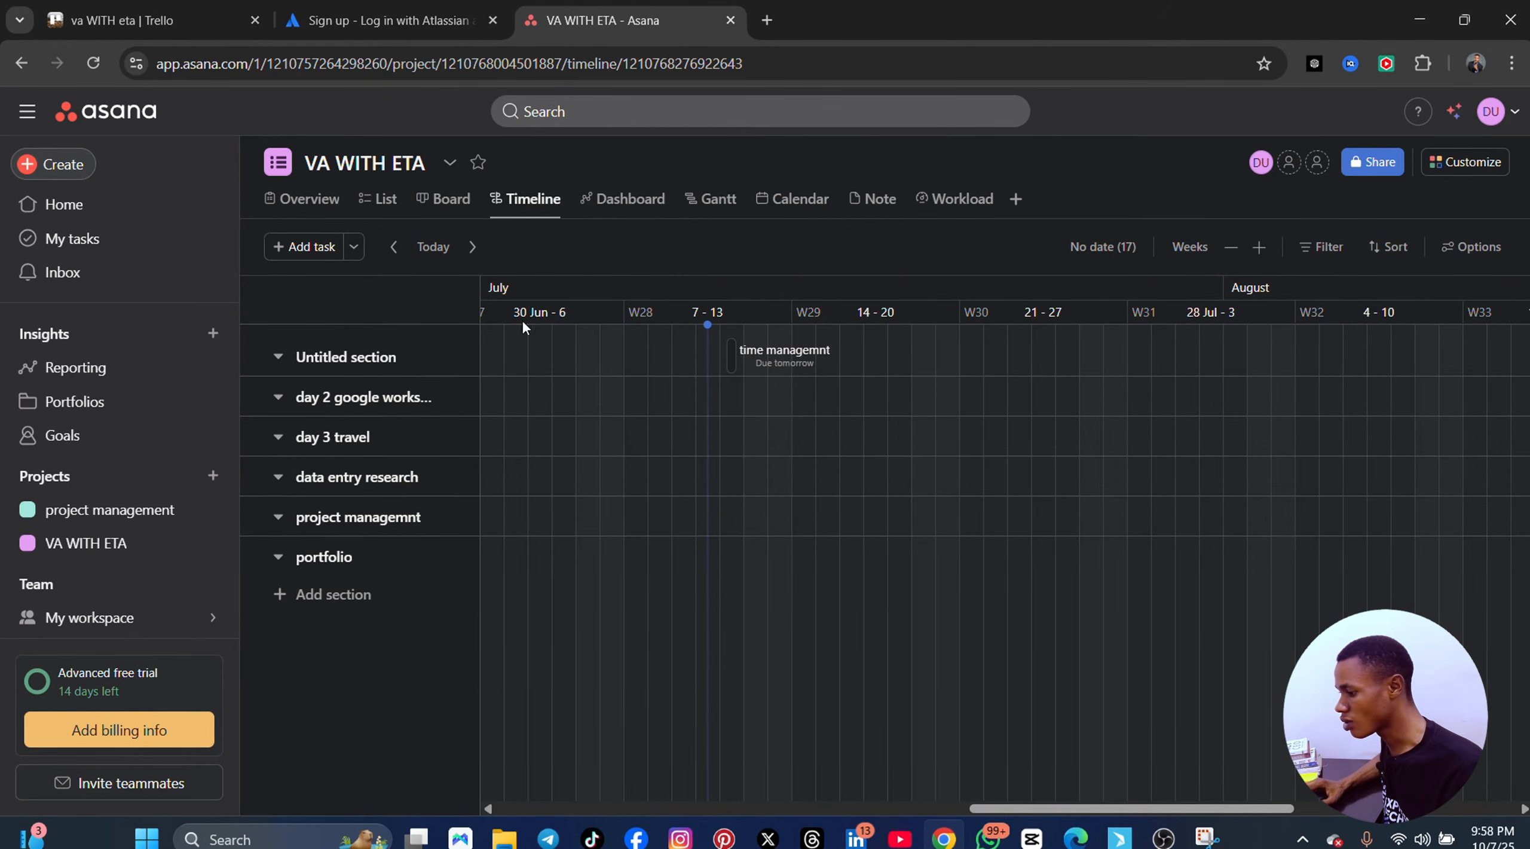
- Examine all the charts on the project dashboard, and view the project's calendar
click(622, 202)
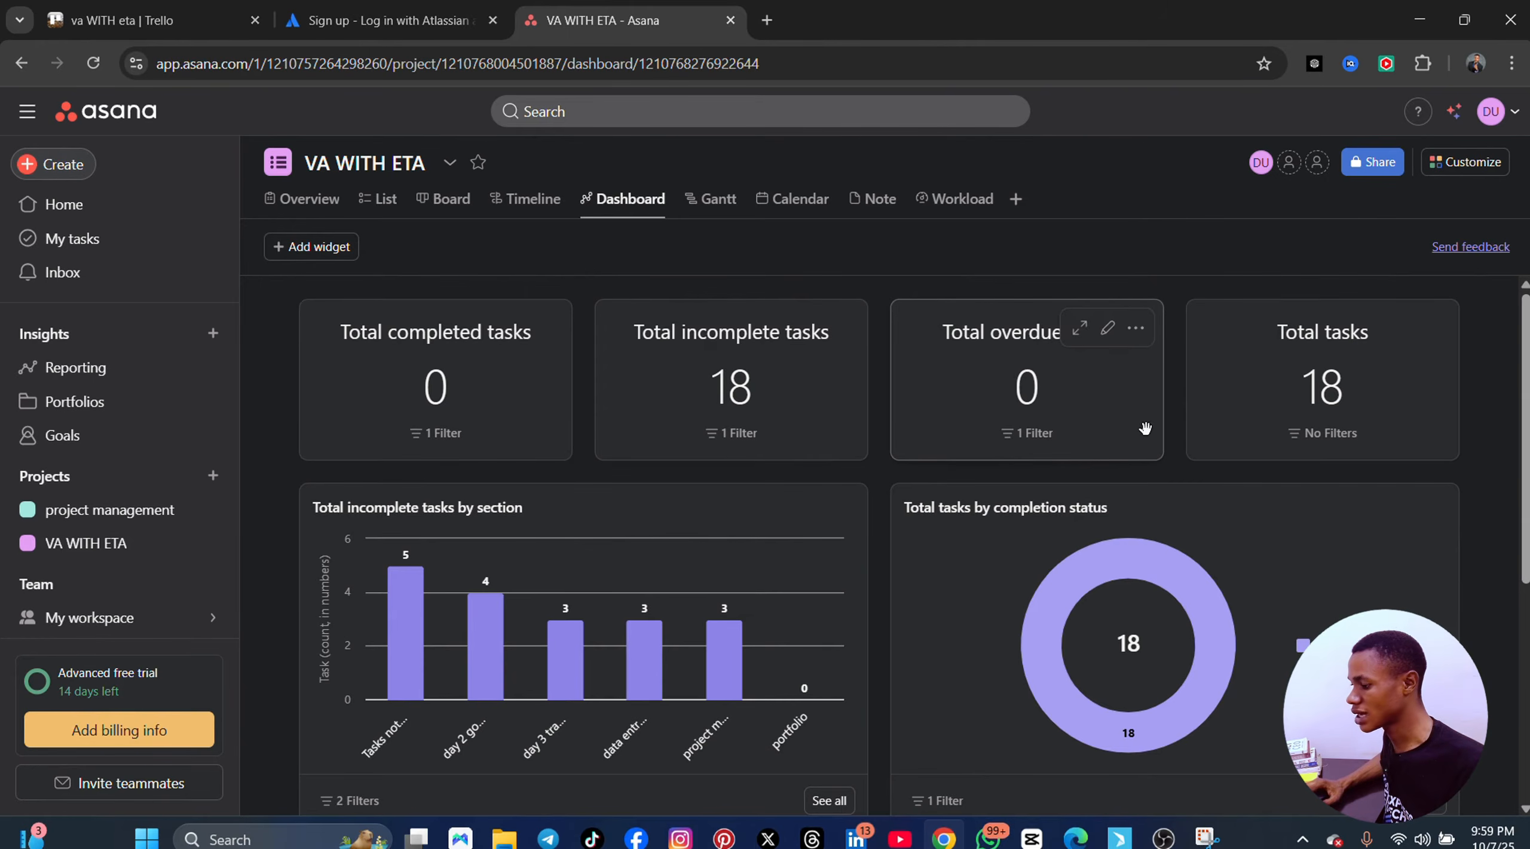
scroll(1367, 455, down, 5)
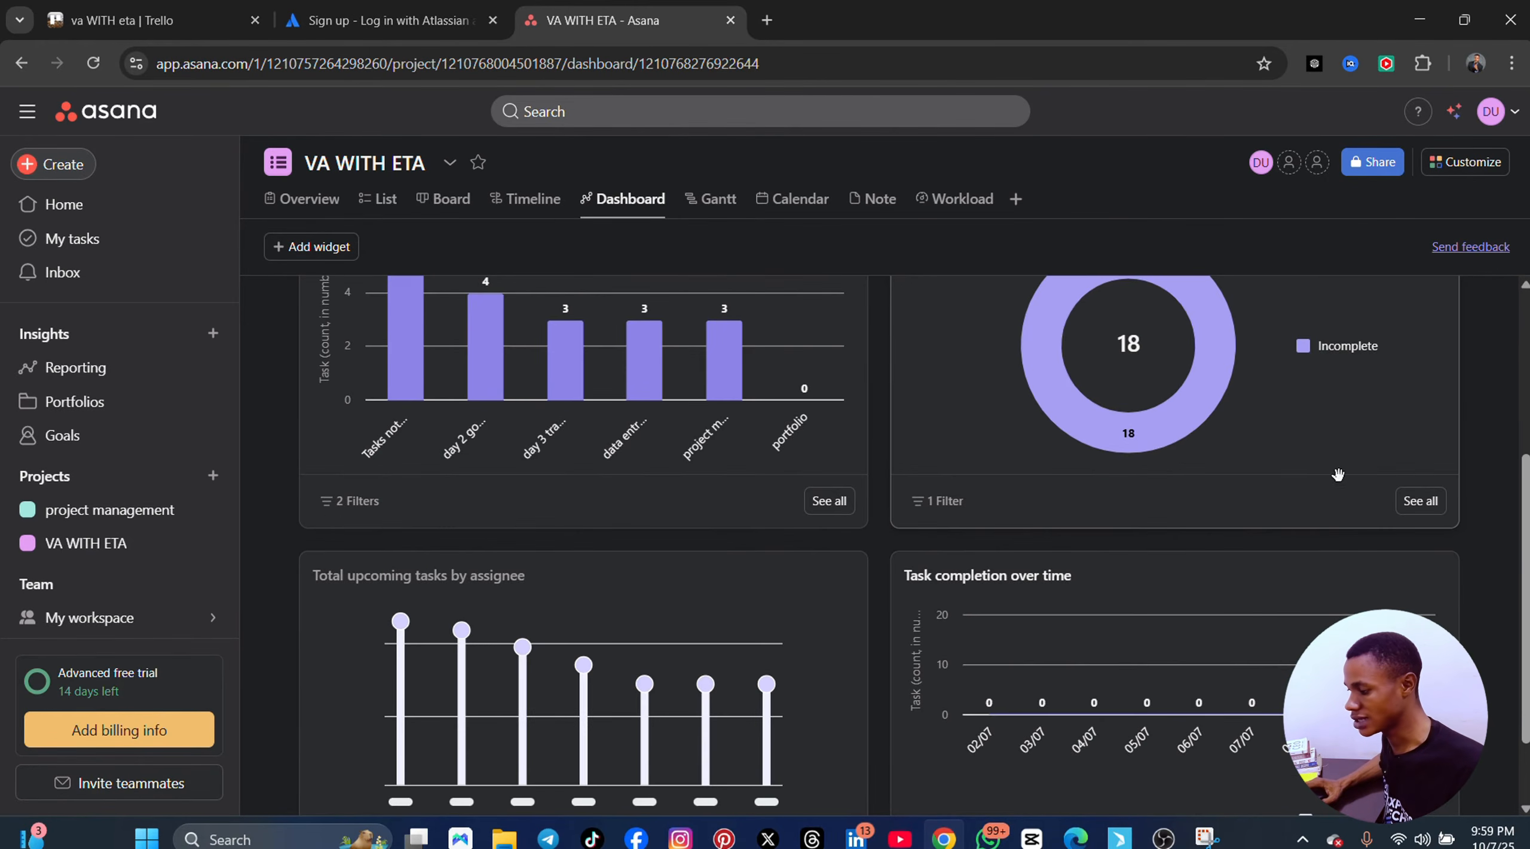
scroll(1315, 466, up, 3)
scroll(1255, 478, down, 3)
scroll(1187, 489, down, 2)
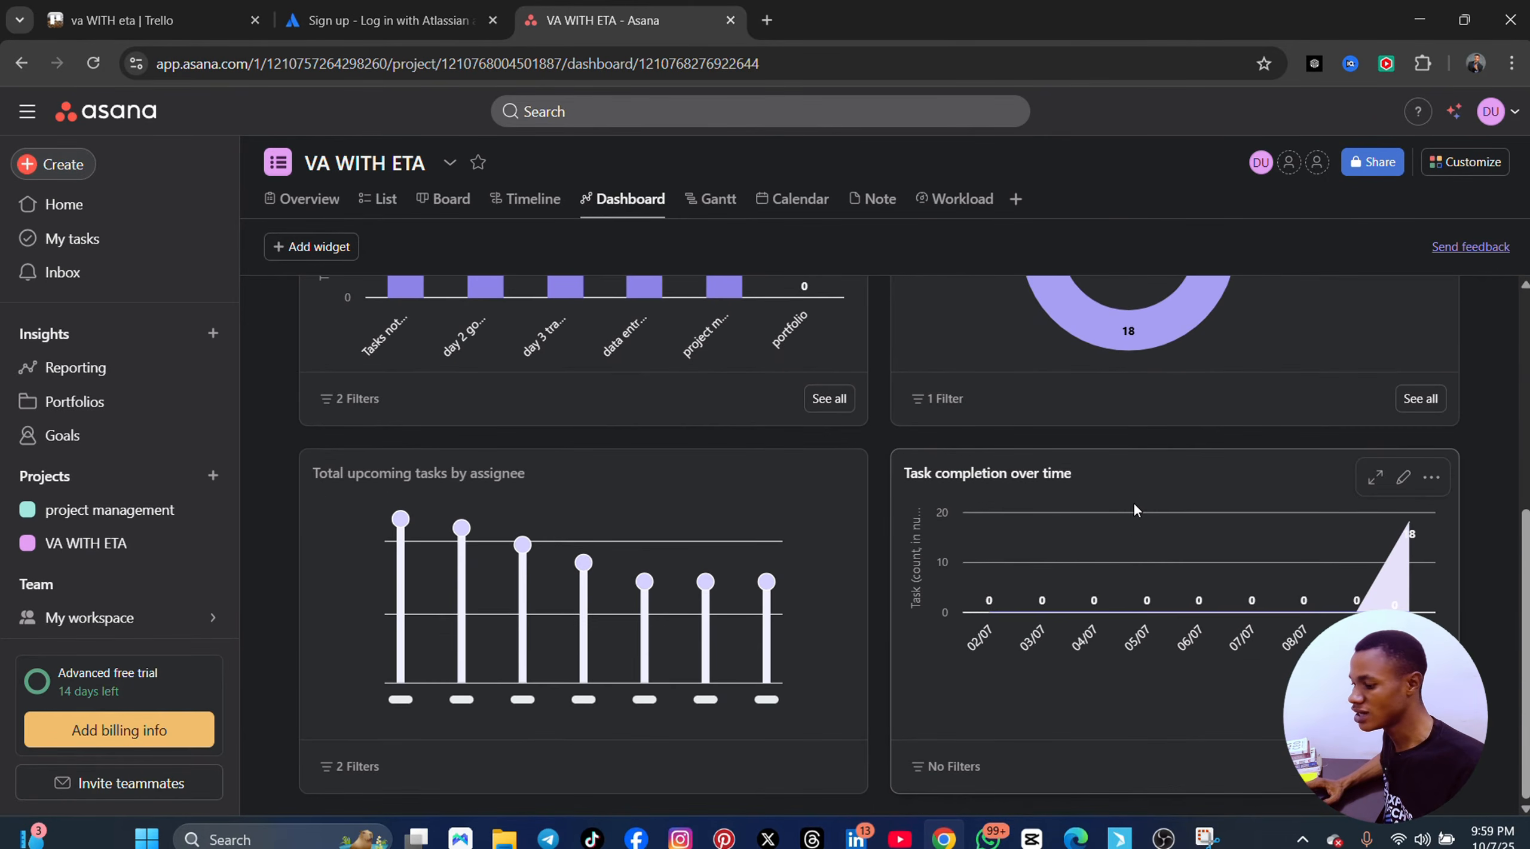
scroll(717, 483, up, 7)
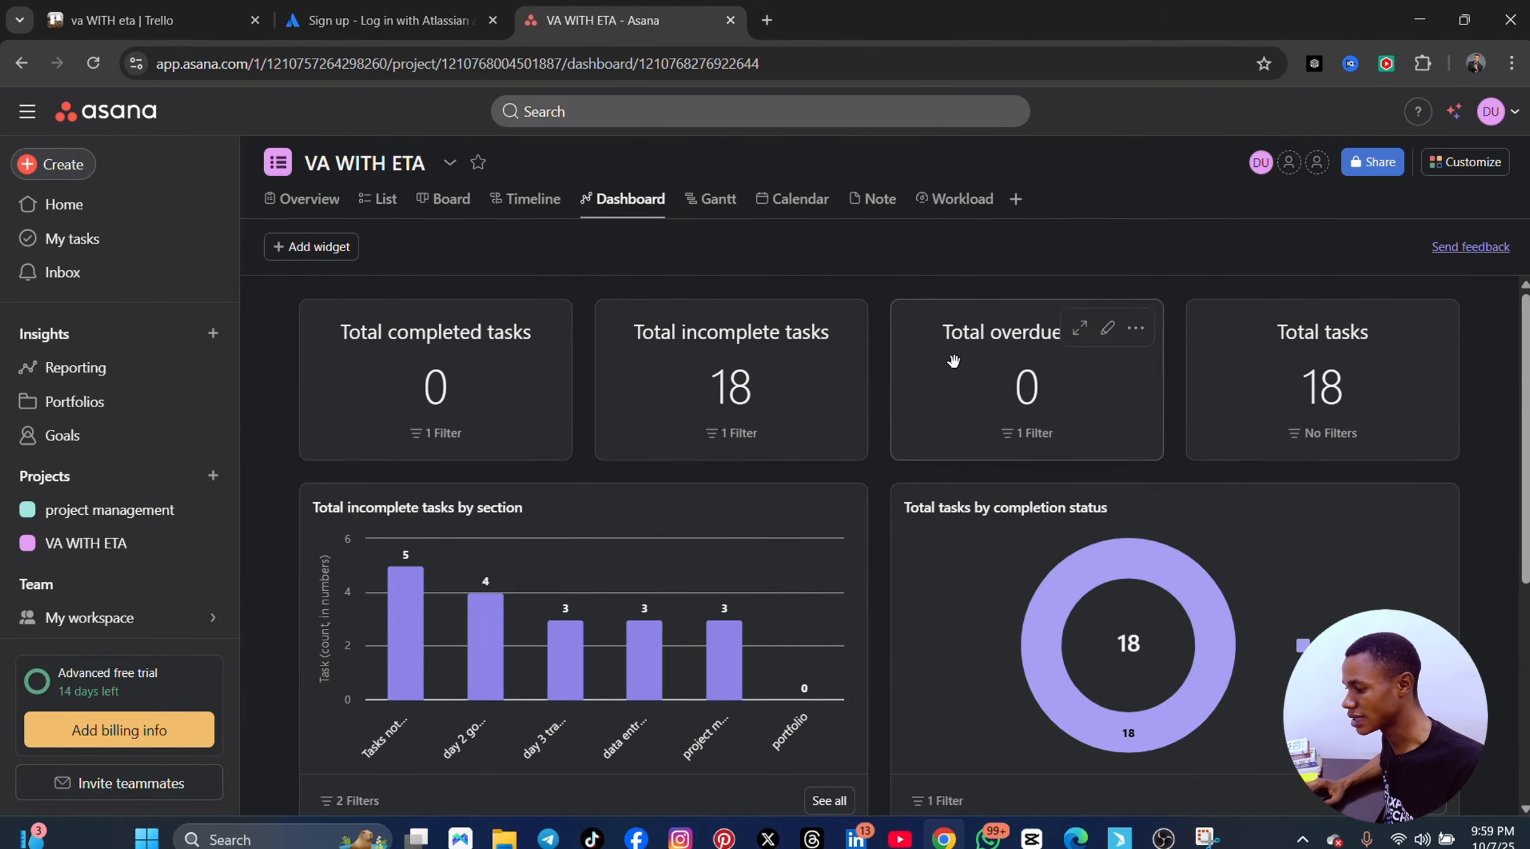
click(804, 202)
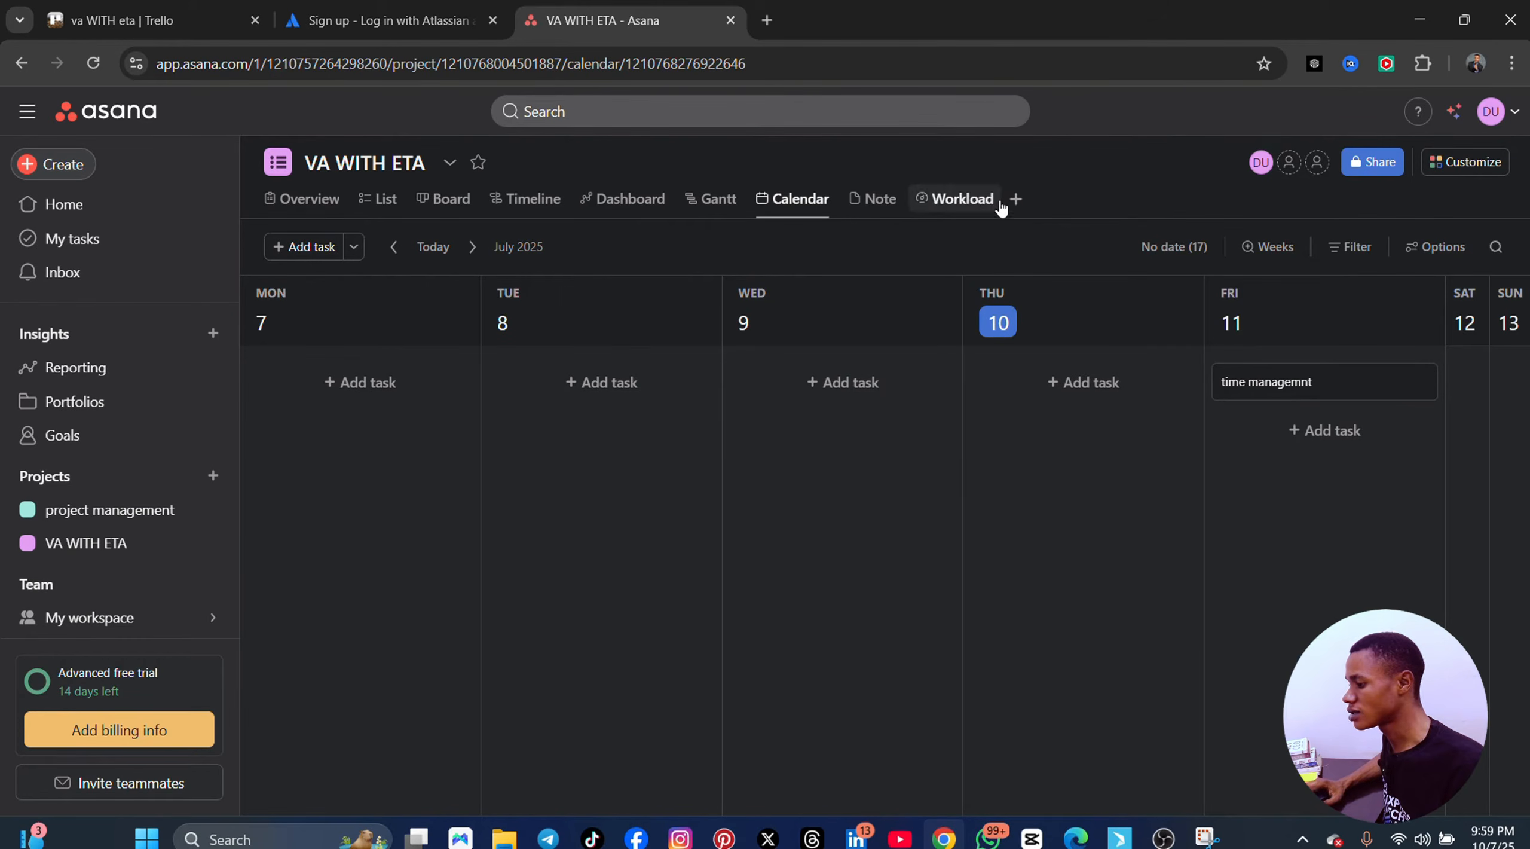
- View the project's workload, then return to its task list and look through all sections down to portfolio
click(977, 207)
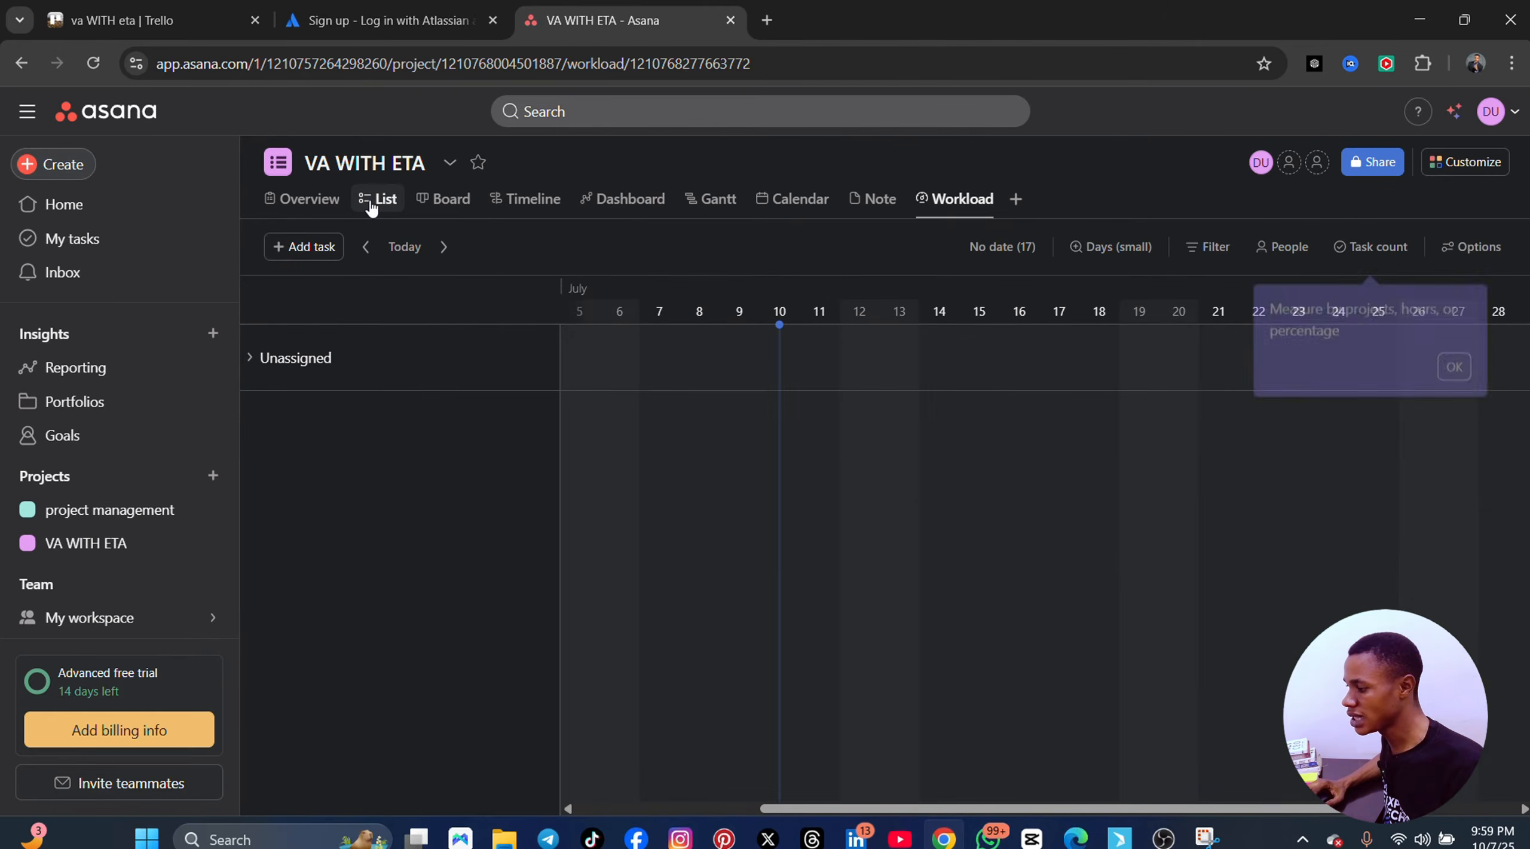
click(371, 206)
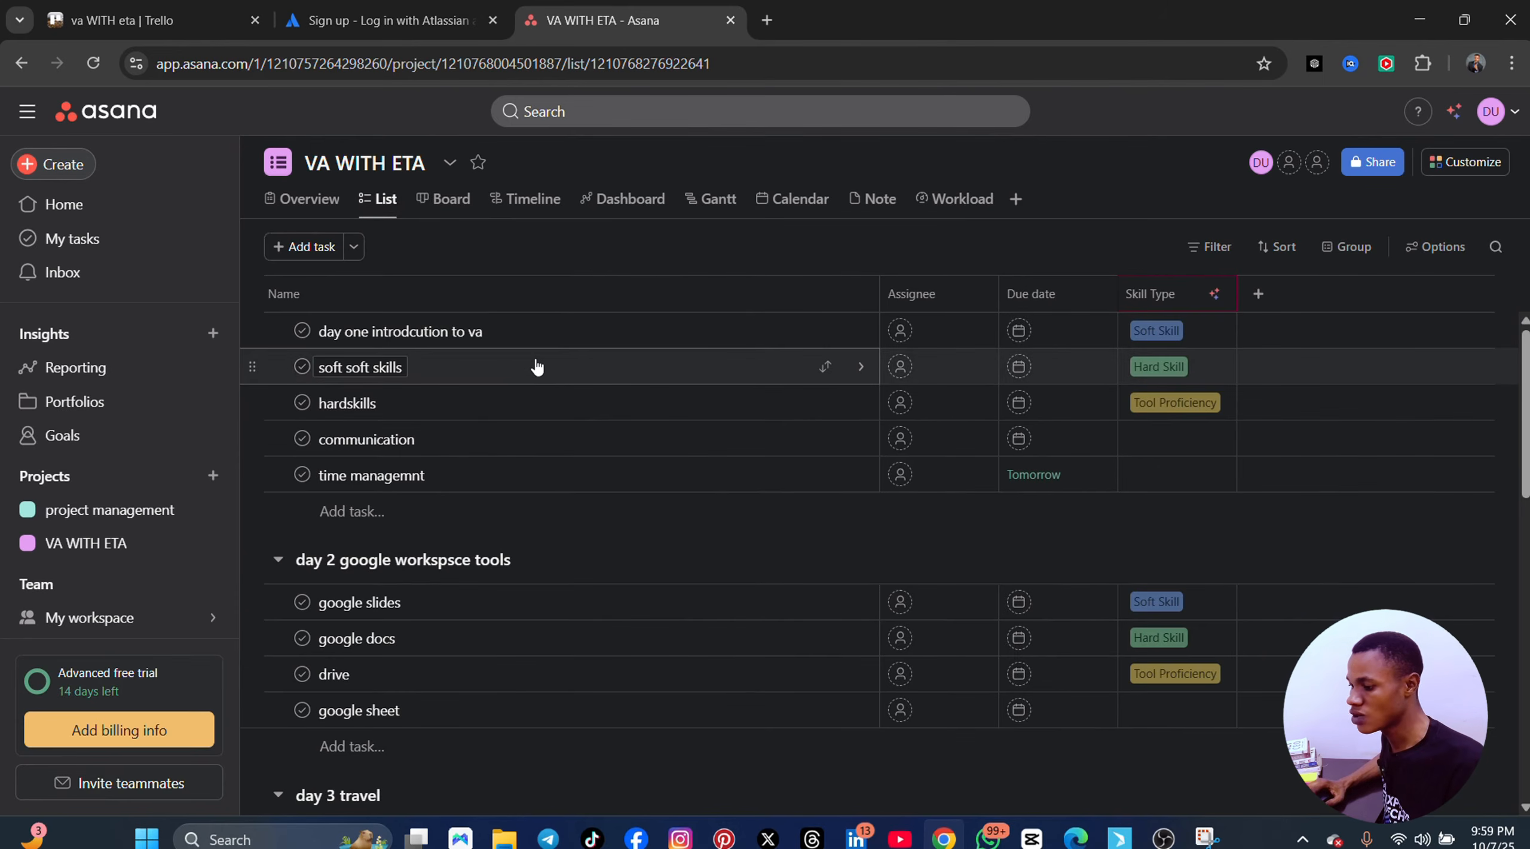
scroll(532, 366, down, 10)
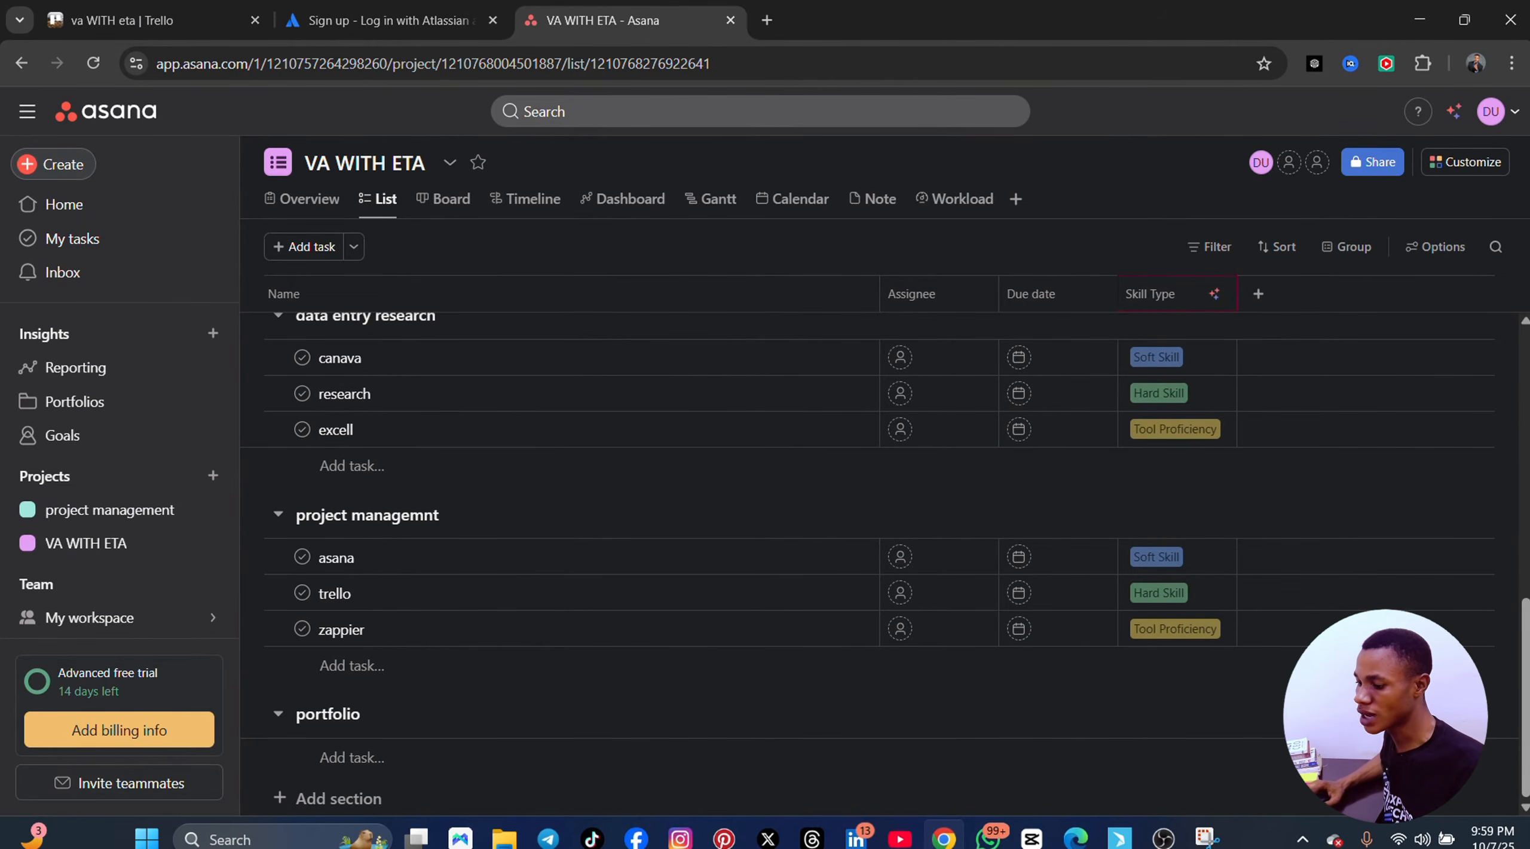
click(54, 170)
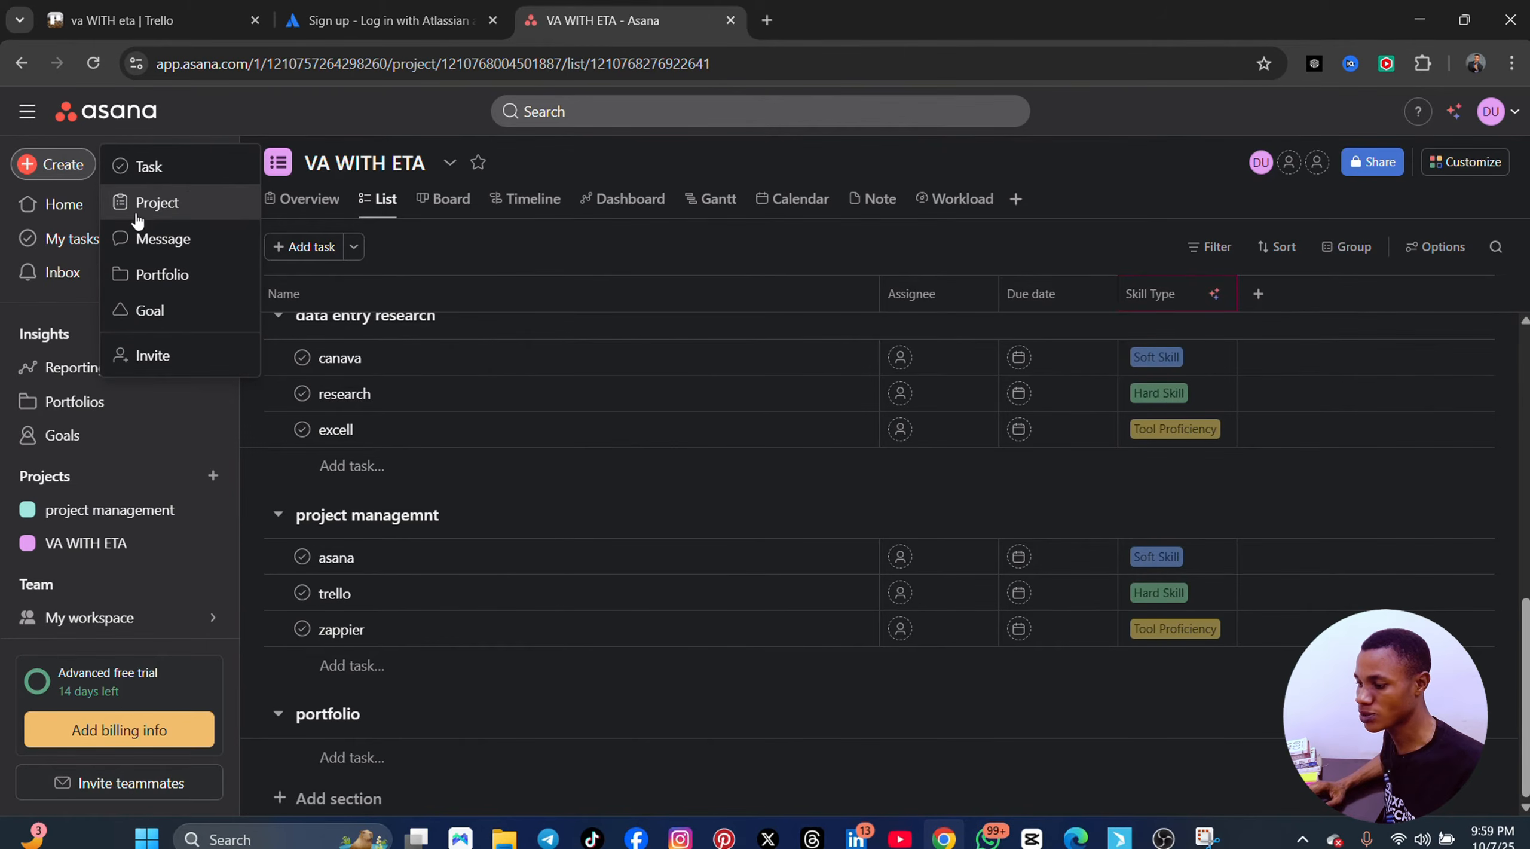
click(925, 457)
click(925, 456)
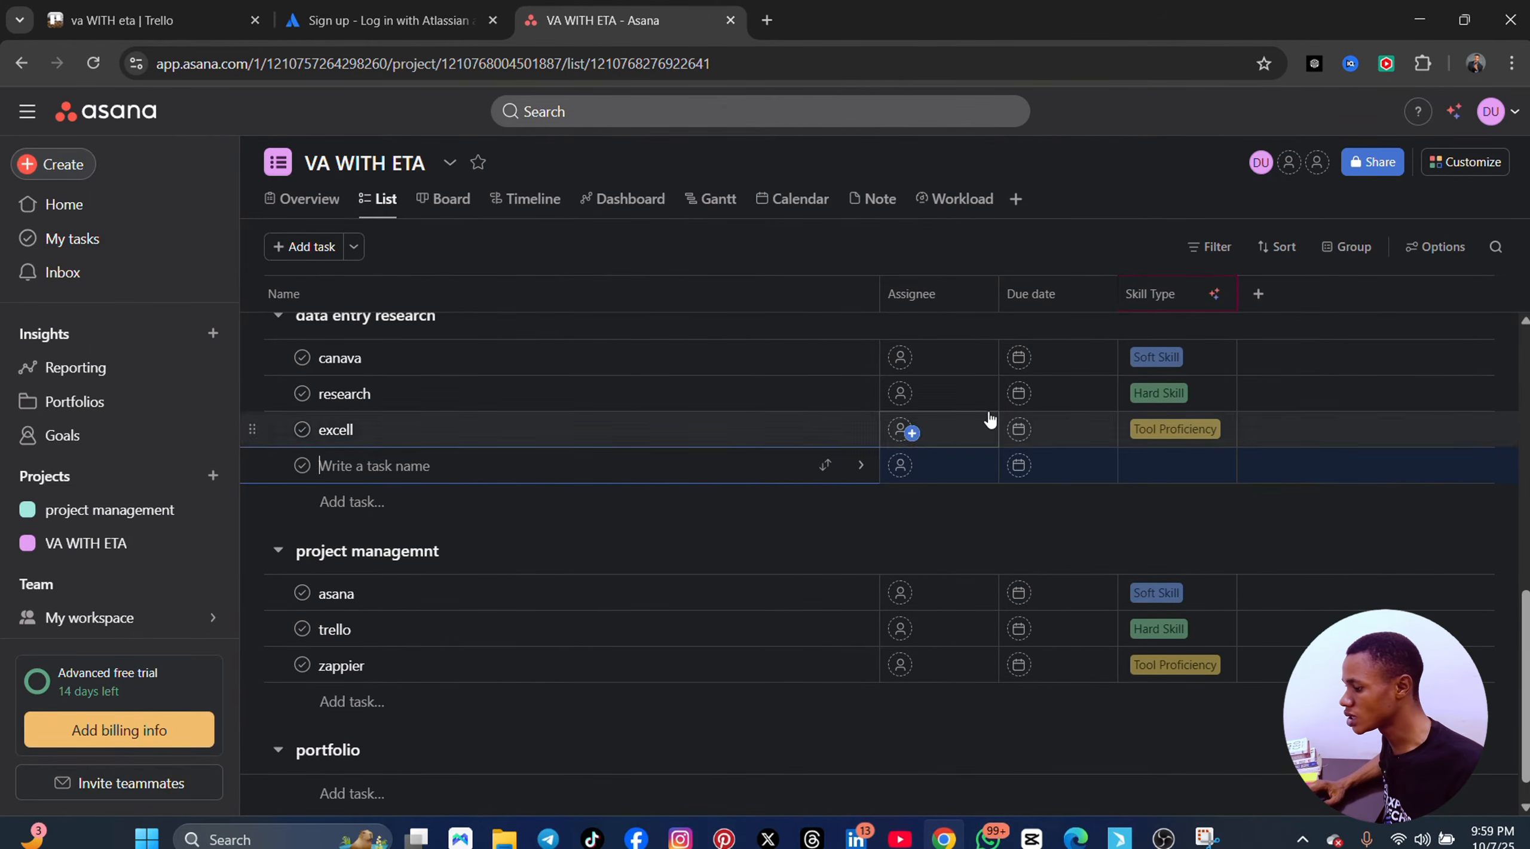
- Copy the VA WITH ETA project's link from its sharing settings and close them
click(1374, 163)
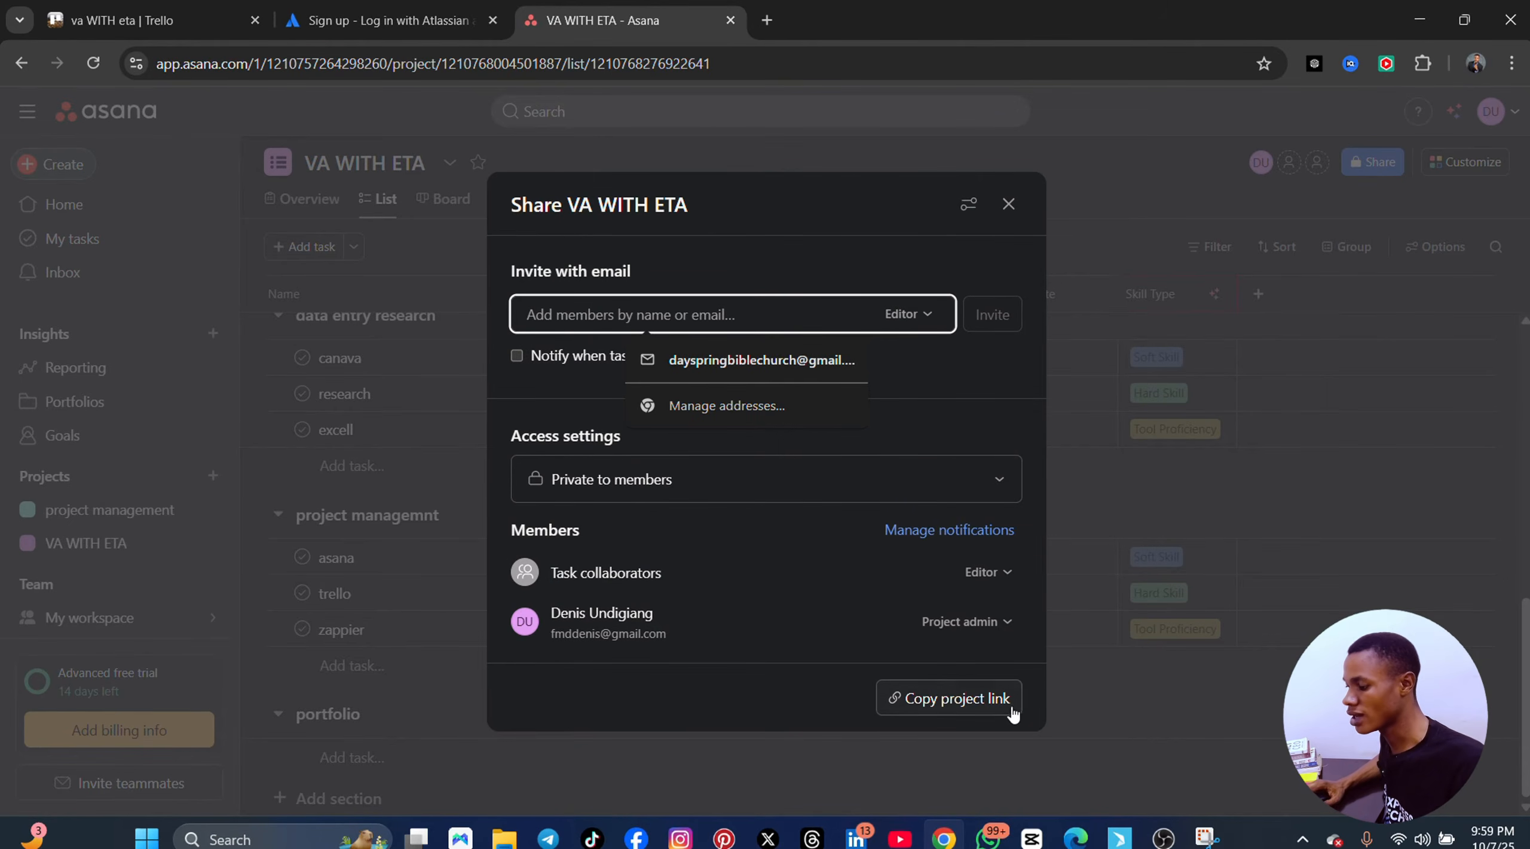
click(960, 713)
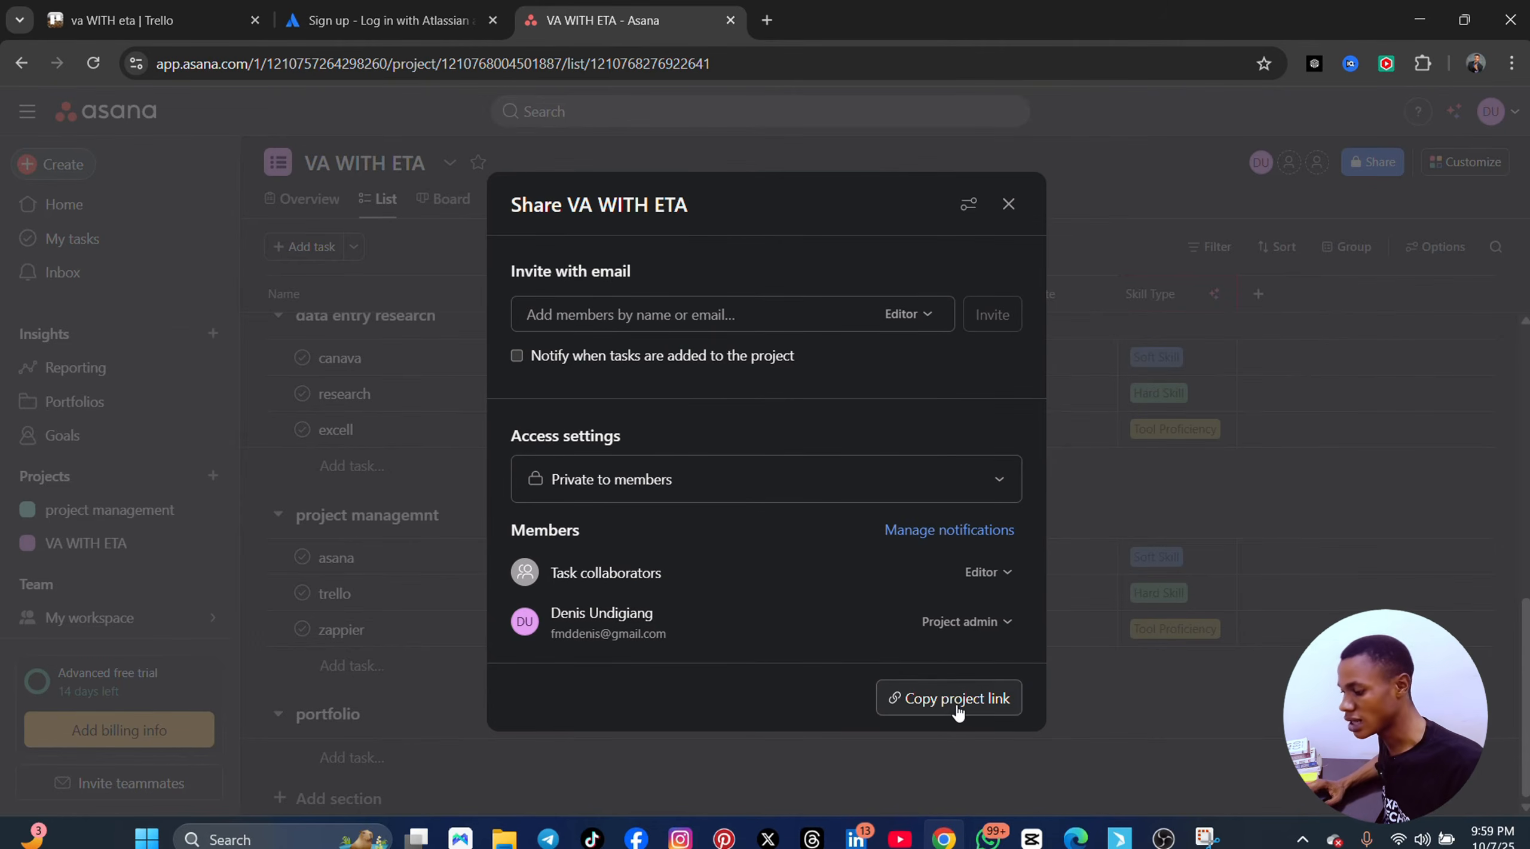
click(1008, 205)
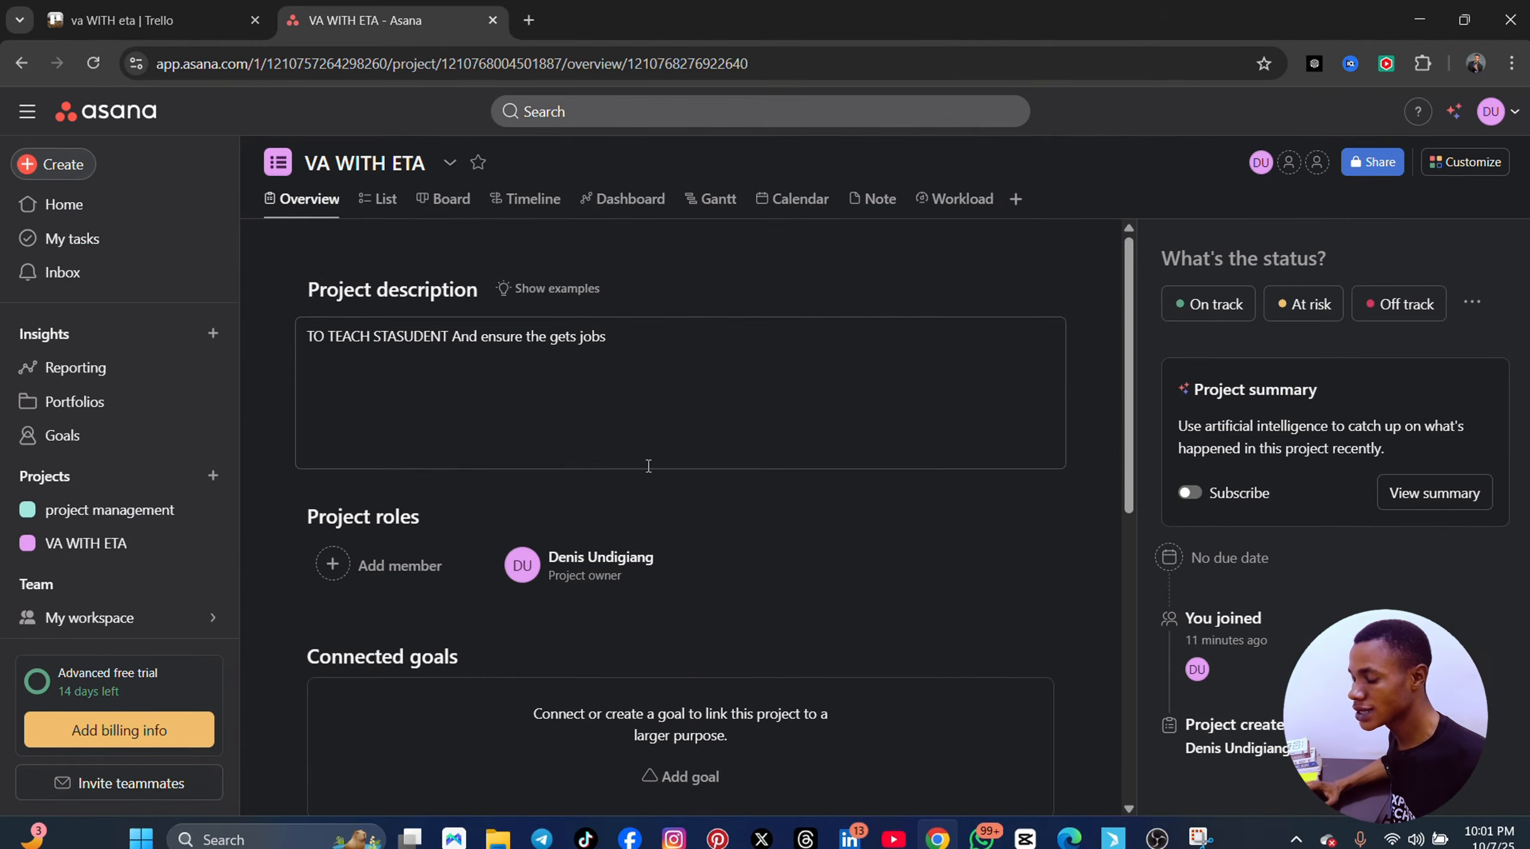
- Add a milestone named "end of day" on the project's overview page
scroll(669, 520, down, 10)
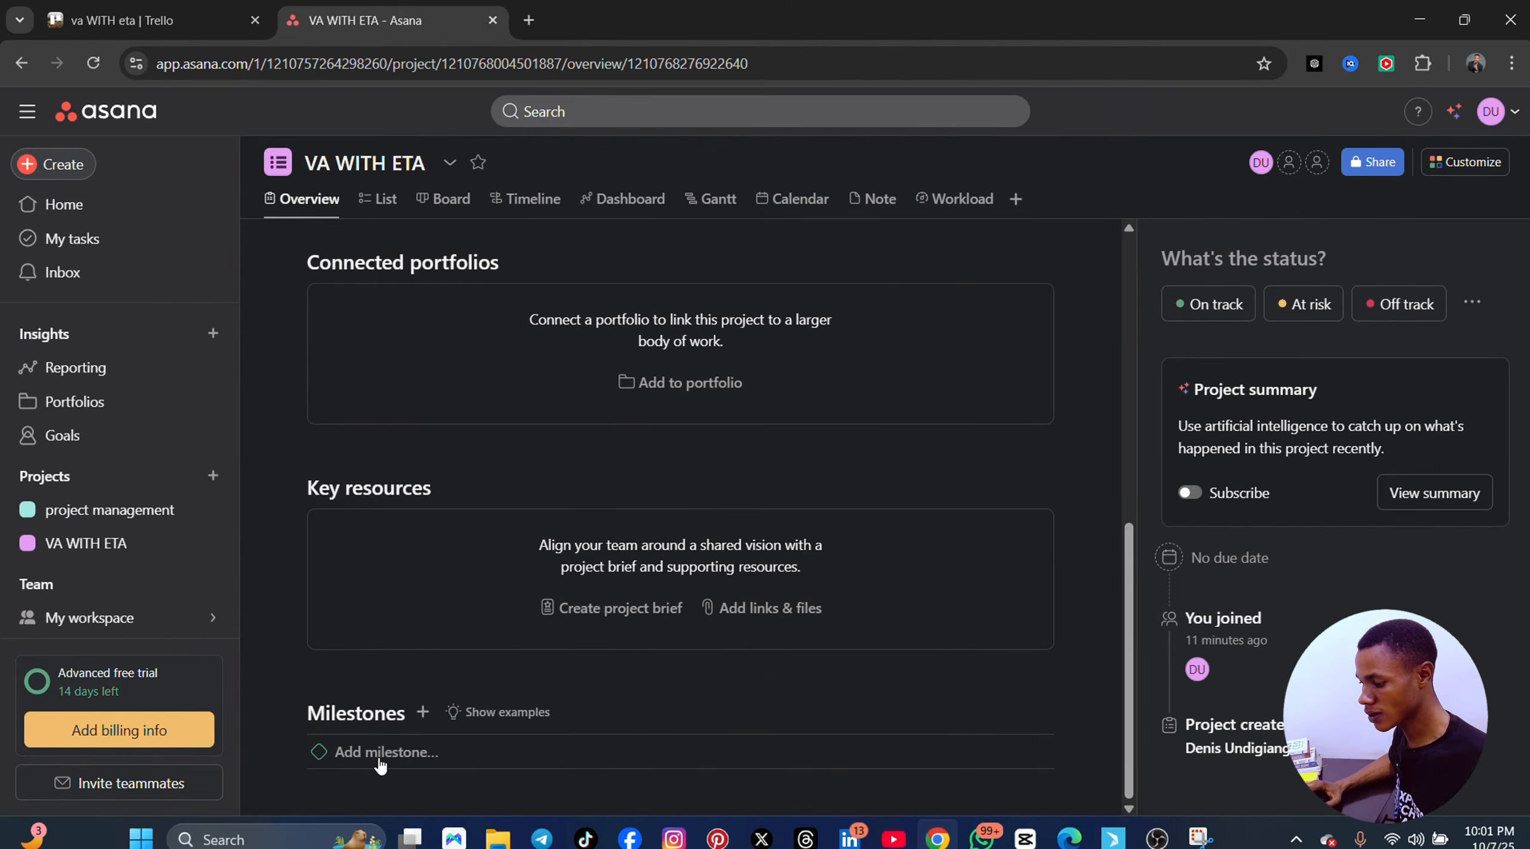
click(494, 745)
text(end of day)
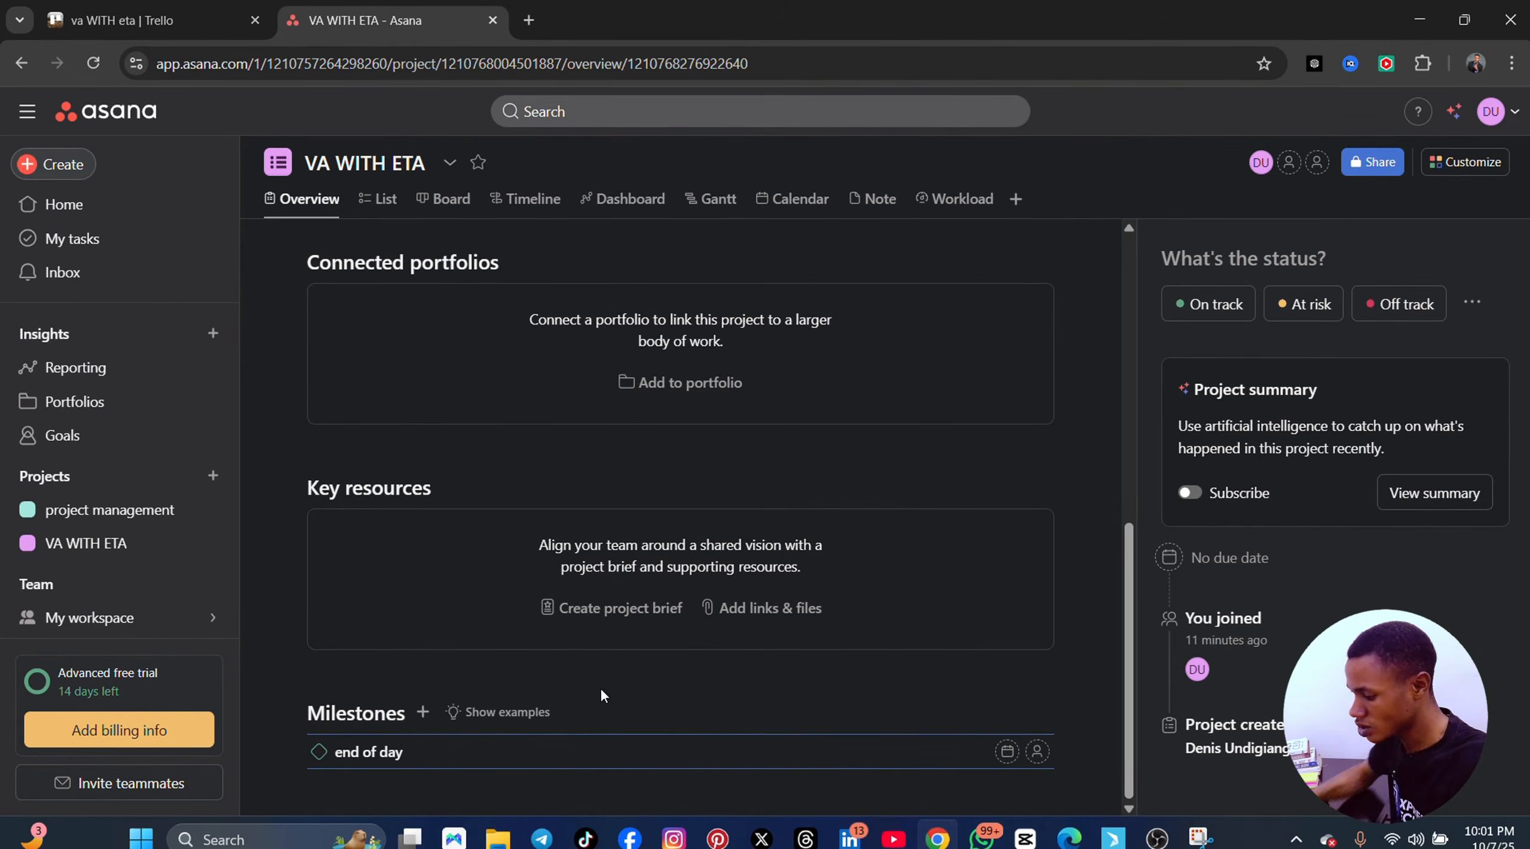
click(634, 723)
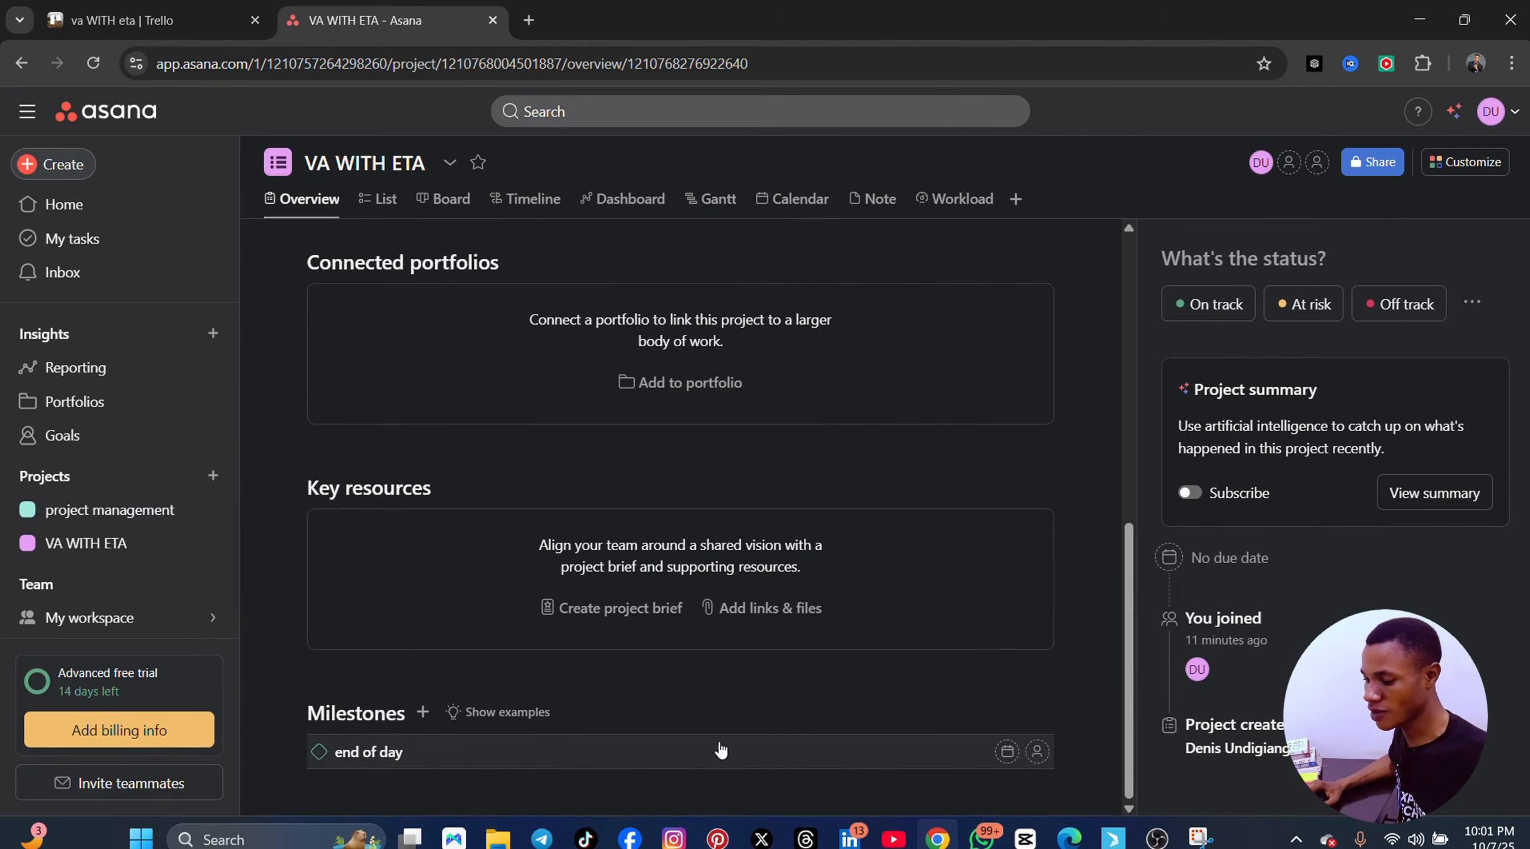
- Add a second milestone named "end of dasy 2" and look over the project's overview page
click(423, 711)
text(e)
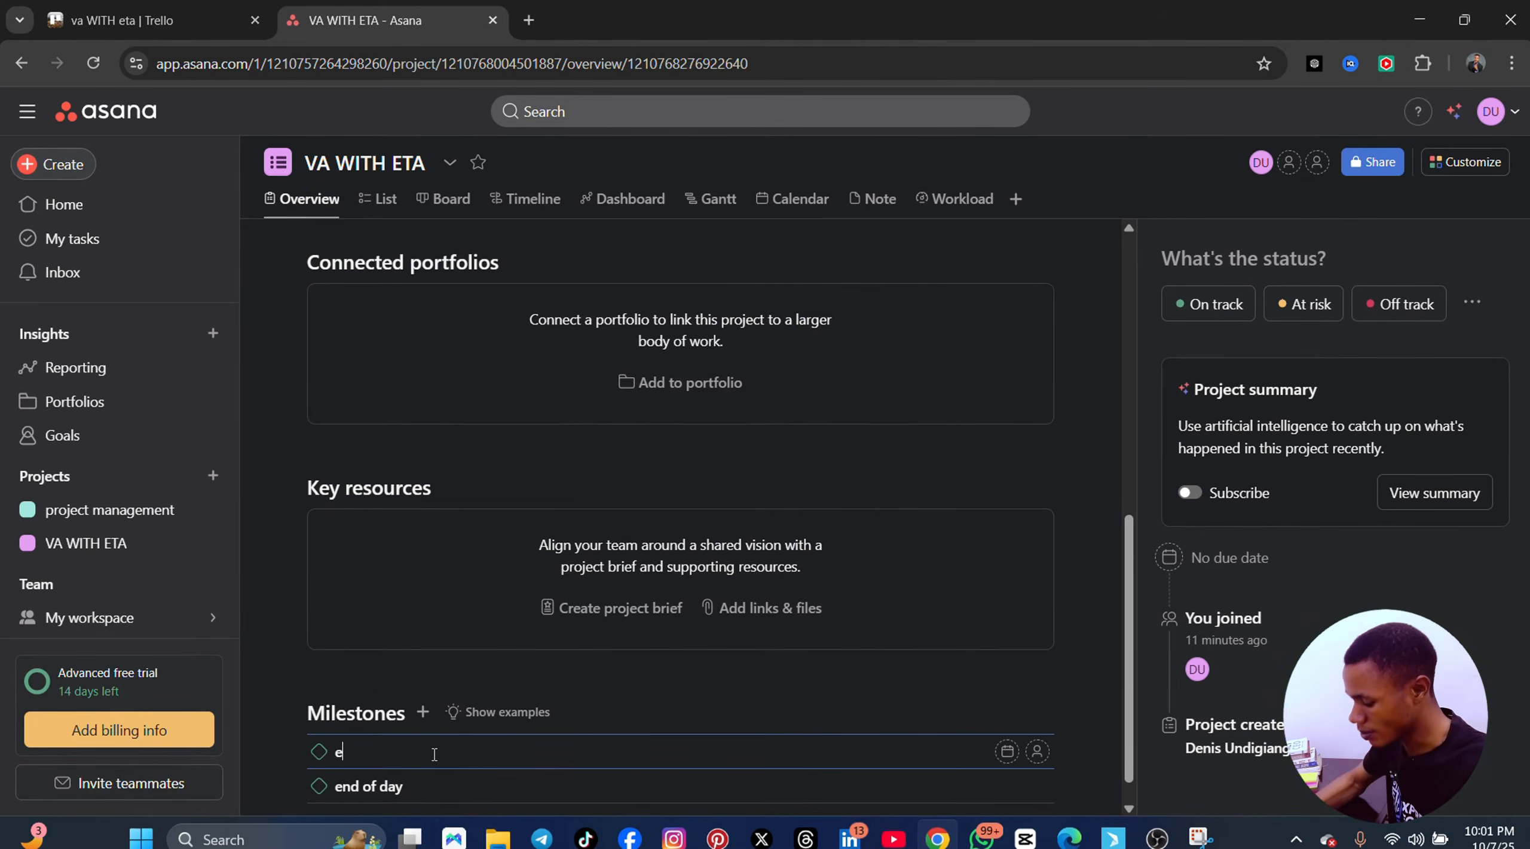
text(nd of dasy 2)
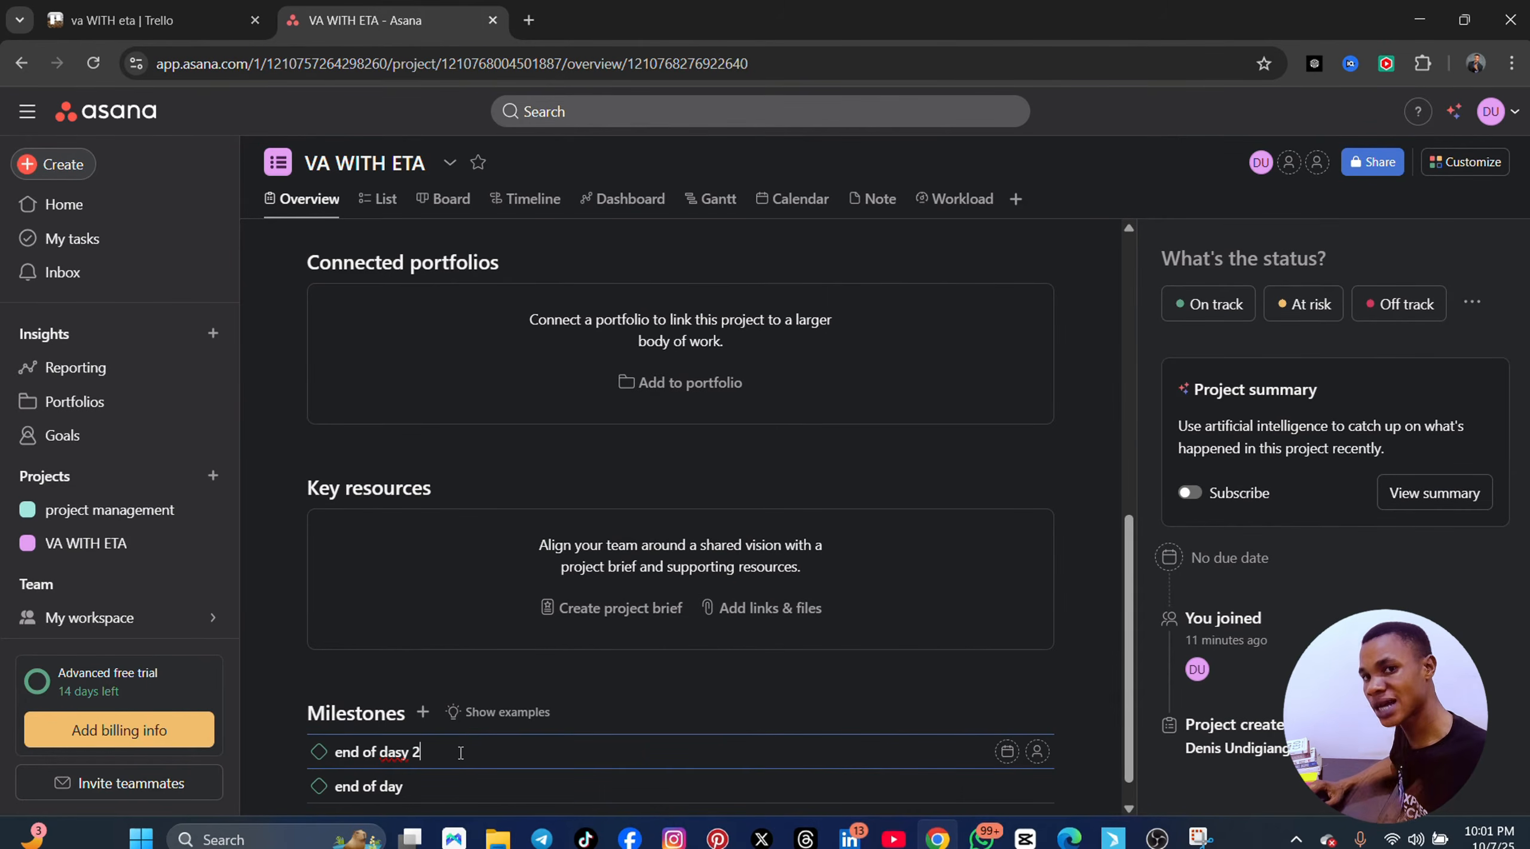
scroll(469, 739, up, 10)
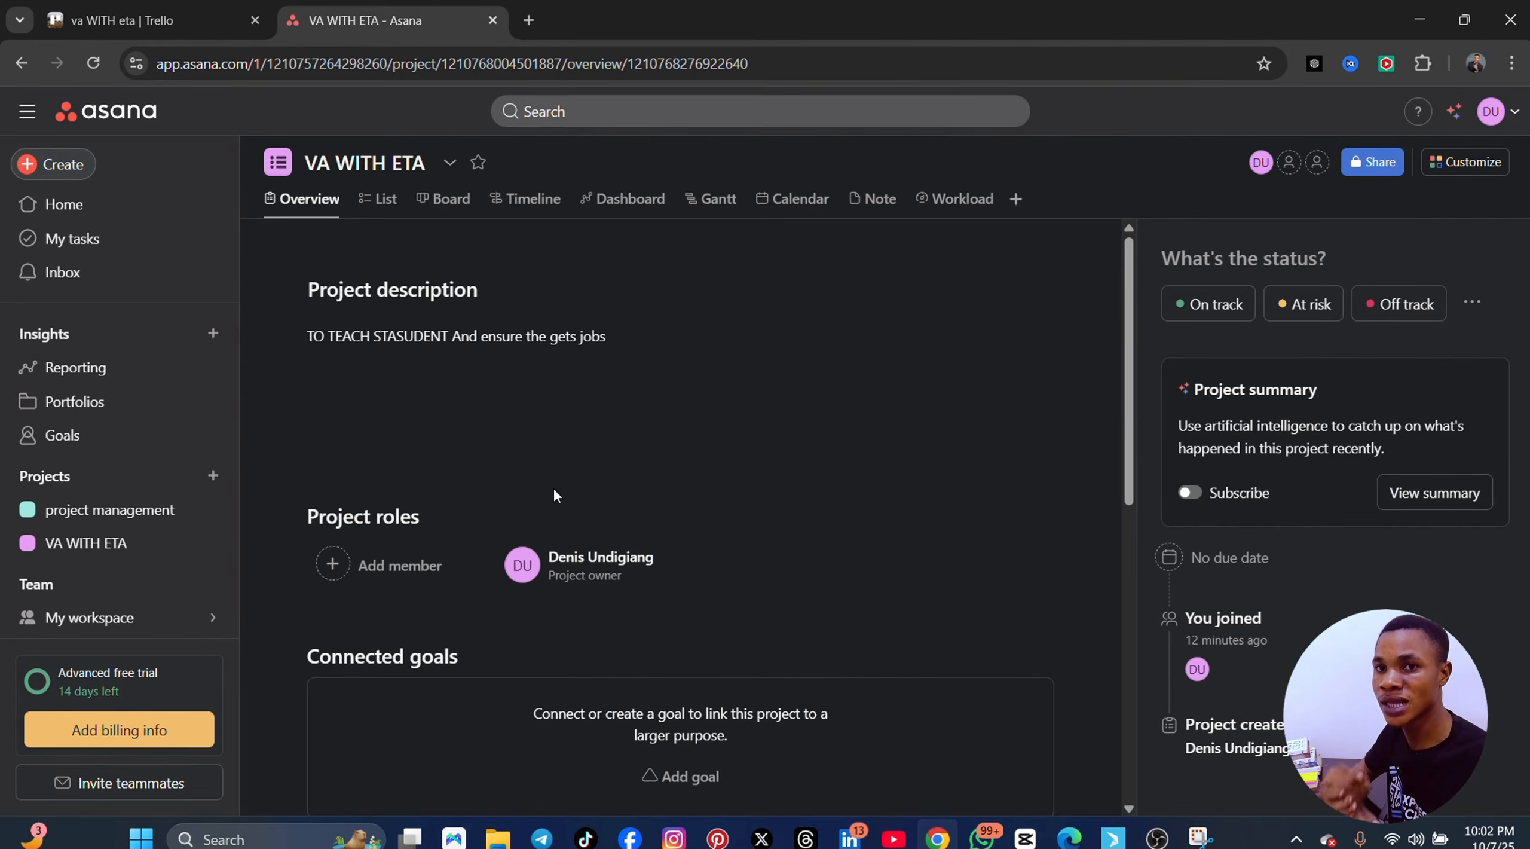
scroll(629, 608, down, 10)
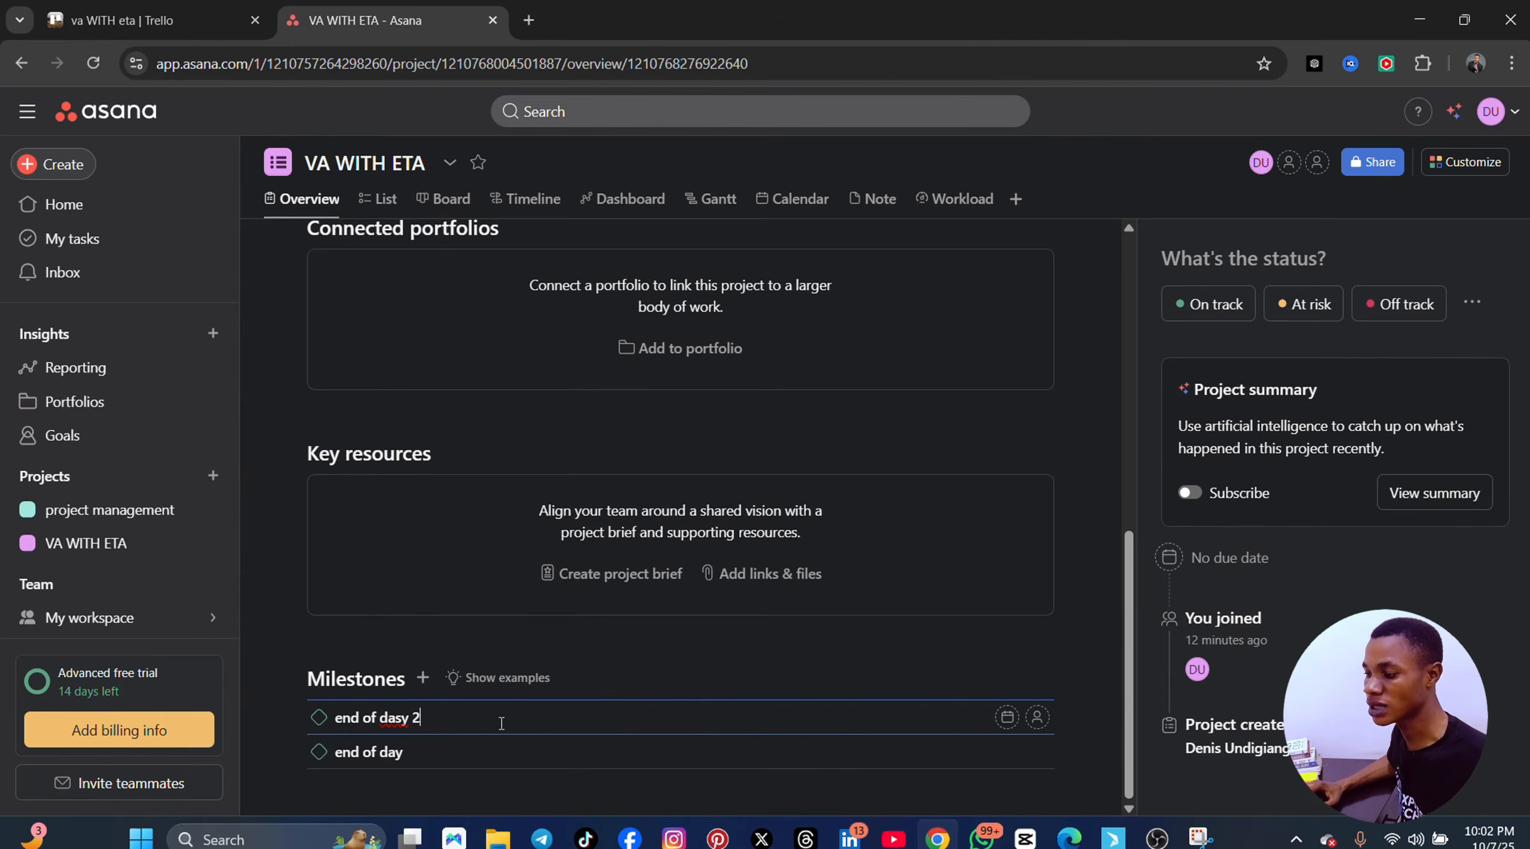
scroll(443, 403, up, 5)
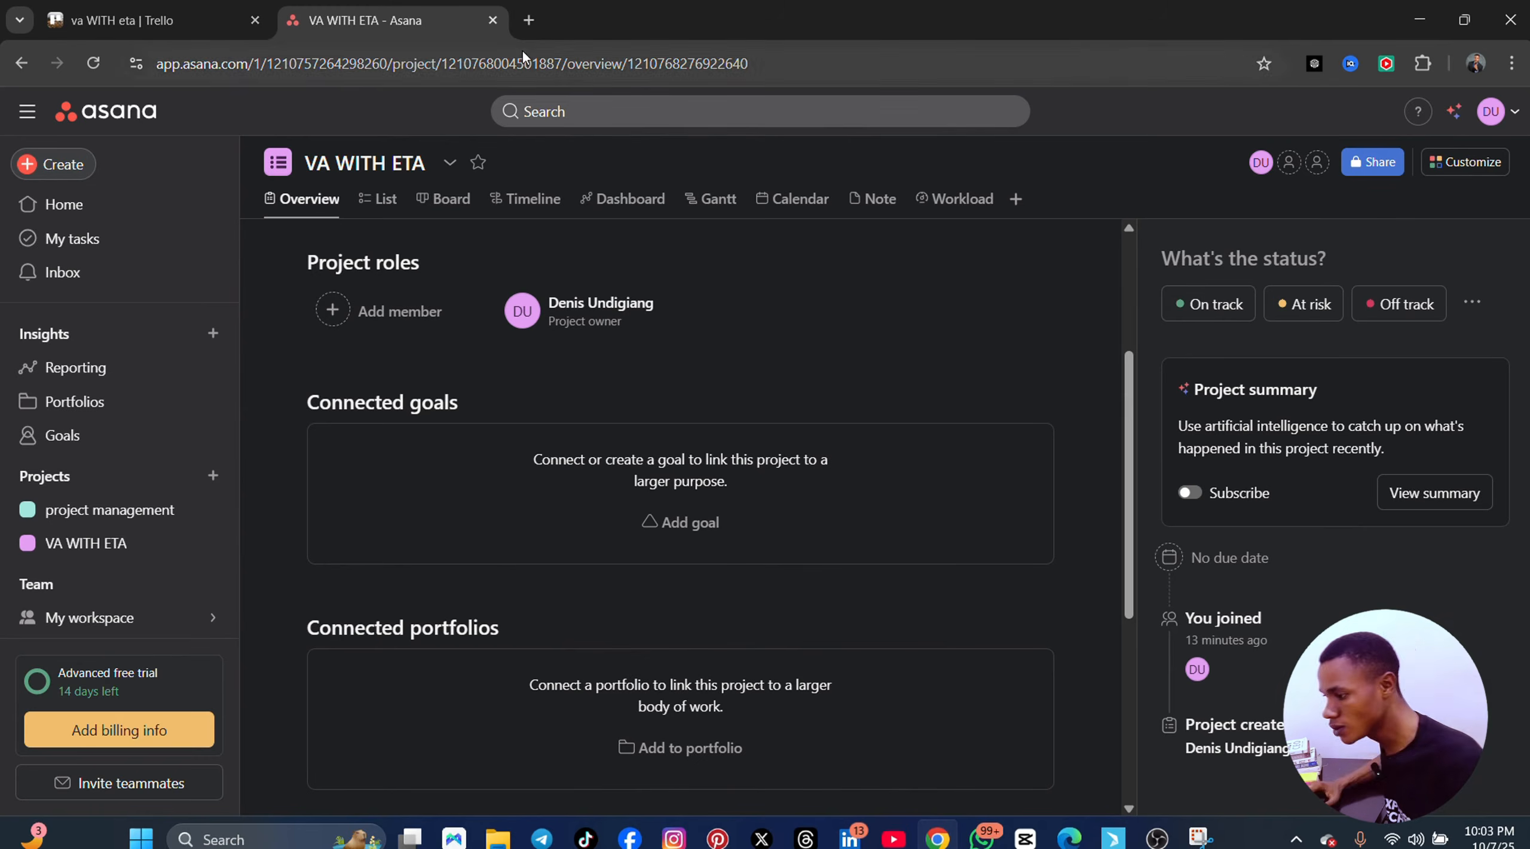
- Search Google for "zappier" in a new browser tab
click(529, 20)
click(587, 407)
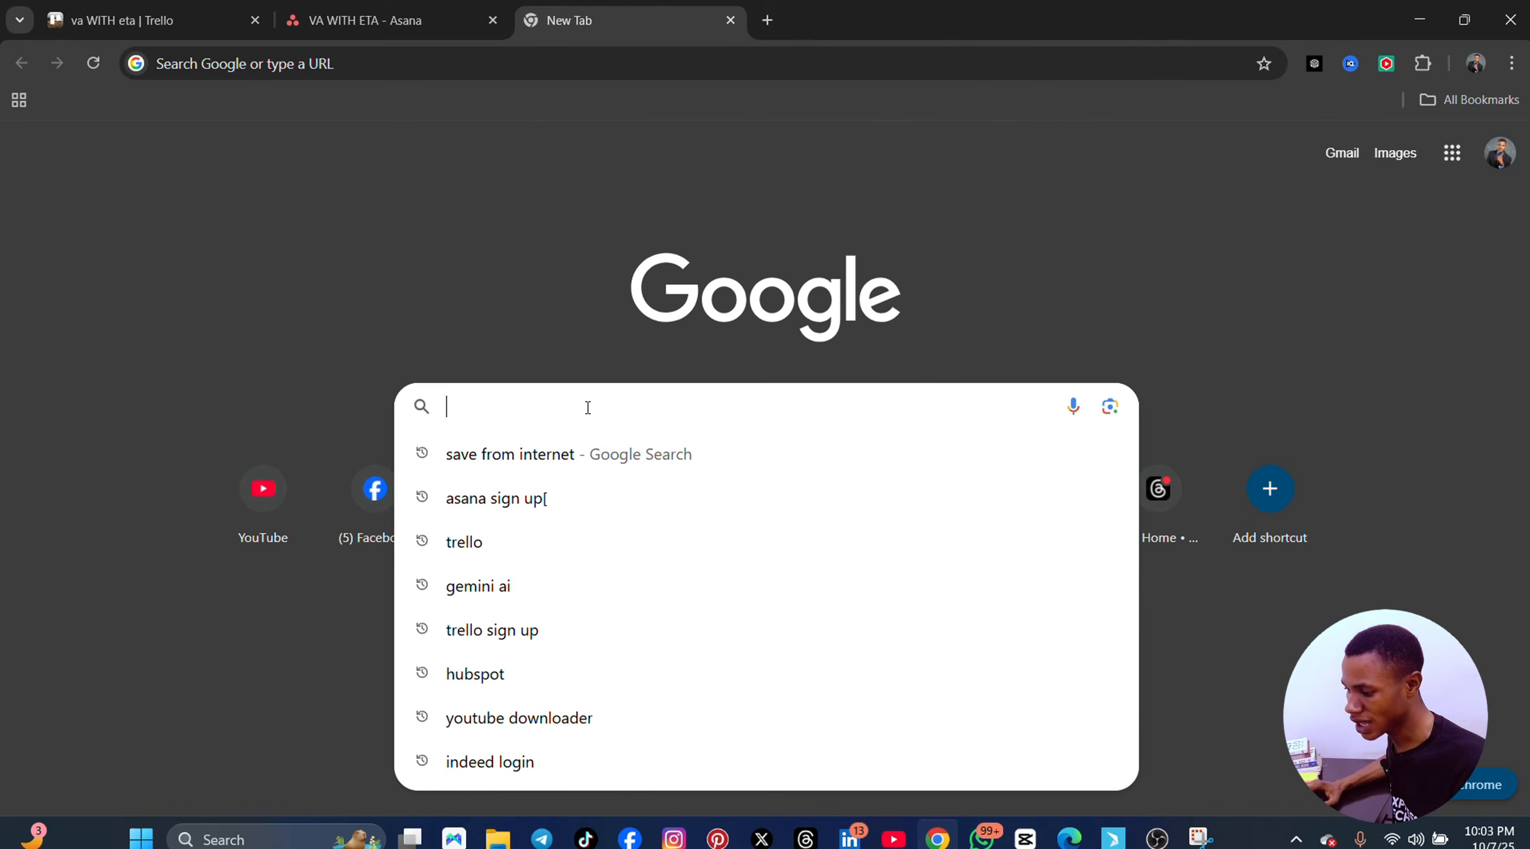
text(zappier)
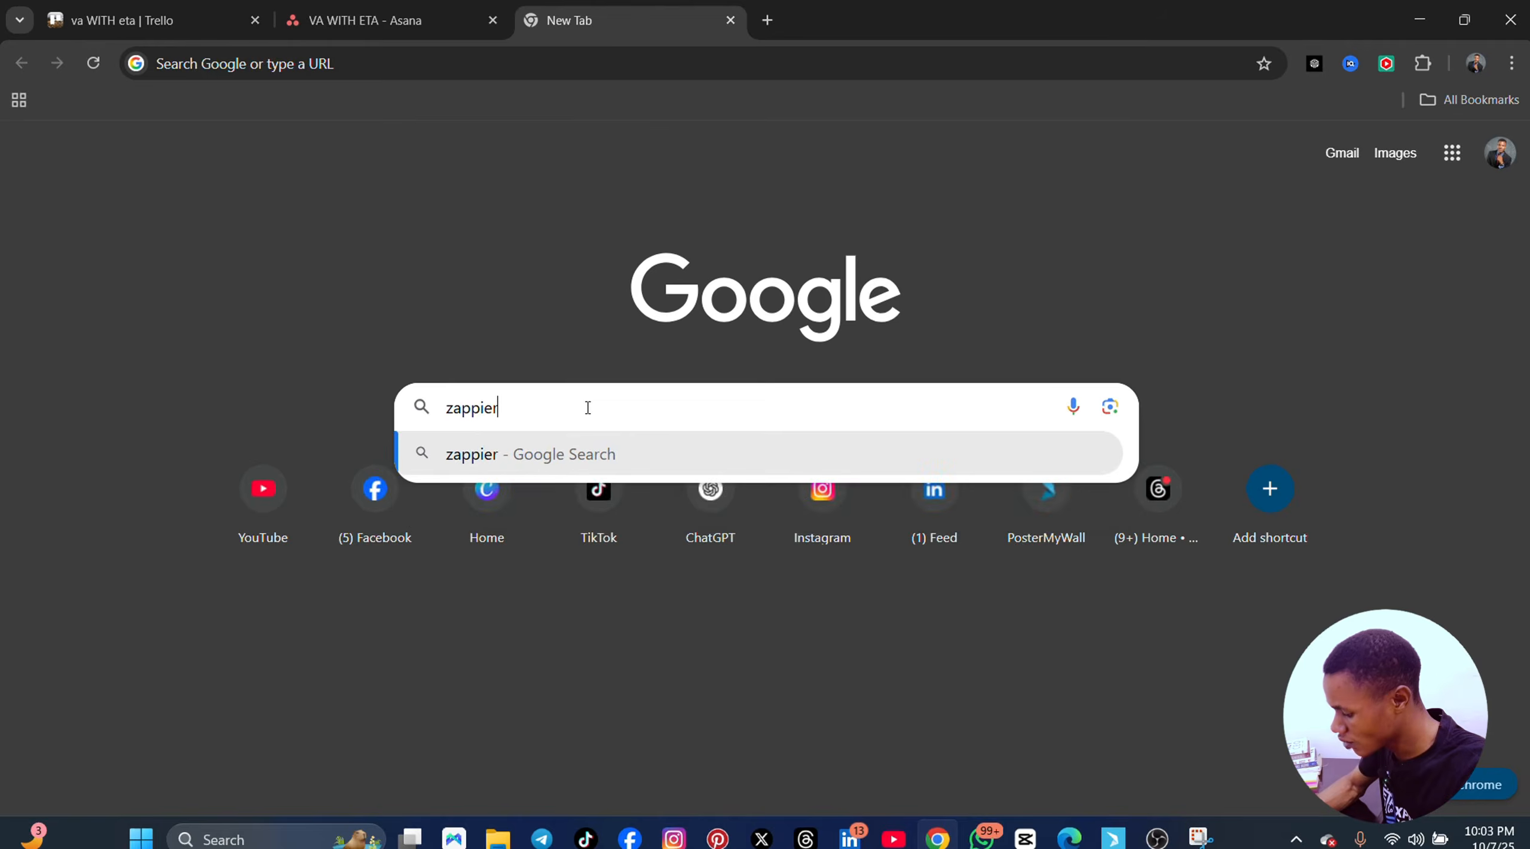
key(Return)
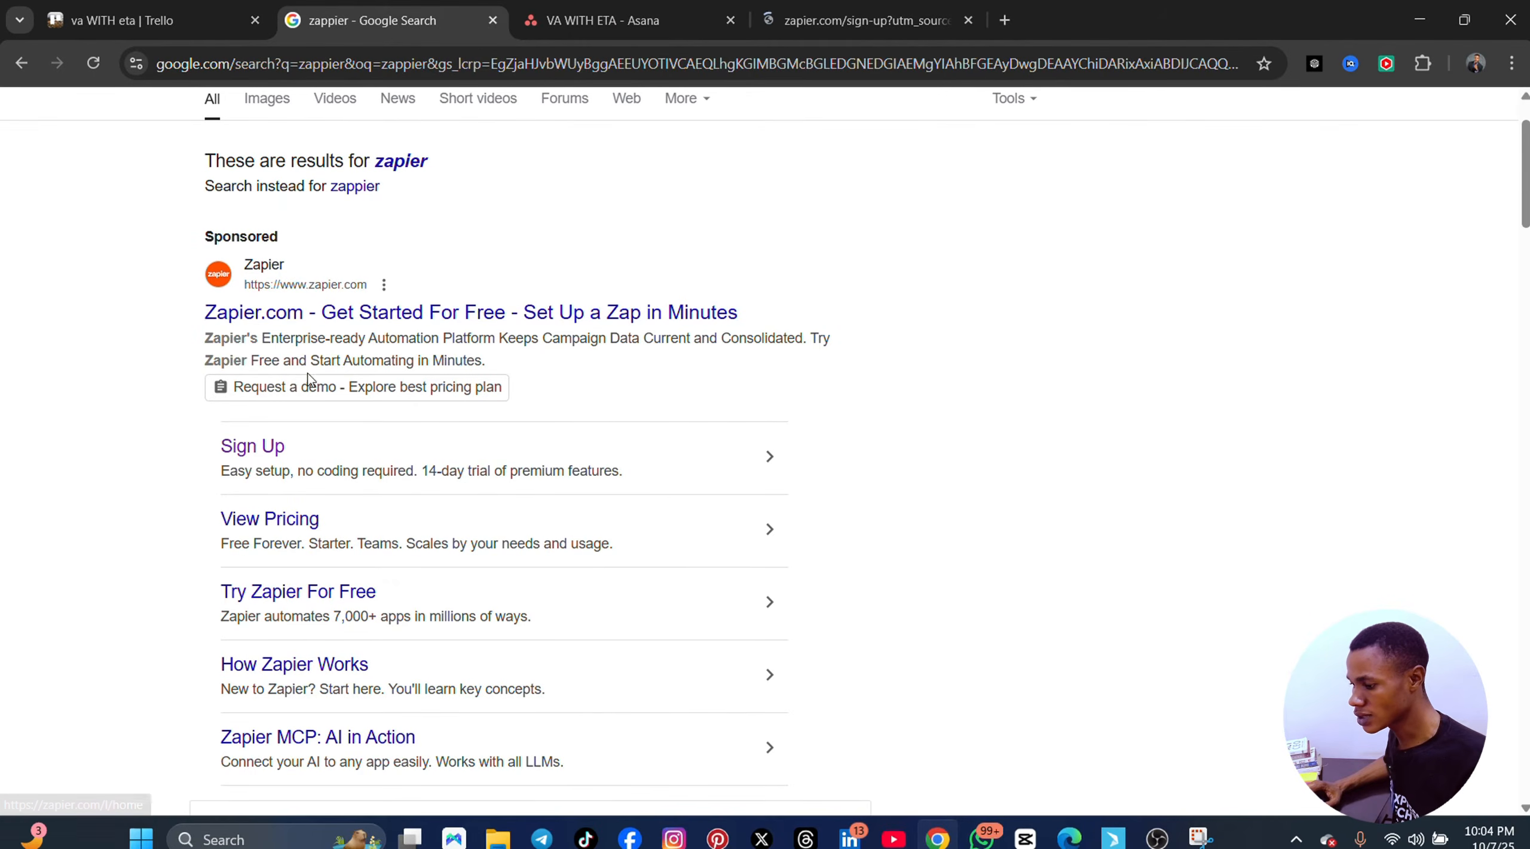
- Open the Zapier site from the search results and sign in with the existing Google account
click(266, 465)
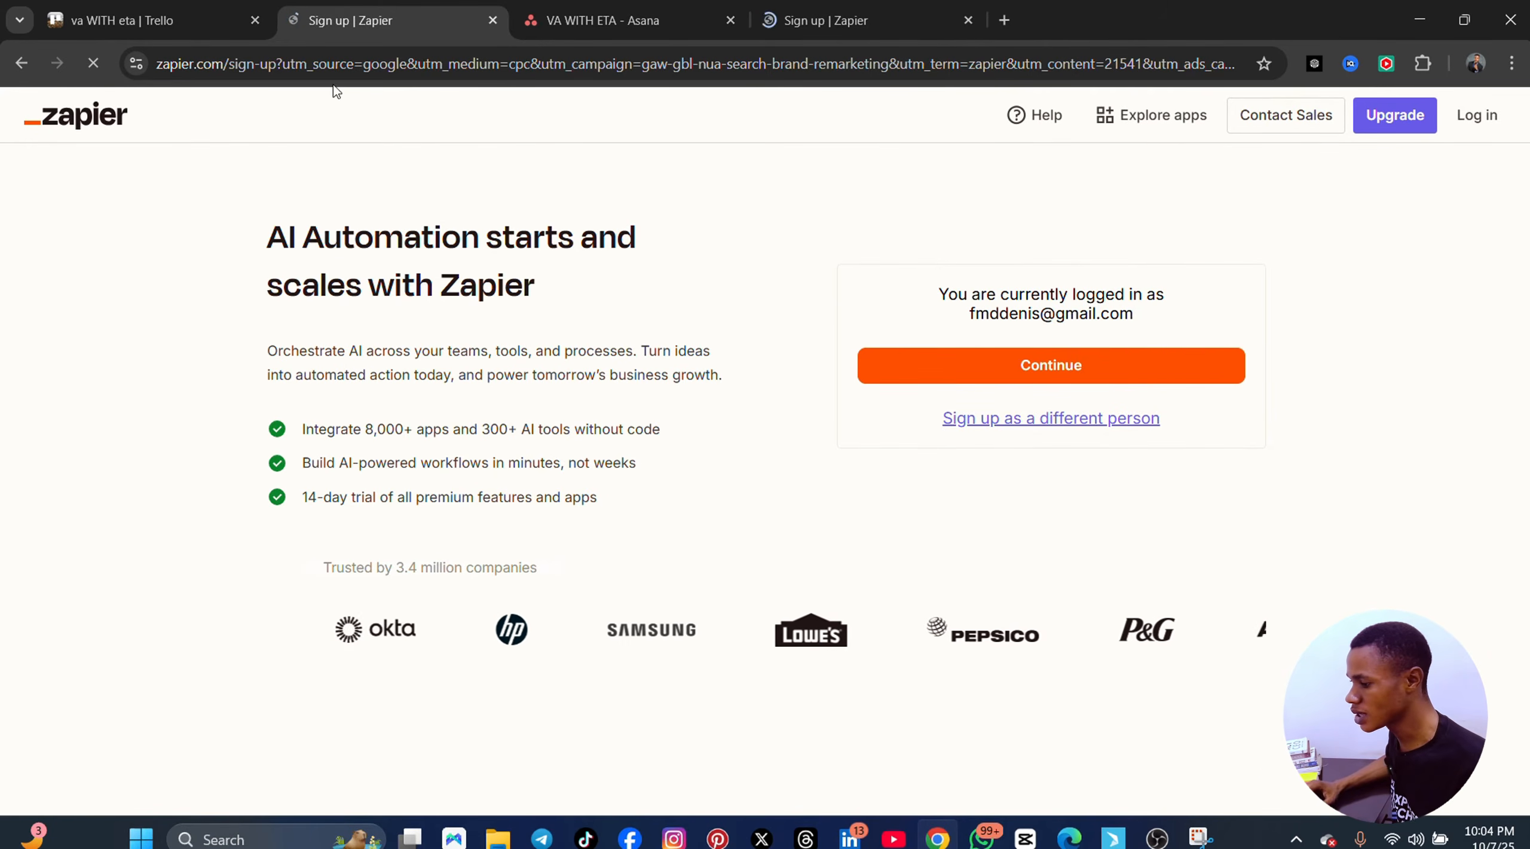
click(28, 64)
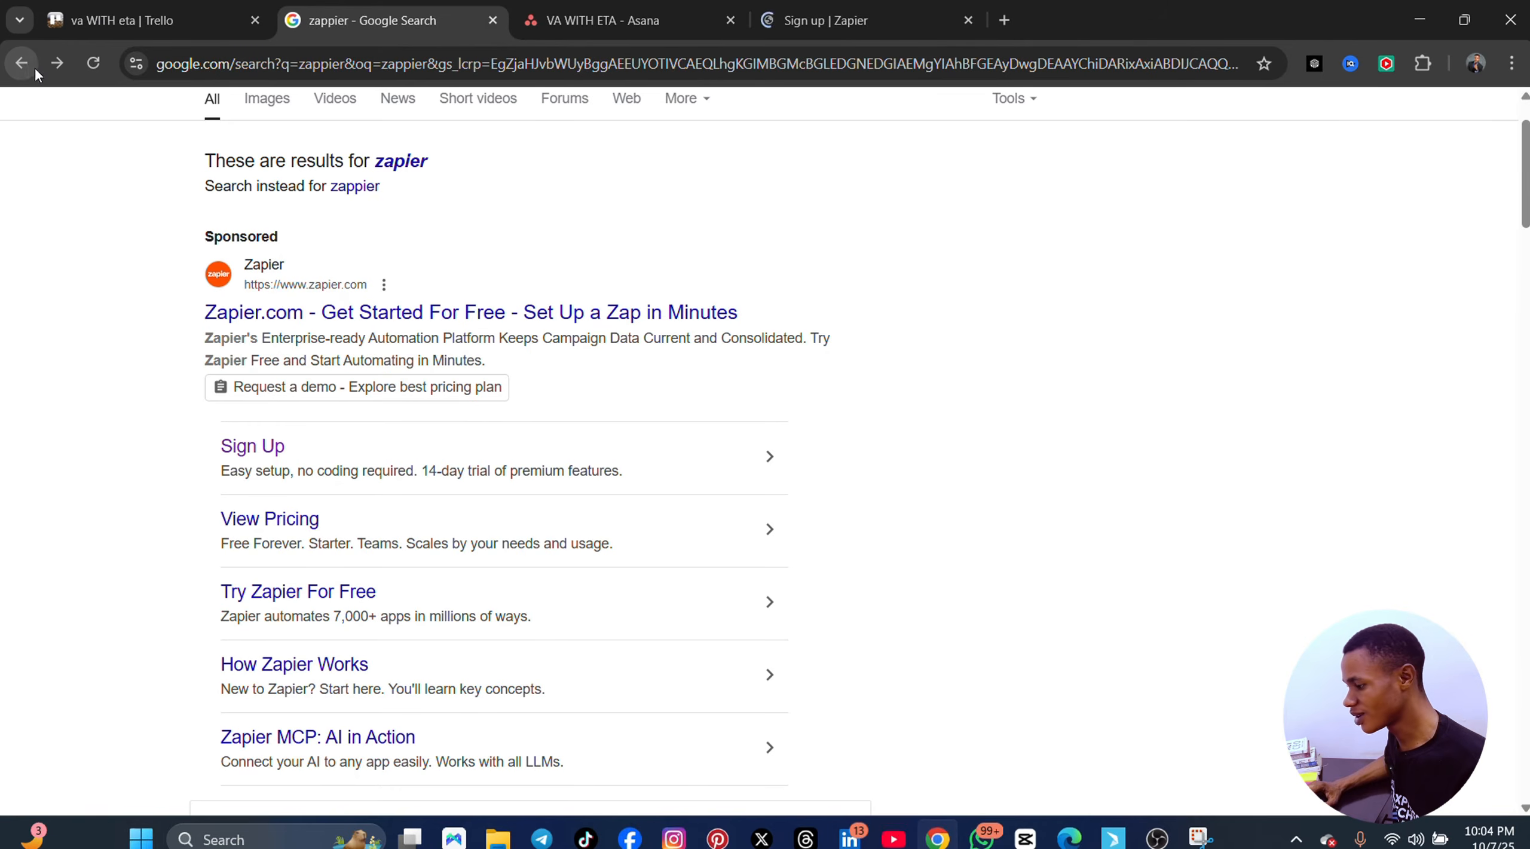
click(267, 310)
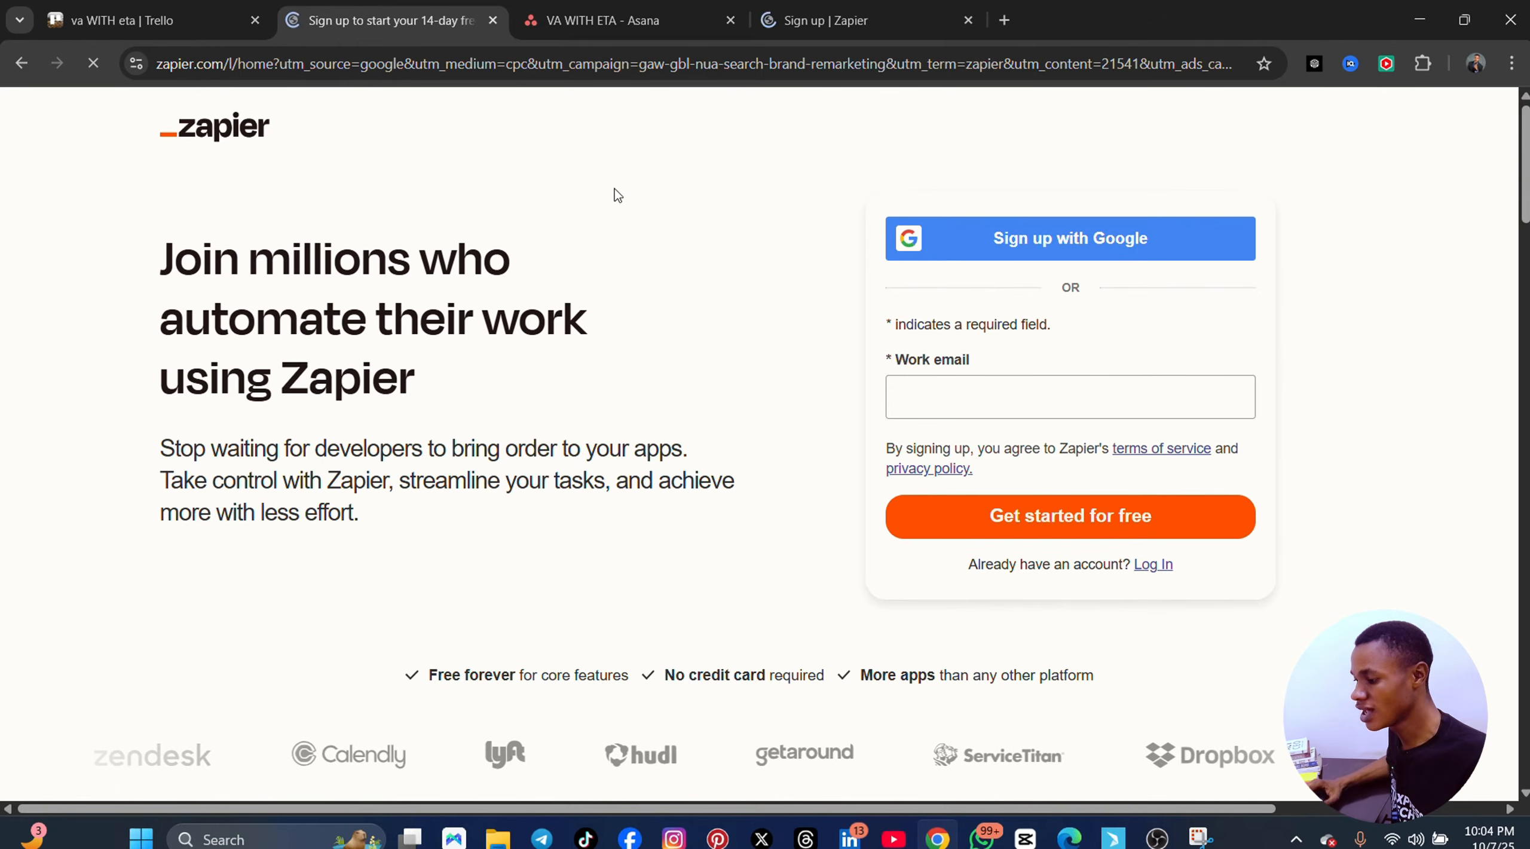
click(1085, 246)
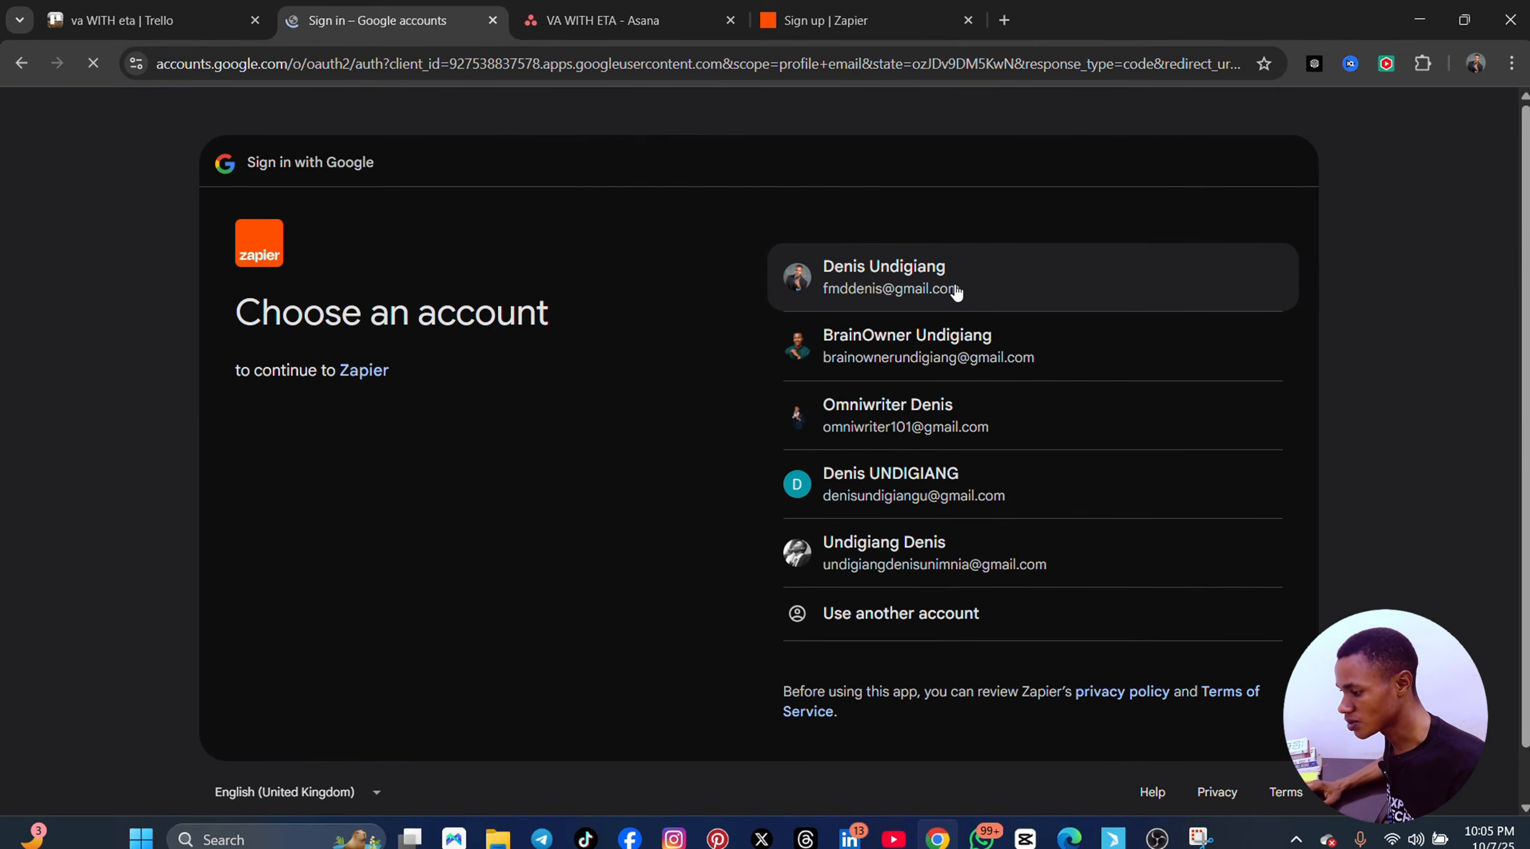
click(956, 291)
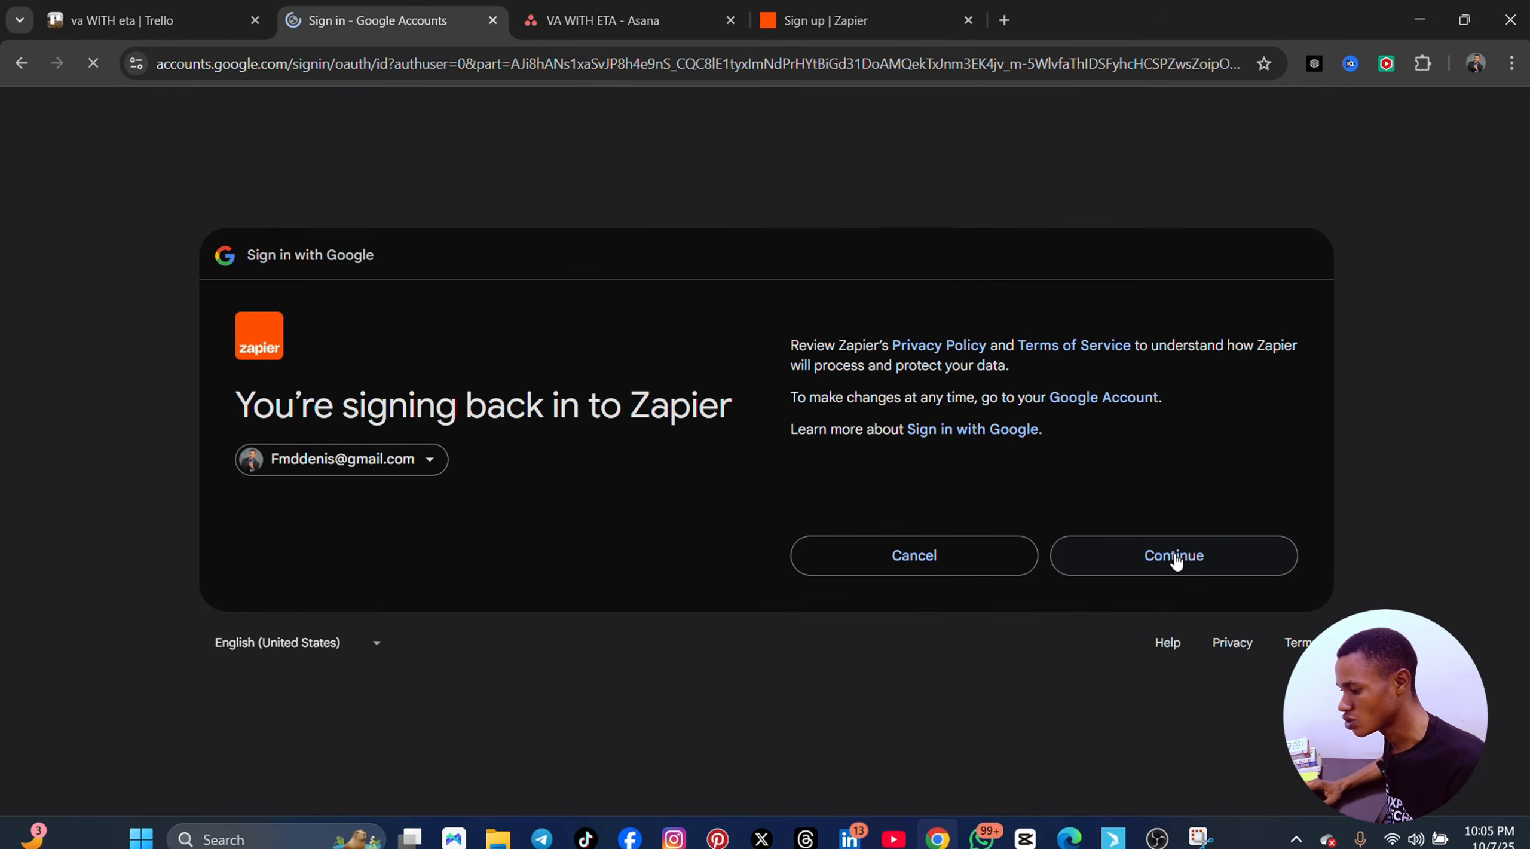
click(1175, 560)
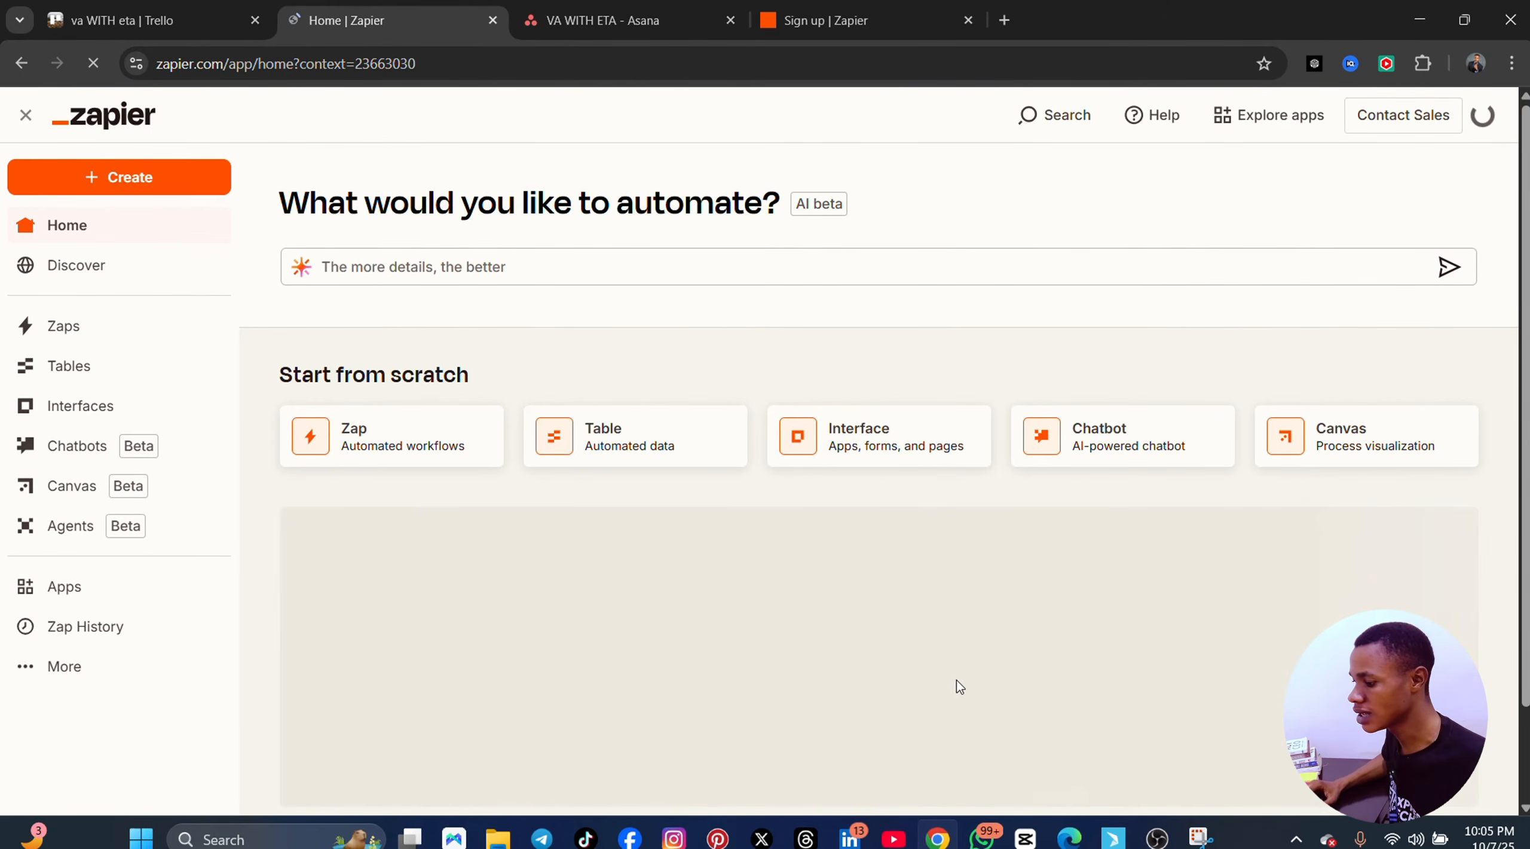
- Look over the Zapier home page and create a new Zap
scroll(896, 681, down, 2)
scroll(777, 657, up, 2)
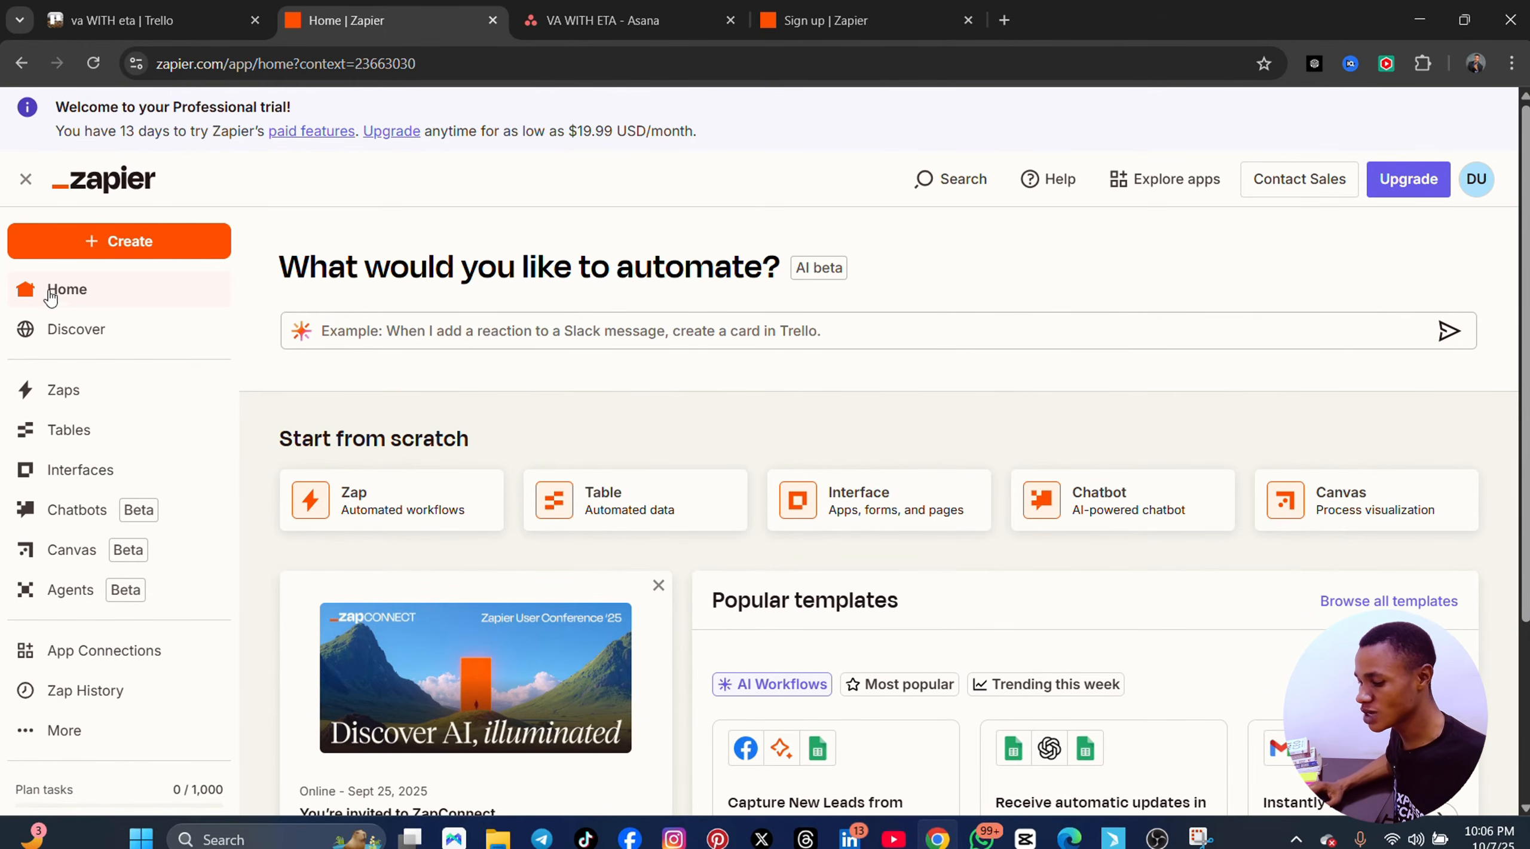
click(100, 245)
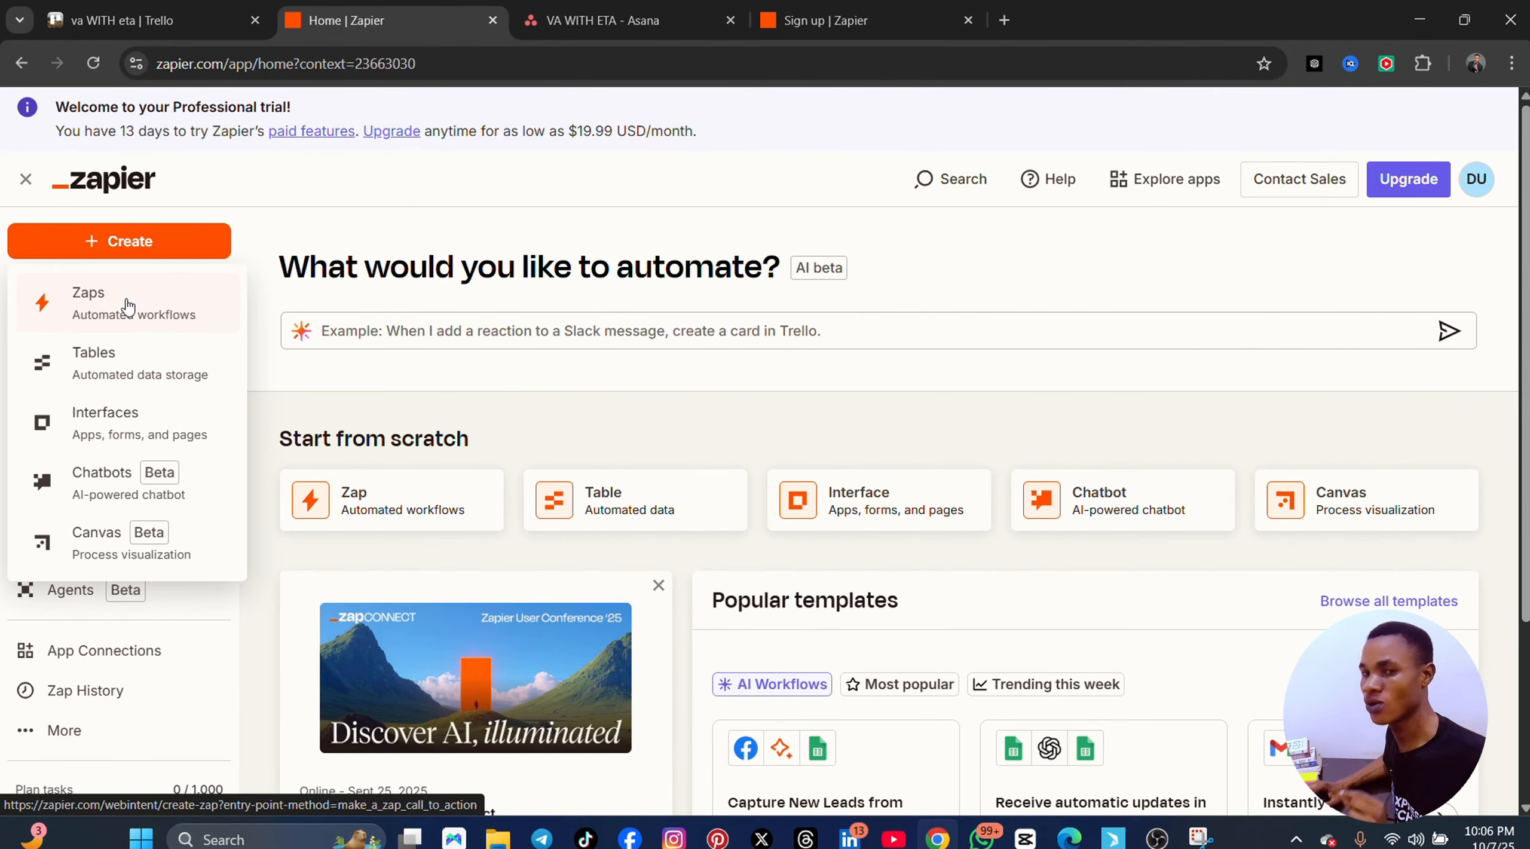
click(127, 299)
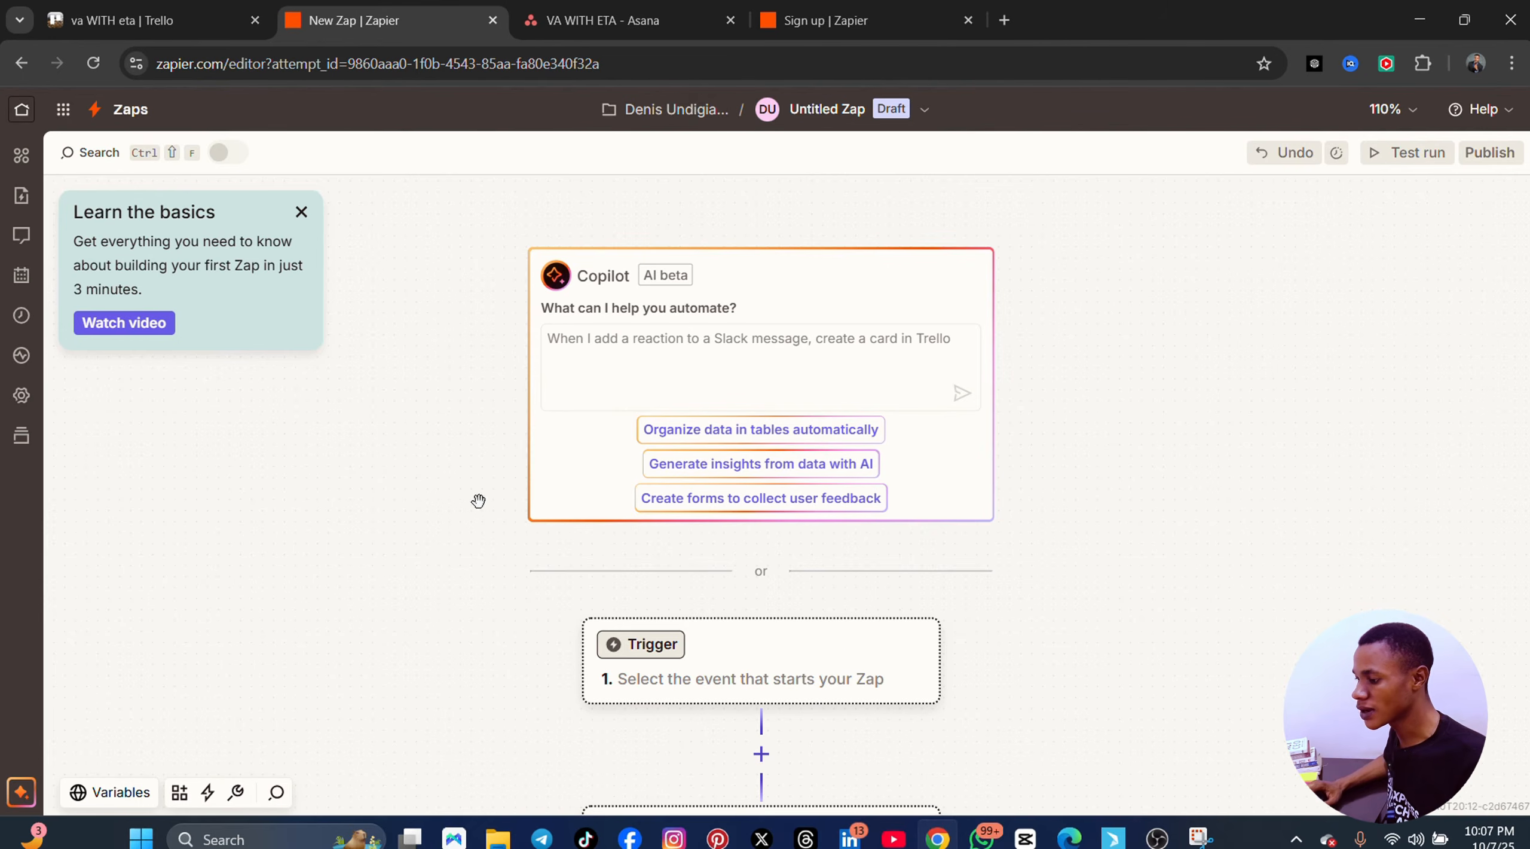
- Look over the empty Zap's trigger and action steps and choose Google Forms as the trigger app
scroll(901, 712, down, 3)
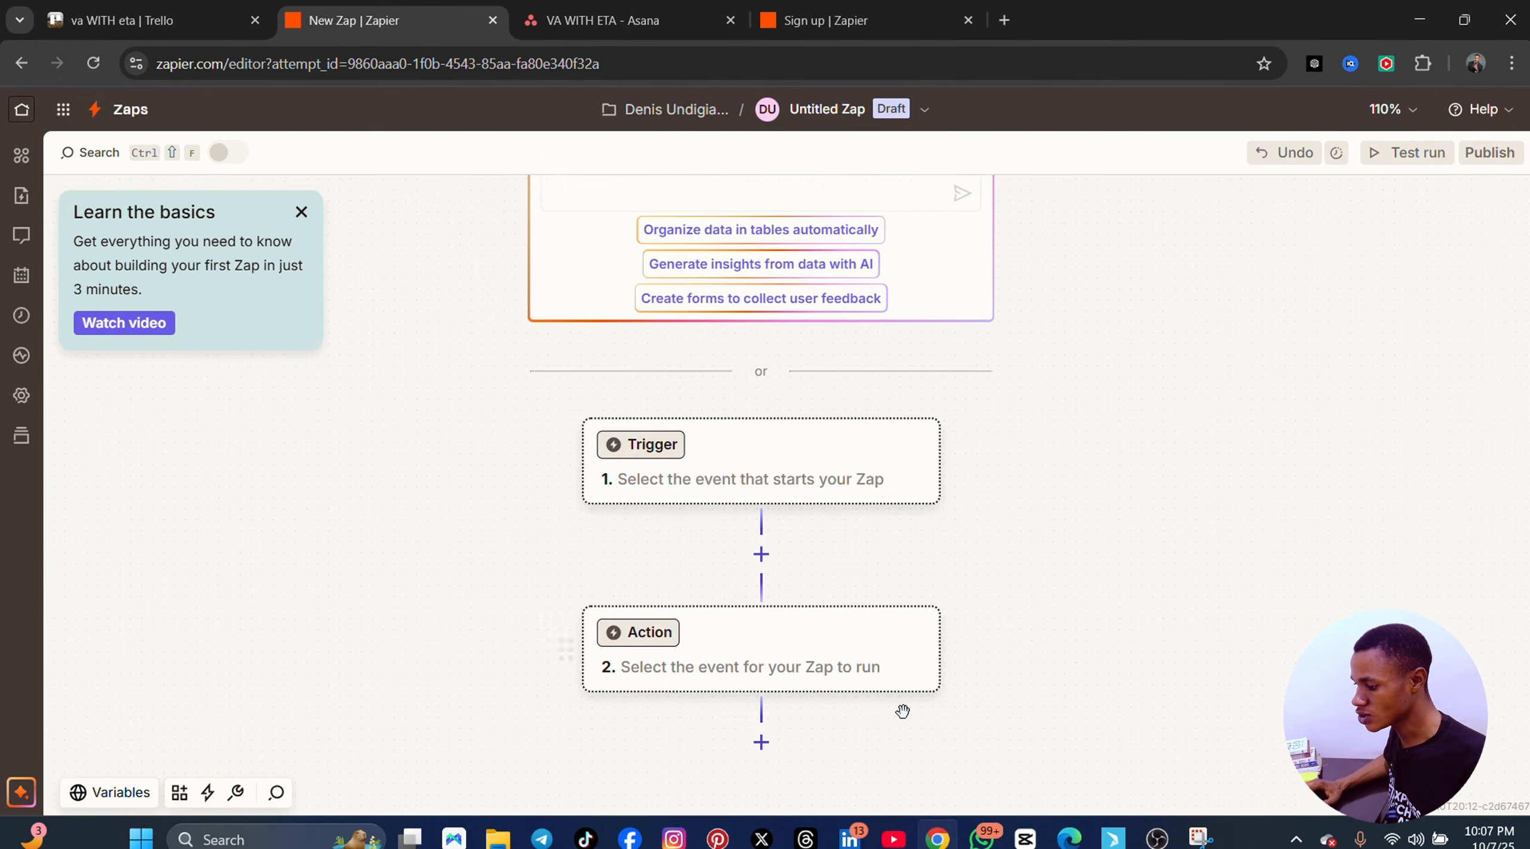
scroll(892, 693, up, 2)
scroll(888, 698, down, 4)
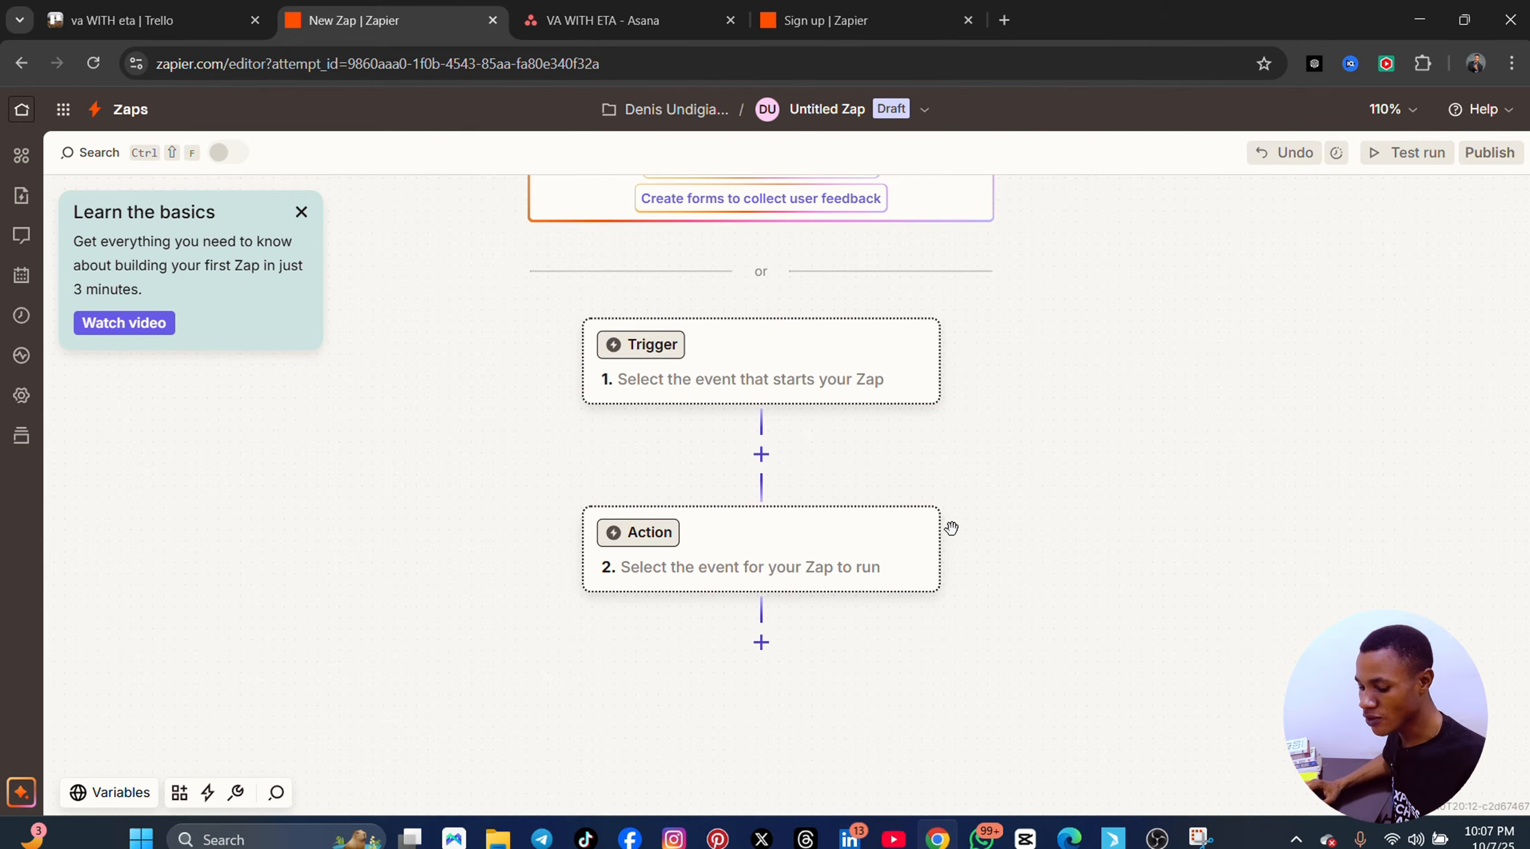
scroll(1080, 635, down, 3)
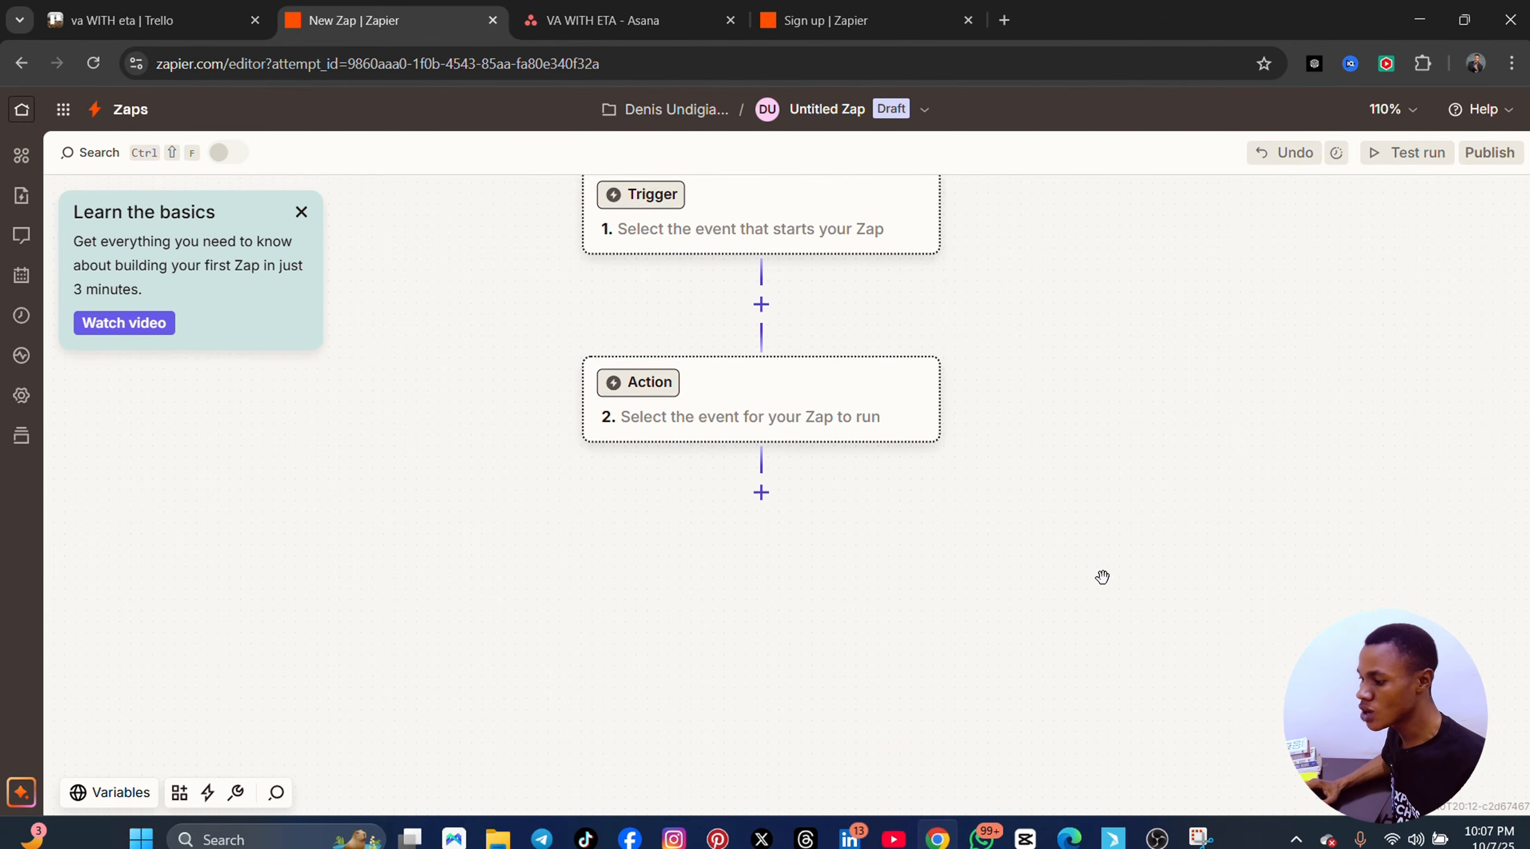
scroll(1103, 571, up, 2)
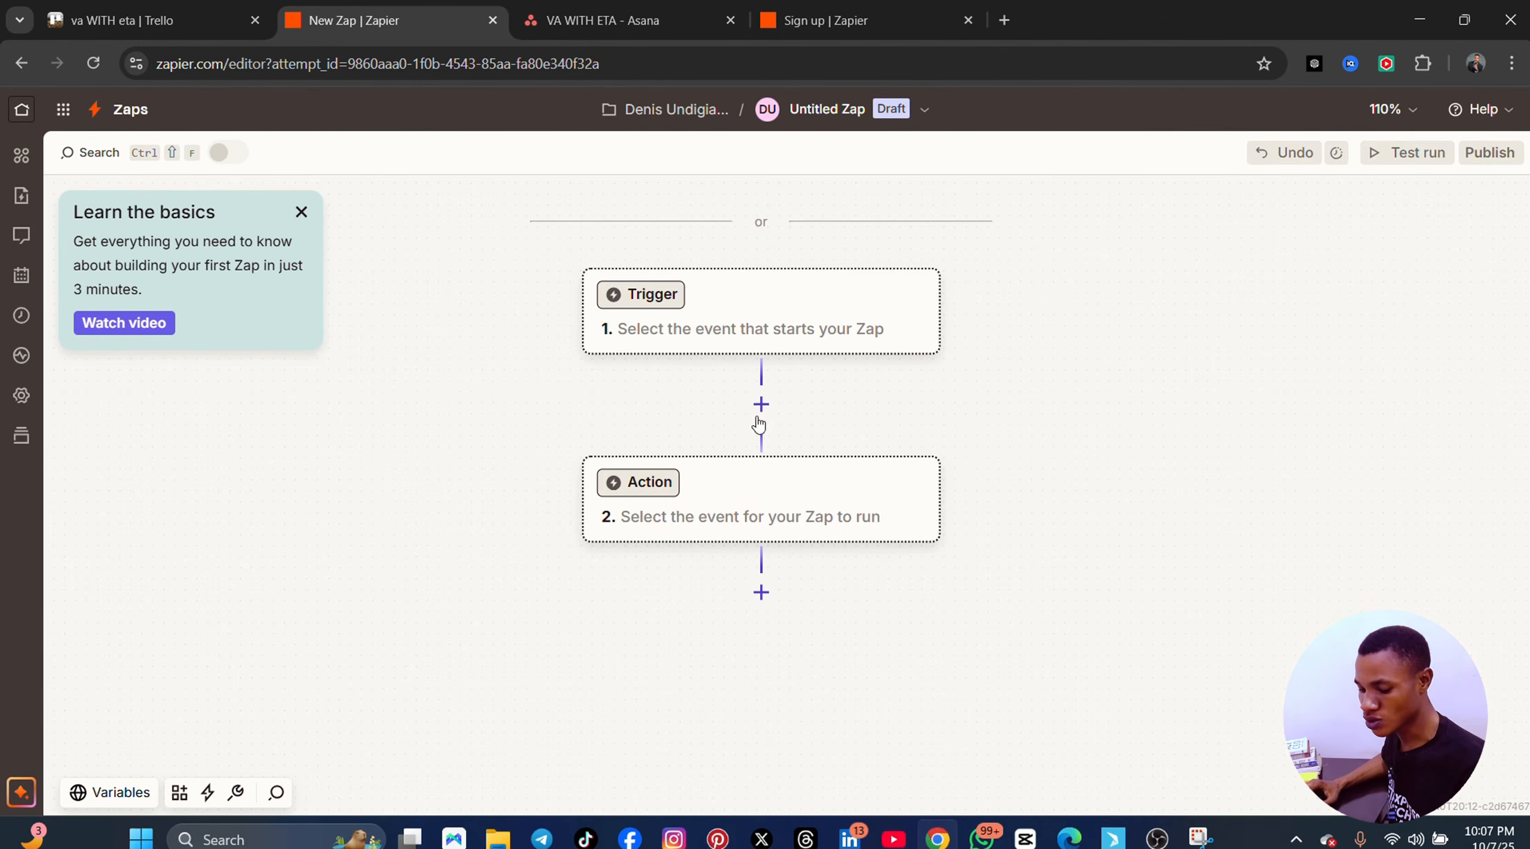
click(671, 300)
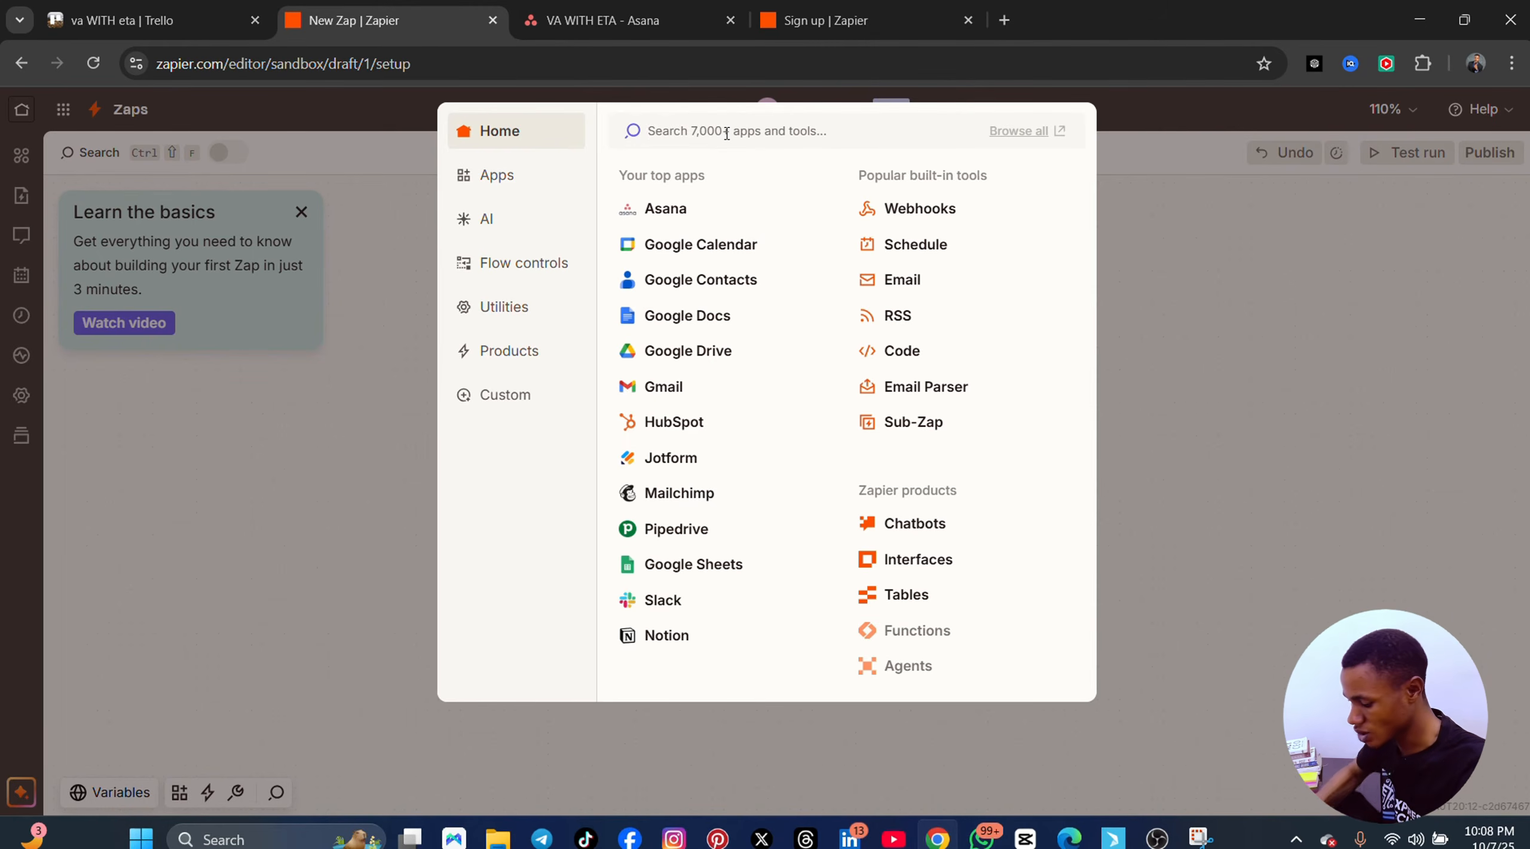
text(google form)
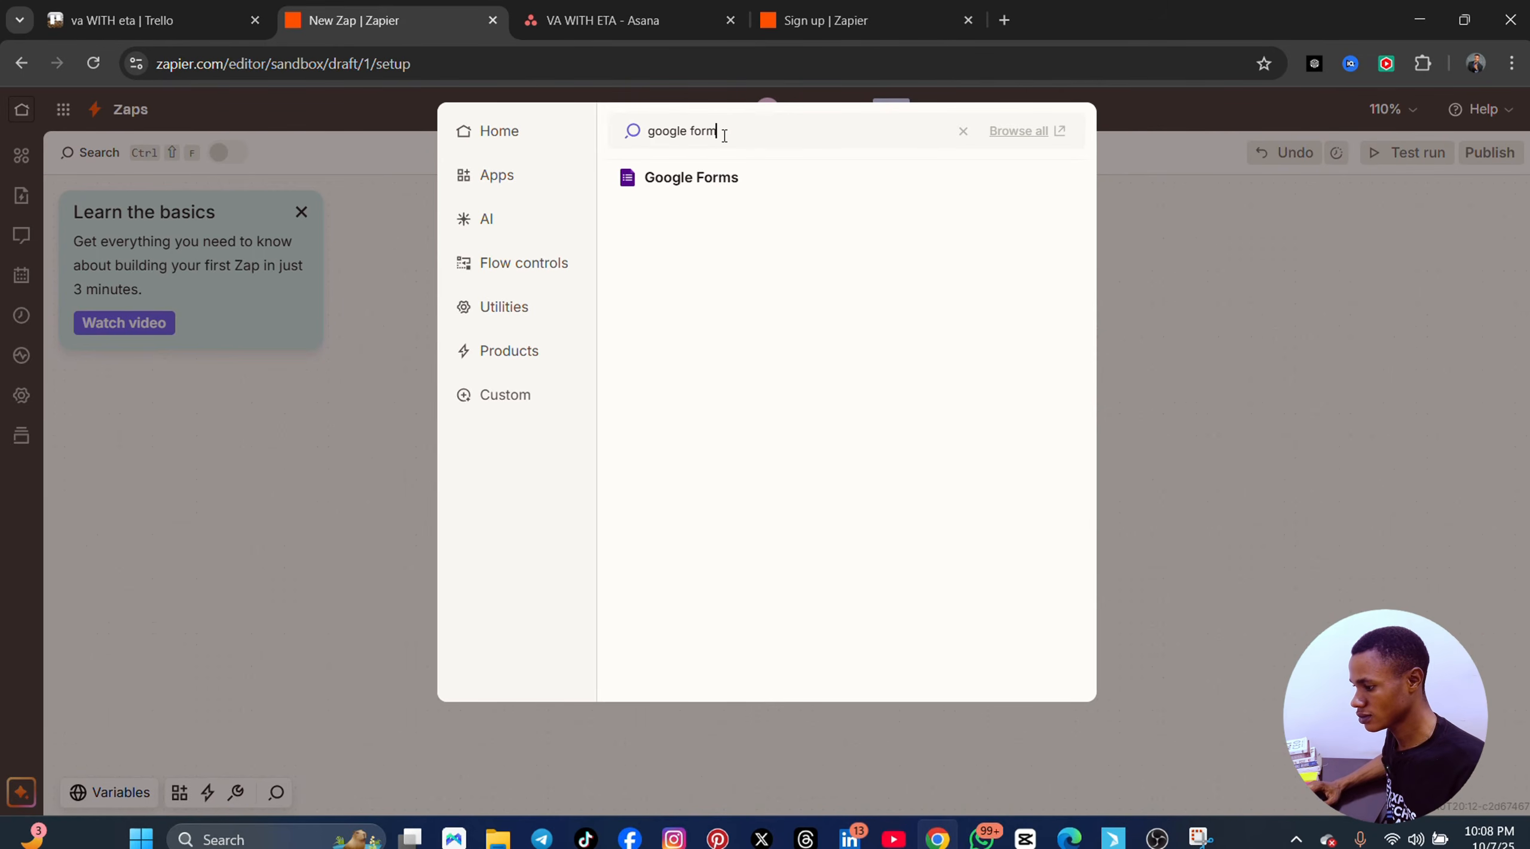
click(728, 178)
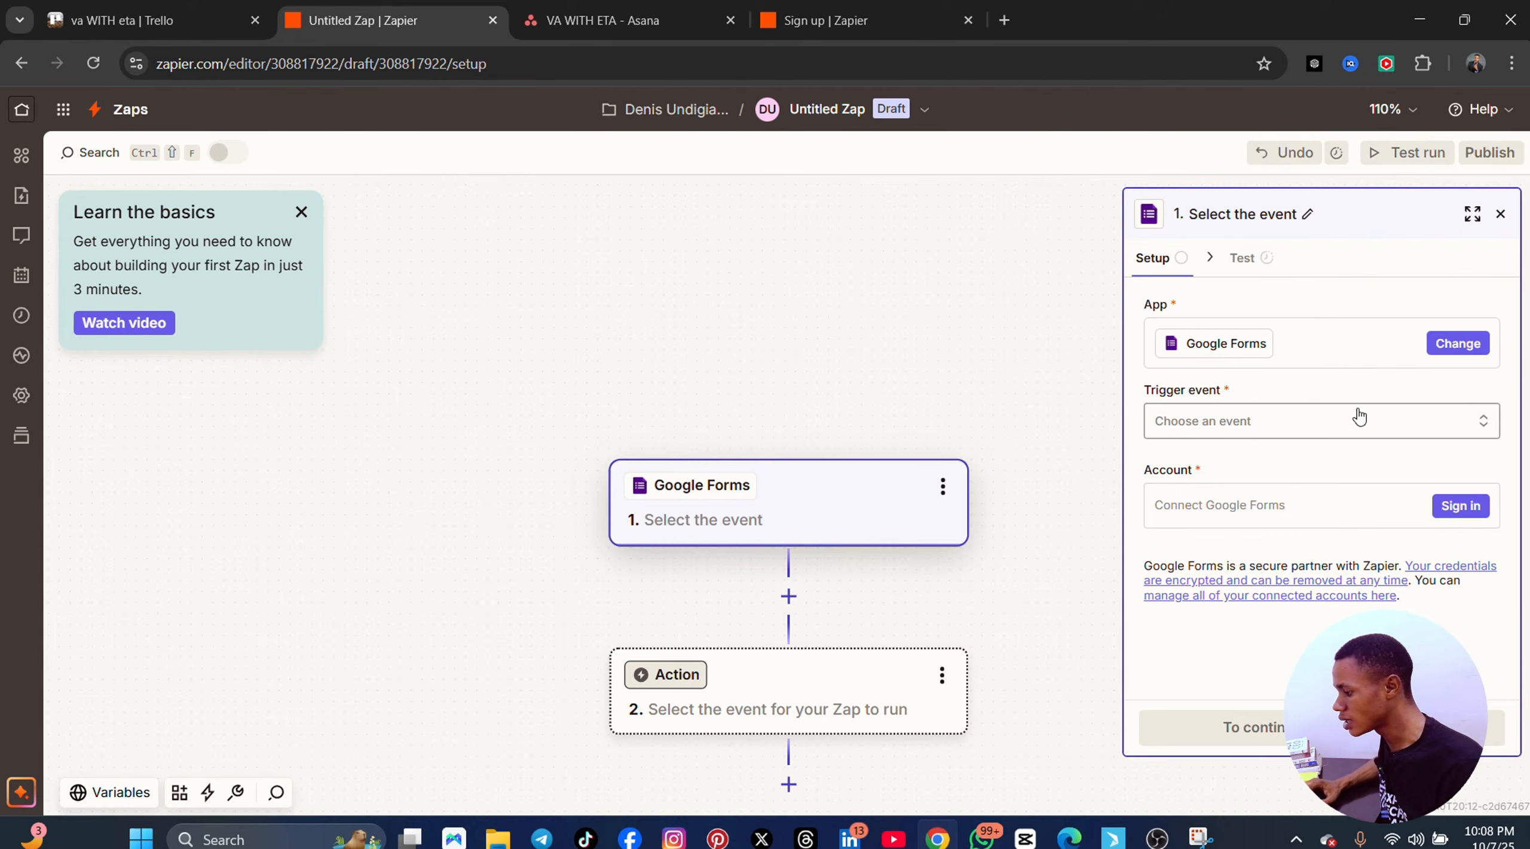
- Set the Google Forms trigger event to New Form Response
click(1462, 346)
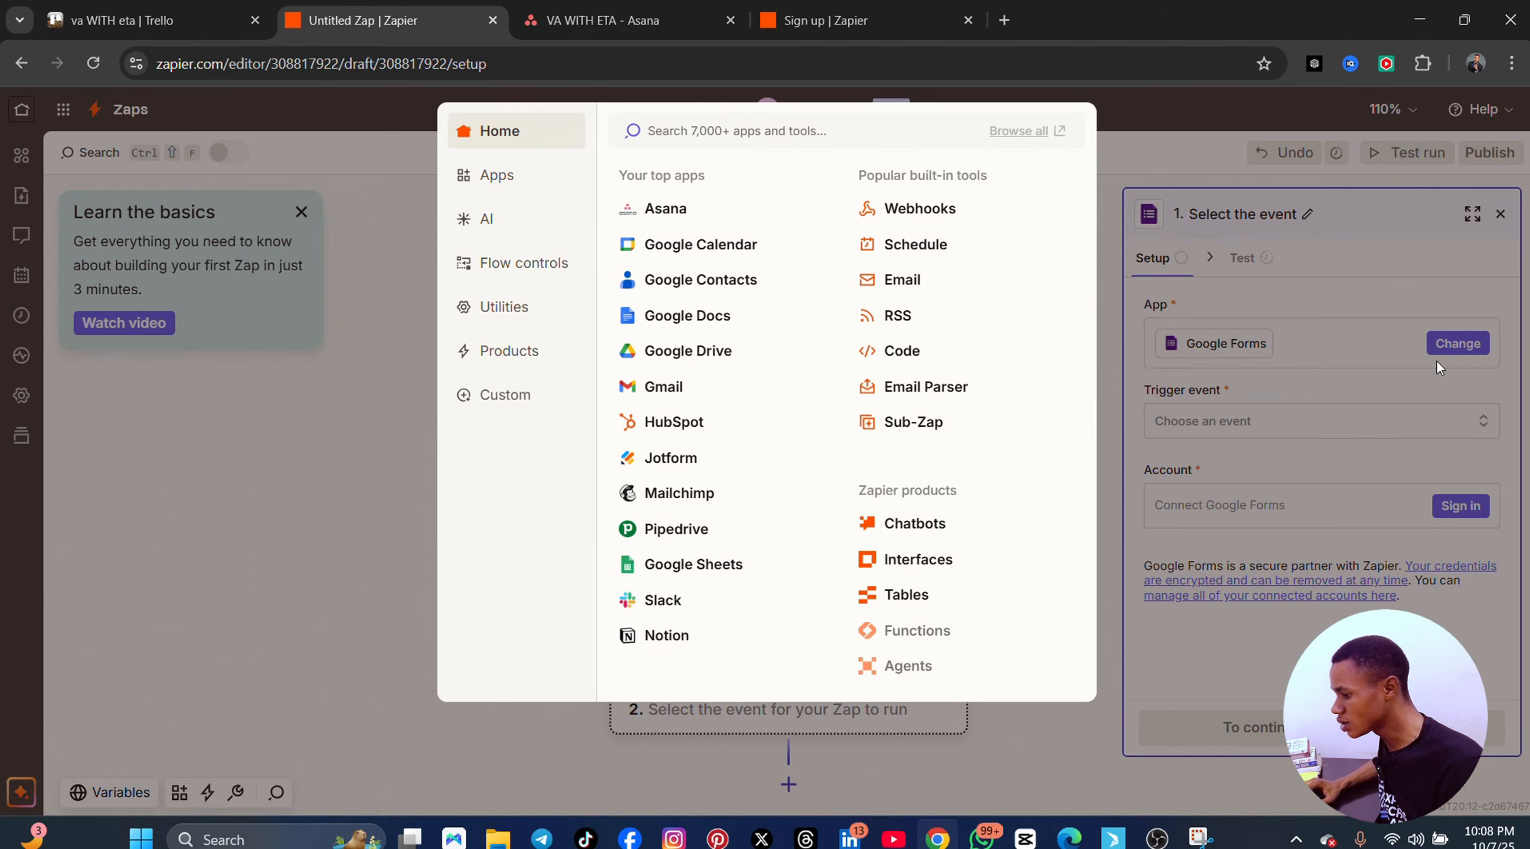
click(1155, 119)
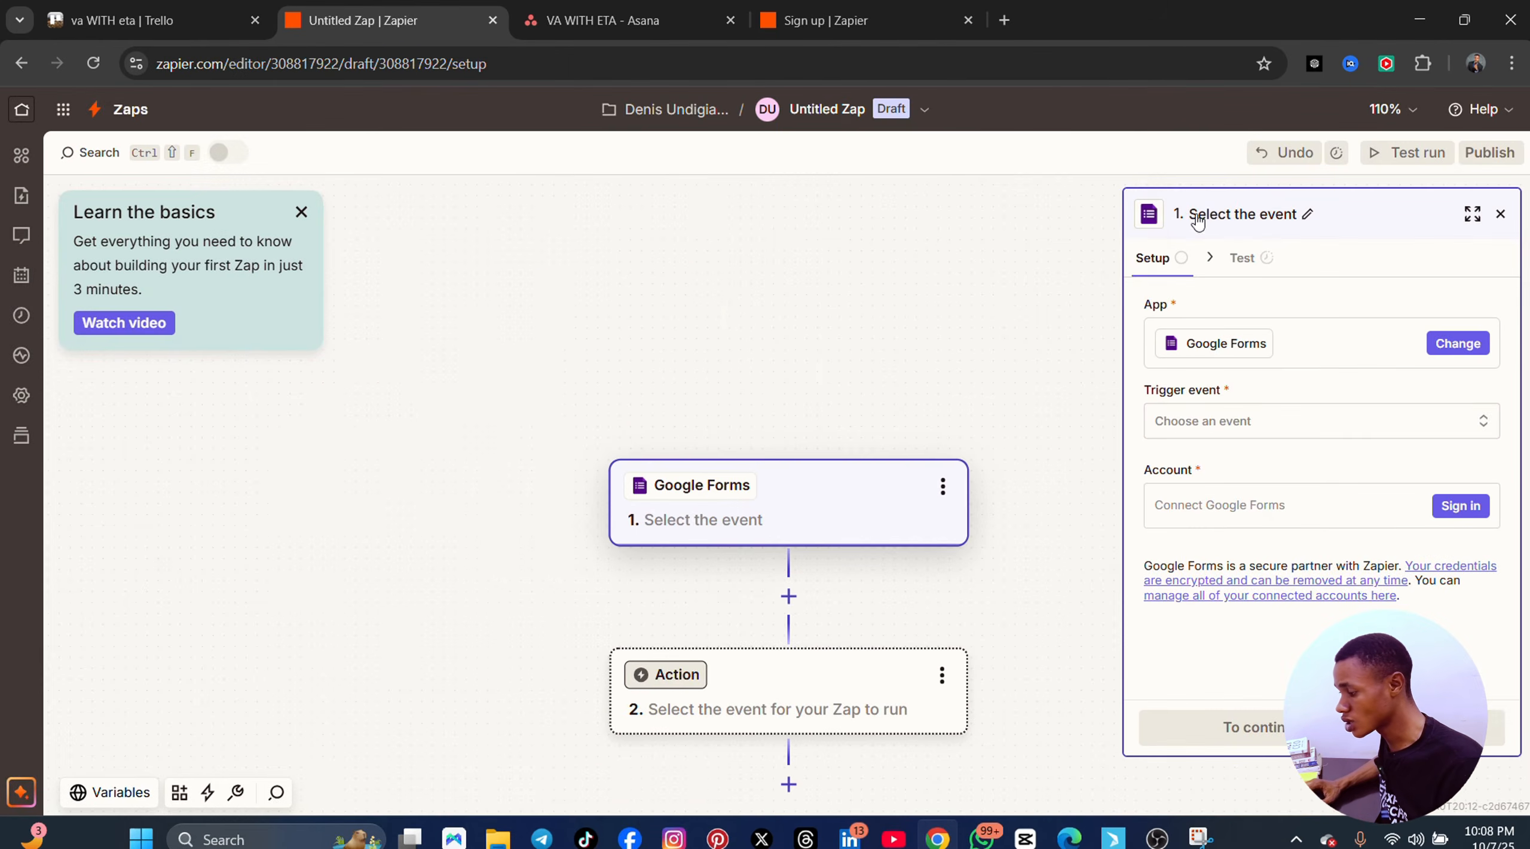
click(1350, 434)
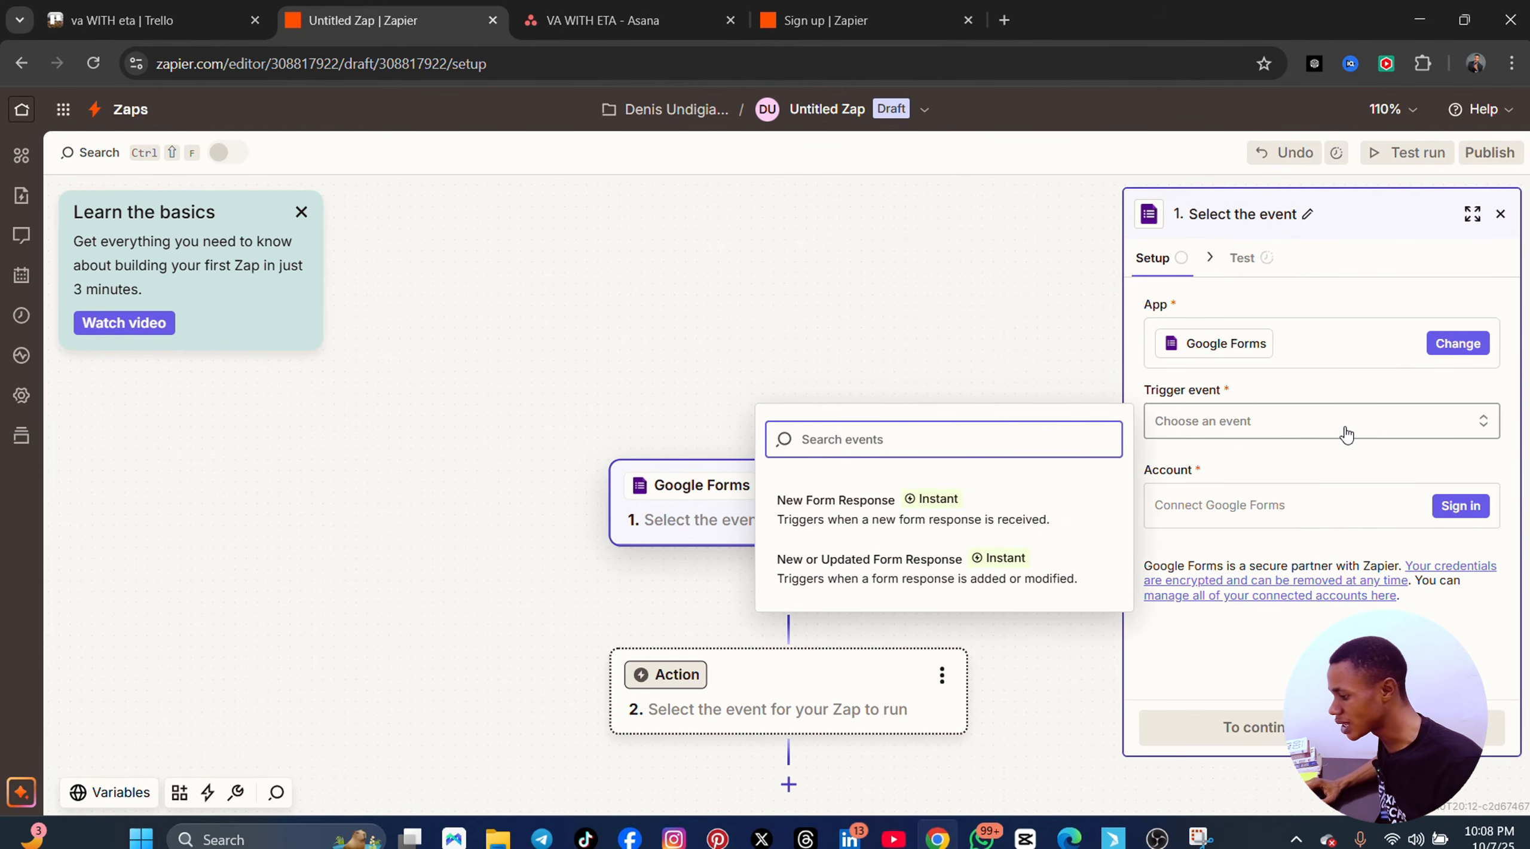
click(859, 514)
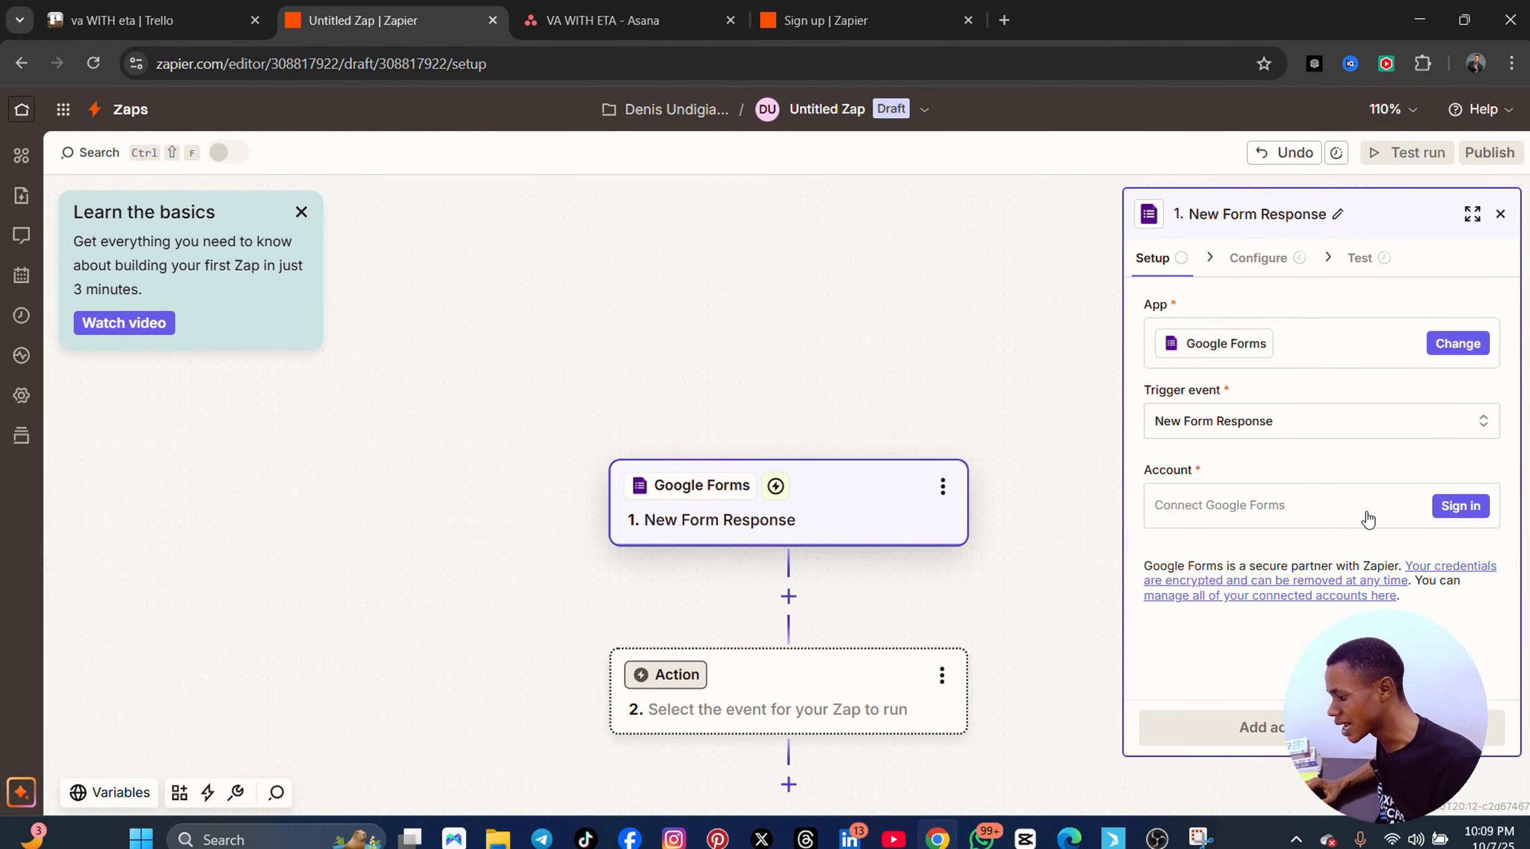
- Connect the existing Google account to the Google Forms trigger with all requested permissions and bring up the trigger's form choices
click(1473, 509)
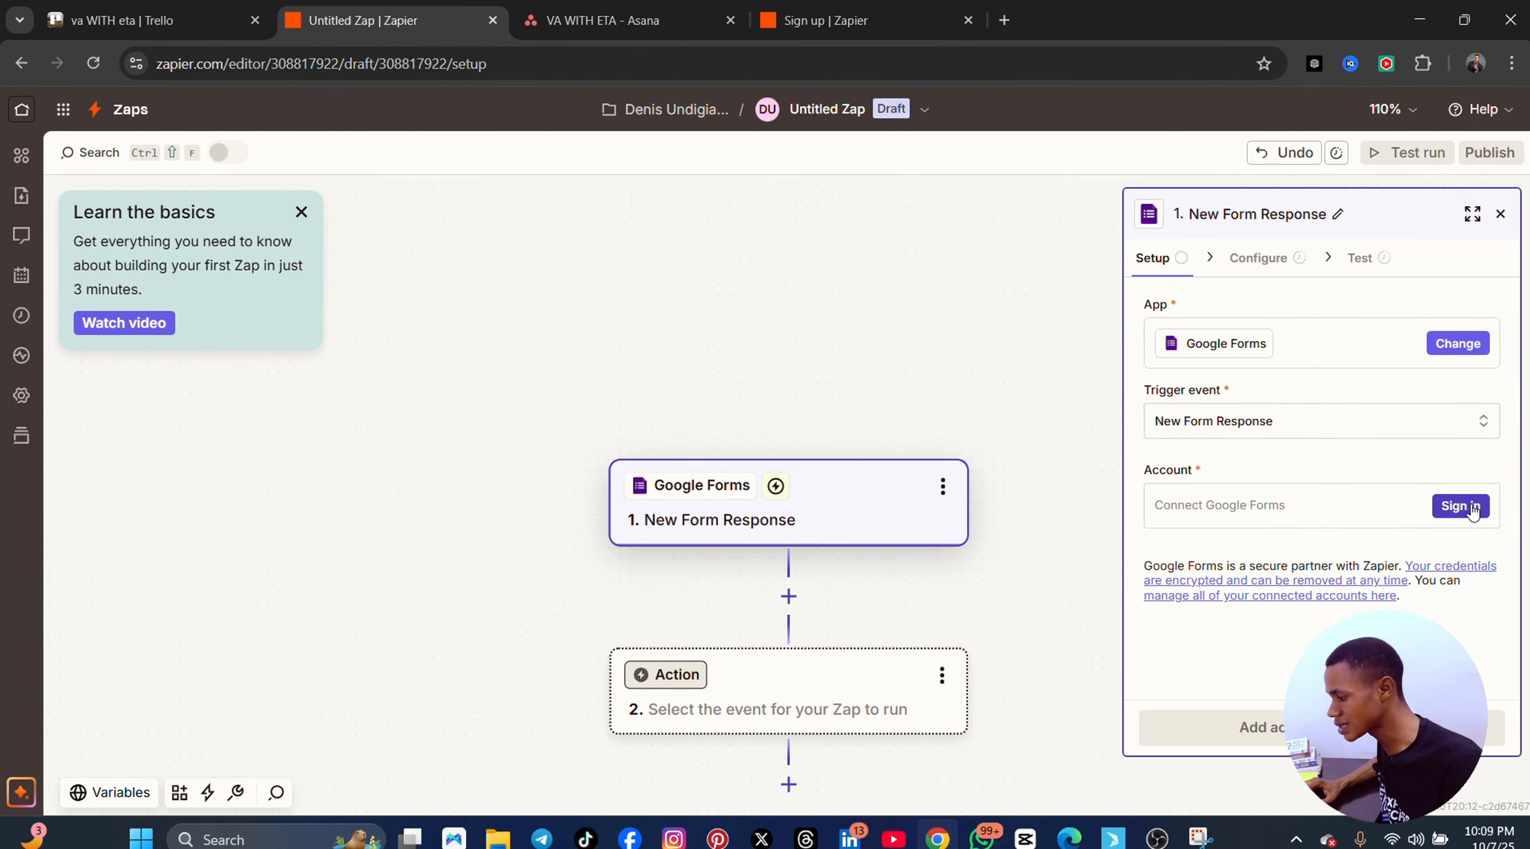
click(1473, 509)
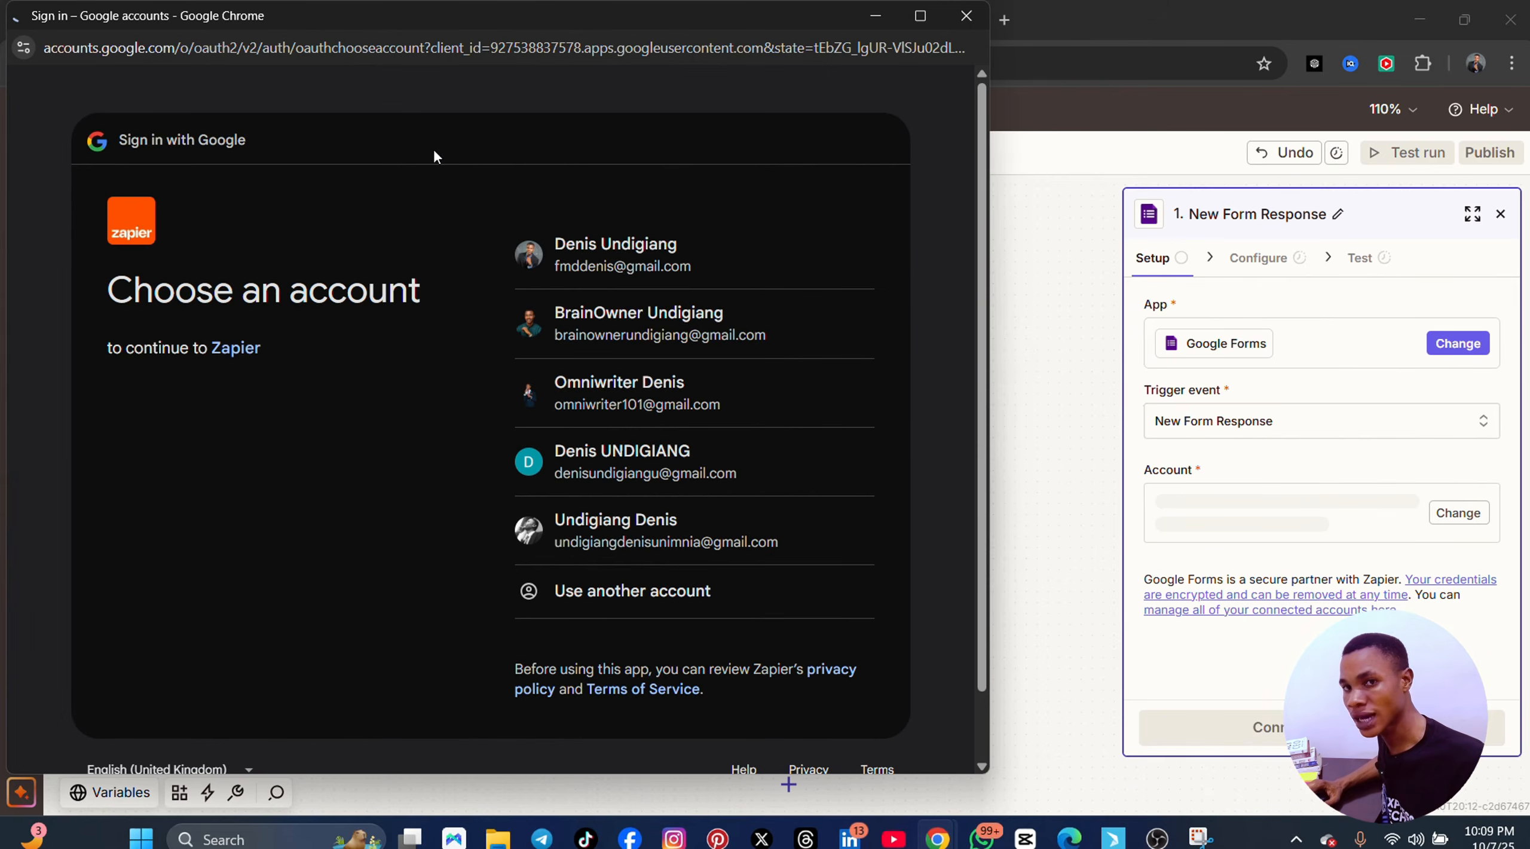
click(665, 255)
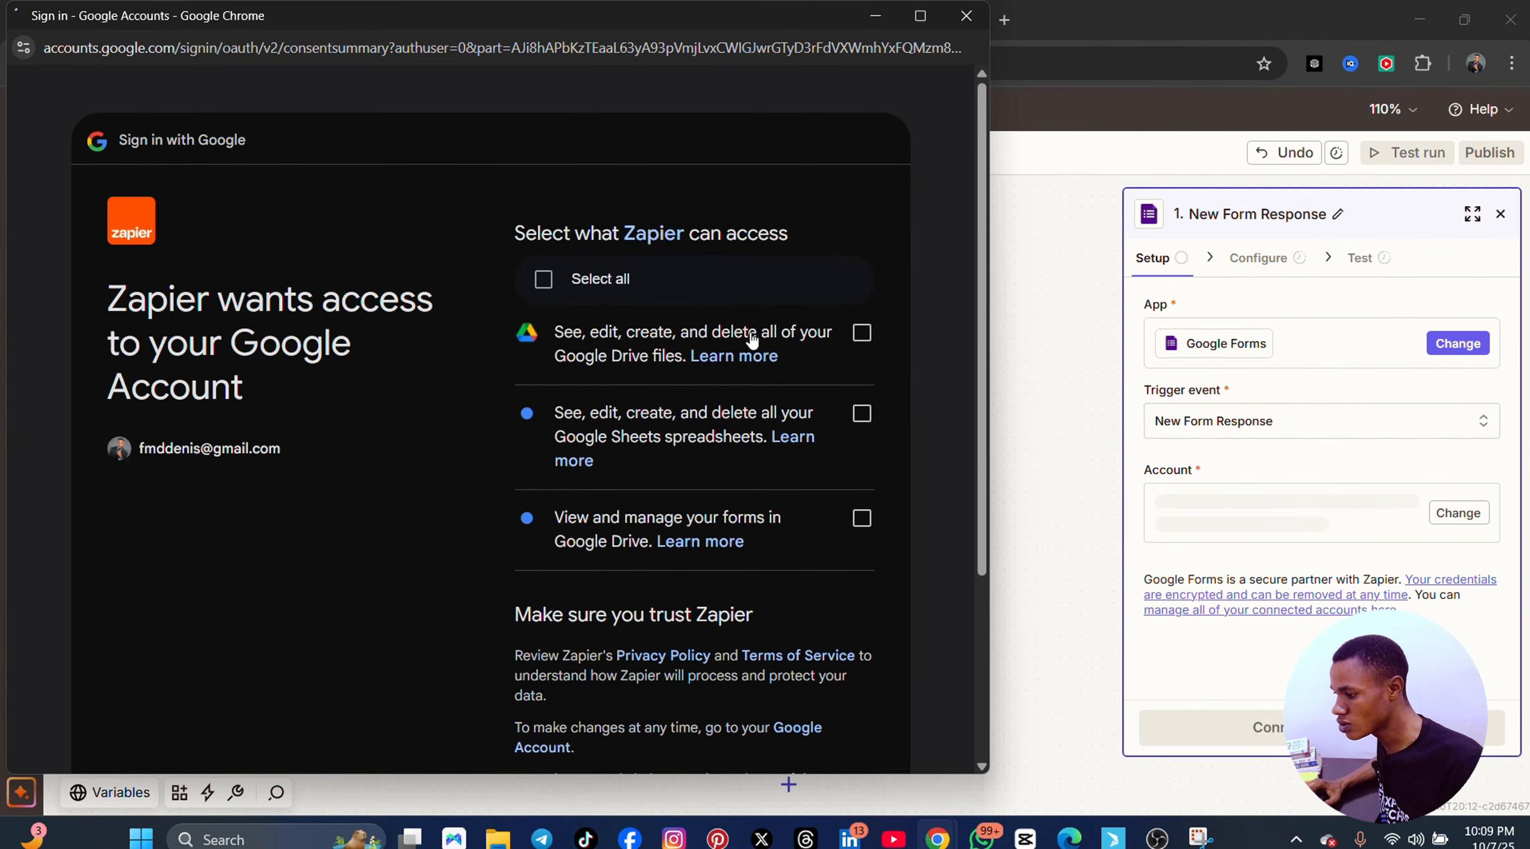
click(586, 286)
scroll(585, 359, down, 5)
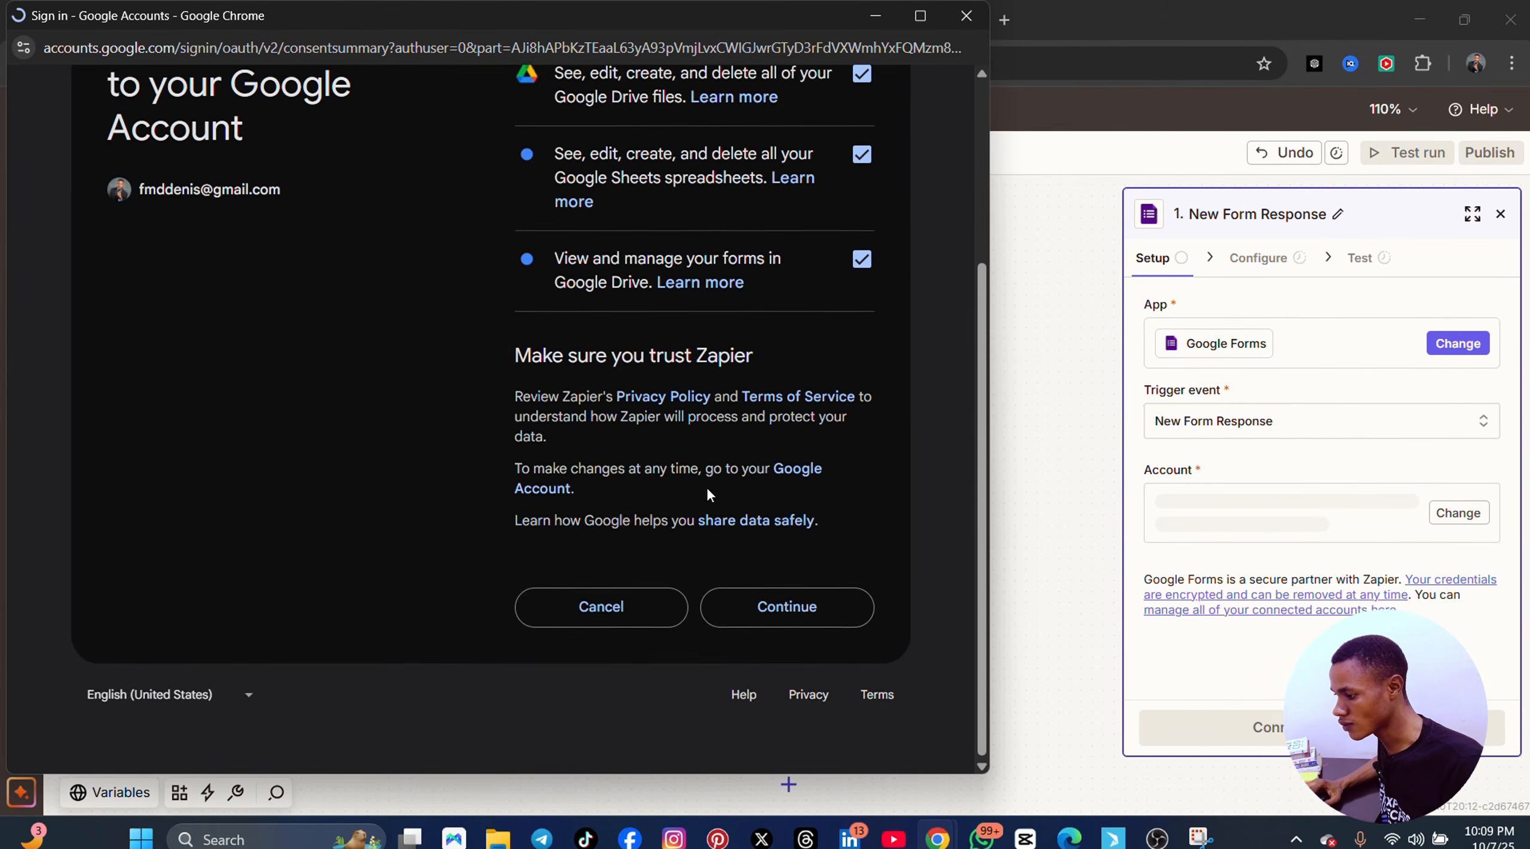
click(801, 606)
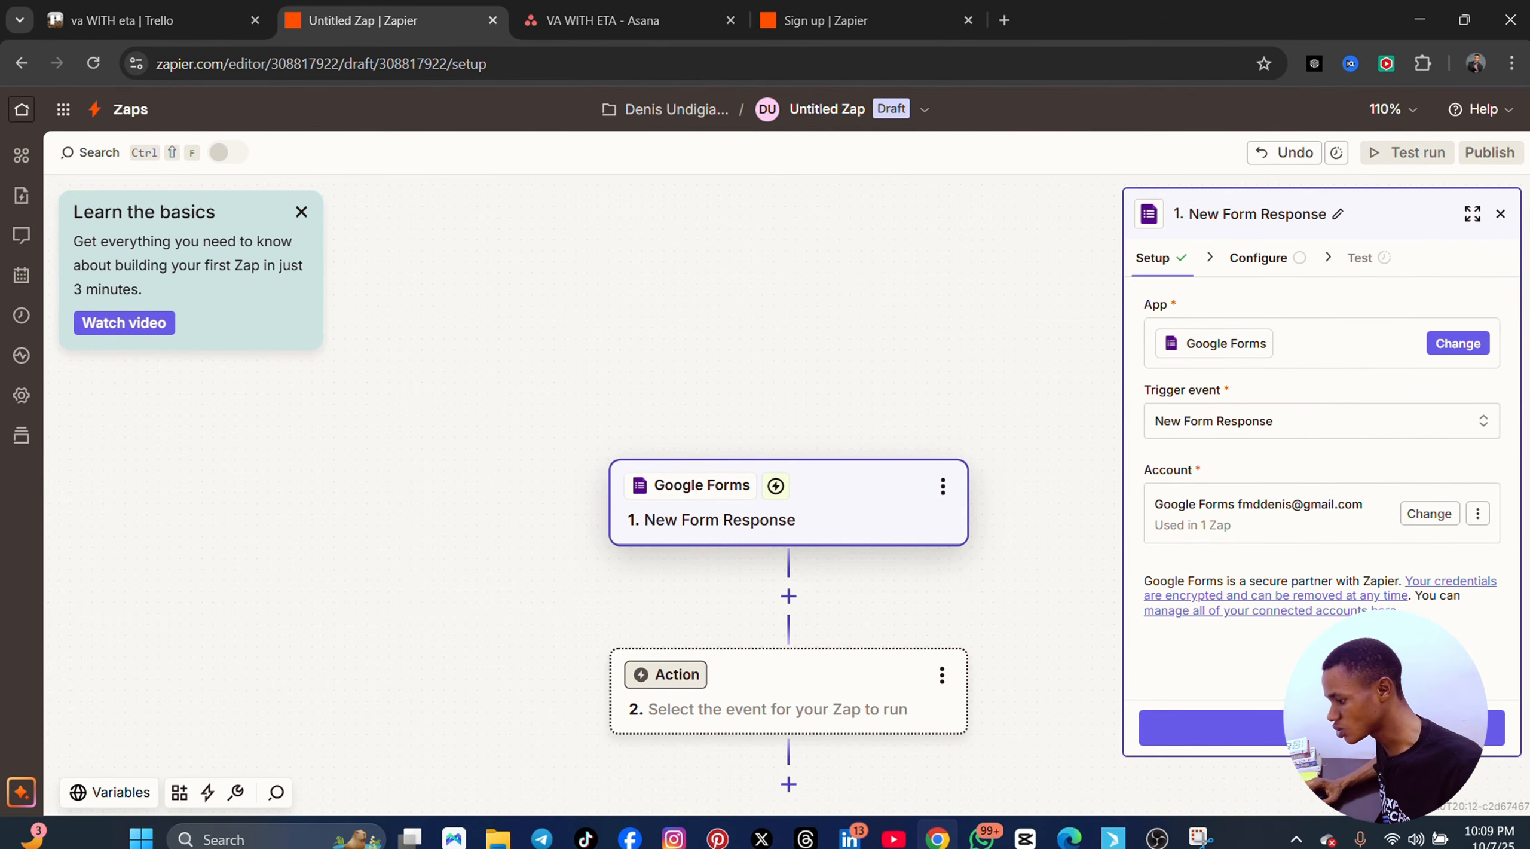
click(1334, 728)
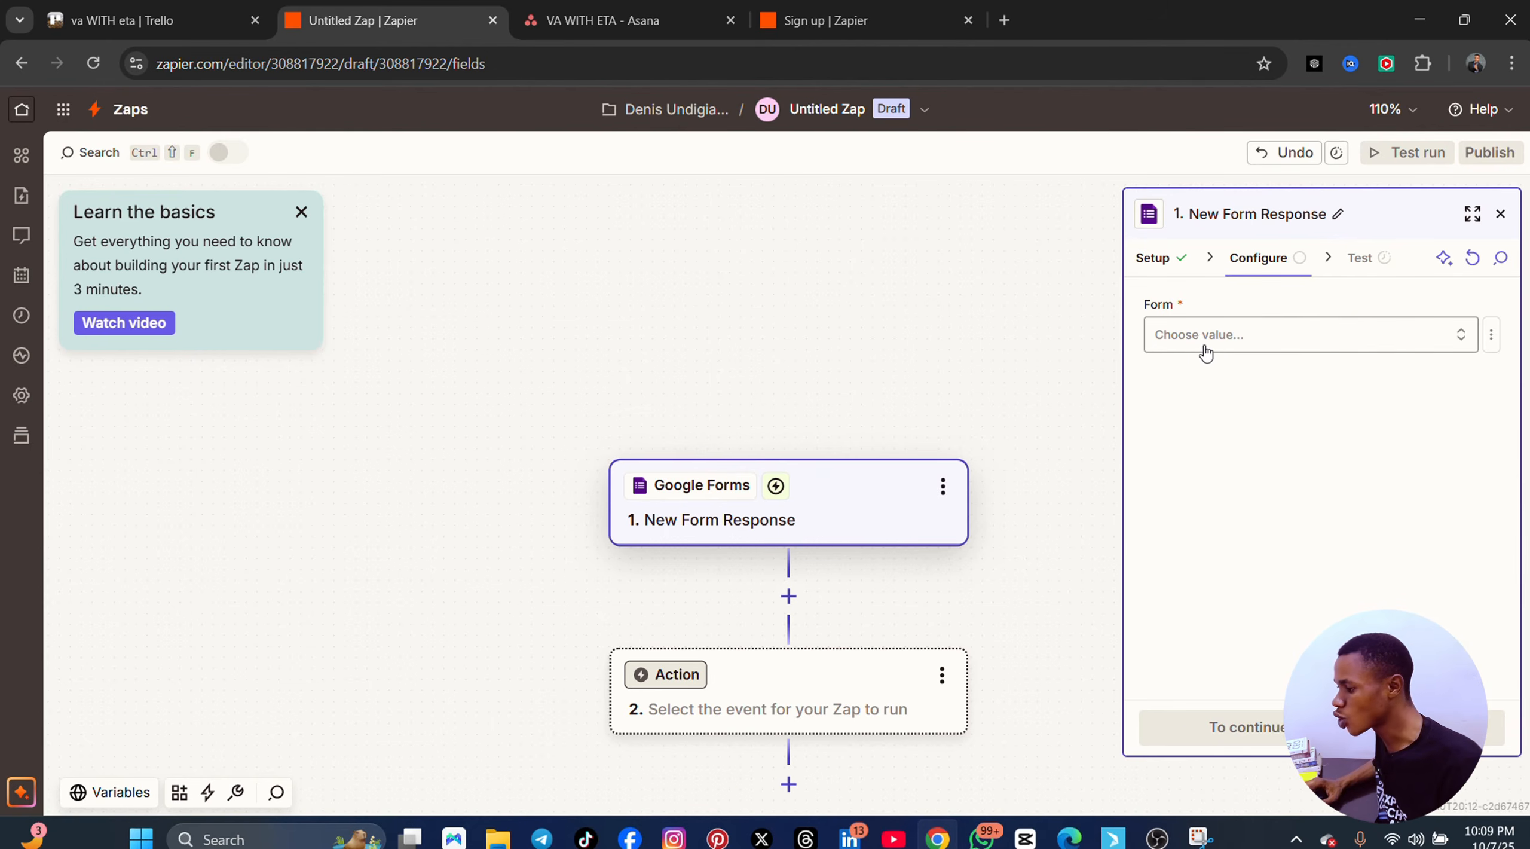
click(1242, 344)
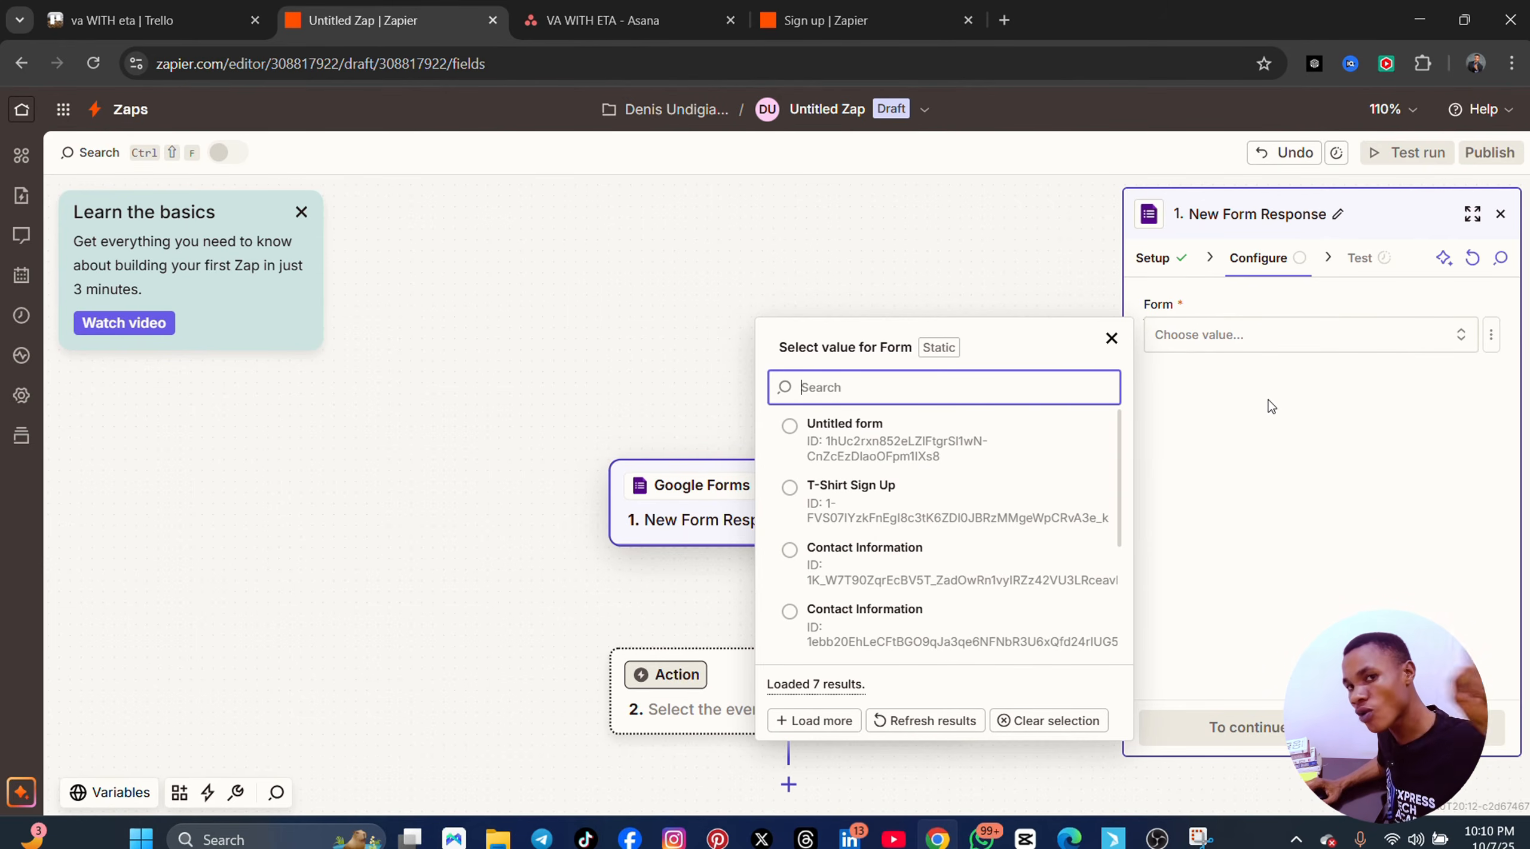
- Look up Forms among the Google apps in a new browser tab, close it, and return to the Zap
click(1004, 20)
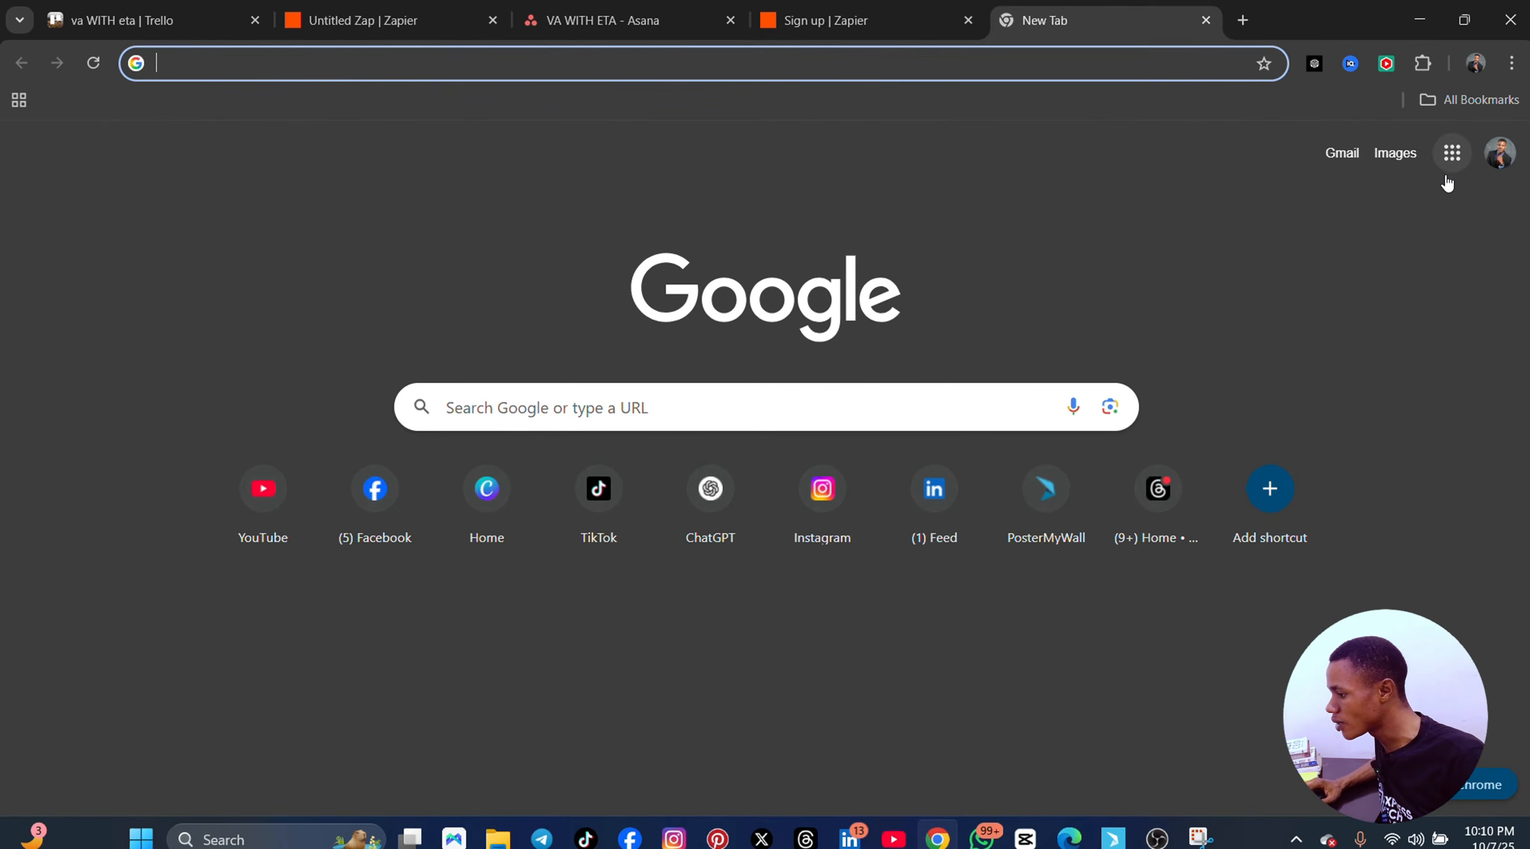
click(1437, 158)
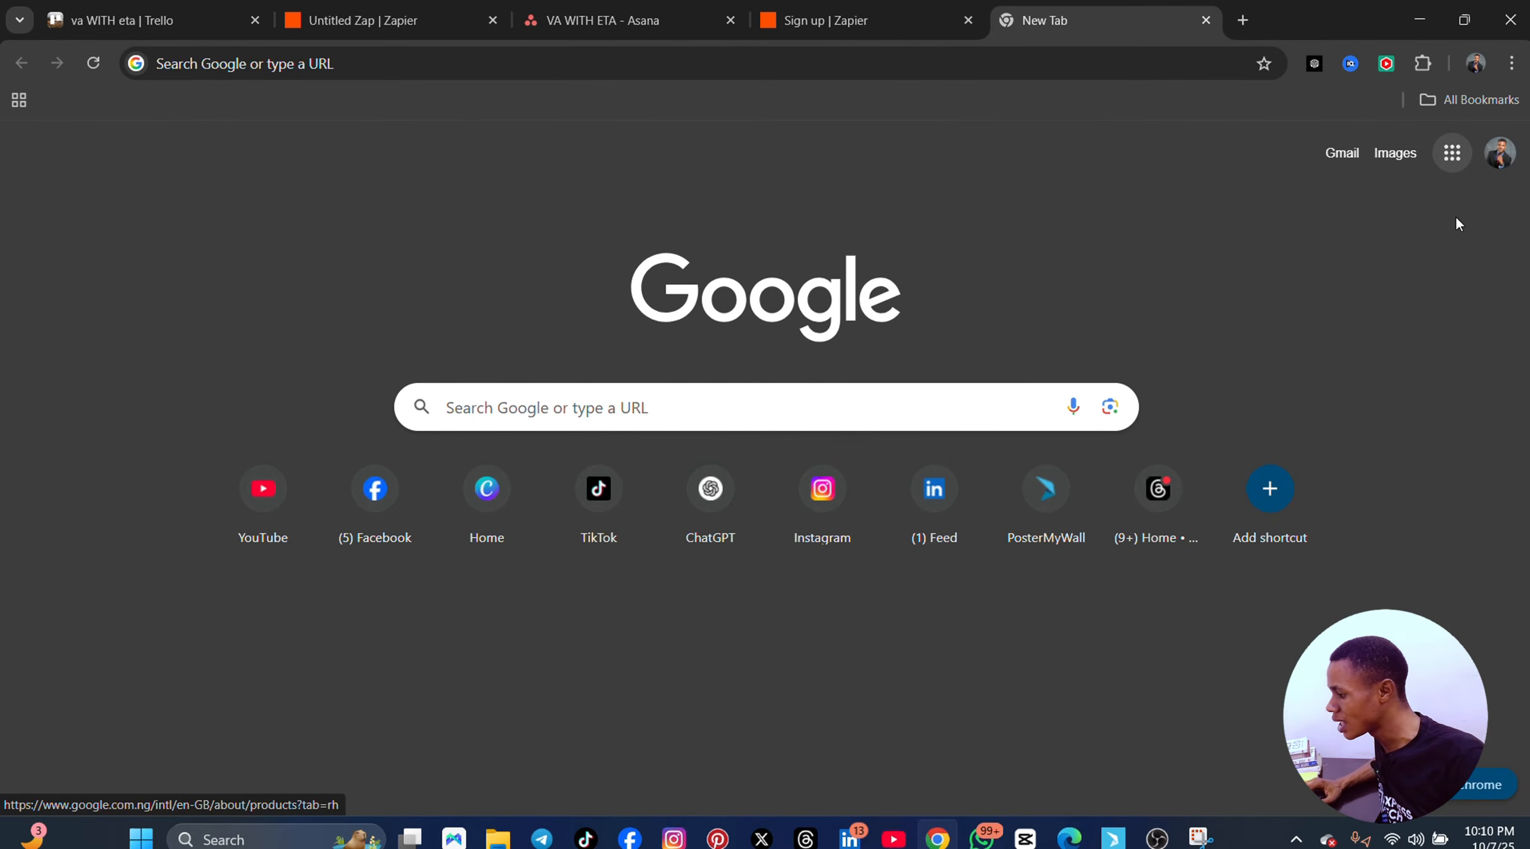
click(1449, 167)
scroll(1411, 476, down, 10)
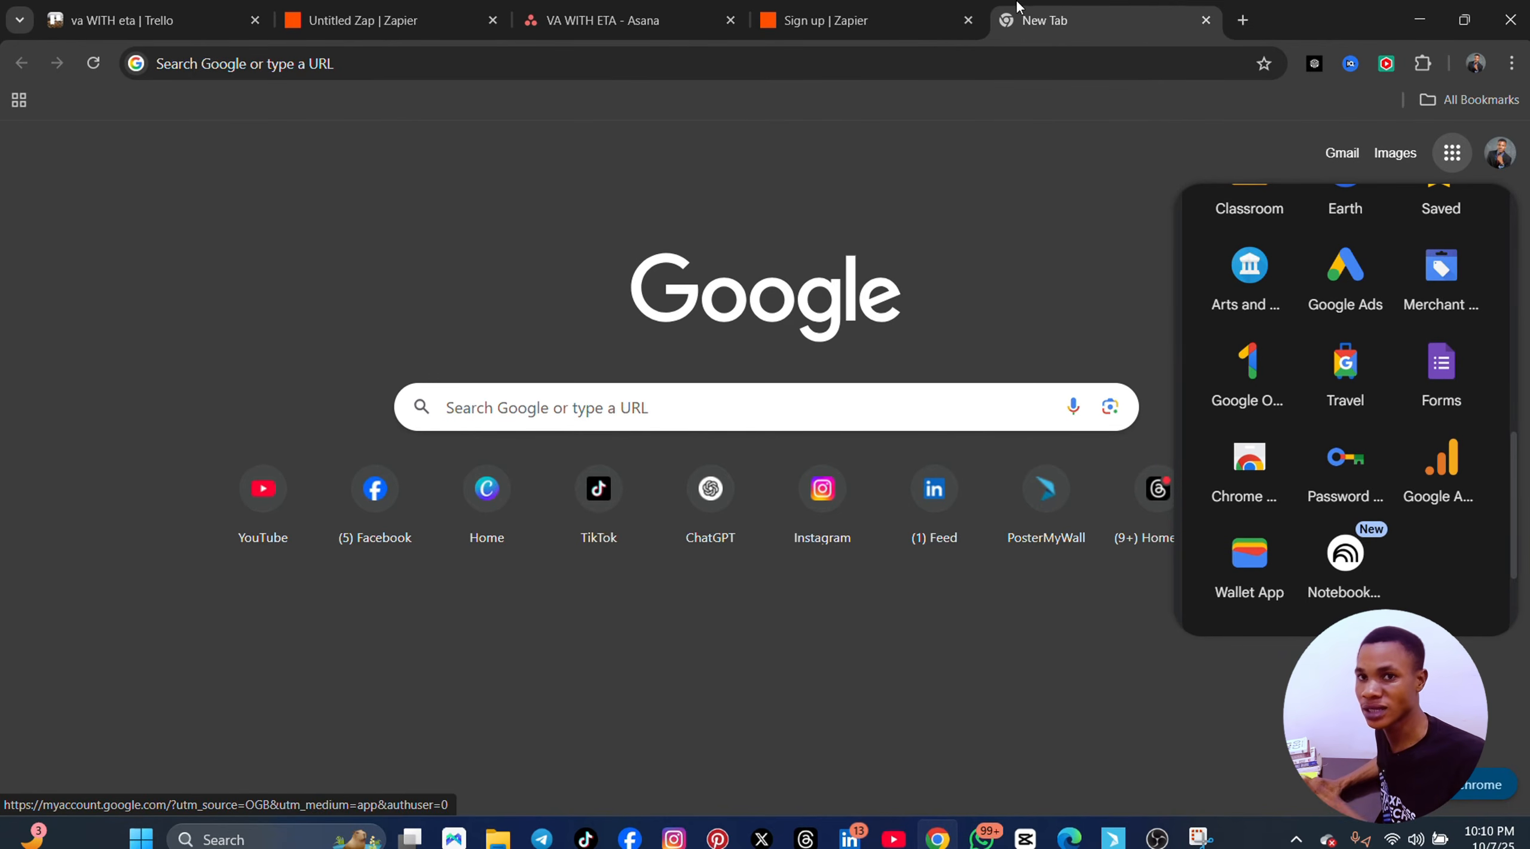
click(1206, 20)
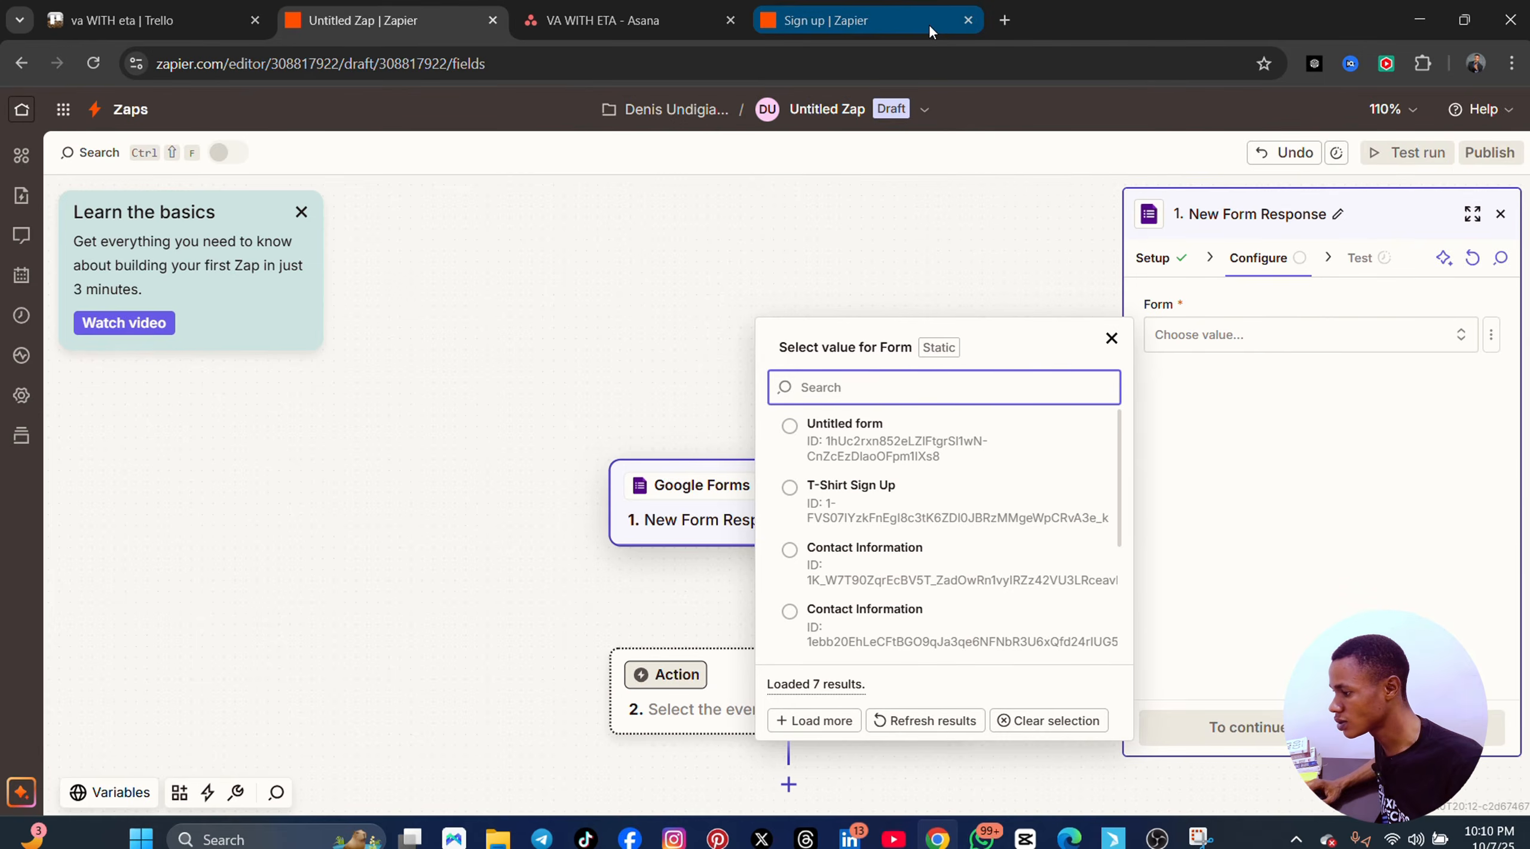
click(837, 21)
click(607, 24)
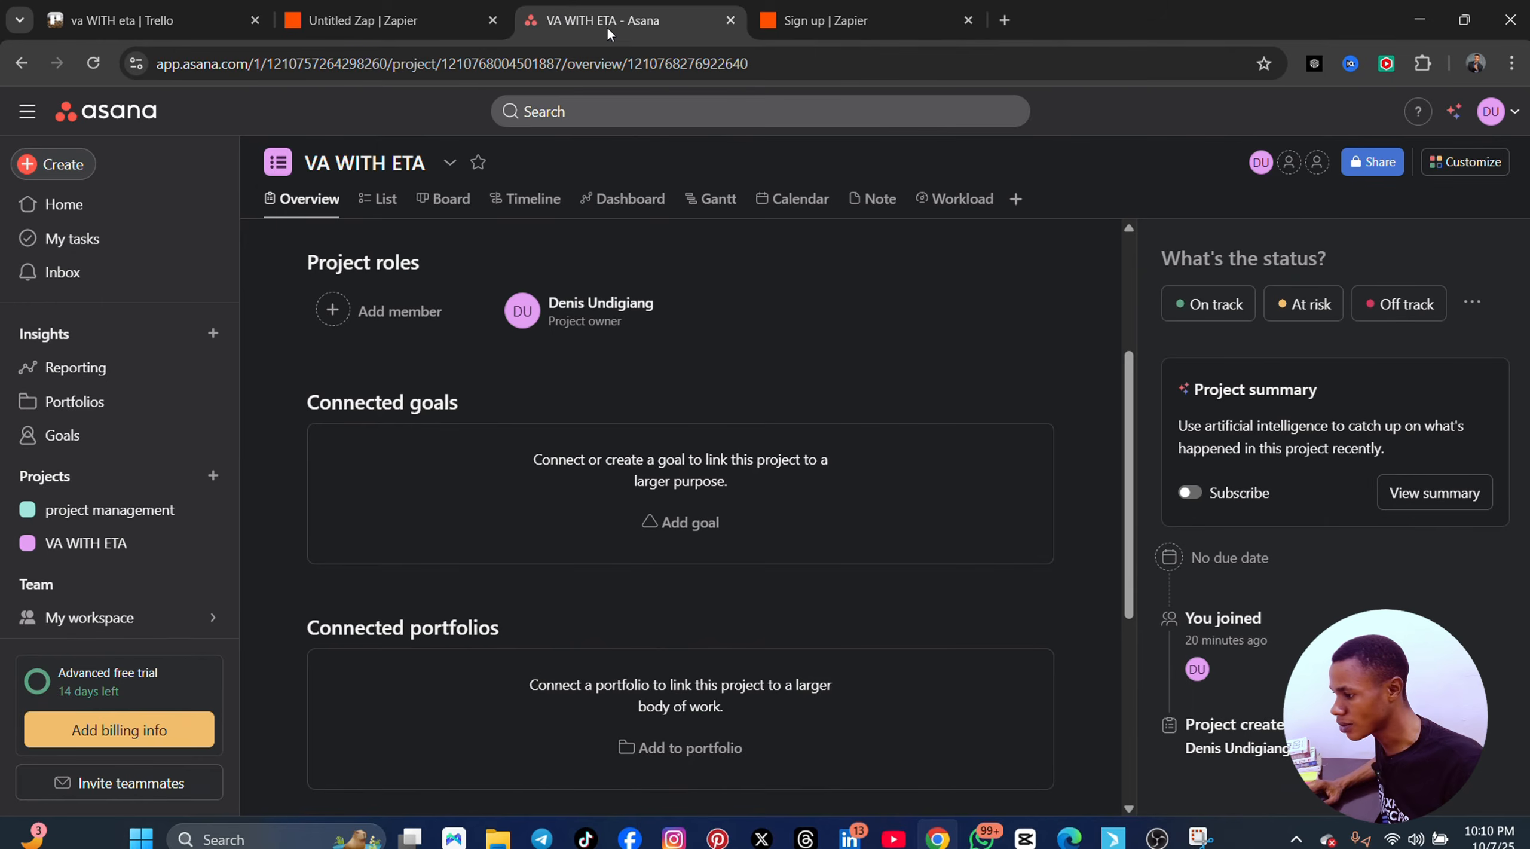
click(395, 22)
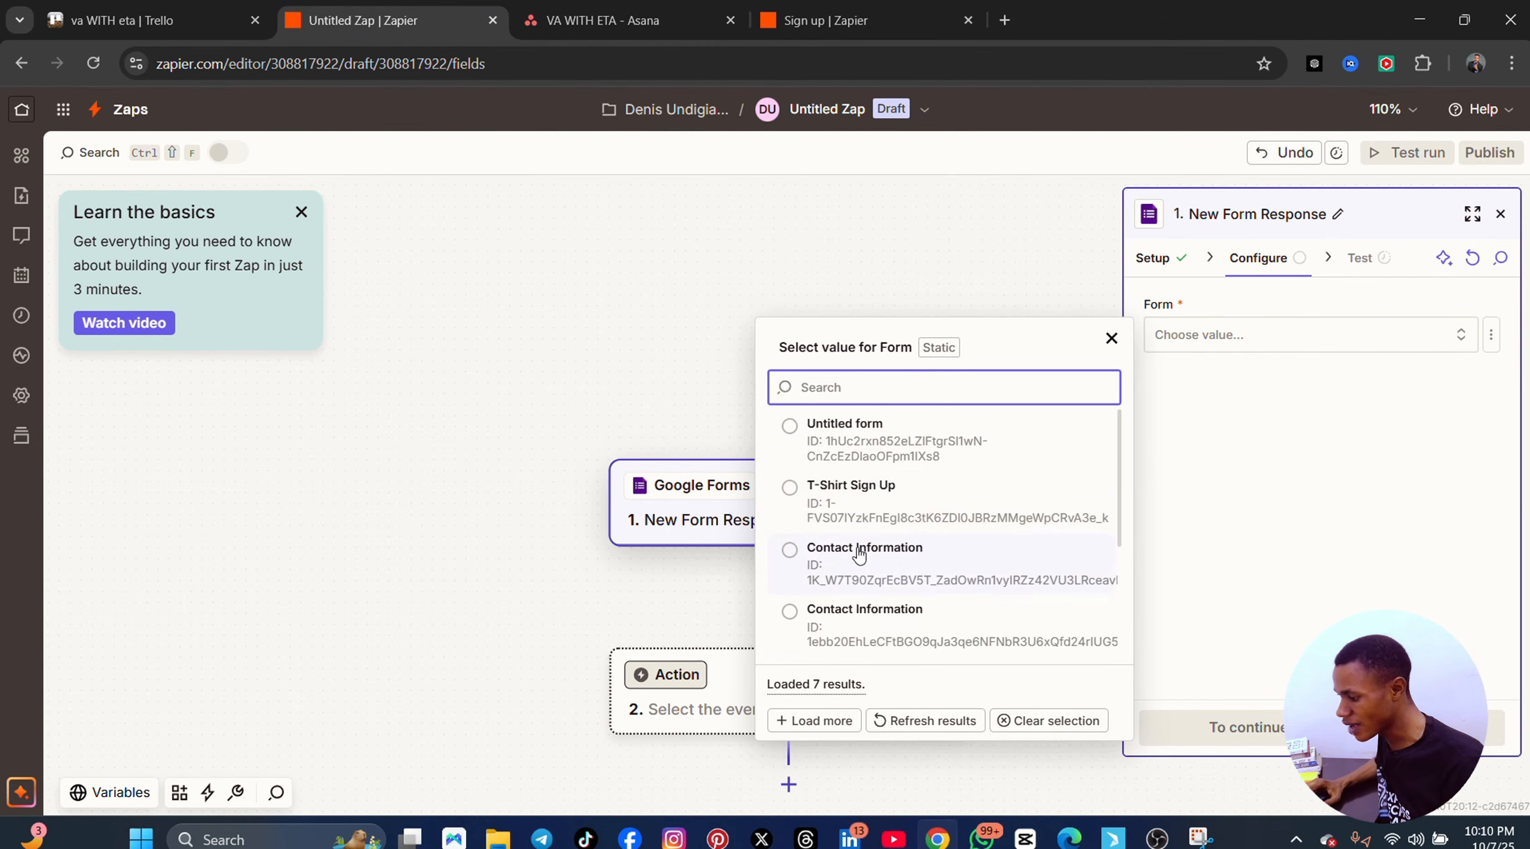
- Choose the Contact Information form for the trigger, test the trigger, and continue with Form Response A
click(943, 571)
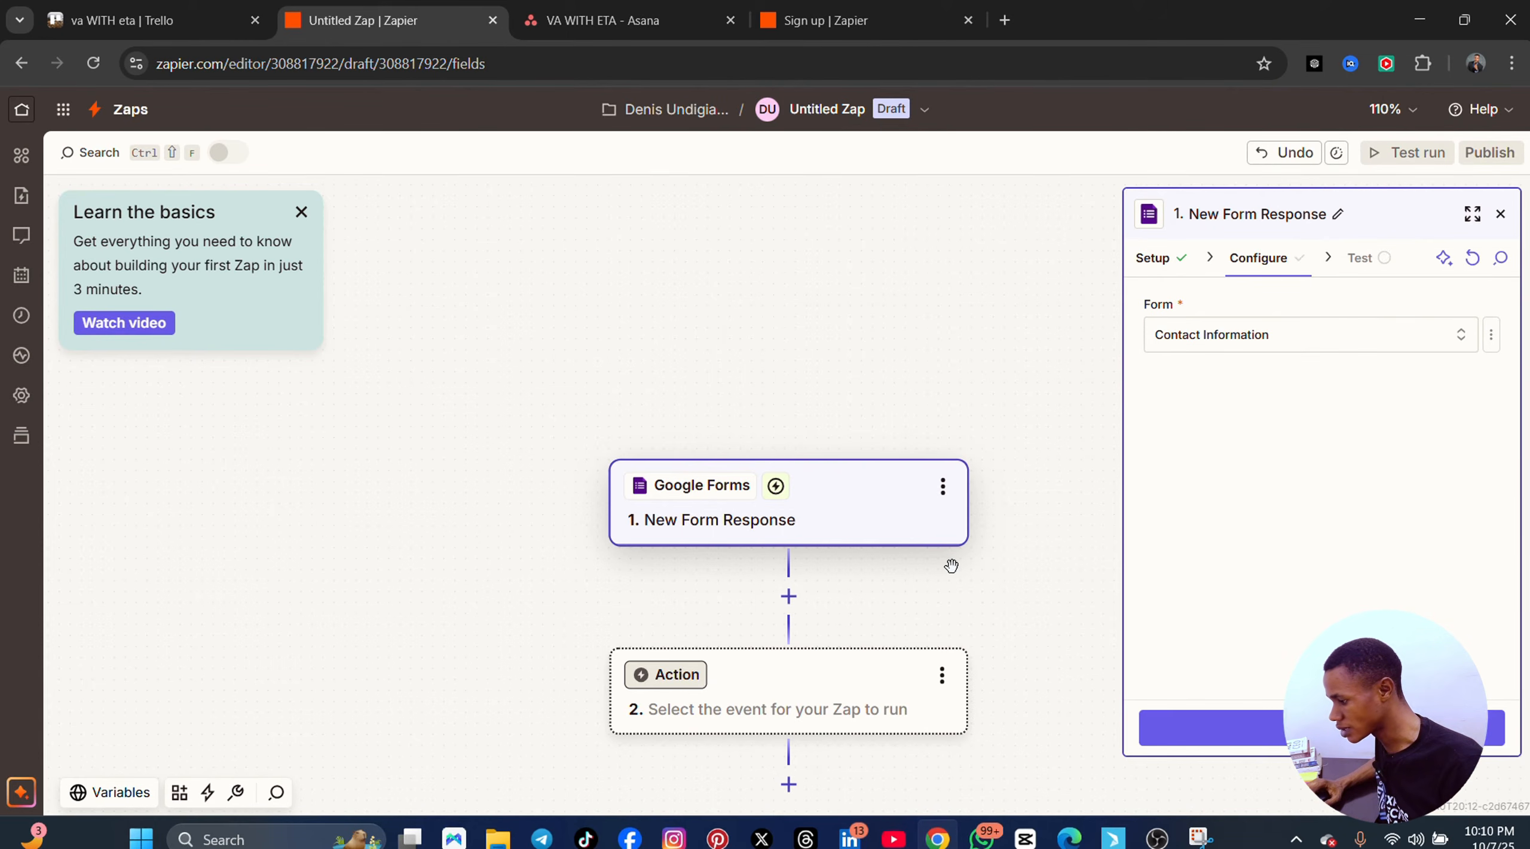
click(1339, 727)
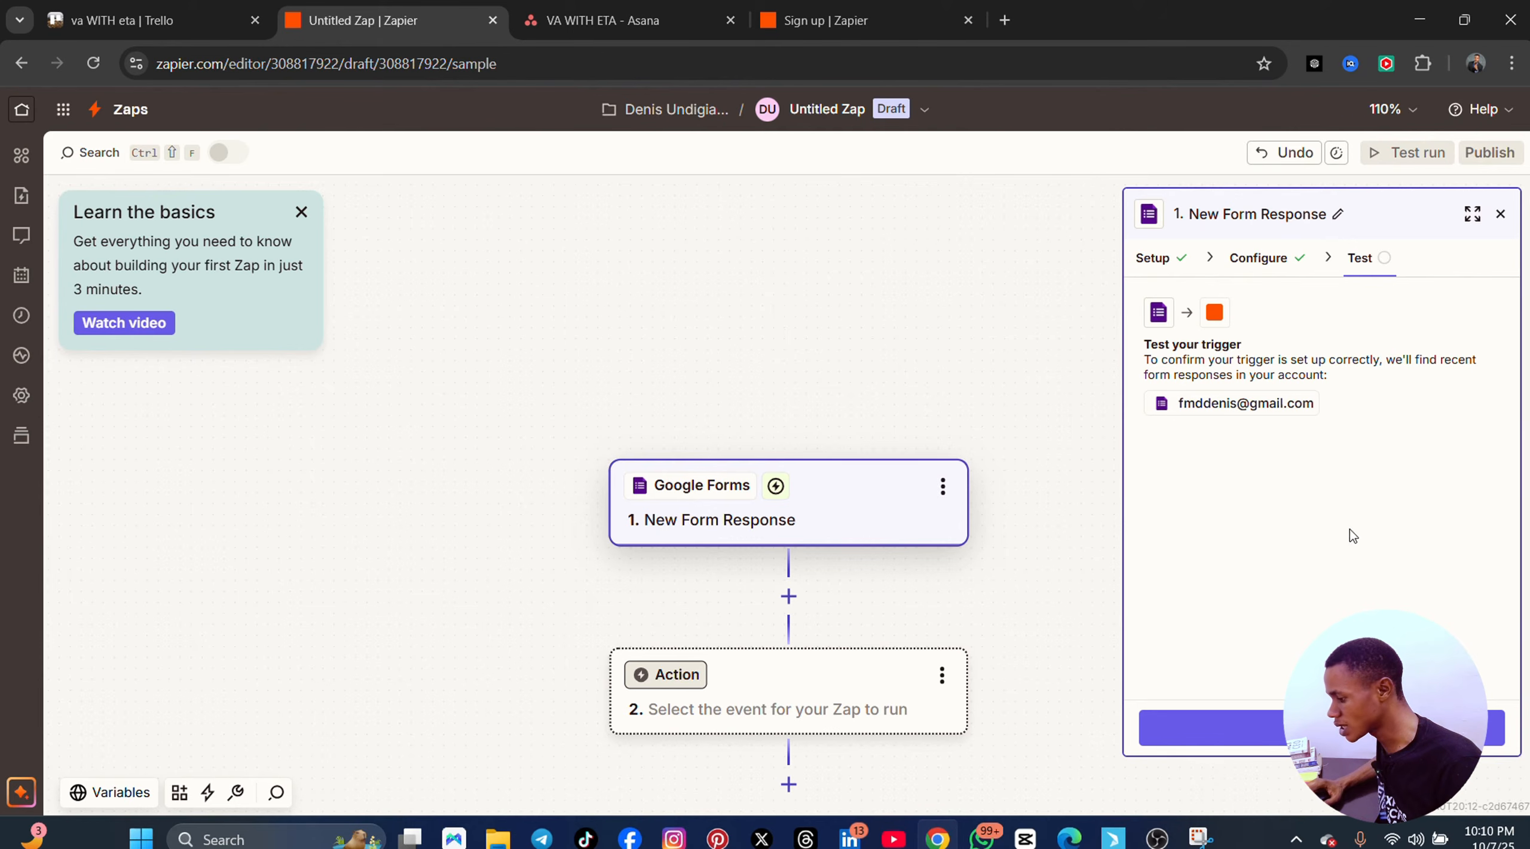
click(1322, 727)
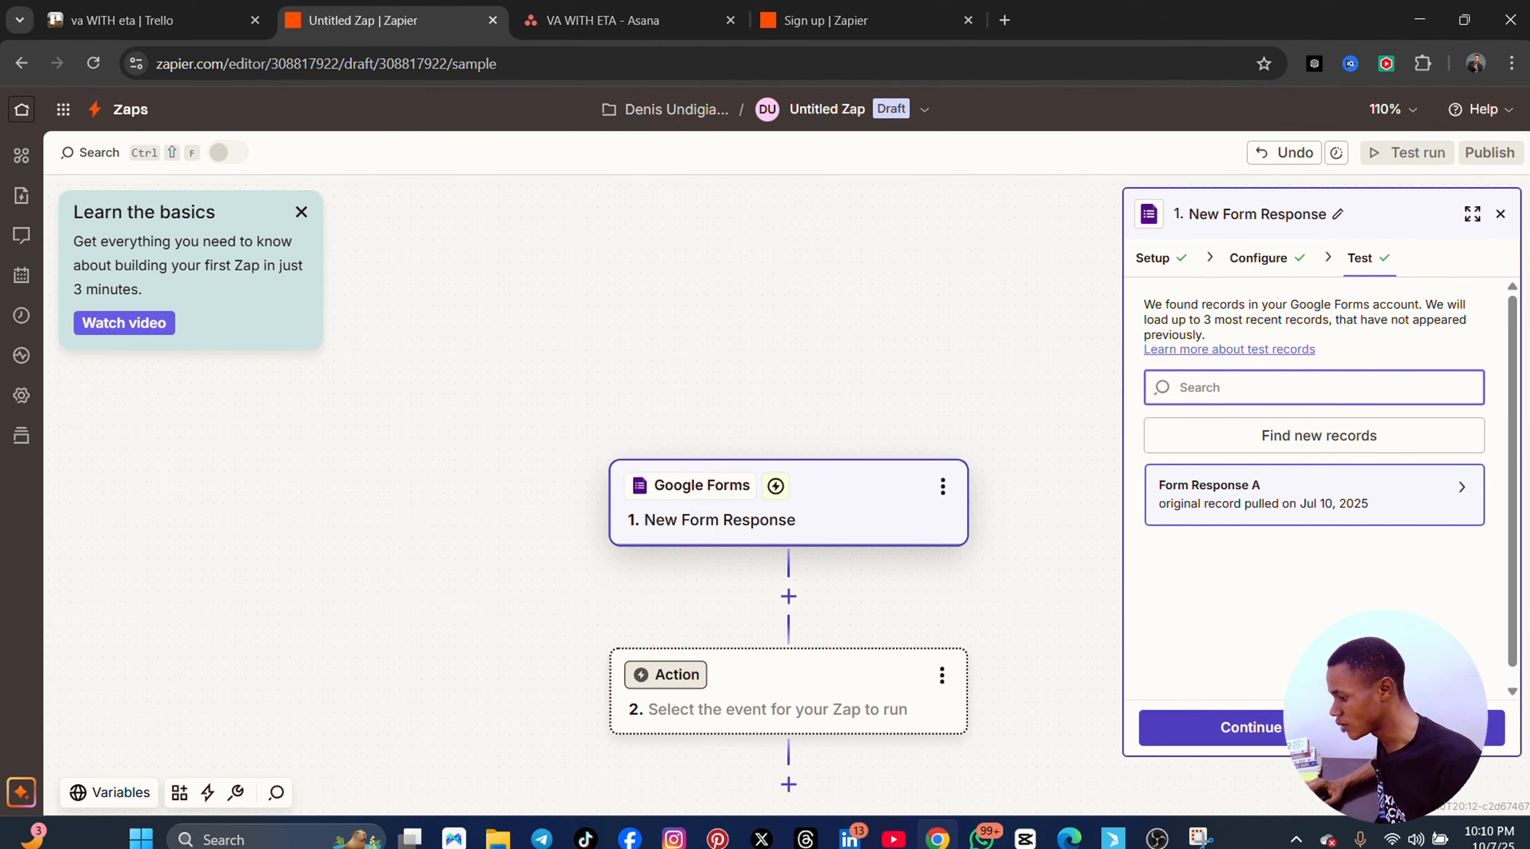
click(1251, 727)
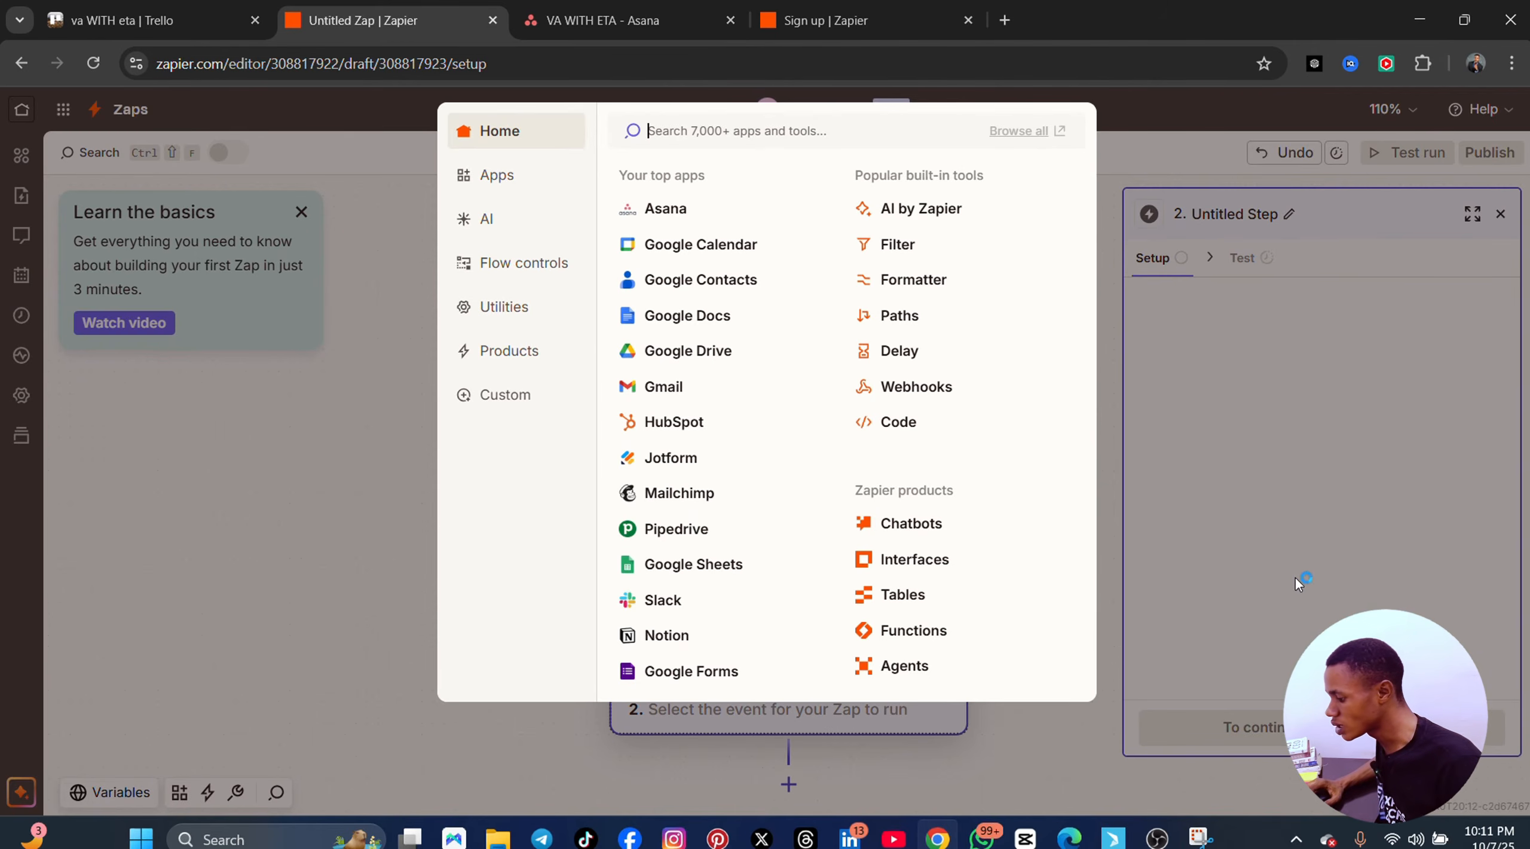
- Set the Zap's second step to the Gmail app with the Send Email action event
click(1205, 394)
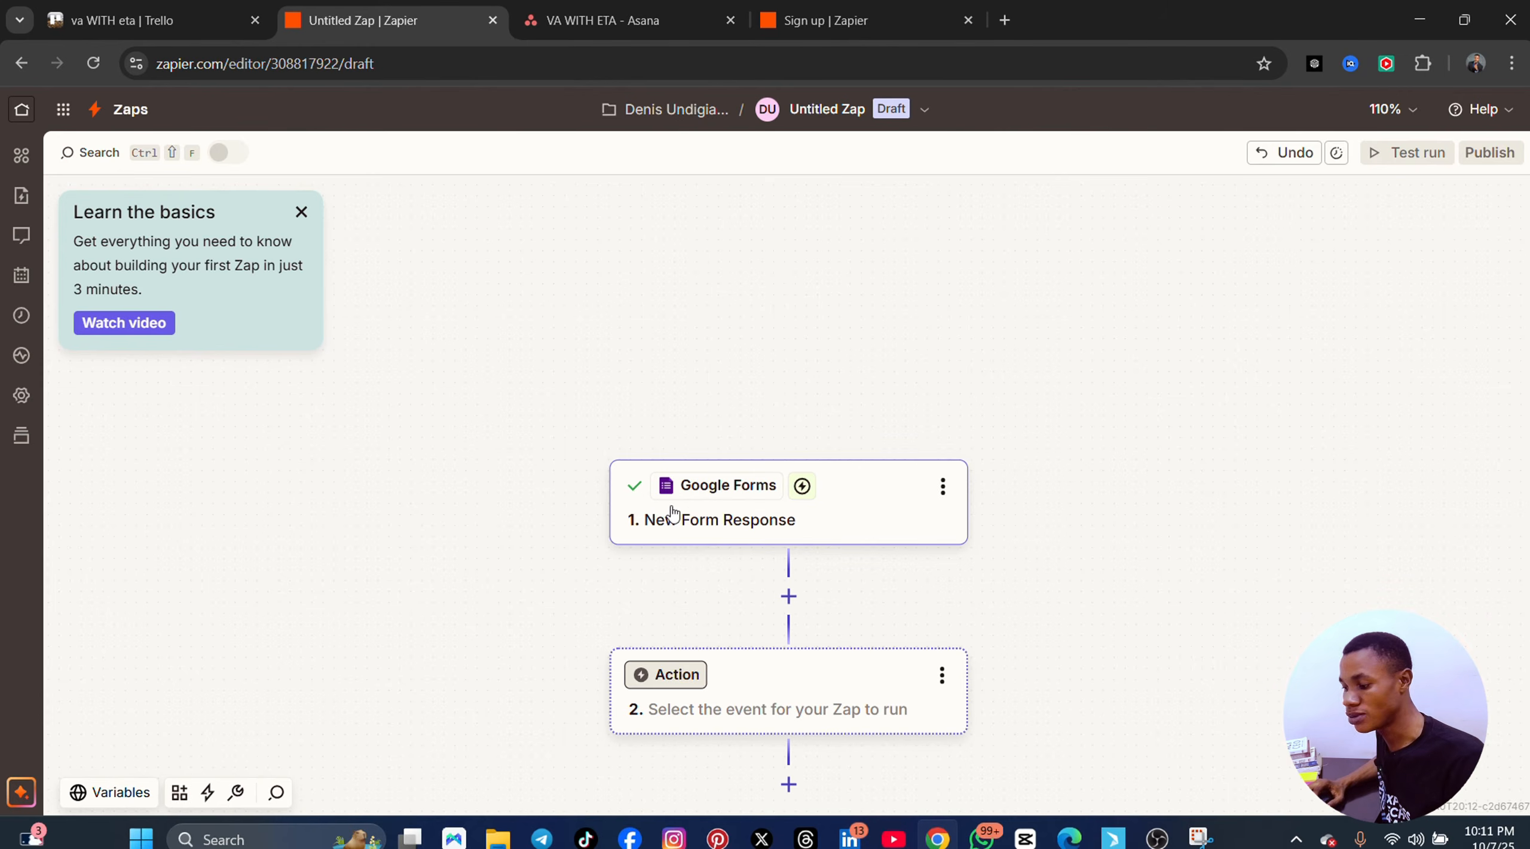
scroll(1028, 616, down, 2)
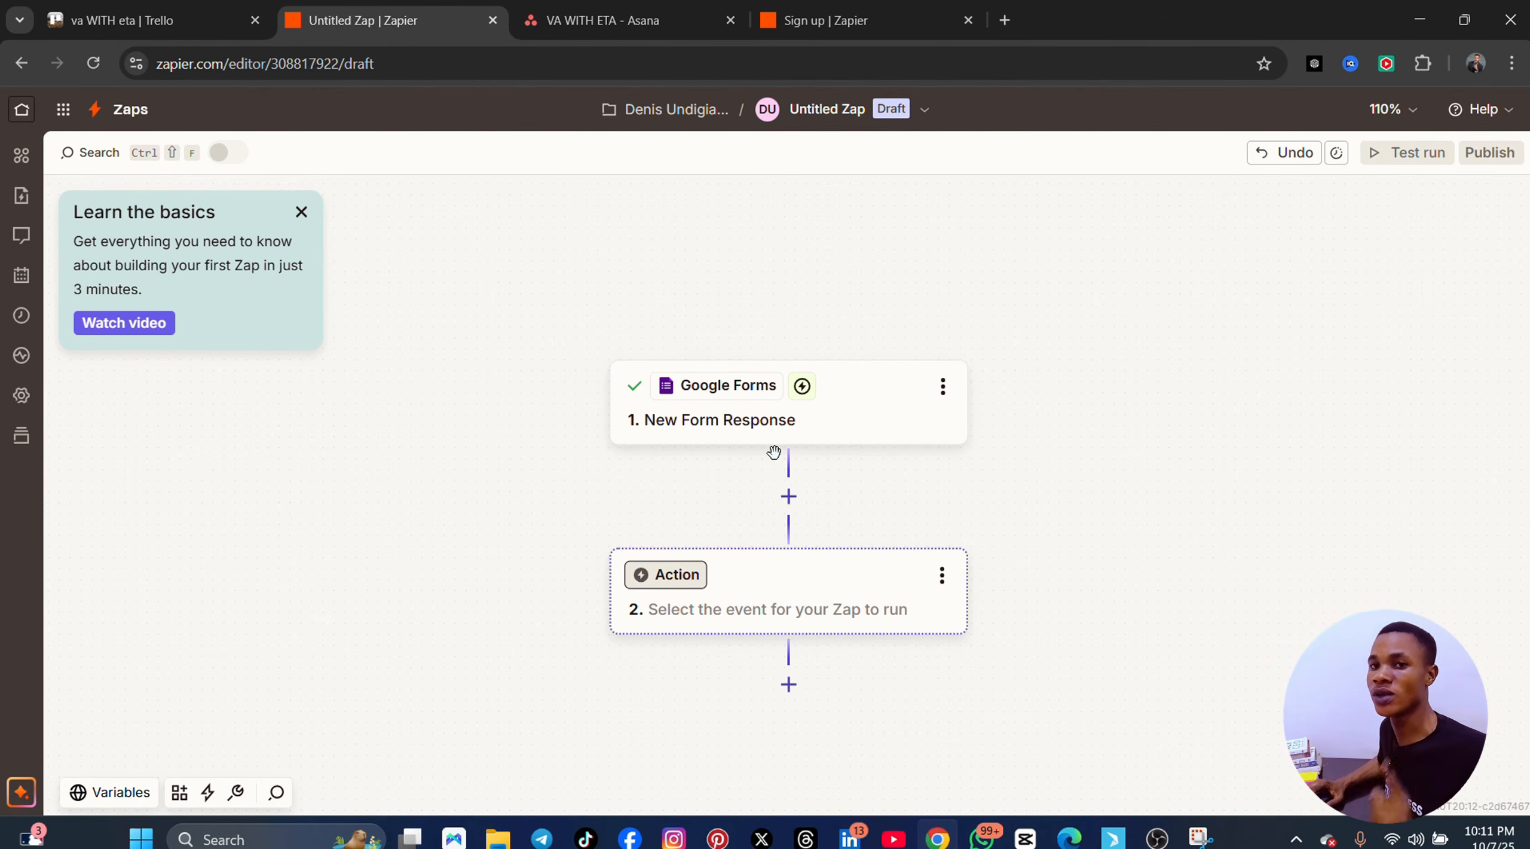
click(681, 583)
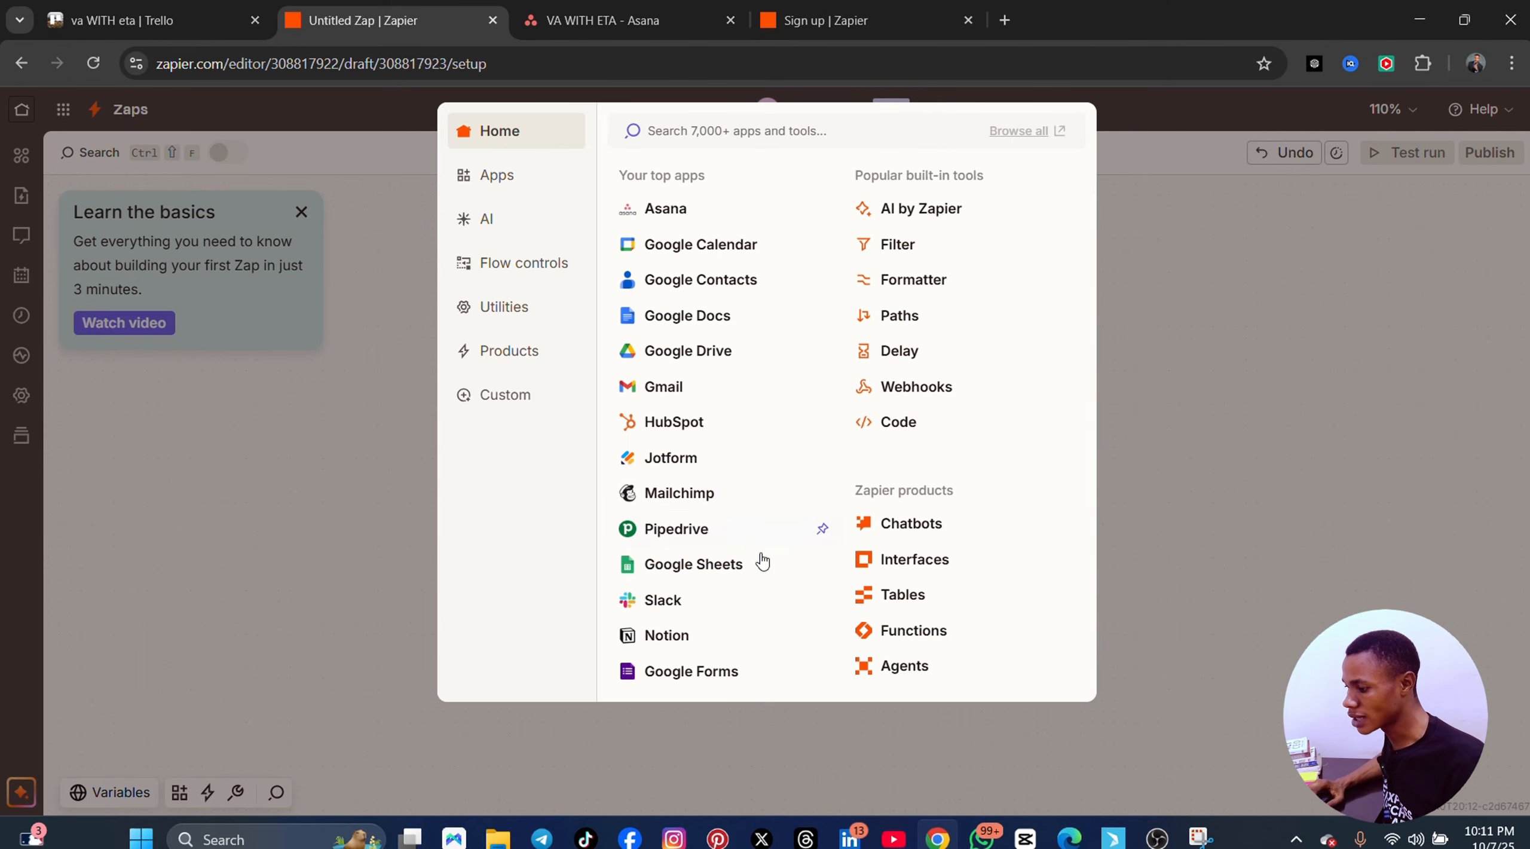
click(685, 390)
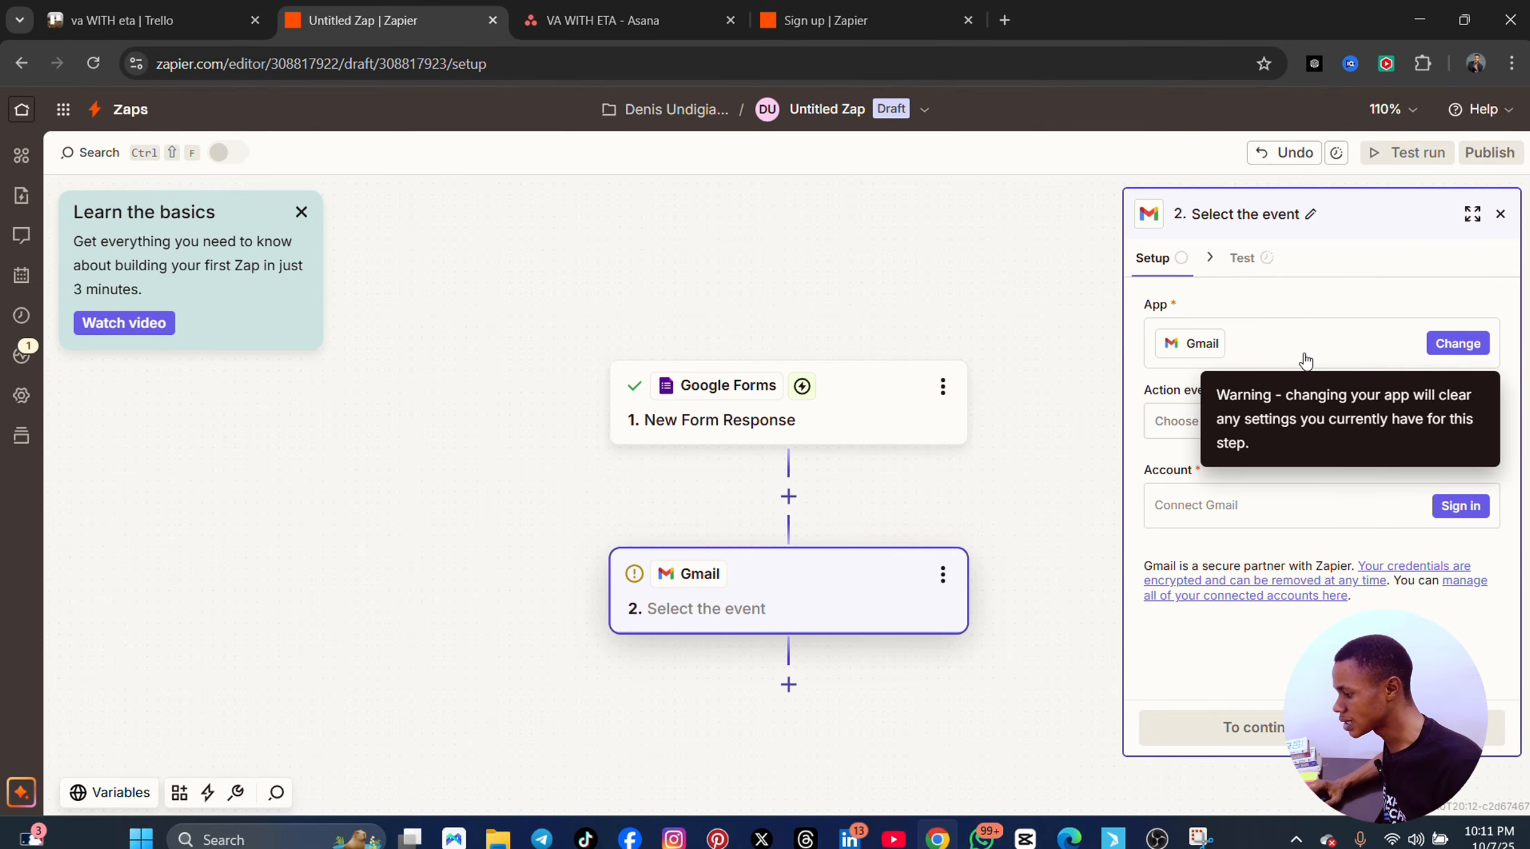
click(1293, 422)
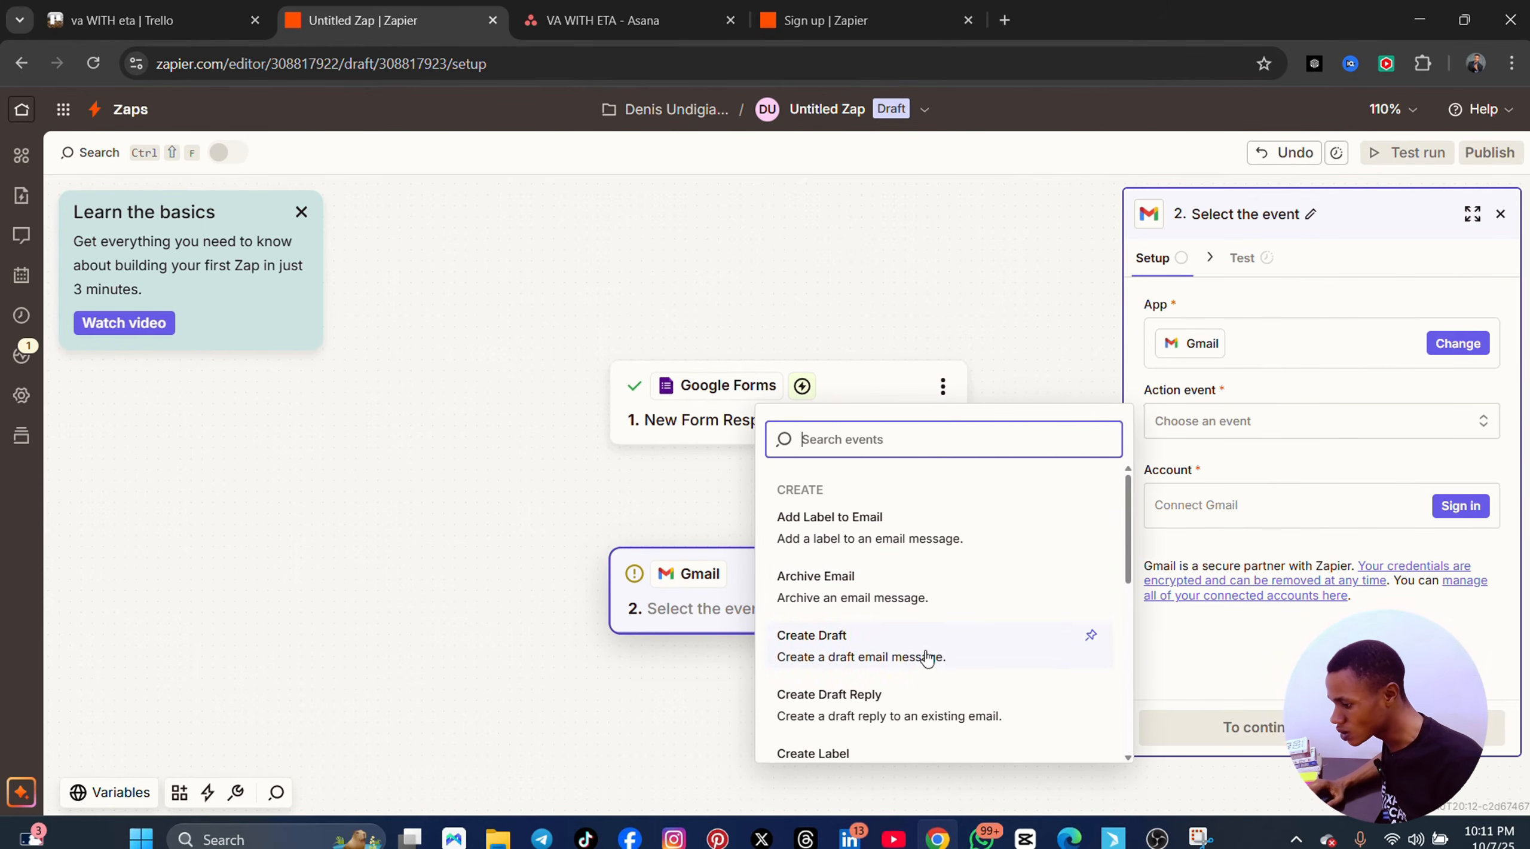
scroll(927, 657, down, 5)
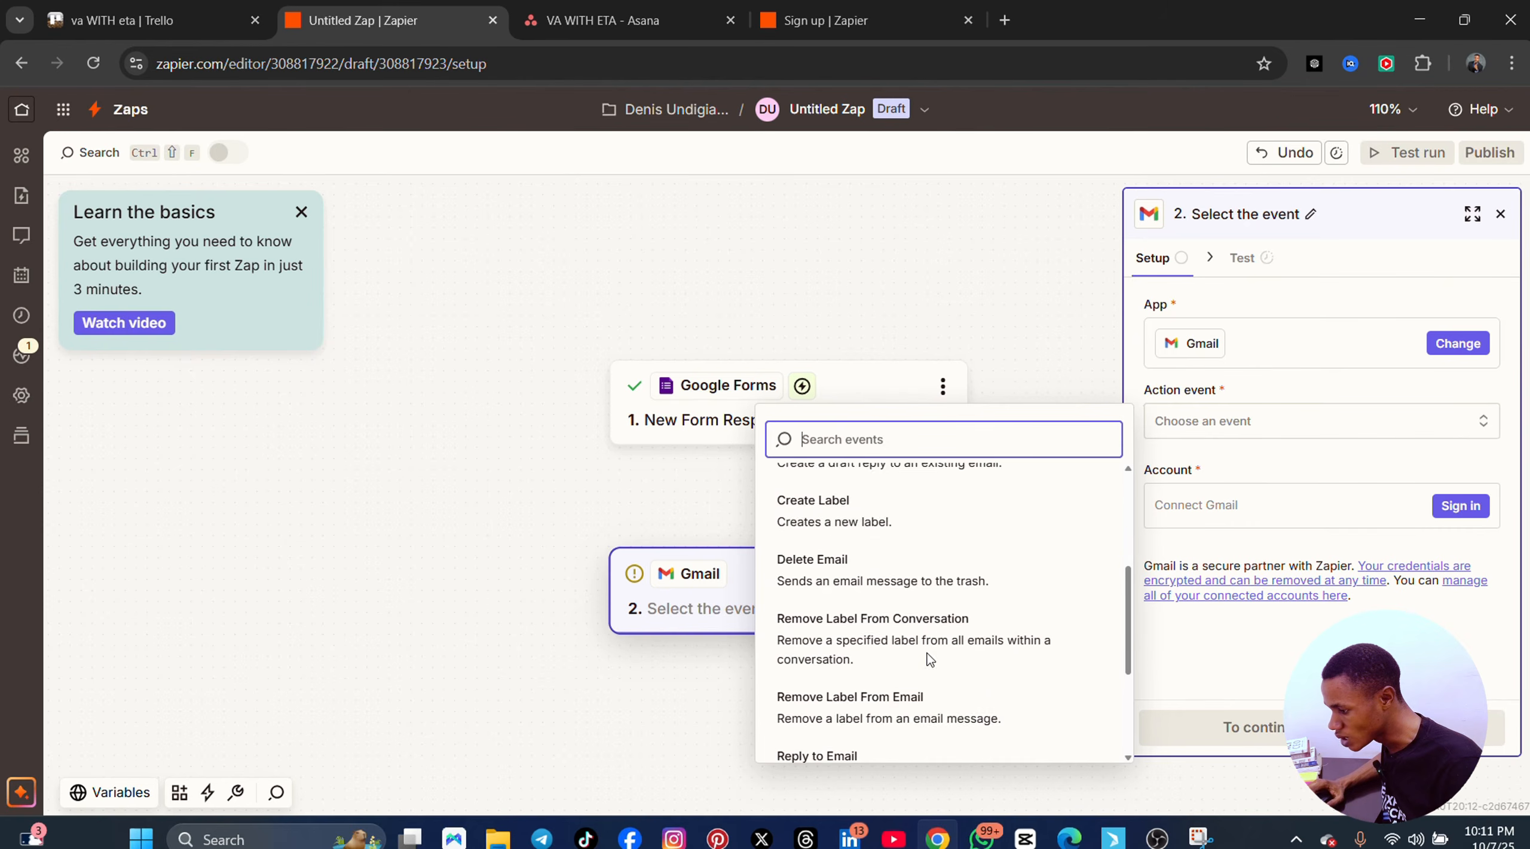
scroll(928, 653, down, 4)
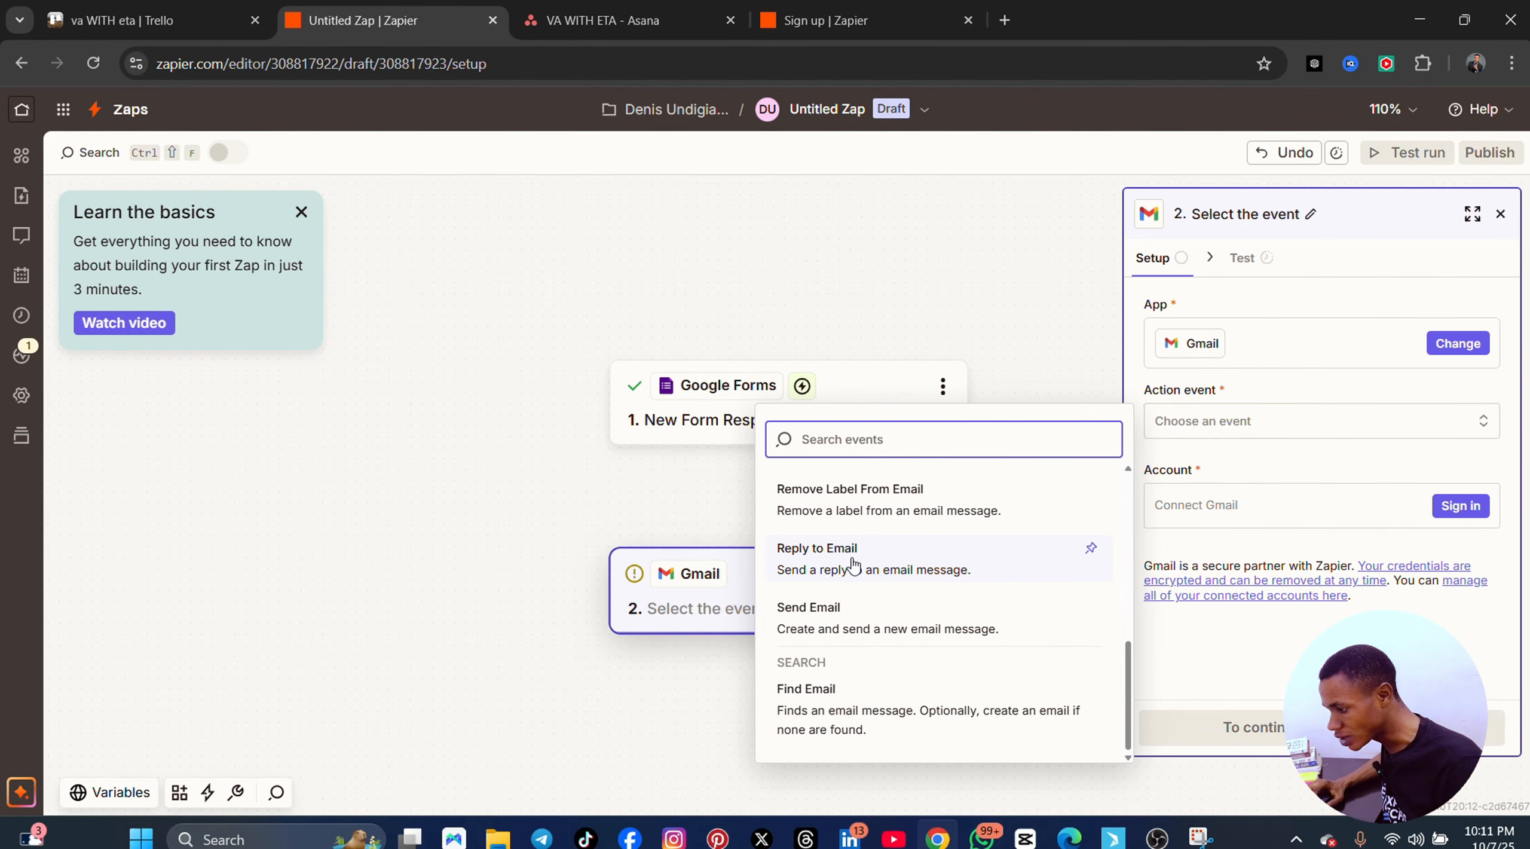
click(881, 623)
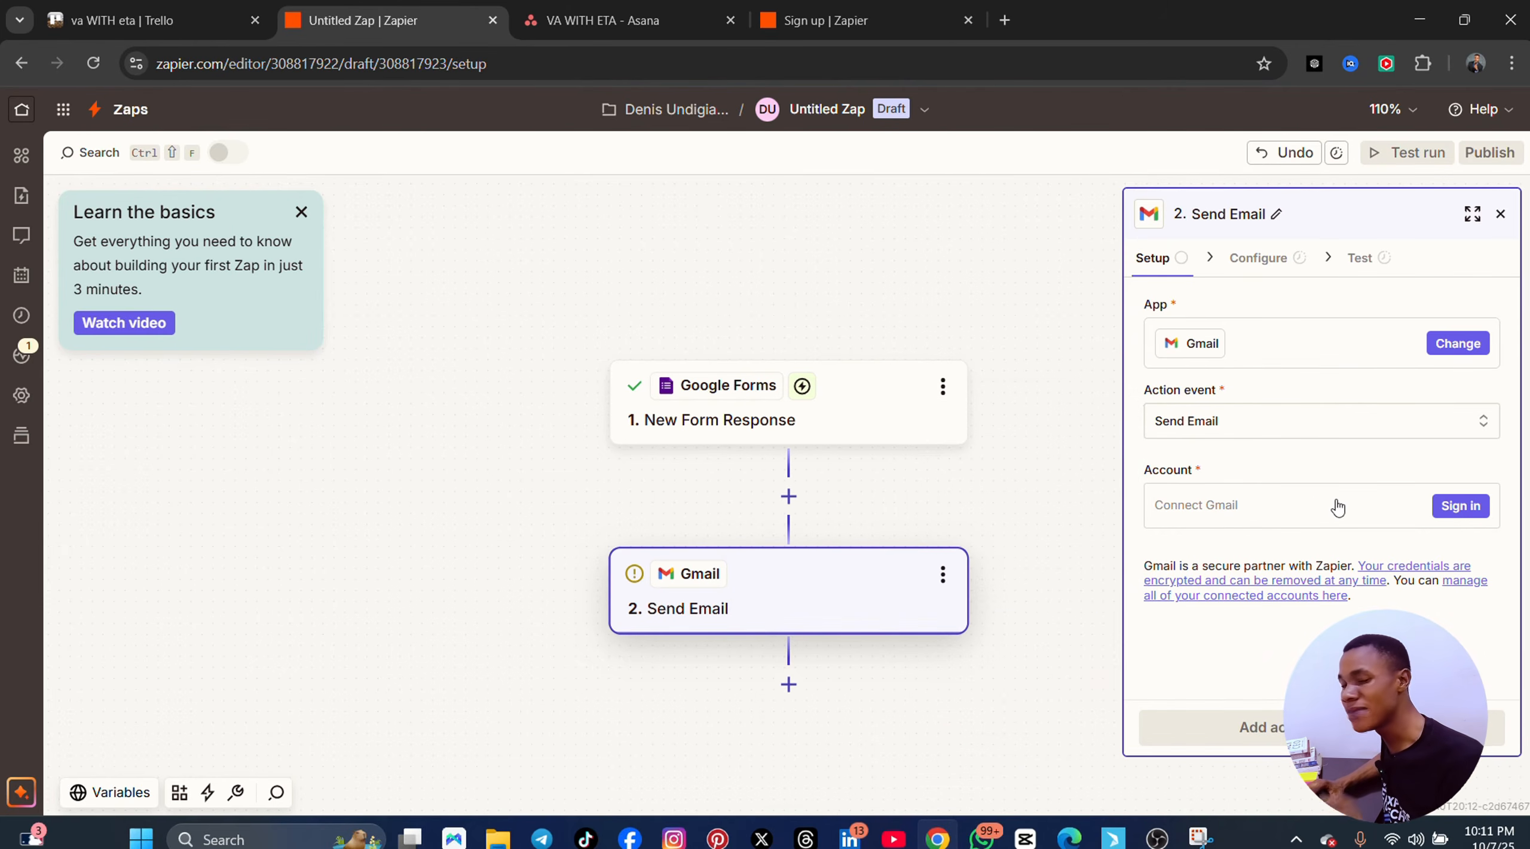
- Connect the existing Google account to the Gmail action, grant all requested permissions, and continue to the email configuration
click(1461, 505)
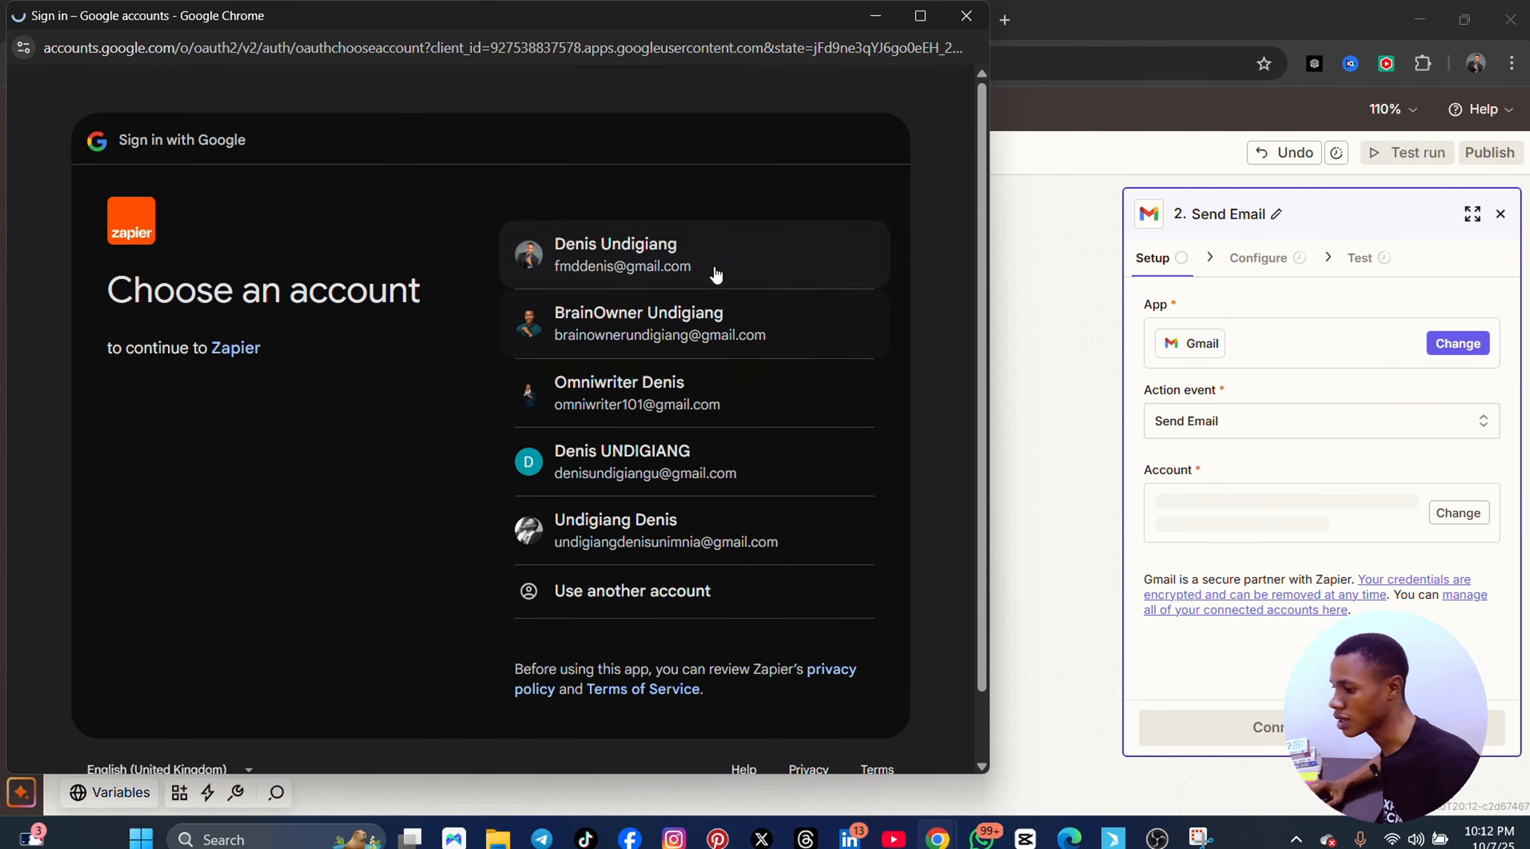
click(708, 271)
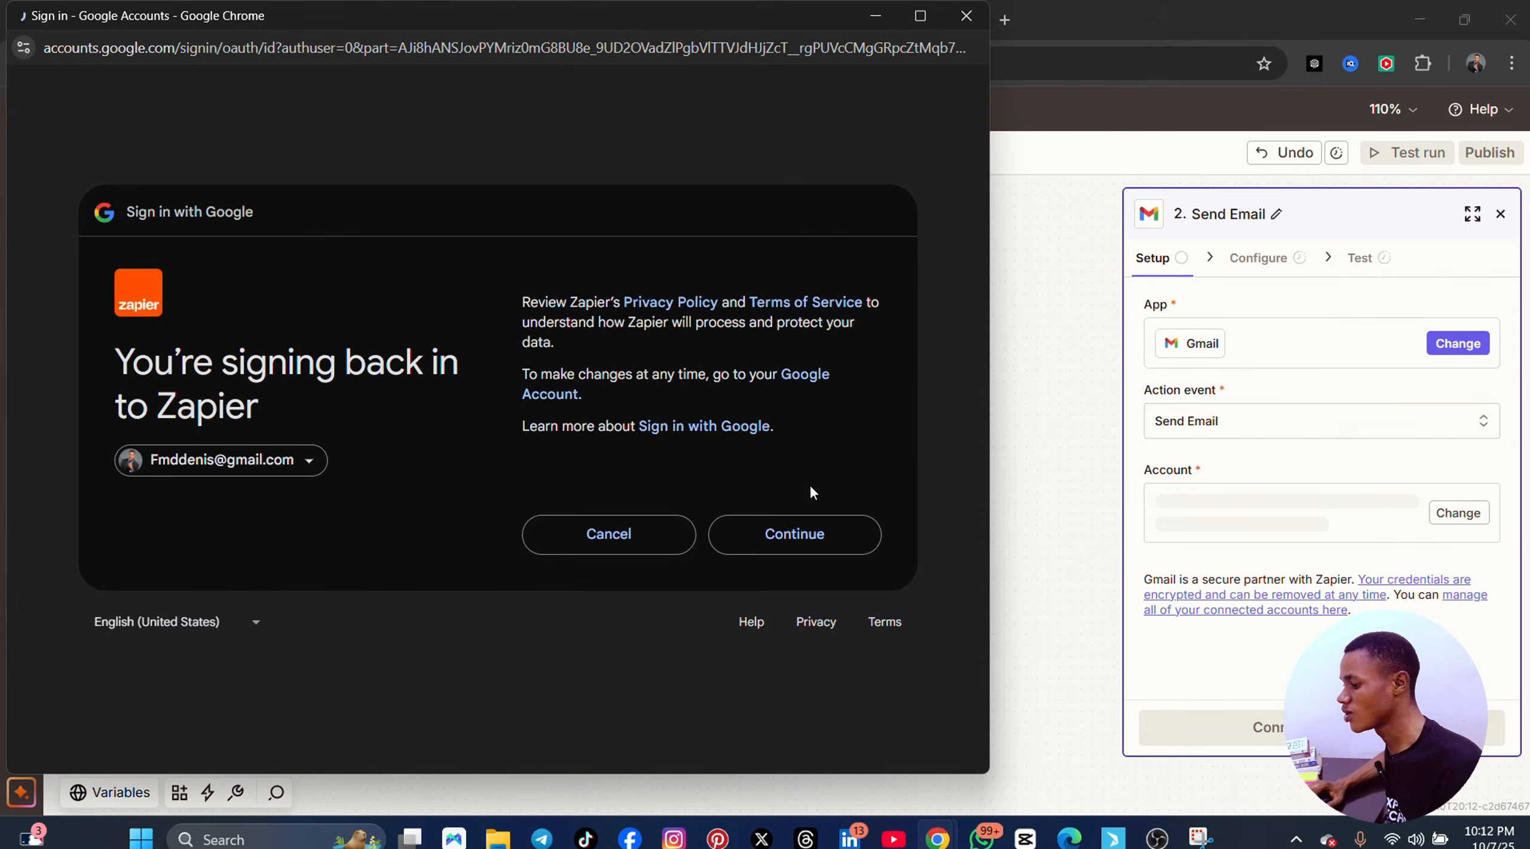
click(792, 538)
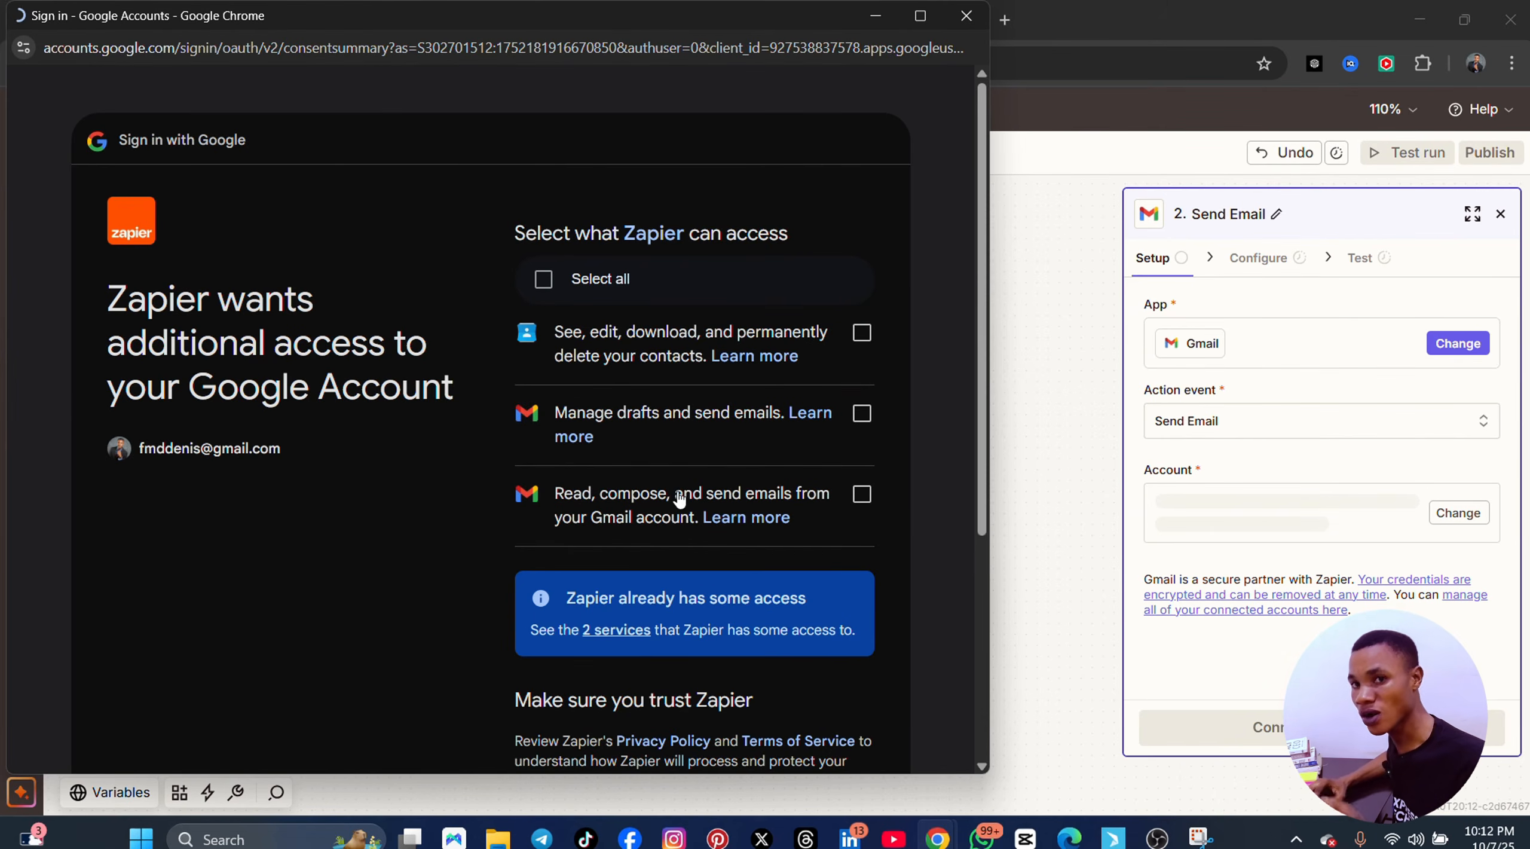
click(544, 279)
scroll(674, 557, down, 5)
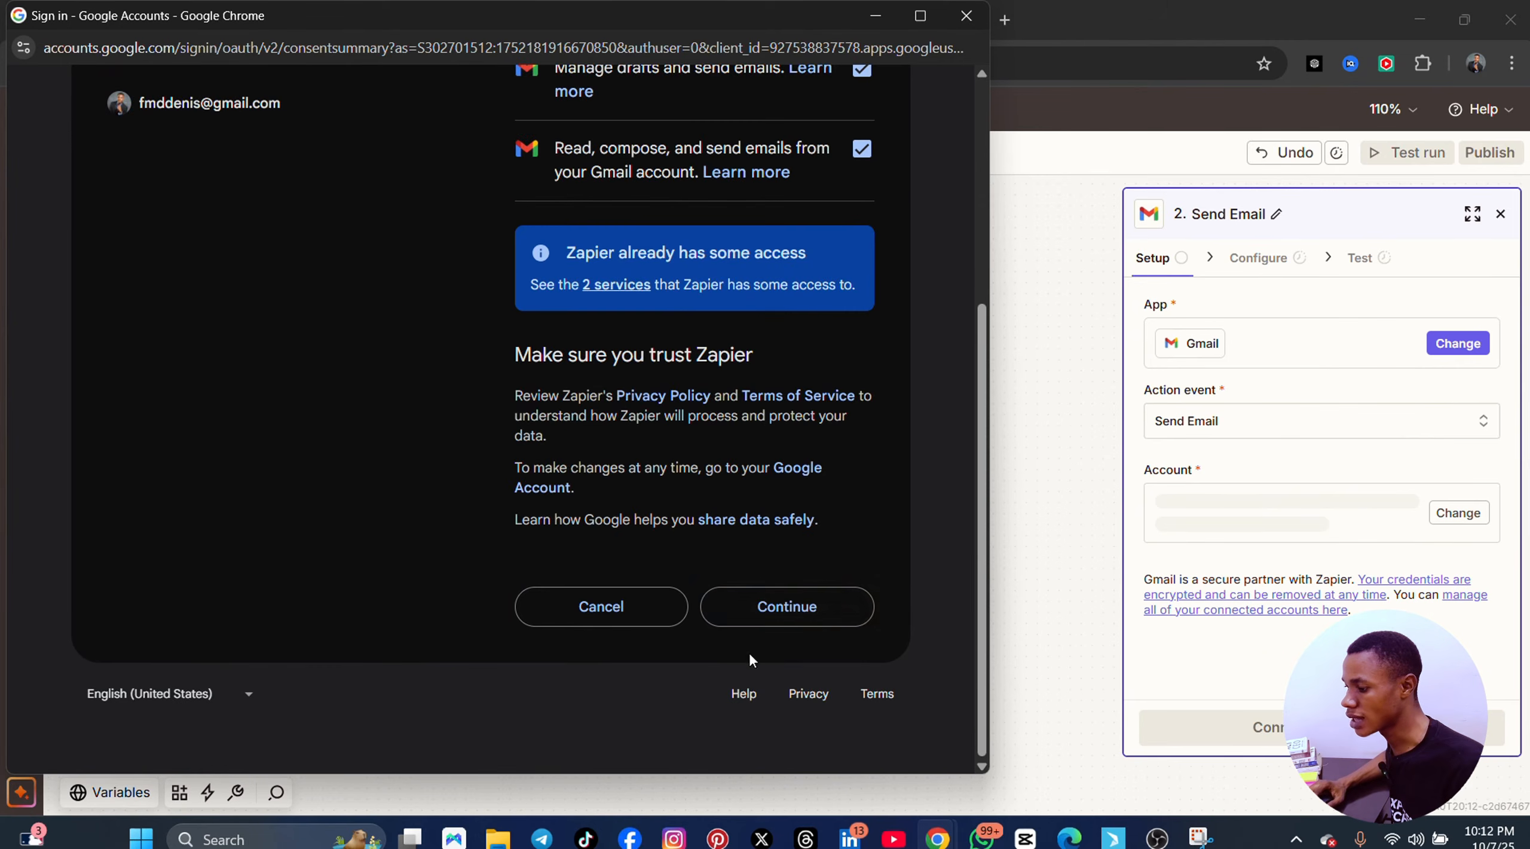
click(828, 620)
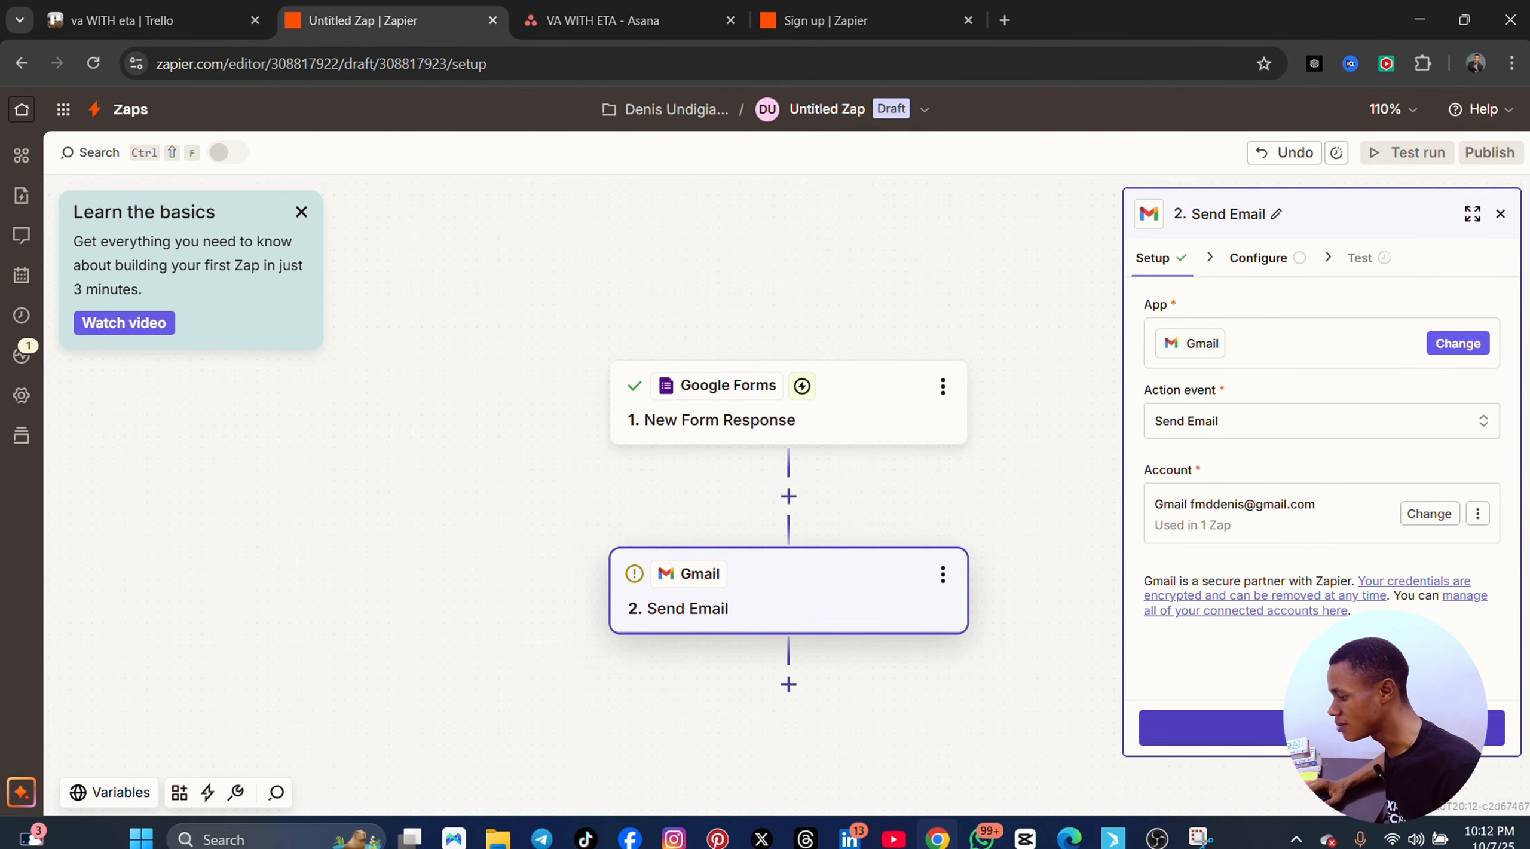
click(1322, 728)
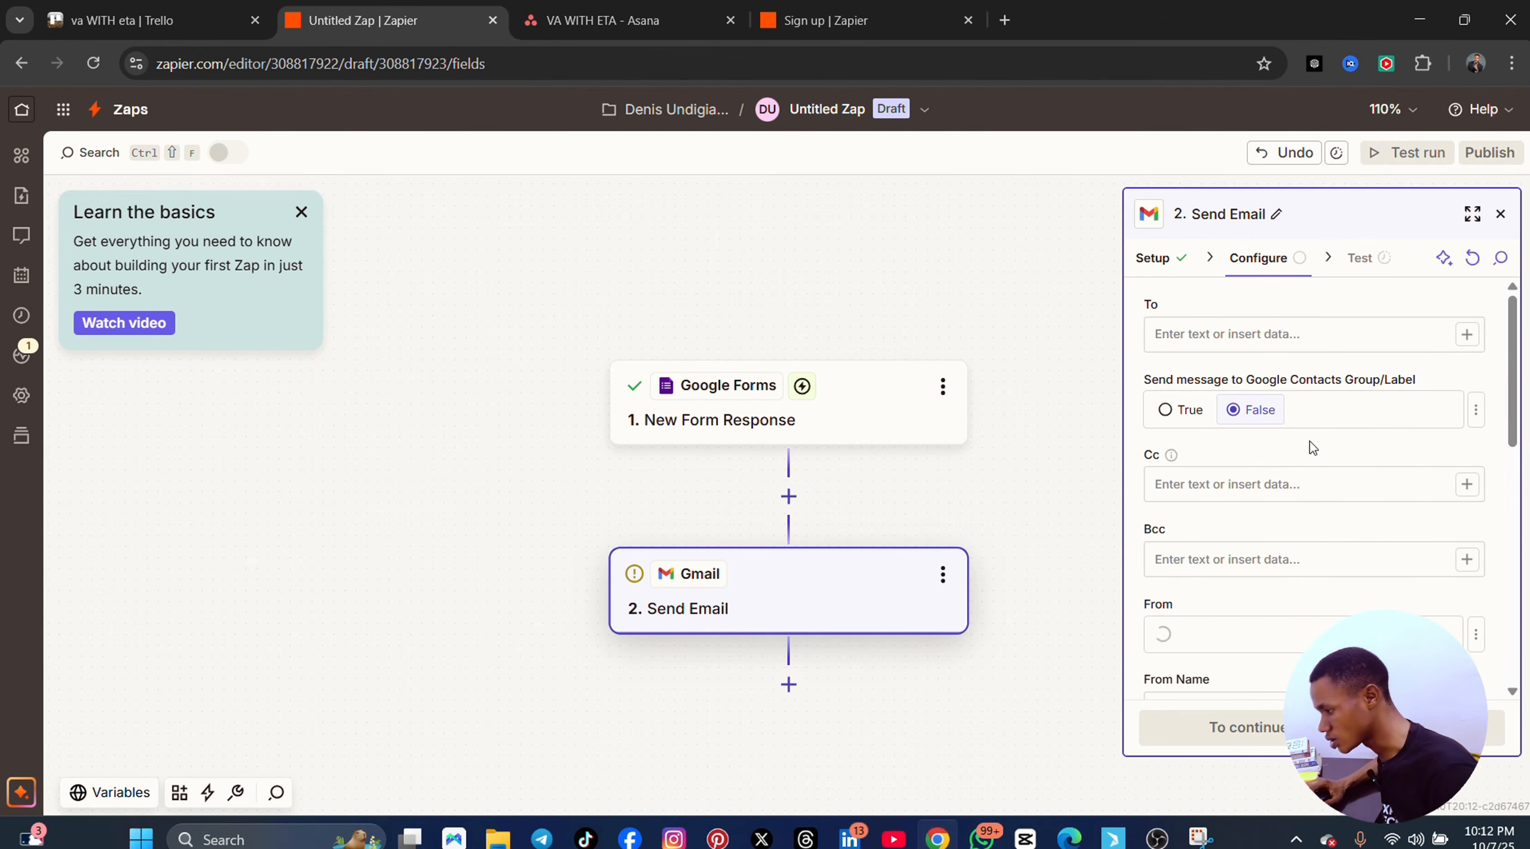
- Enter "welcome to eta" as the email's recipient, enable sending to a Google Contacts group, and choose the Friends group
click(1193, 334)
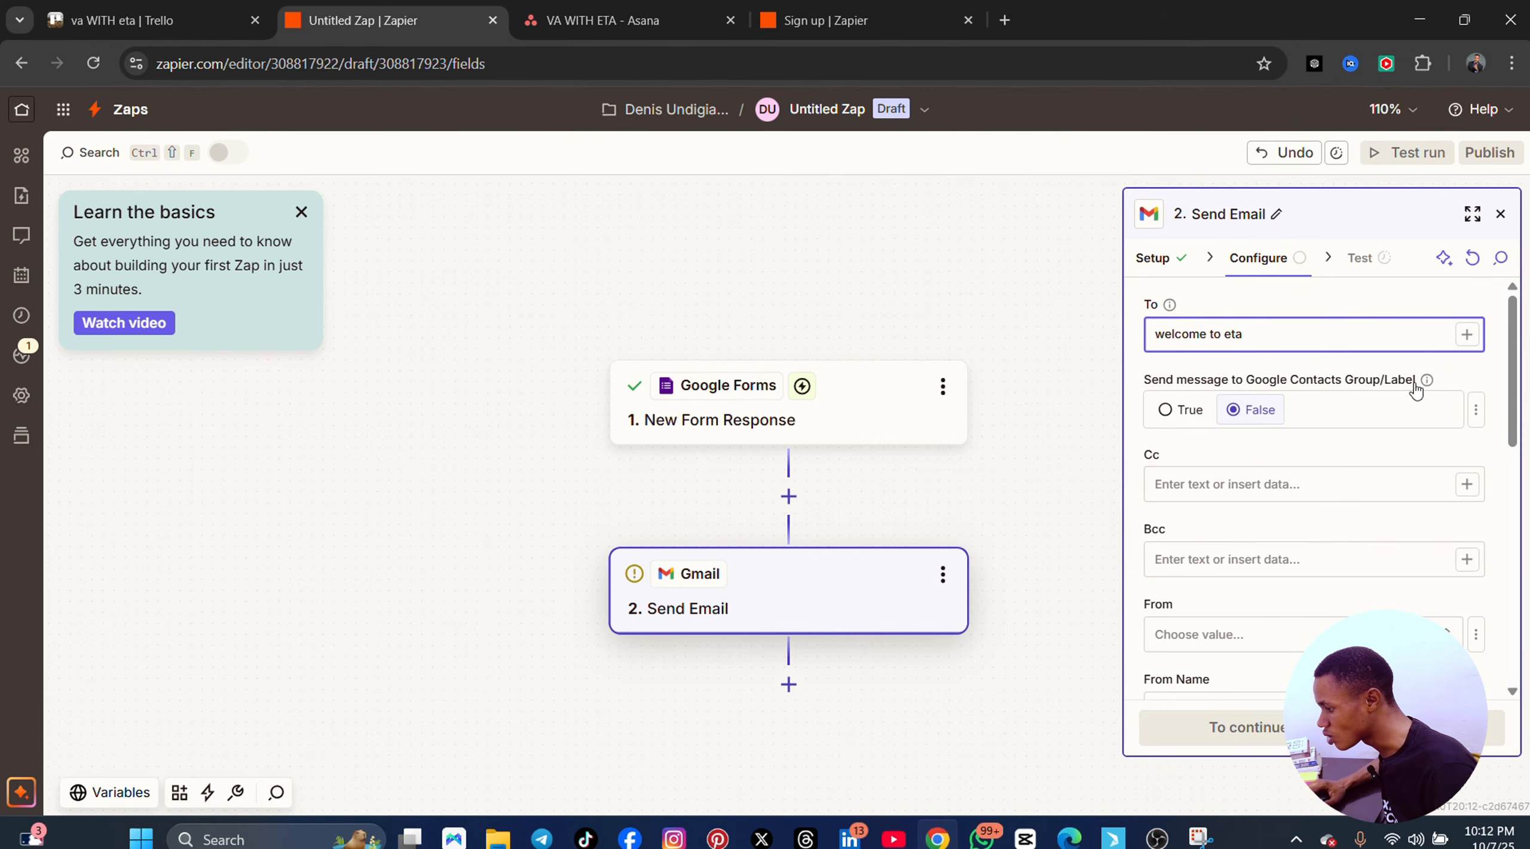
click(1171, 409)
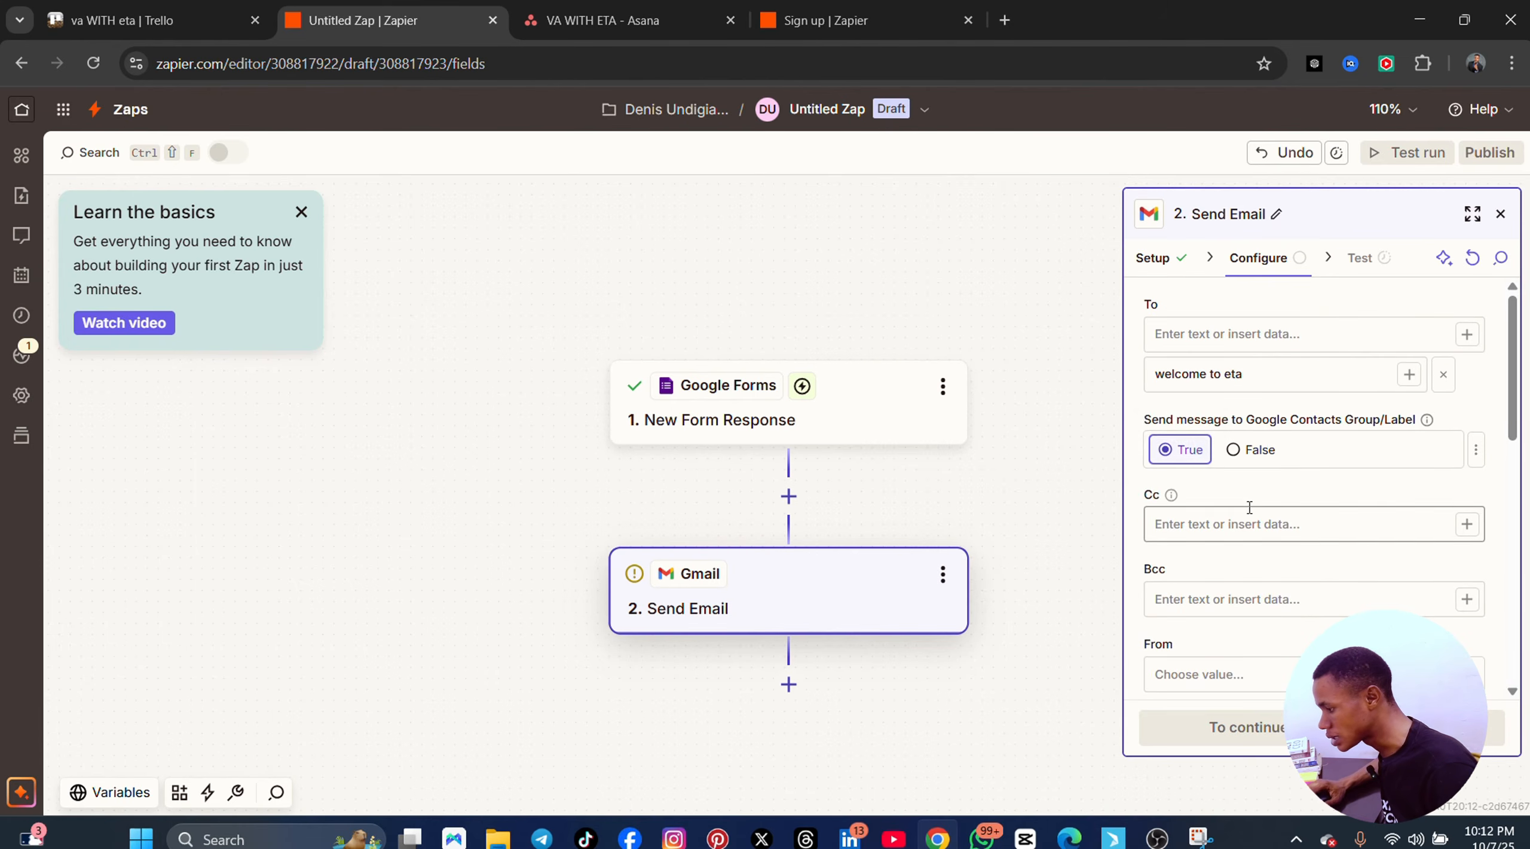
scroll(1250, 507, down, 2)
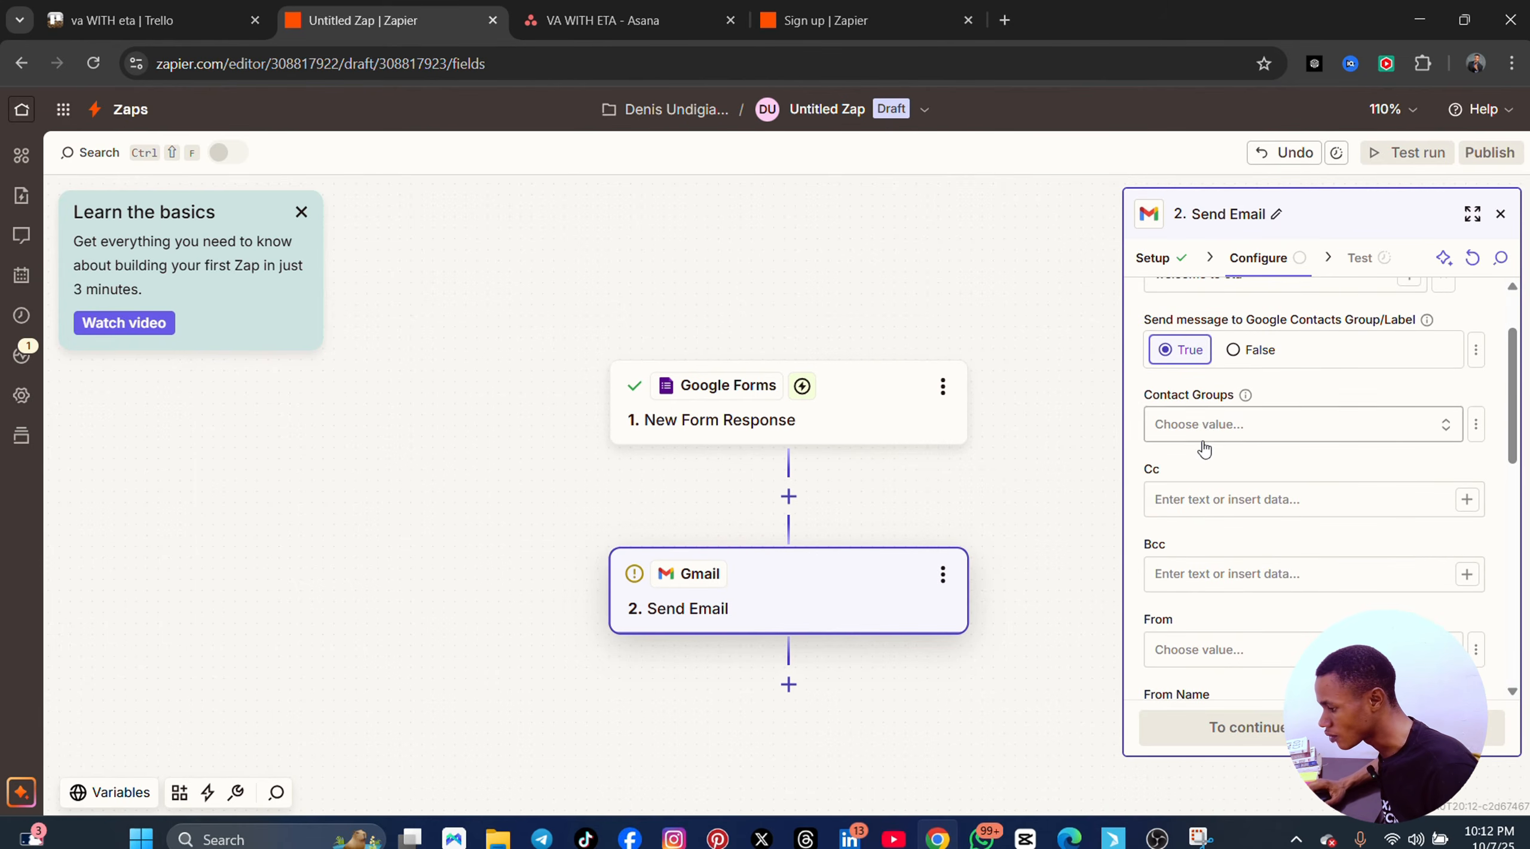
click(1203, 426)
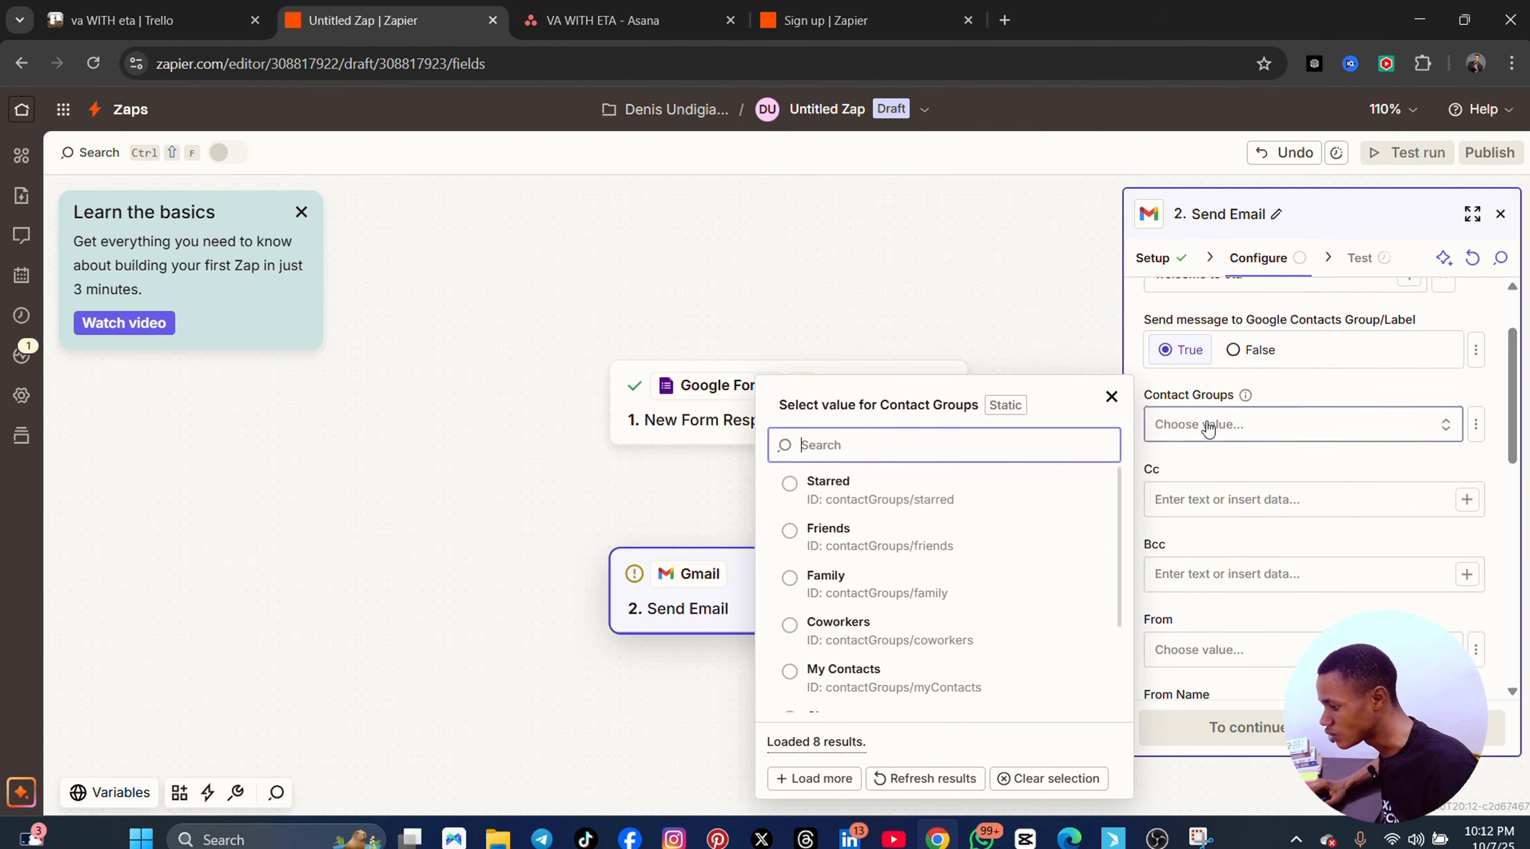
click(857, 524)
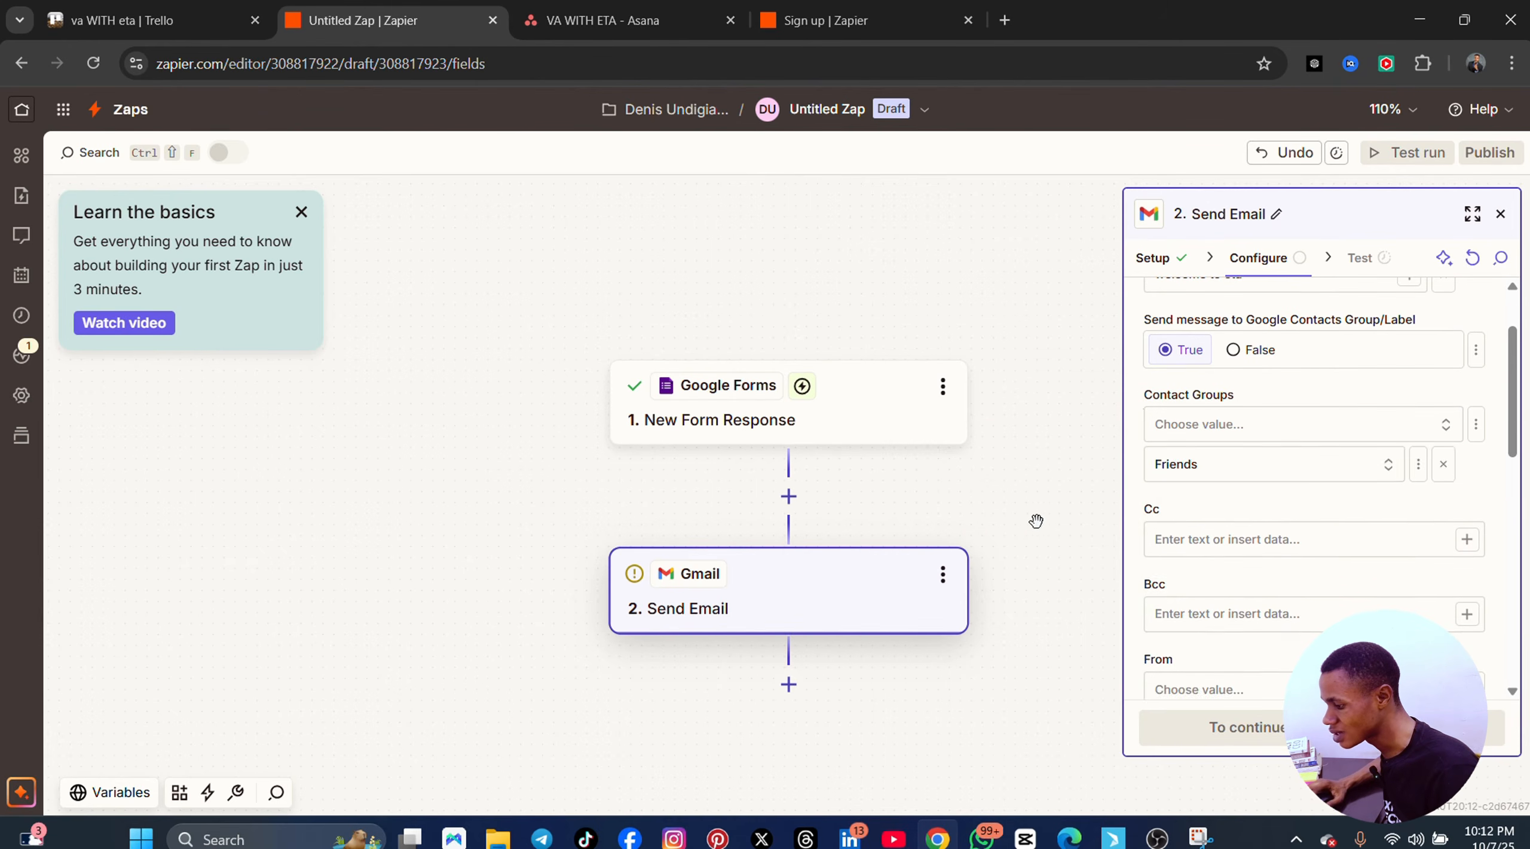
- Enter "eta" as the Cc recipient of the Gmail message
scroll(1255, 526, down, 2)
click(1214, 439)
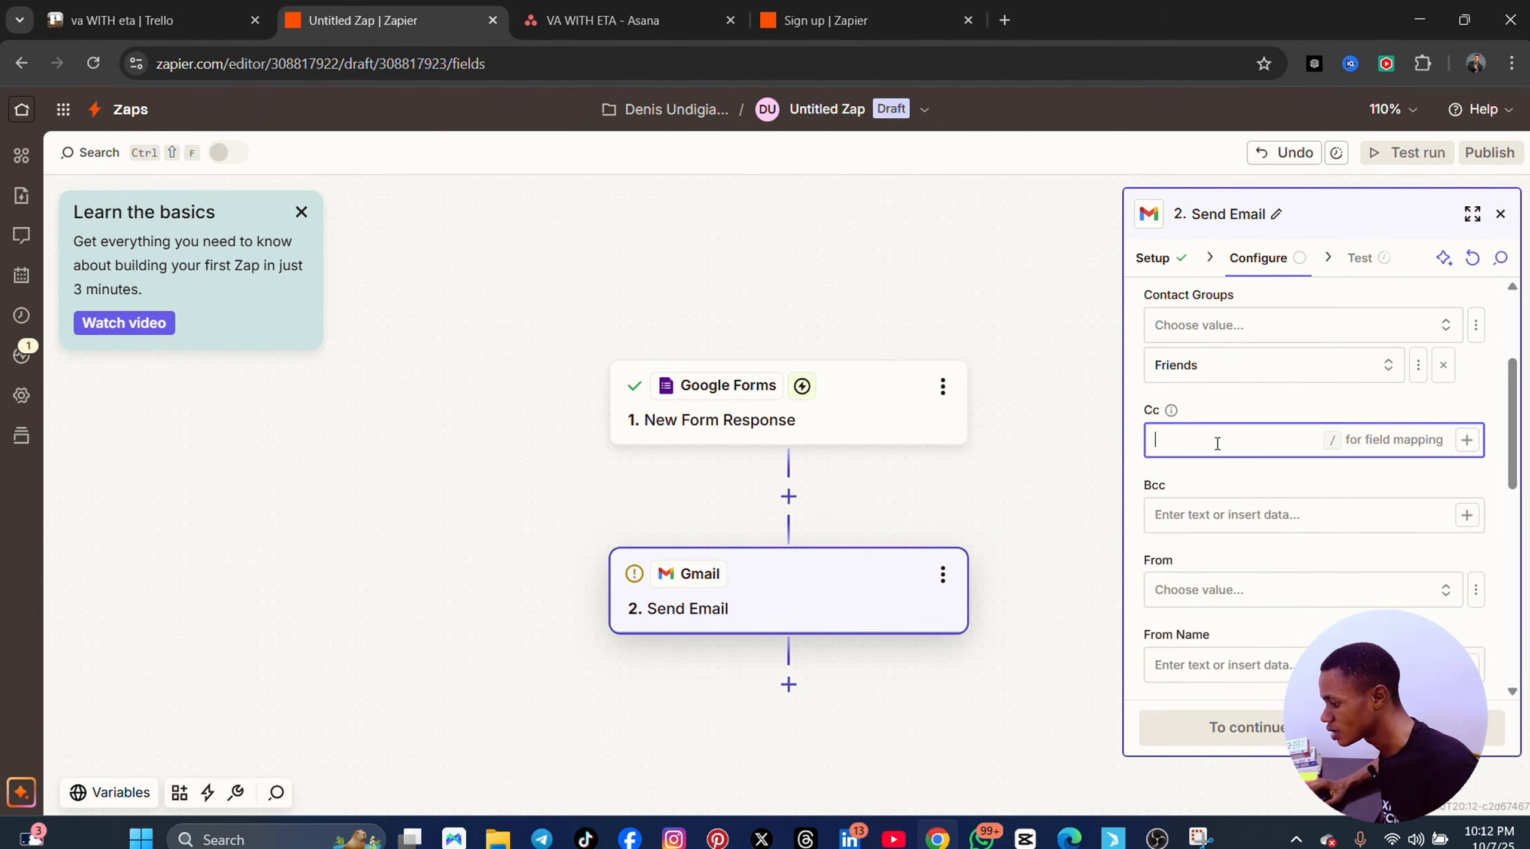
text(eta)
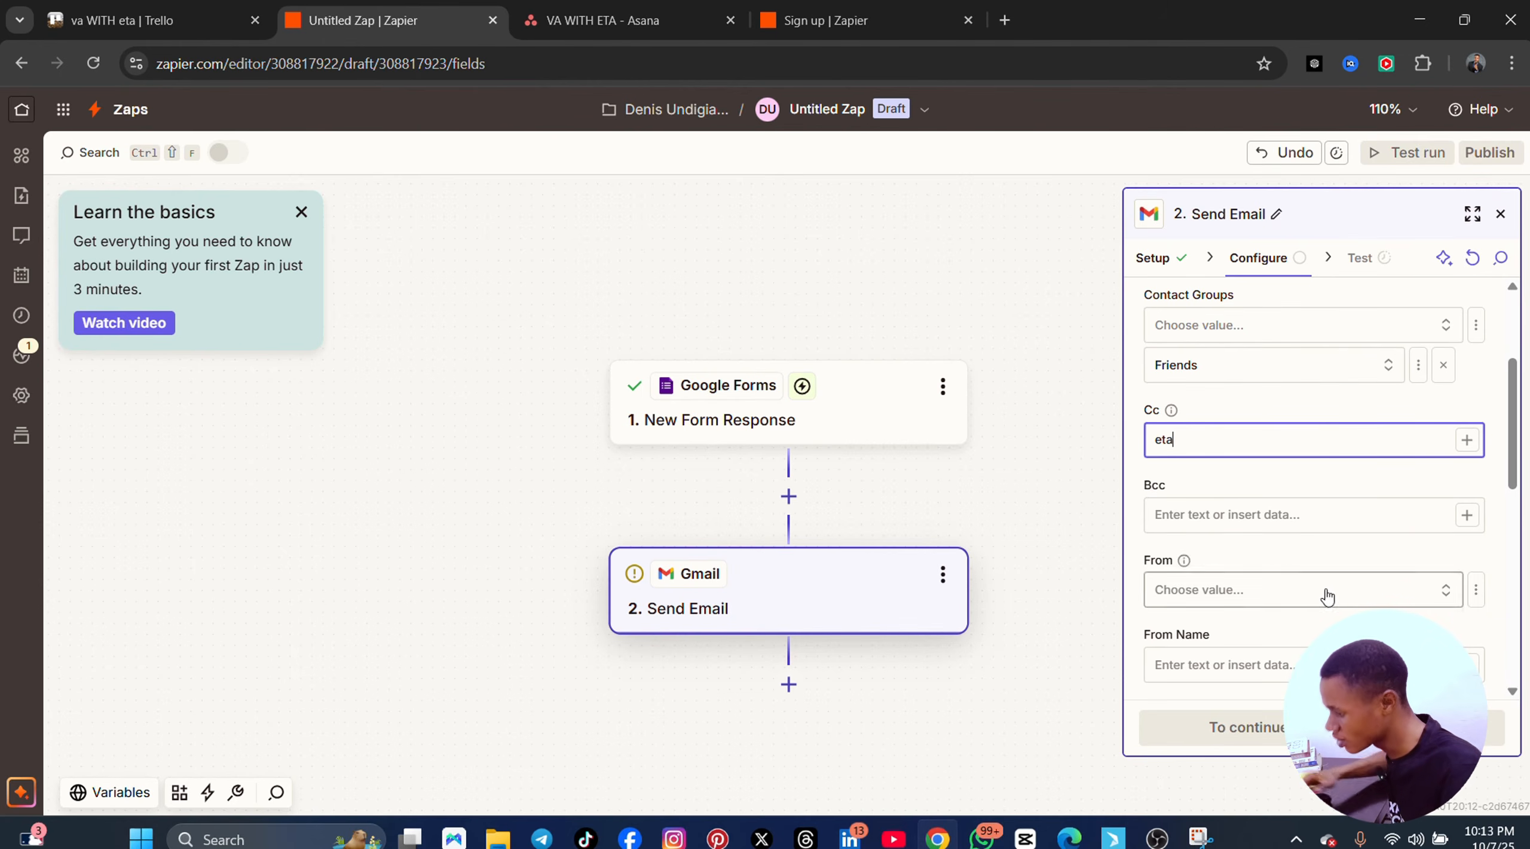
- Choose the connected Gmail address as the sender and set the From Name to "eta"
scroll(1261, 472, down, 5)
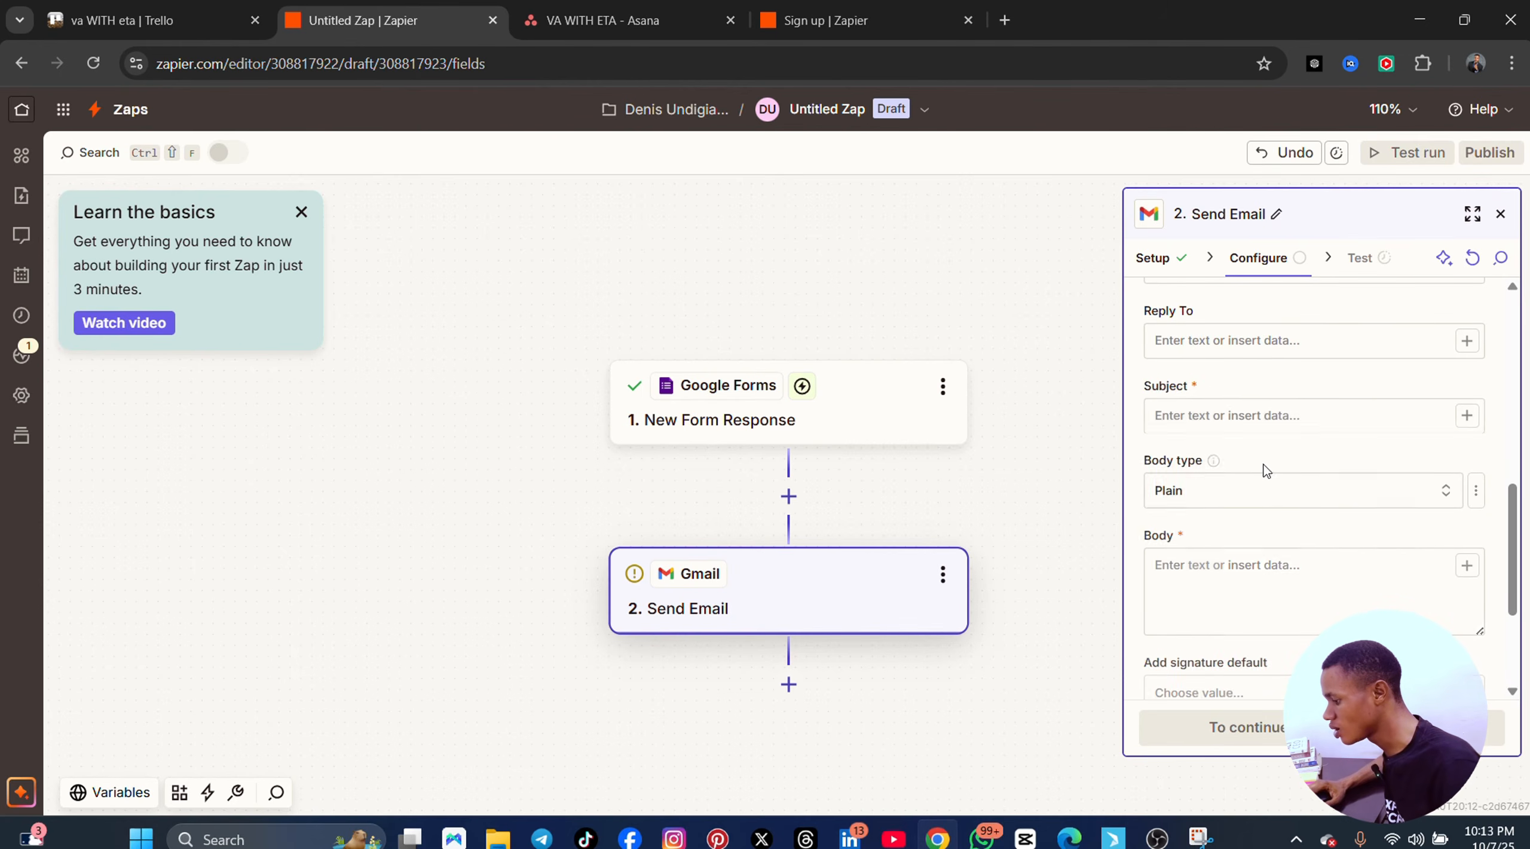
scroll(1252, 460, up, 3)
scroll(1265, 526, down, 7)
scroll(1265, 526, up, 5)
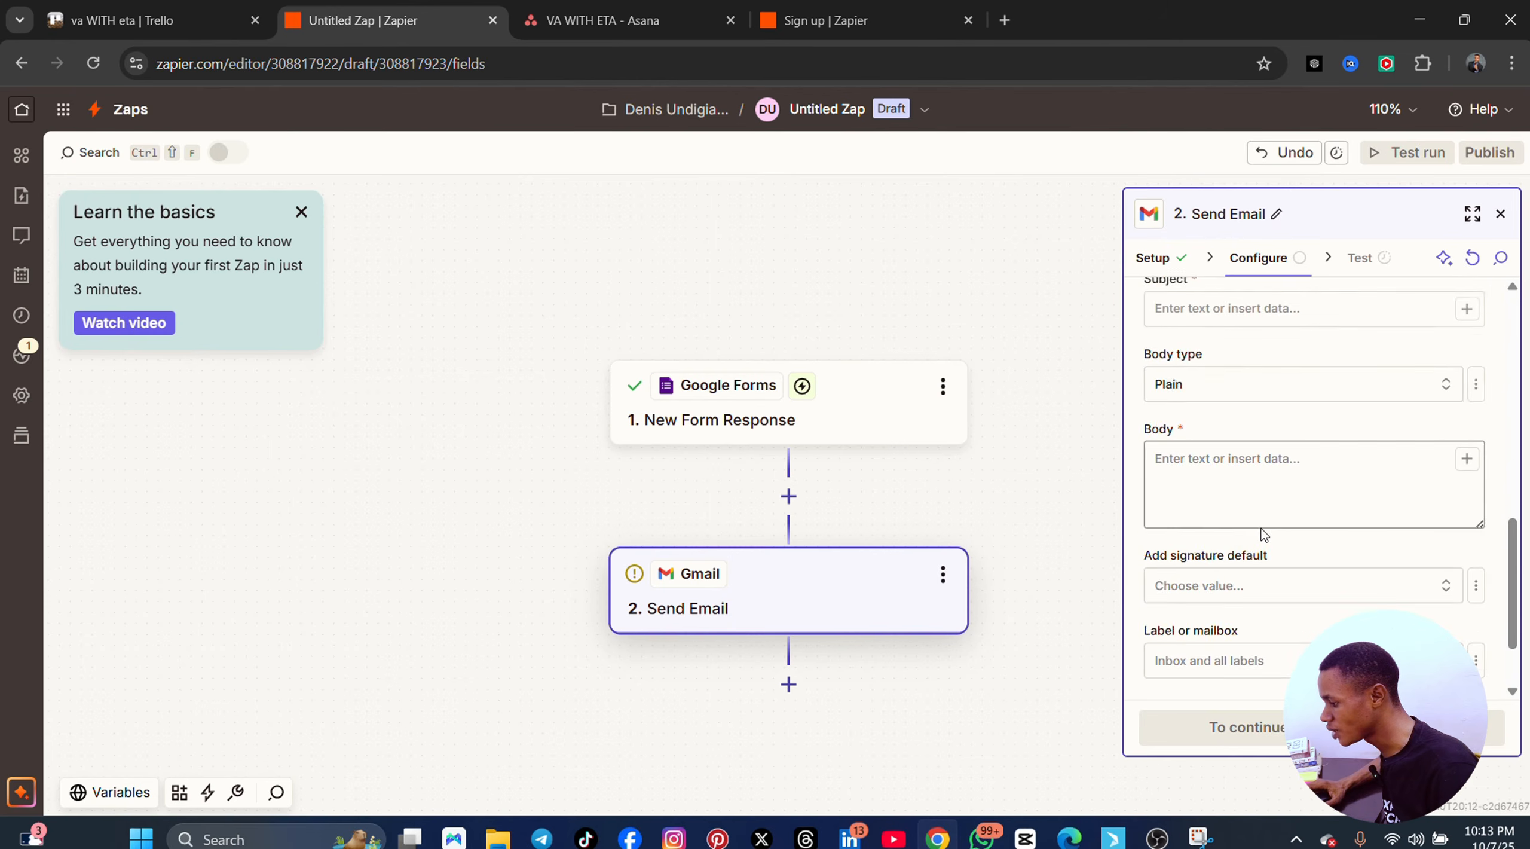
scroll(1249, 570, up, 4)
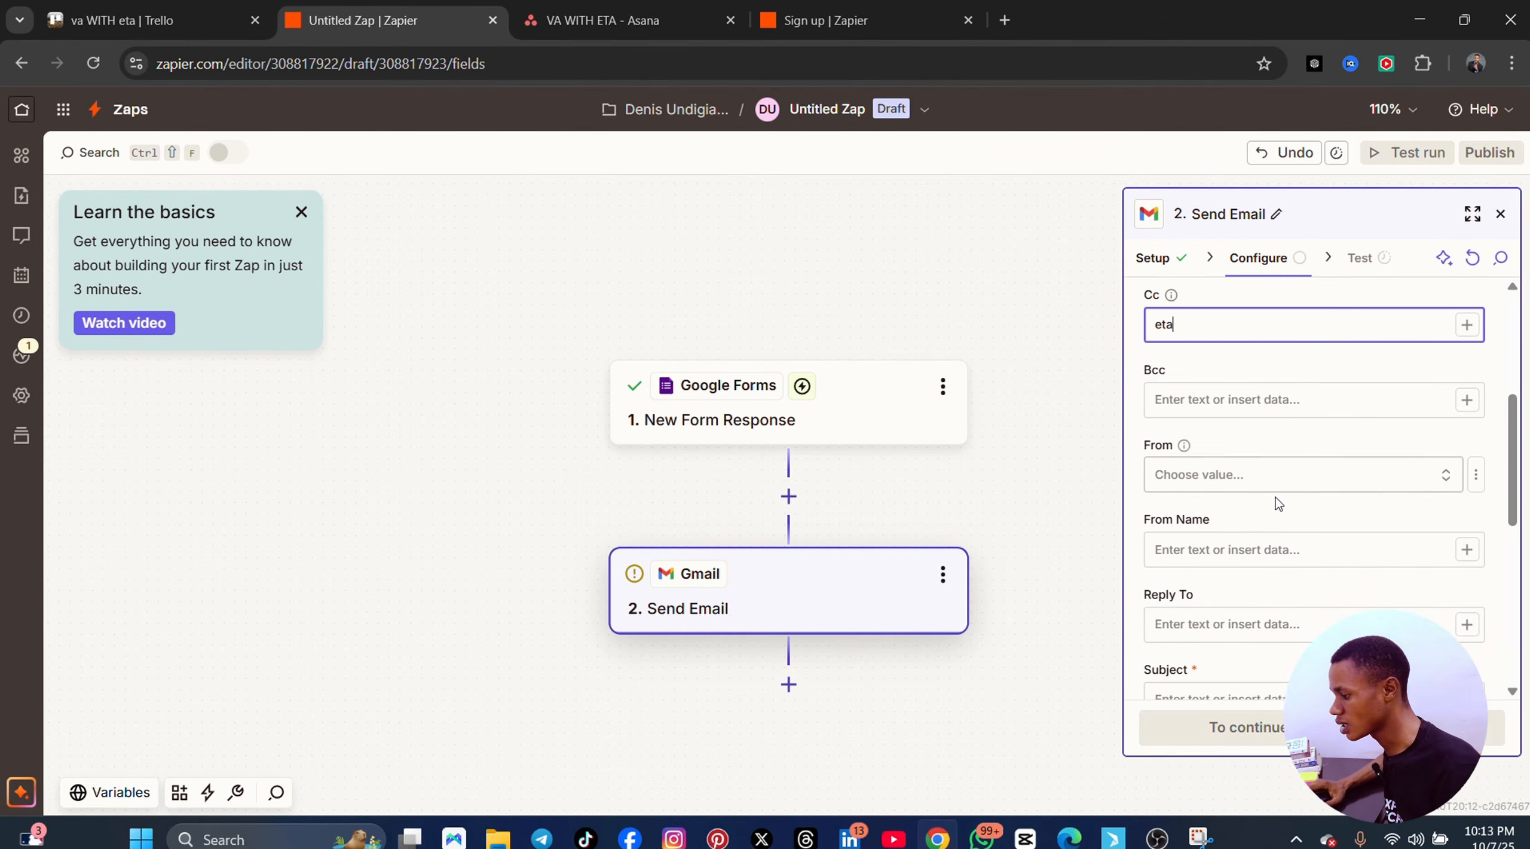
scroll(1275, 497, down, 2)
click(1244, 382)
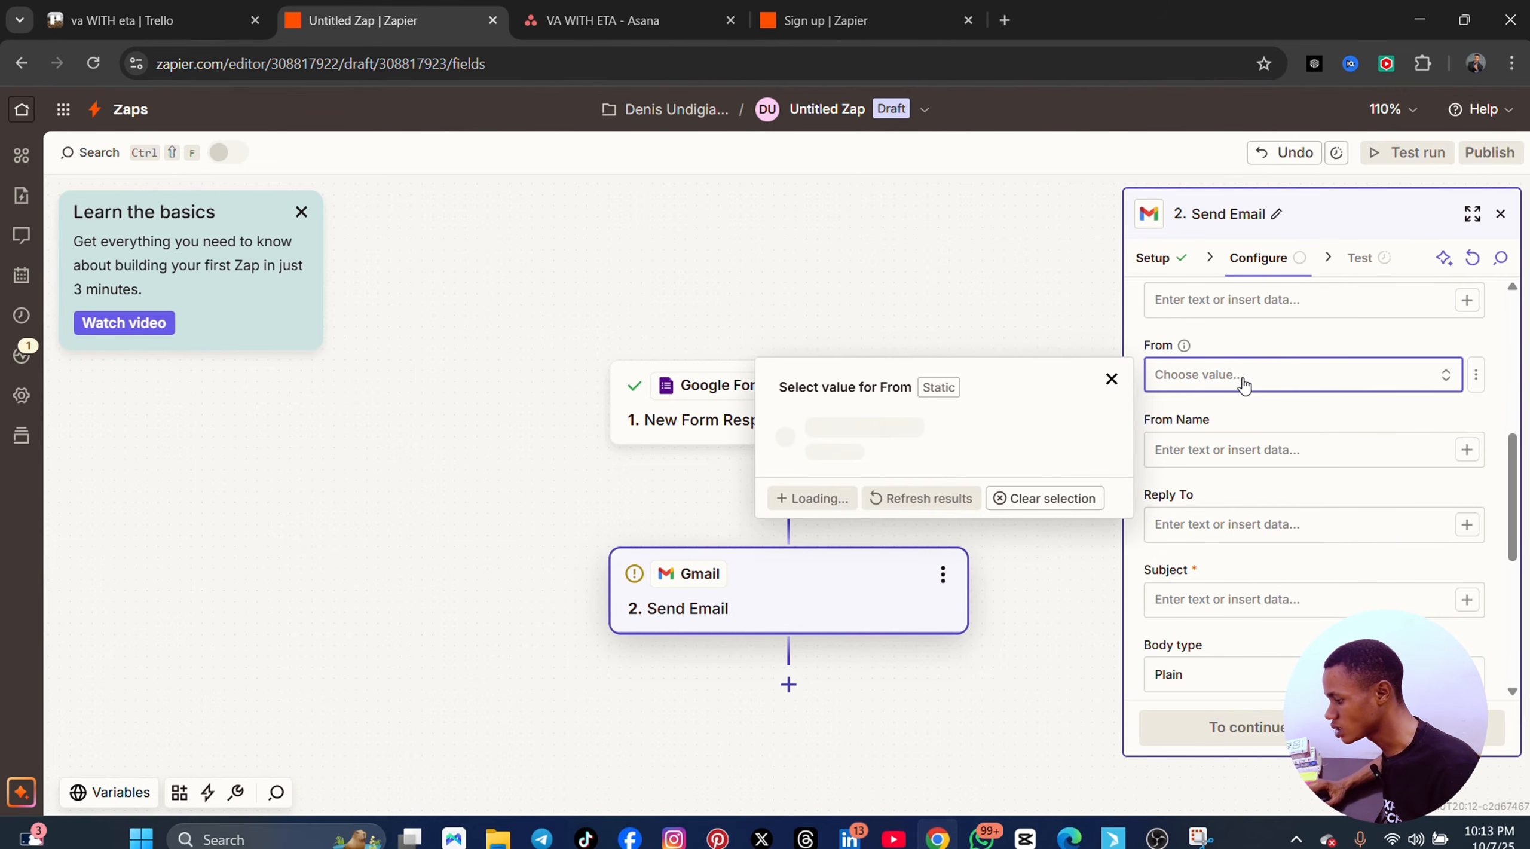
click(943, 441)
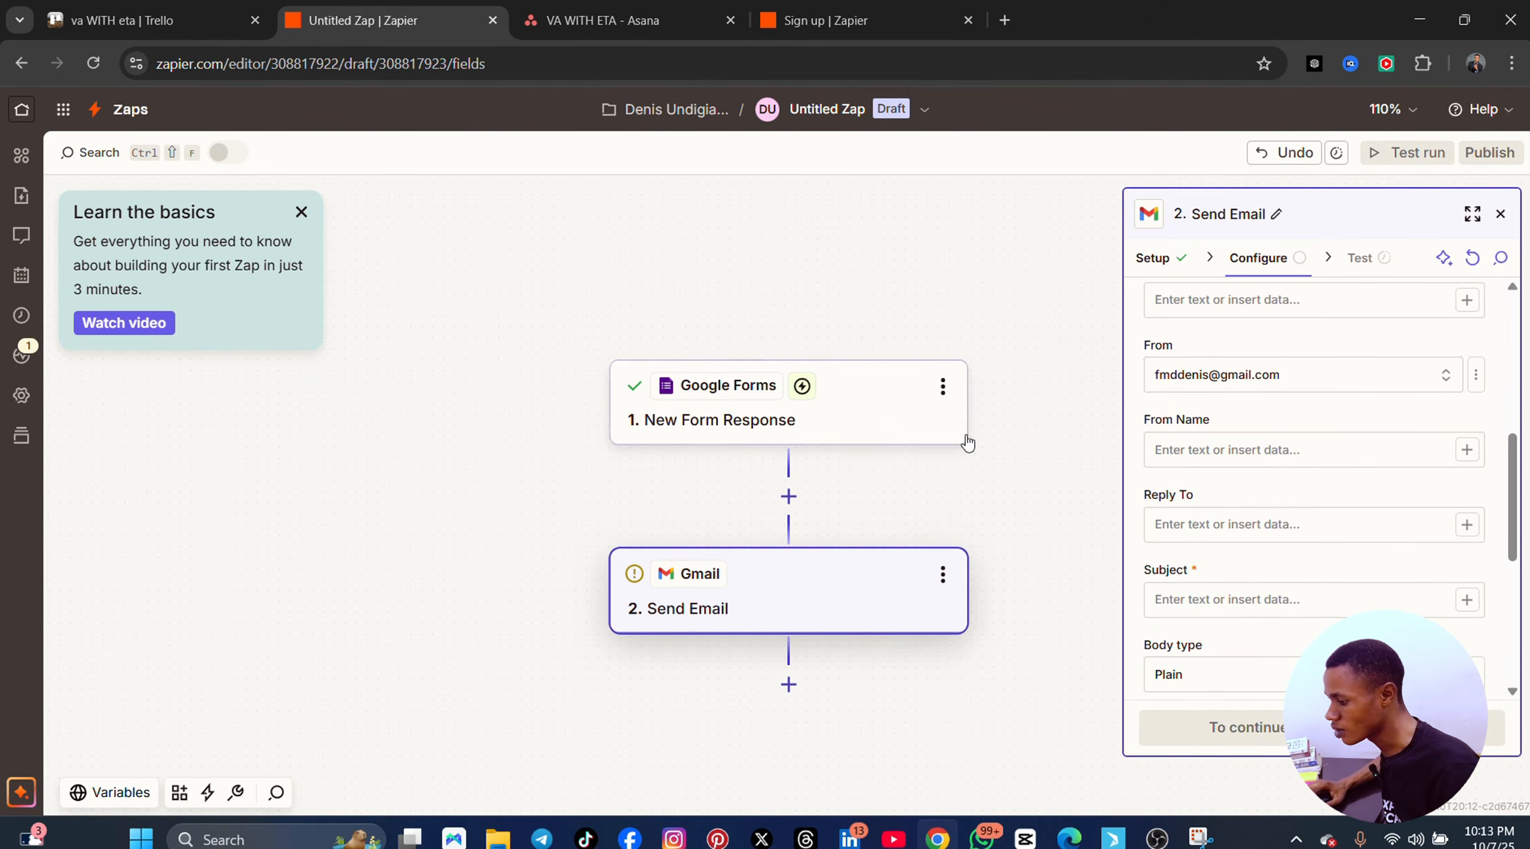
click(1247, 463)
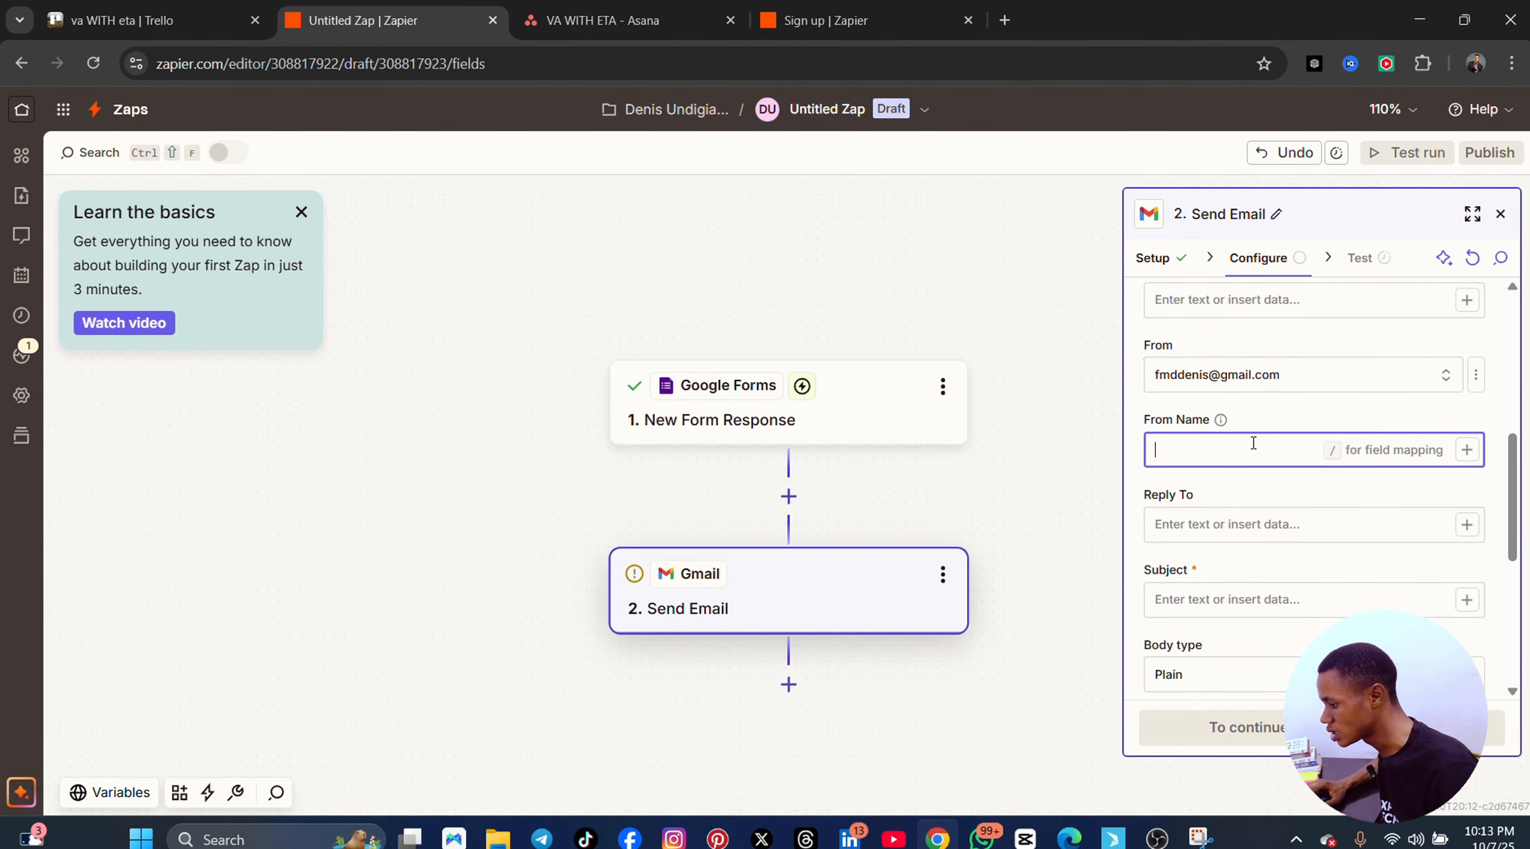
text(eta)
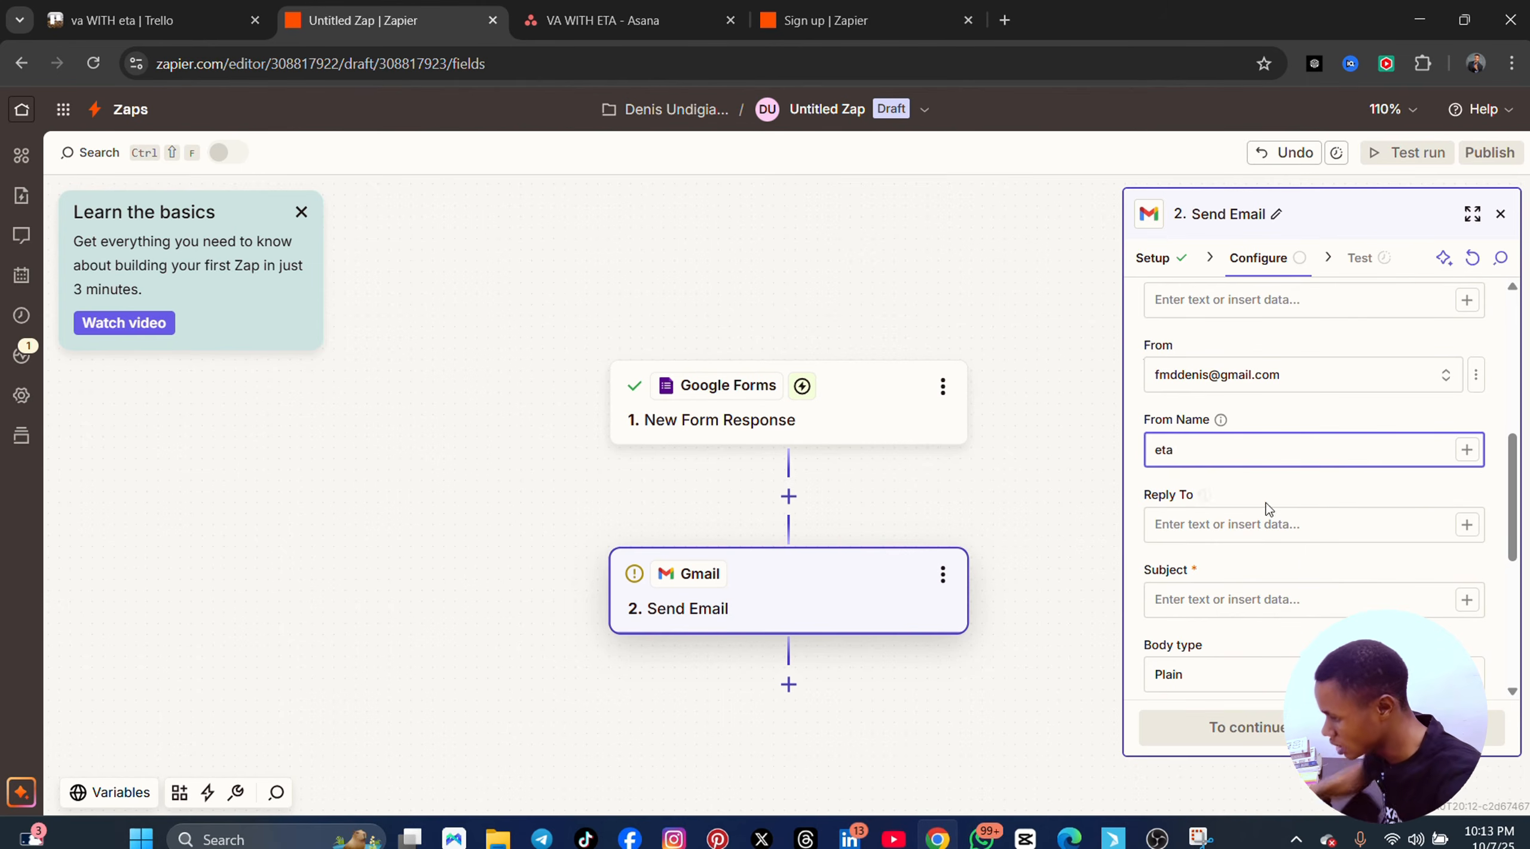
- Set the email's Reply To value to "ga" and its subject to "welcome tpo eta"
click(1320, 527)
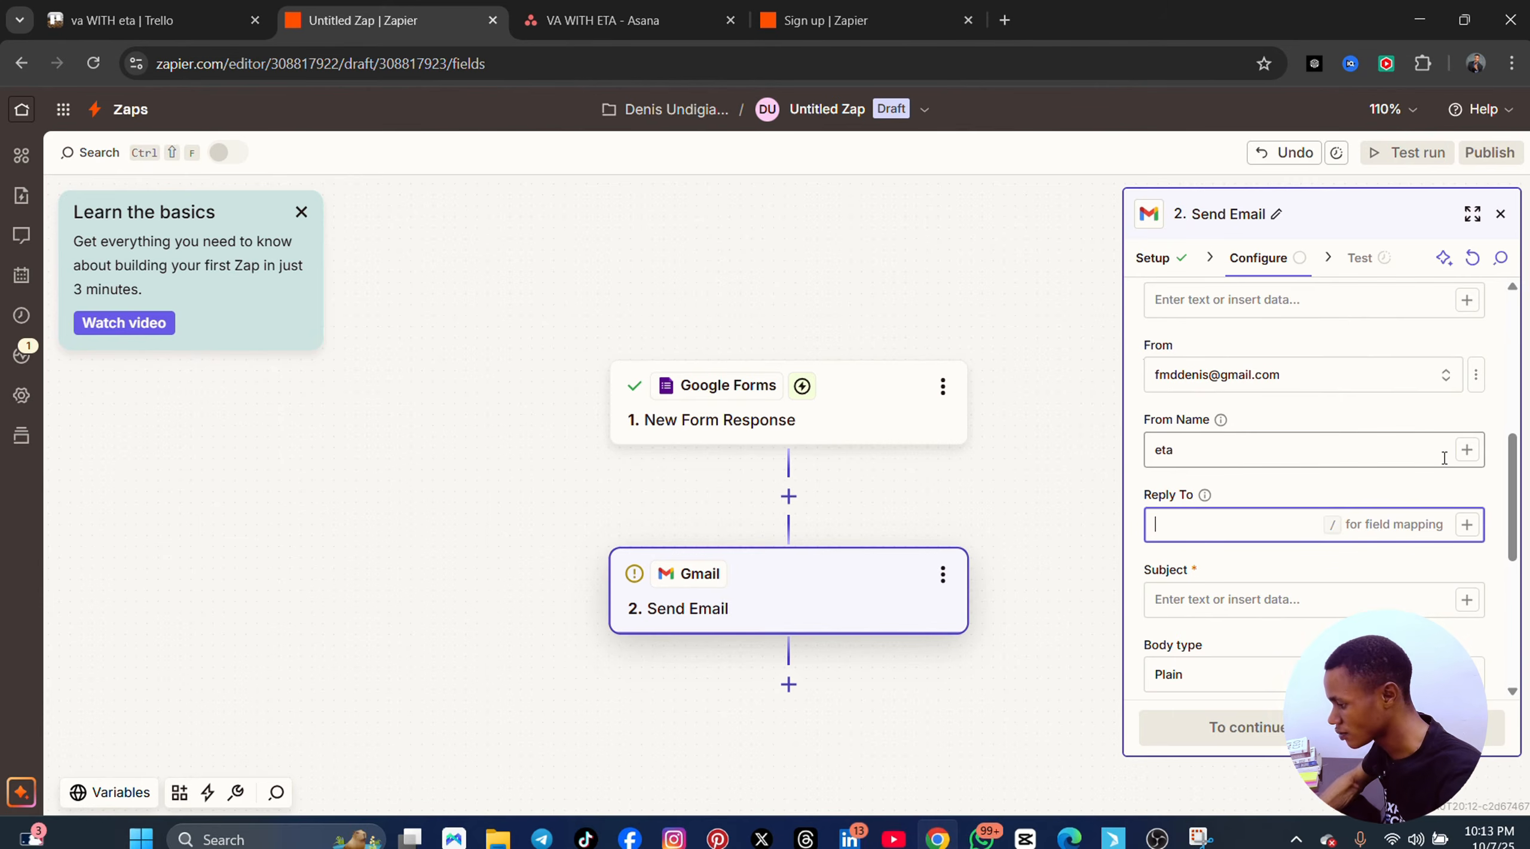
text(ga)
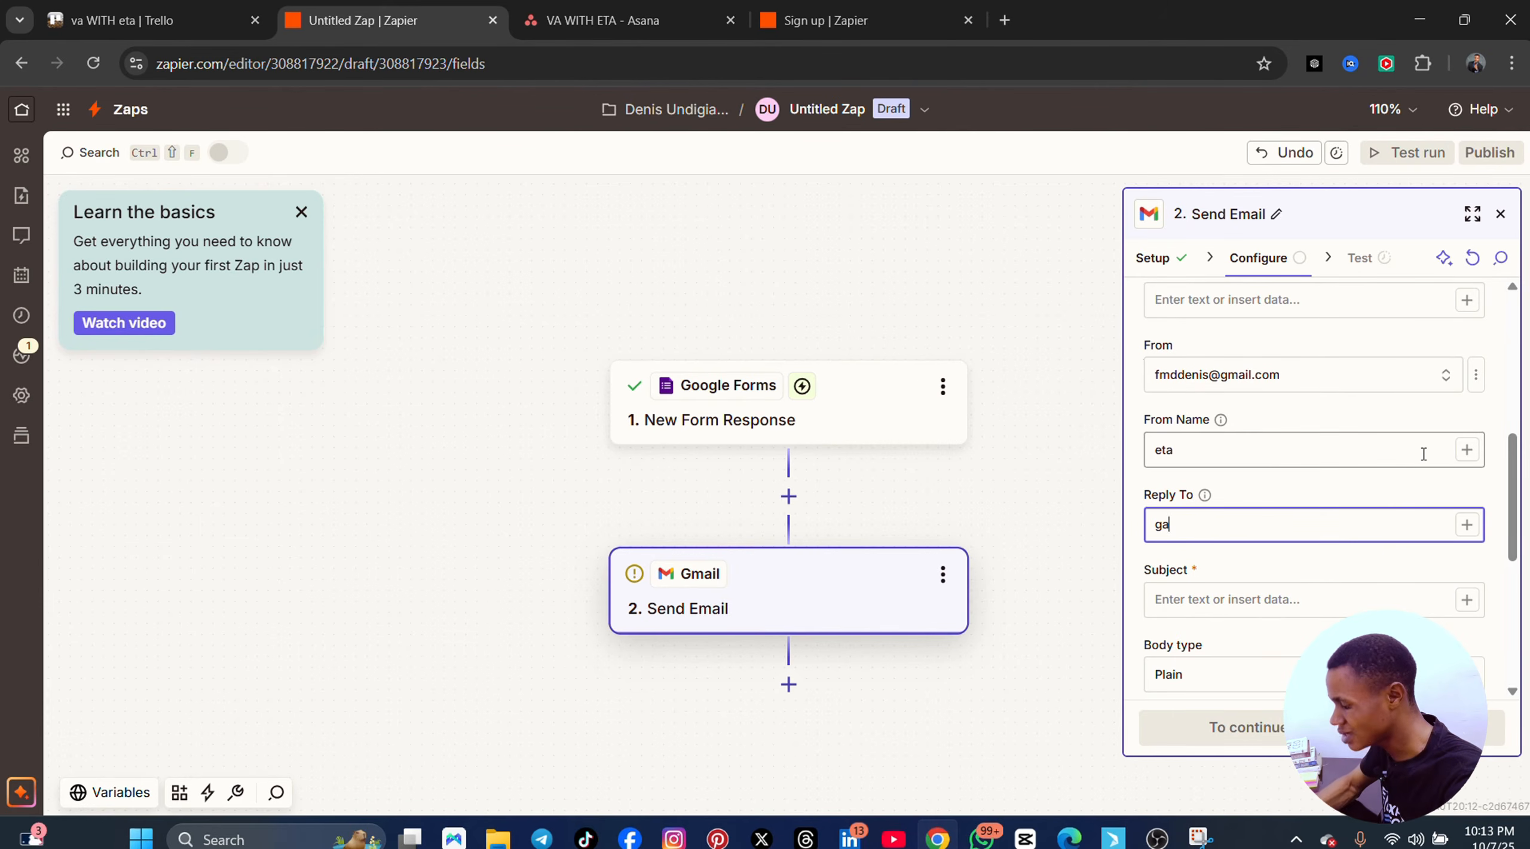
click(1311, 600)
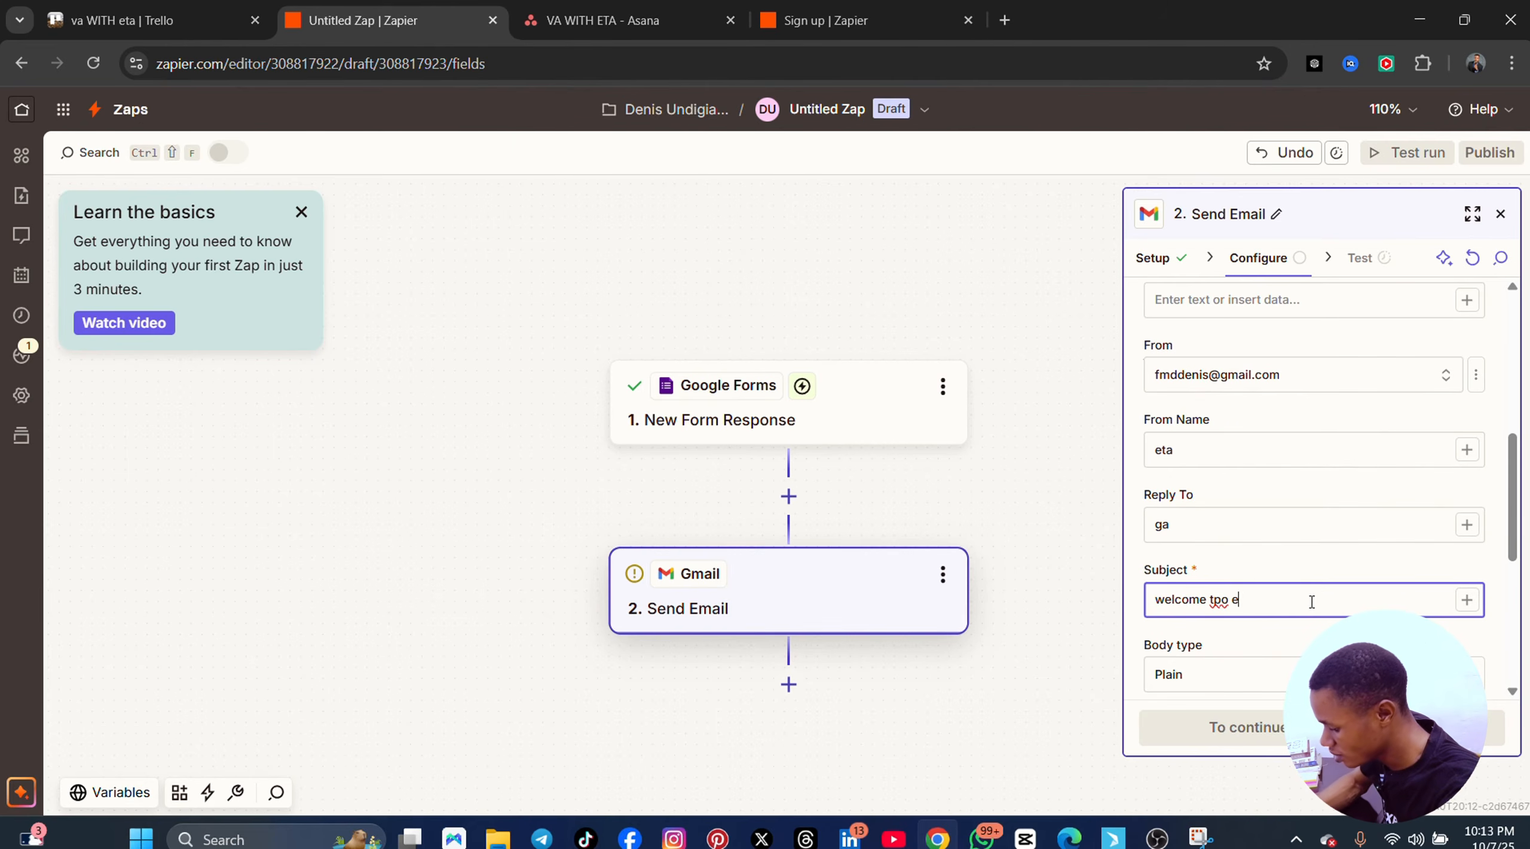
- Keep the body type as Plain and write the email body "thank you dfor filling this form"
click(1192, 661)
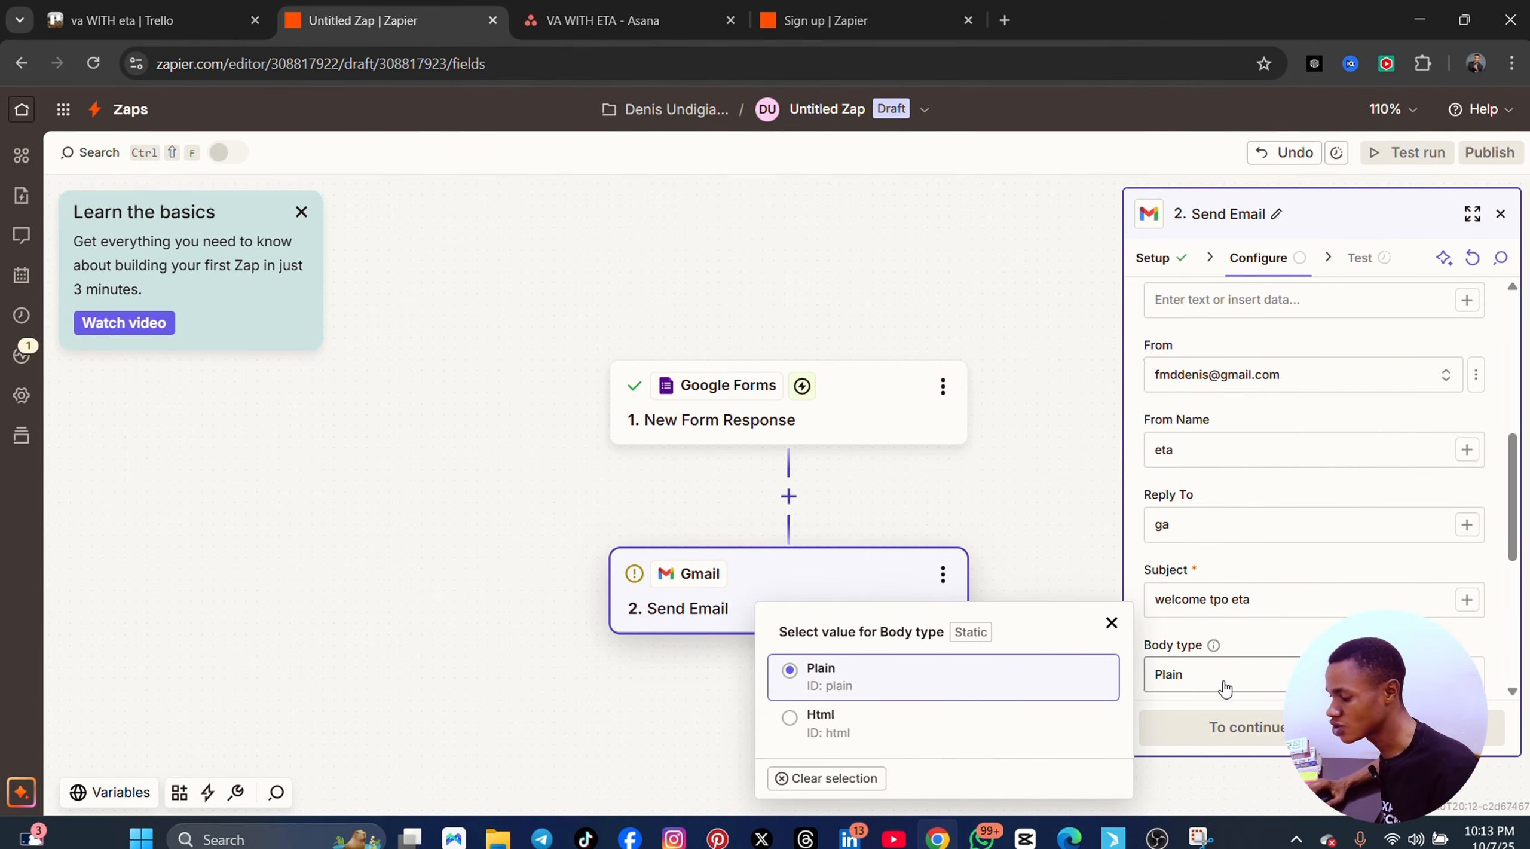
click(858, 686)
scroll(1320, 629, down, 5)
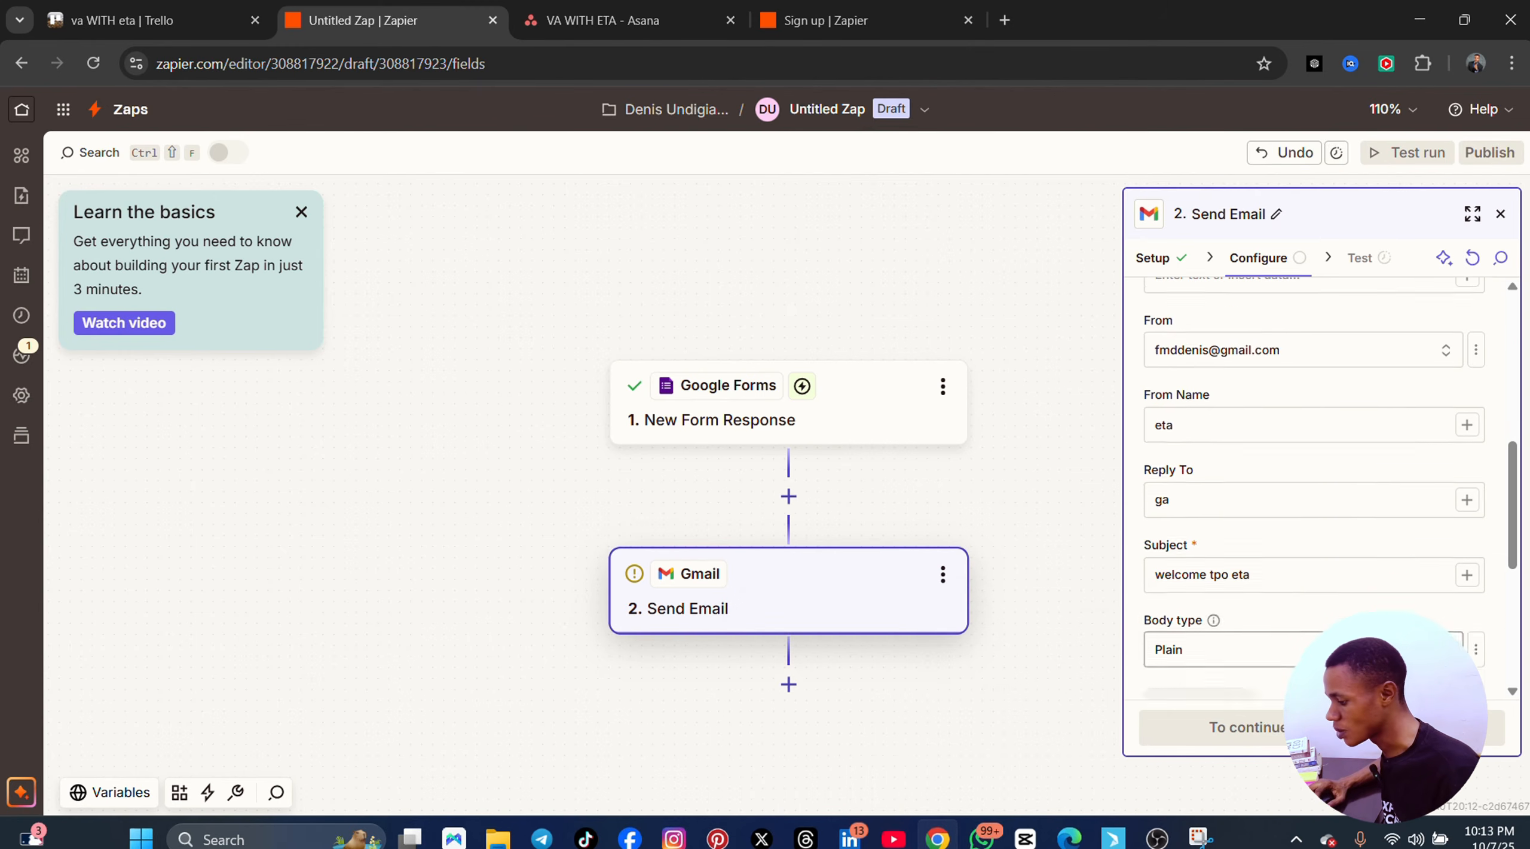
click(1203, 460)
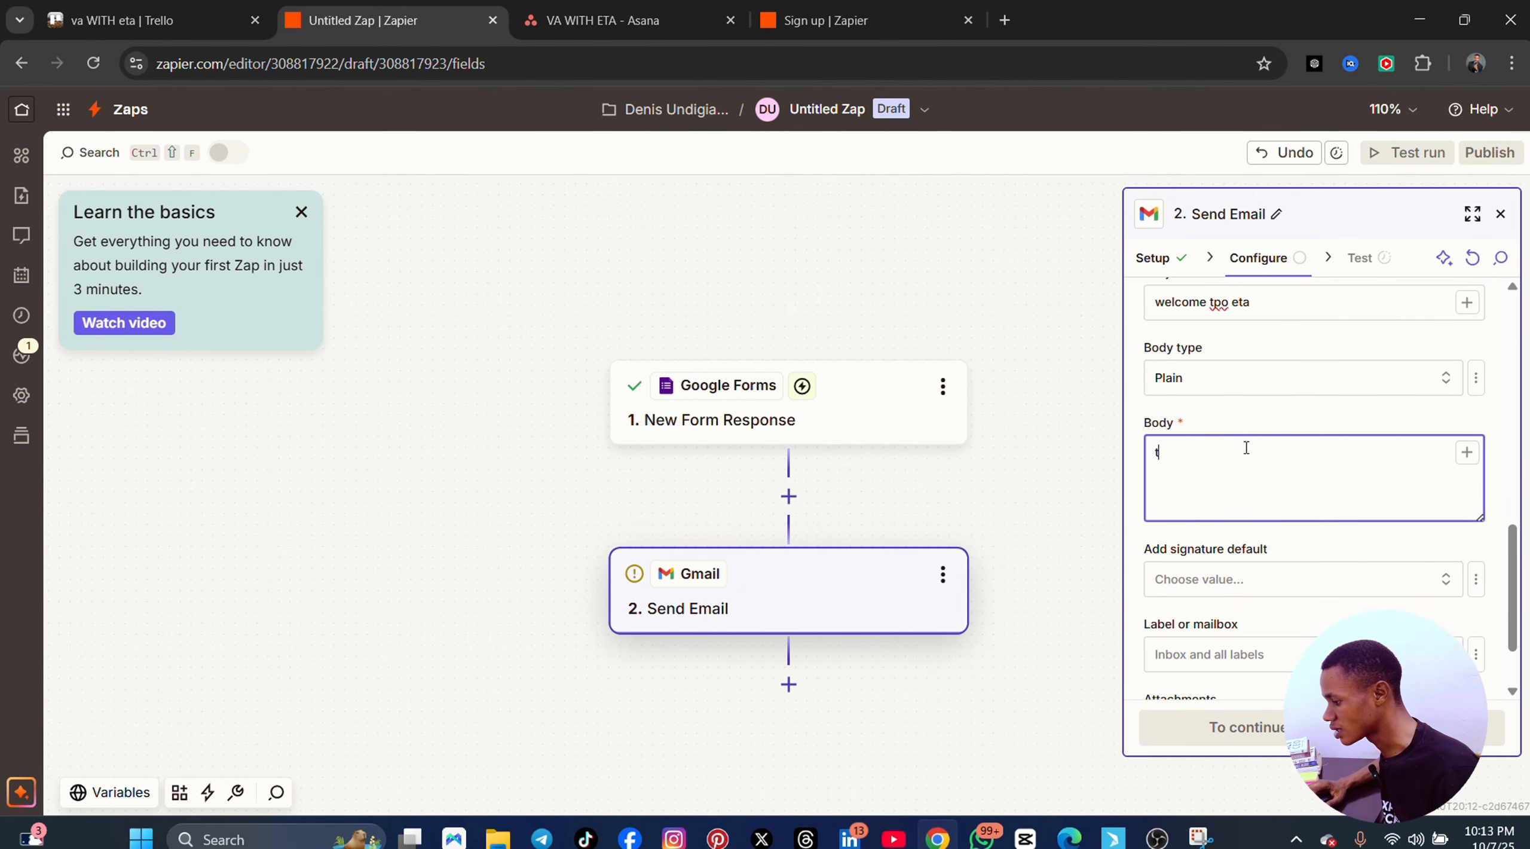
text(thank you)
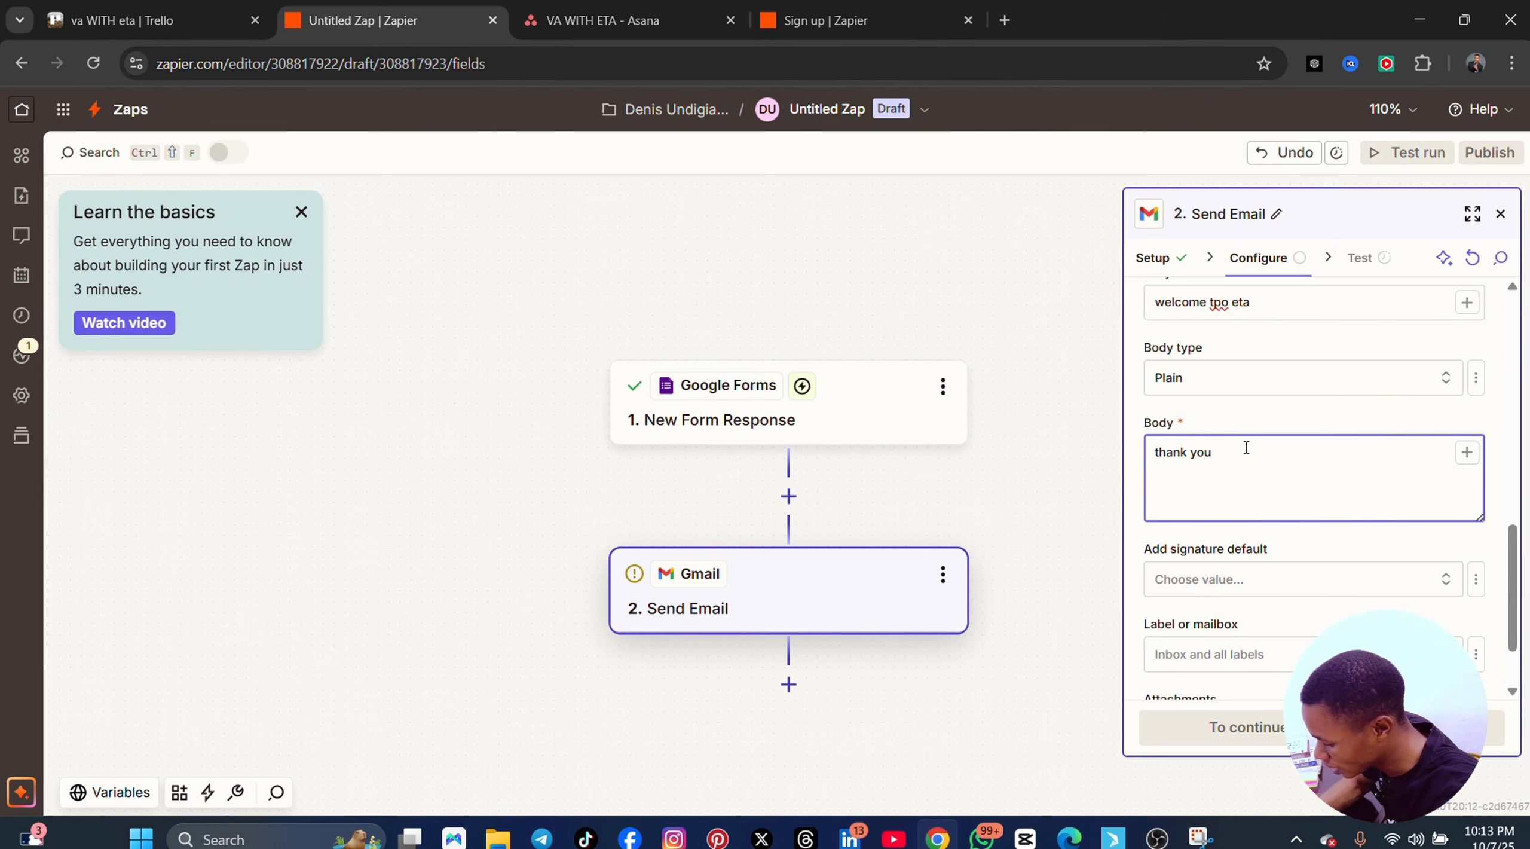
text( dfor filli)
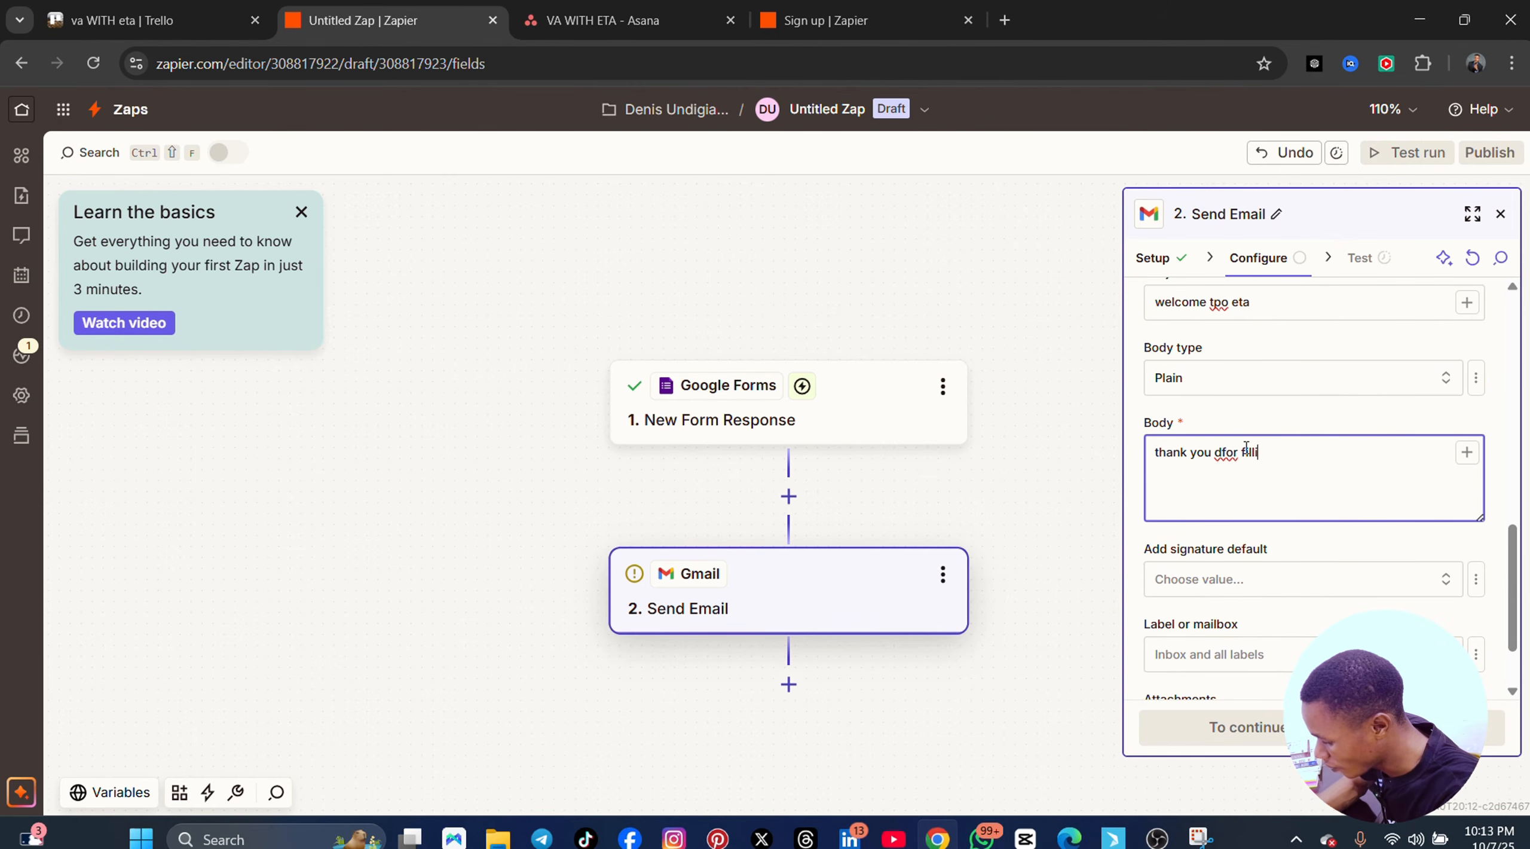
text(ng this form)
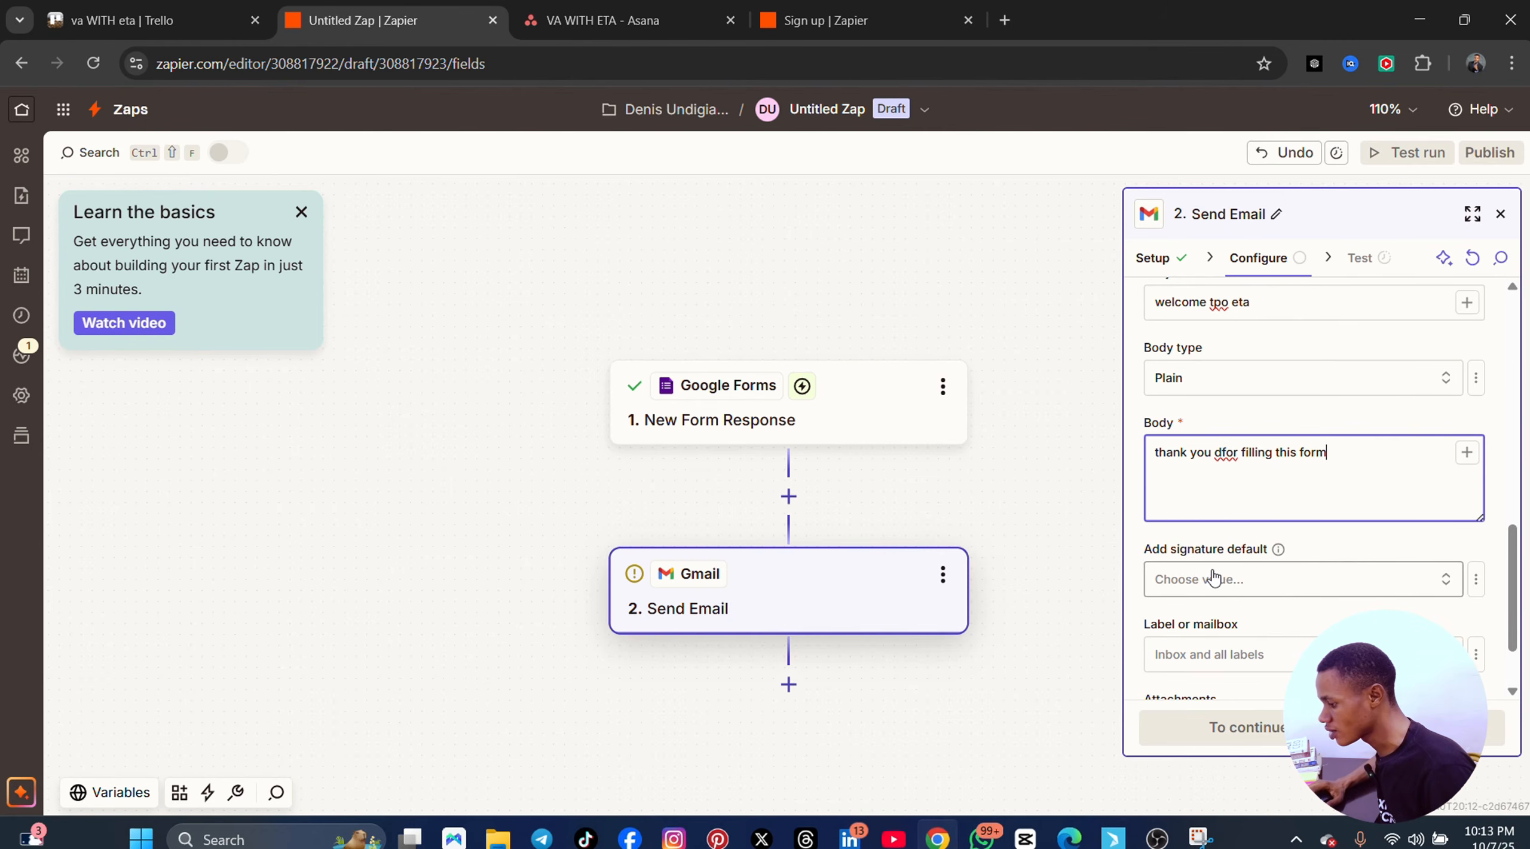
- Check the default signature options and the filled-in email fields, leaving the signature unset, and continue to the test stage
scroll(1384, 605, down, 2)
click(1301, 486)
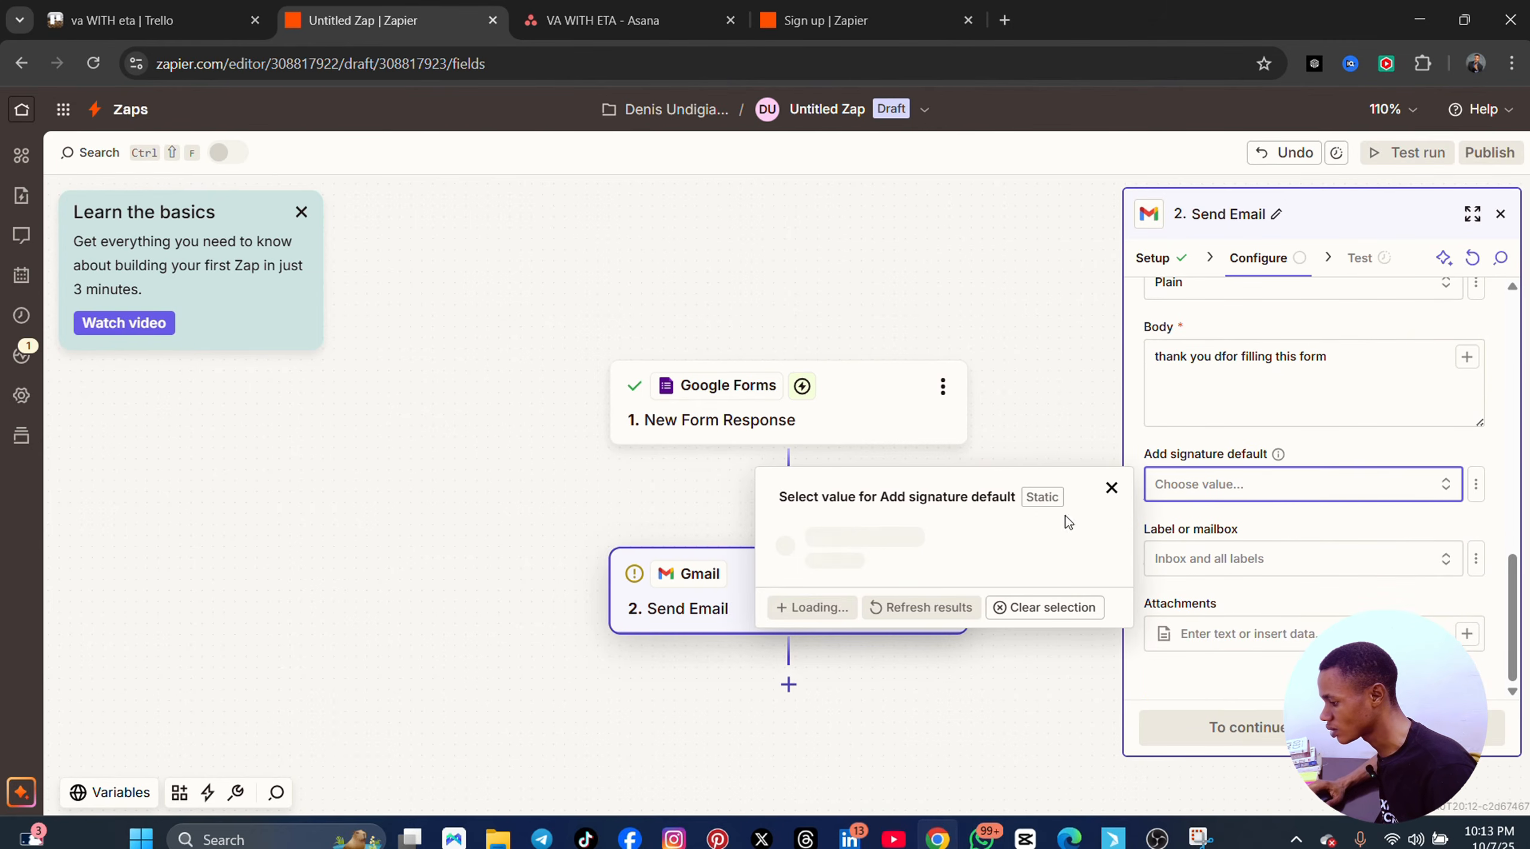
click(1258, 493)
scroll(1322, 533, up, 10)
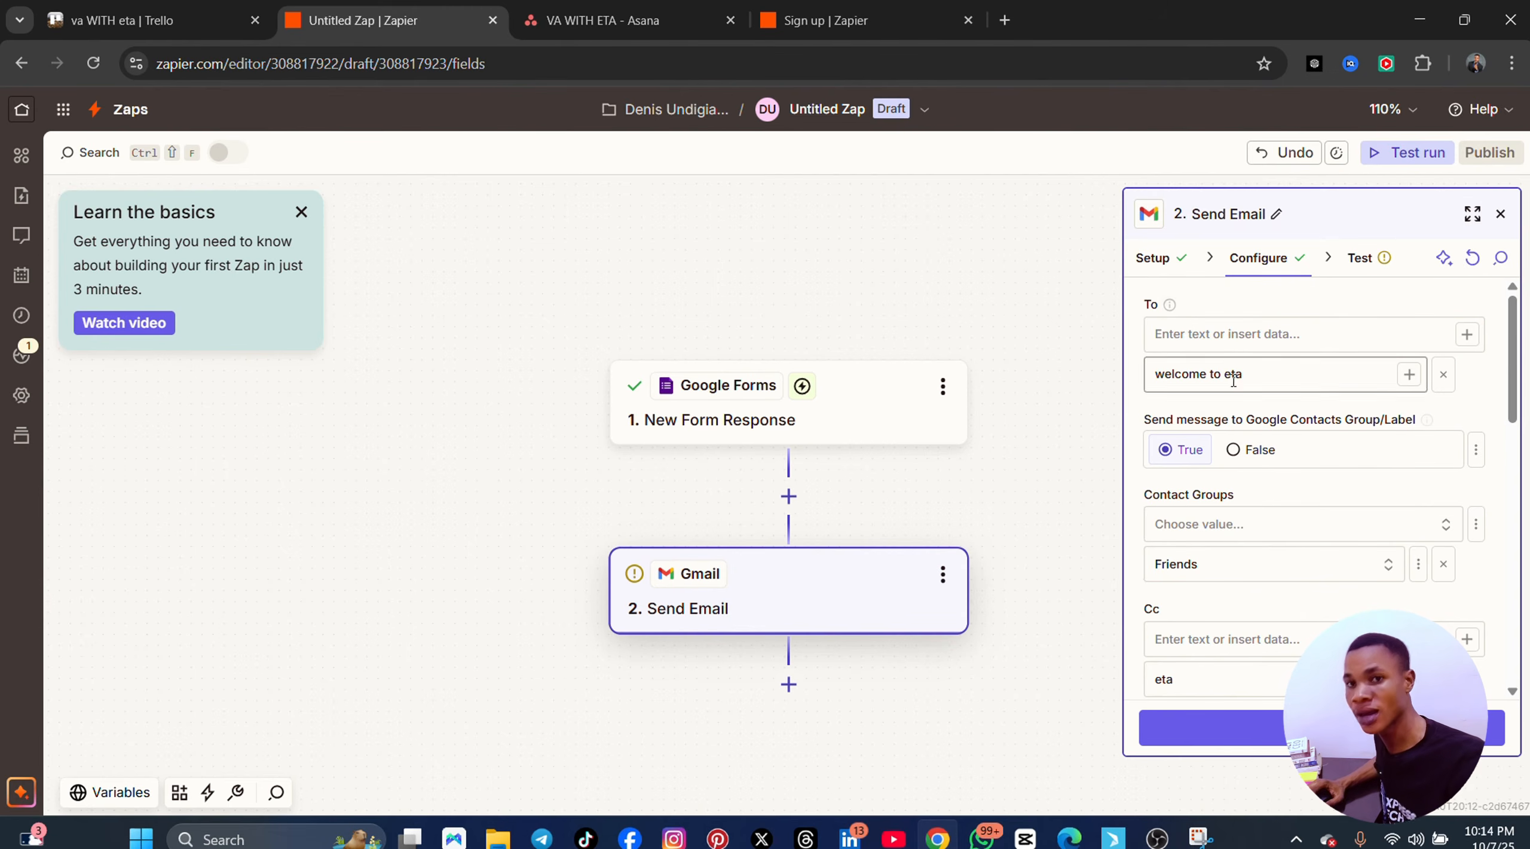
scroll(1254, 519, down, 5)
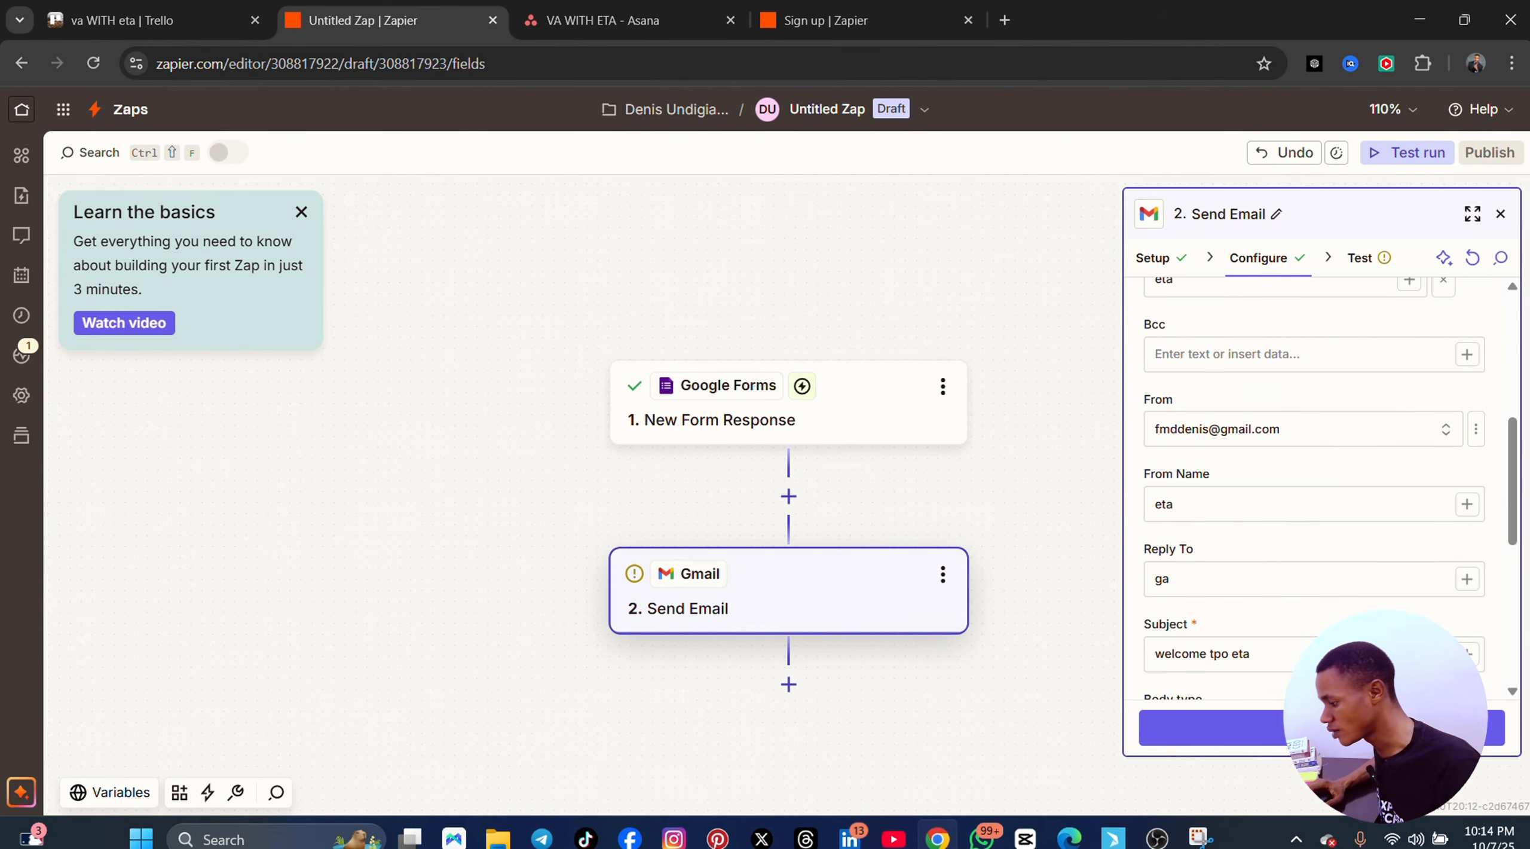
click(1208, 727)
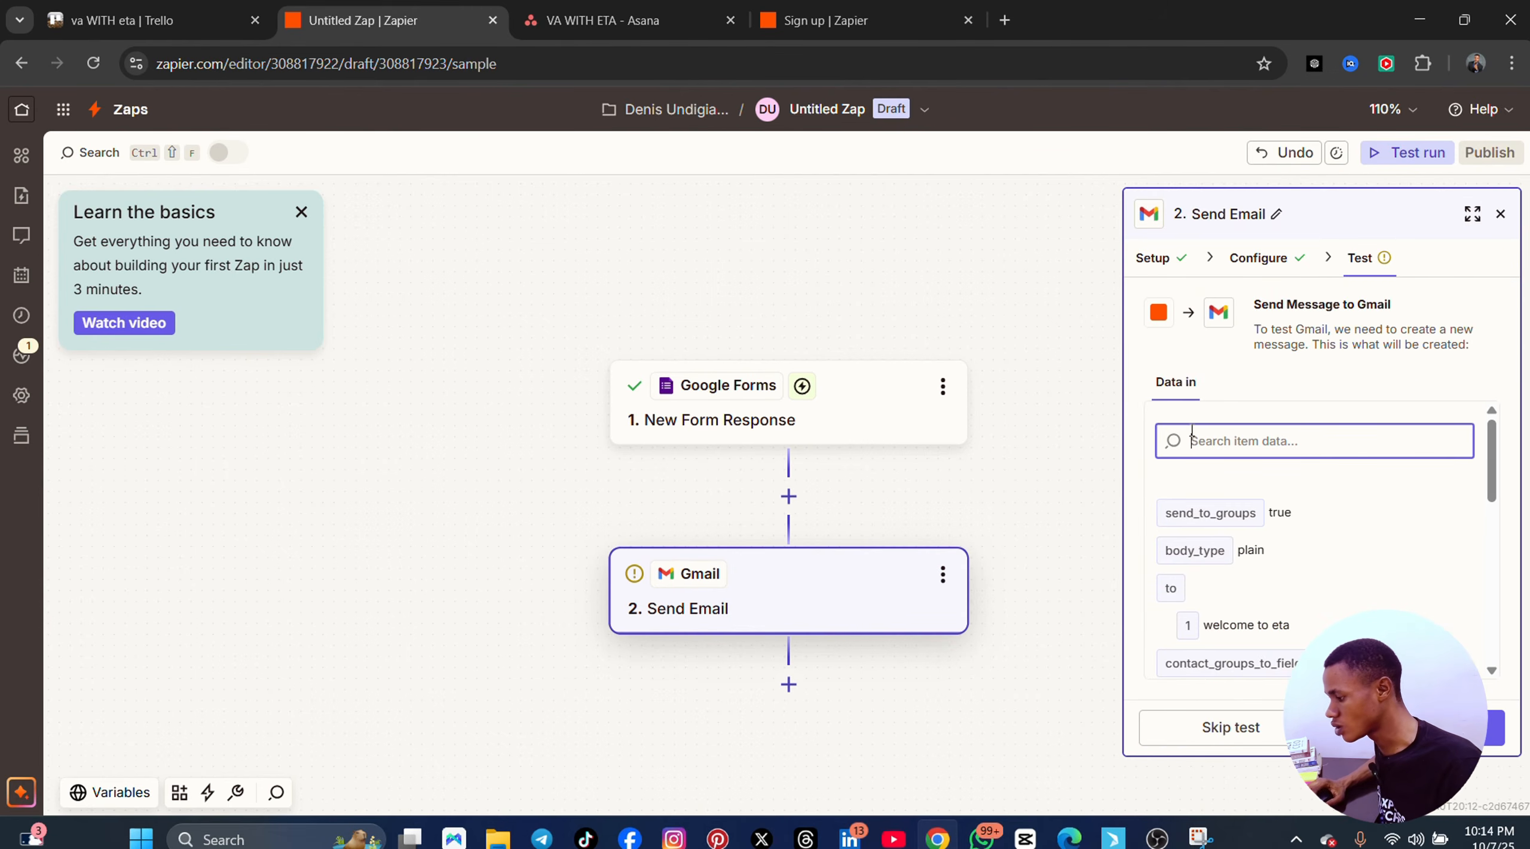
- Review the message data prepared for Gmail and run the test of the Send Email step
scroll(1303, 553, down, 3)
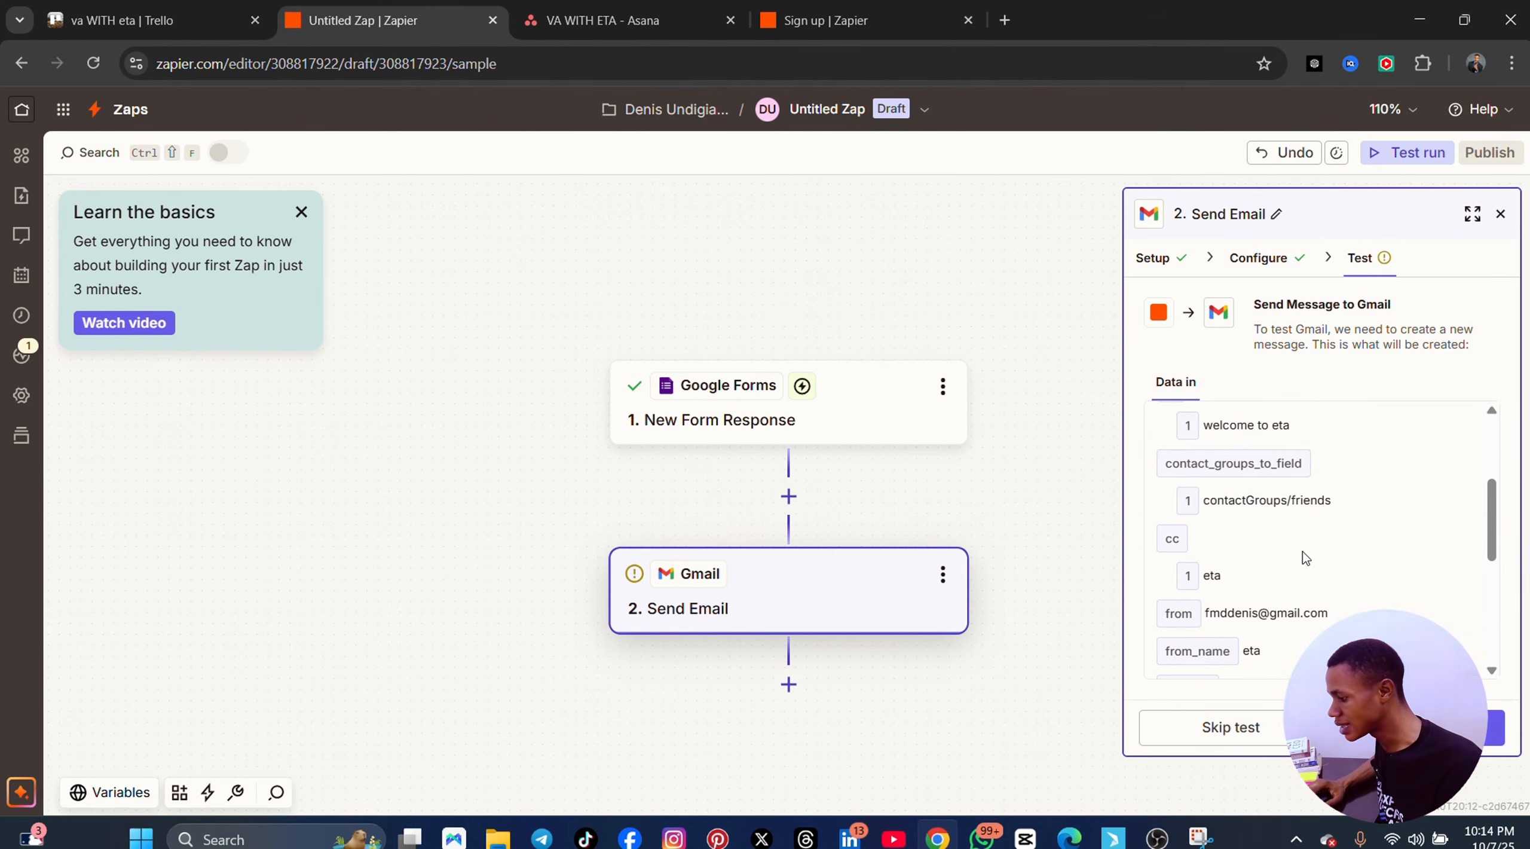
scroll(1302, 551, down, 5)
scroll(1224, 473, up, 1)
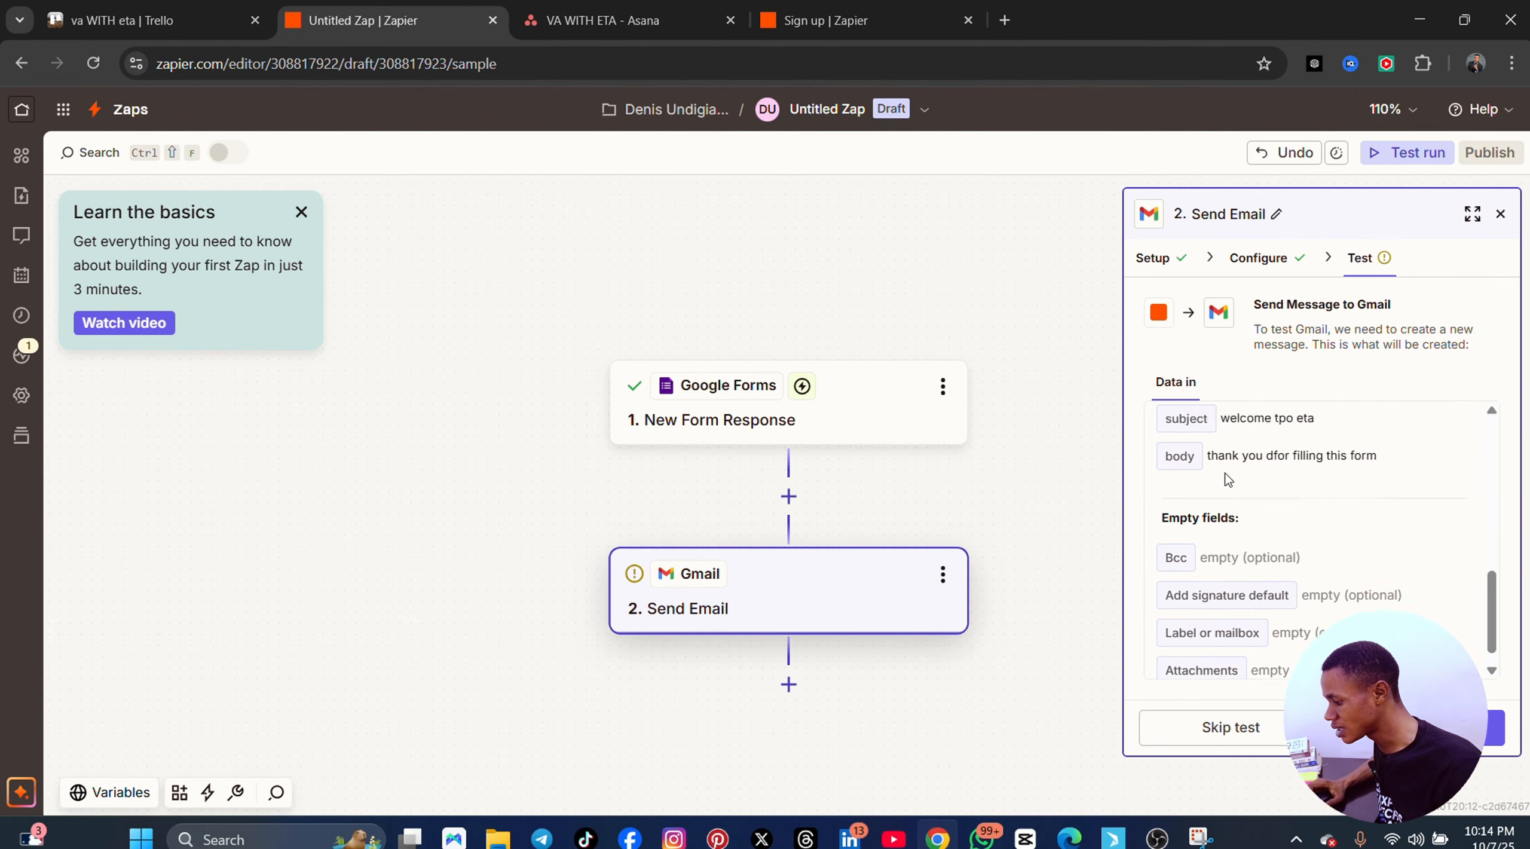
scroll(1279, 509, up, 6)
scroll(1279, 509, down, 6)
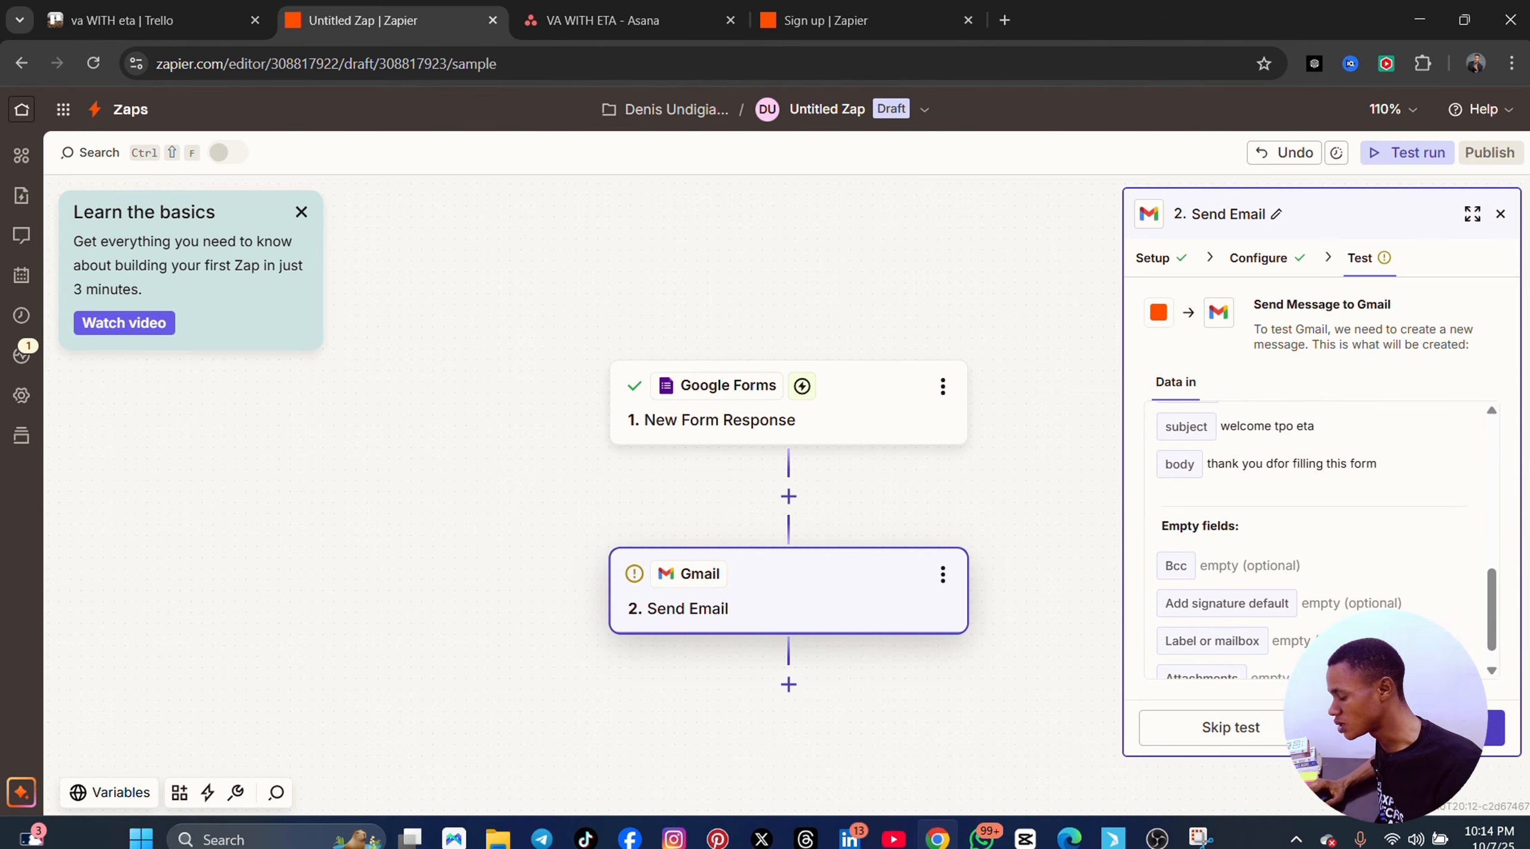
click(1414, 728)
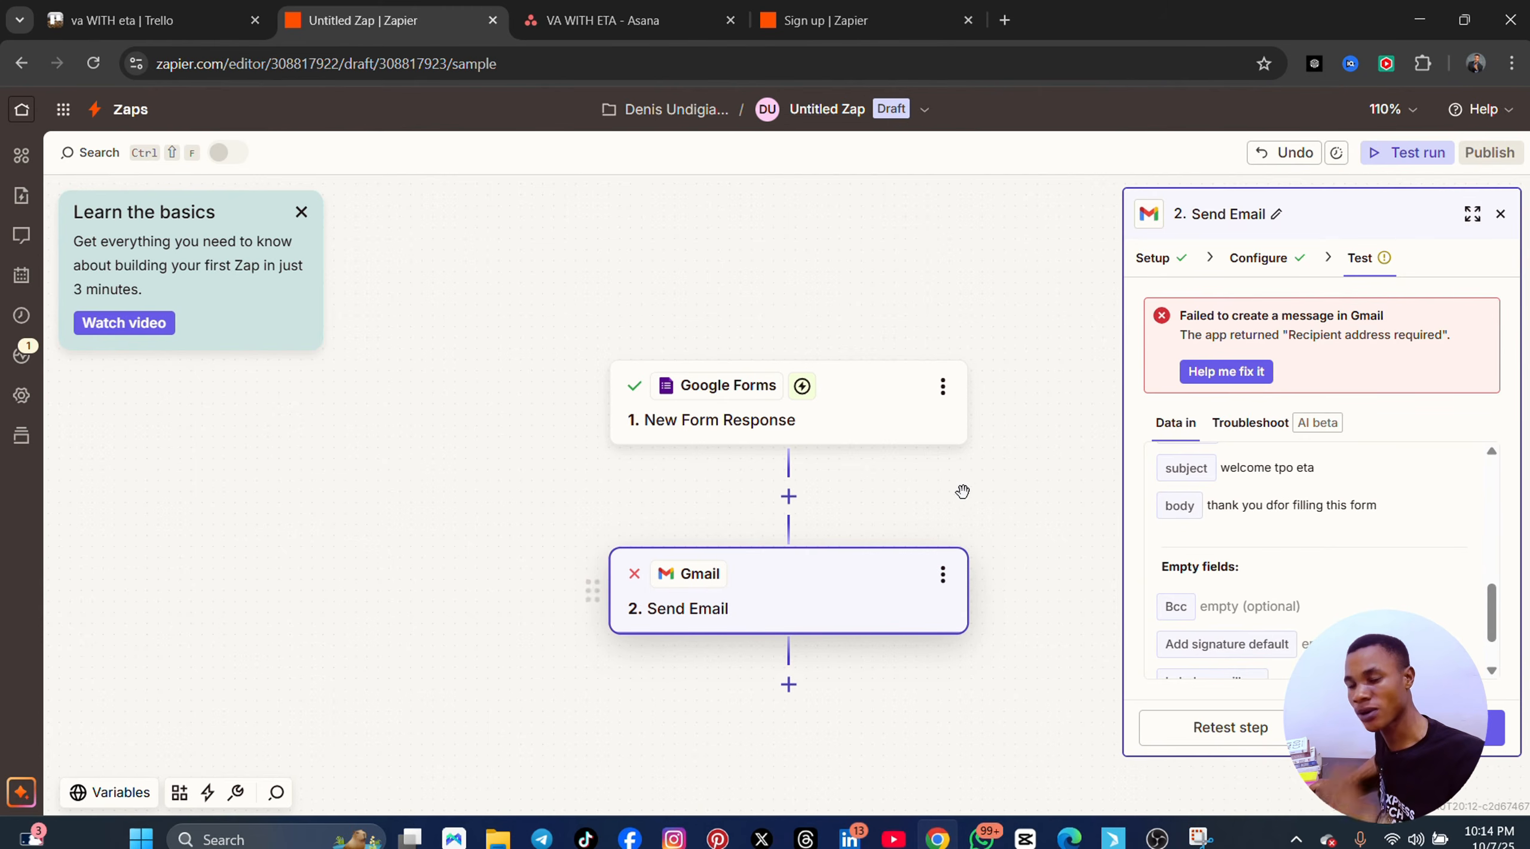
- Read the troubleshooting advice for the Gmail test error, retest the step, and reopen the advice
click(1236, 377)
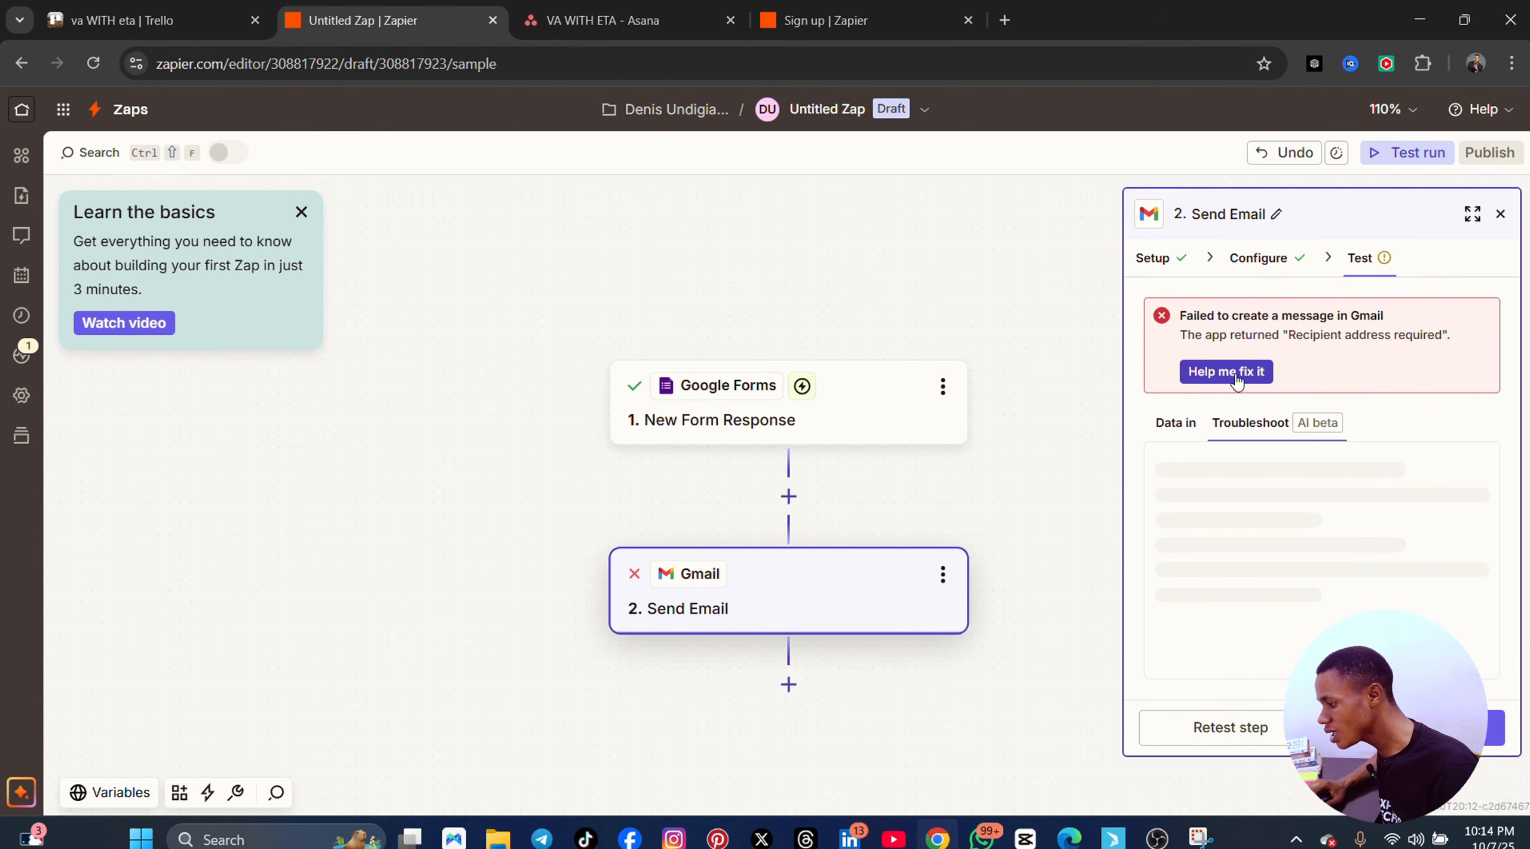
scroll(1315, 568, down, 6)
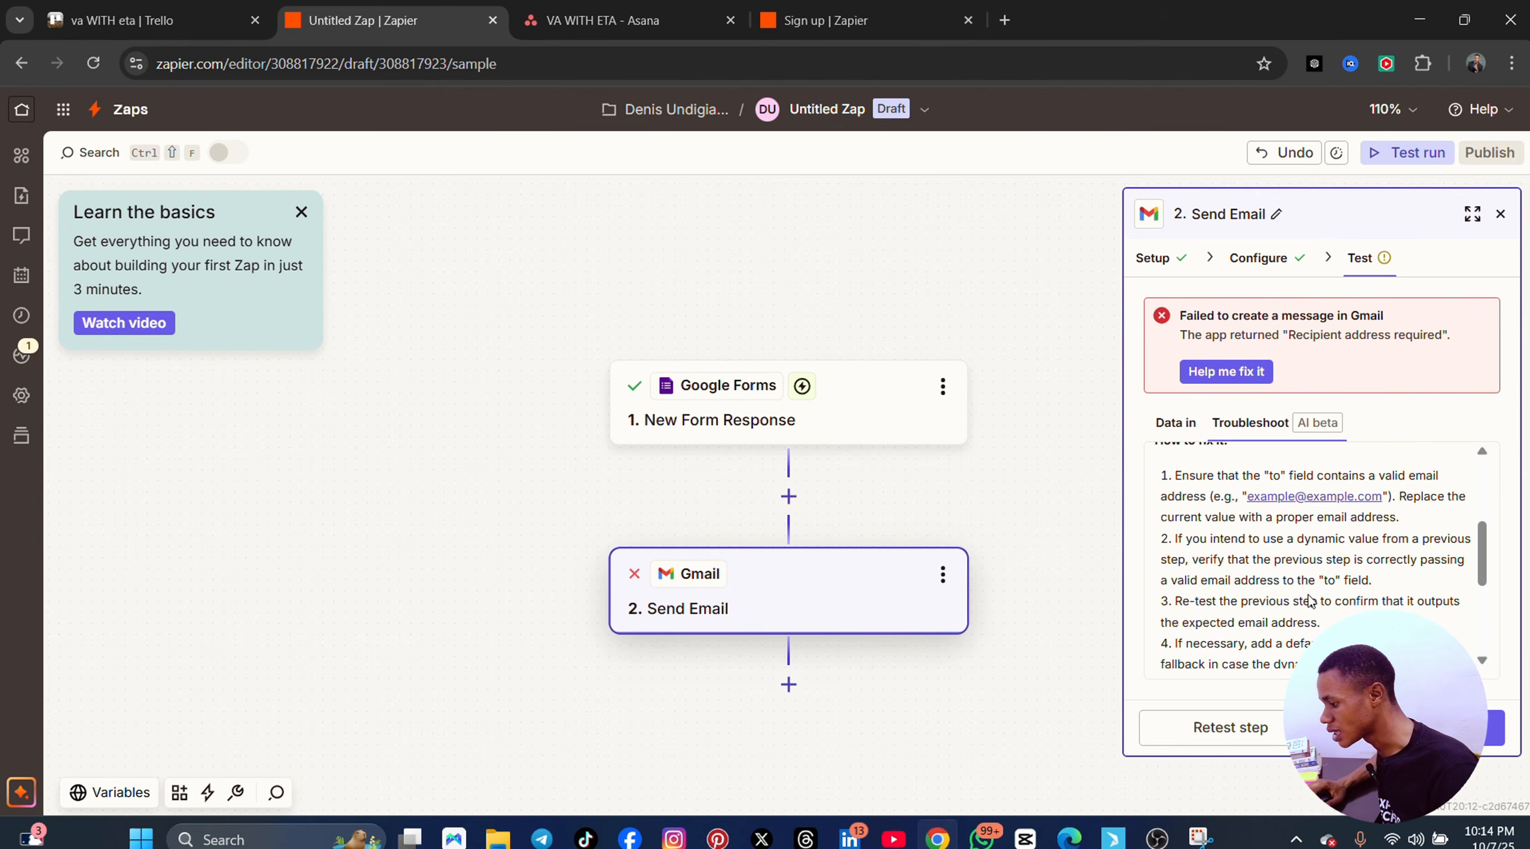
click(1226, 736)
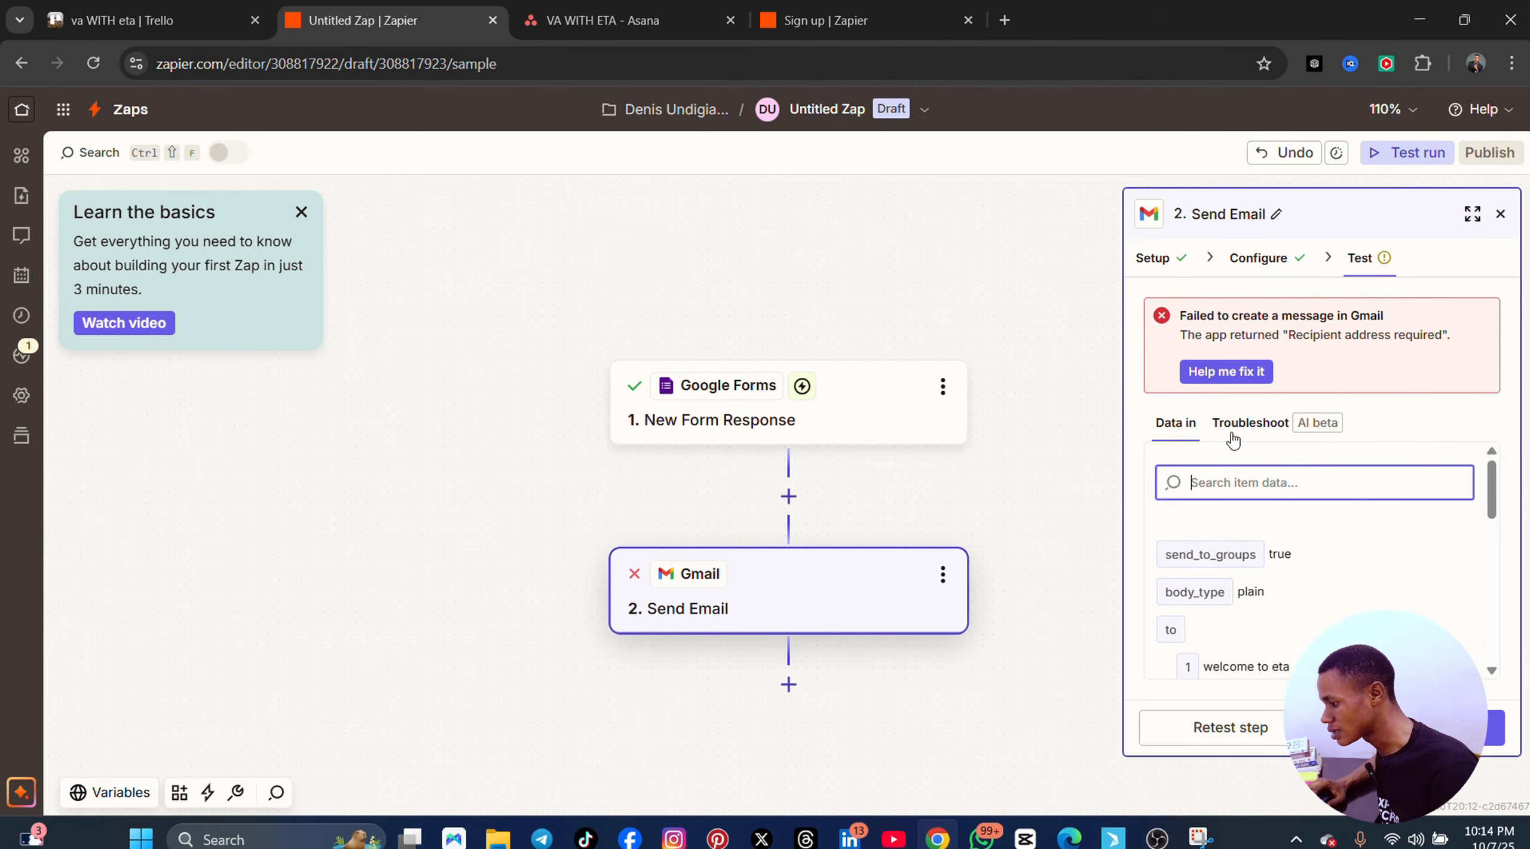
click(1257, 428)
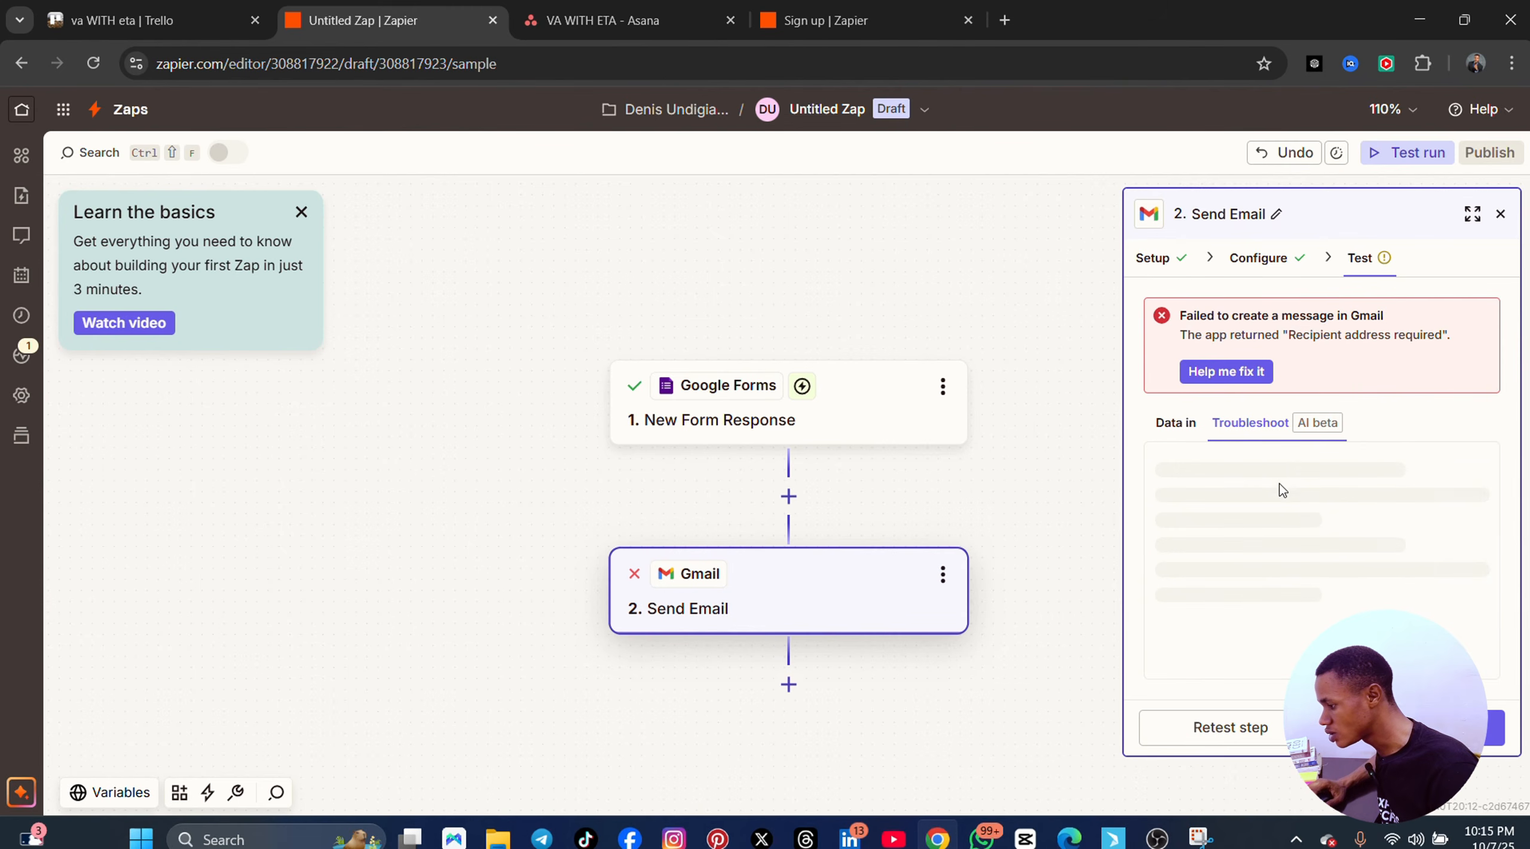
- Reread the recipient error advice, return to the email configuration, and add "welcome" and the form's Respondent Email to the To field
scroll(1312, 573, down, 5)
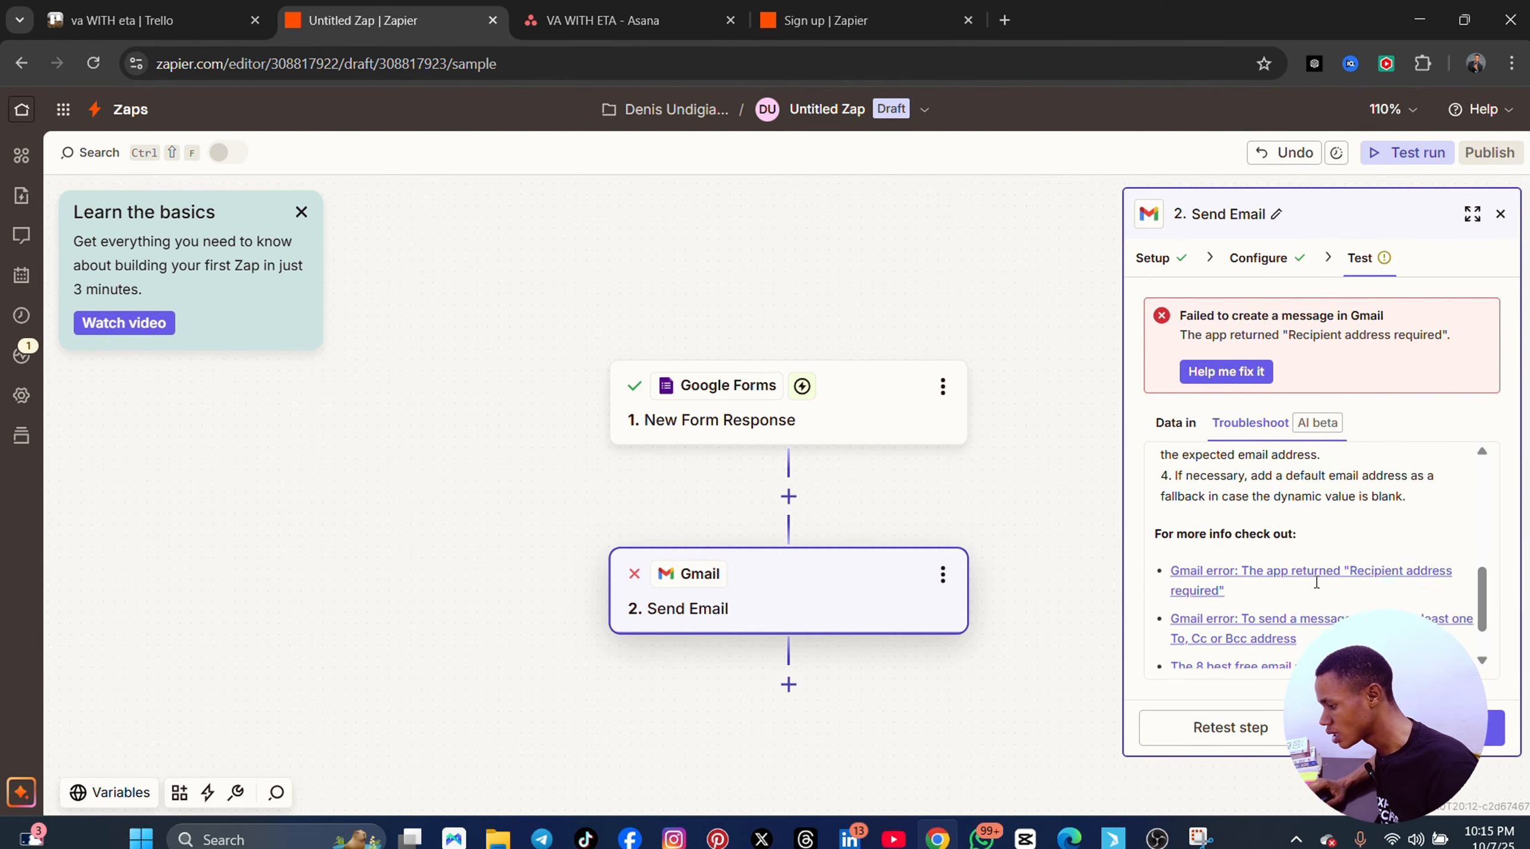
scroll(1322, 618, up, 5)
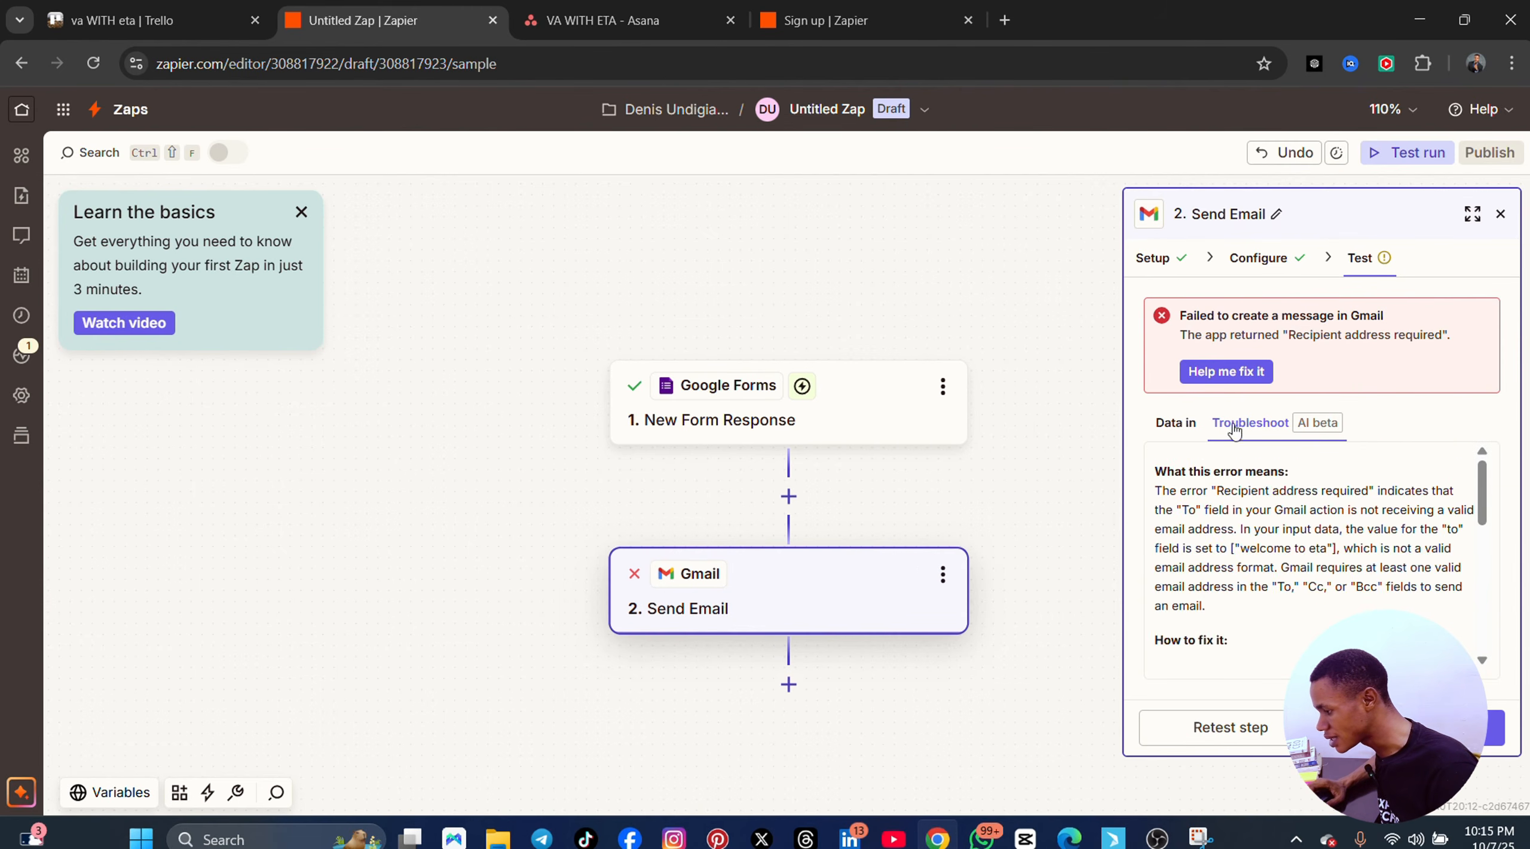
click(1267, 256)
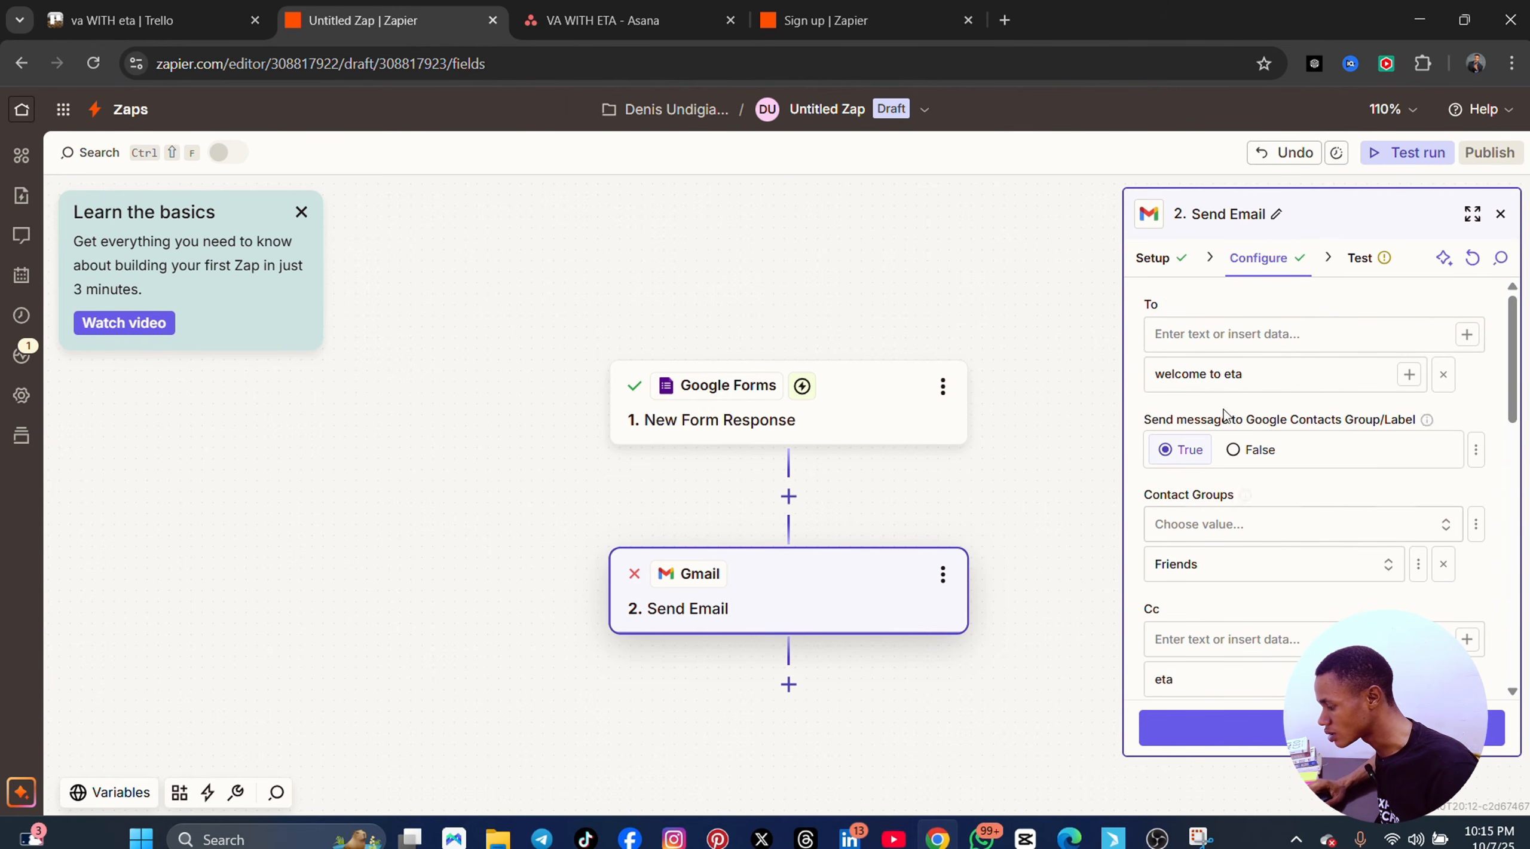
click(1200, 338)
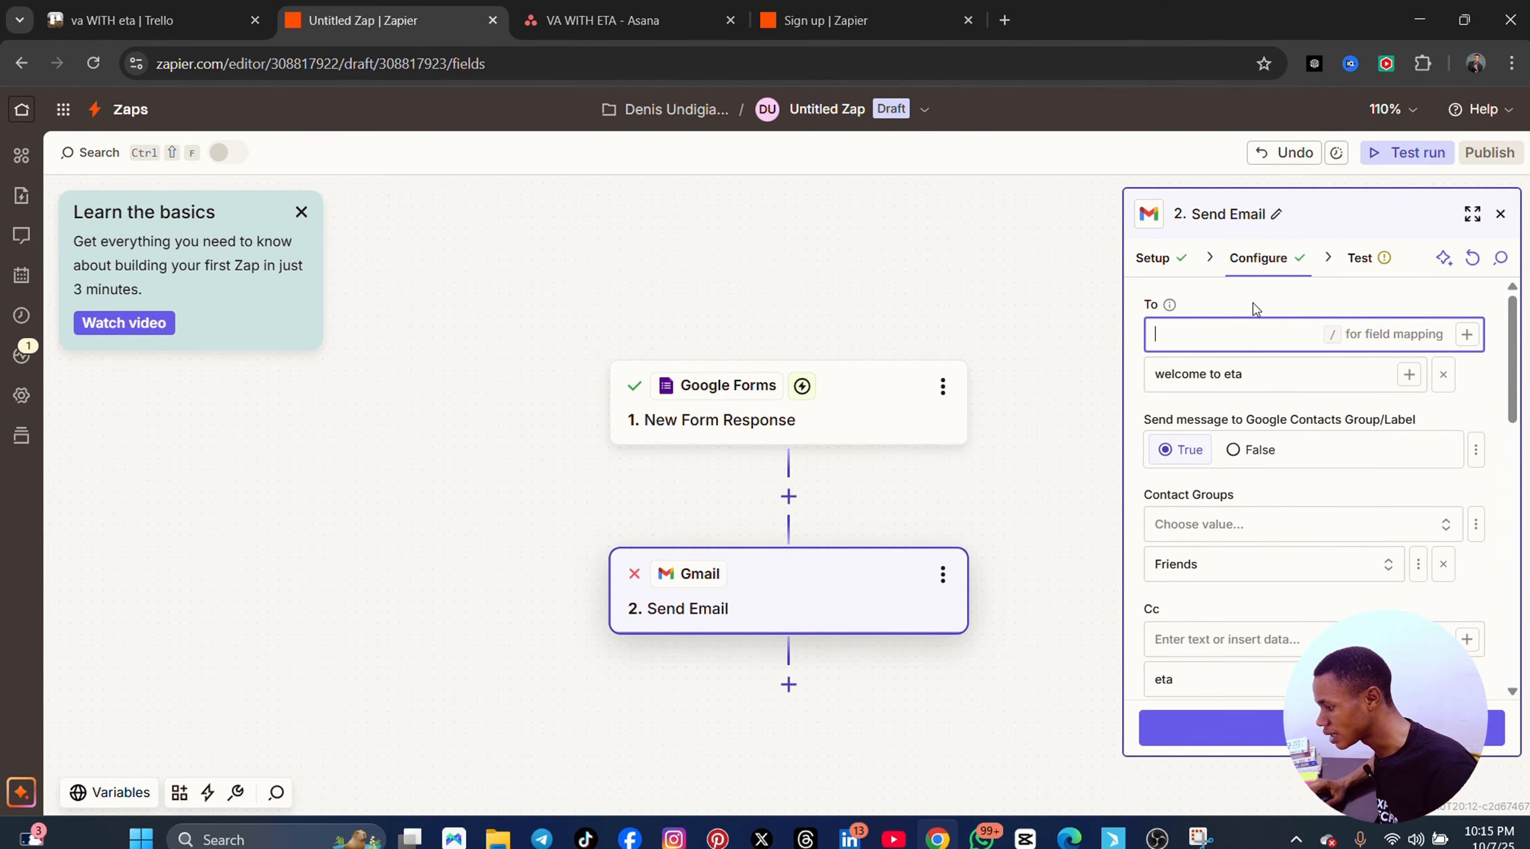
text(welco)
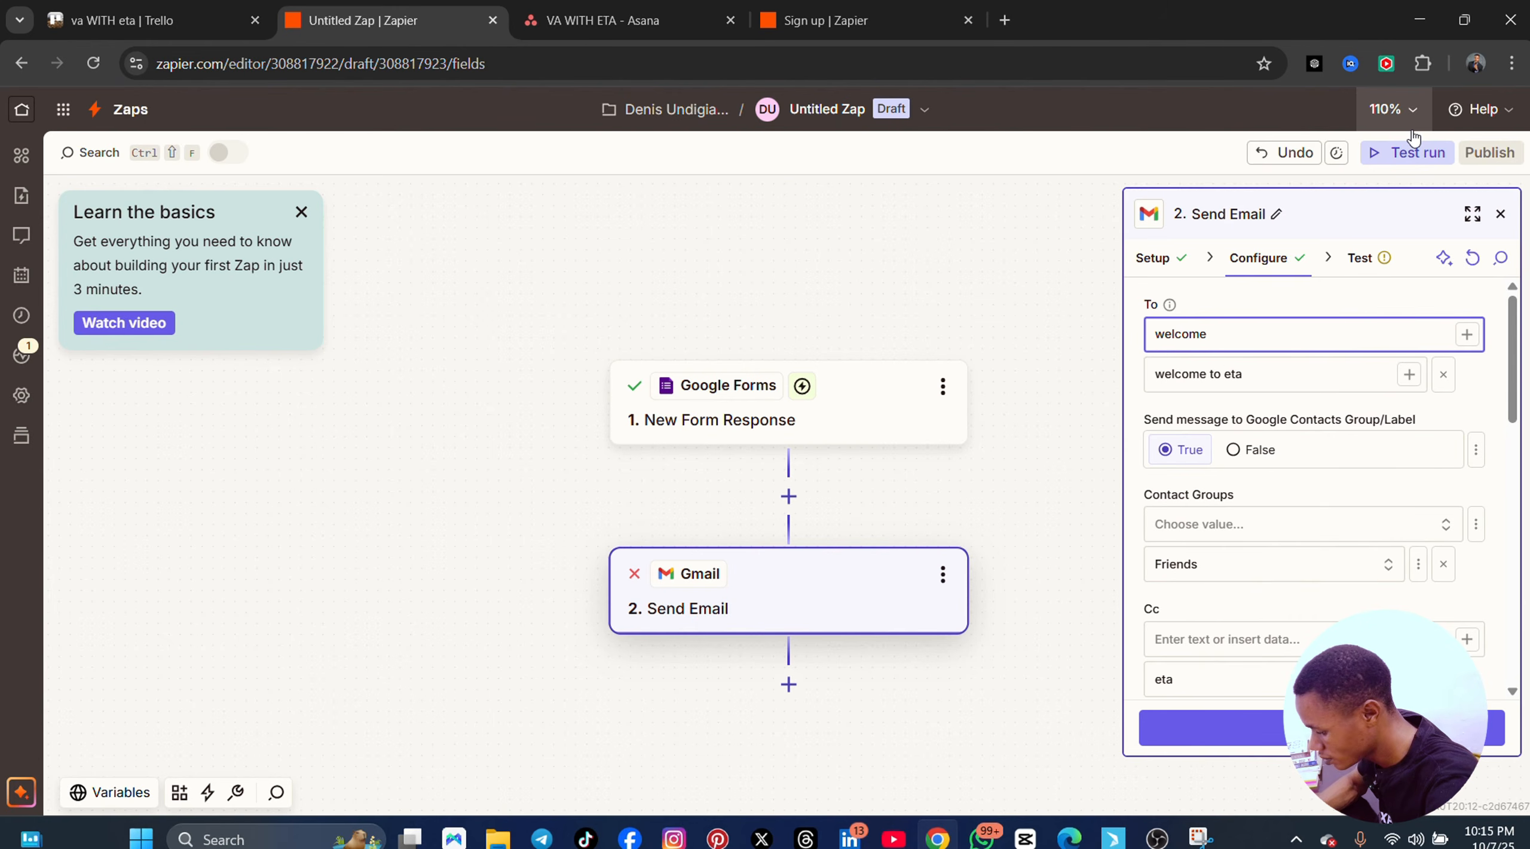
text(me)
click(1299, 523)
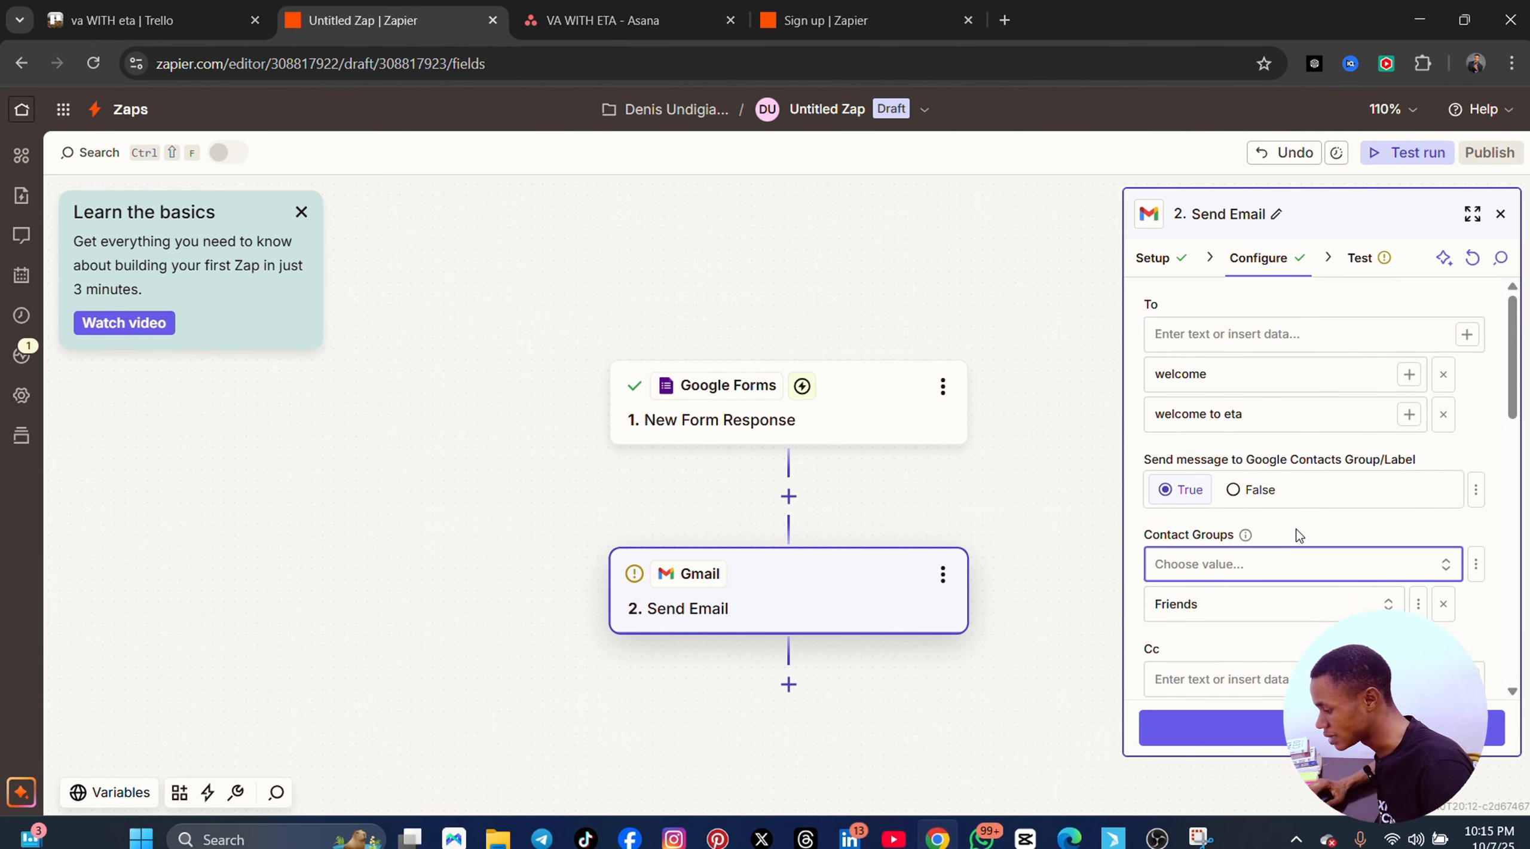
click(1465, 336)
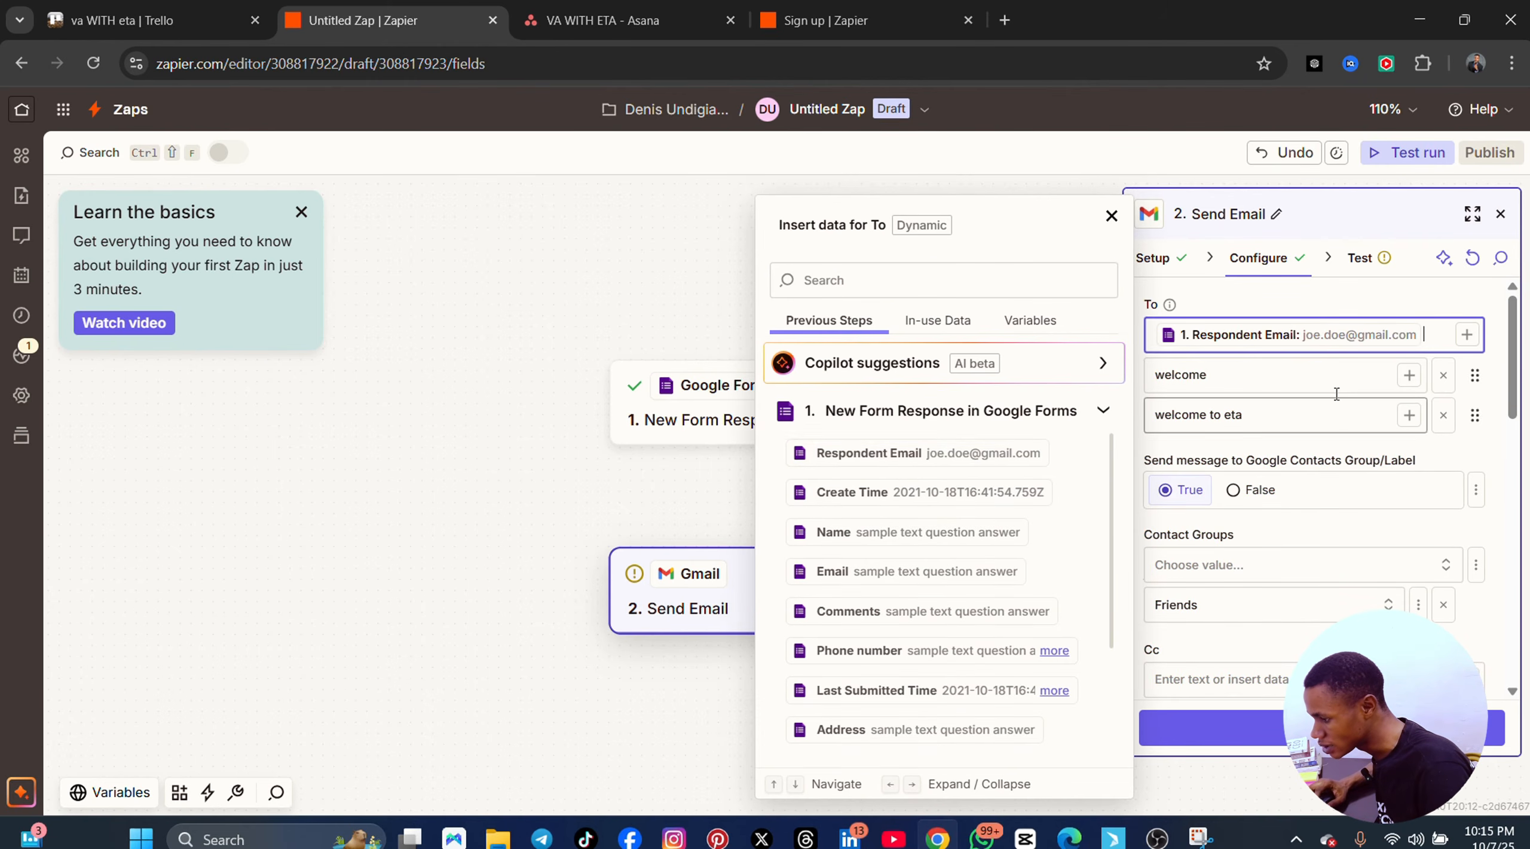
click(1292, 396)
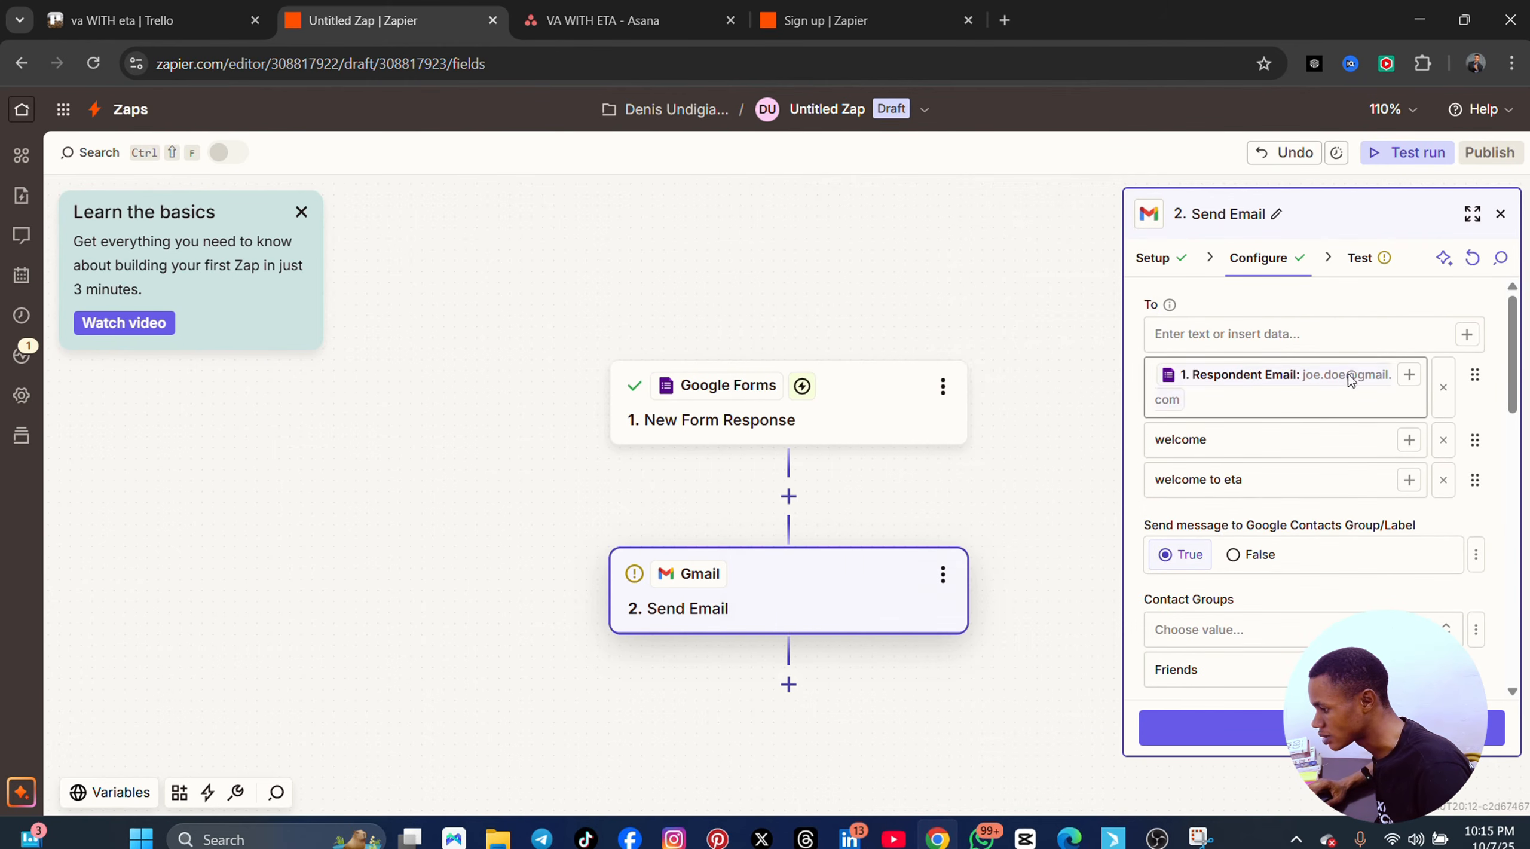
- Insert the Respondent Email from the New Form Response step as an additional Cc recipient
scroll(1375, 526, down, 5)
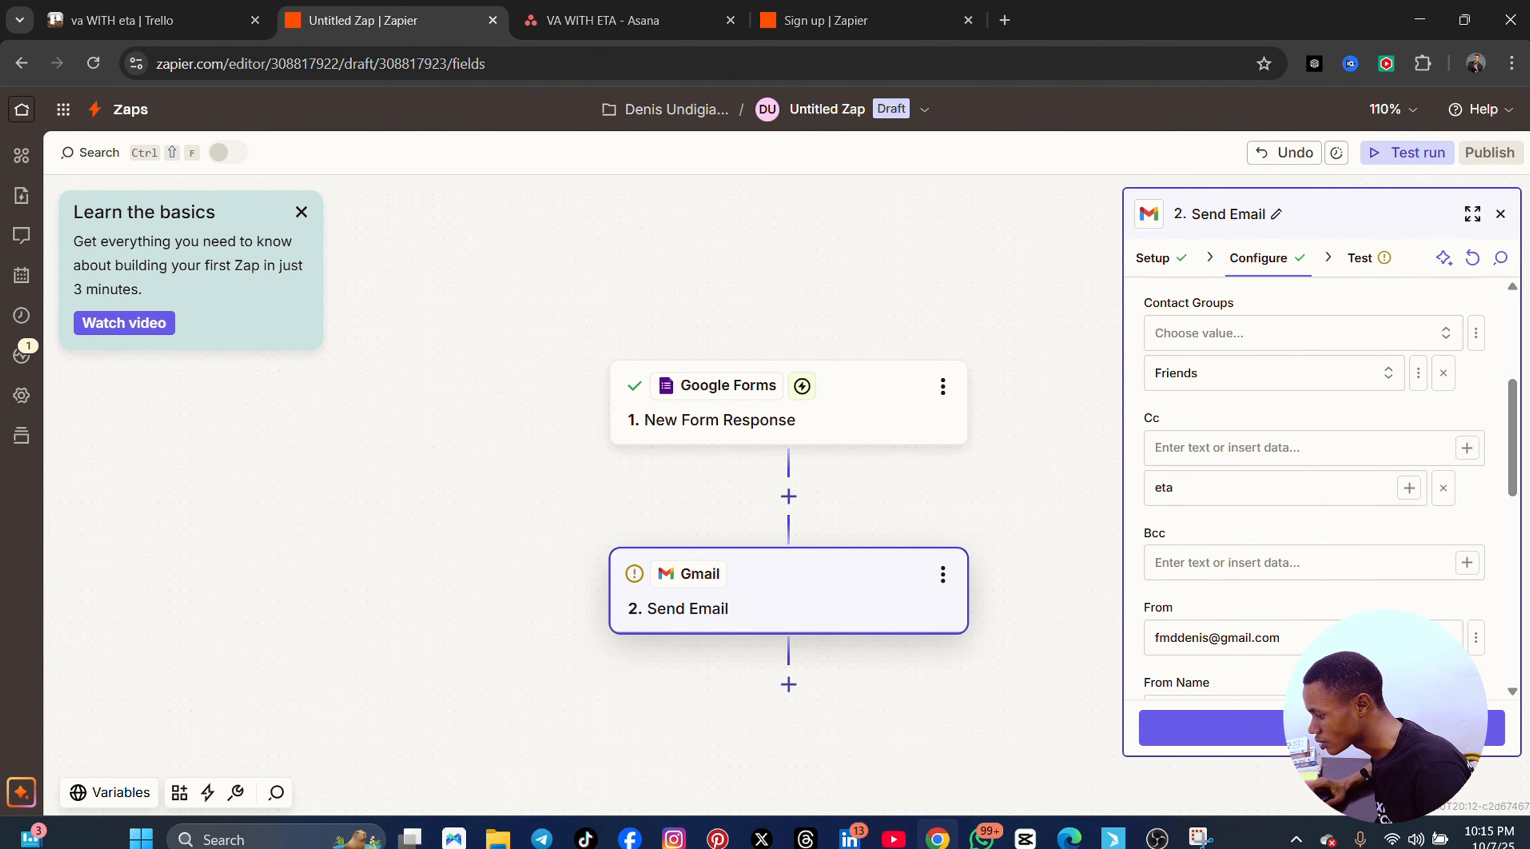
click(1317, 443)
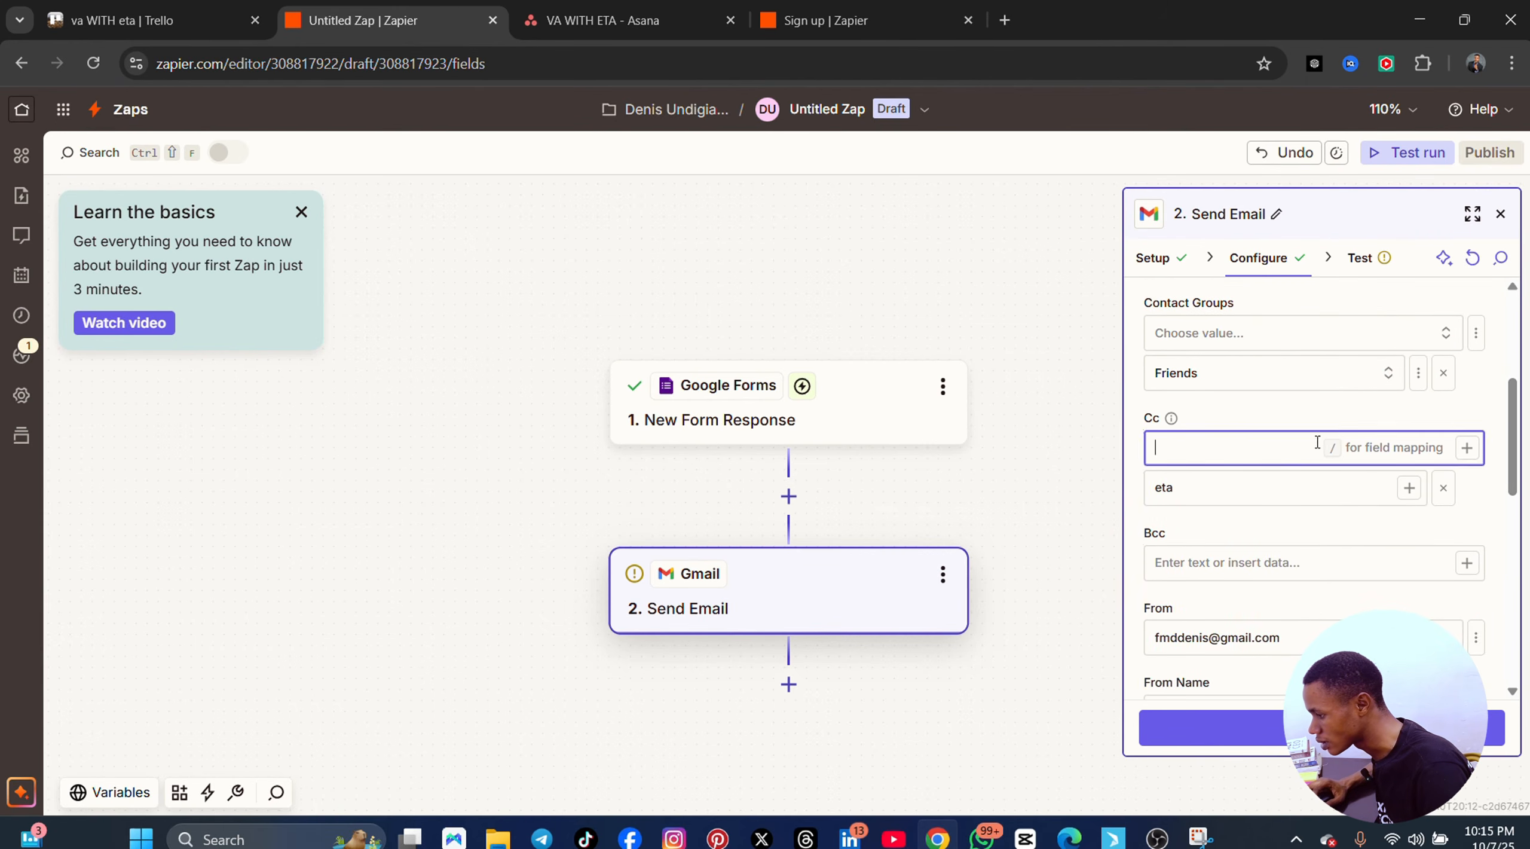
click(1468, 448)
click(873, 452)
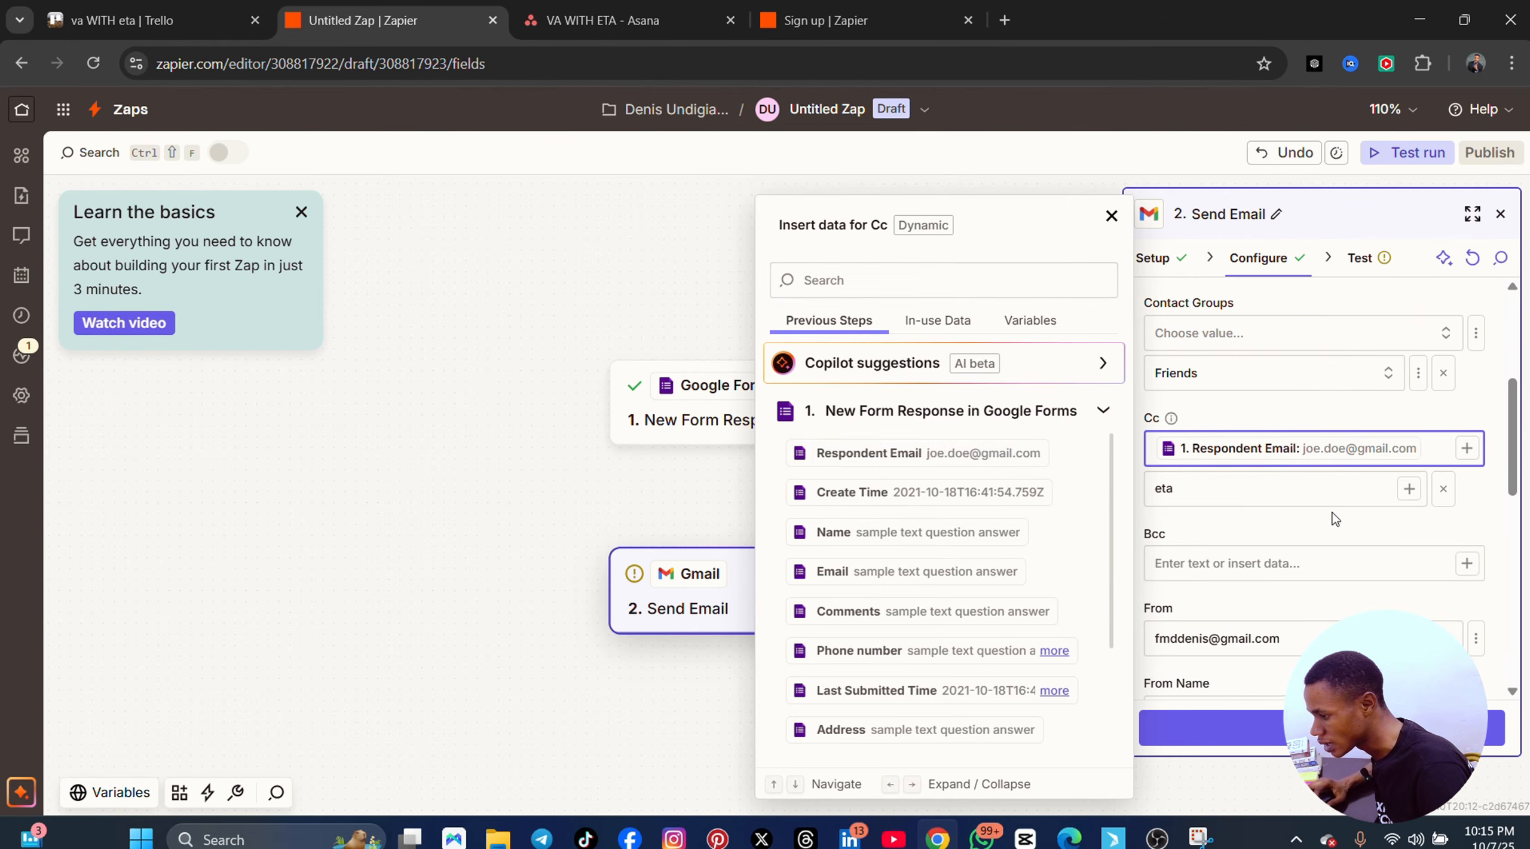
click(1314, 516)
- Insert the Respondent Email from the New Form Response step as the Bcc recipient
scroll(1435, 571, down, 2)
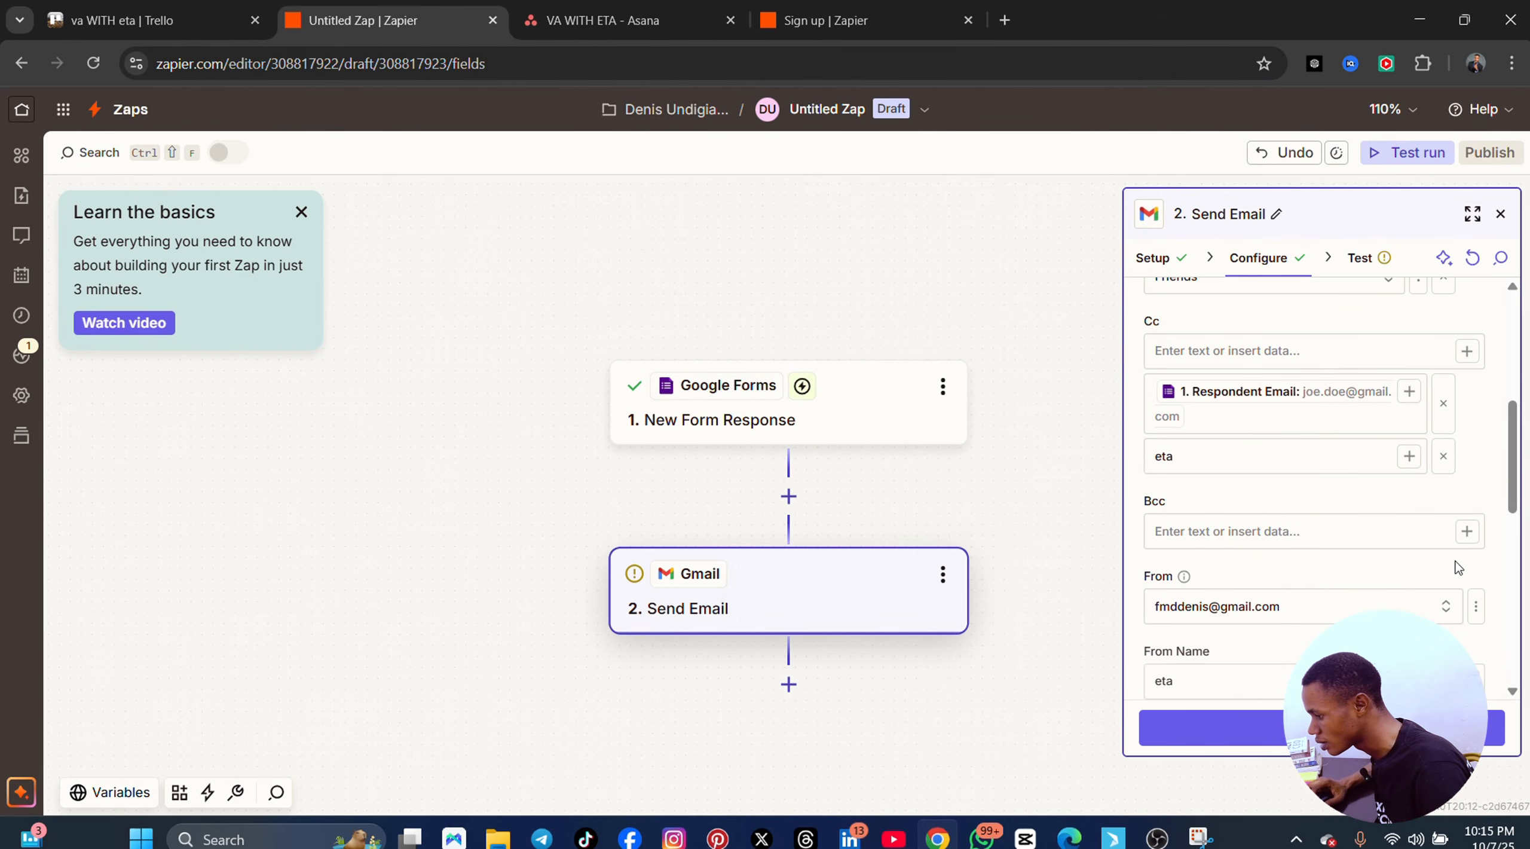
click(1468, 530)
click(885, 453)
click(1402, 499)
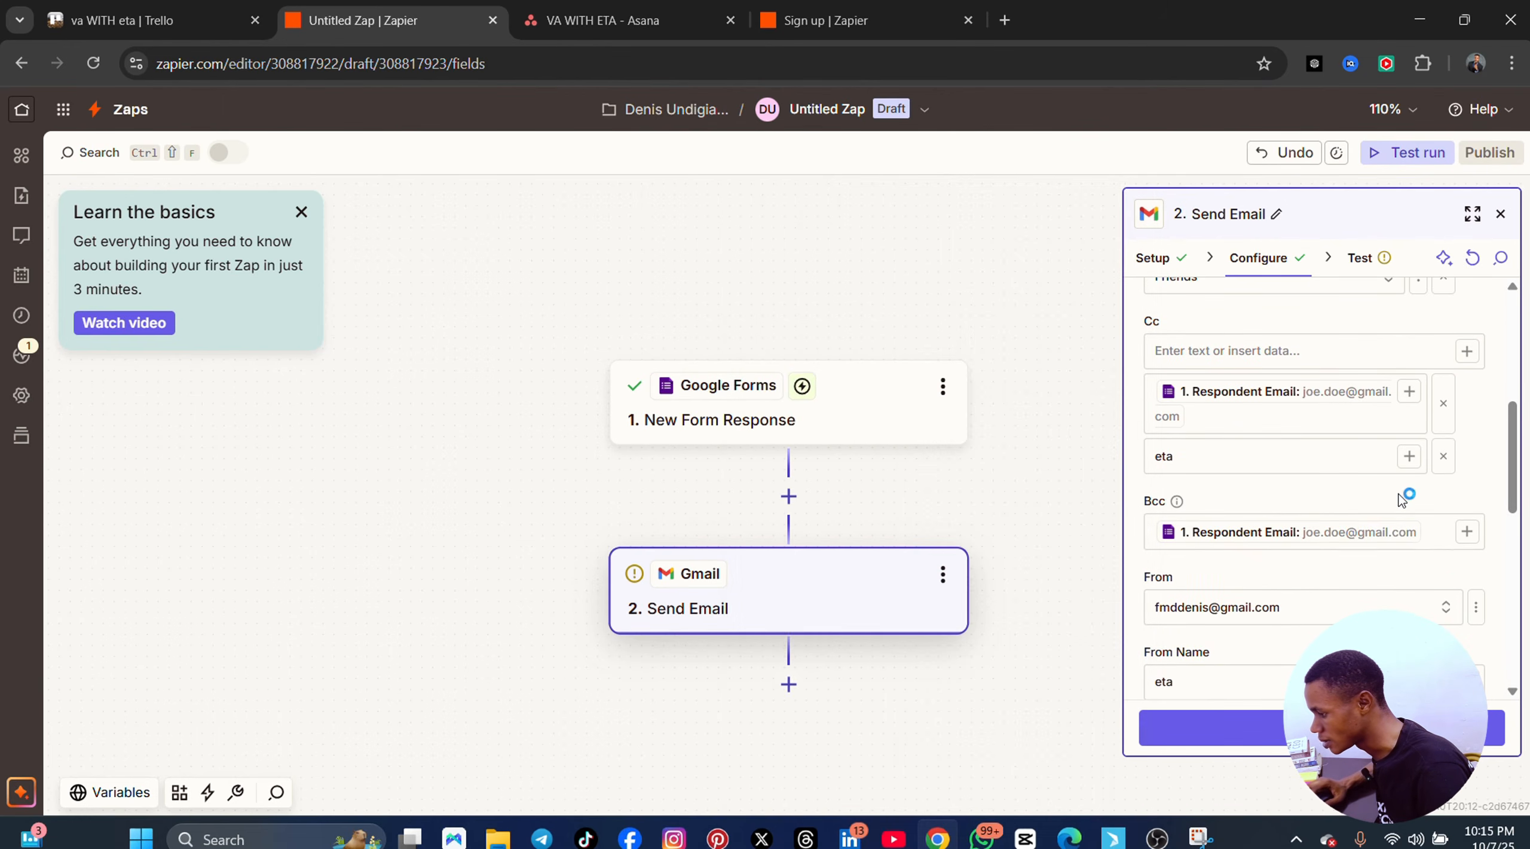
- Insert the form's Respondent Email before "eta" in the From Name field
scroll(1402, 499, down, 5)
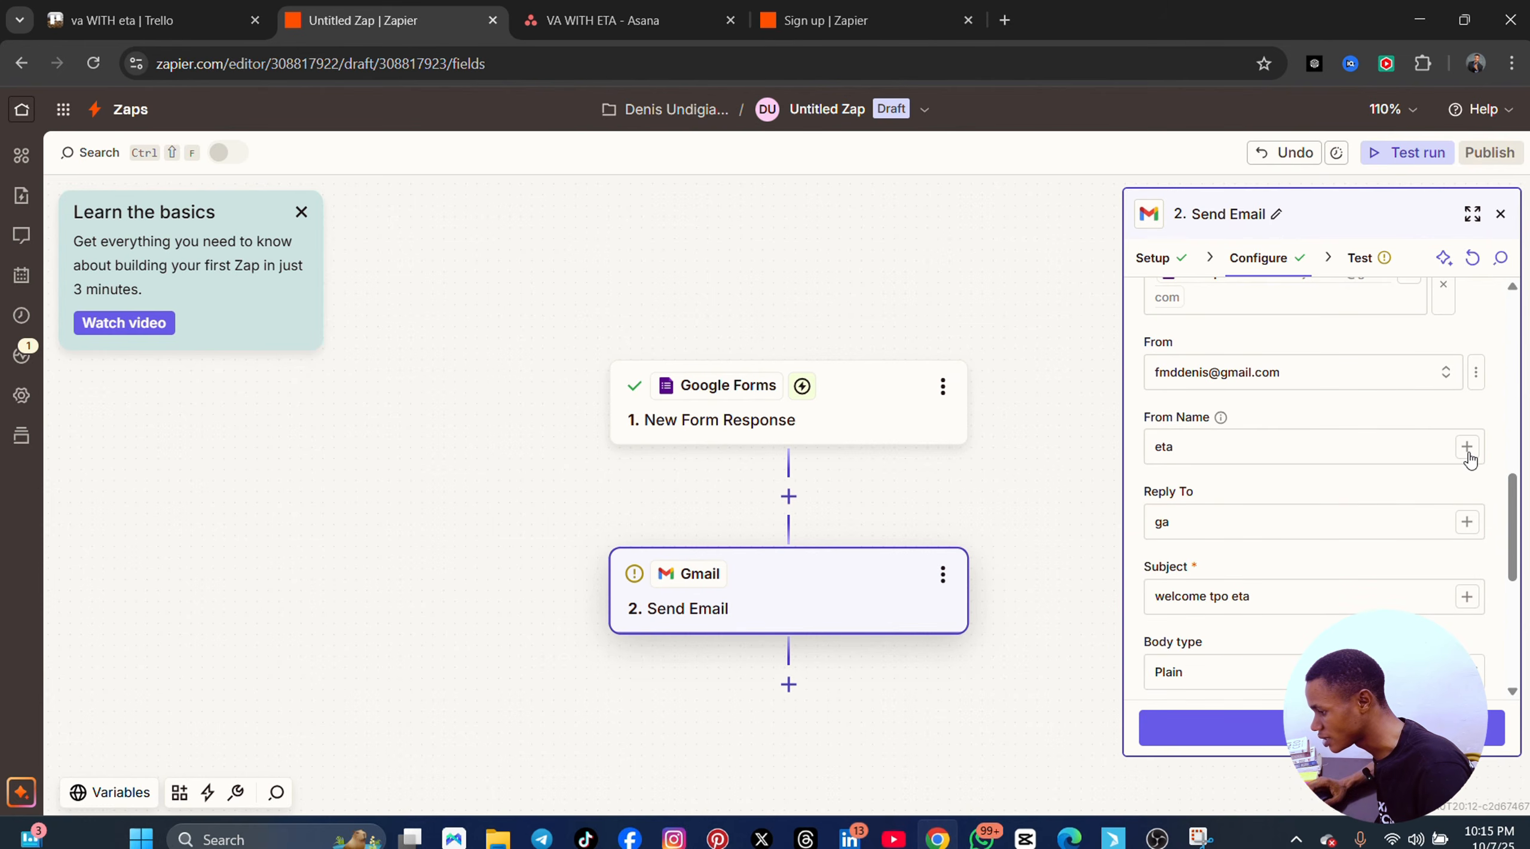
click(1468, 453)
click(867, 453)
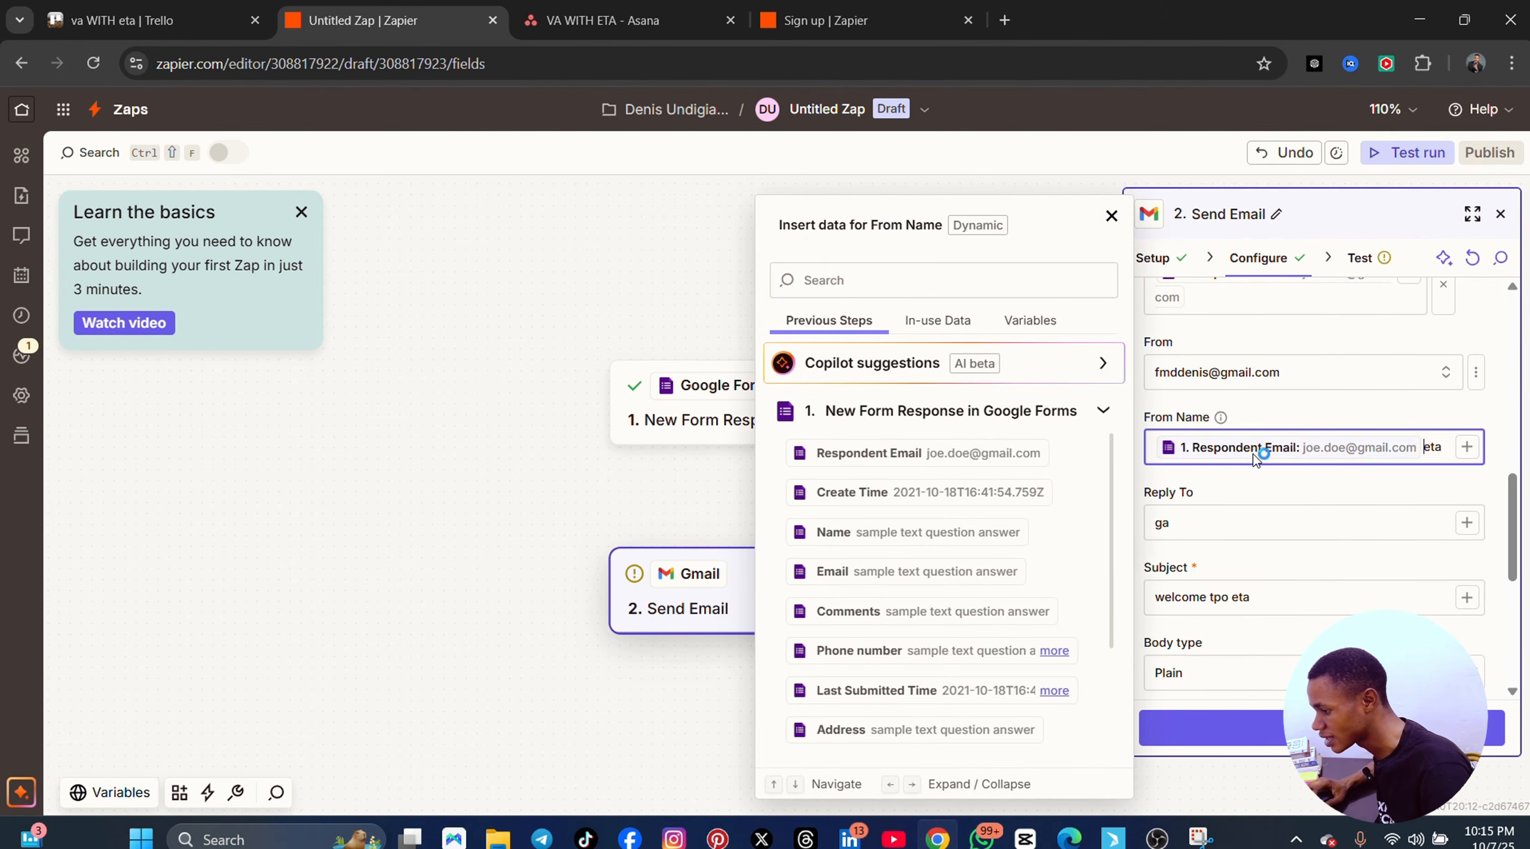
click(1014, 433)
click(1359, 502)
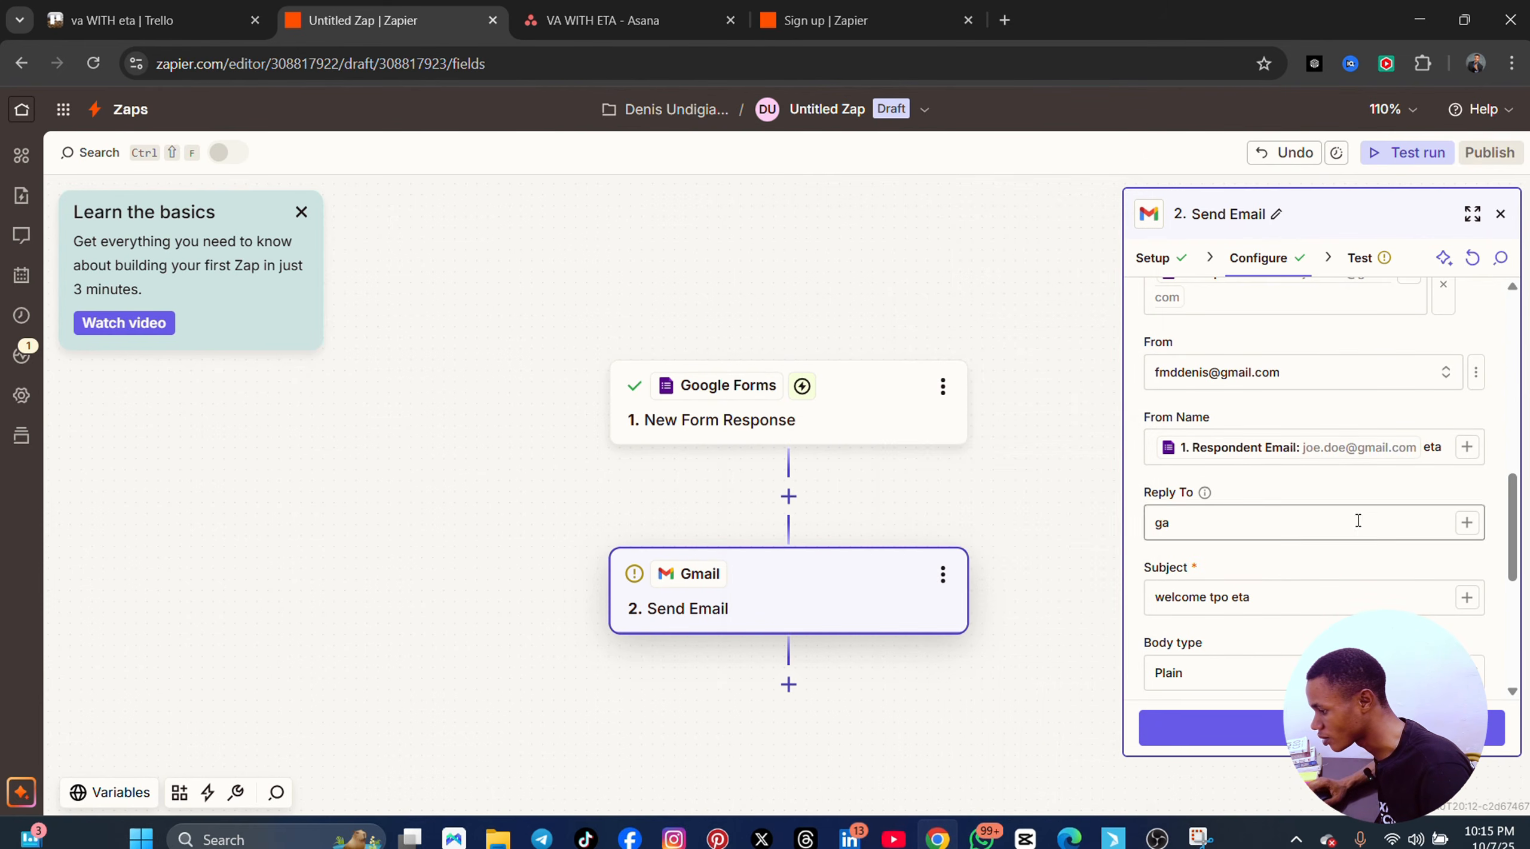
- Look through the form response data available for Attachments and insert the Respondent Email there
scroll(1356, 556, down, 6)
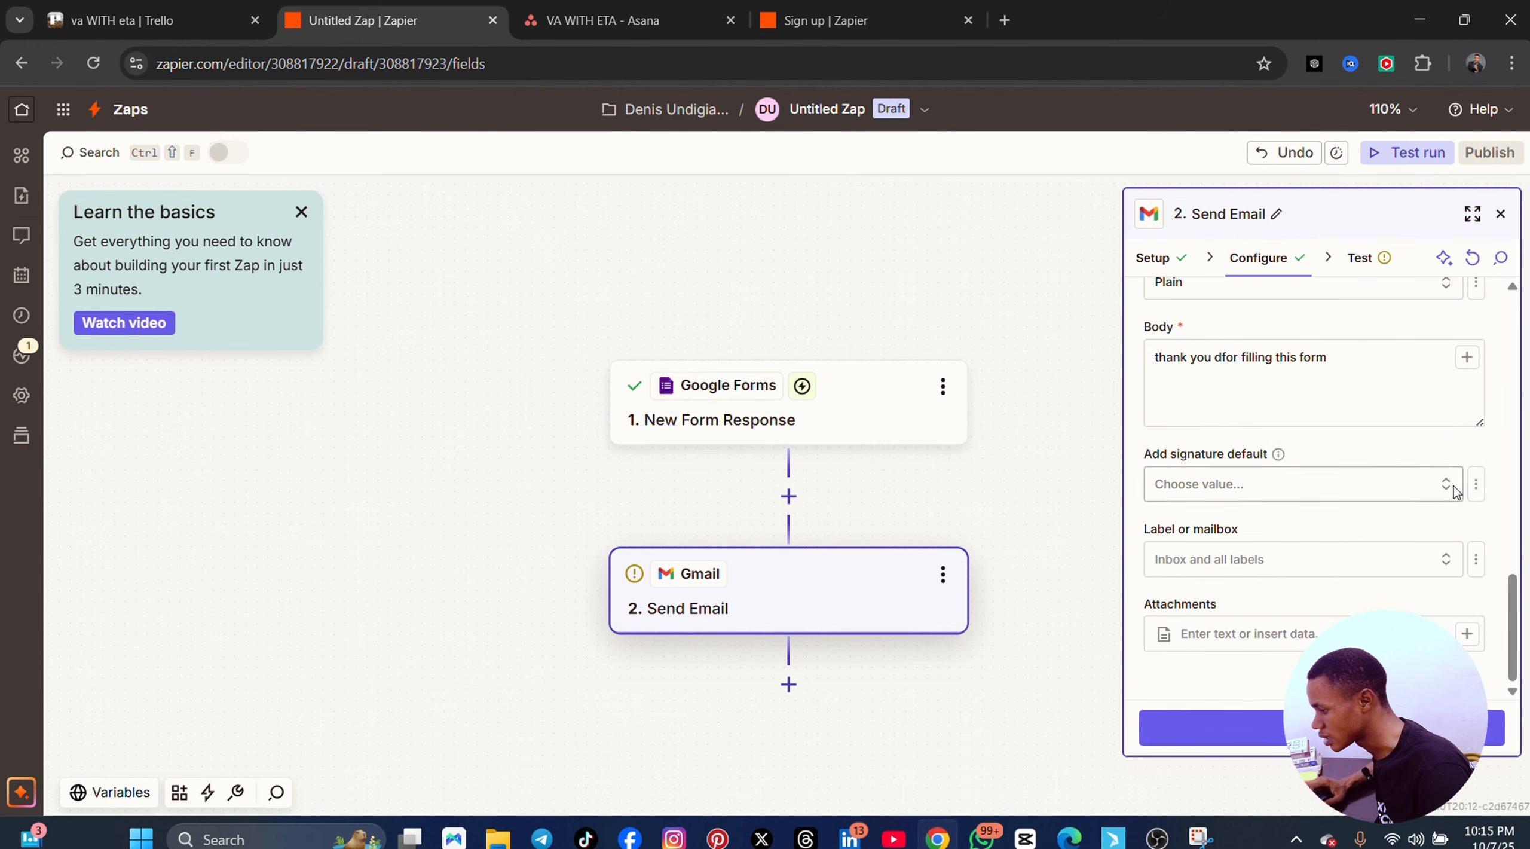
scroll(1436, 571, up, 1)
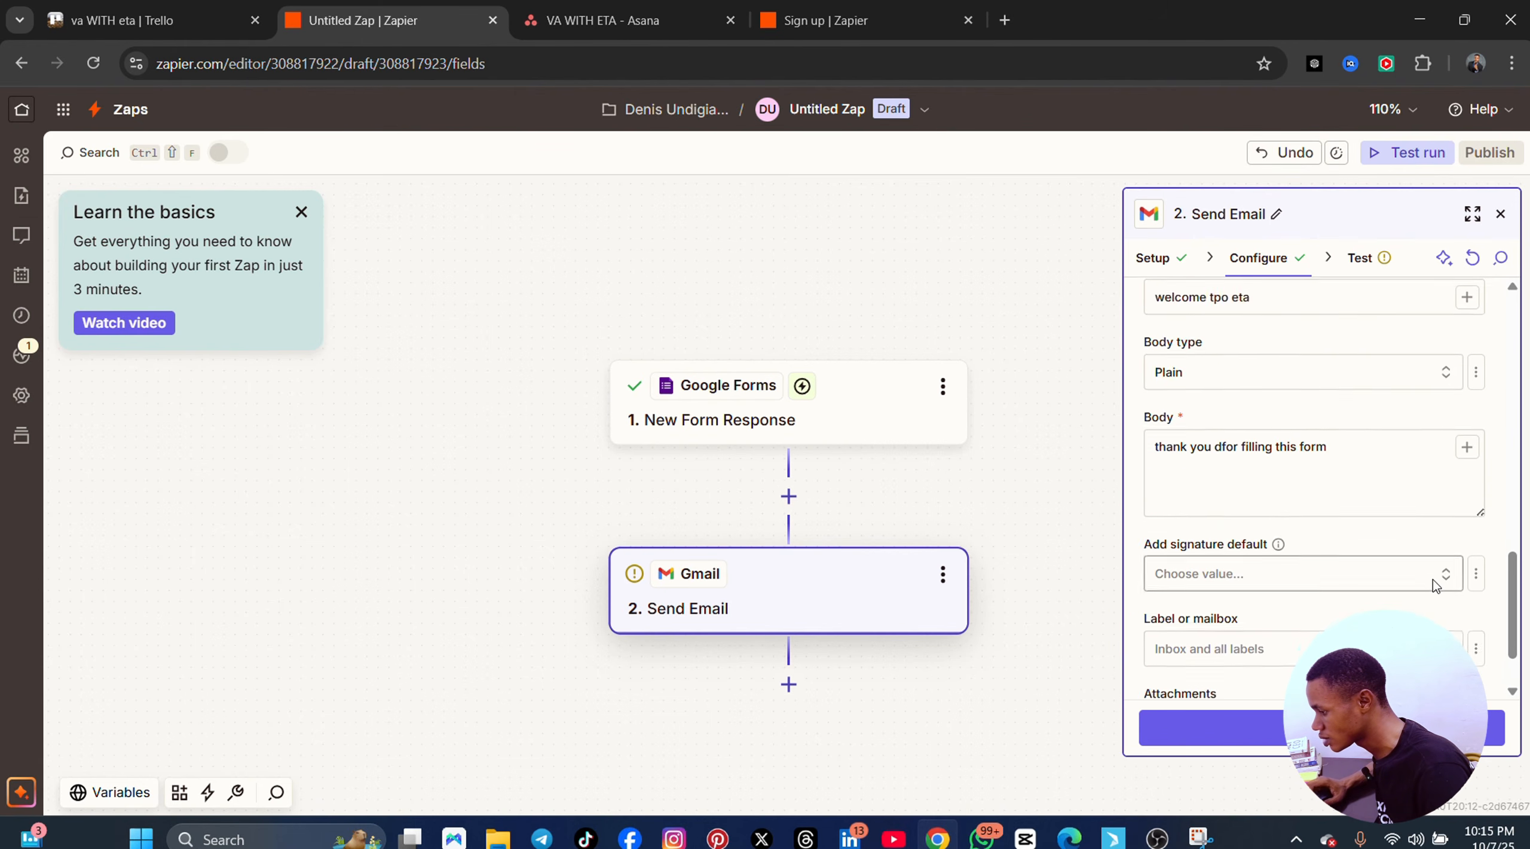
scroll(1436, 582, down, 1)
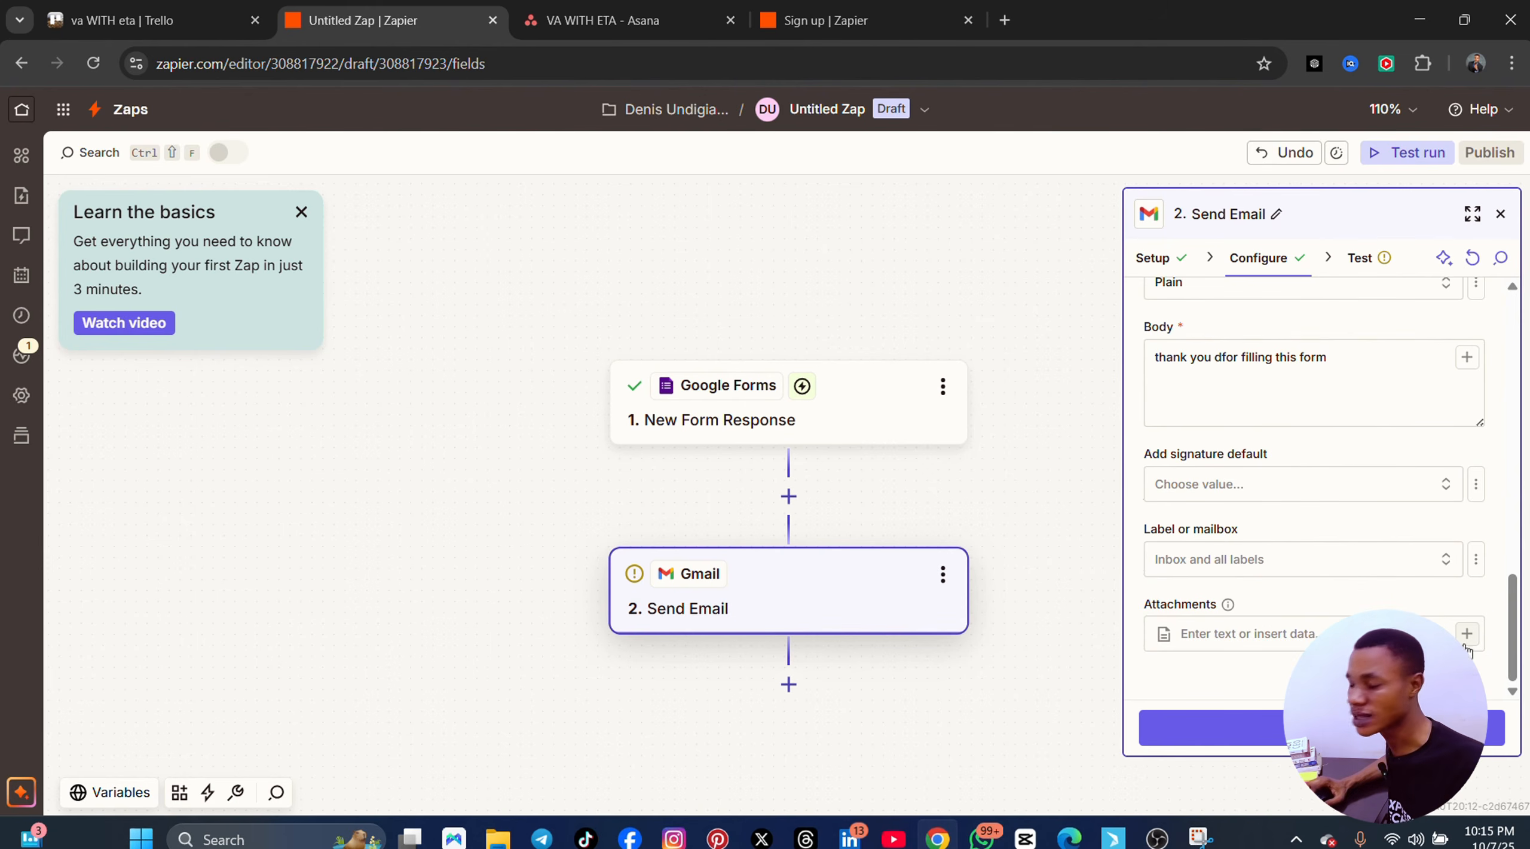
click(1241, 635)
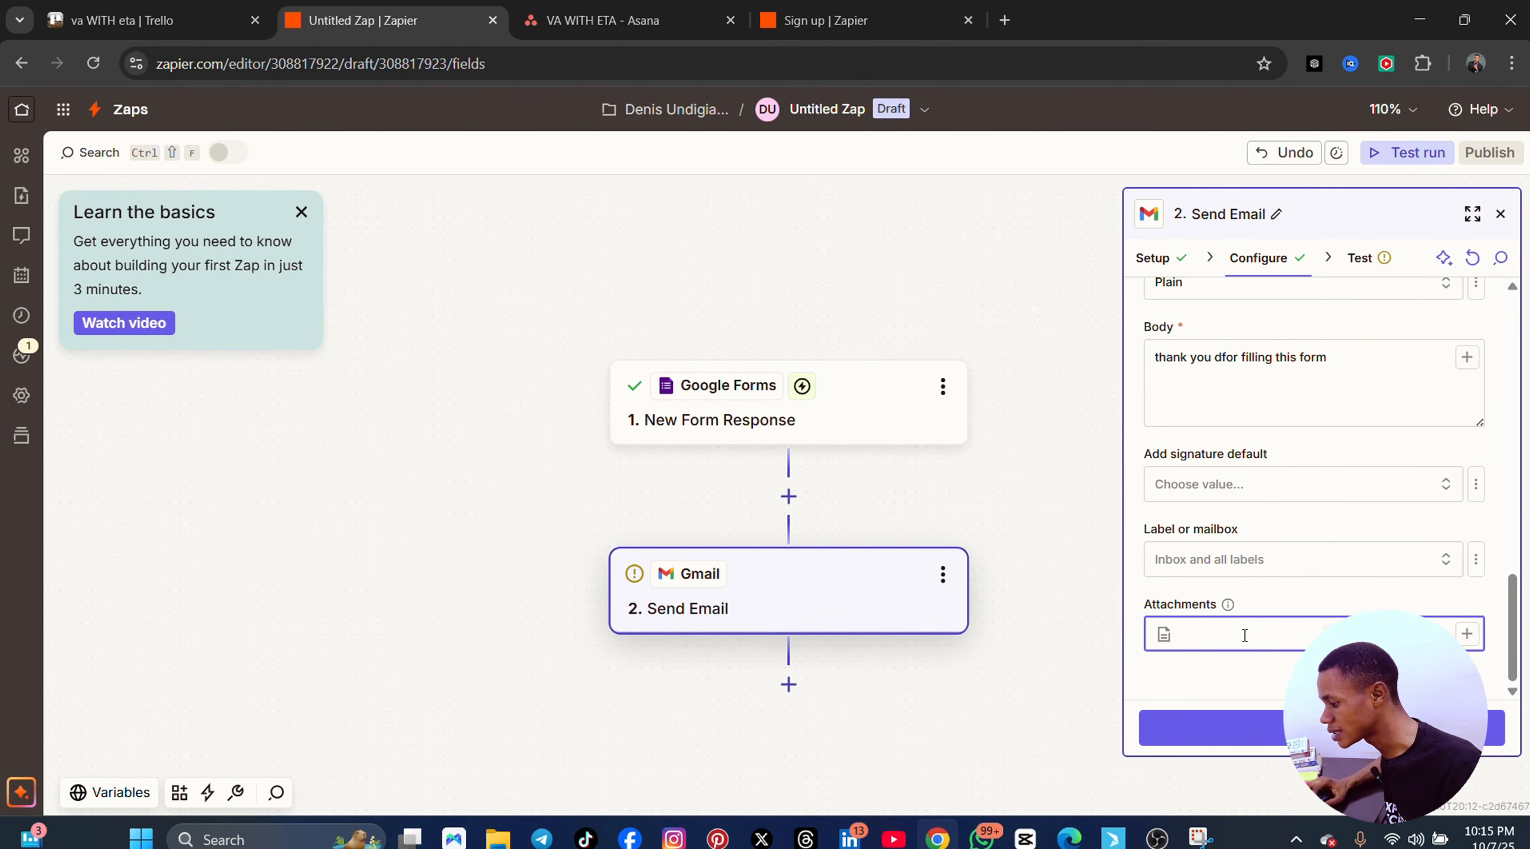
click(1466, 633)
scroll(992, 538, down, 5)
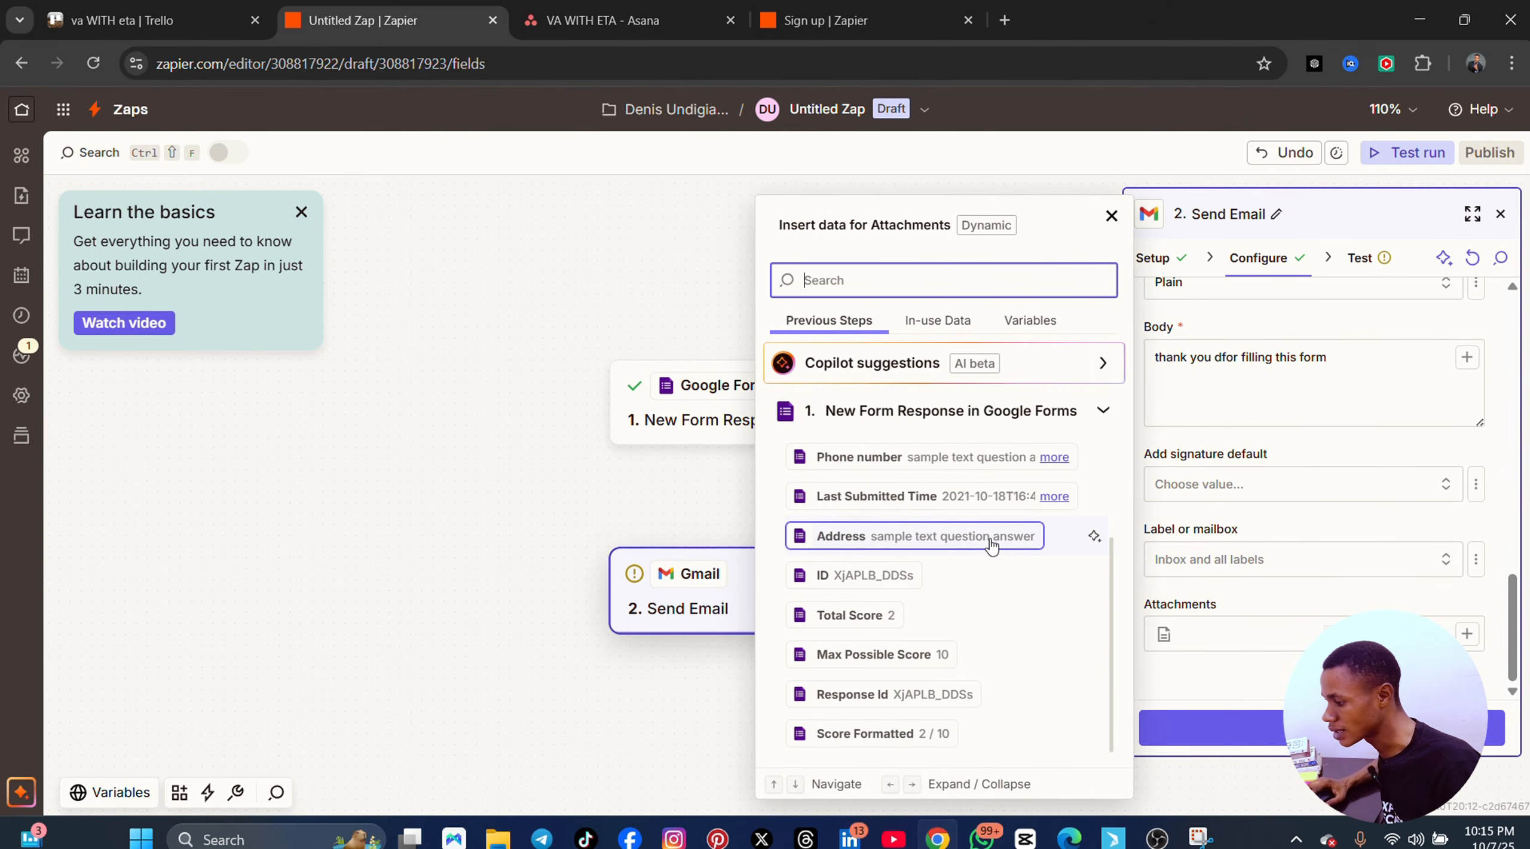
scroll(968, 589, up, 3)
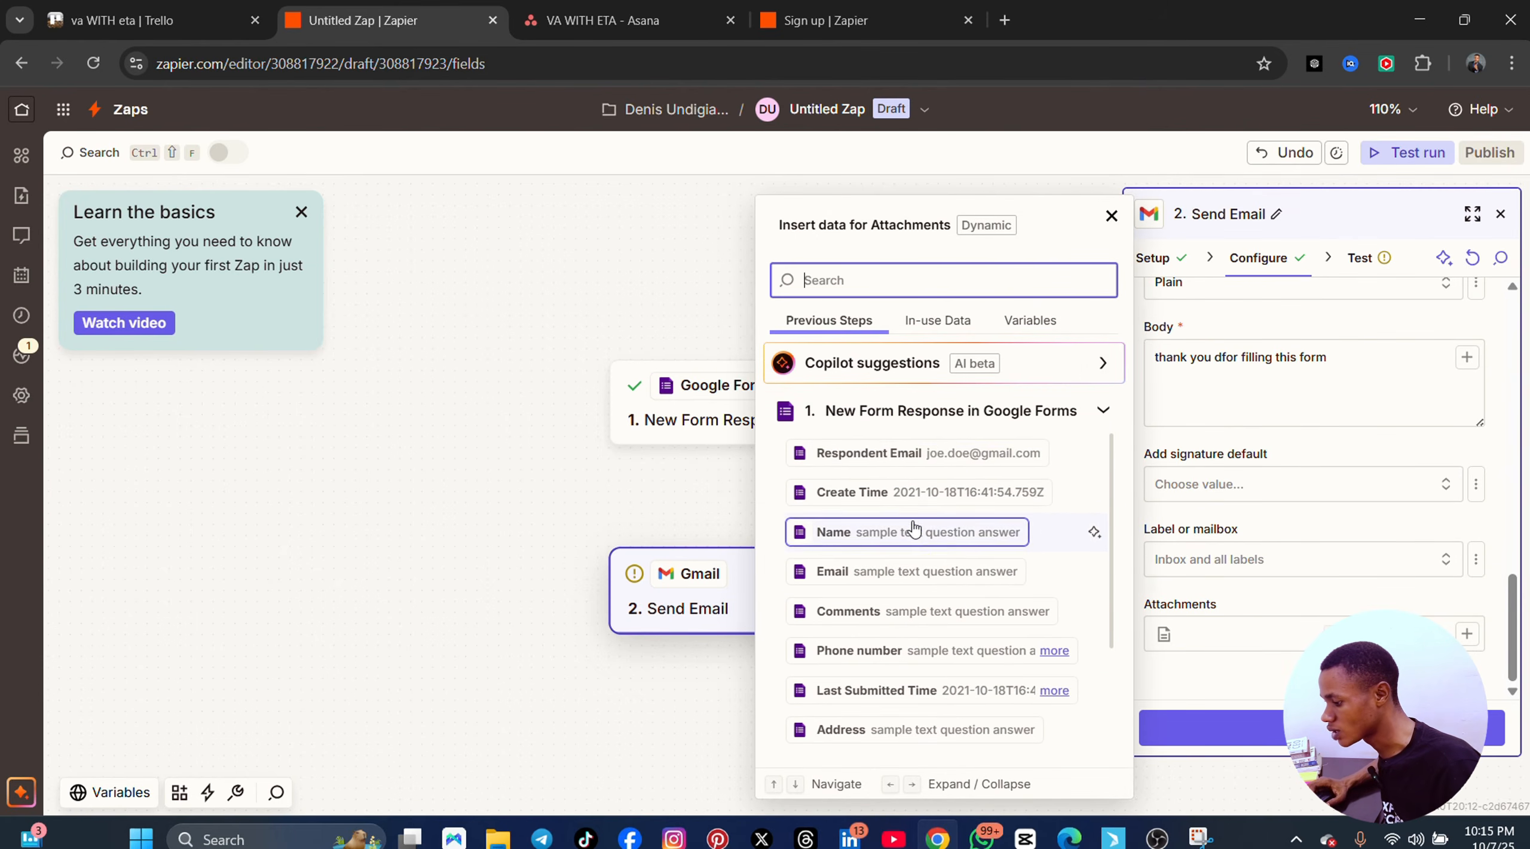
click(905, 453)
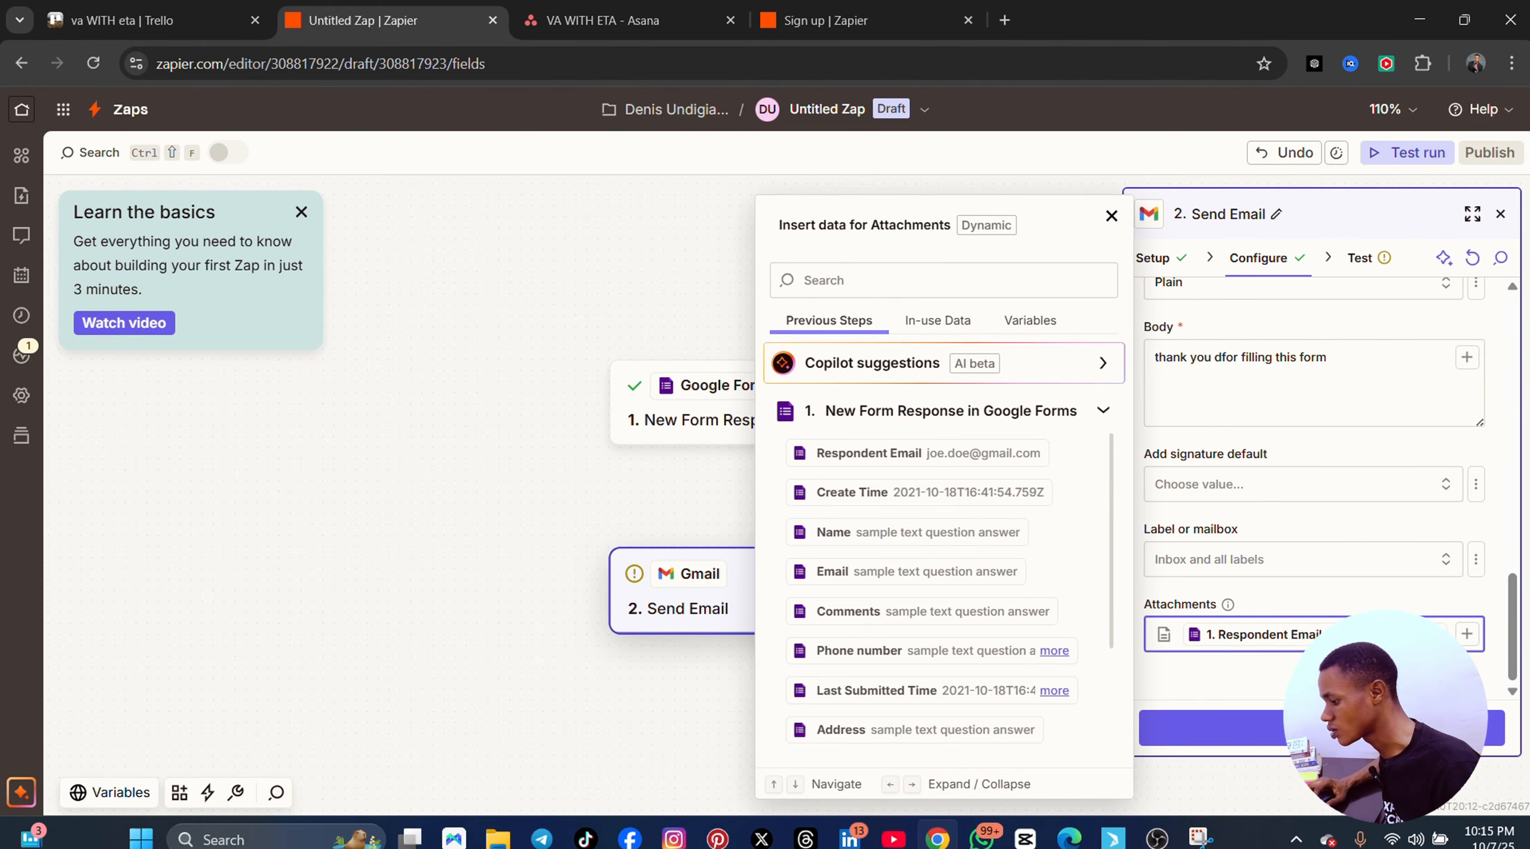
- Continue to the test stage, test the Send Email step, publish the Zap, and dismiss the resulting messages
click(1321, 727)
click(1322, 727)
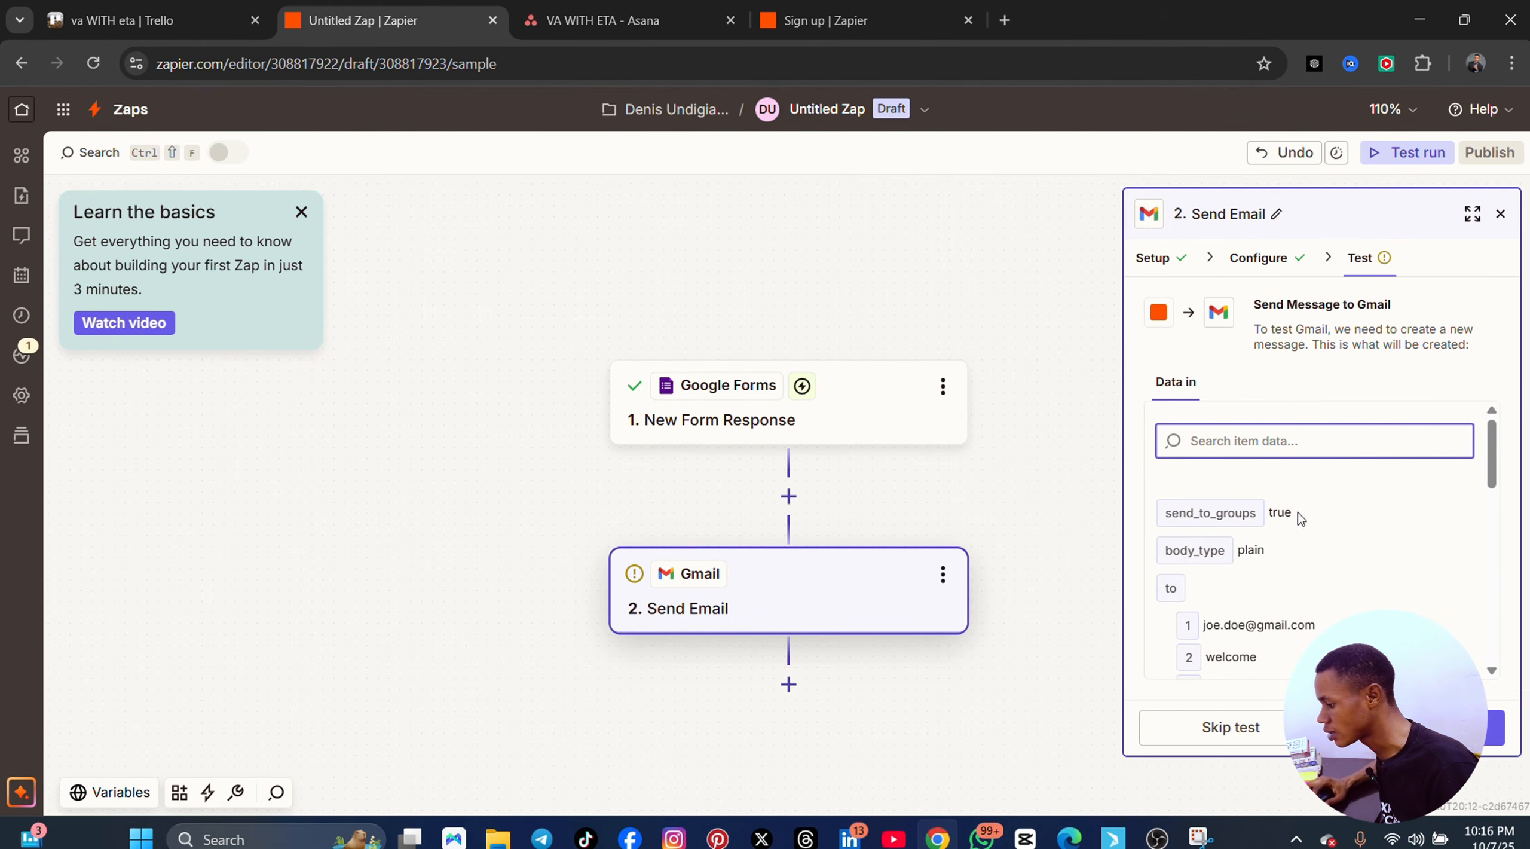
click(1412, 727)
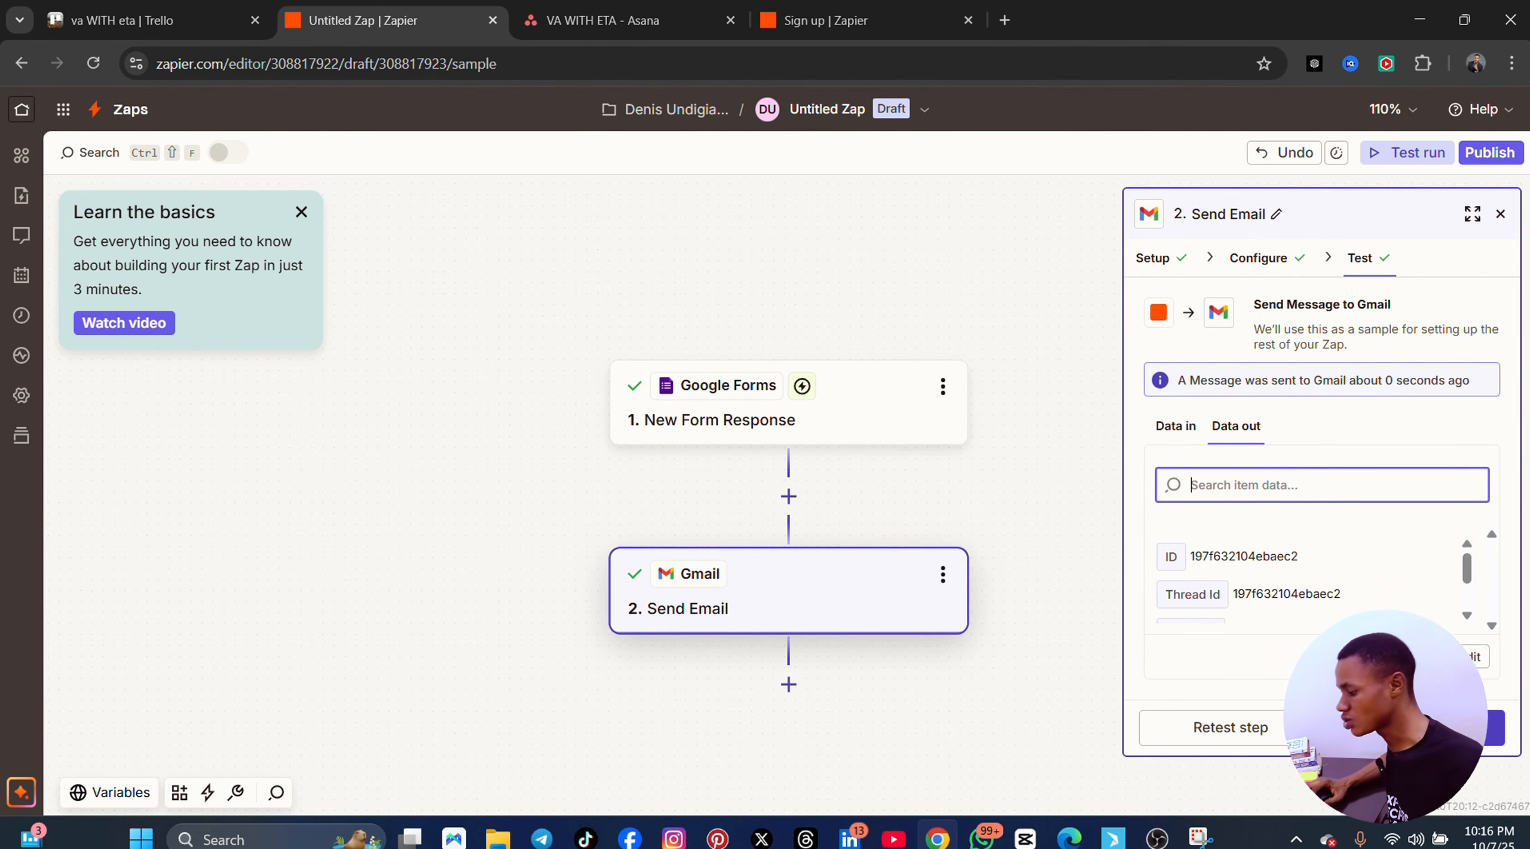
click(1413, 727)
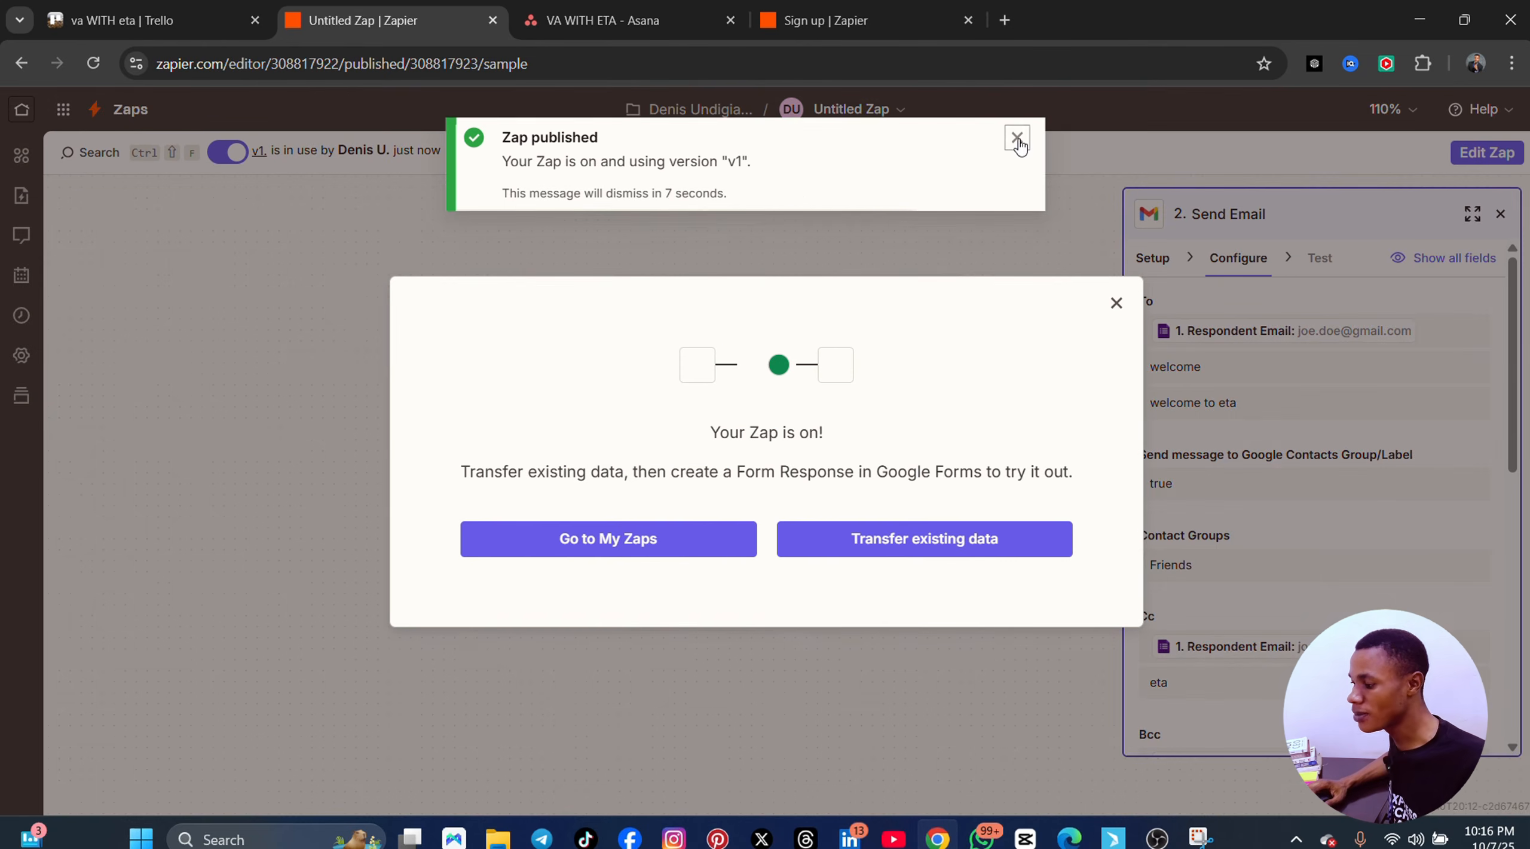
click(1017, 139)
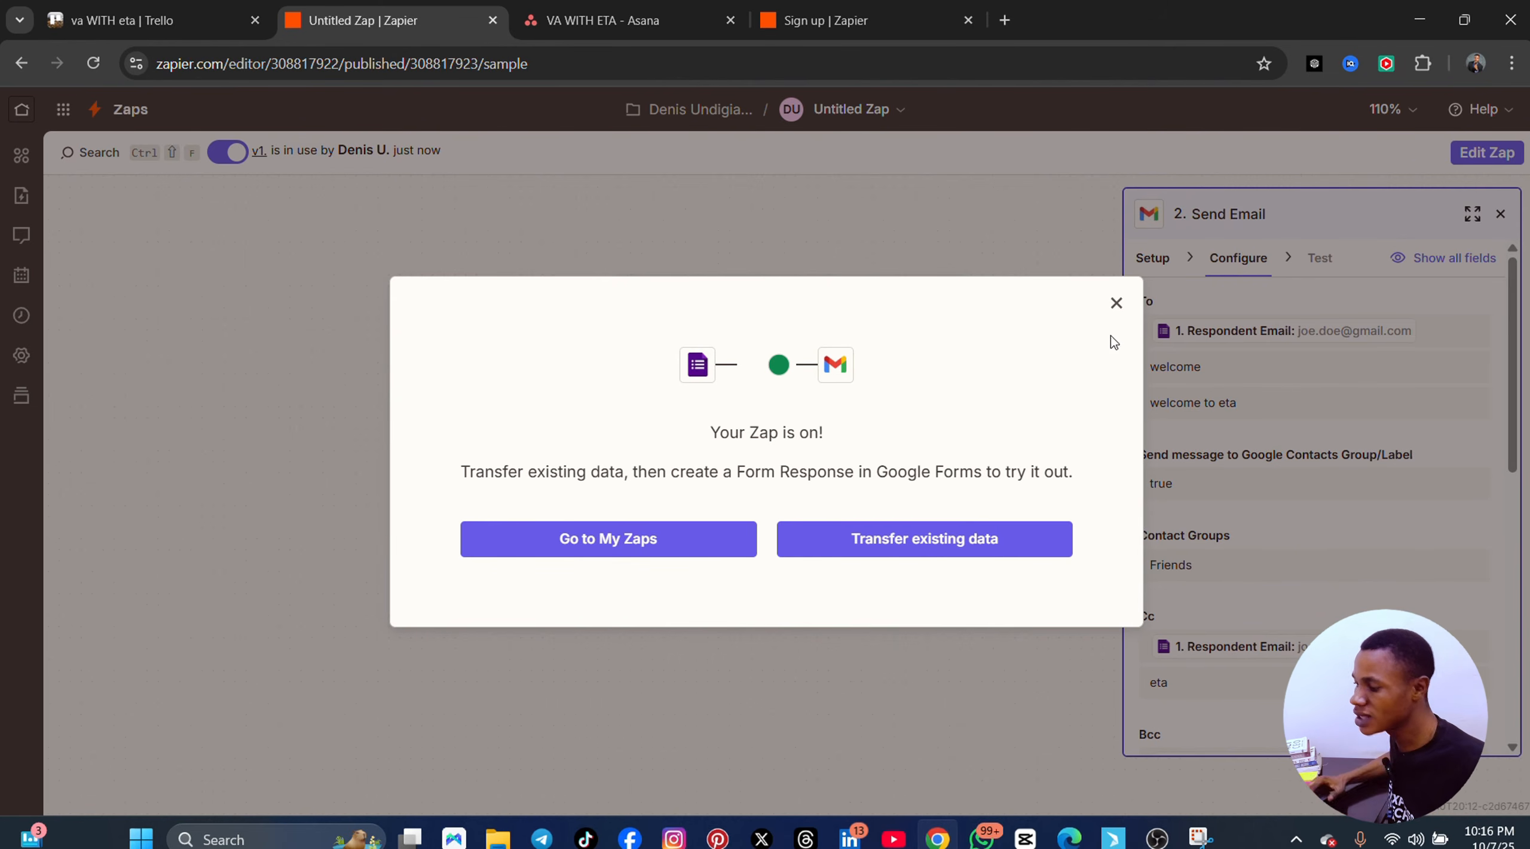
click(1116, 303)
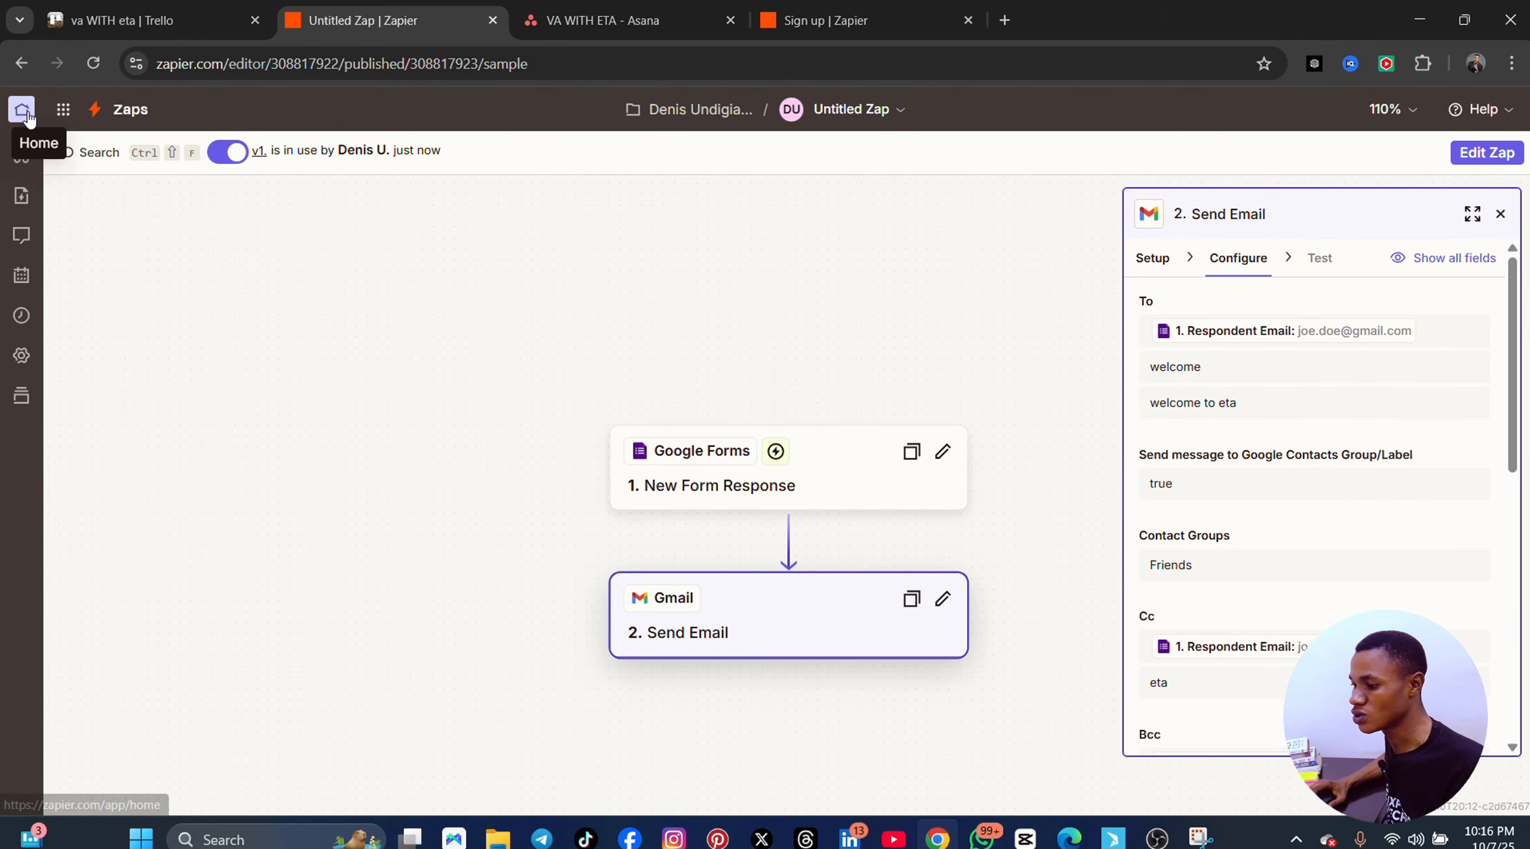
- Go to the Zaps overview from the published Zap and reload the page
click(59, 109)
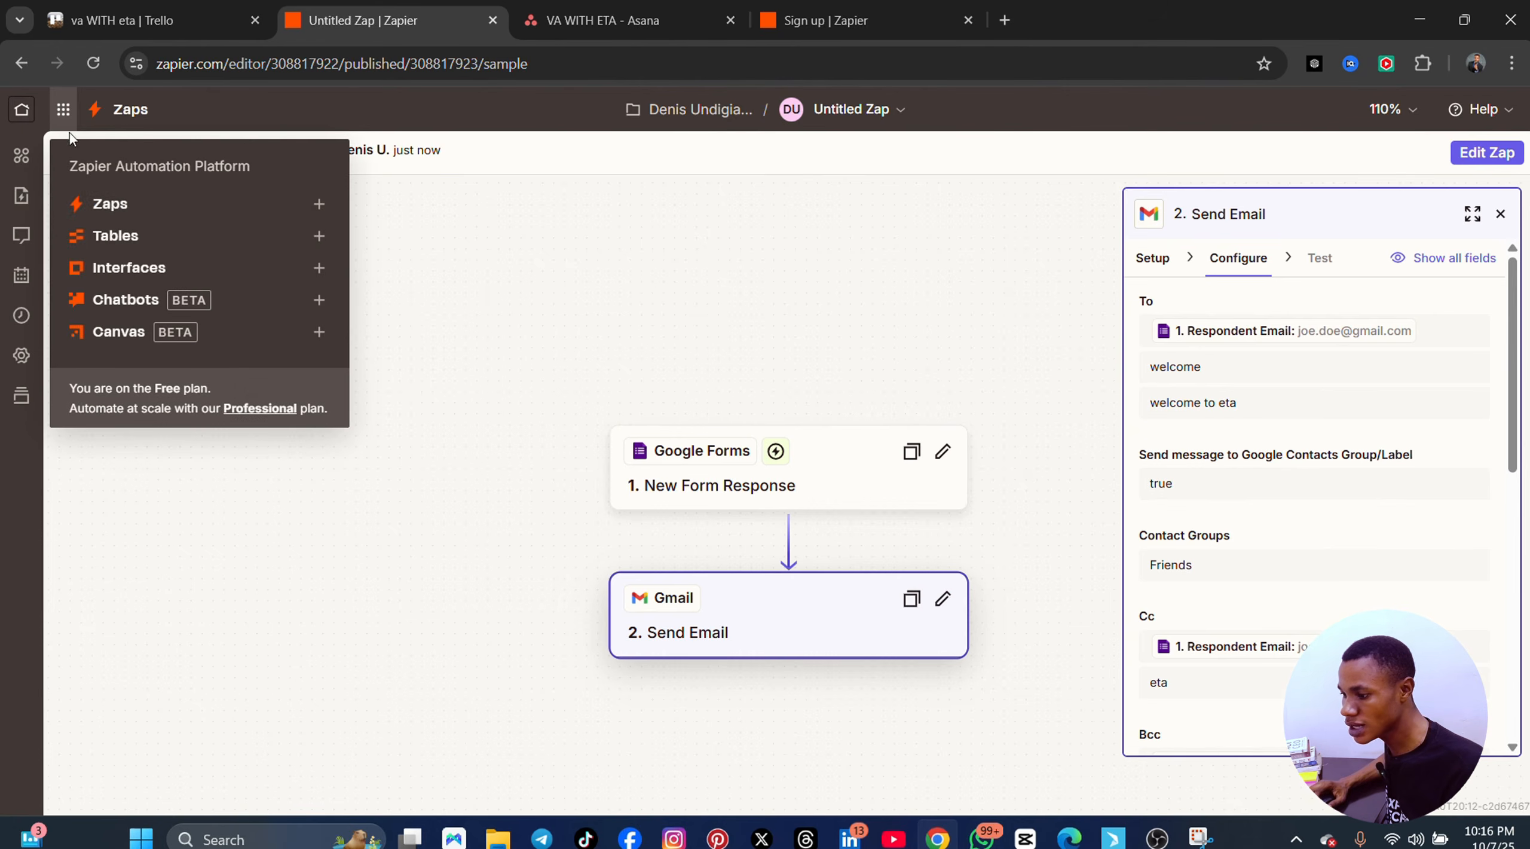
click(100, 198)
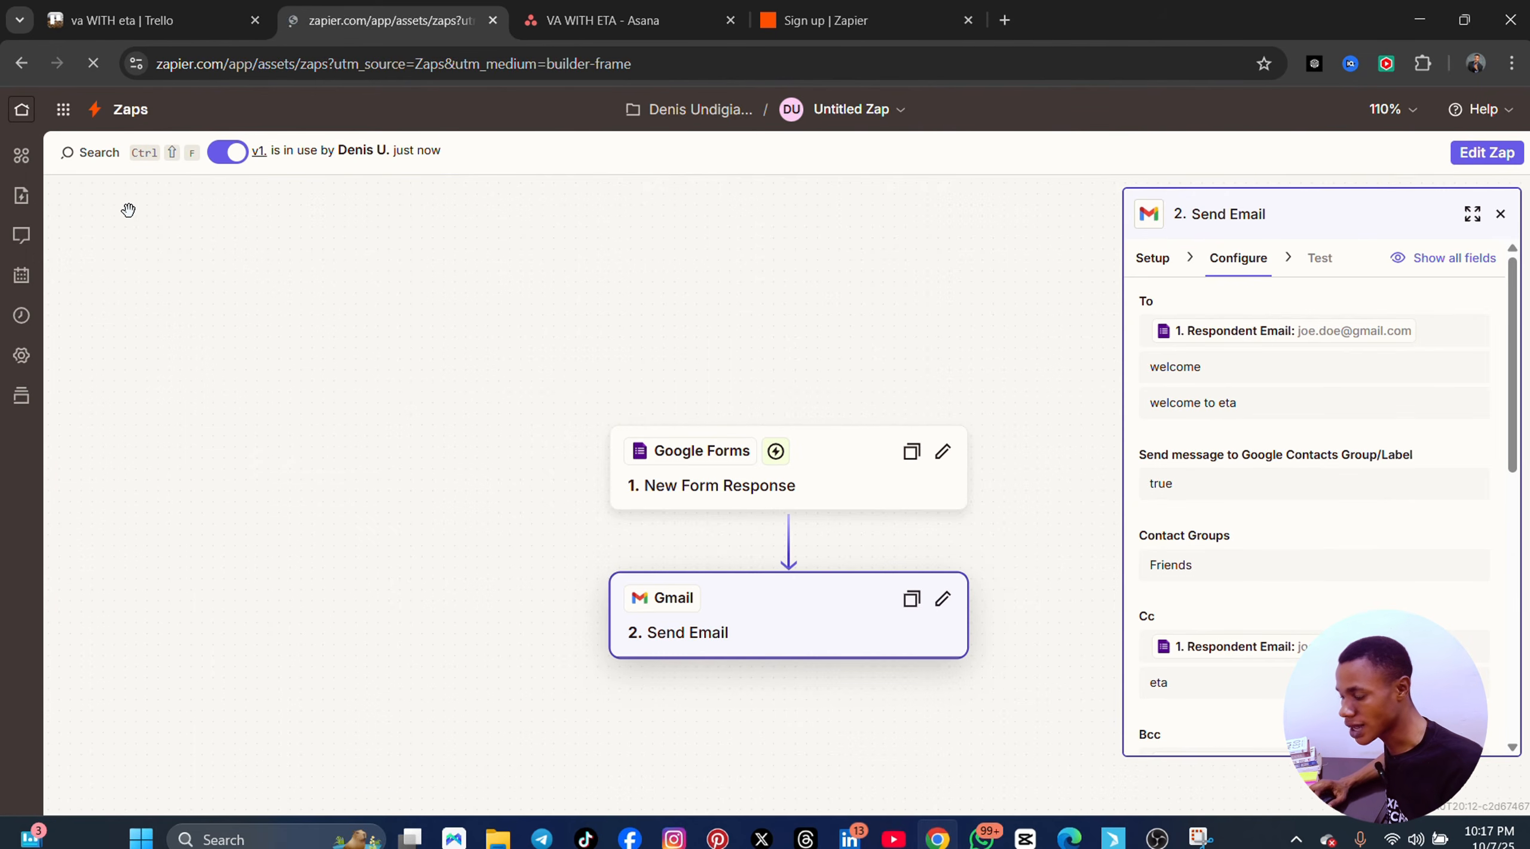
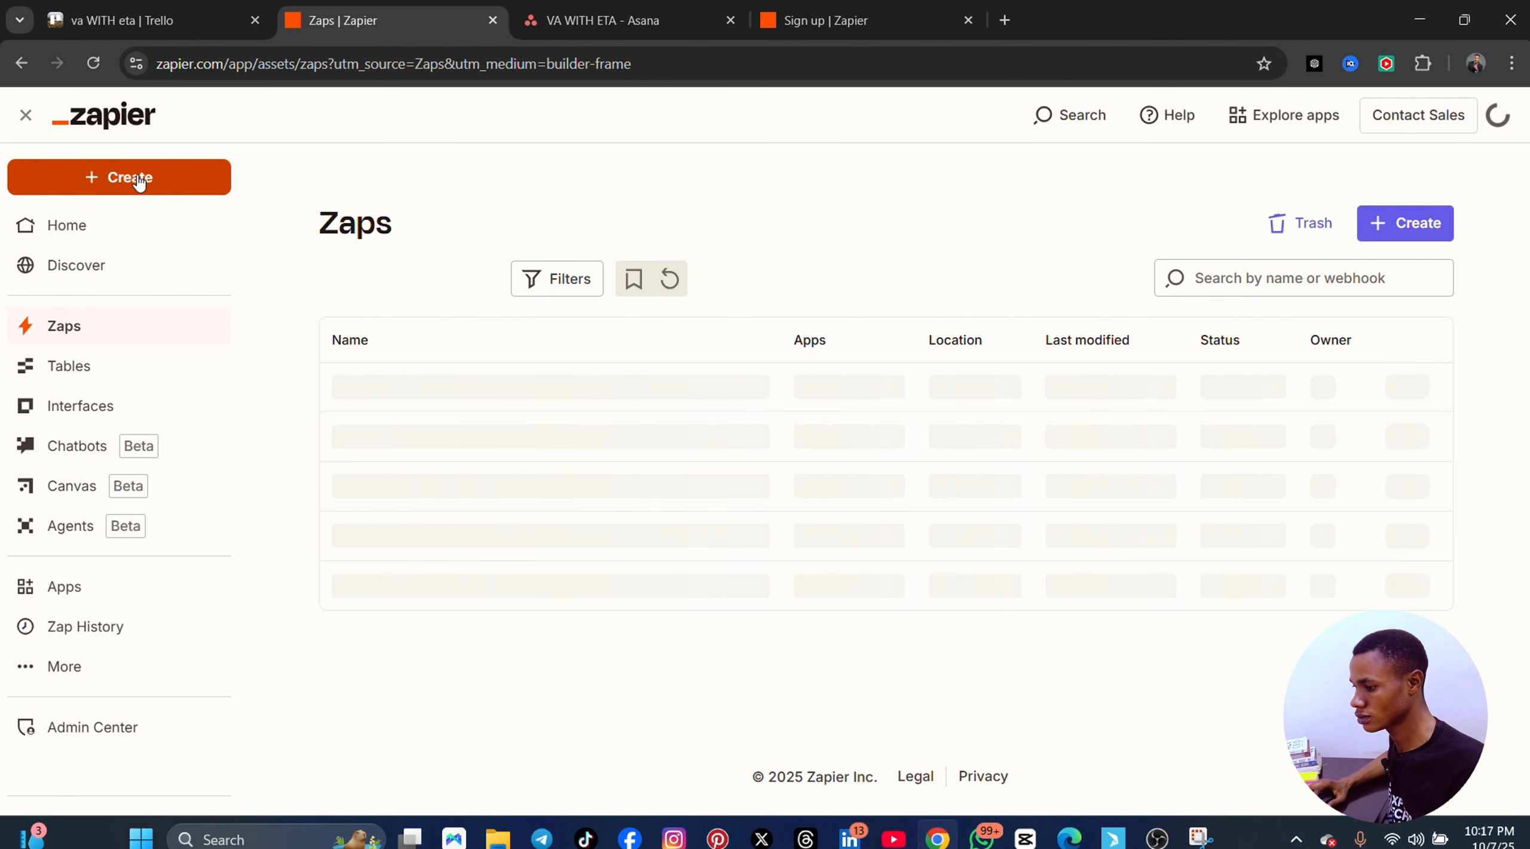
click(94, 63)
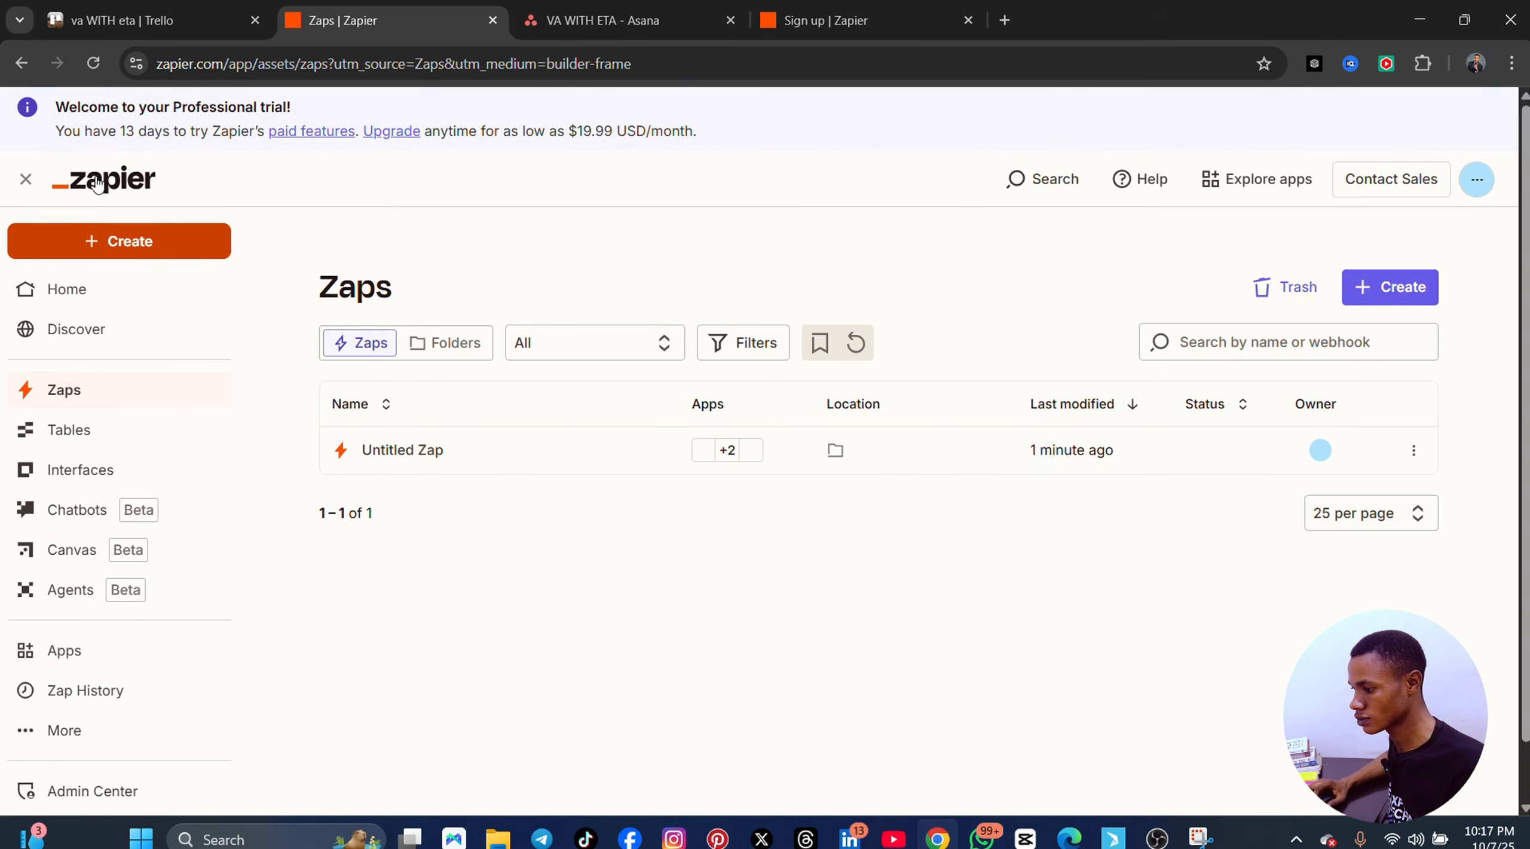
- Create a new Zap and rename it VA WITH ETA
click(95, 239)
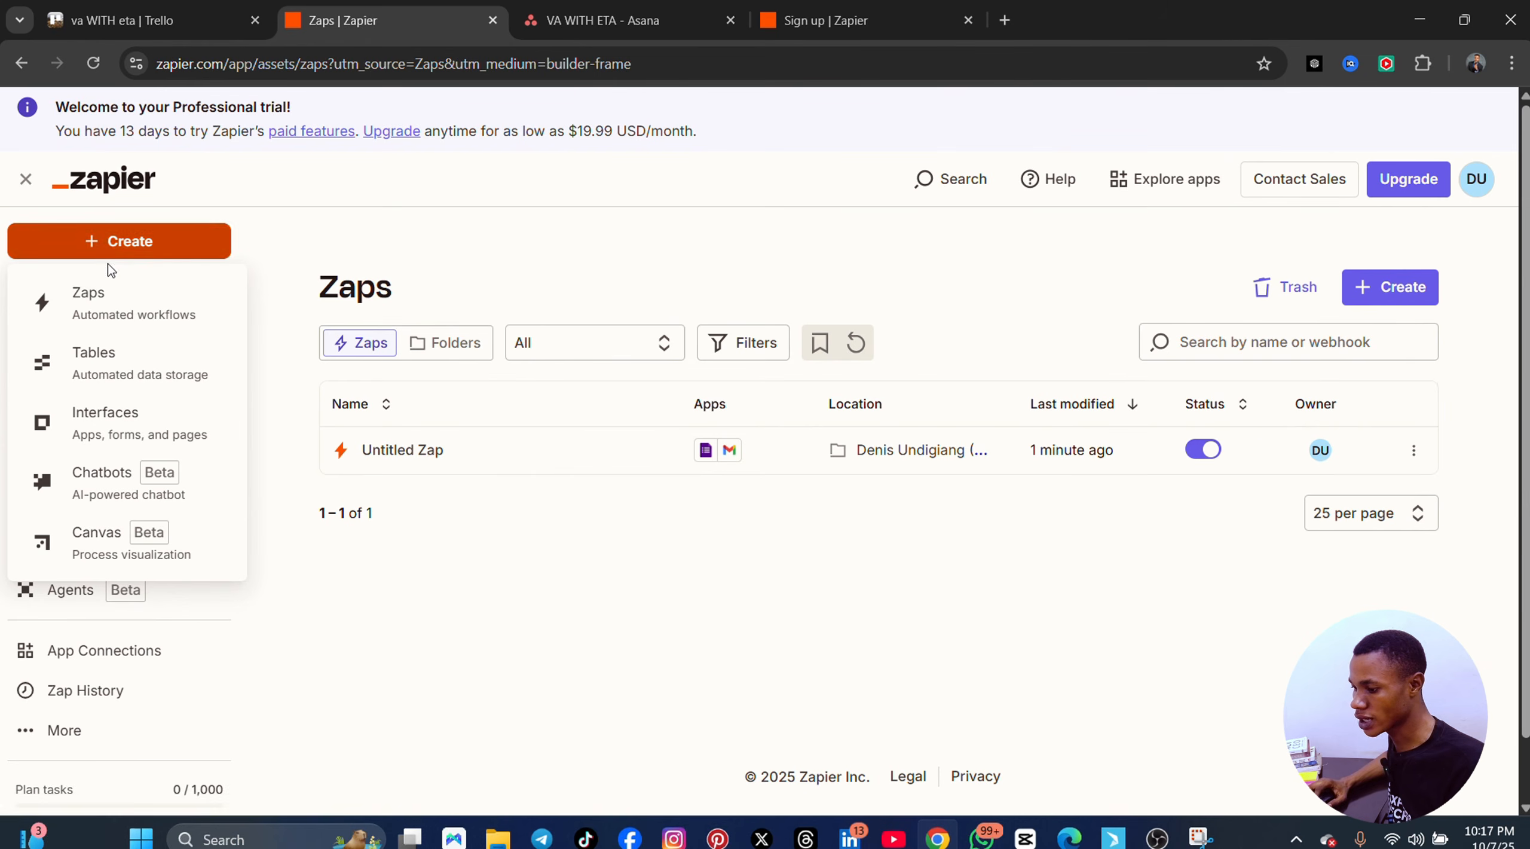
click(107, 313)
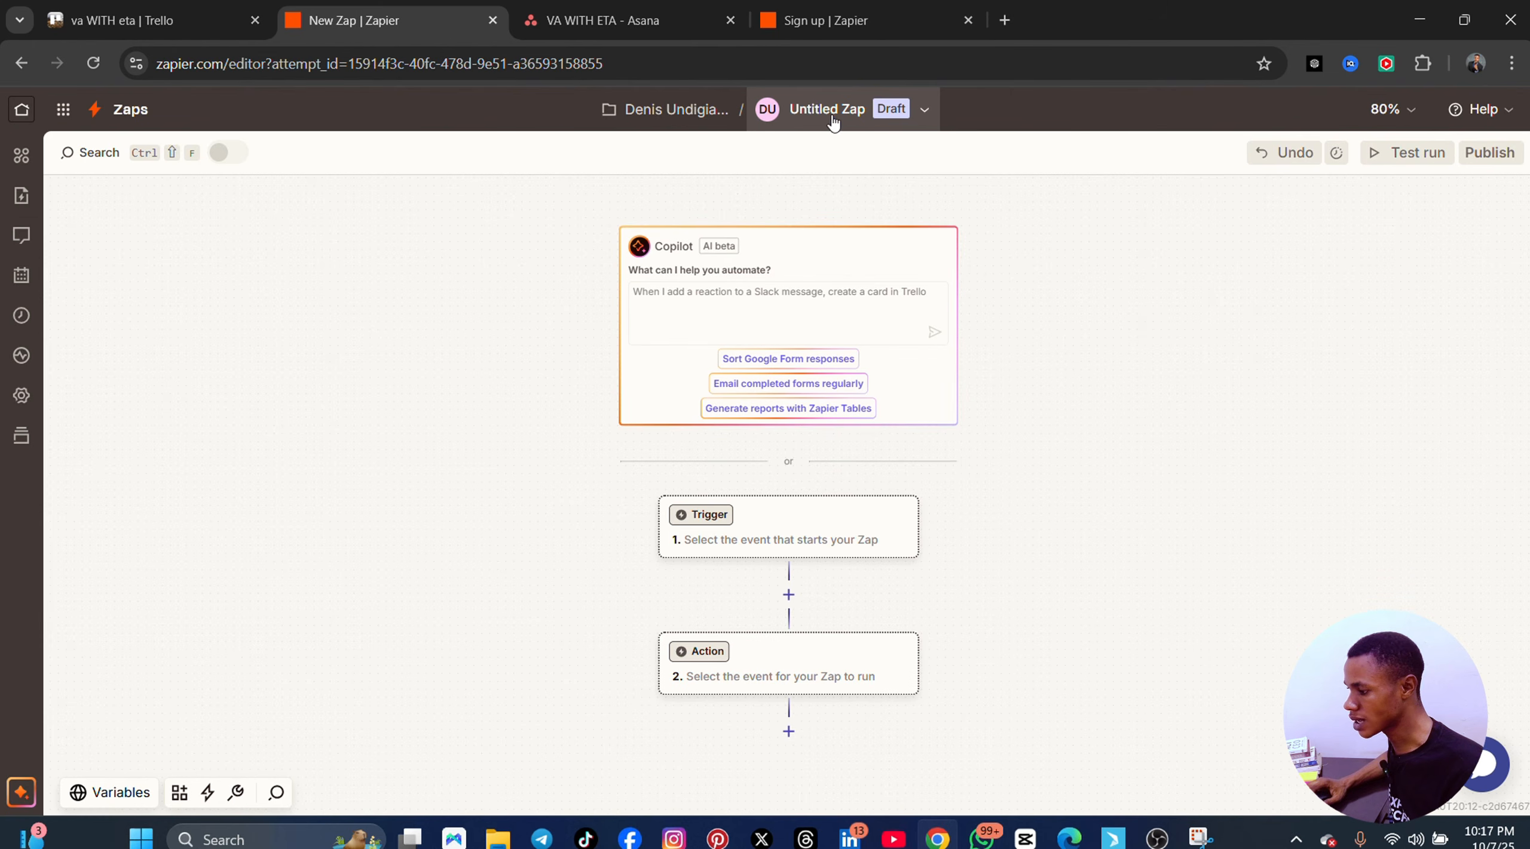
click(915, 110)
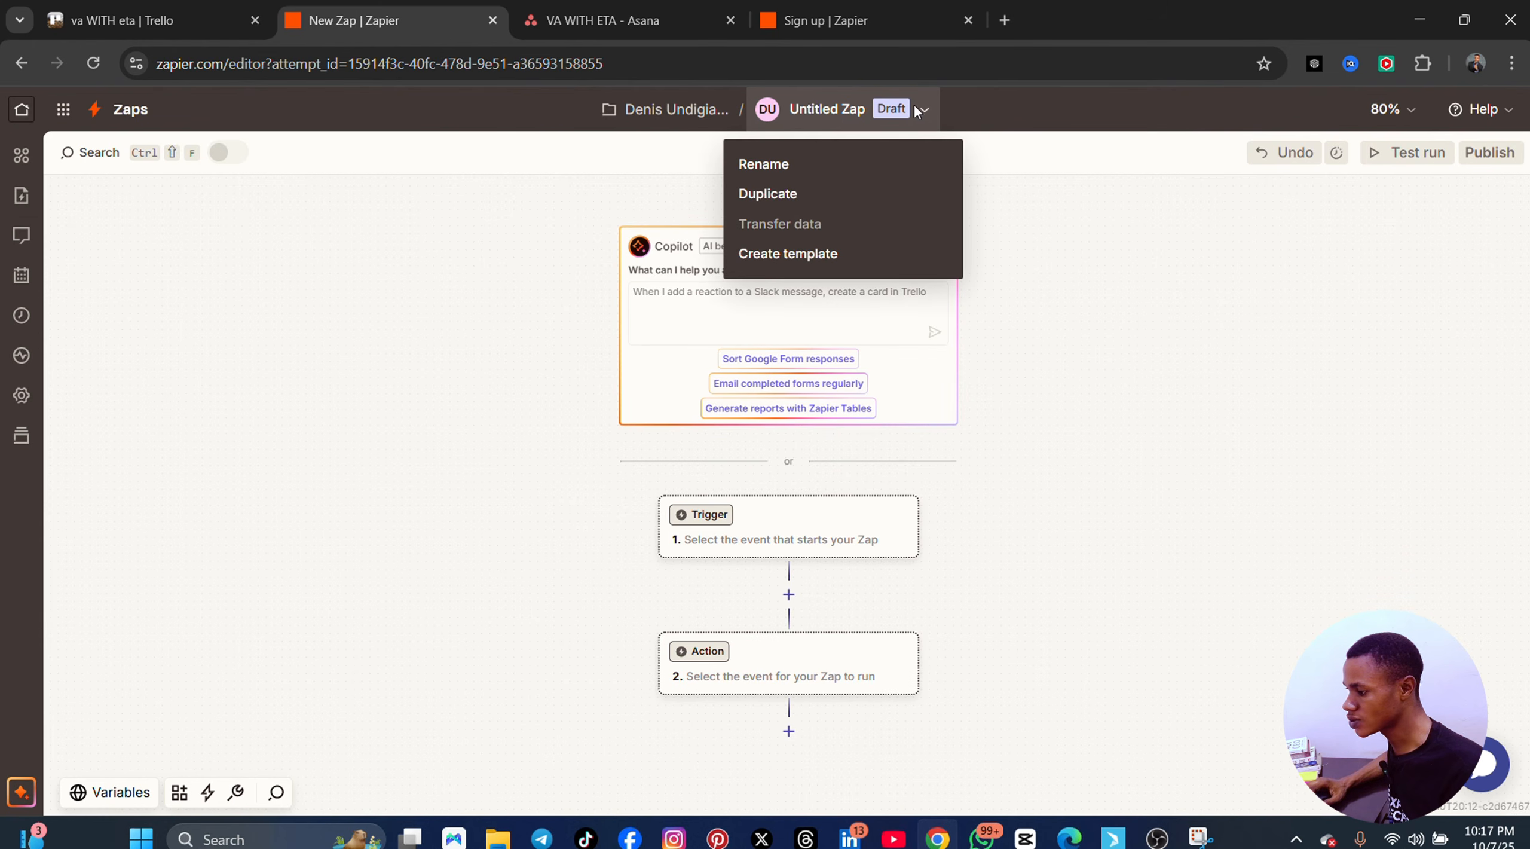
click(790, 163)
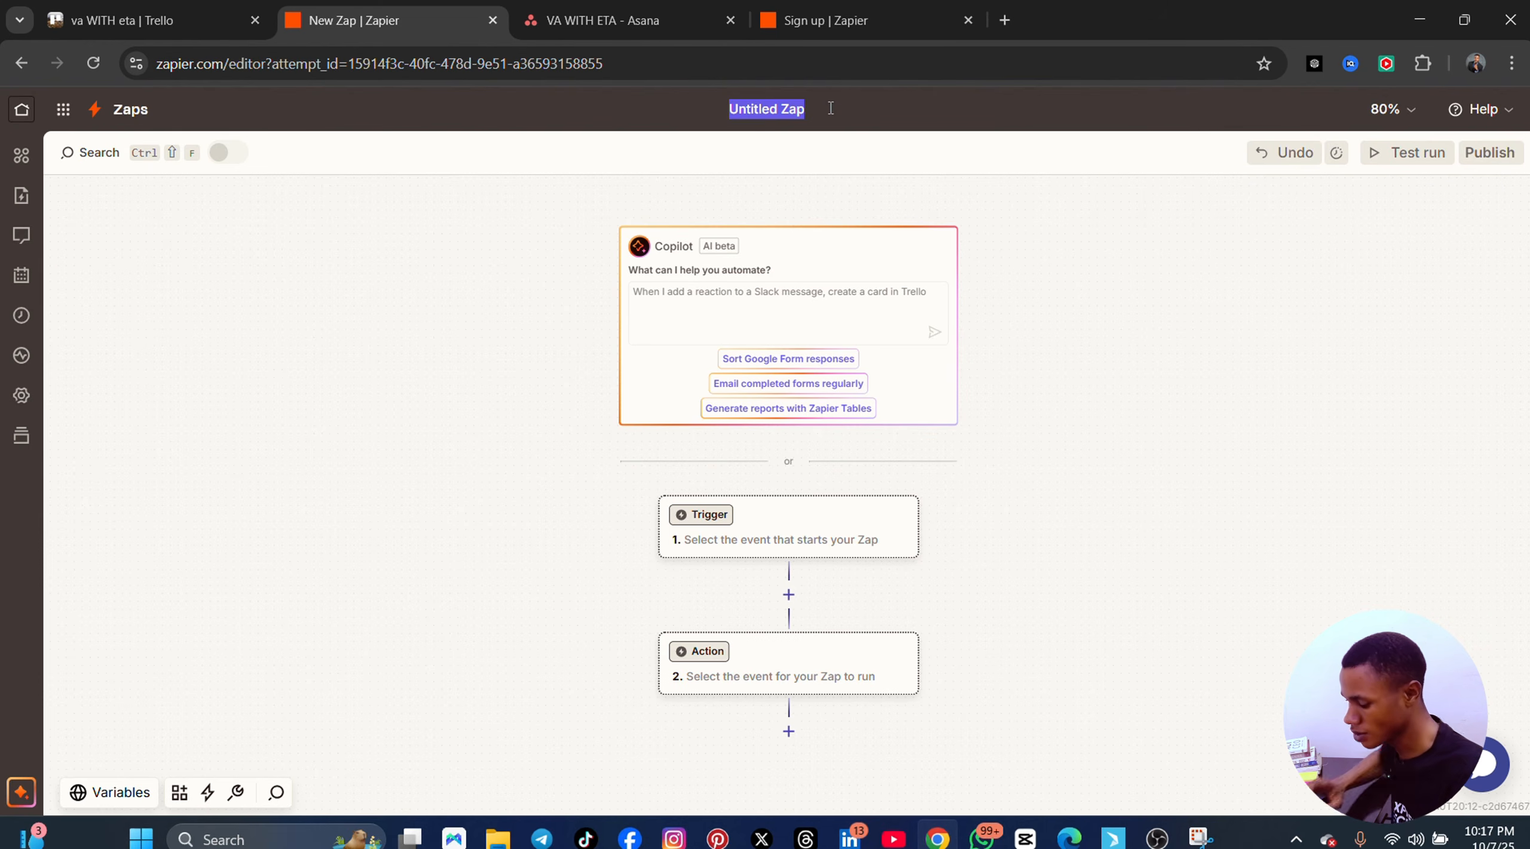
text(VA WITH ETA)
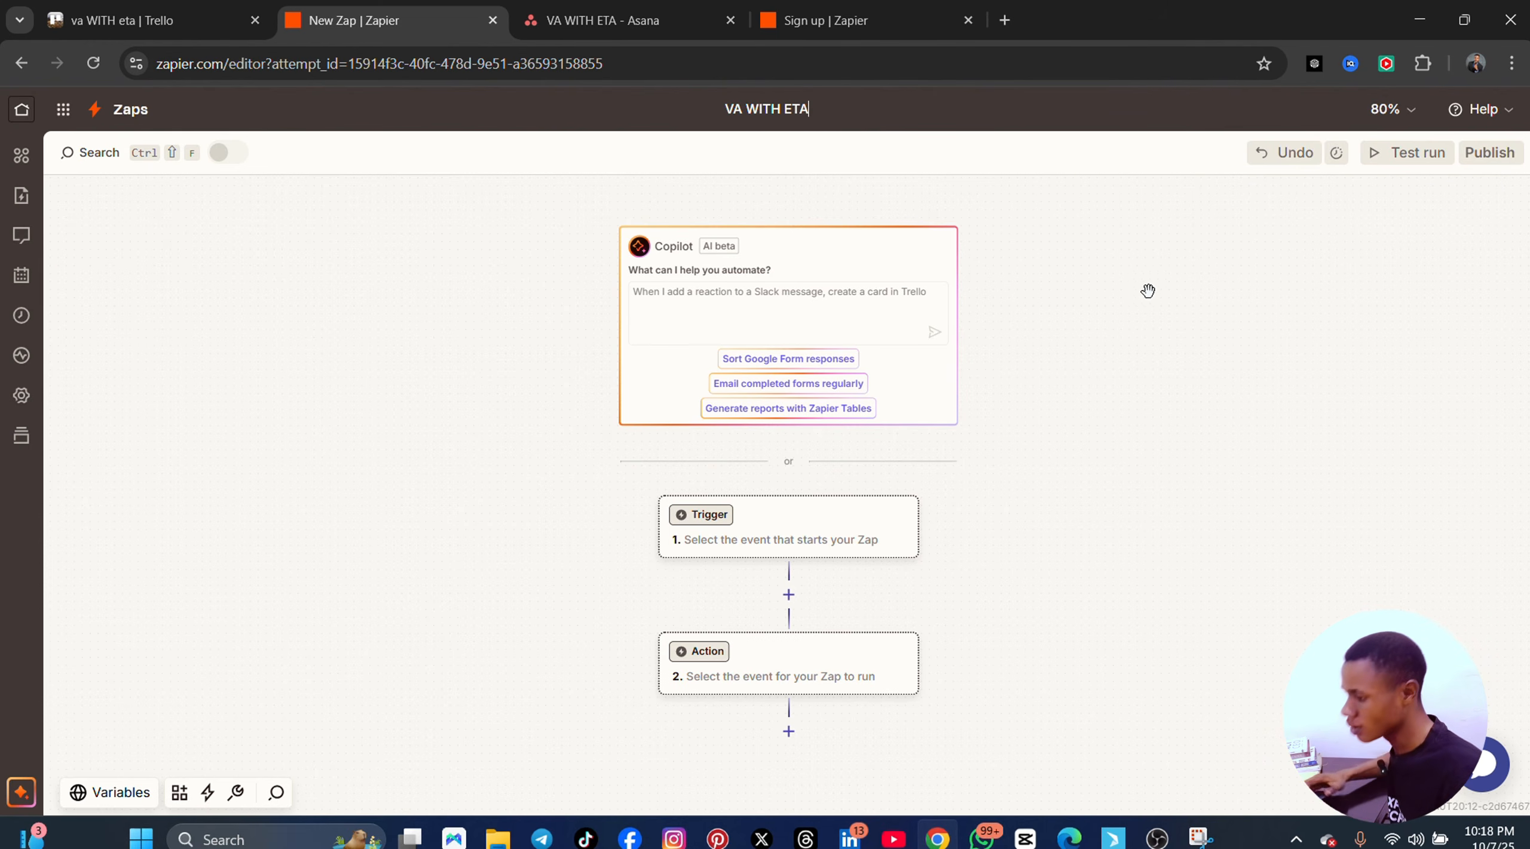
click(715, 521)
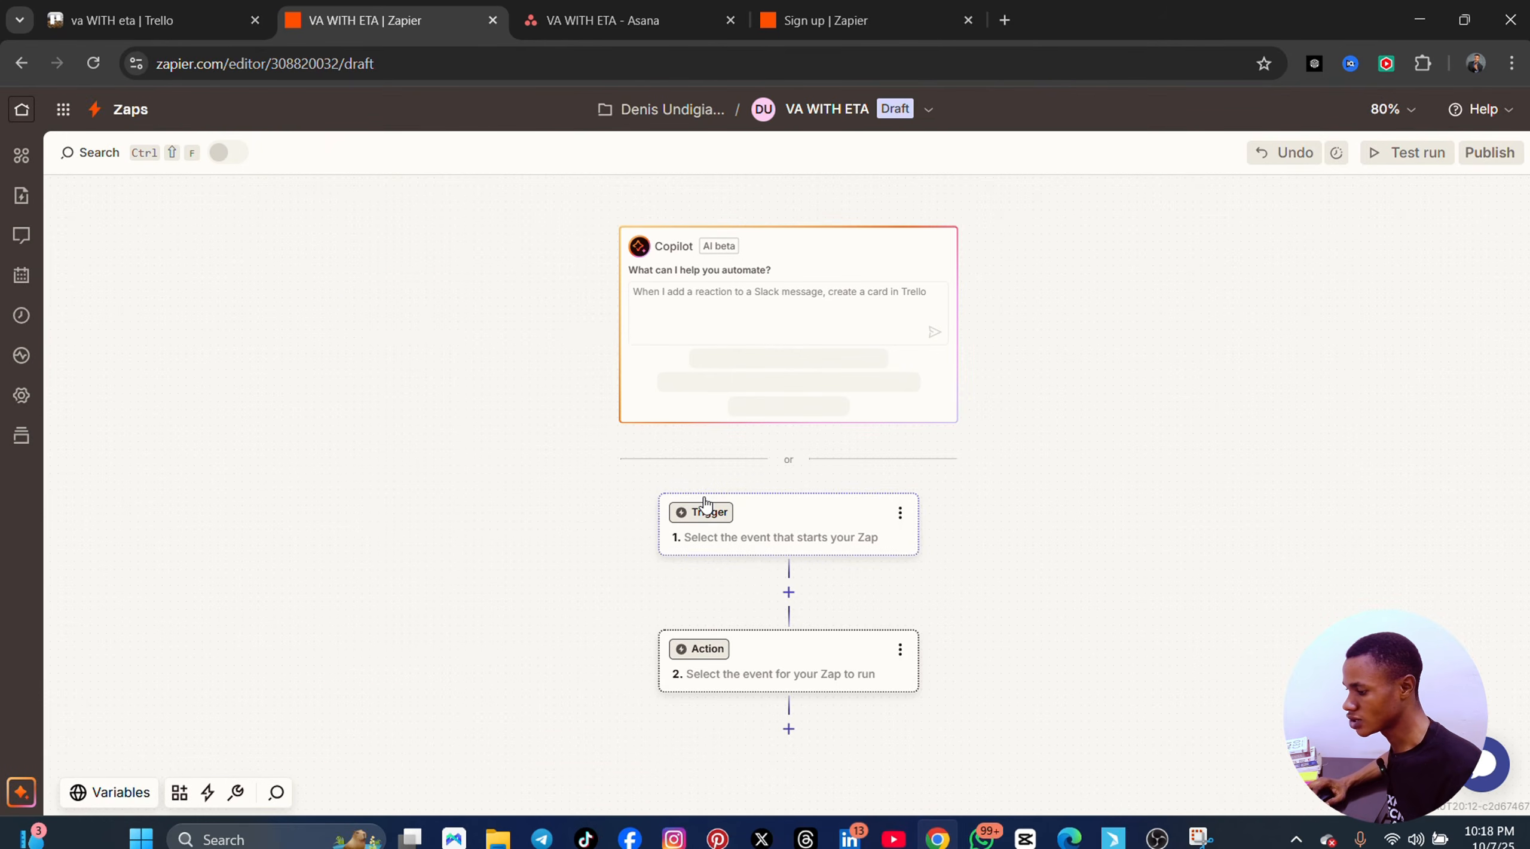
- Set the trigger to Google Drive with the New File event
click(715, 522)
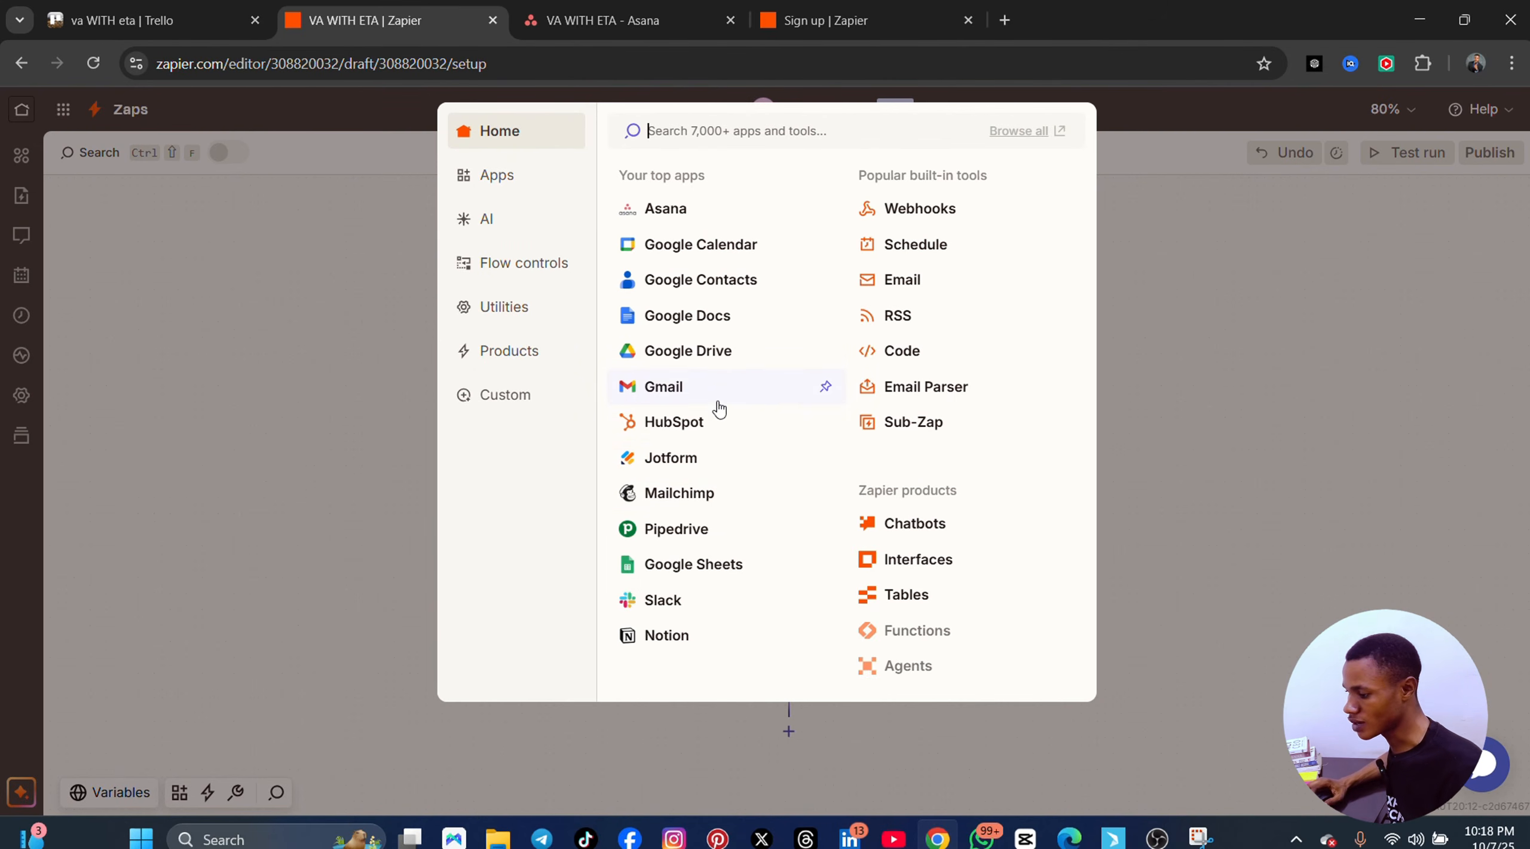
click(697, 352)
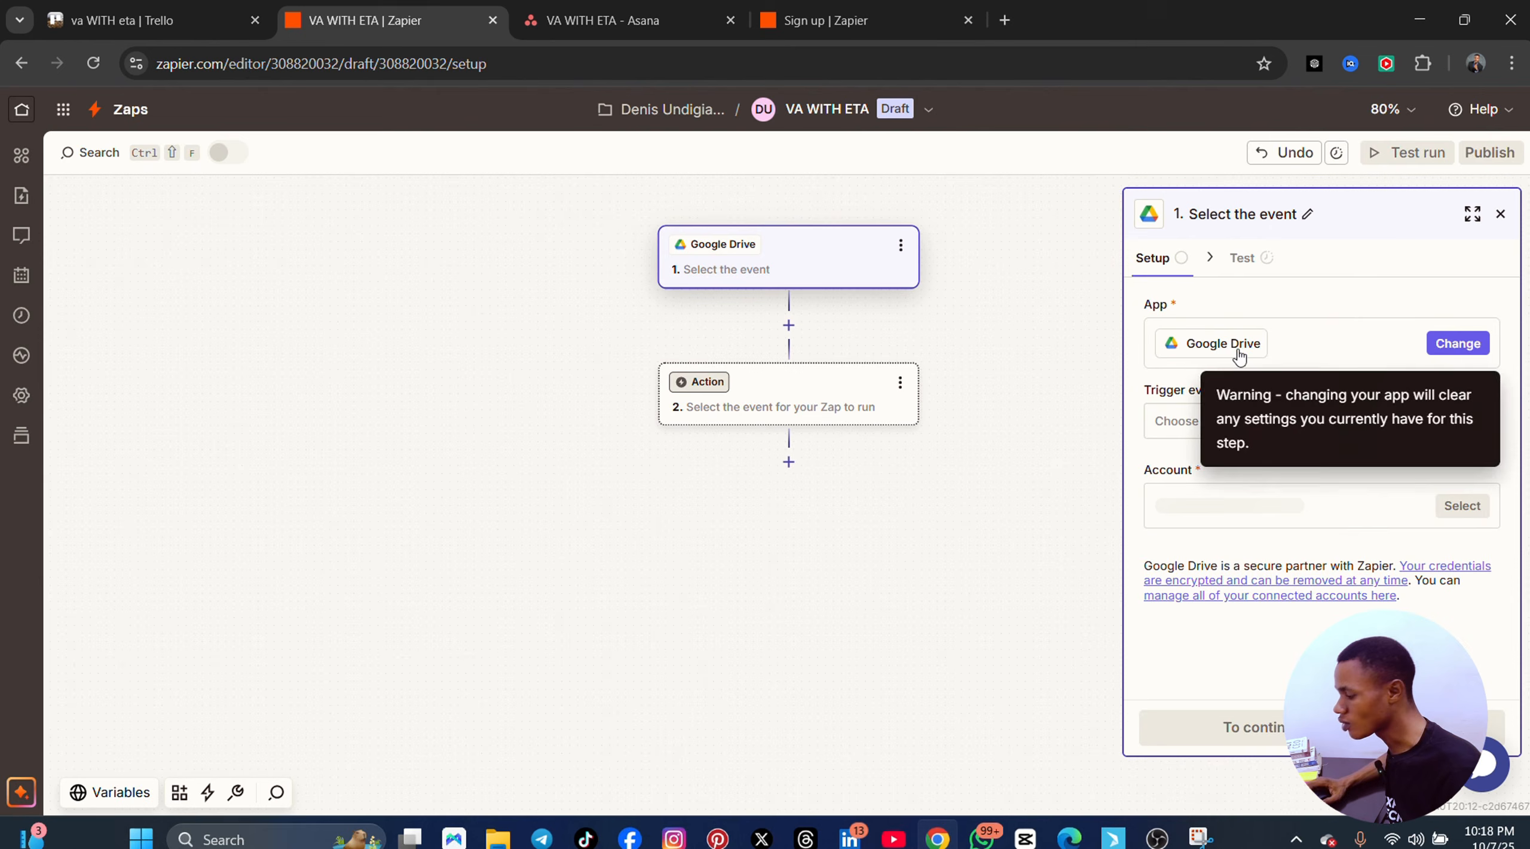
click(1456, 344)
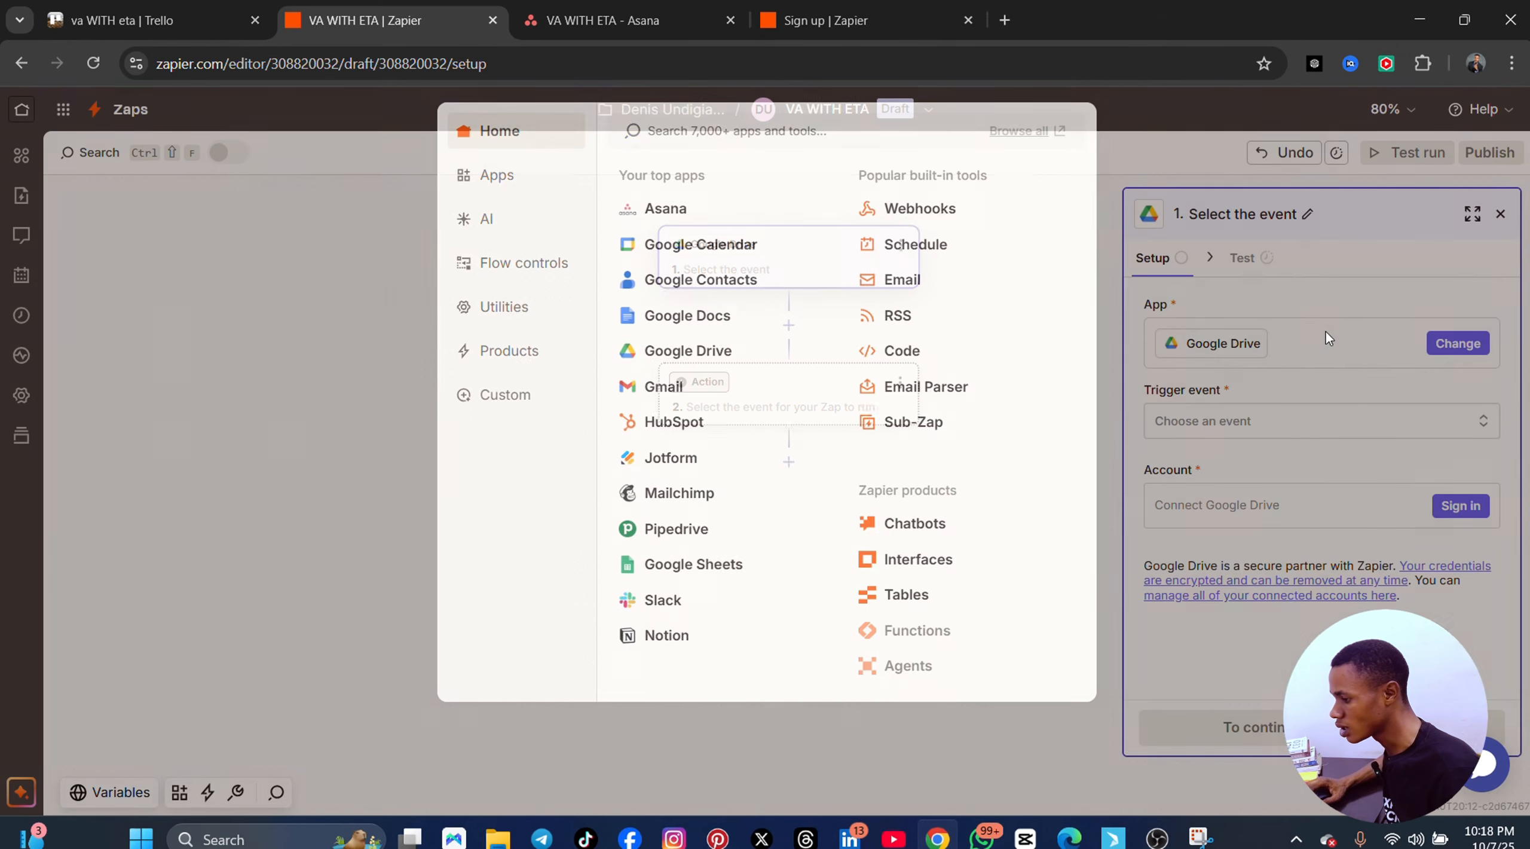
click(1325, 331)
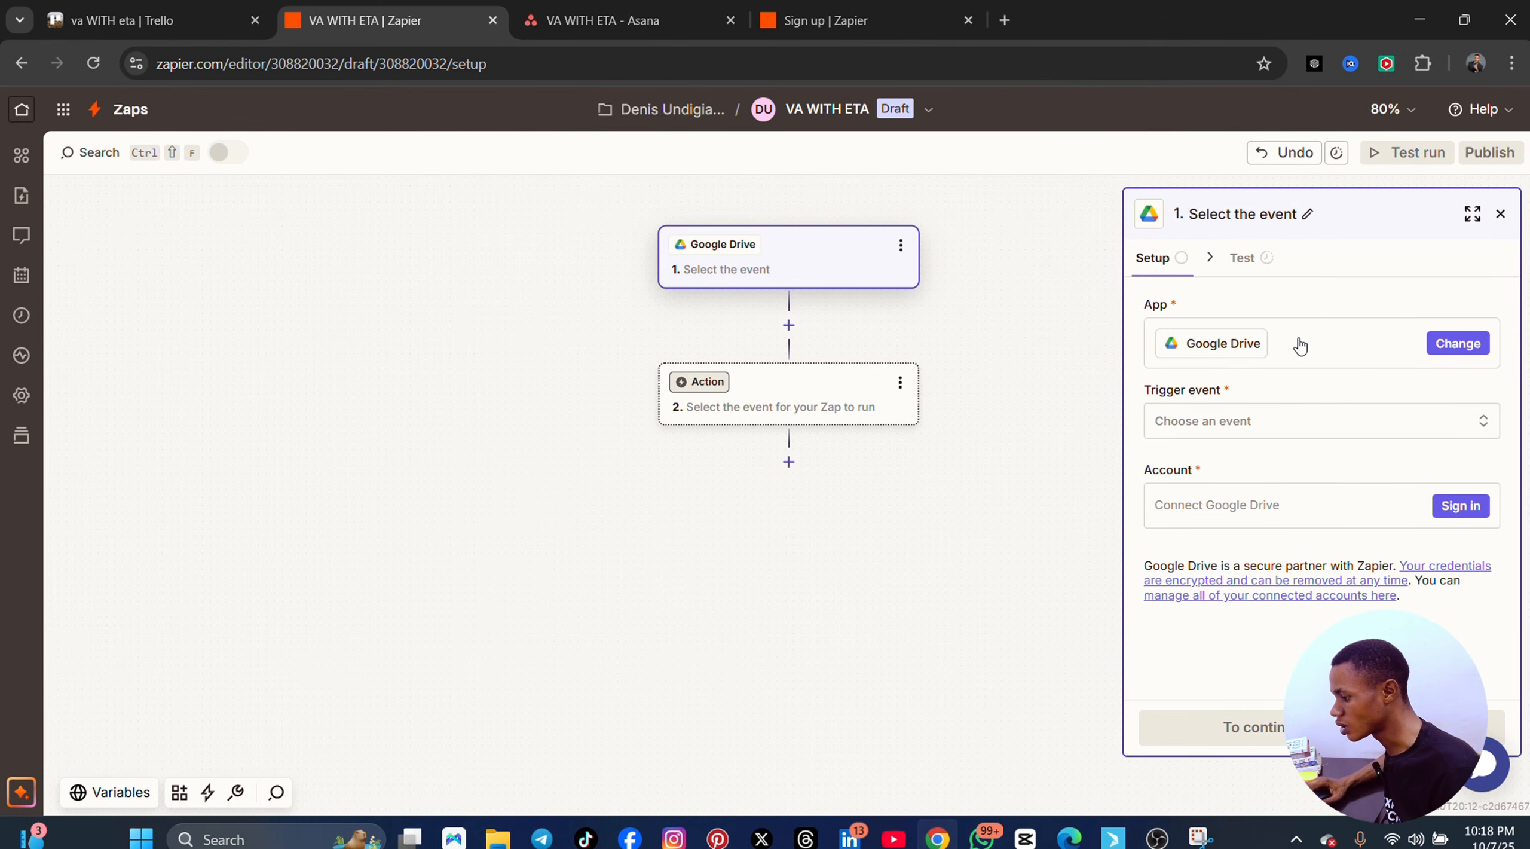
click(1300, 429)
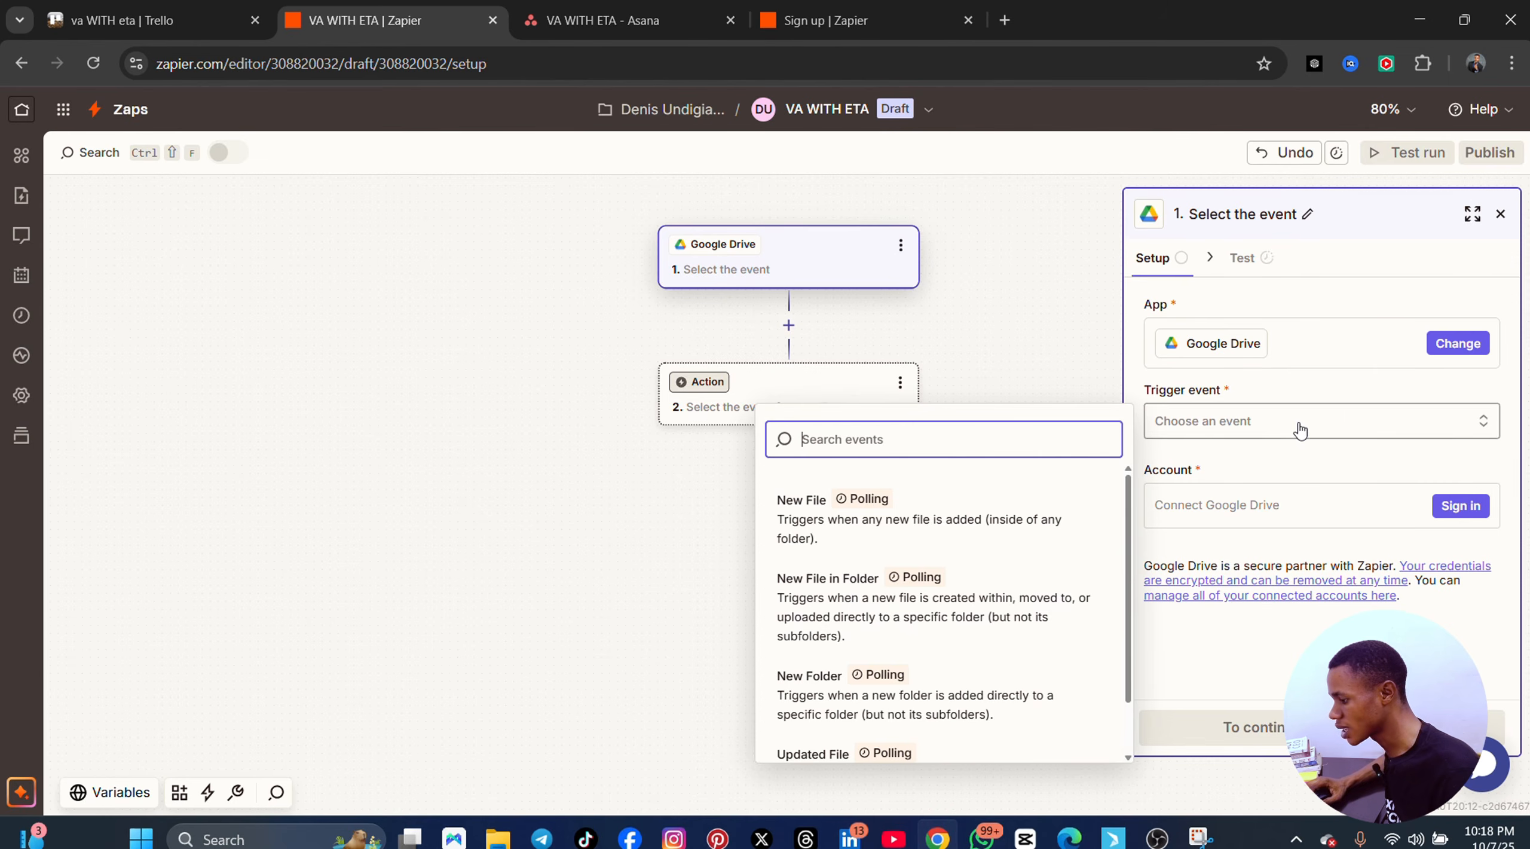
click(902, 526)
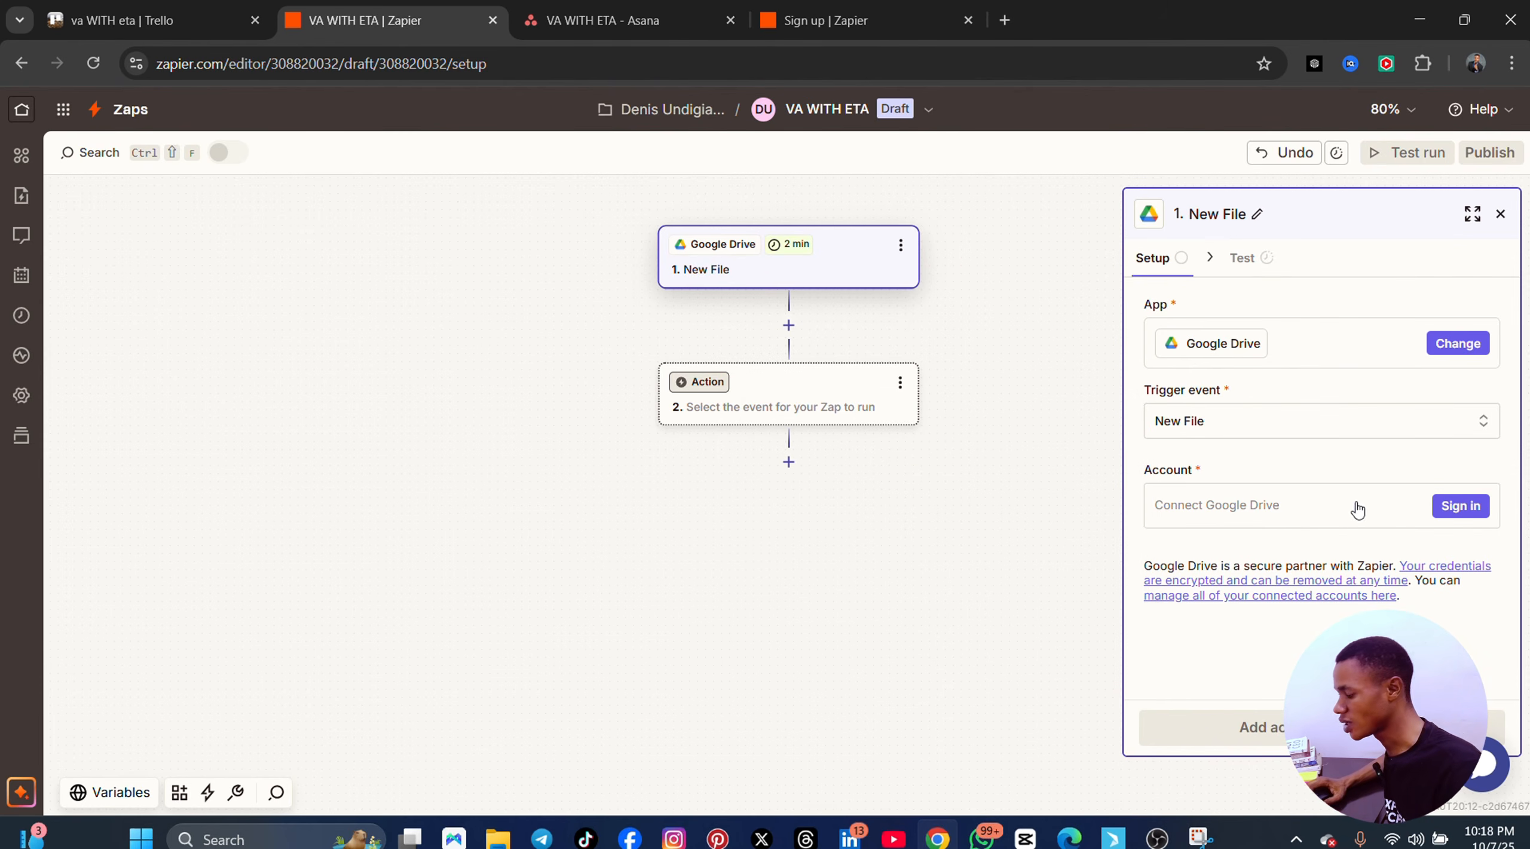
- Connect the Google Drive account to the trigger, set its Drive to My Google Drive, and continue to the test stage
click(1462, 507)
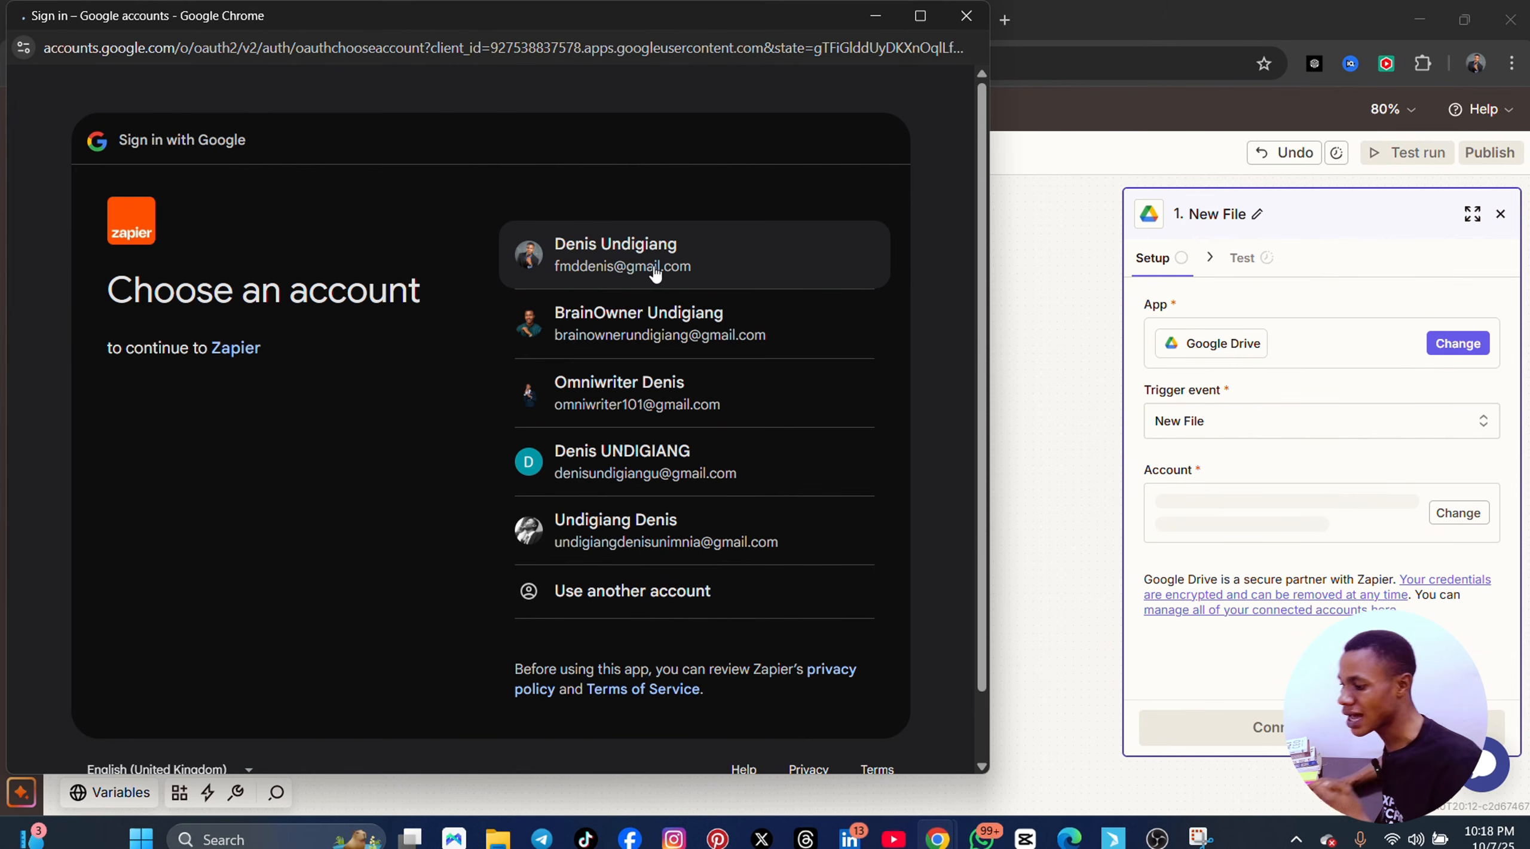
click(717, 264)
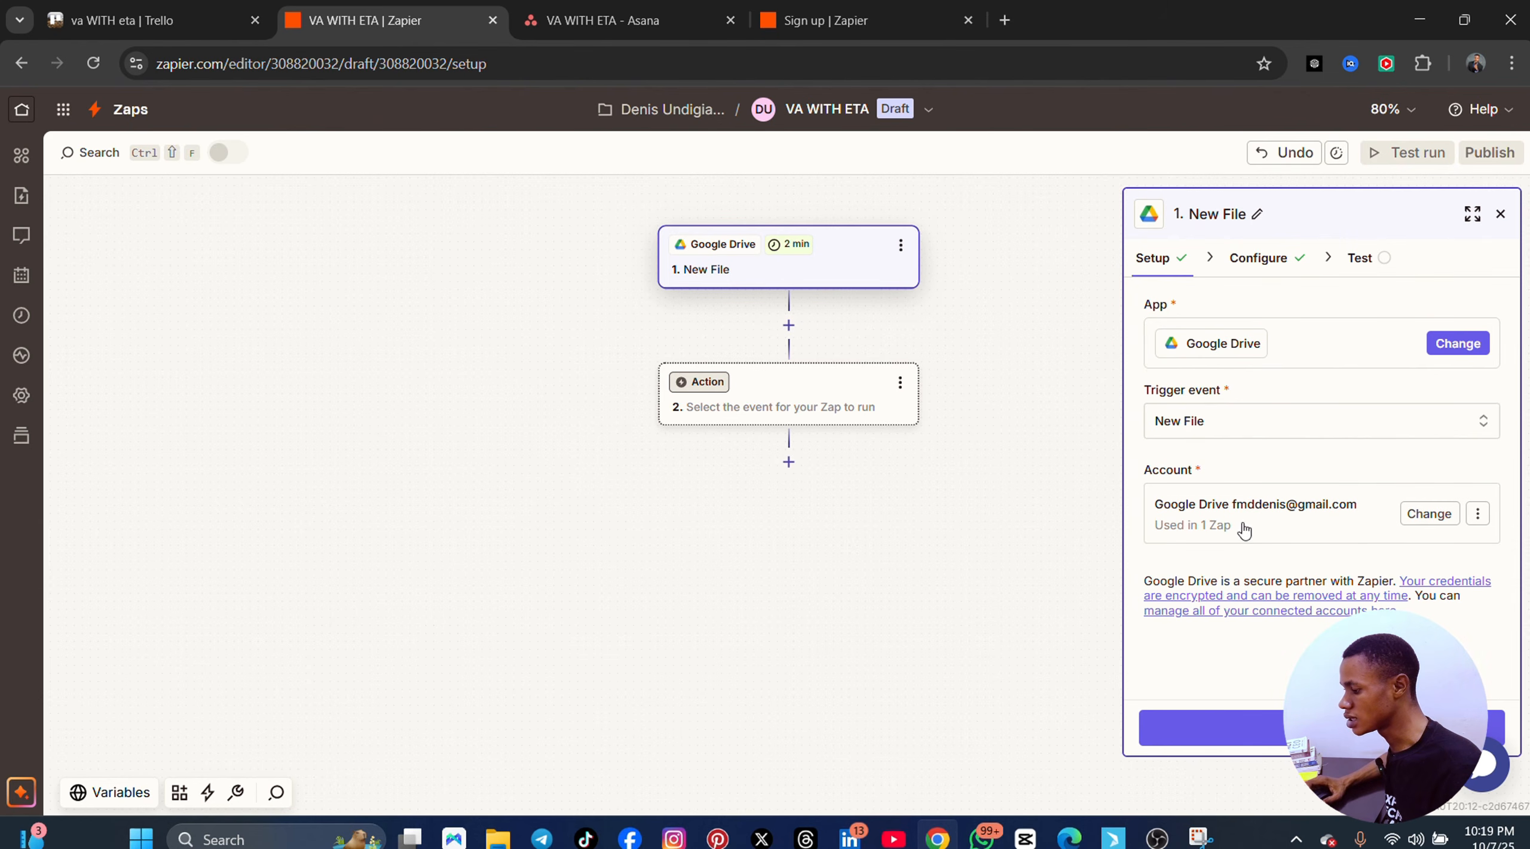
click(1303, 728)
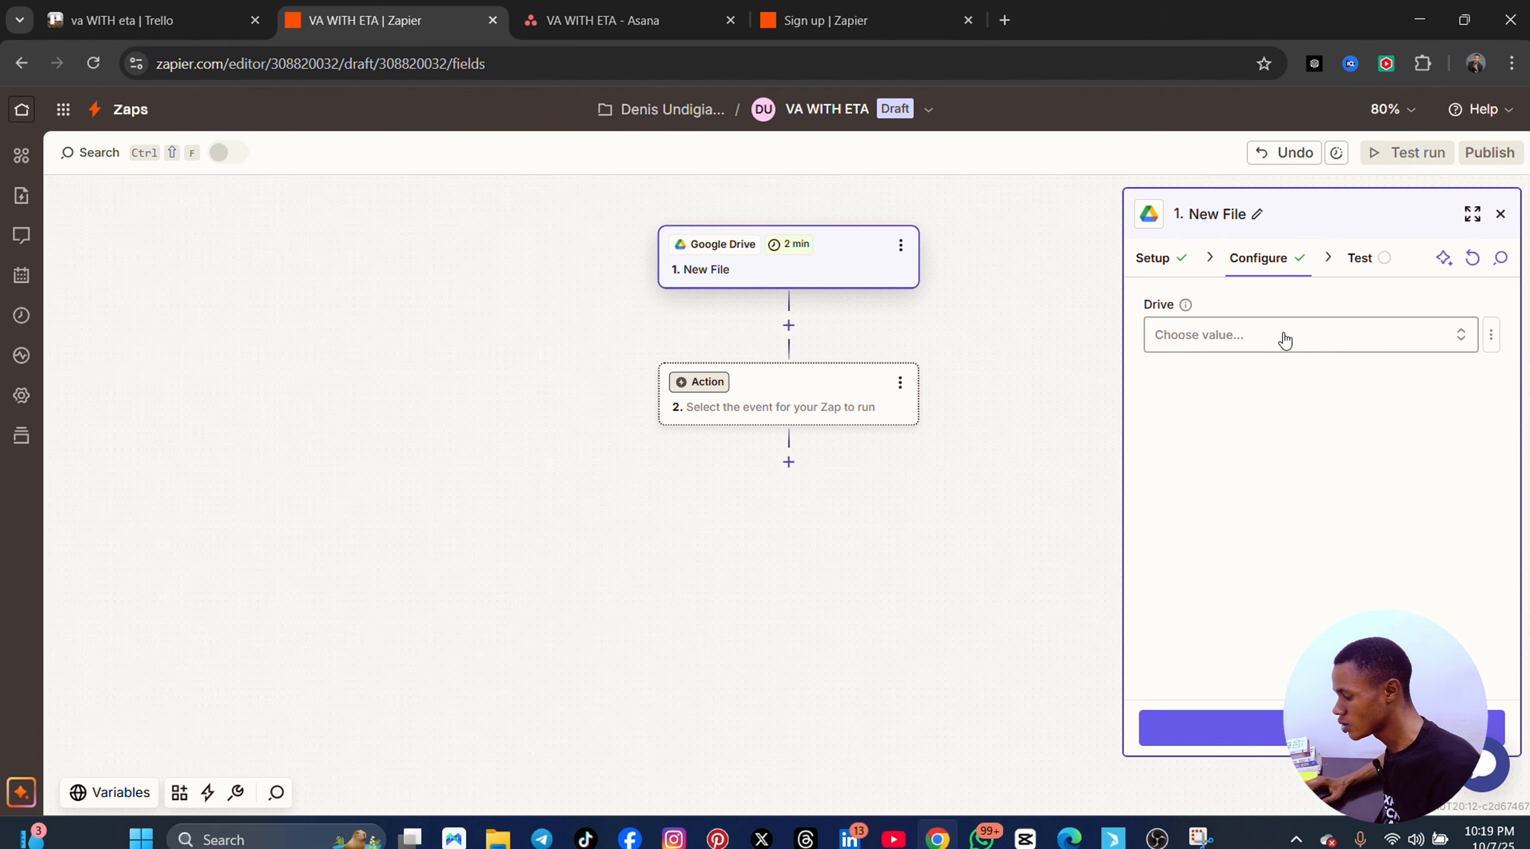
click(1350, 343)
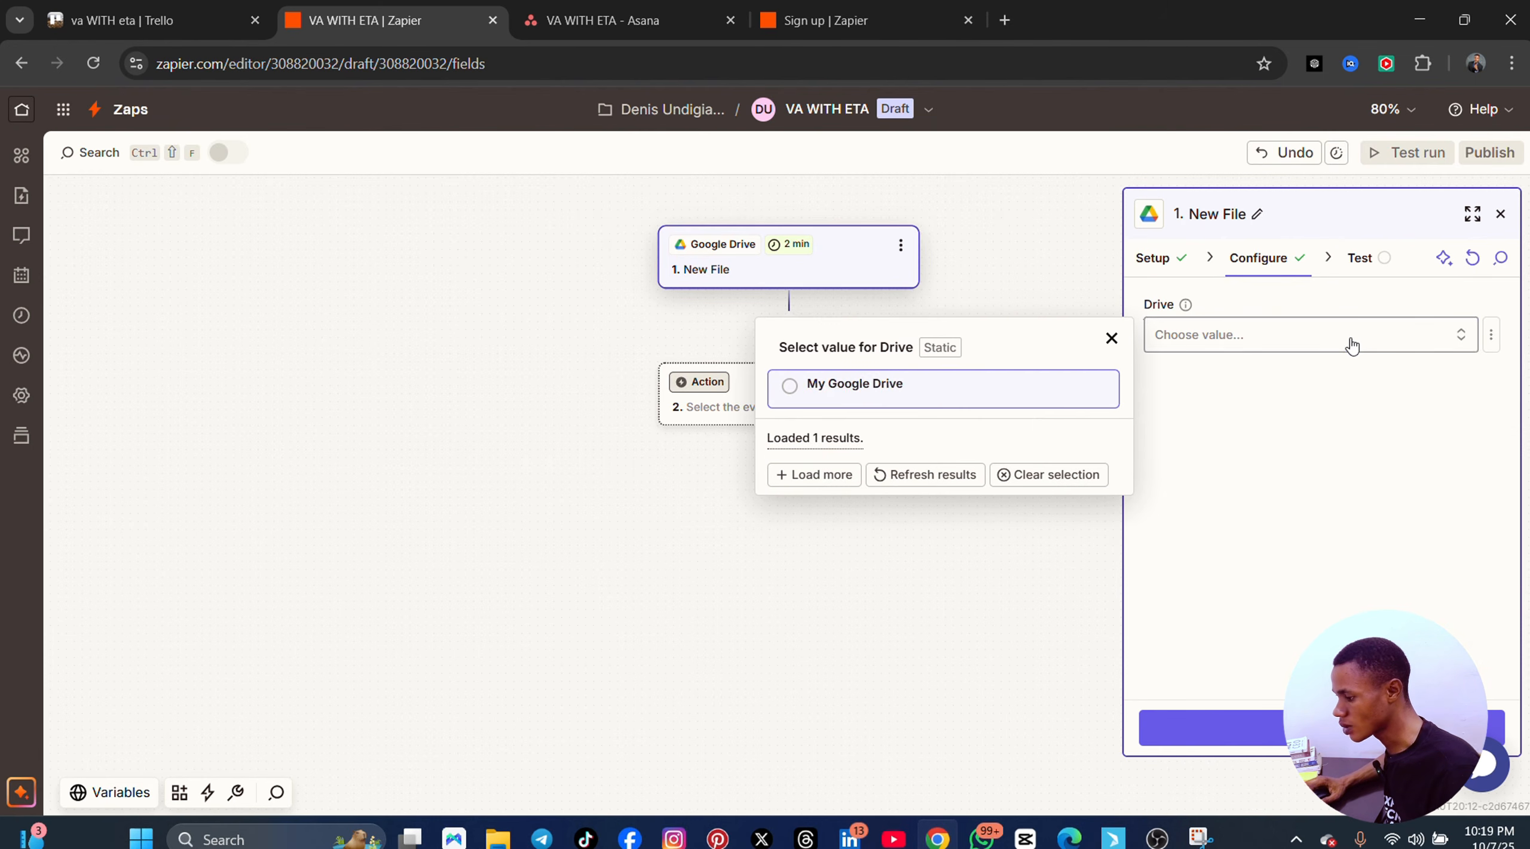
click(798, 384)
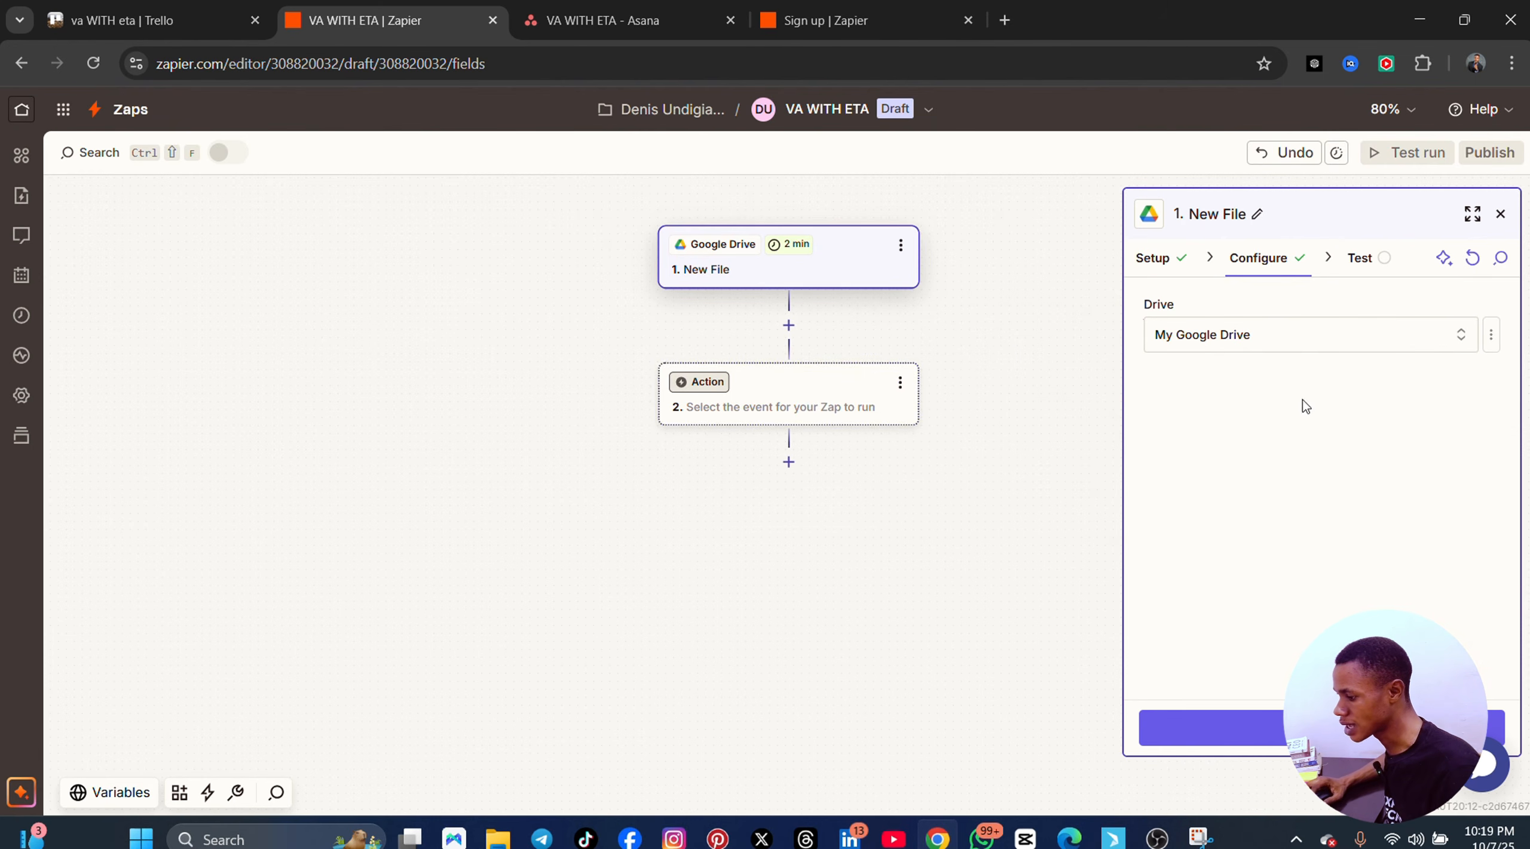
click(1213, 727)
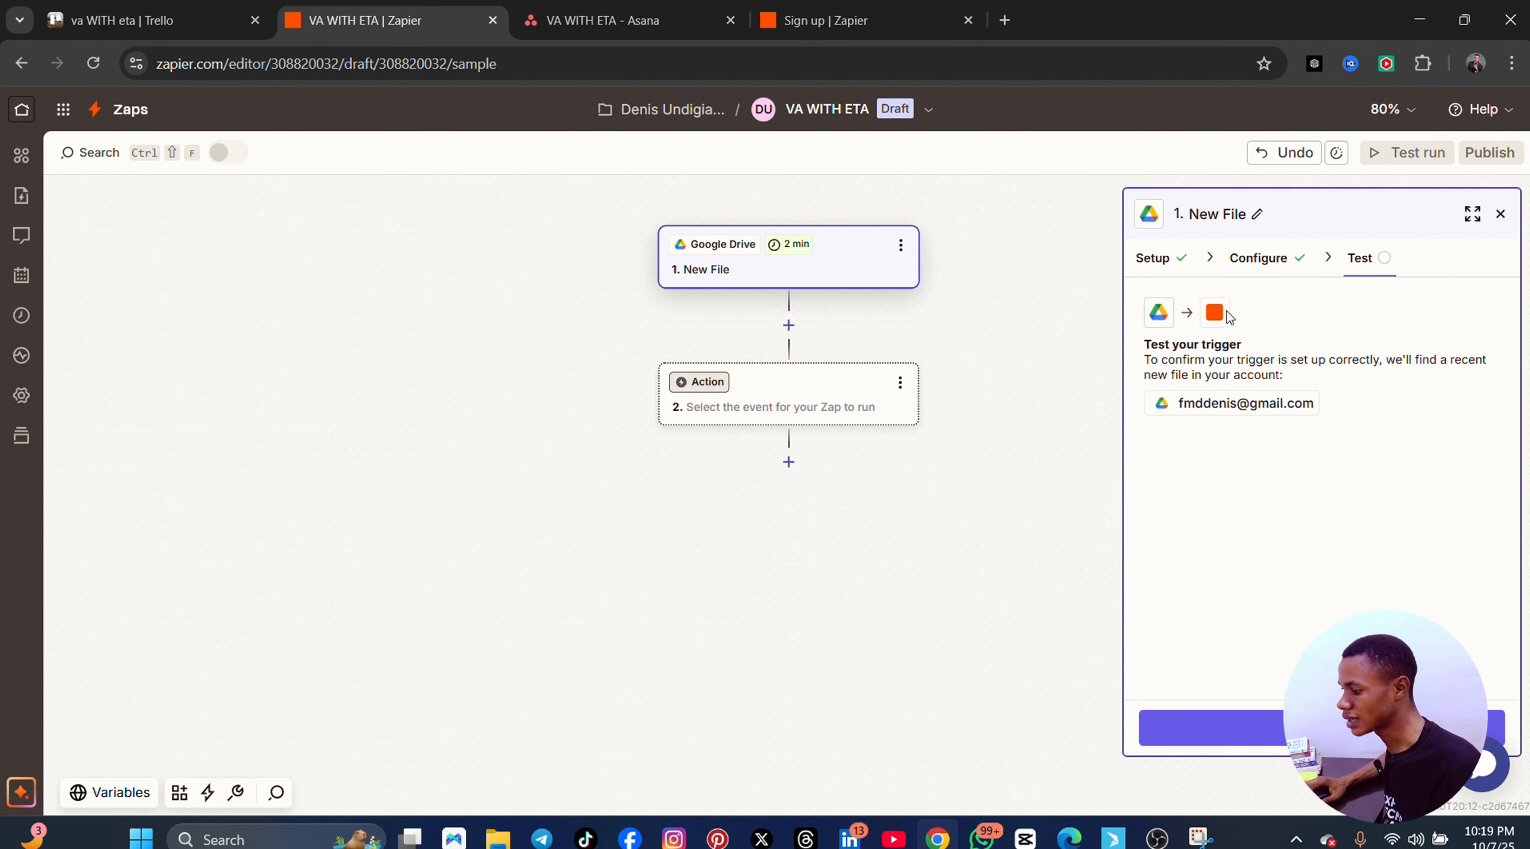
- Test the New File trigger, continue with the New File C record, and dismiss the app chooser for the next step
click(1322, 727)
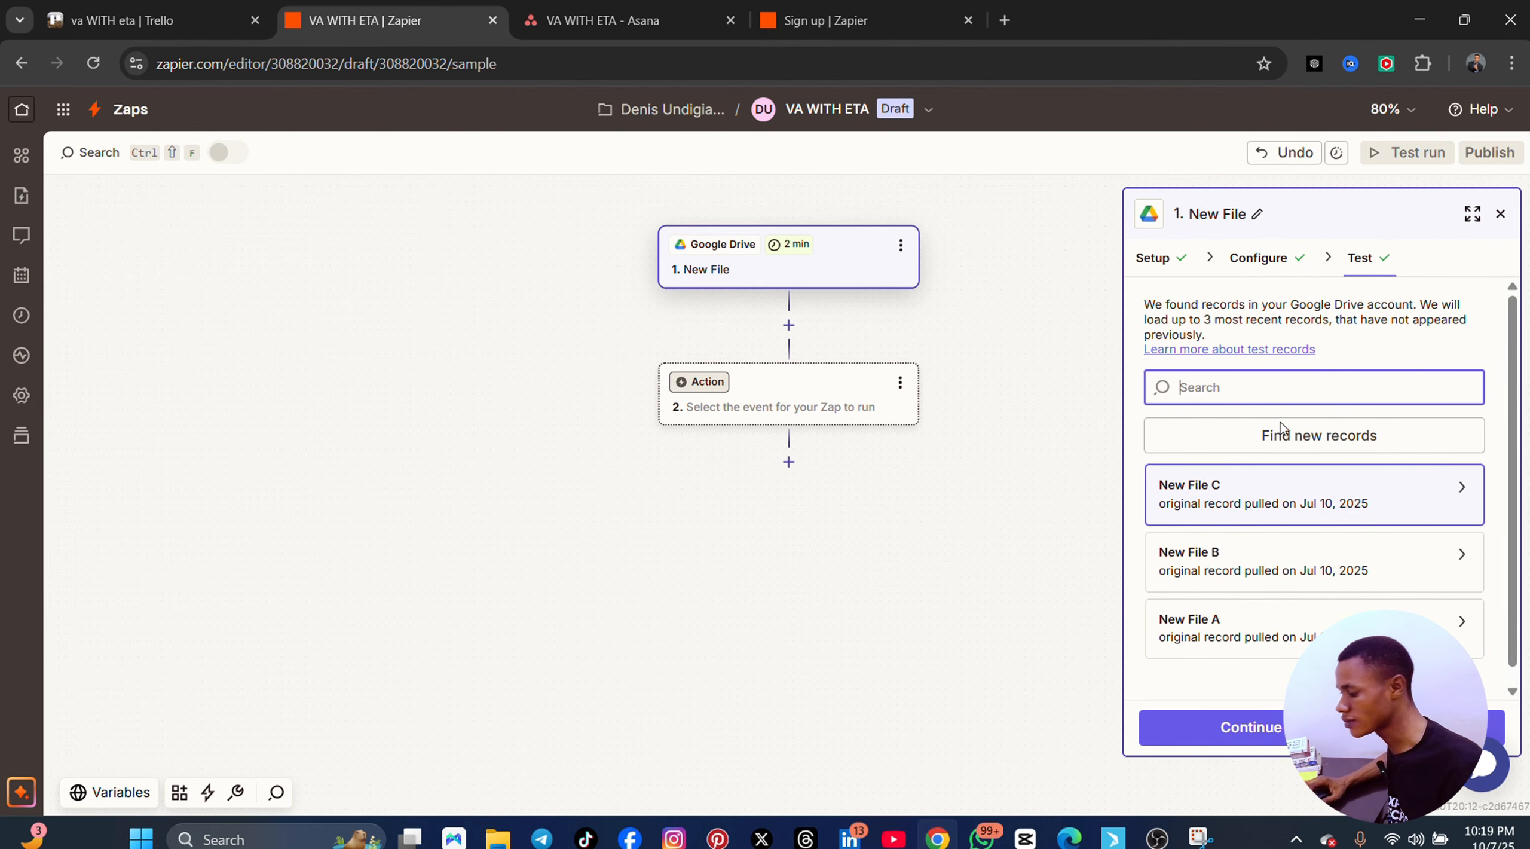
scroll(1381, 646, down, 2)
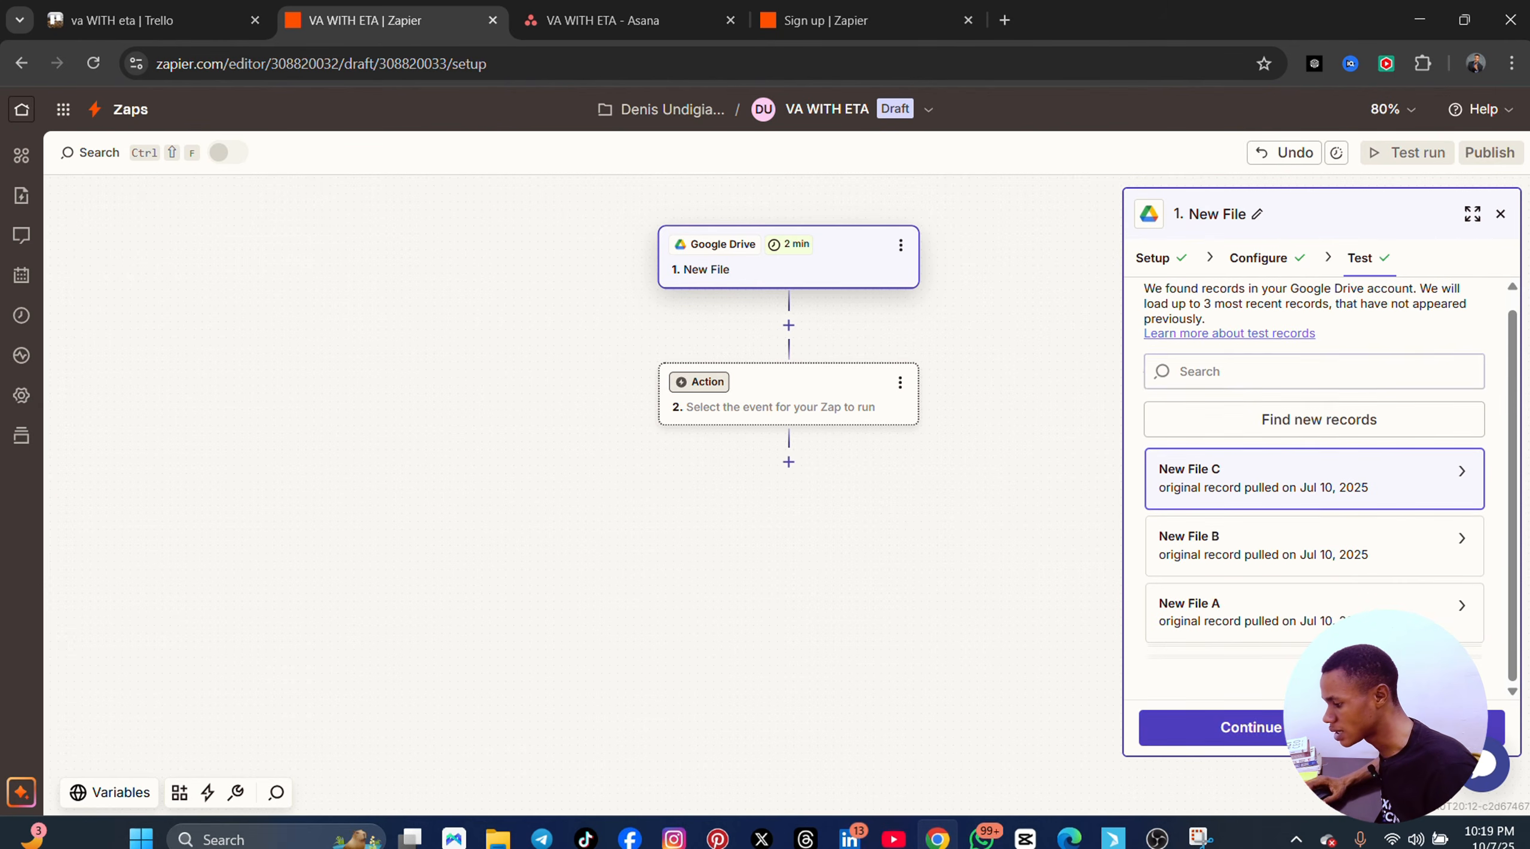
click(1243, 727)
click(1153, 165)
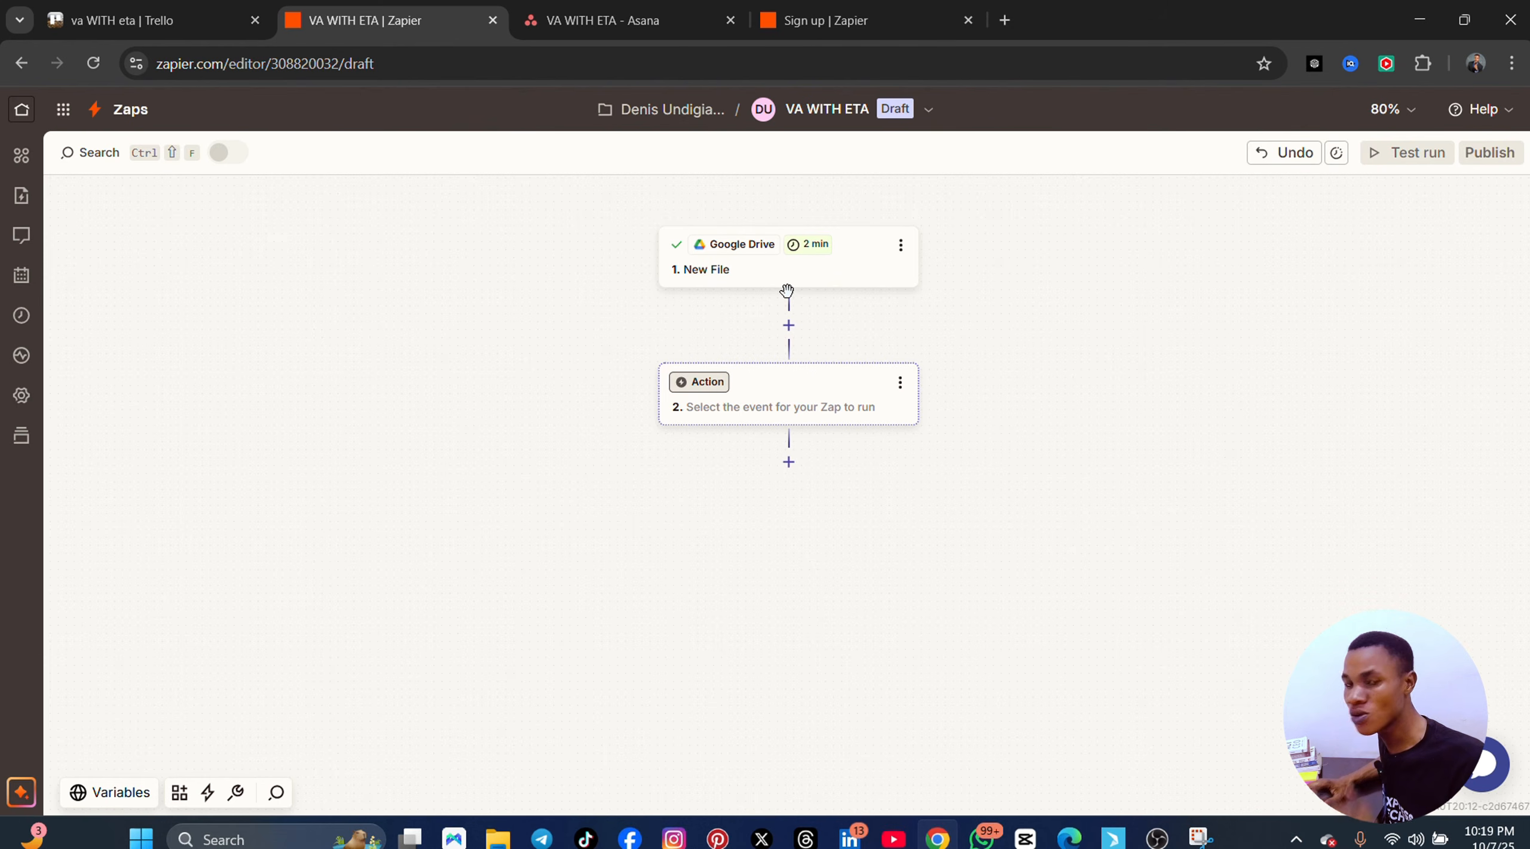
- Insert an Asana action directly after the Google Drive trigger and authorize Zapier to access the Asana account
click(788, 326)
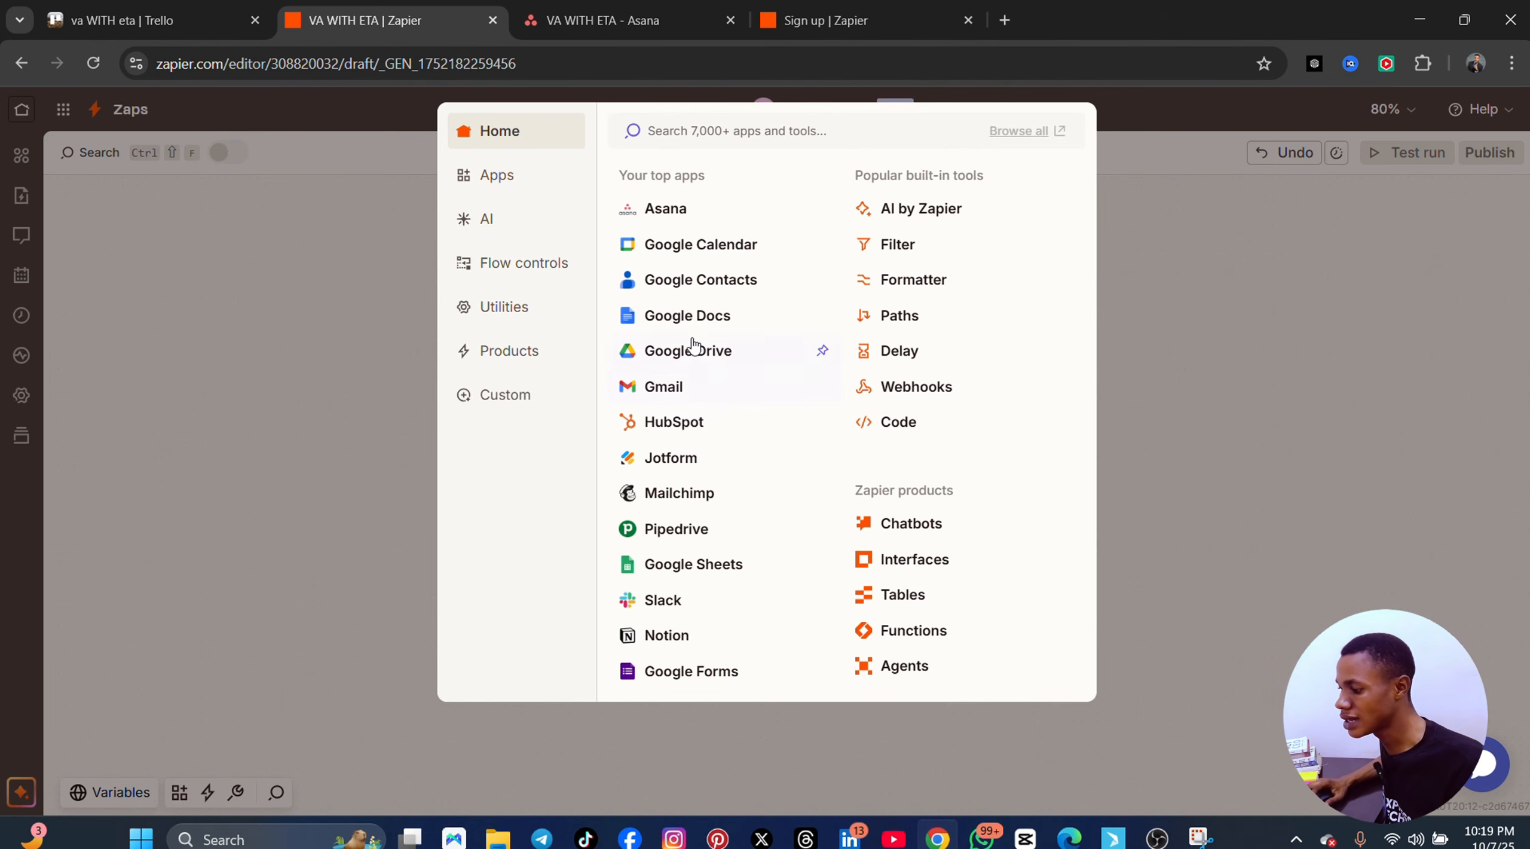
click(684, 216)
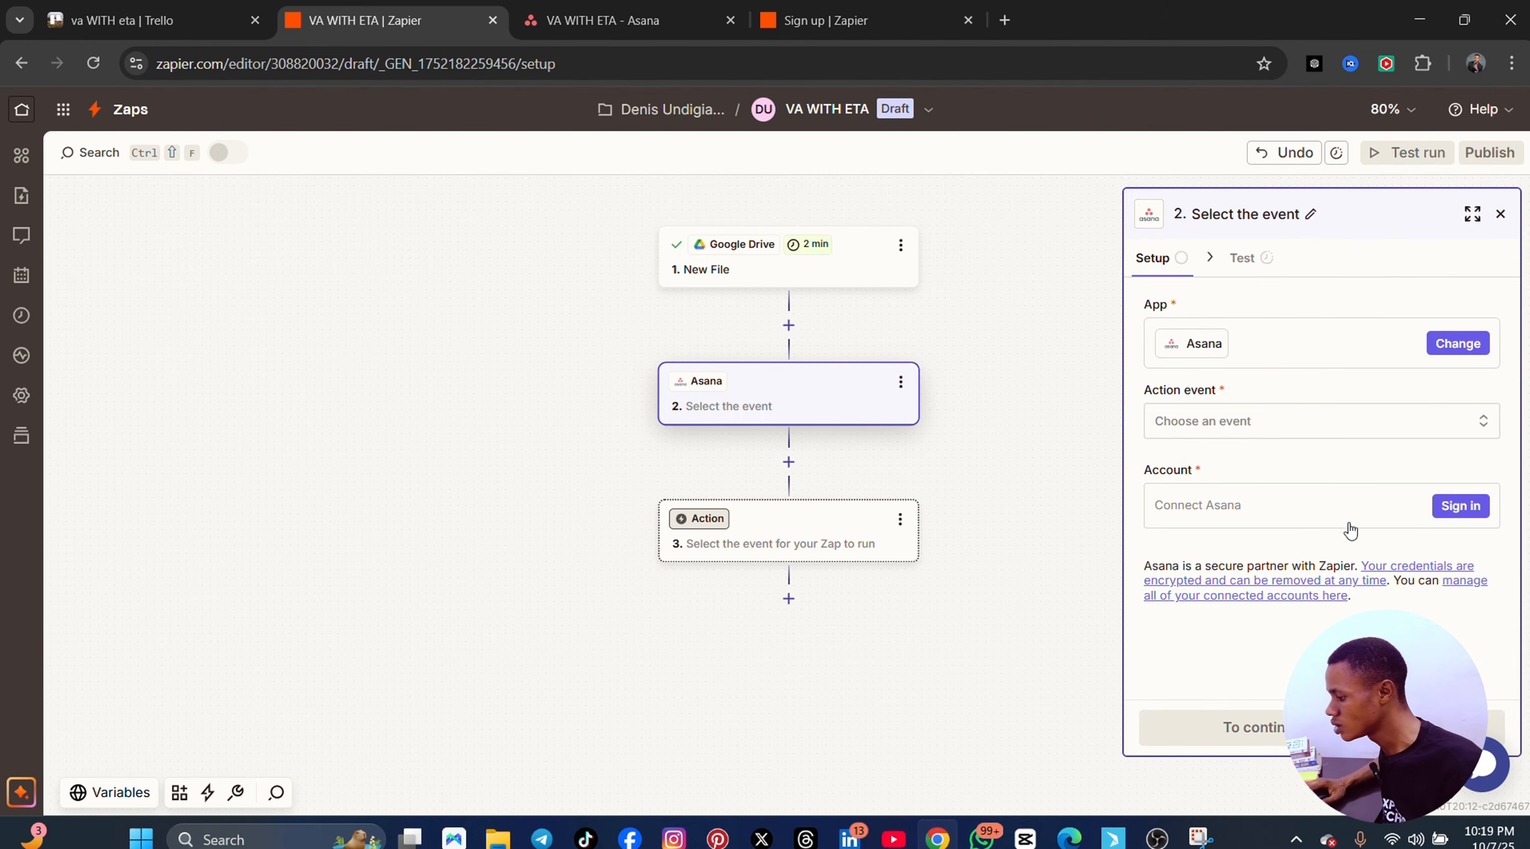
click(1459, 507)
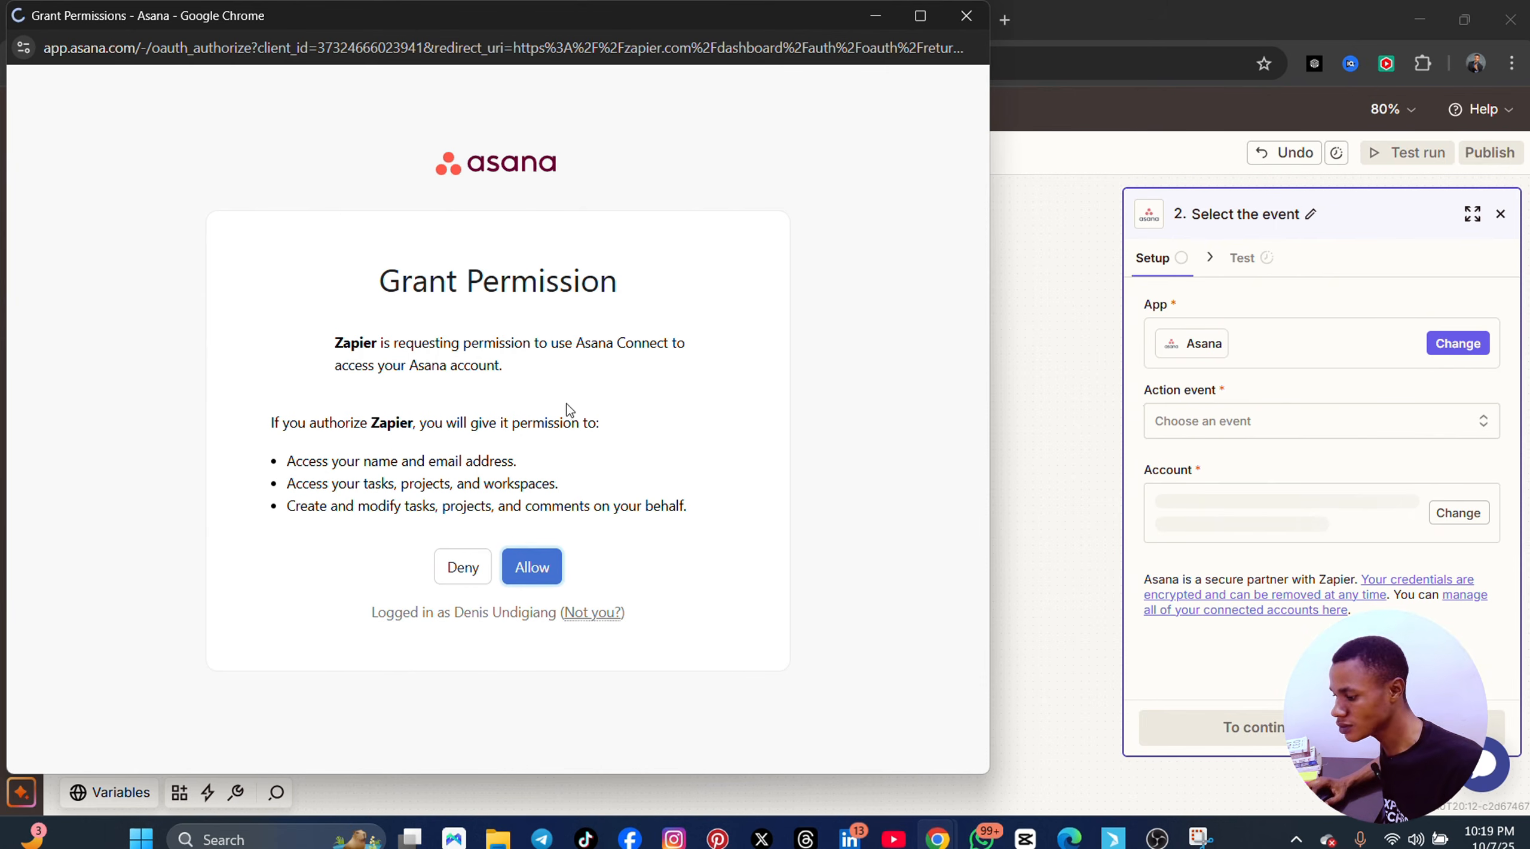
click(535, 568)
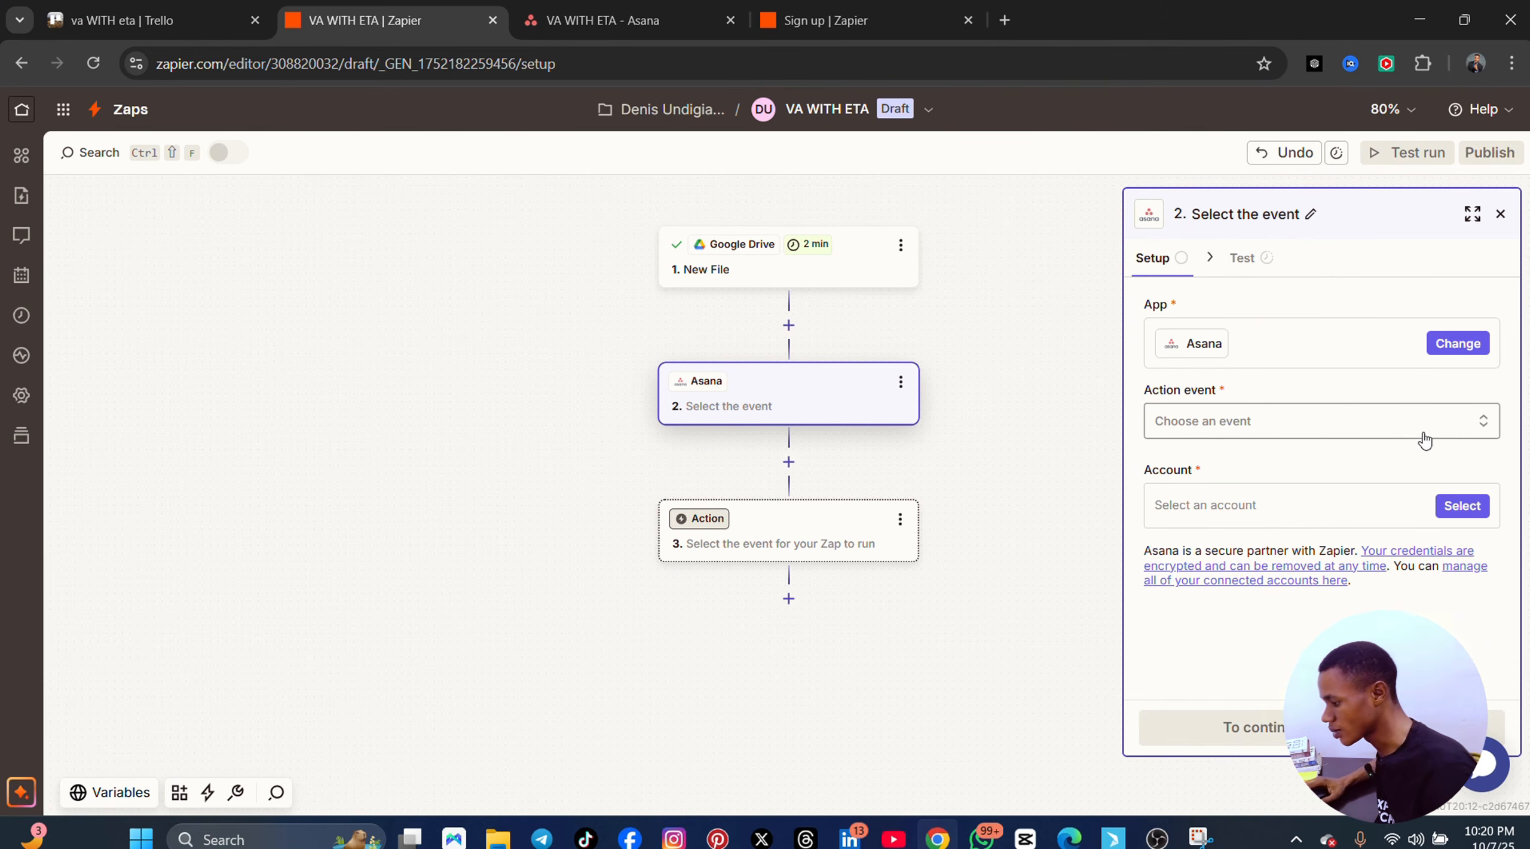
- Set the Asana action event to Add Task to Section of Project and continue to its configuration
click(1454, 427)
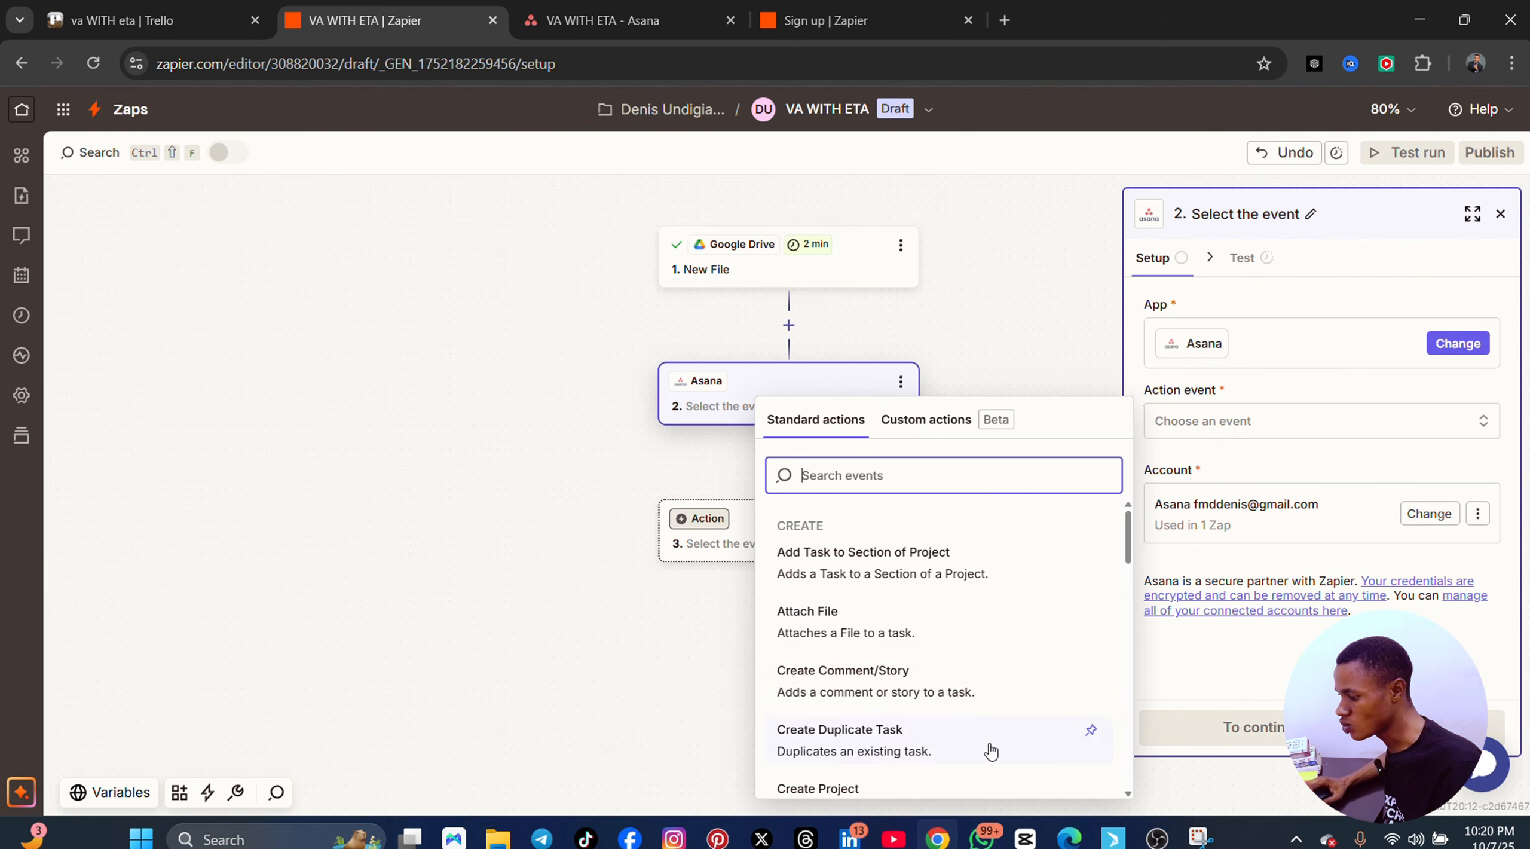
scroll(987, 744, down, 3)
scroll(980, 730, up, 3)
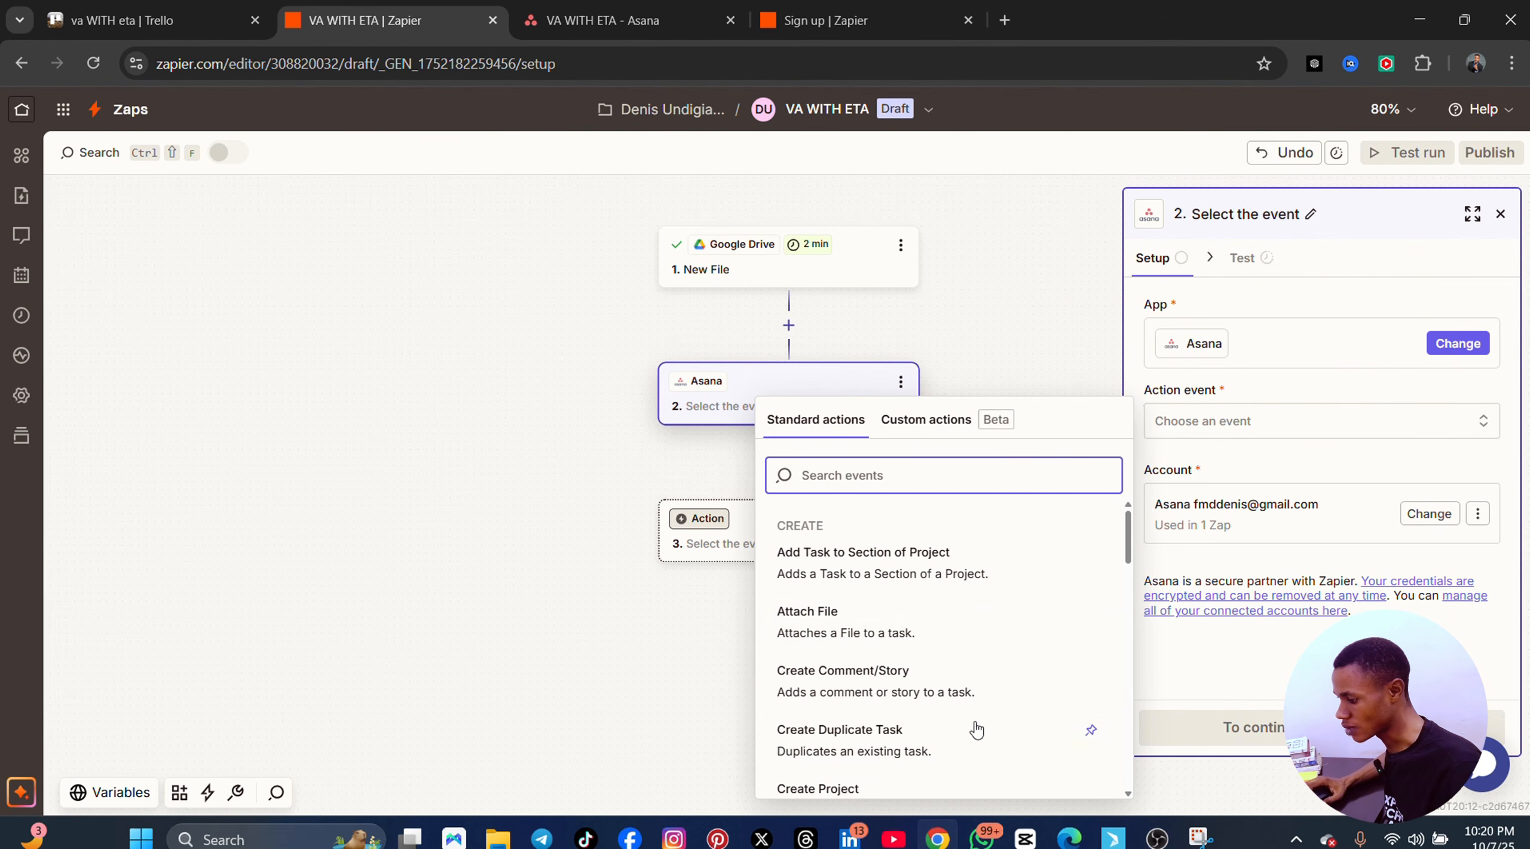
click(916, 564)
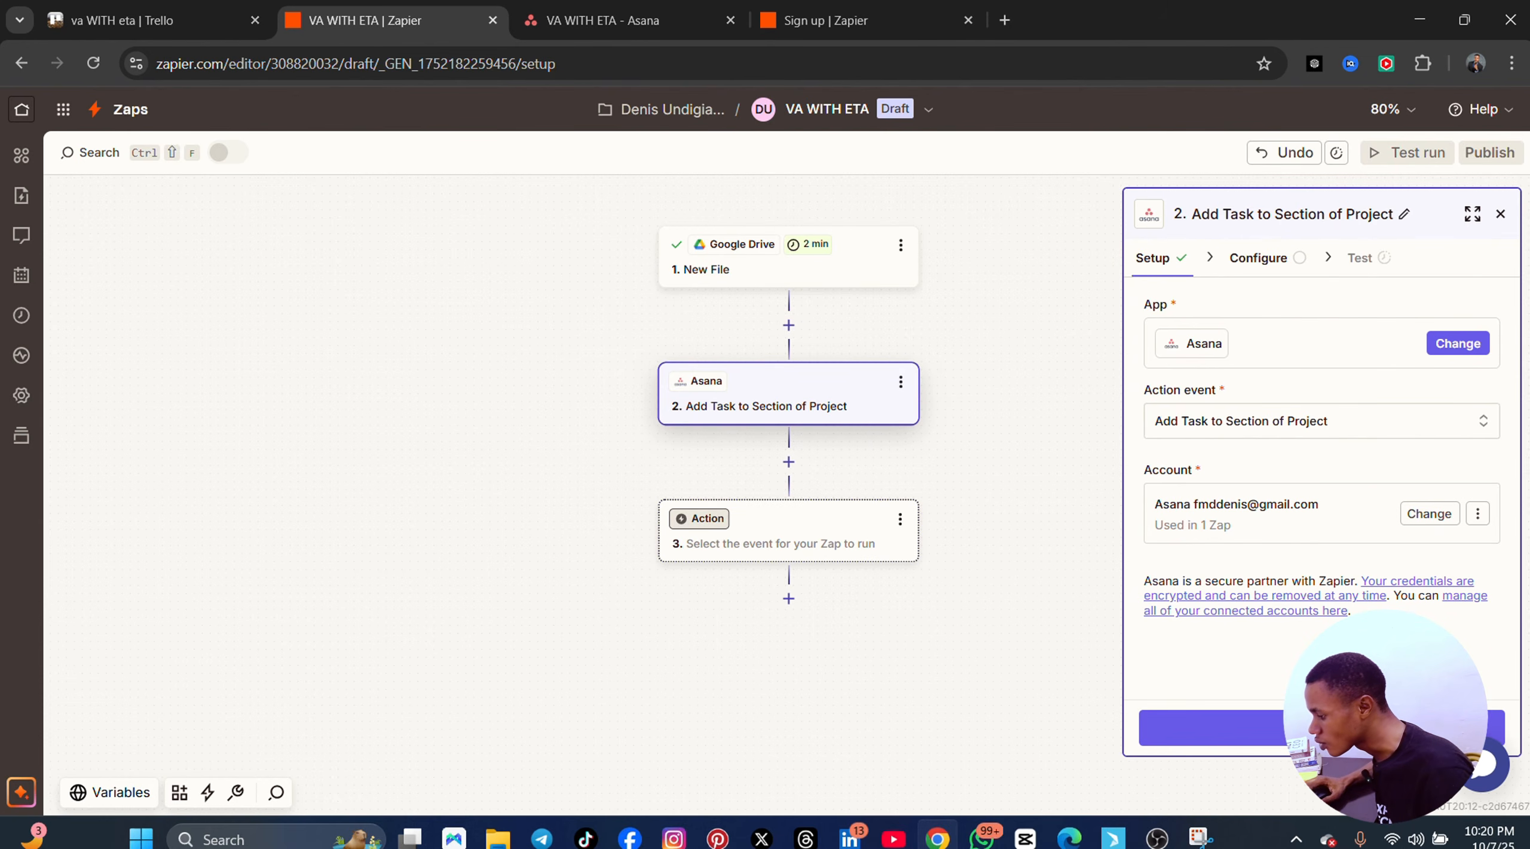
click(1333, 727)
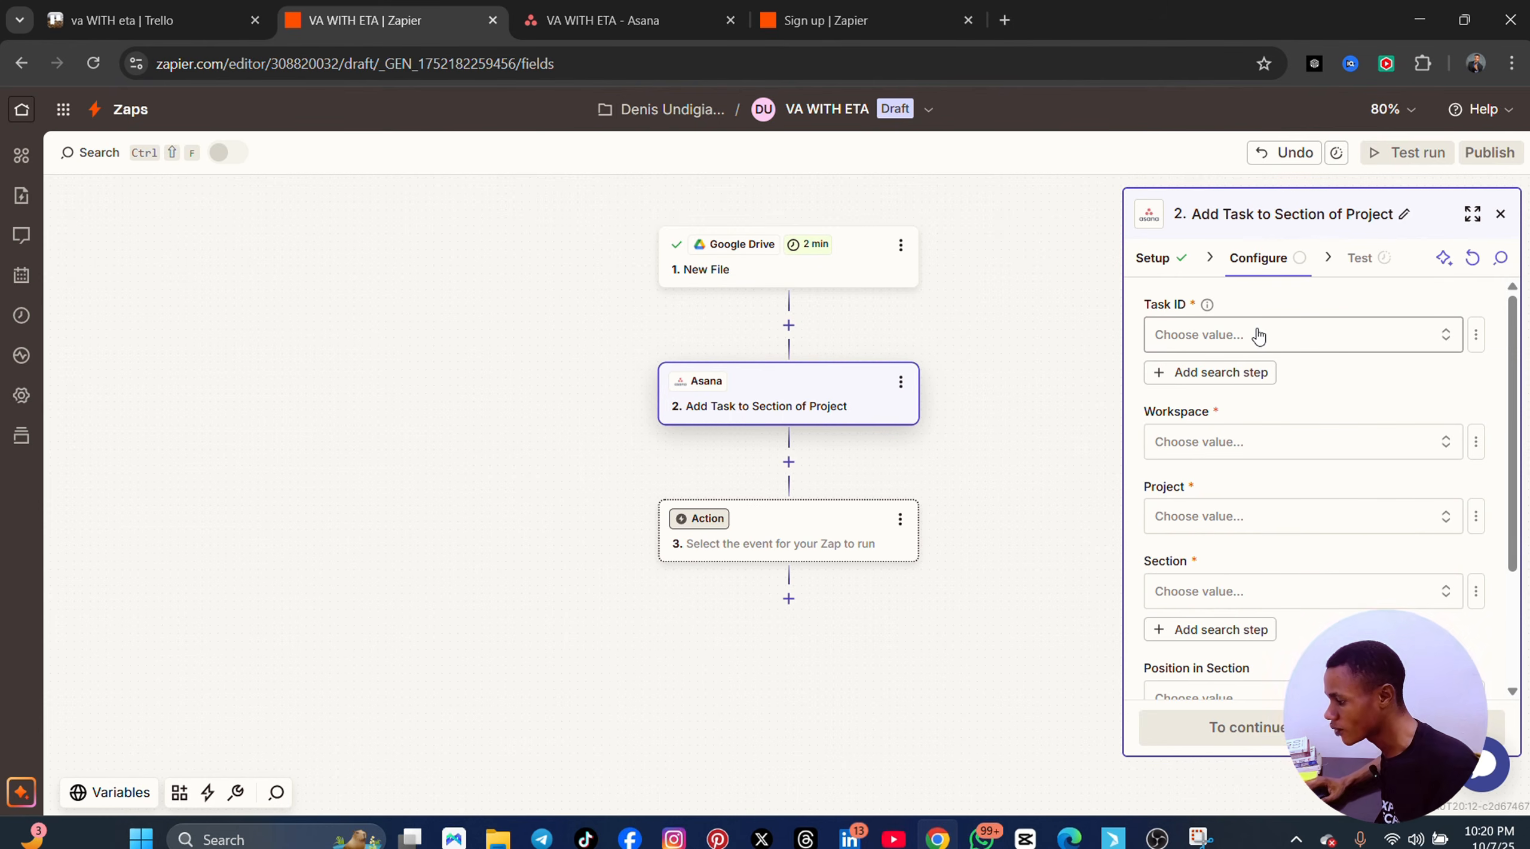
- Look through the Asana step's Task ID options and remaining configuration fields, and check the apps offered for the third step
click(1312, 335)
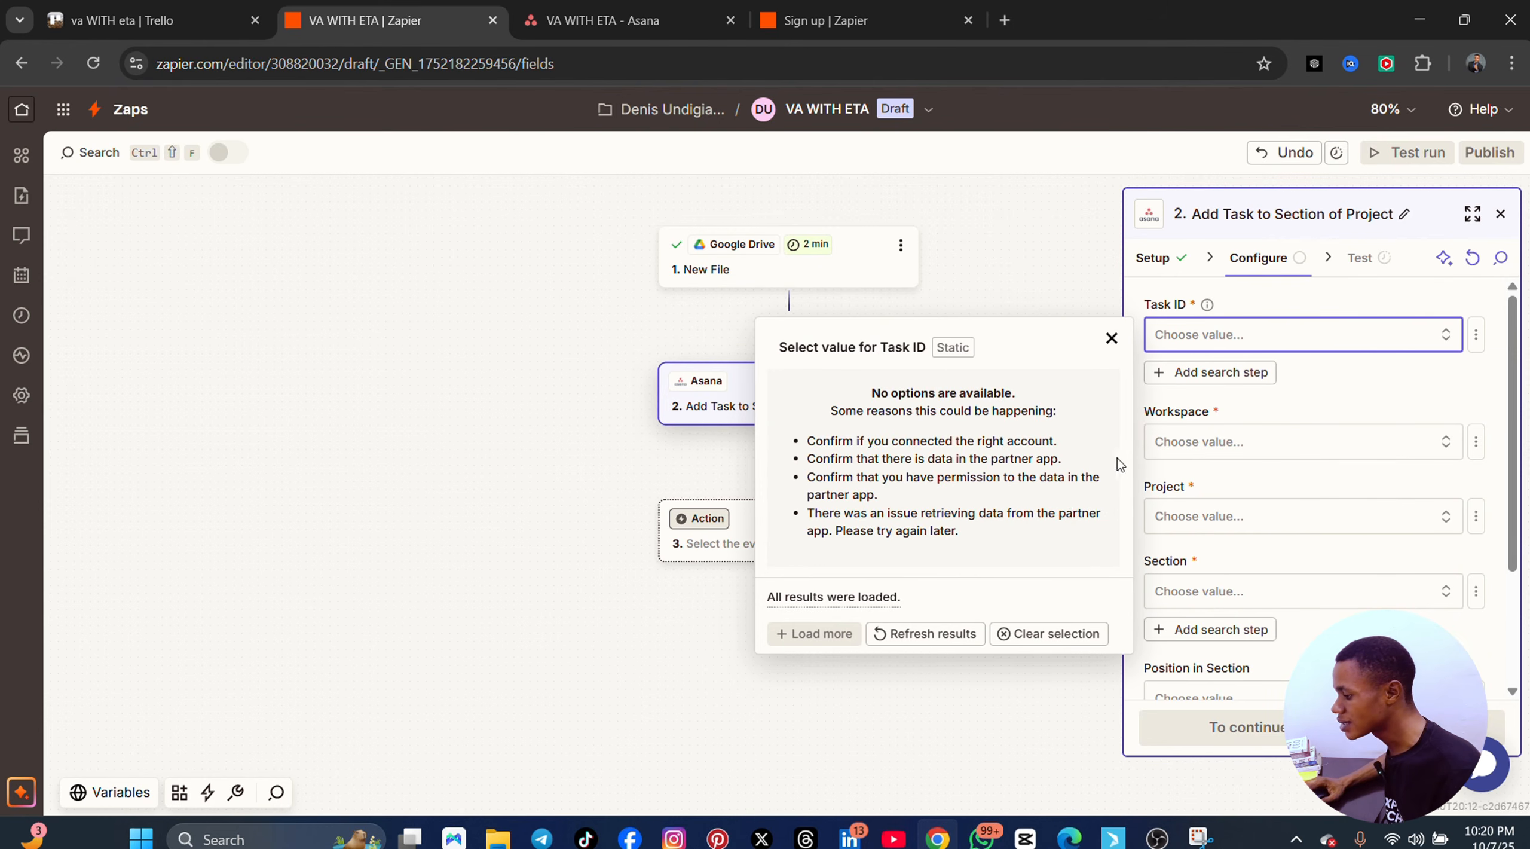
click(1349, 423)
scroll(1322, 484, down, 3)
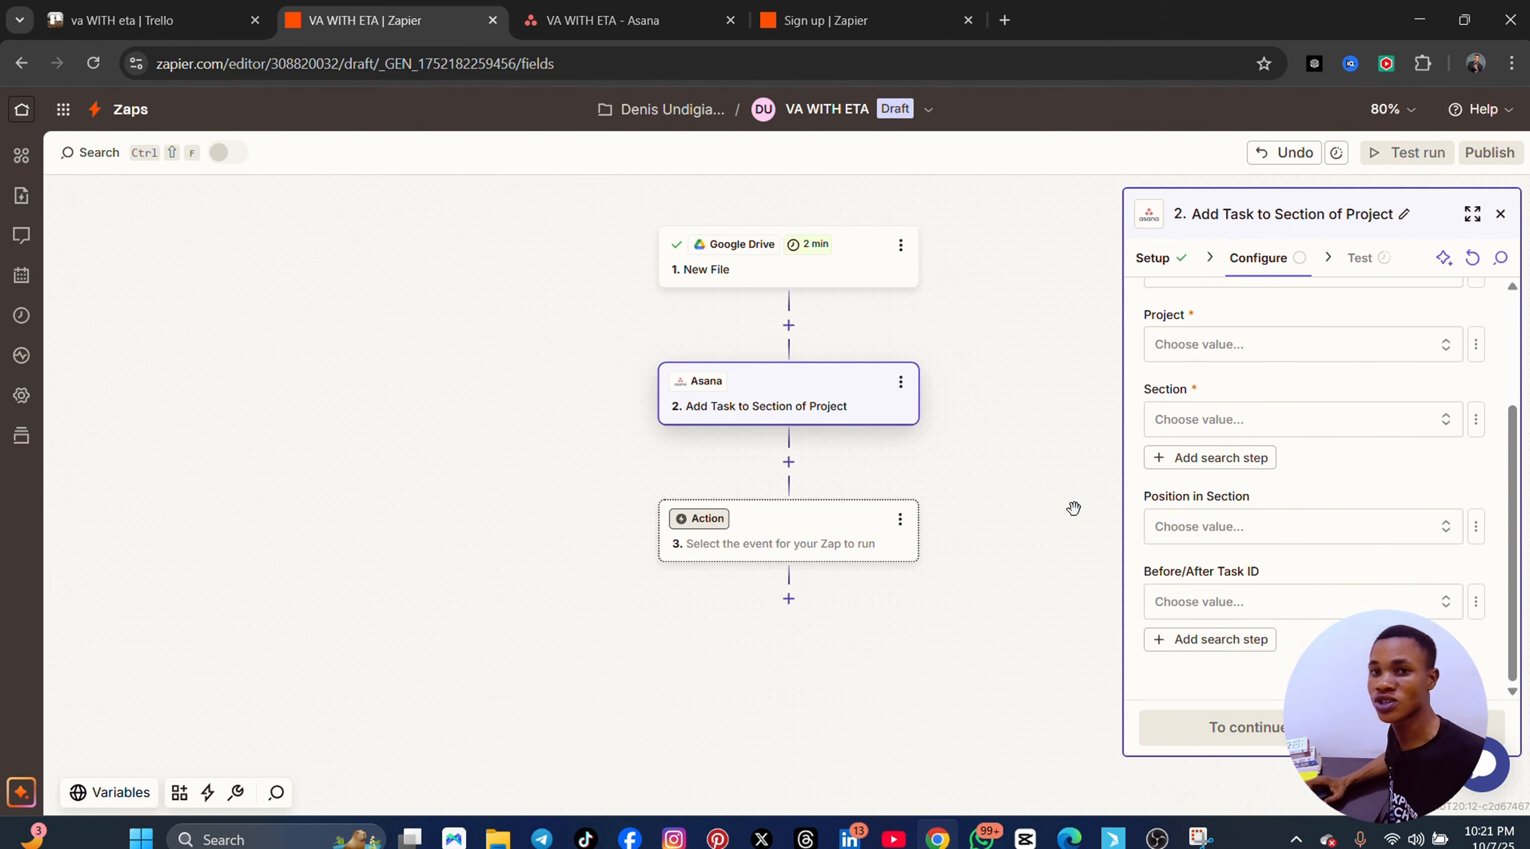
scroll(1038, 496, up, 3)
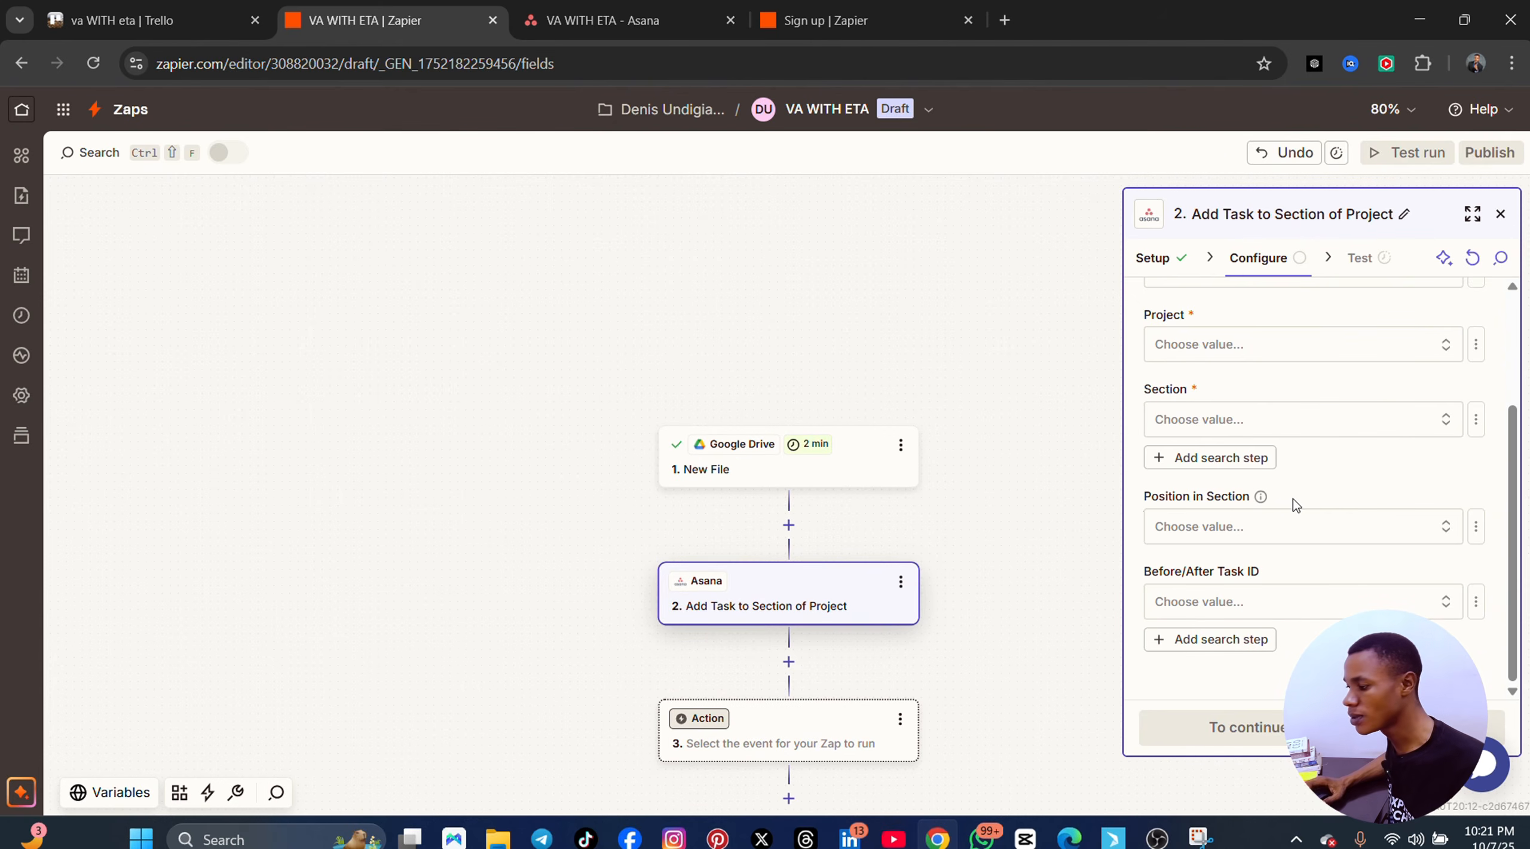
scroll(1039, 532, down, 3)
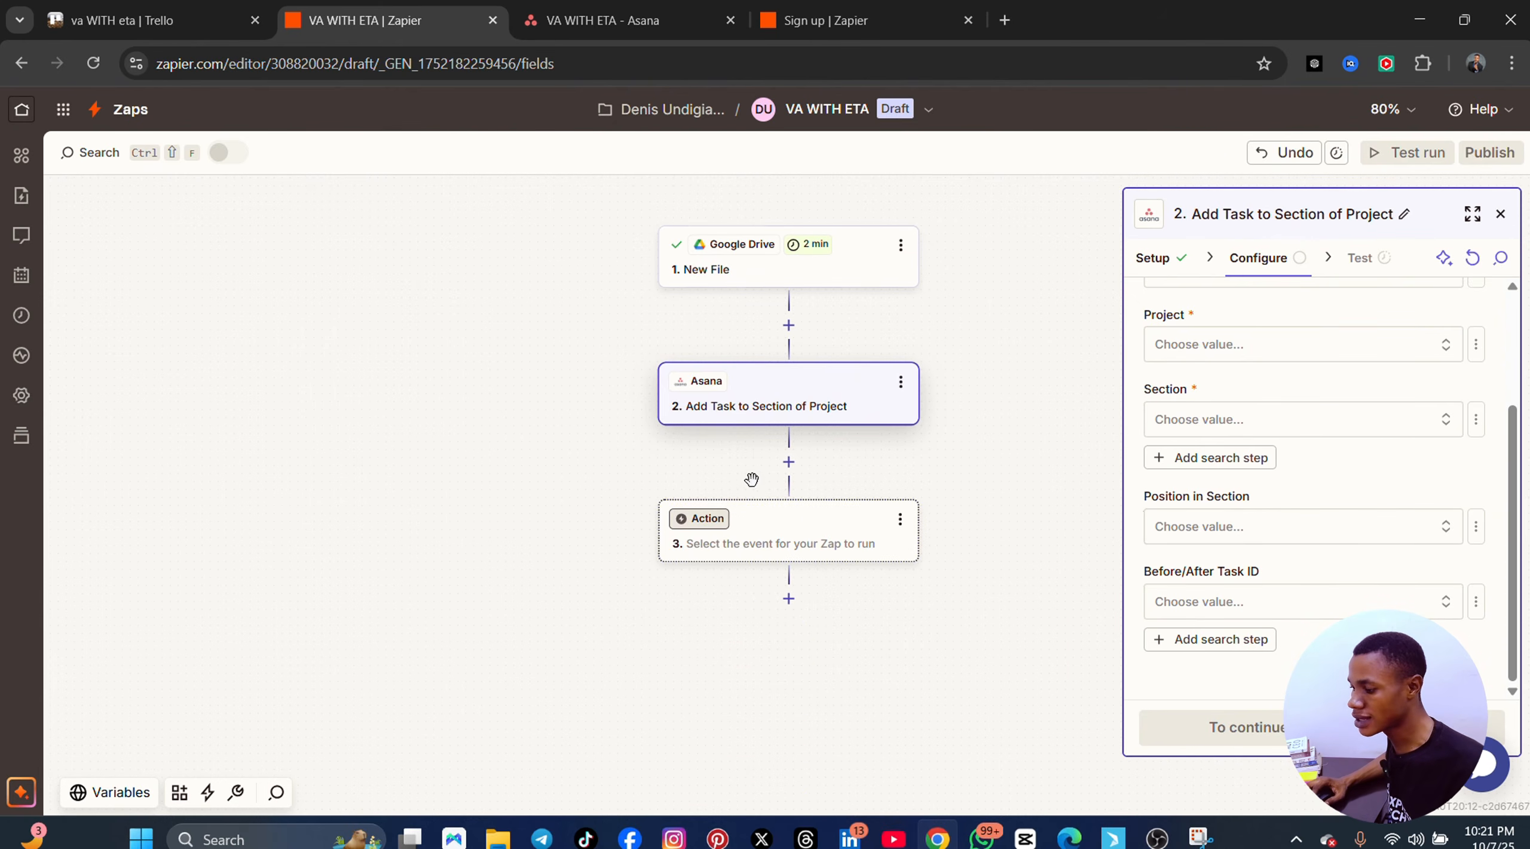
click(715, 522)
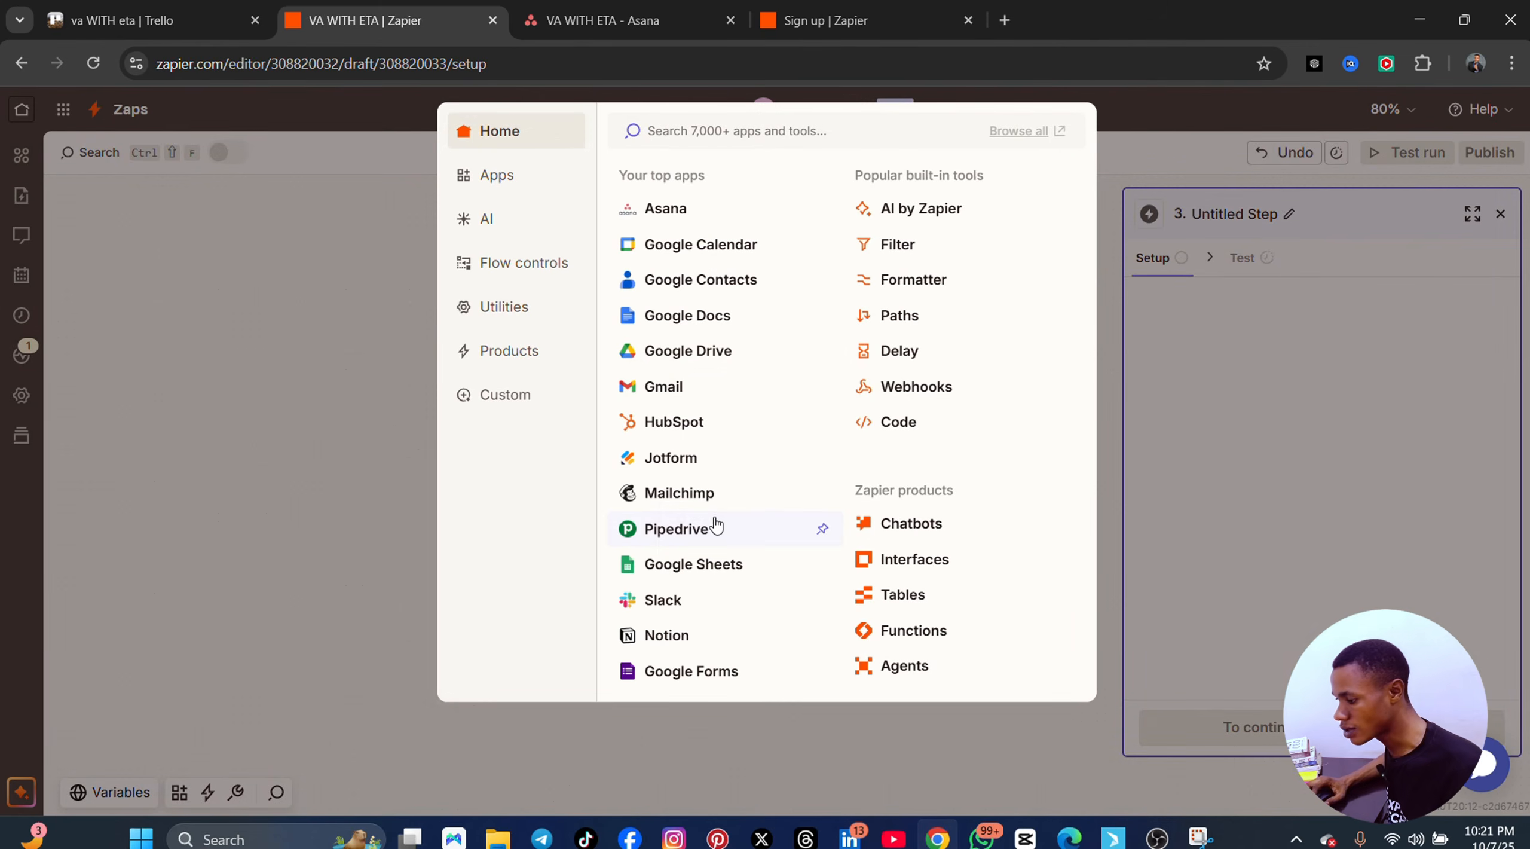
click(371, 440)
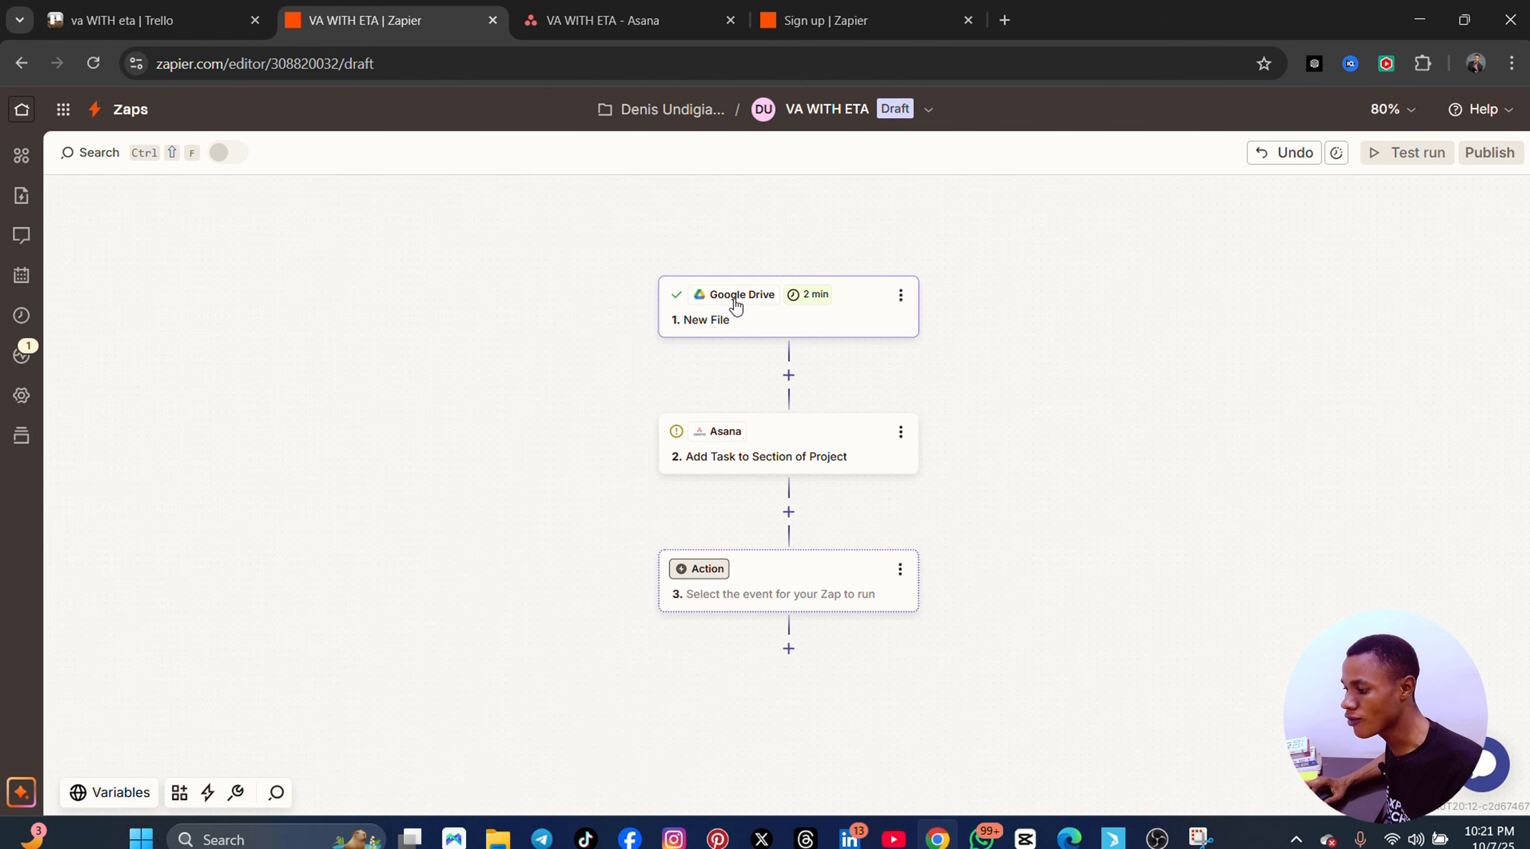
- Set Google Calendar as the app for the third step and authorize Zapier to access the first listed Google account's calendars
scroll(799, 547, down, 2)
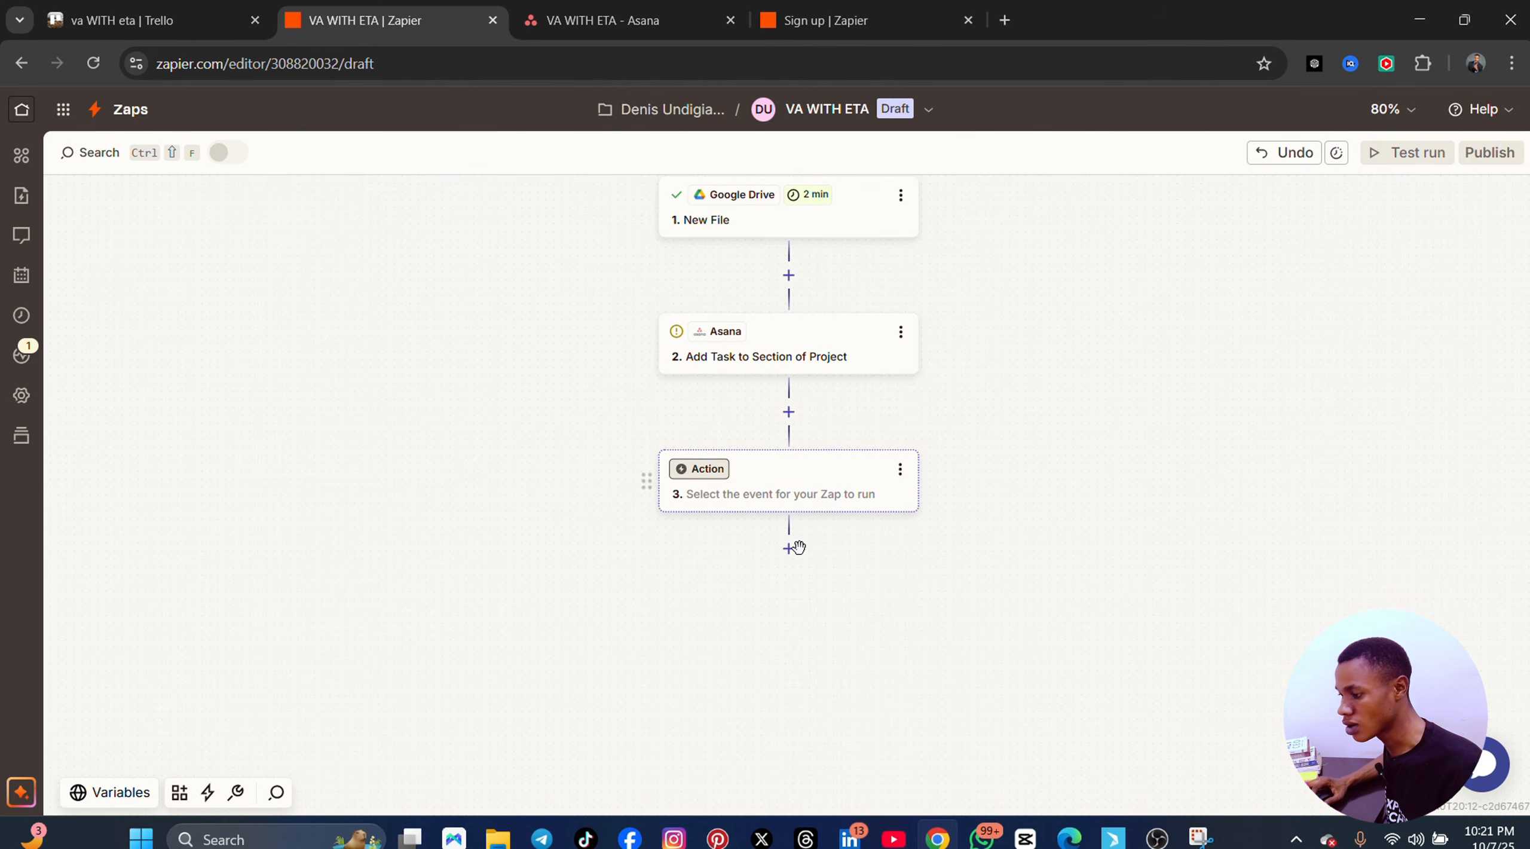
click(706, 471)
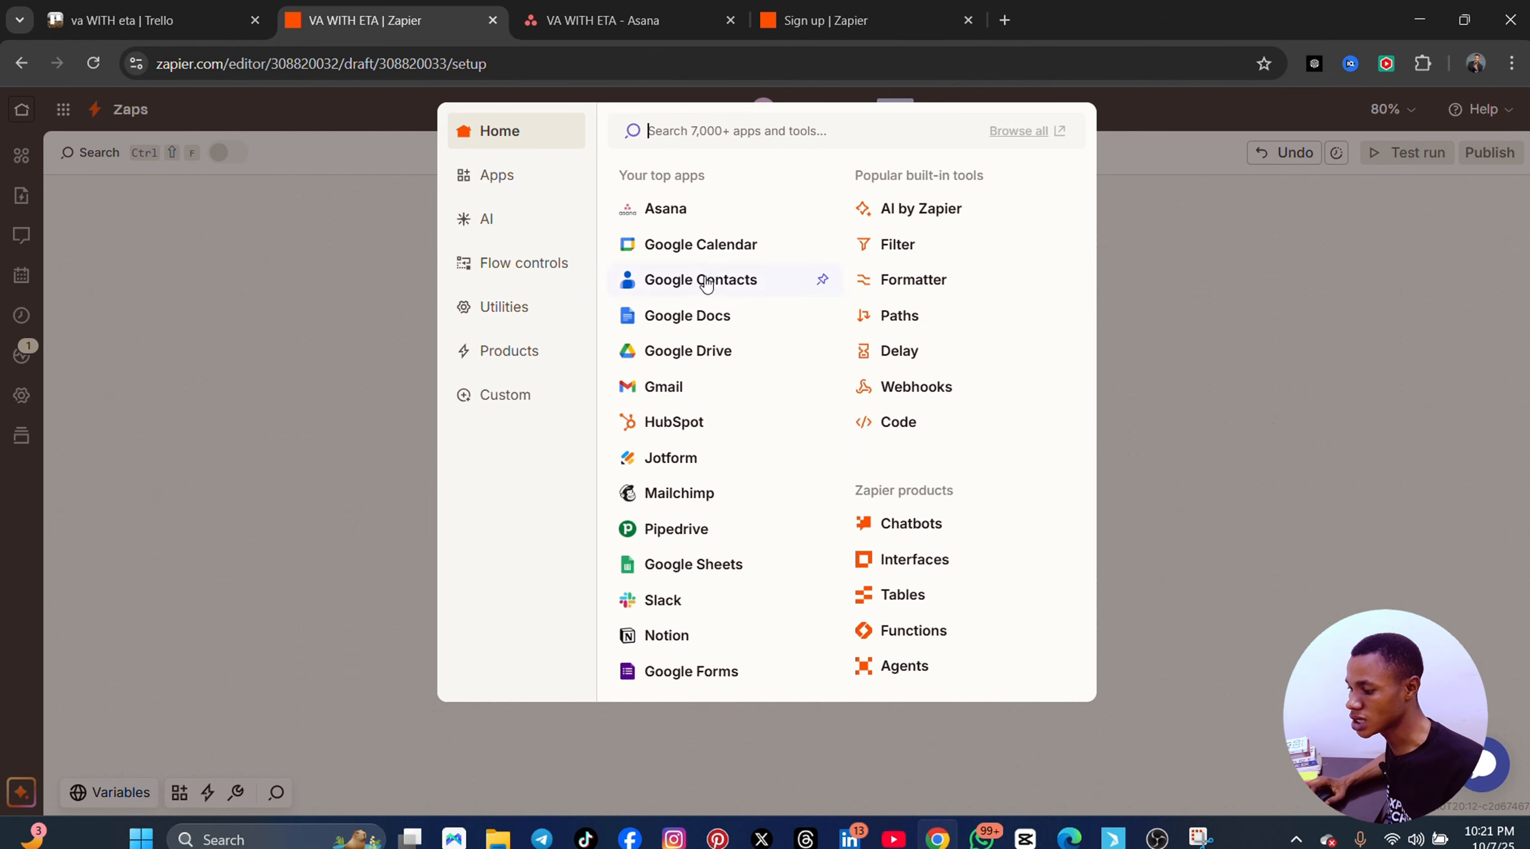
click(698, 250)
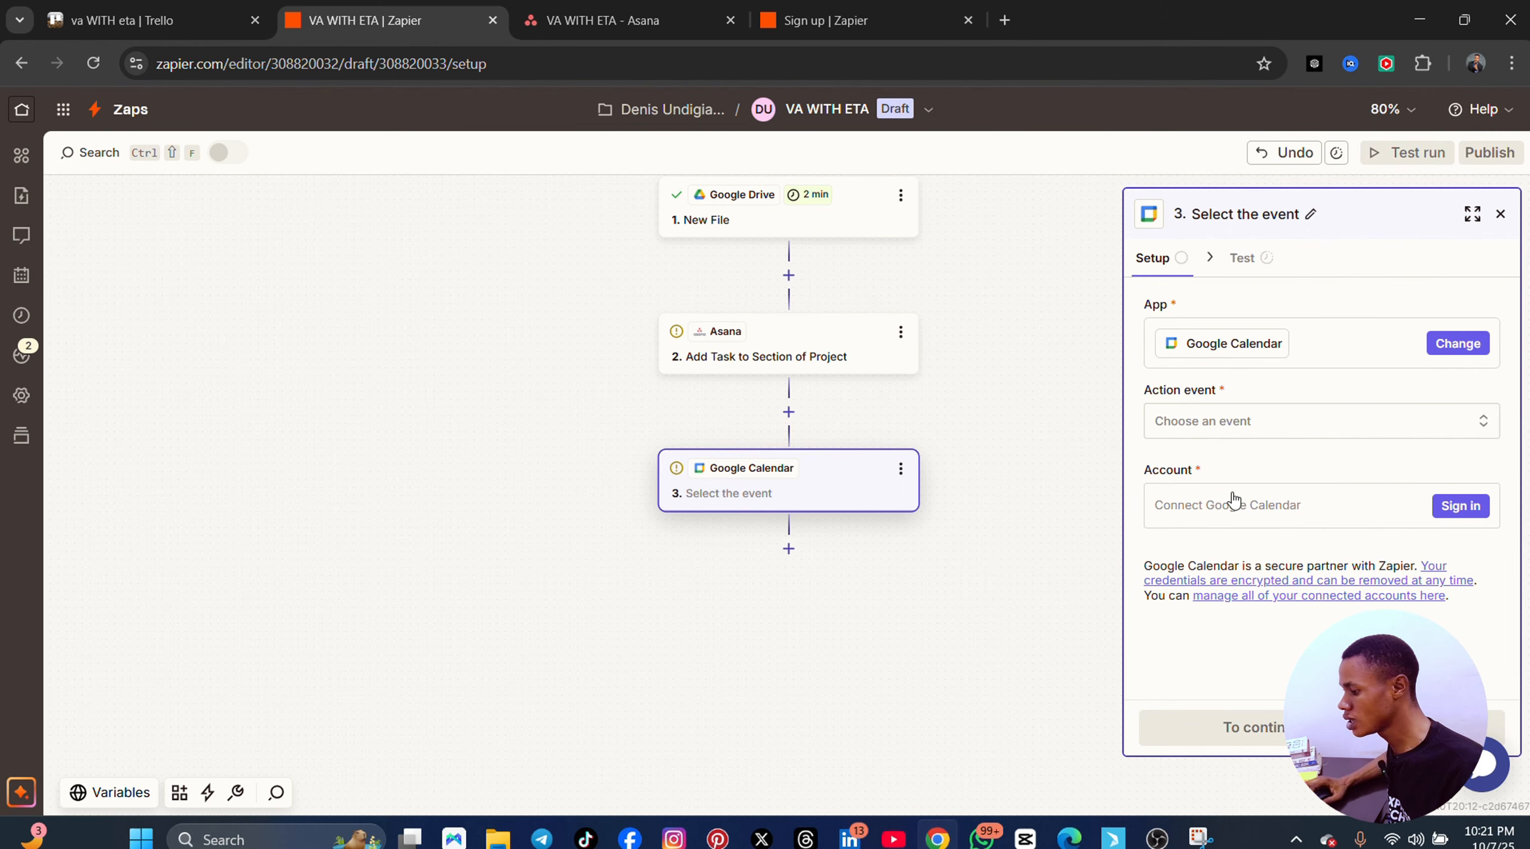
click(1434, 509)
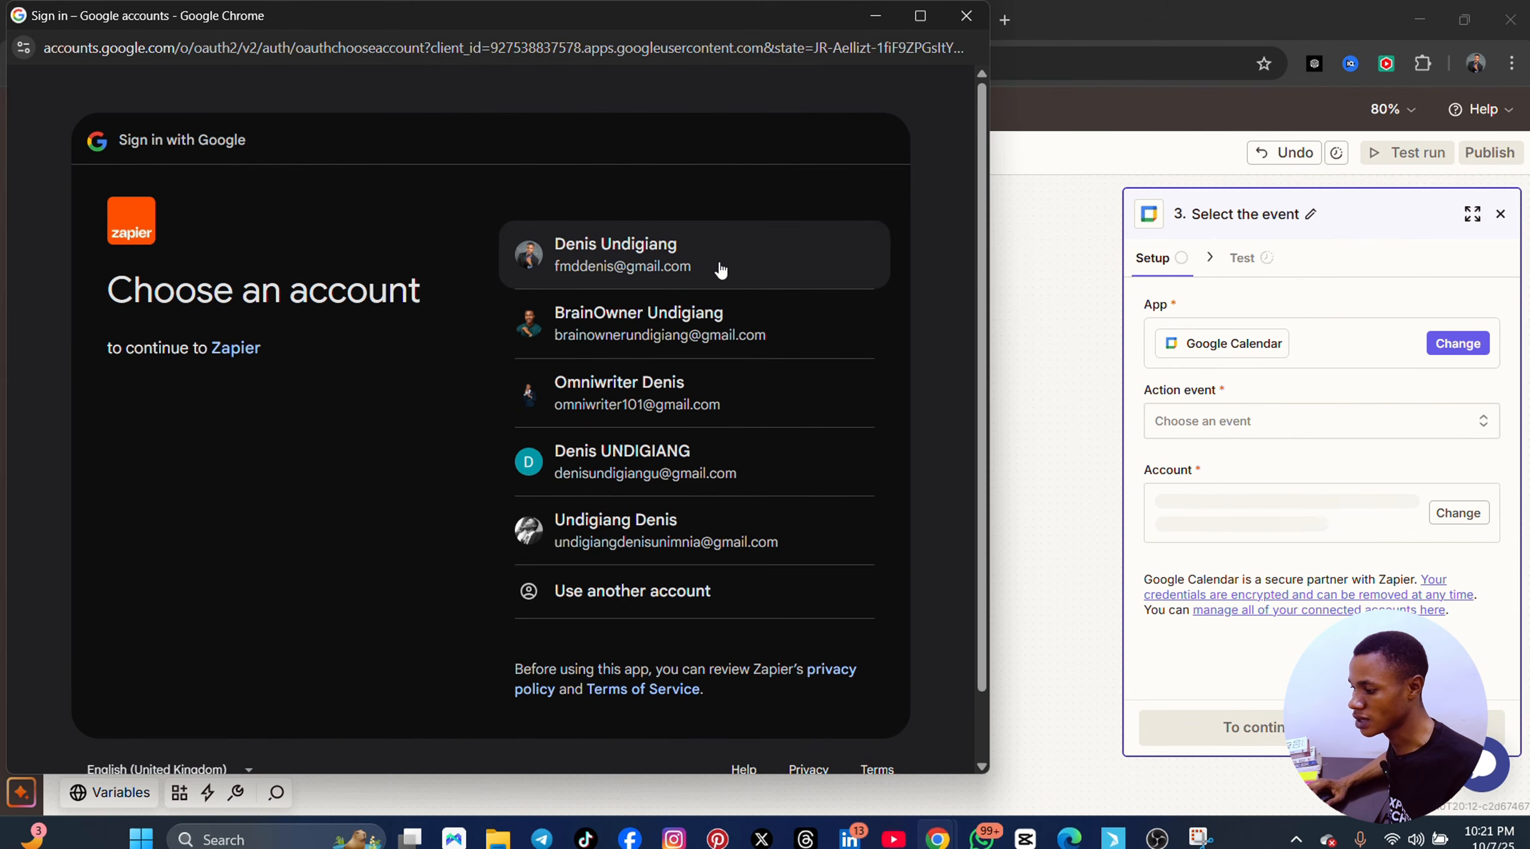
click(720, 269)
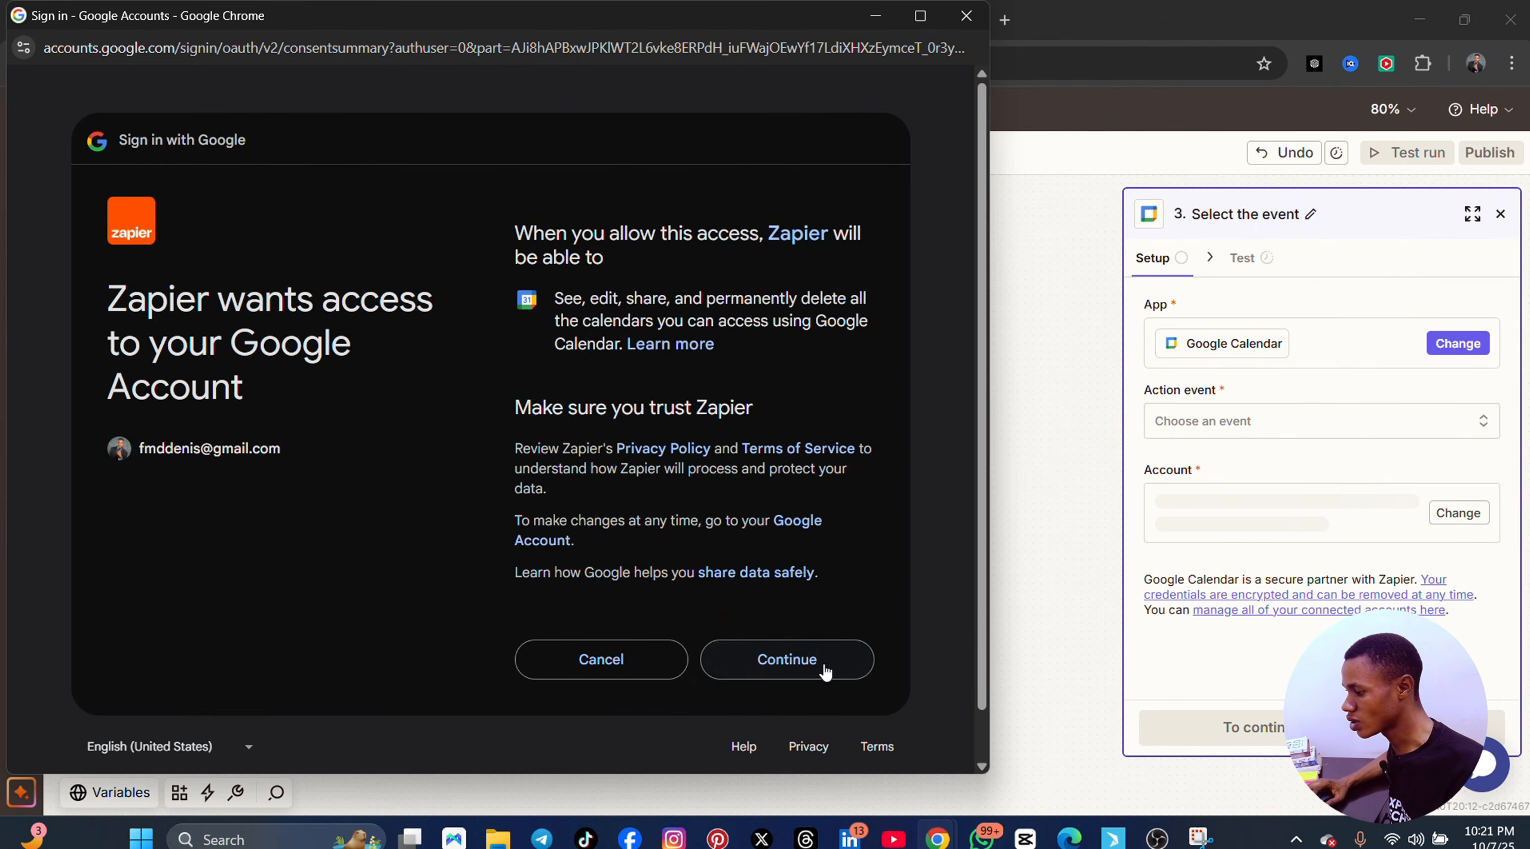
click(823, 668)
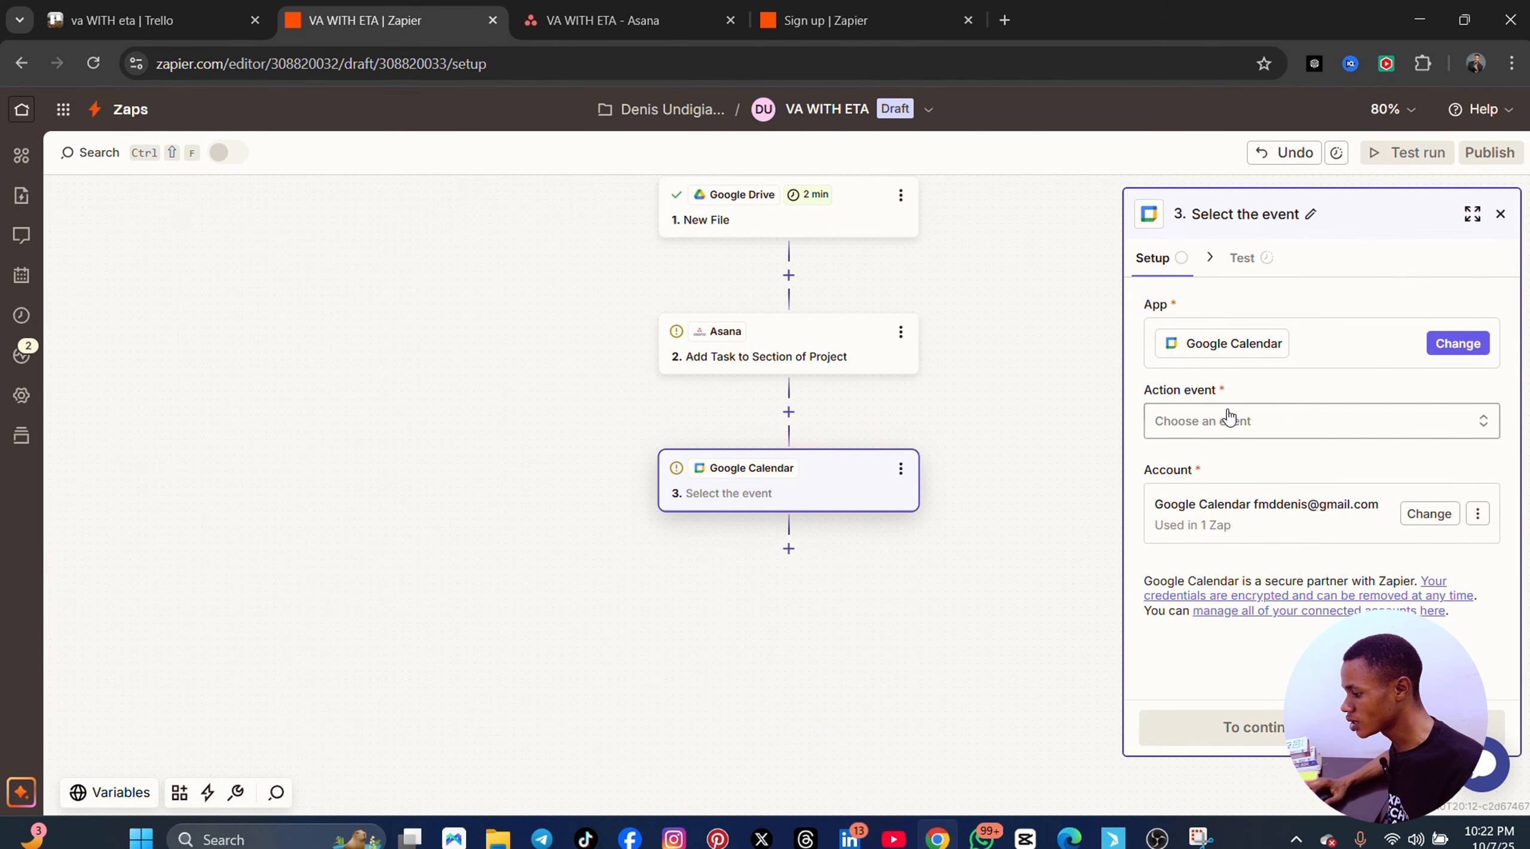
- Set the Google Calendar action event to Create Calendar and continue to its configuration
click(1296, 426)
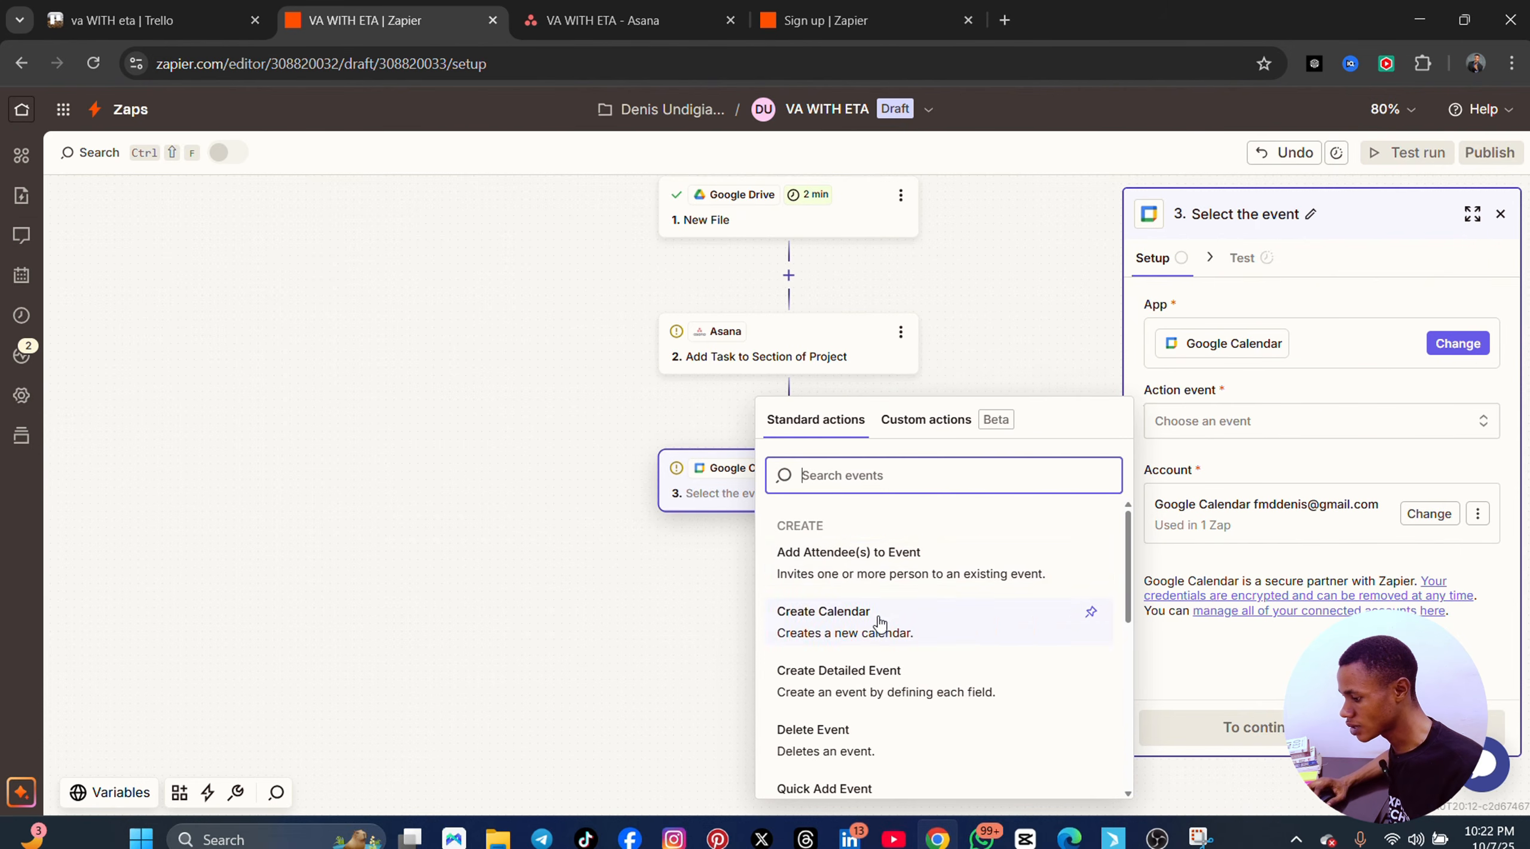
click(879, 621)
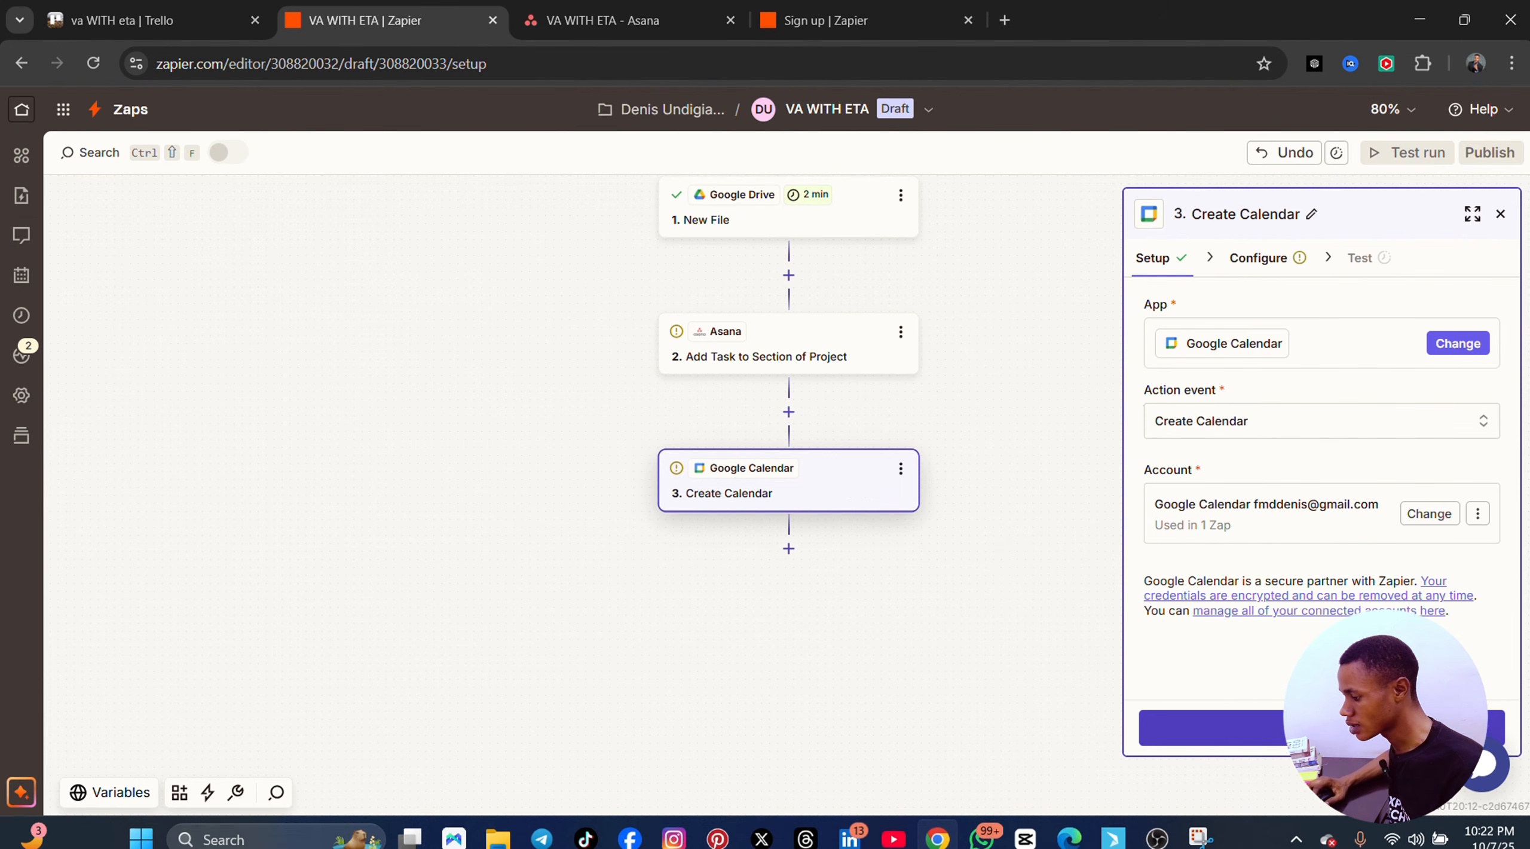
click(1348, 728)
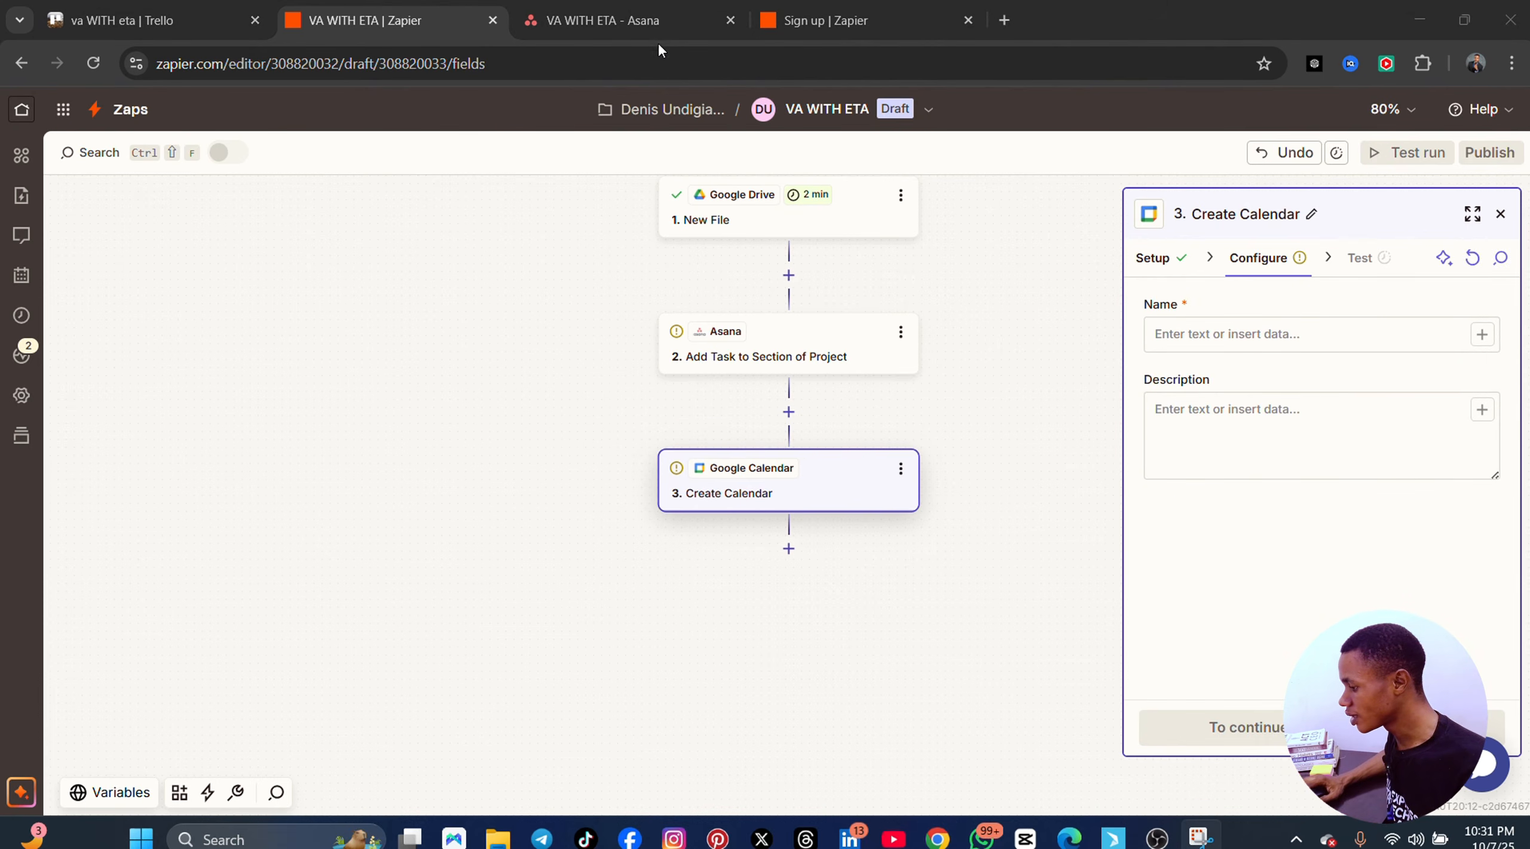
- Enter the person's first name as the calendar name, and that name followed by "is a gpopdfeacher" as the description
click(1192, 334)
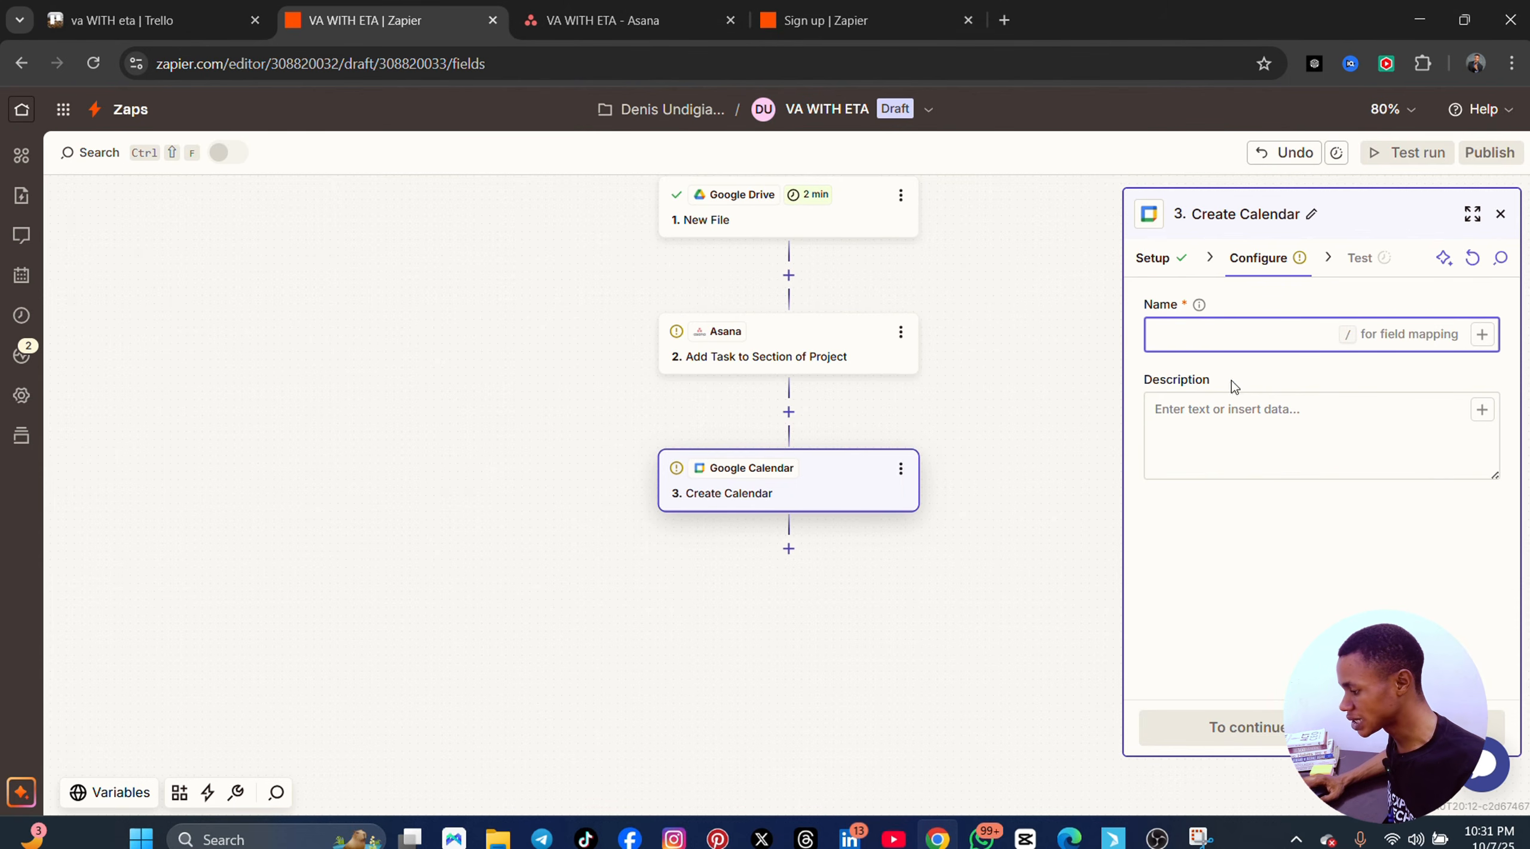
click(1195, 417)
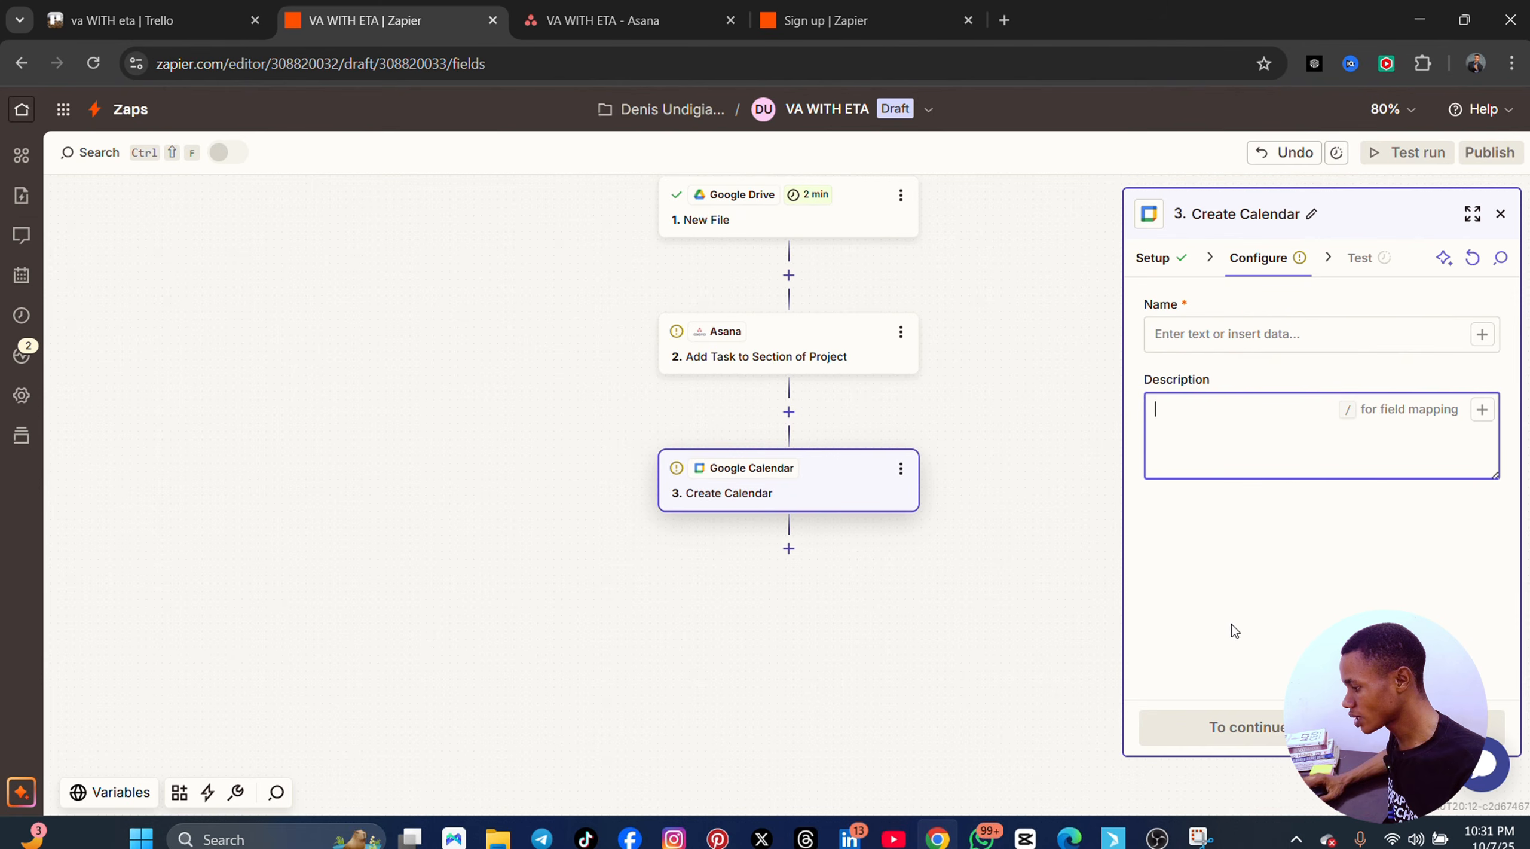
click(1197, 333)
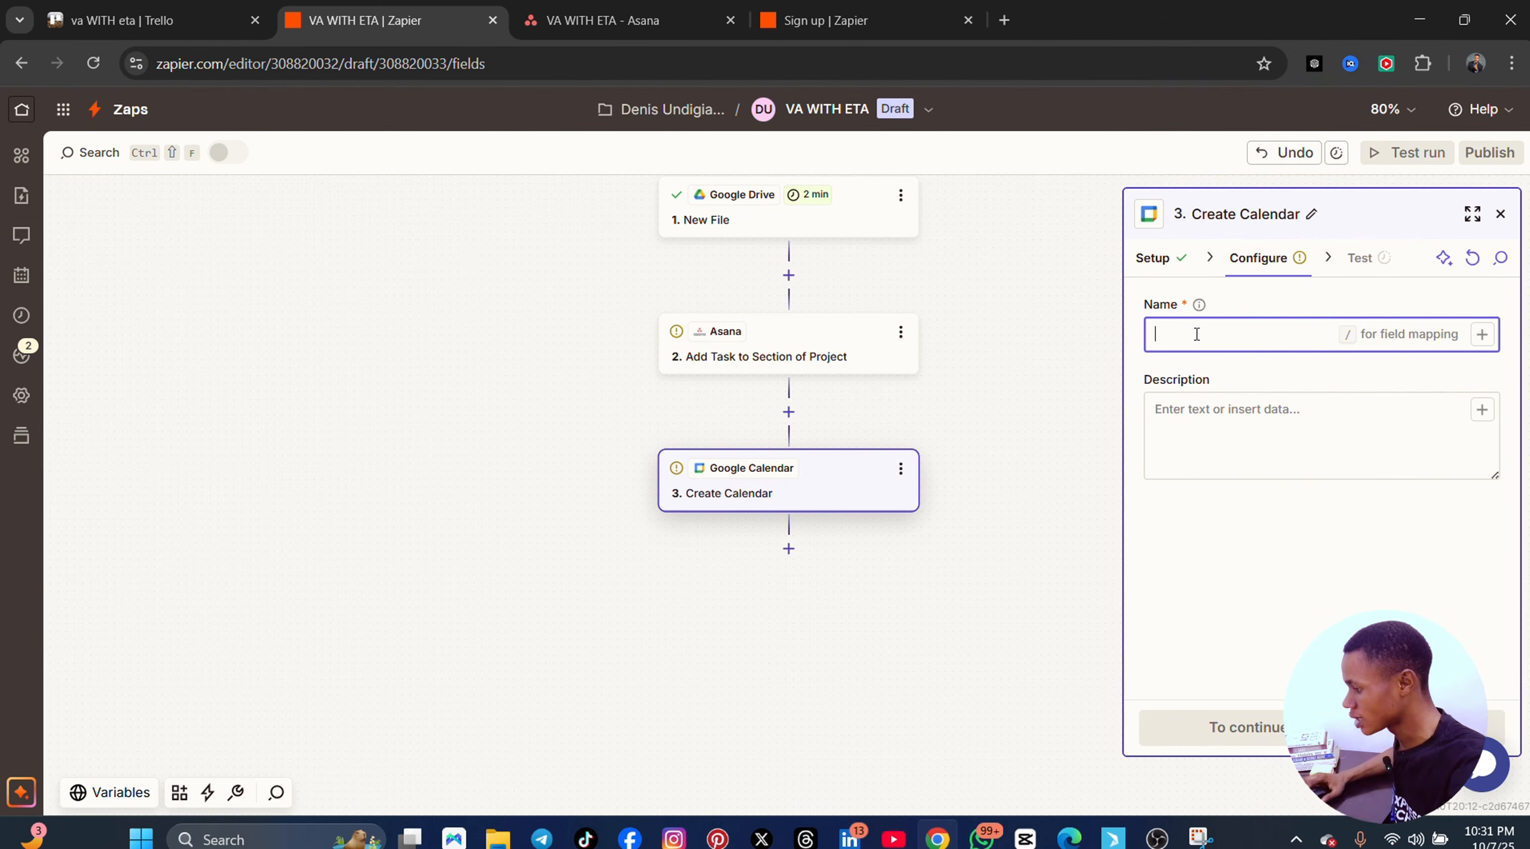
text(denis)
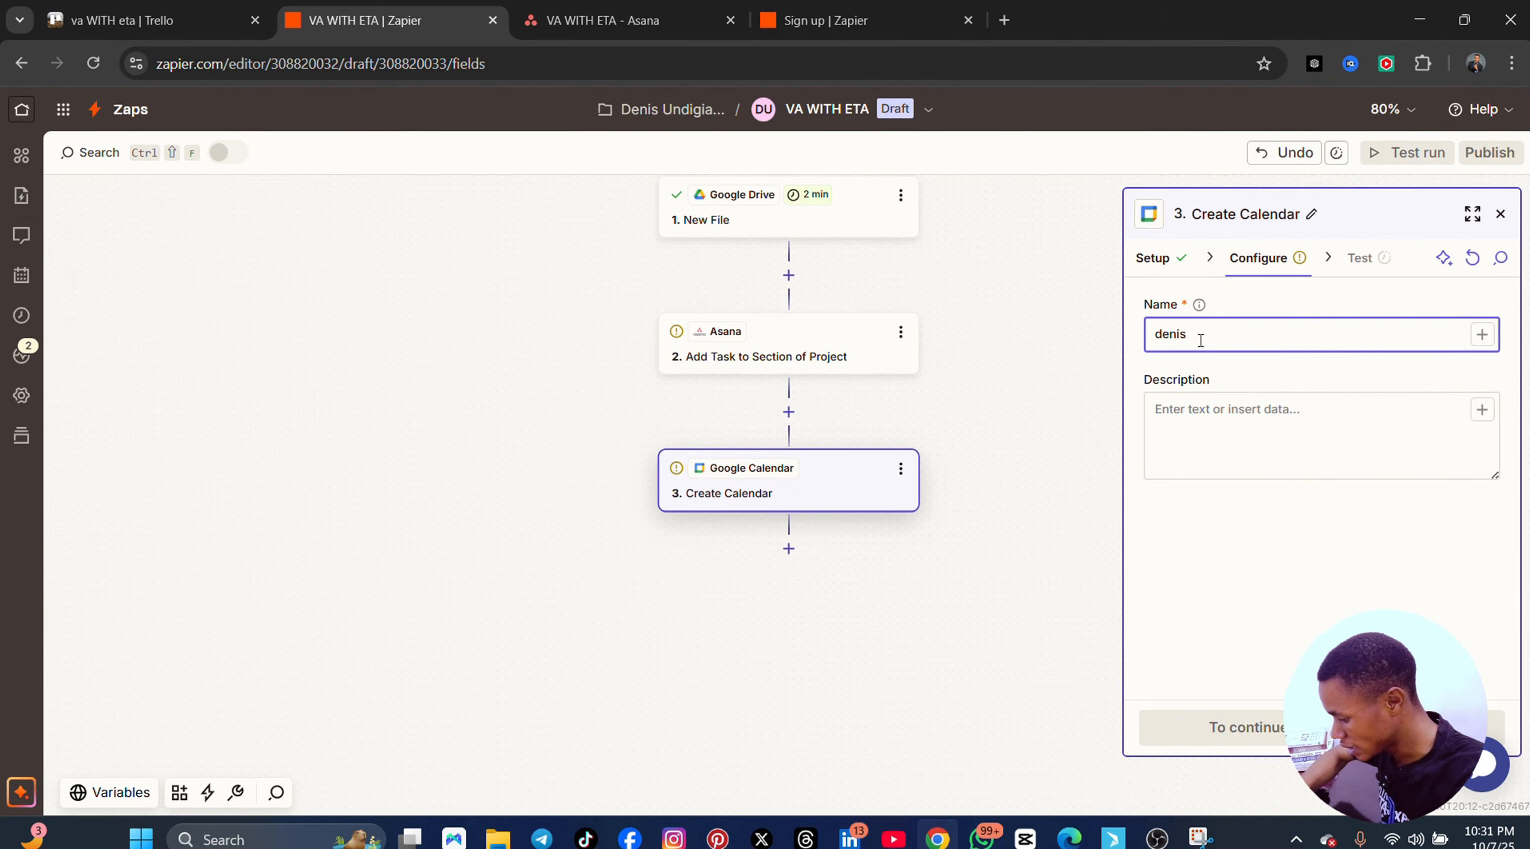
click(1233, 436)
text(denis )
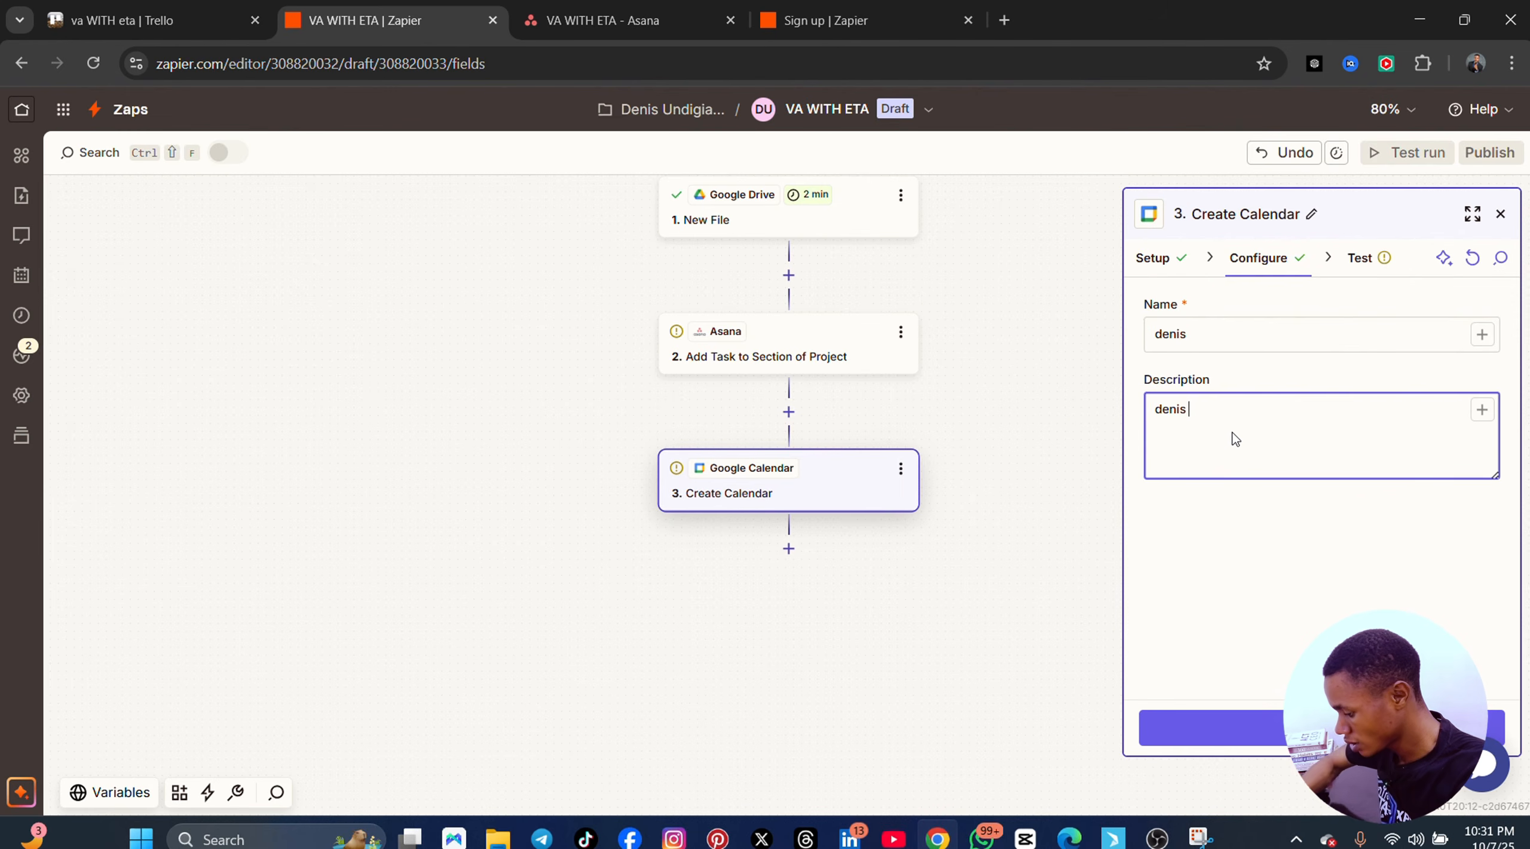
text(is a gpopdfea)
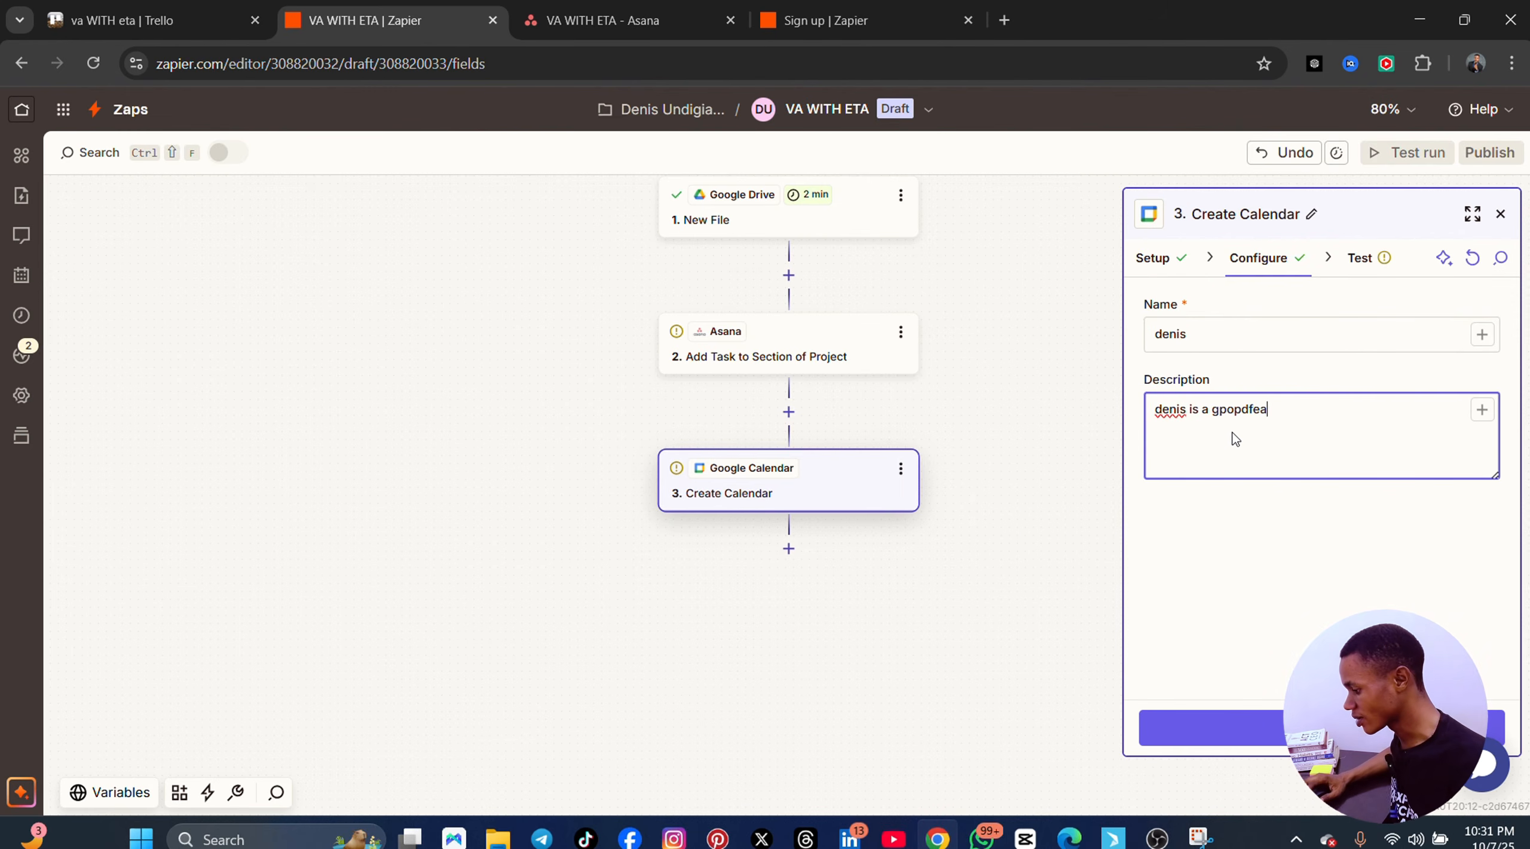
text(cher)
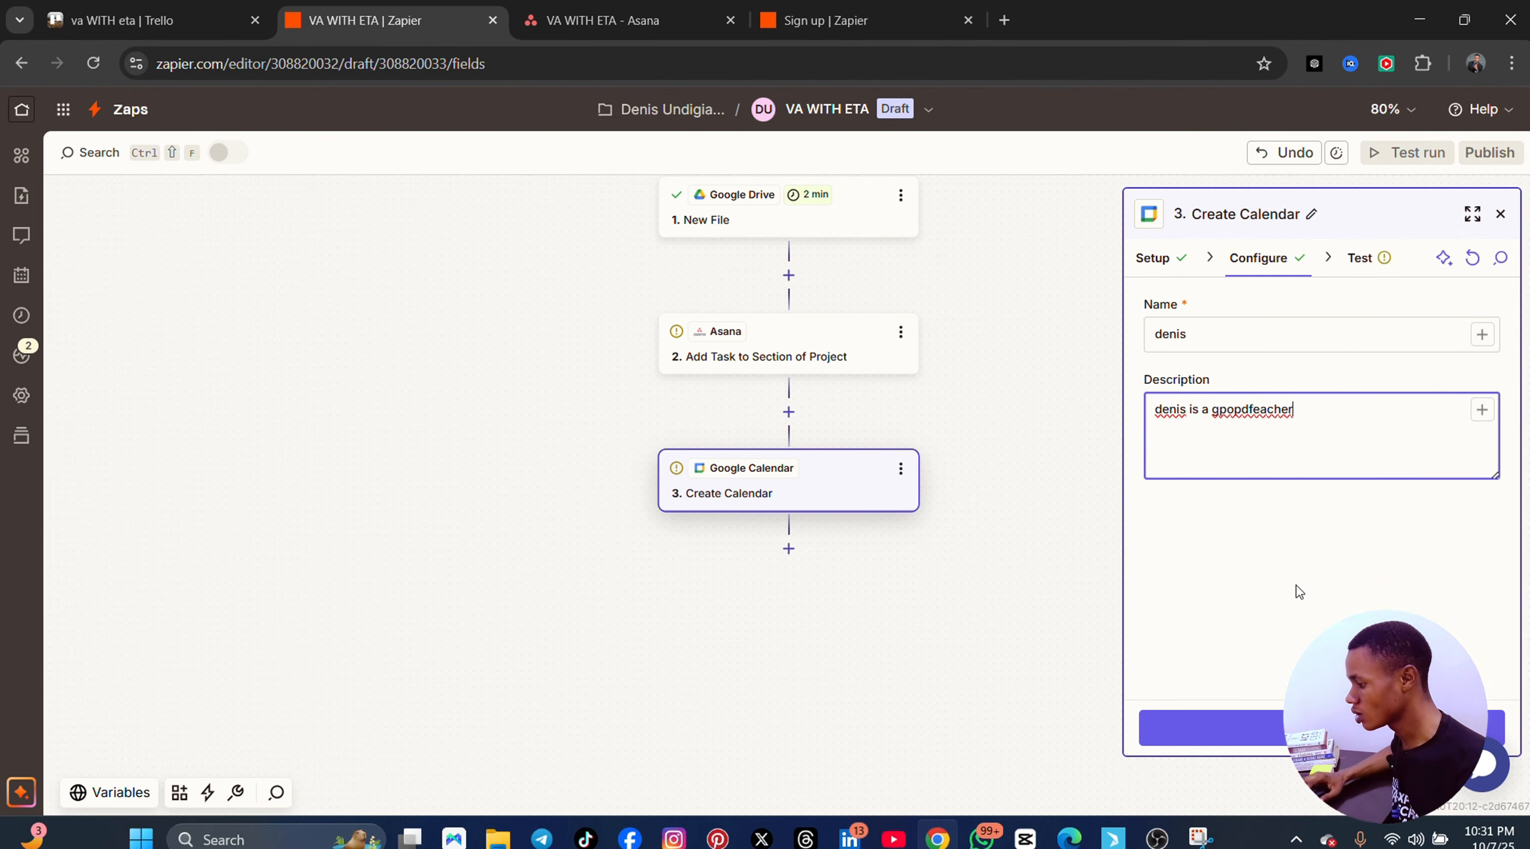
- Continue to the Create Calendar test and run it to send the calendar to Google Calendar
click(1213, 727)
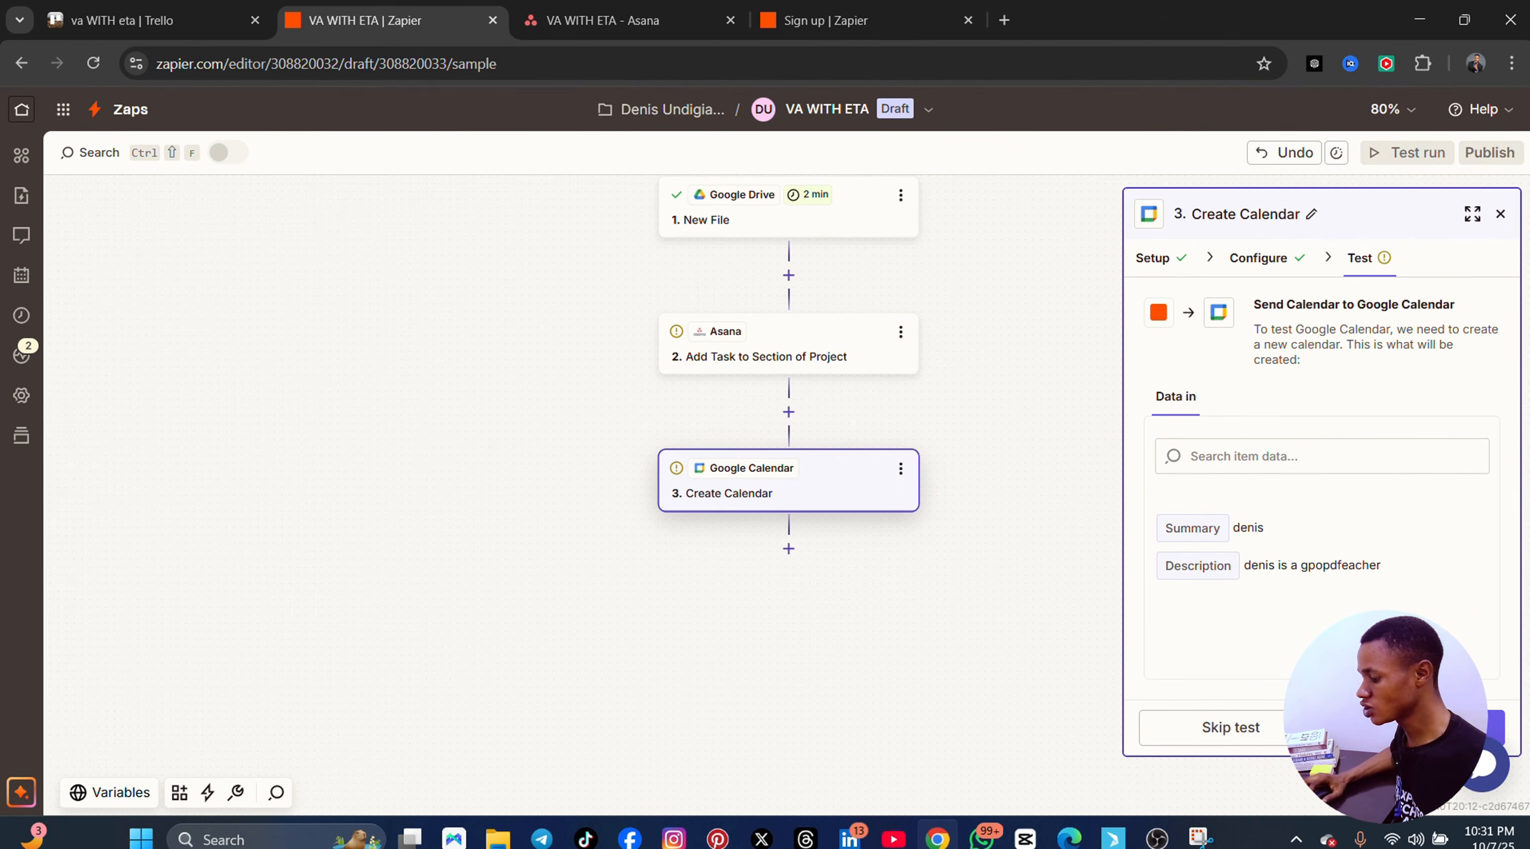
click(1491, 727)
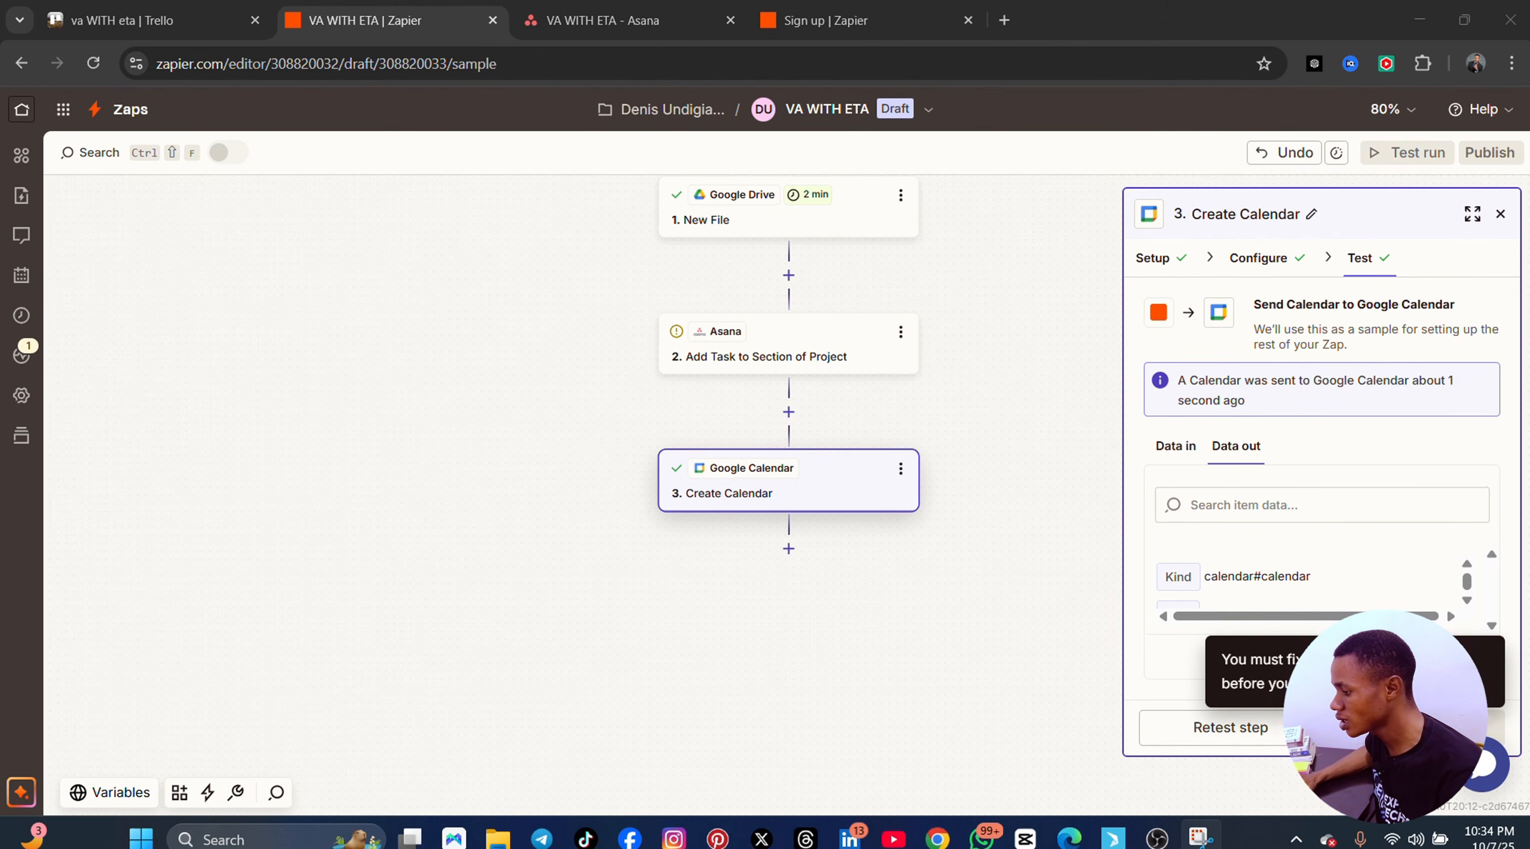
click(1252, 507)
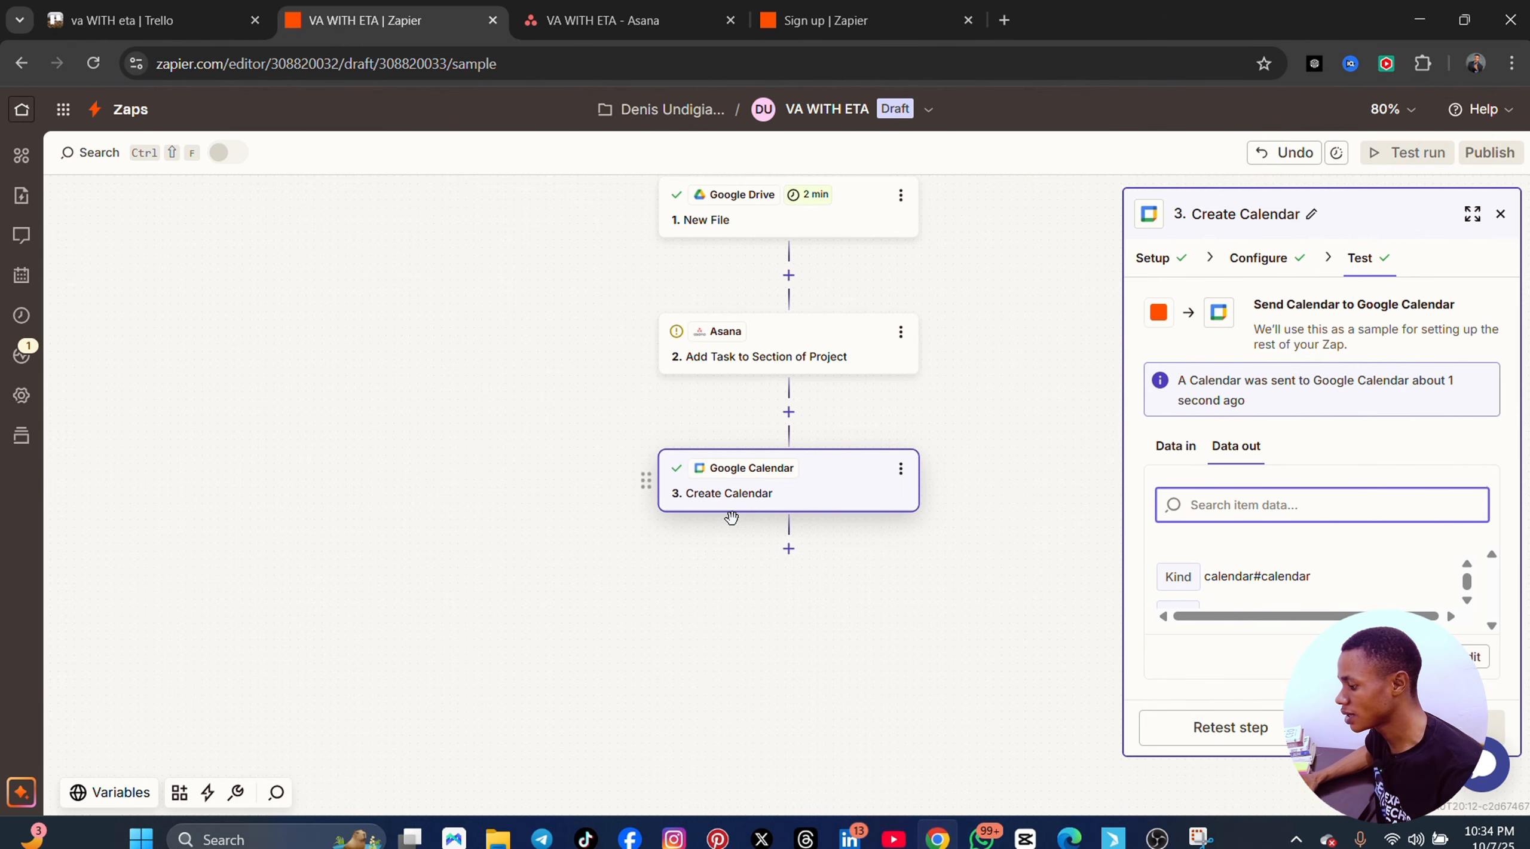
- Add a HubSpot action as the fourth step, directly after the Google Calendar step
scroll(712, 526, up, 3)
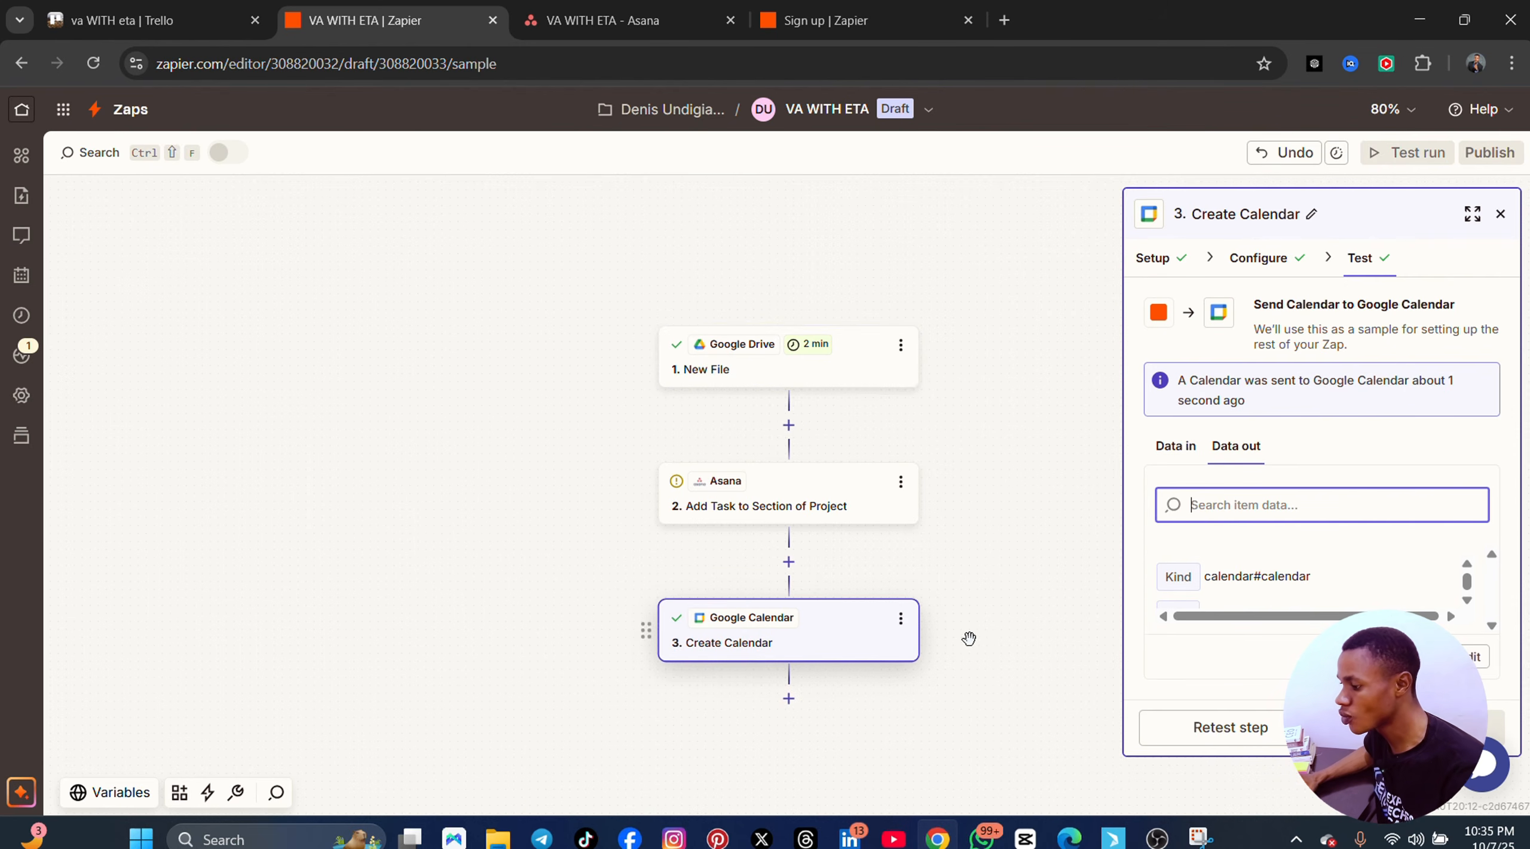
scroll(946, 673, down, 2)
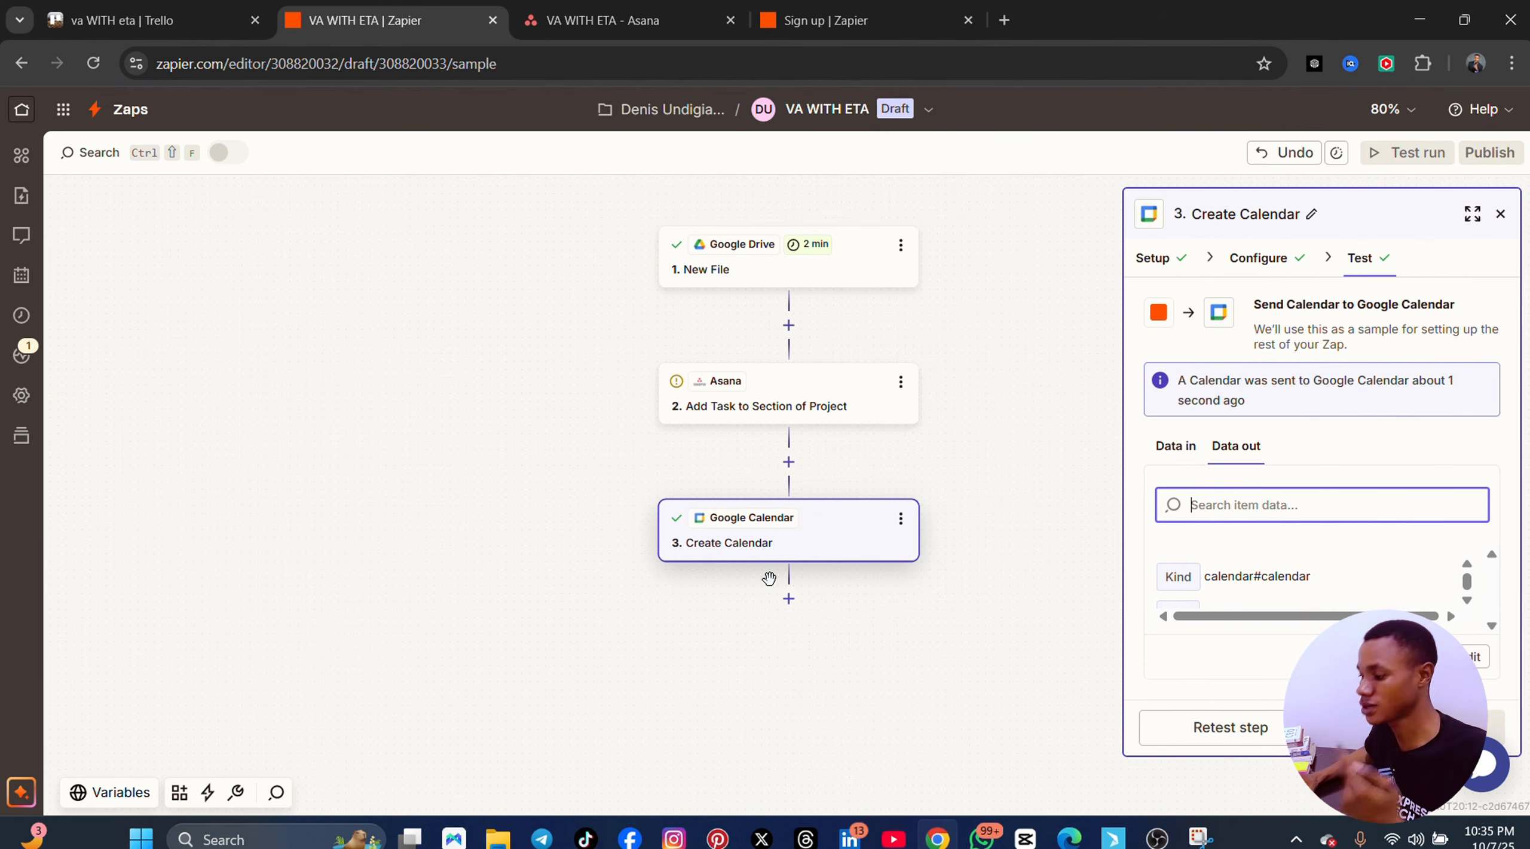
scroll(755, 424, up, 2)
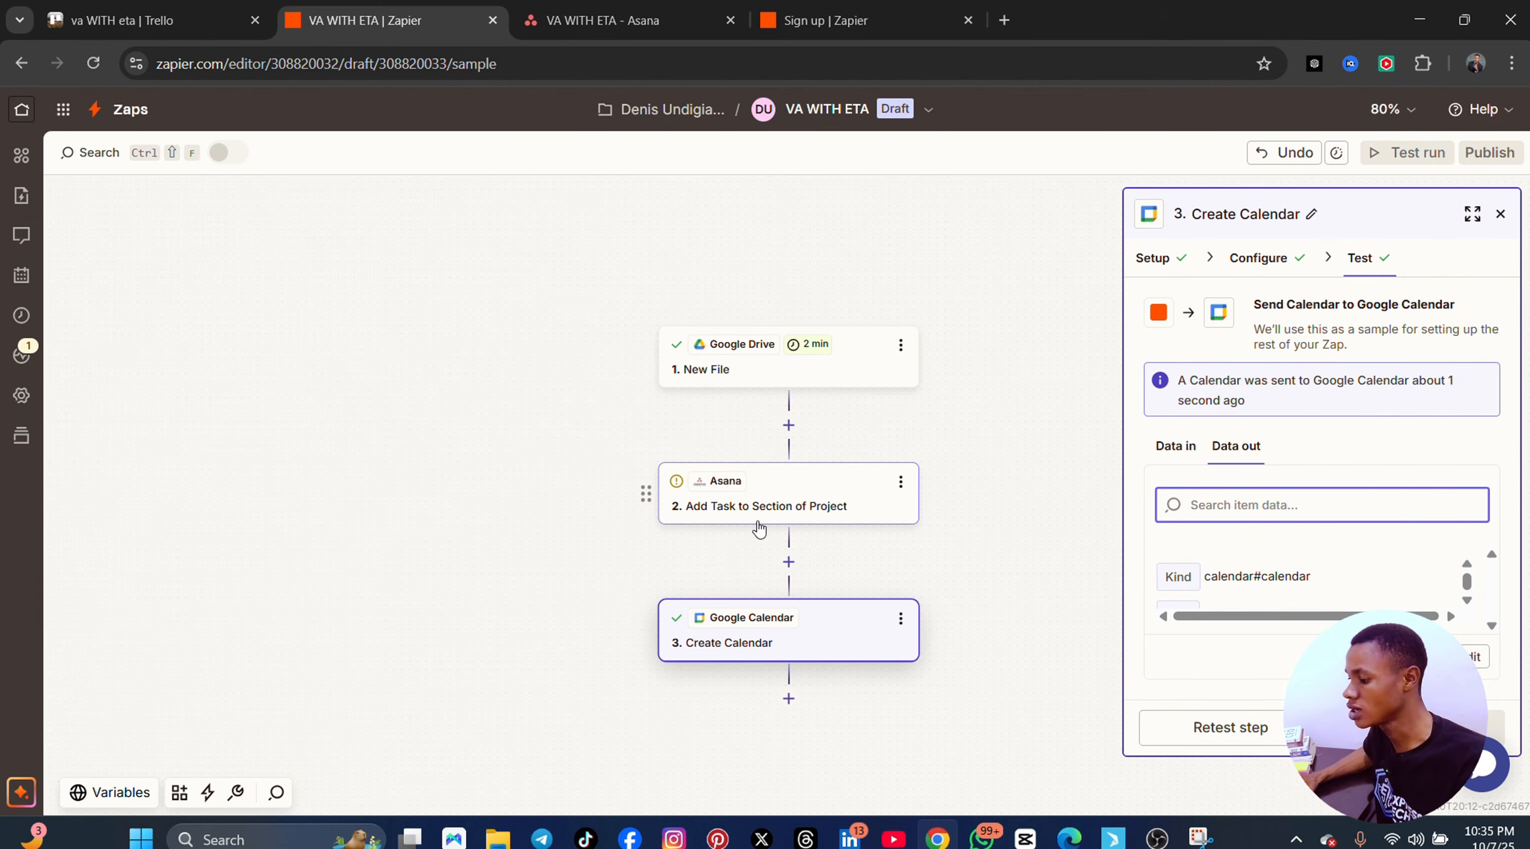
scroll(759, 526, down, 2)
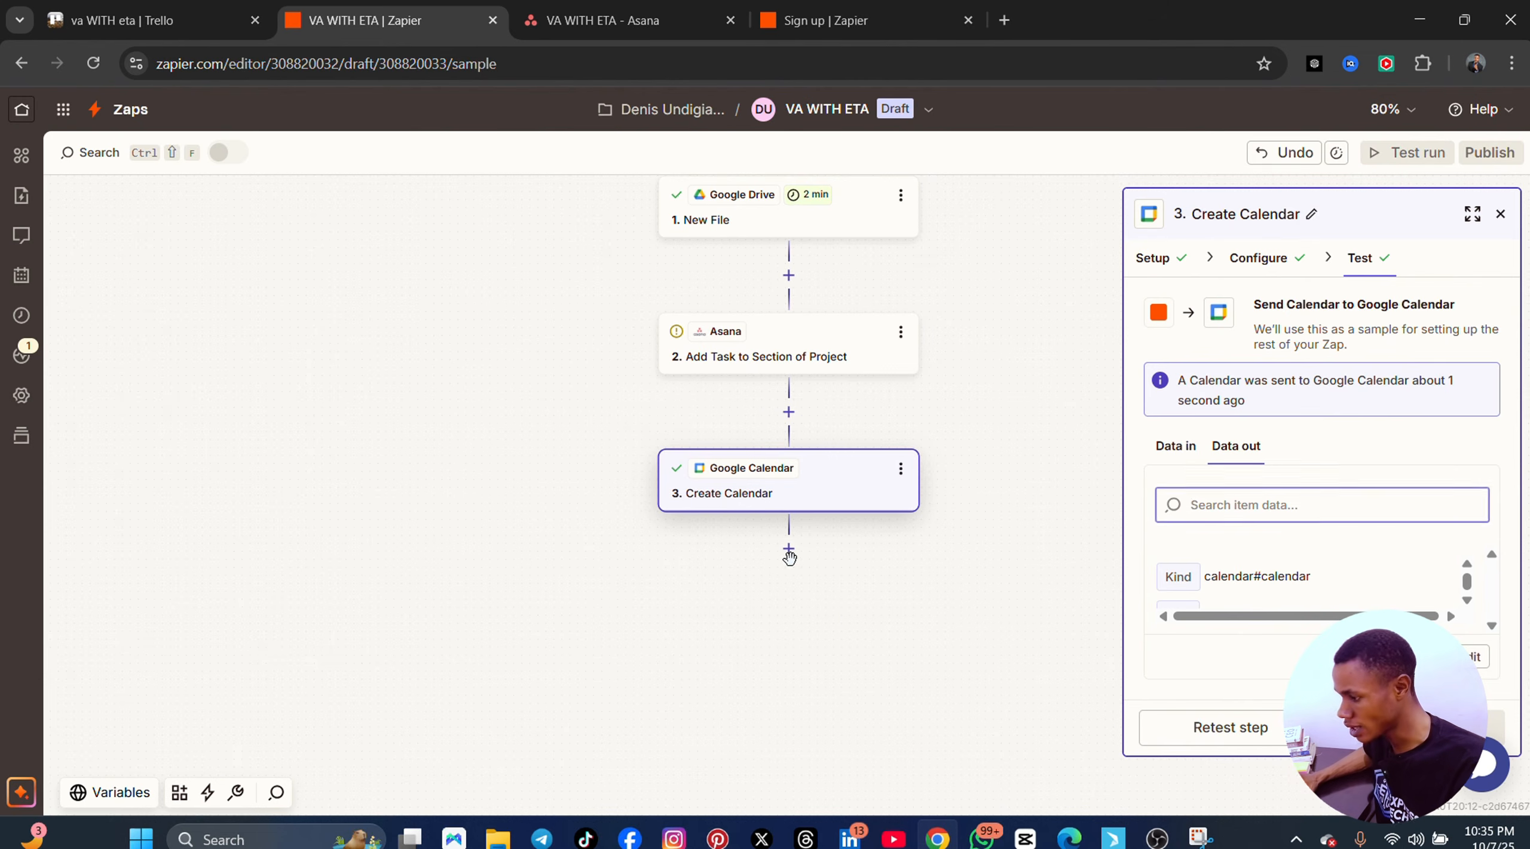
click(789, 548)
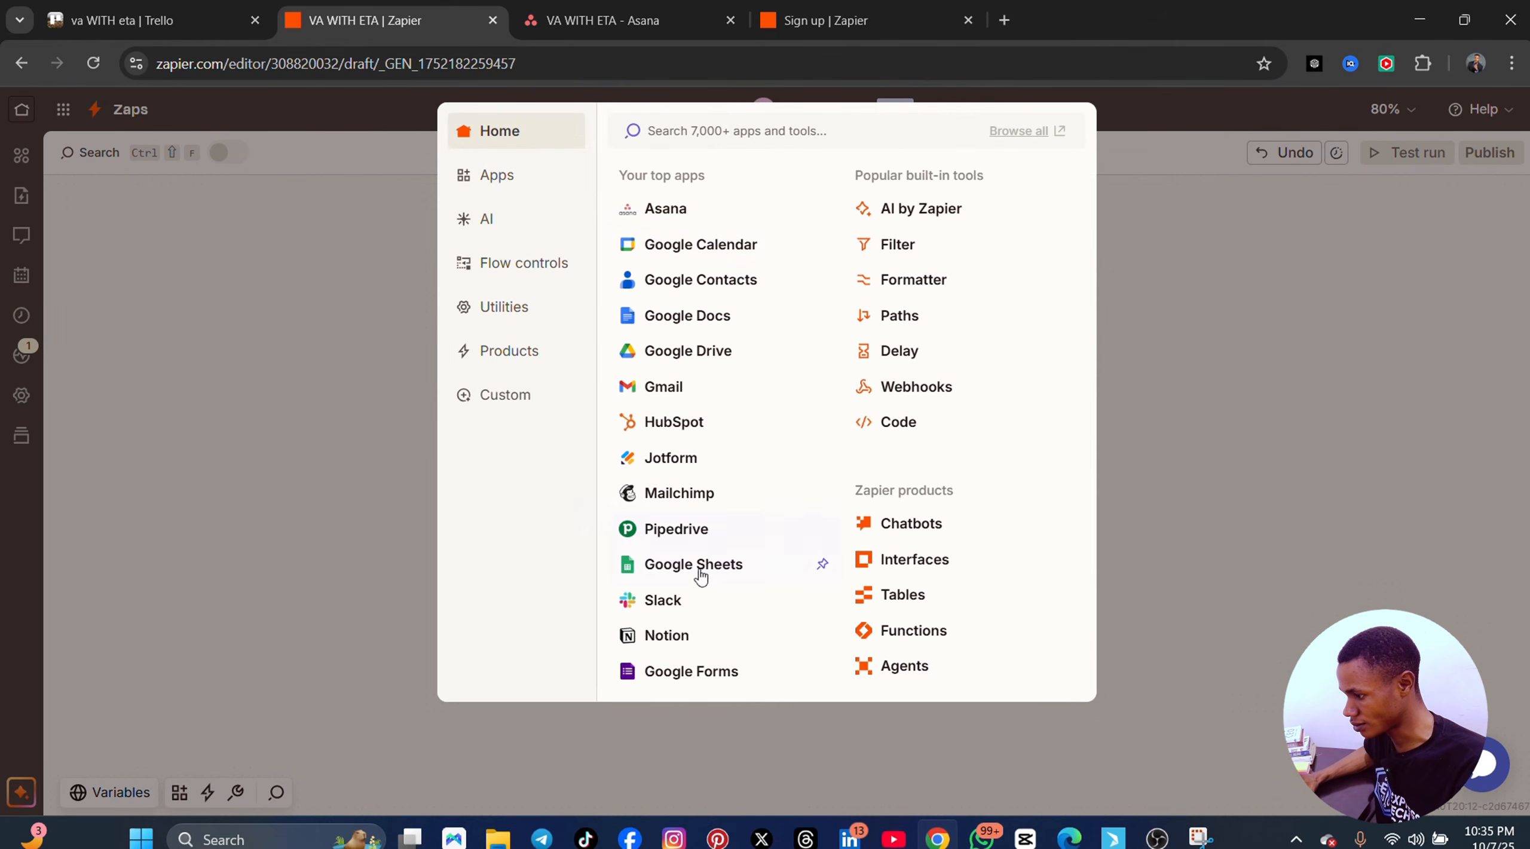
click(687, 425)
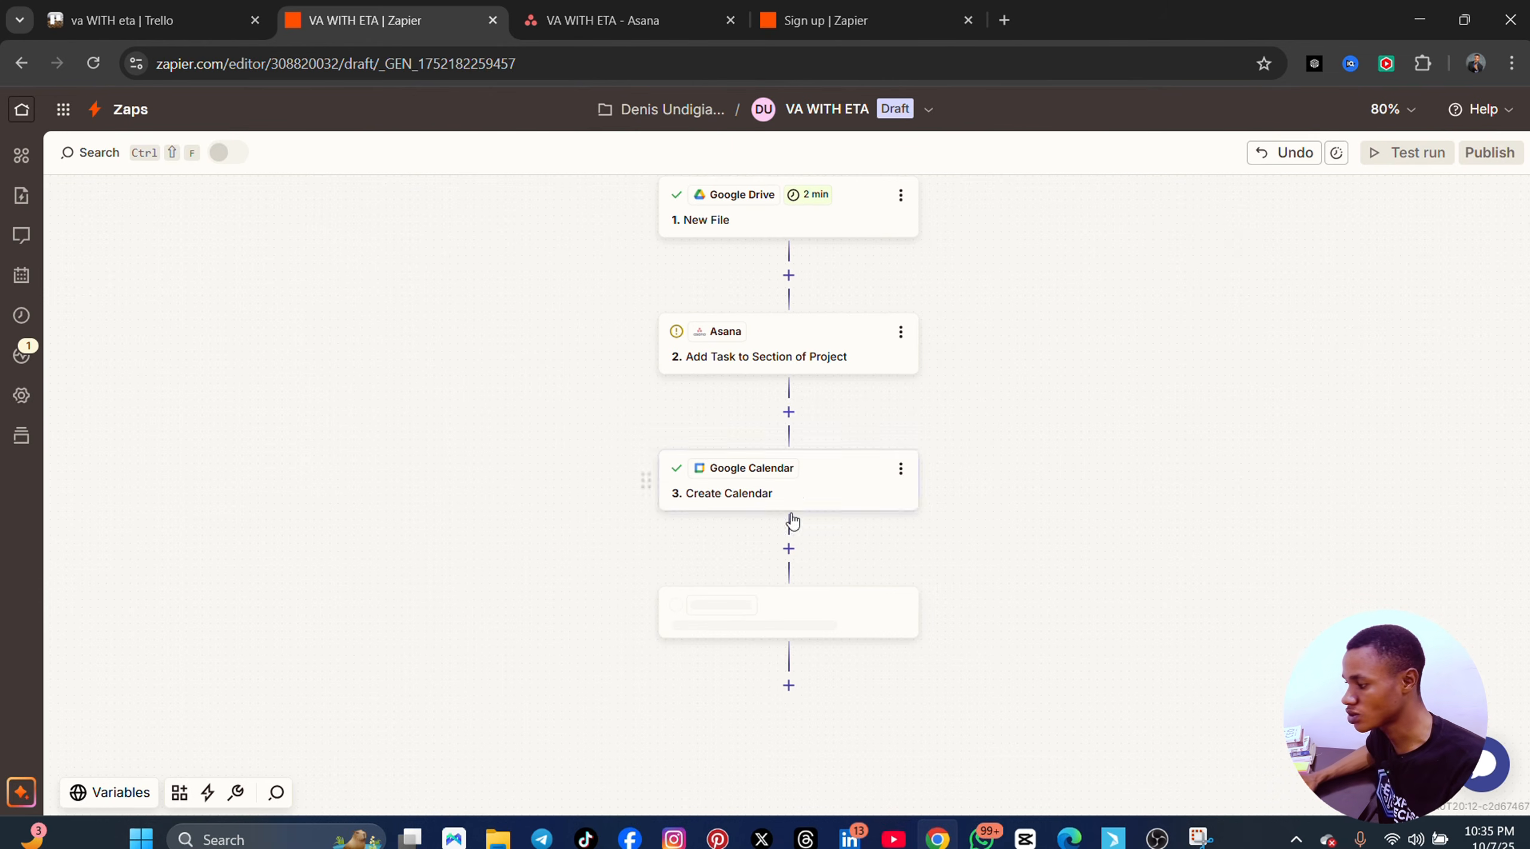